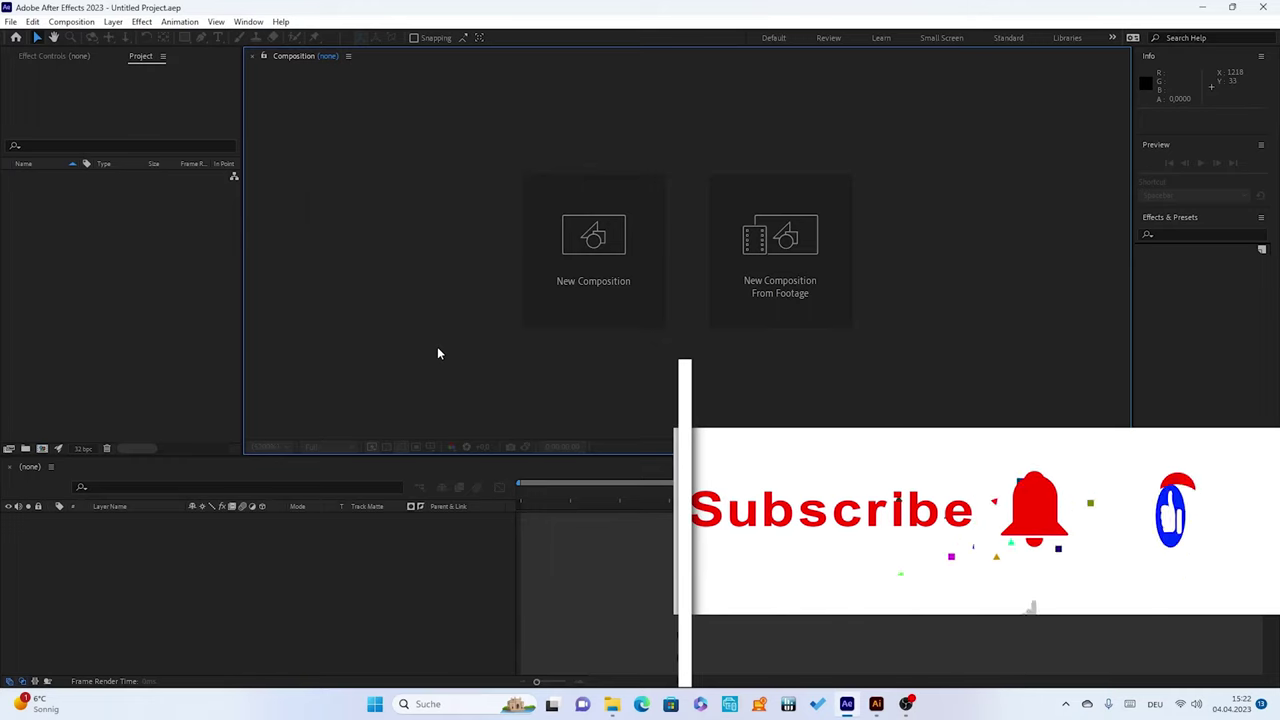
Create a composition named Element using the 1920×1080, 30 fps preset with 1-minute duration
click(562, 215)
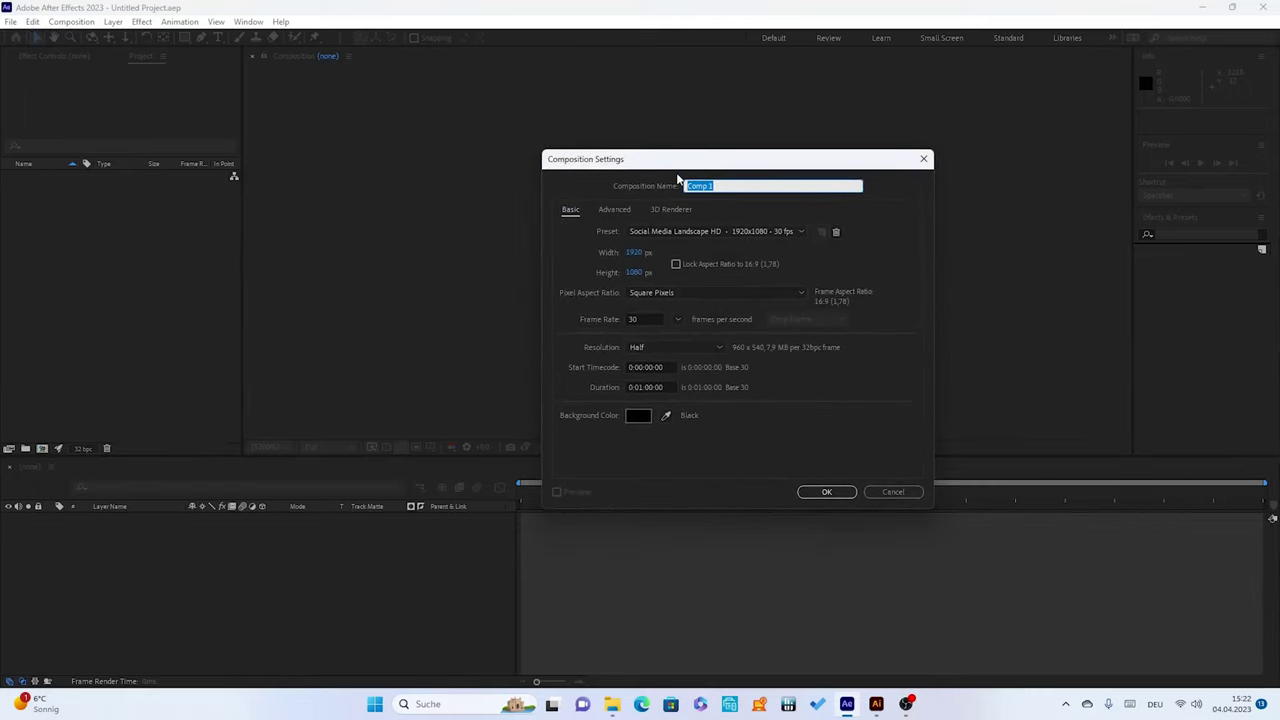
text(Element)
click(809, 494)
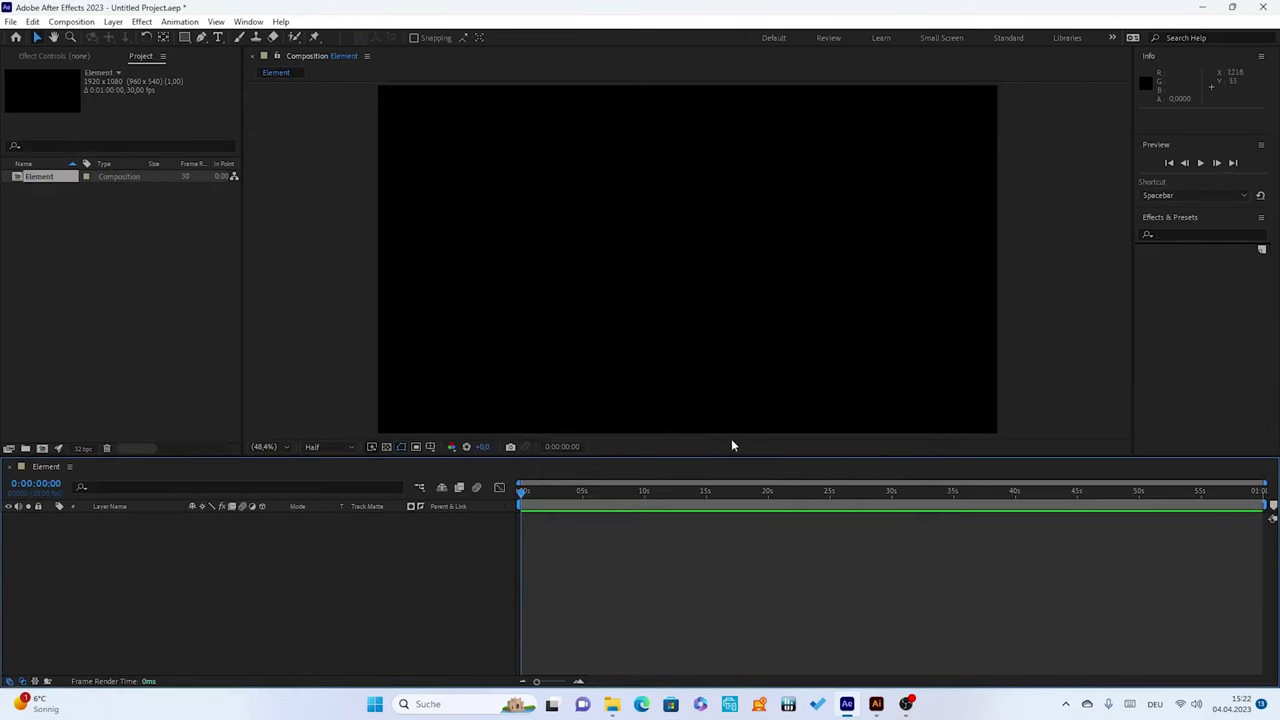
Add a black 1920×1080 solid named Element to the composition via New > Solid
right_click(121, 542)
mouse_move(155, 372)
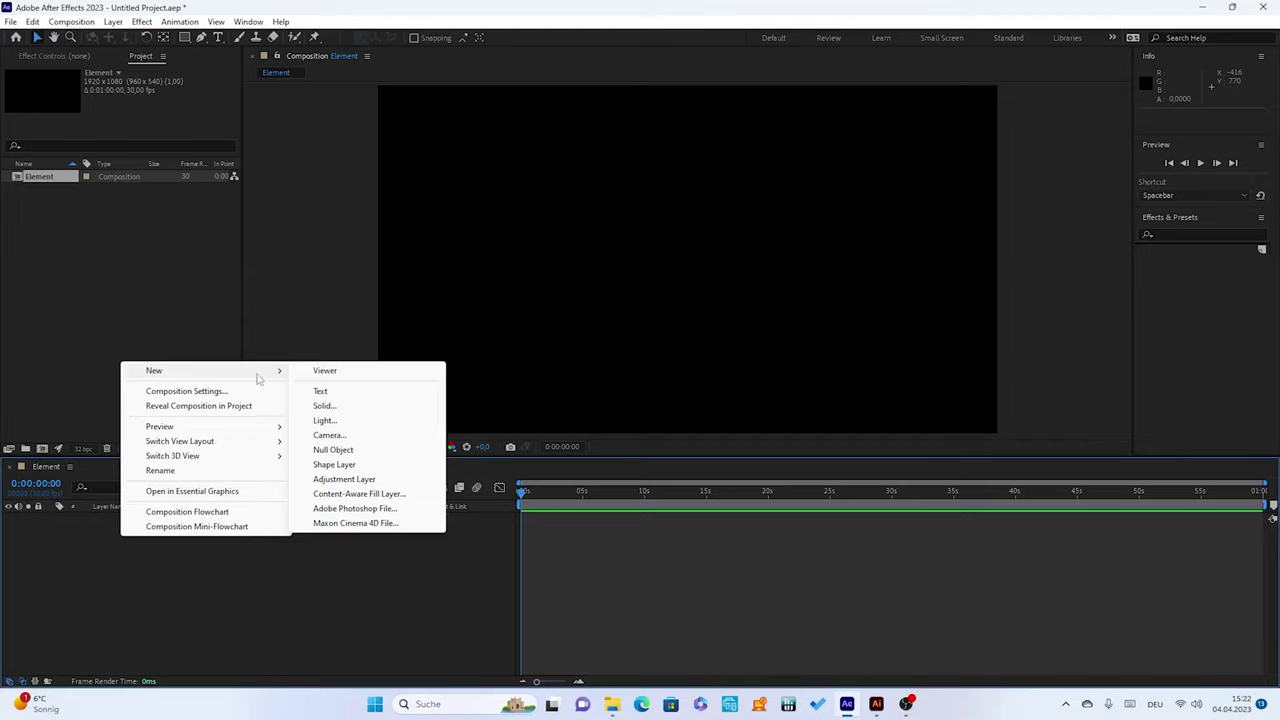
click(320, 406)
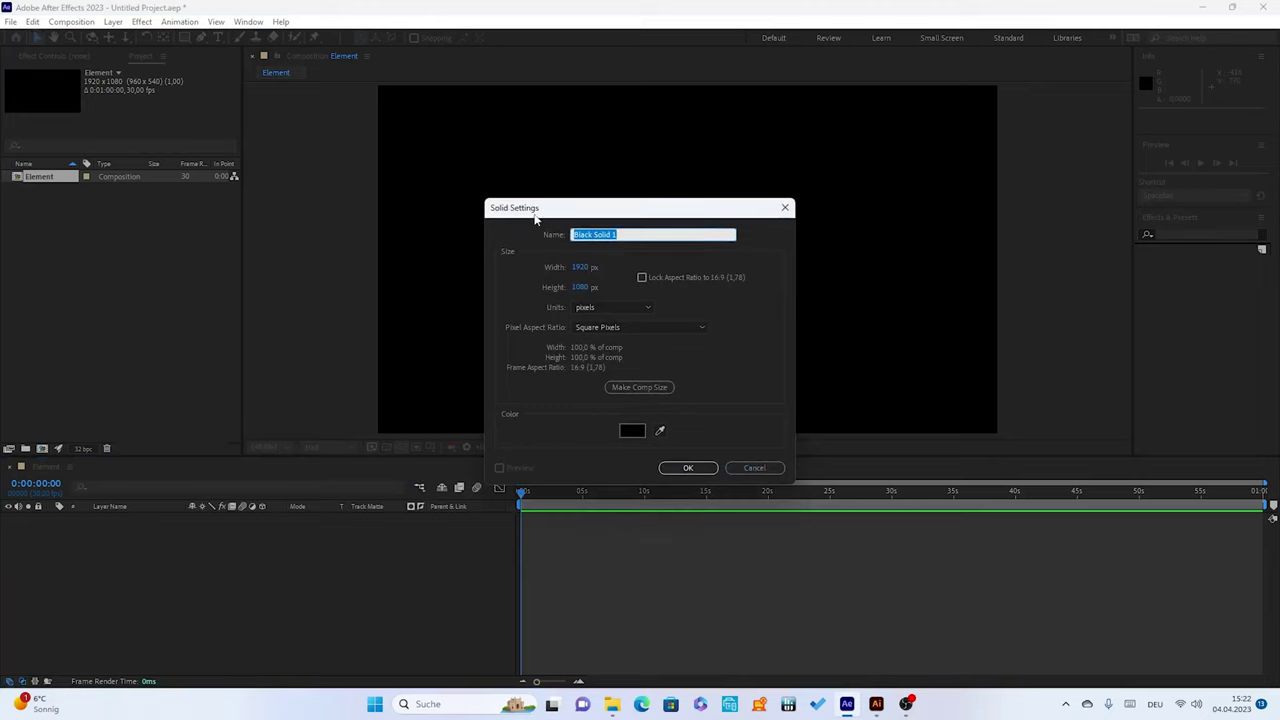
key(BackSpace)
click(686, 467)
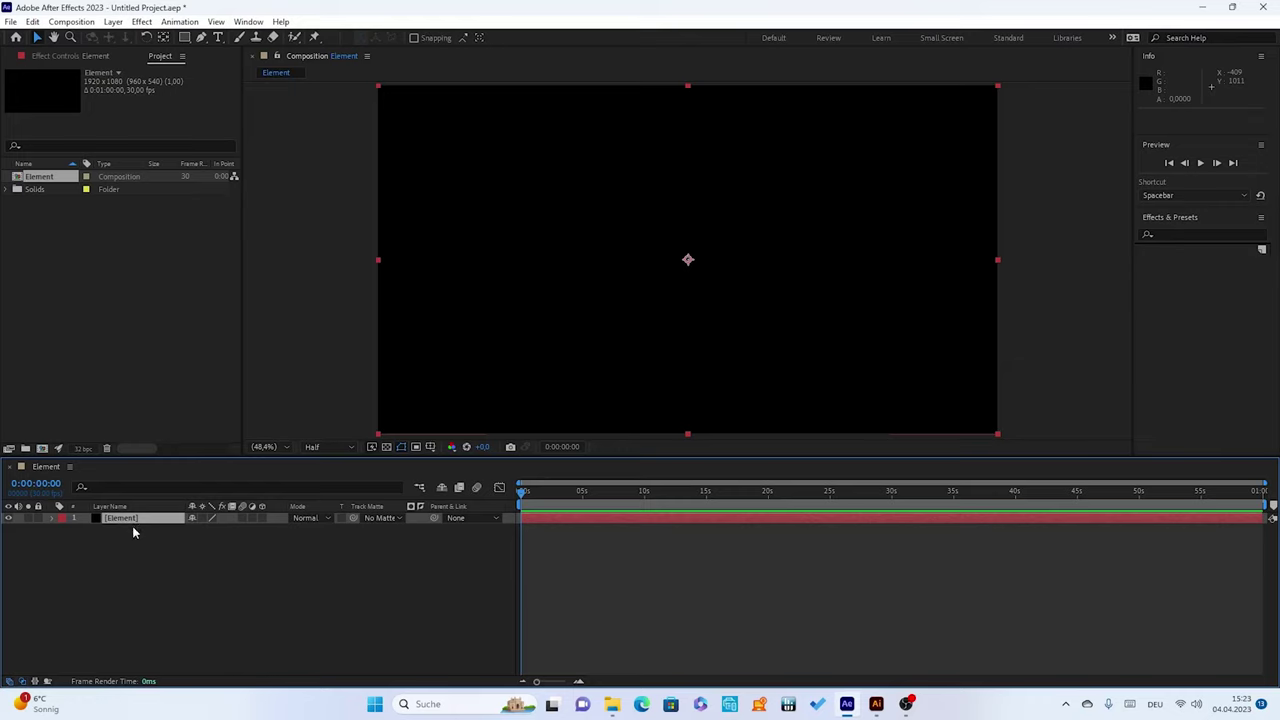
Apply Video Copilot's Element effect to the solid, then switch to Illustrator
click(113, 22)
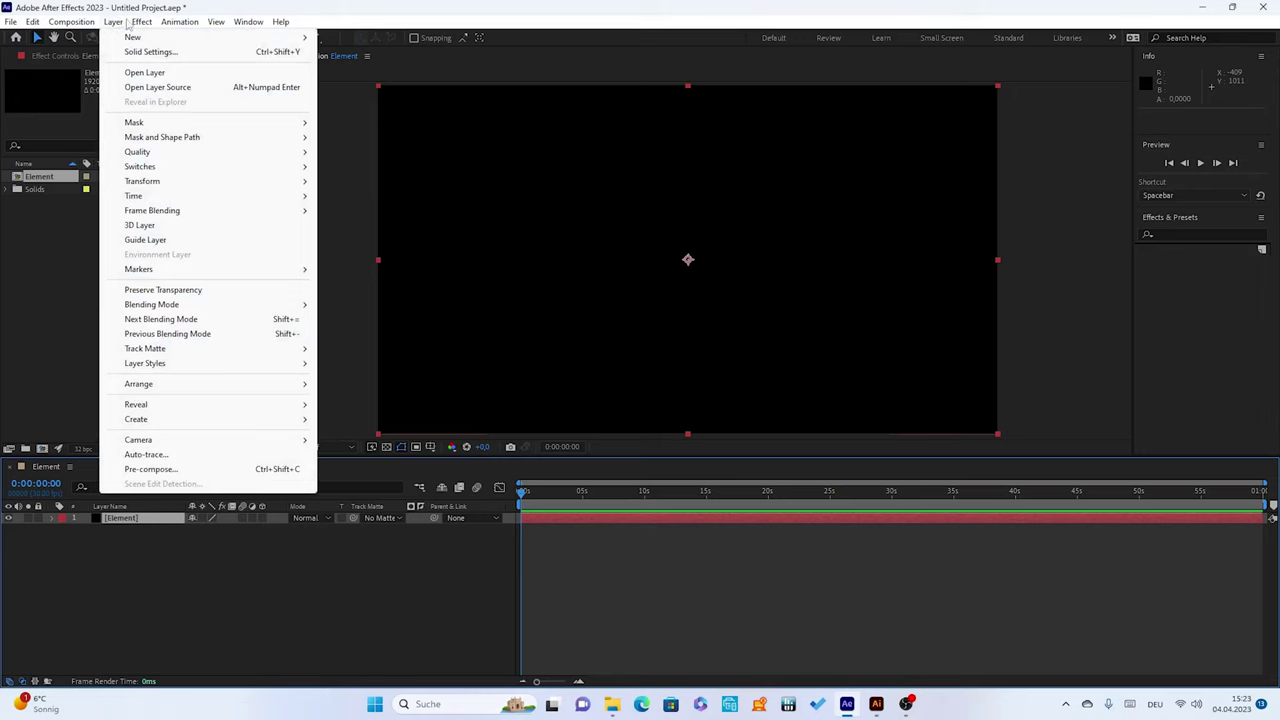
mouse_move(172, 26)
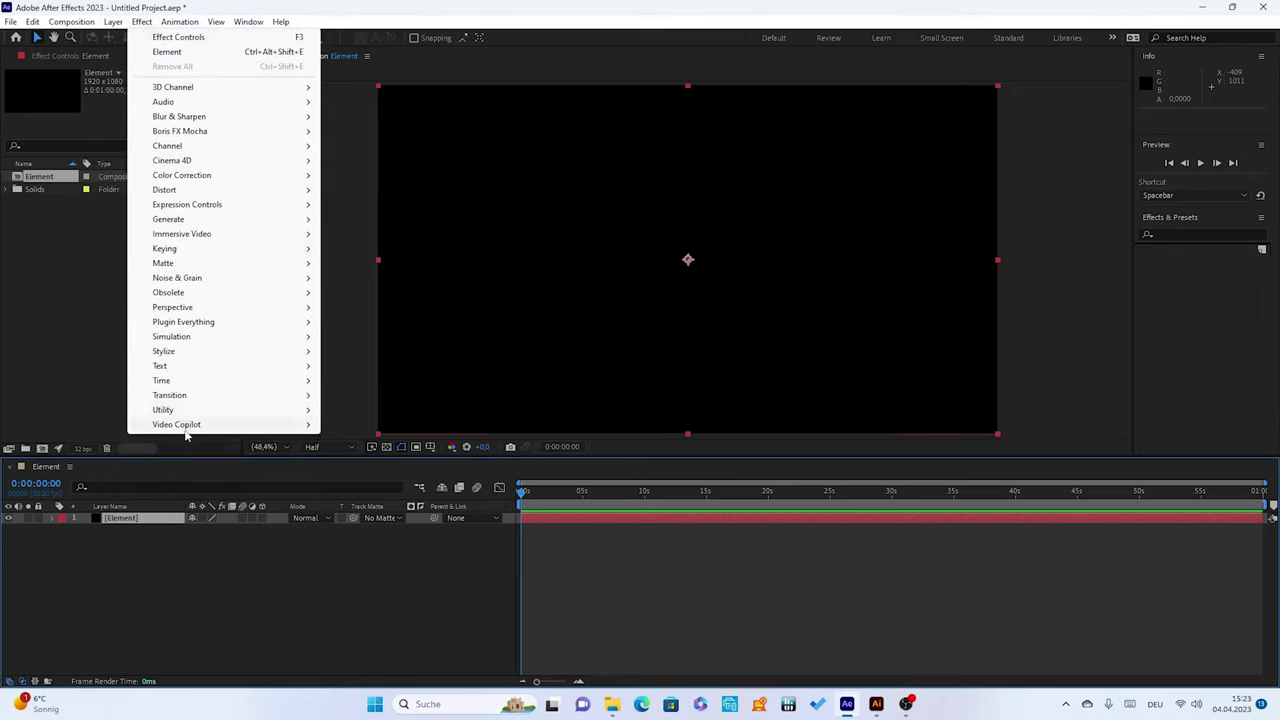
mouse_move(185, 426)
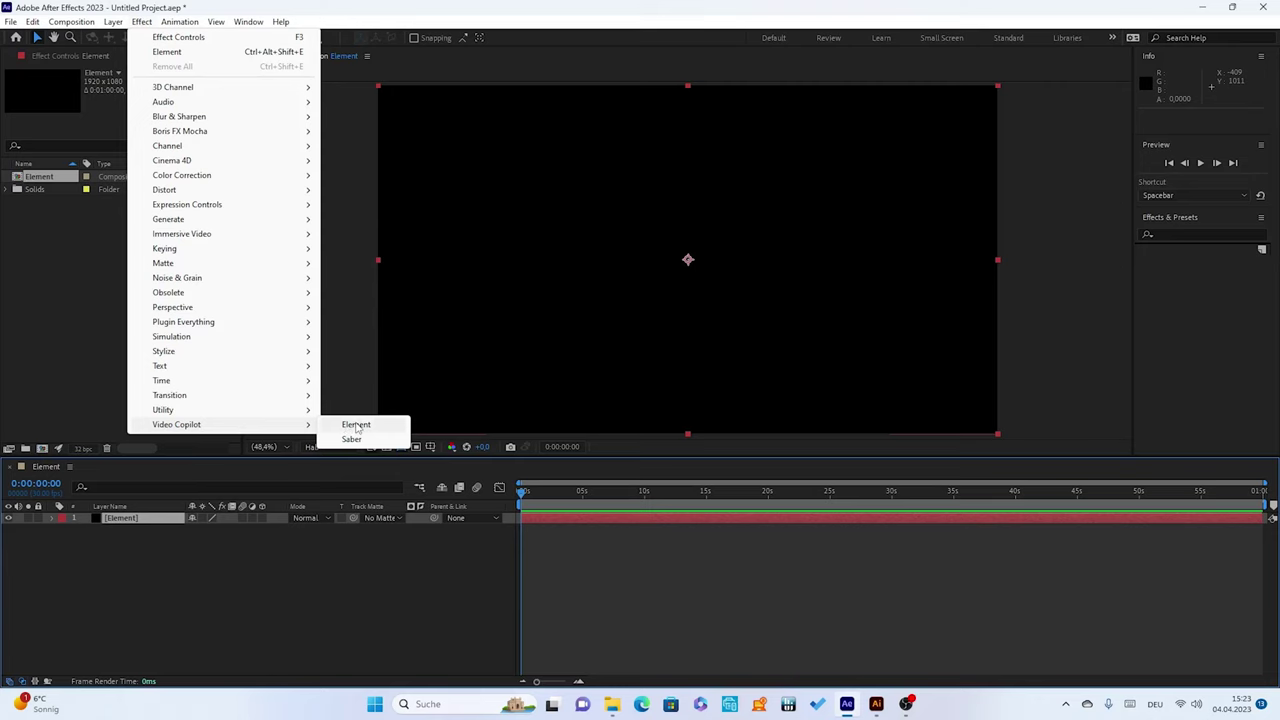
click(356, 425)
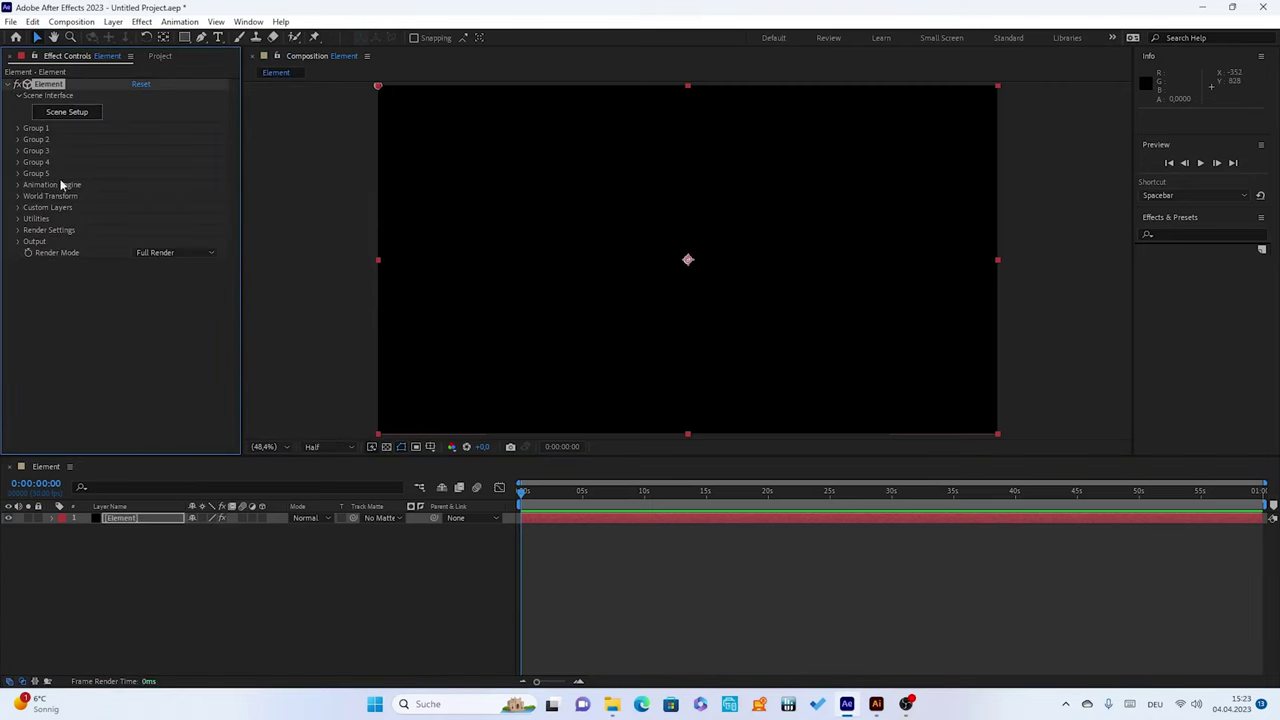
click(876, 704)
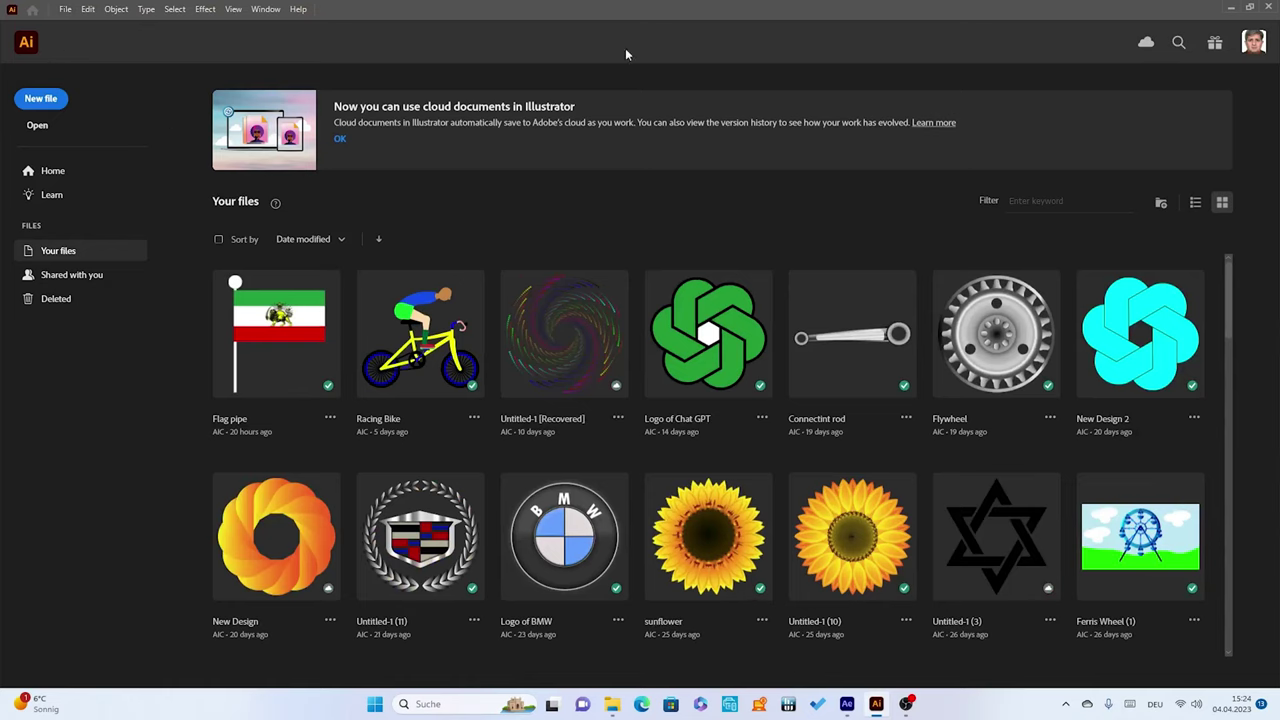
Create a 1920×1080 Illustrator document and draw a rectangle in the artboard's upper left
click(43, 104)
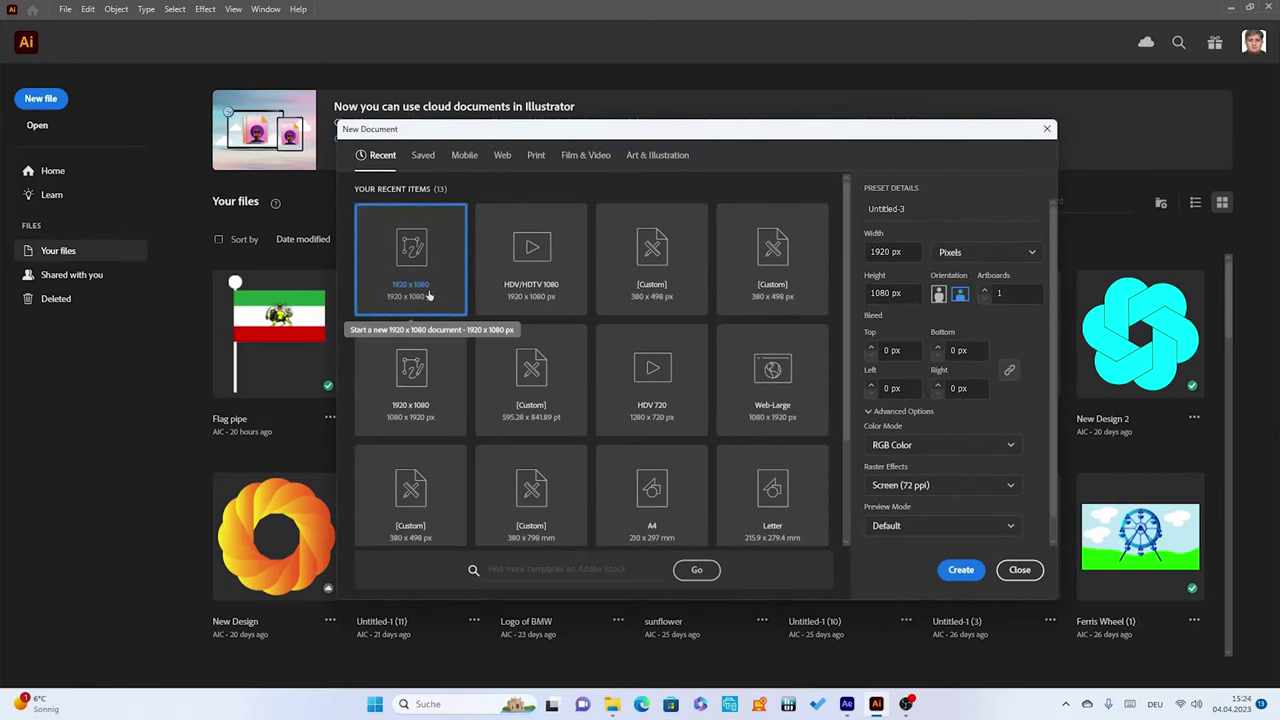
click(952, 572)
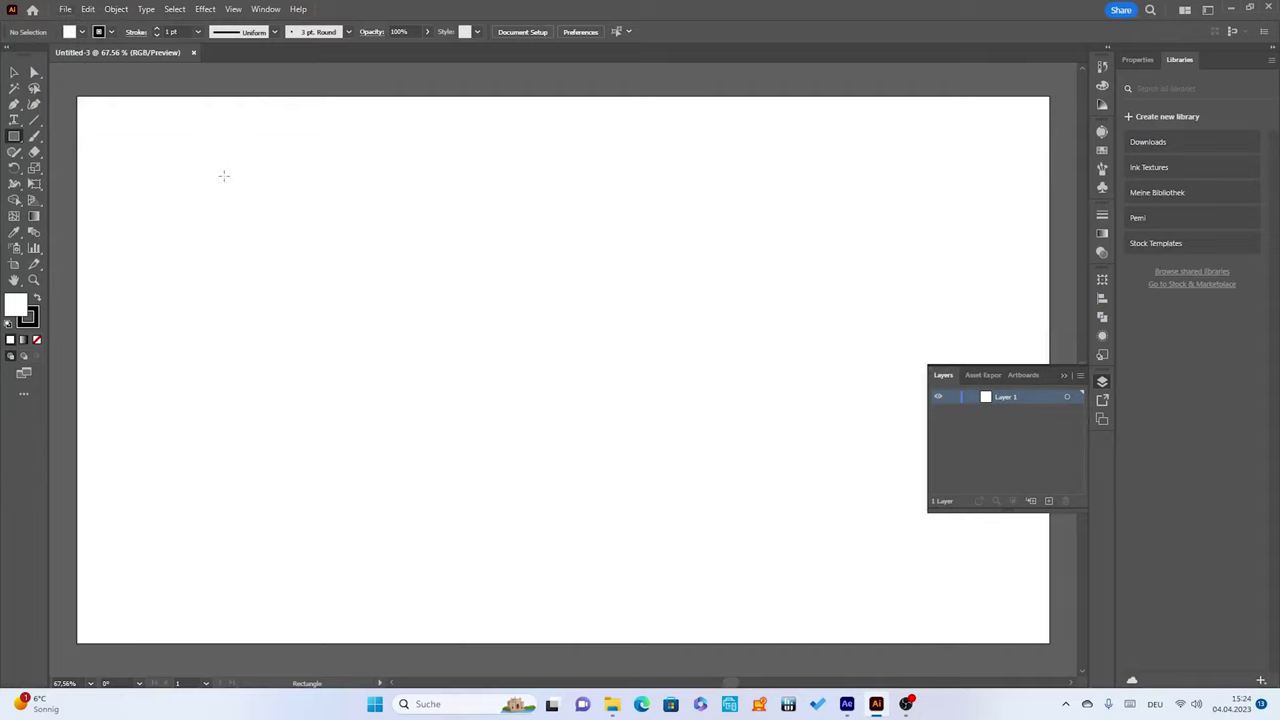
drag(224, 176, 586, 397)
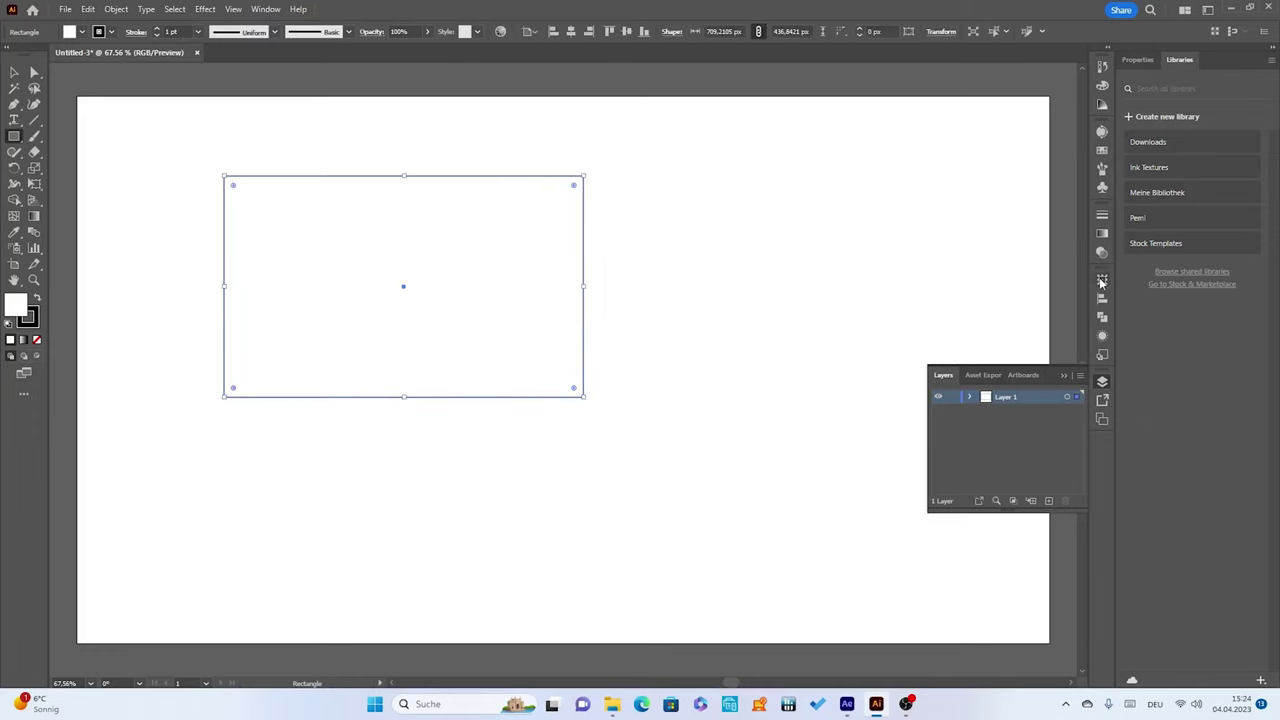
Round the rectangle's corners to 73 px in its Transform properties
click(1102, 283)
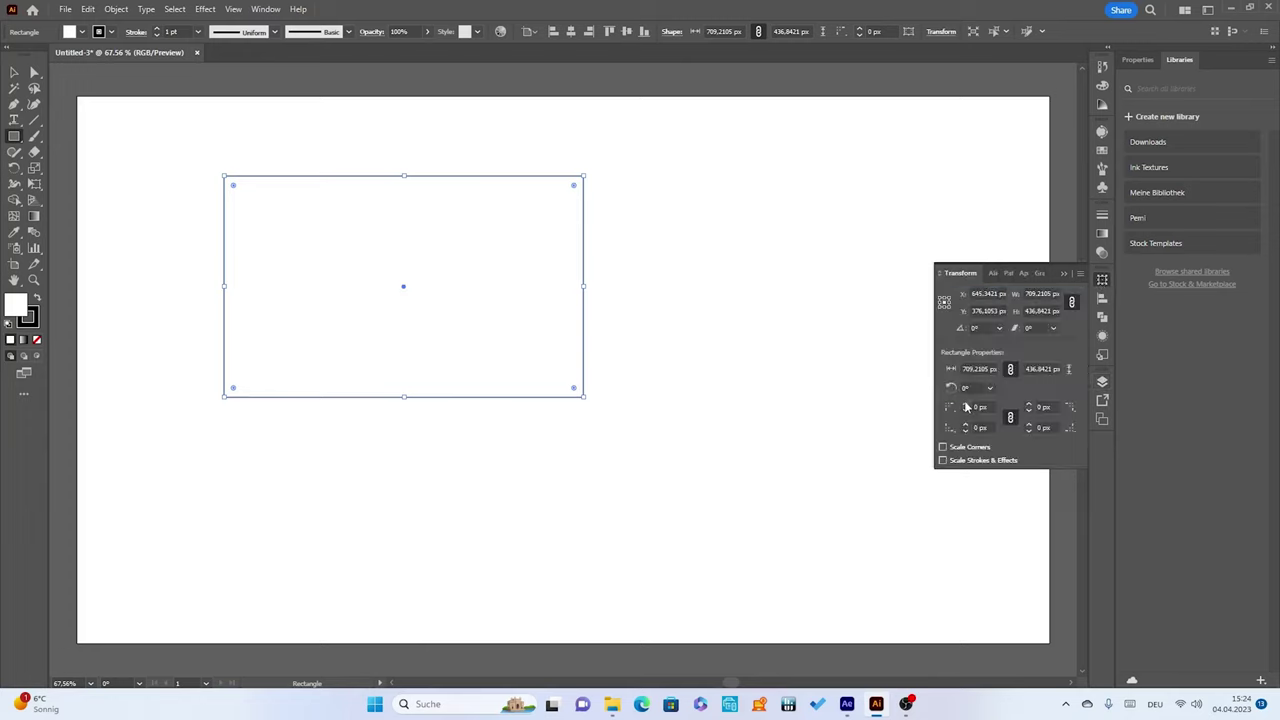
scroll(966, 407, up, 8)
scroll(966, 407, up, 8)
scroll(966, 407, up, 8)
scroll(966, 407, up, 8)
scroll(966, 407, up, 8)
scroll(966, 407, up, 8)
scroll(966, 407, up, 7)
scroll(966, 407, up, 7)
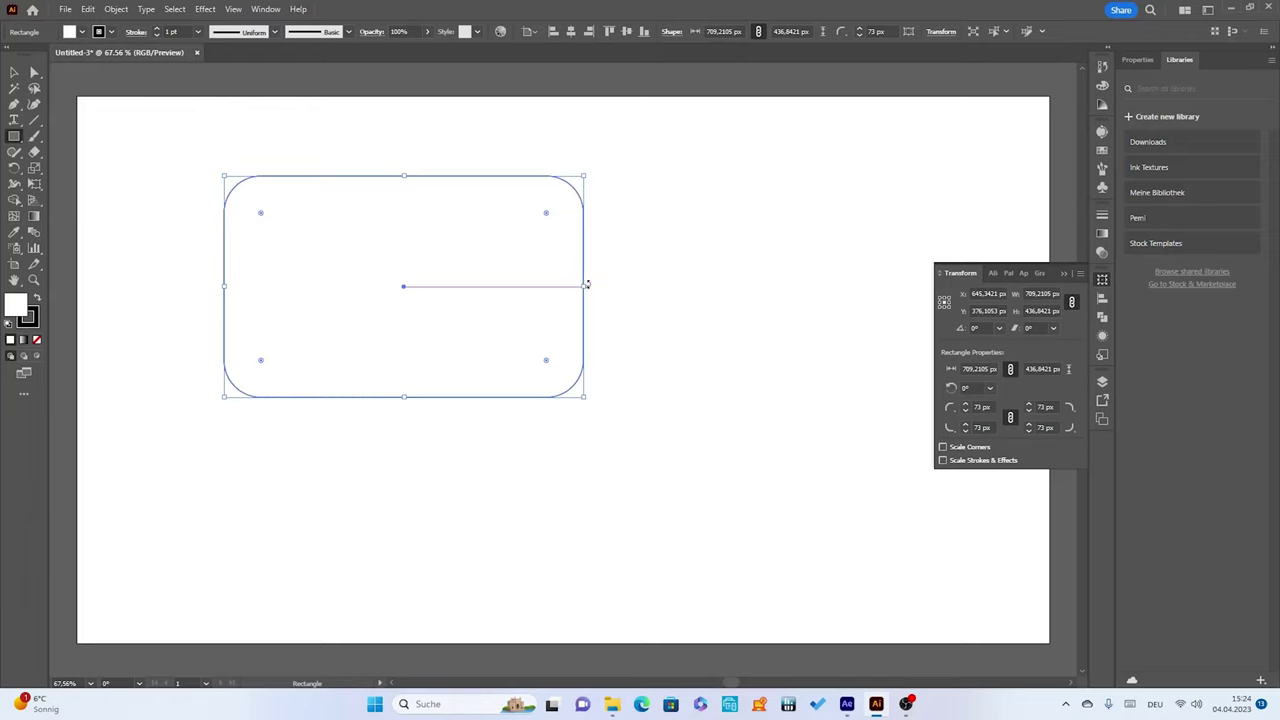
Widen the rectangle to about 836 px and set its stroke to None, keeping the white fill
drag(587, 285, 649, 285)
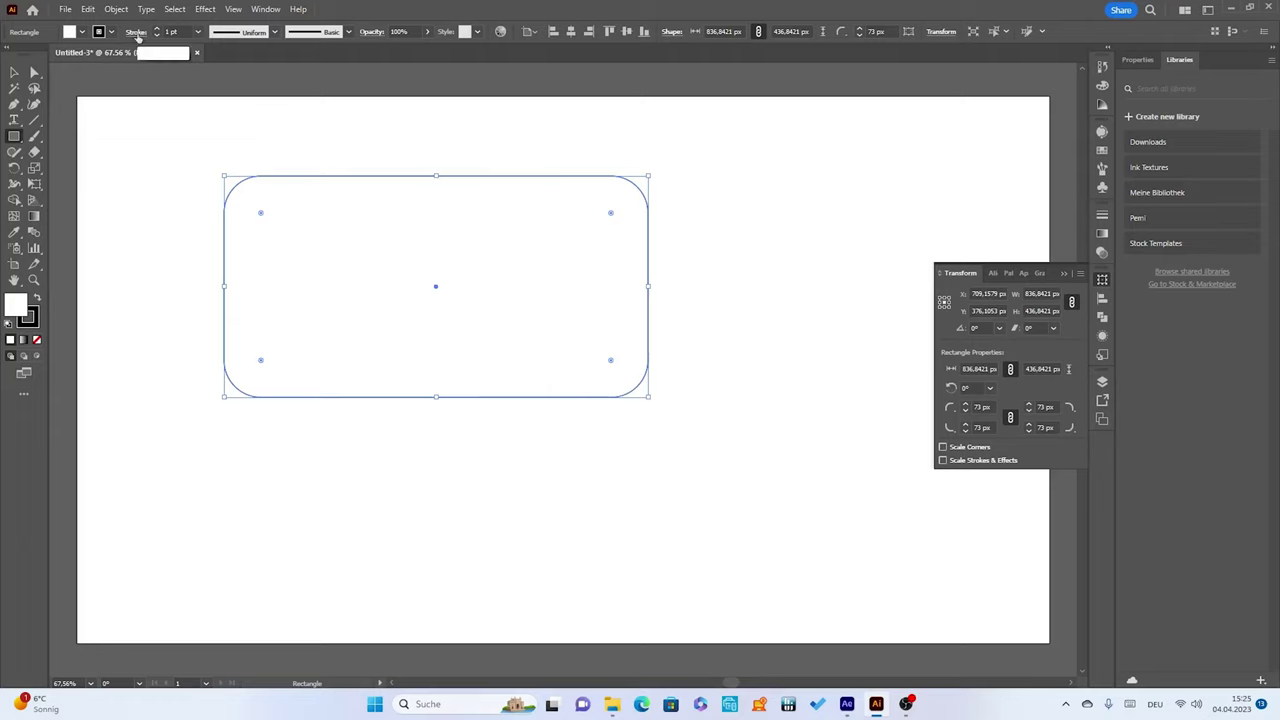
click(38, 327)
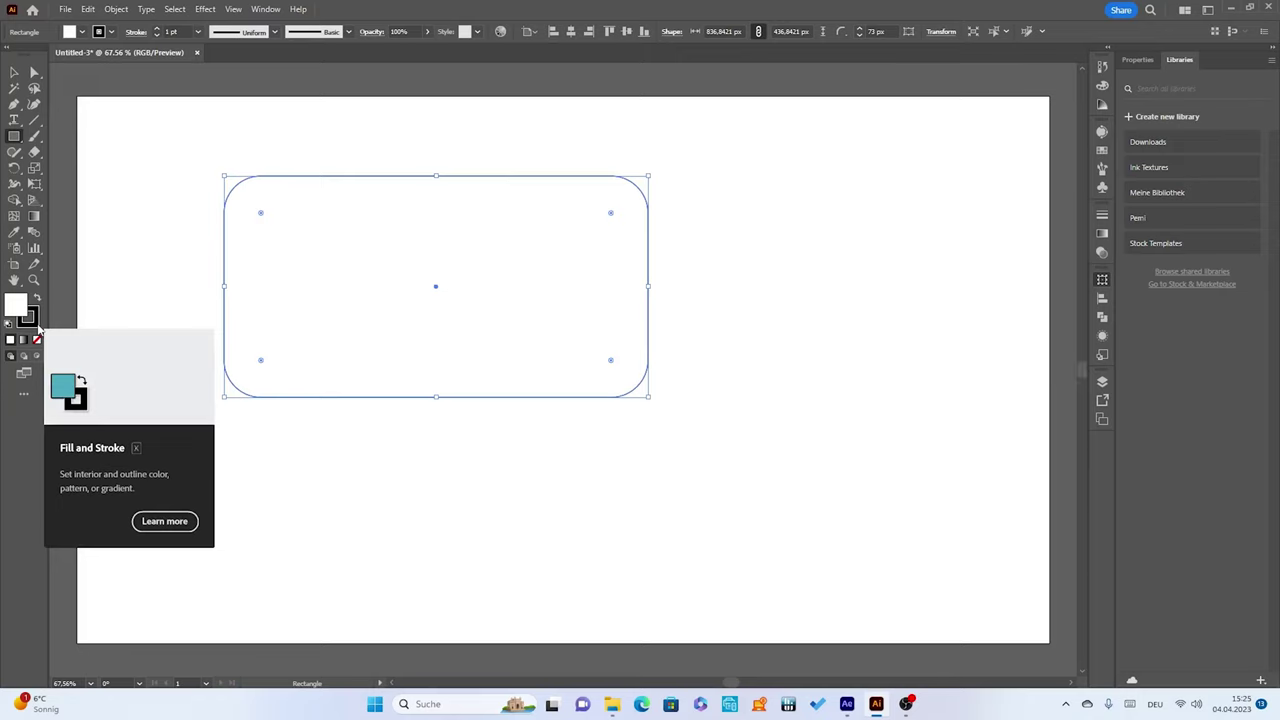
click(37, 341)
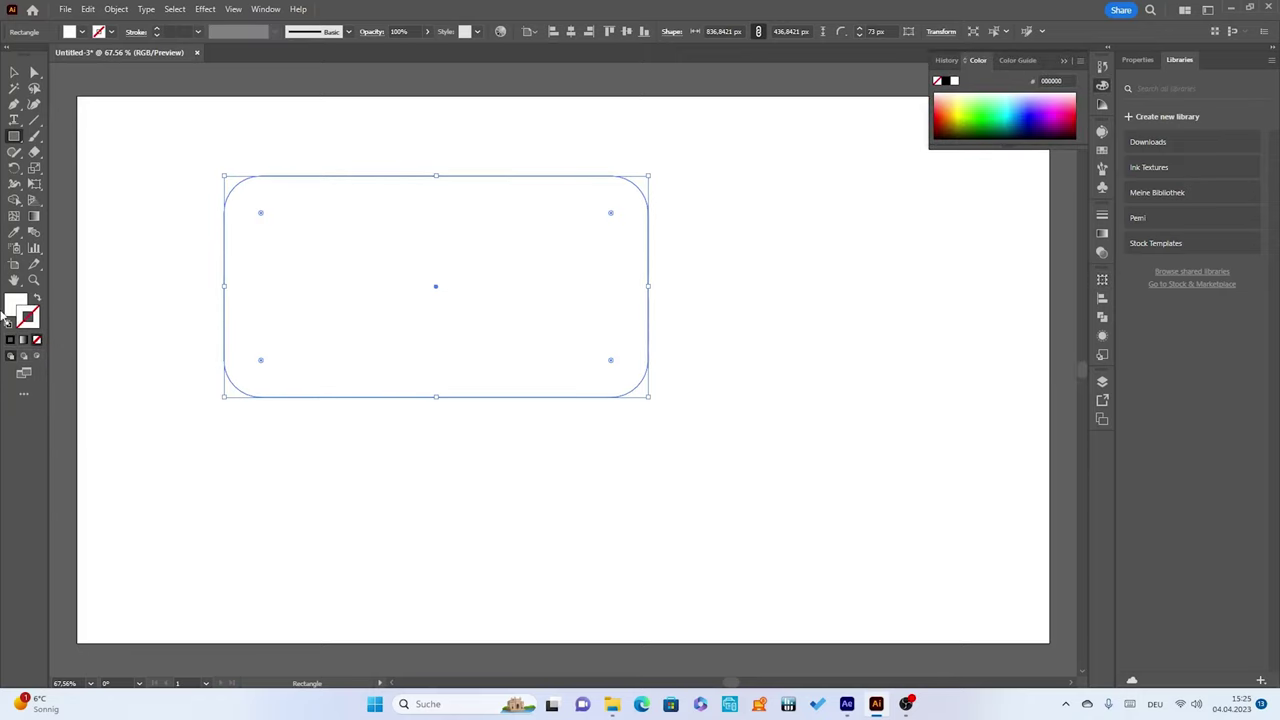
click(15, 310)
Save the artwork on this computer as Cover.ai with default options, then return to After Effects
click(65, 10)
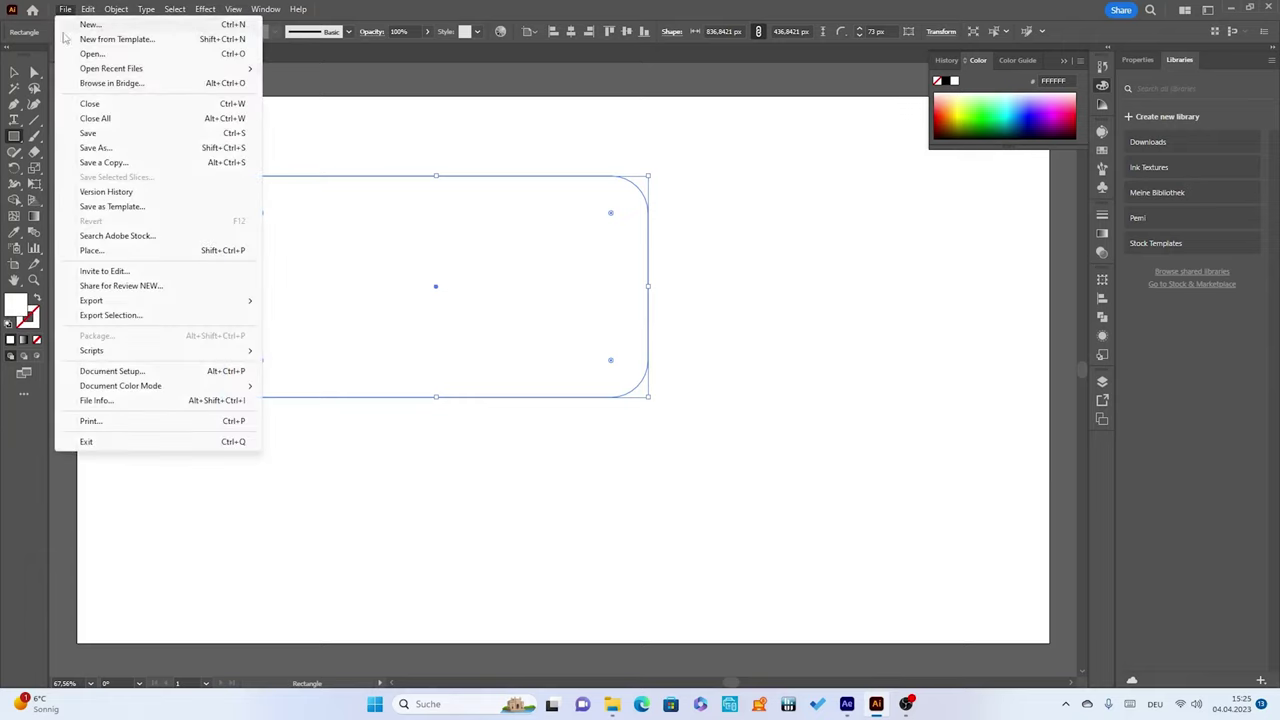
click(88, 133)
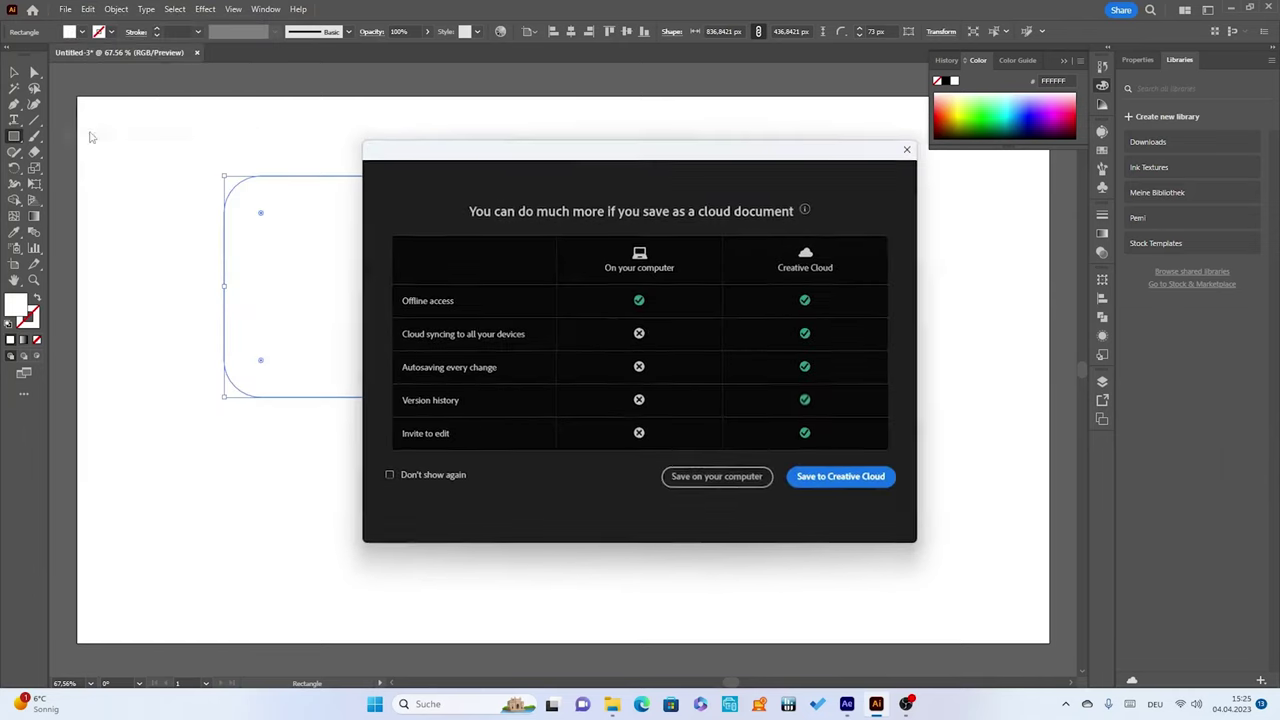
click(715, 477)
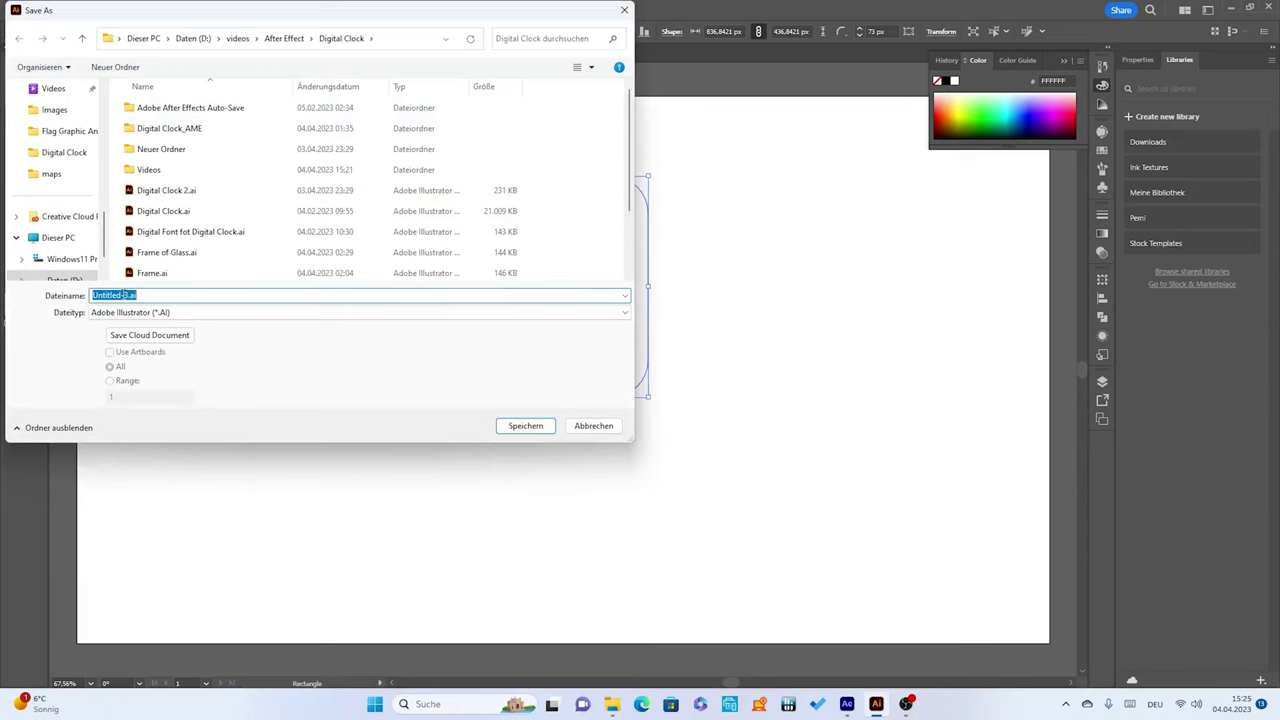
click(127, 295)
key(BackSpace)
key(BackSpace)
key(BackSpace)
key(BackSpace)
key(BackSpace)
key(BackSpace)
key(BackSpace)
key(BackSpace)
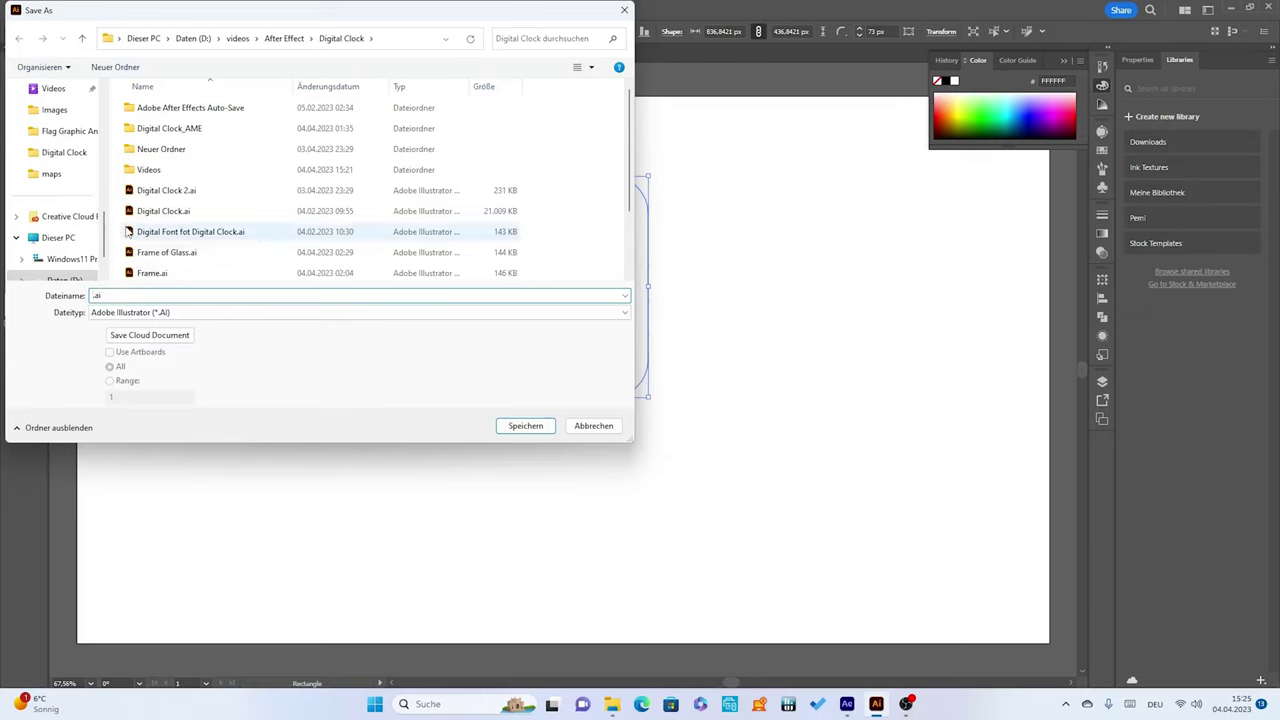
text(Cover)
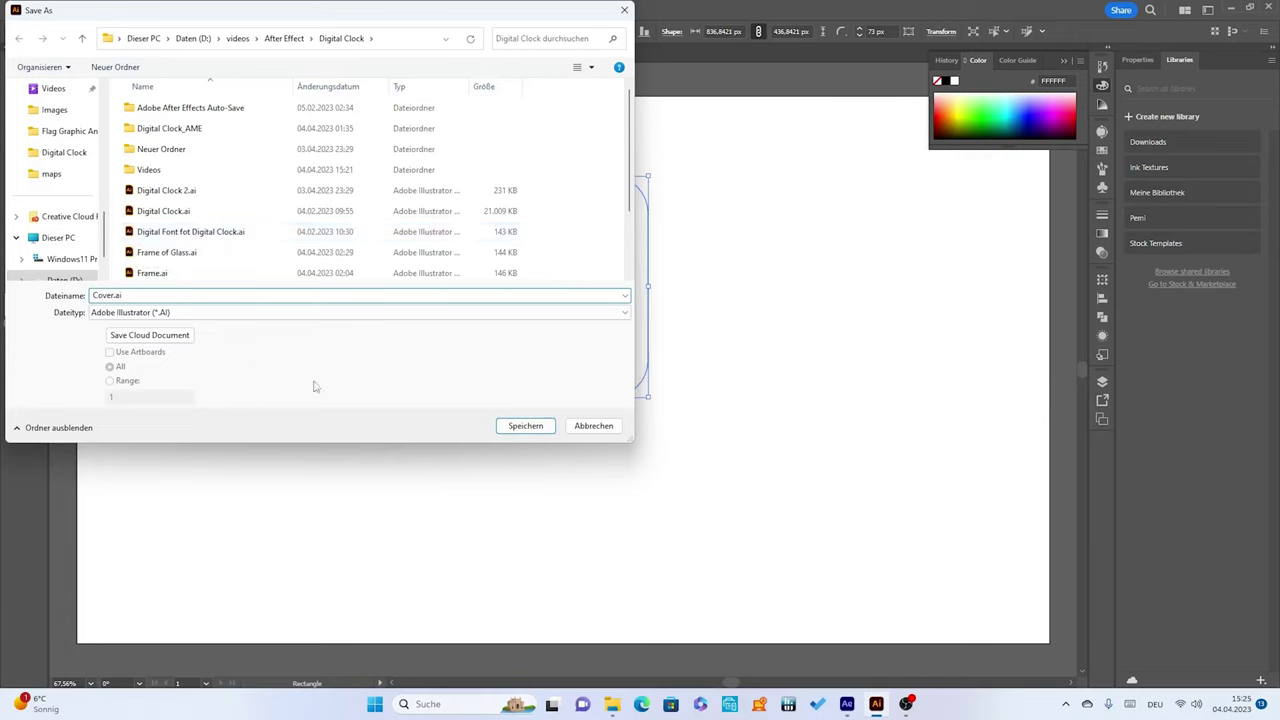
click(533, 431)
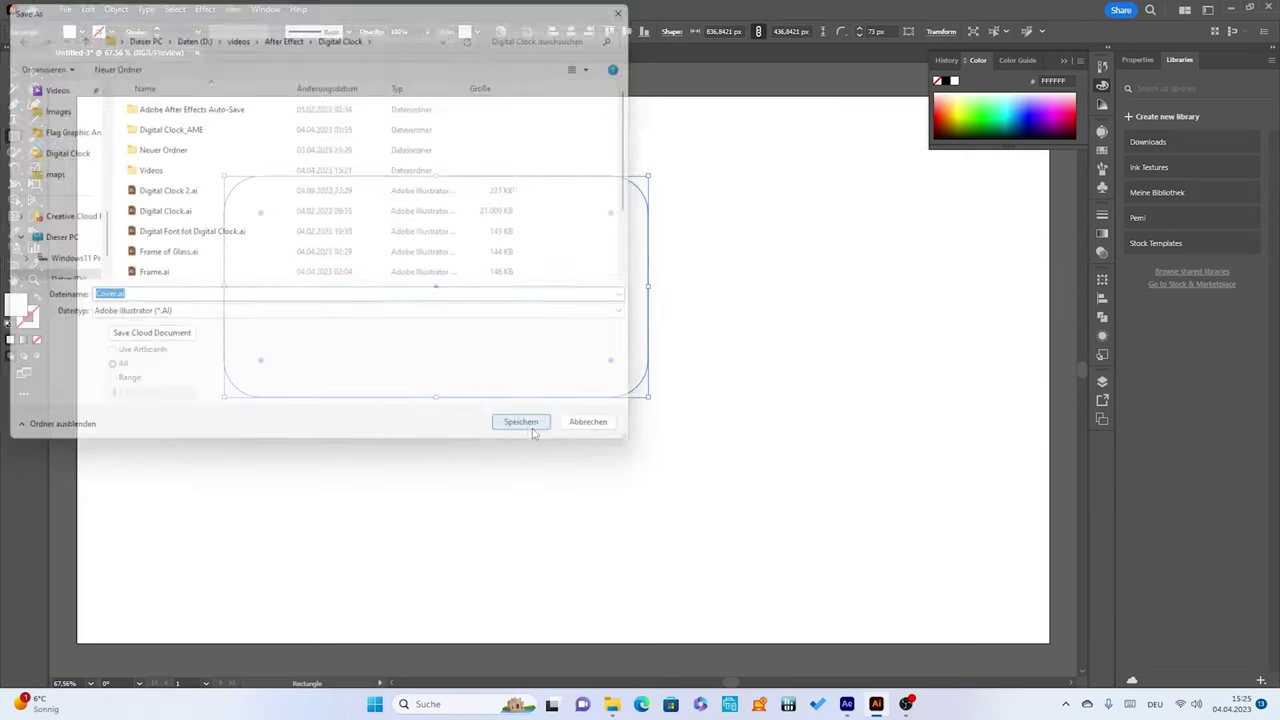
click(700, 536)
click(1232, 7)
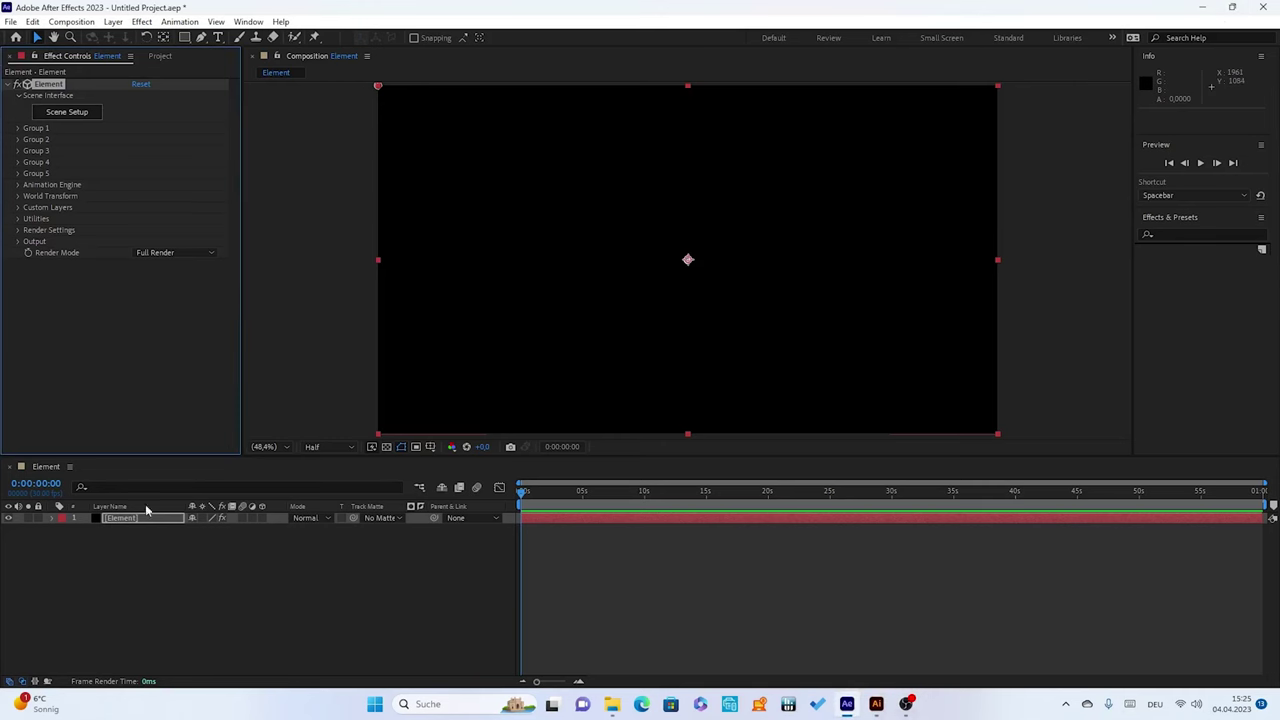
Import Cover.ai into the project with Import Kind set to Composition
click(160, 56)
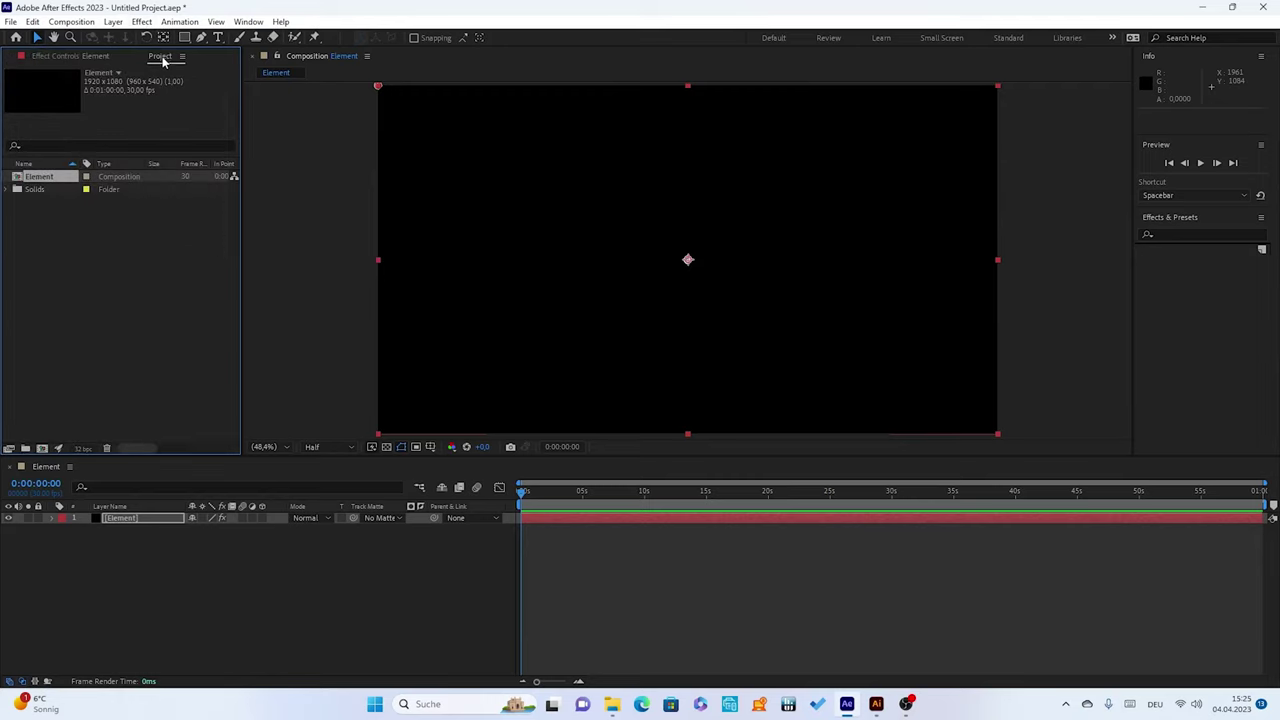
right_click(44, 236)
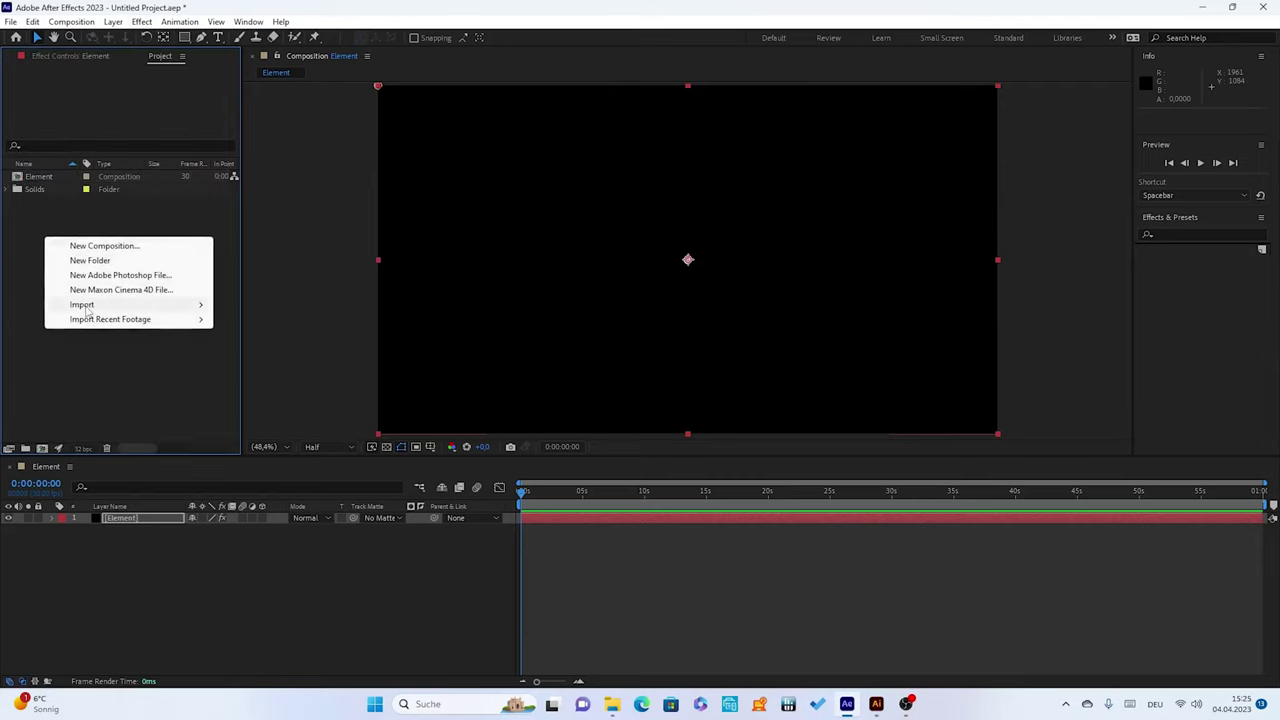
mouse_move(86, 306)
click(243, 306)
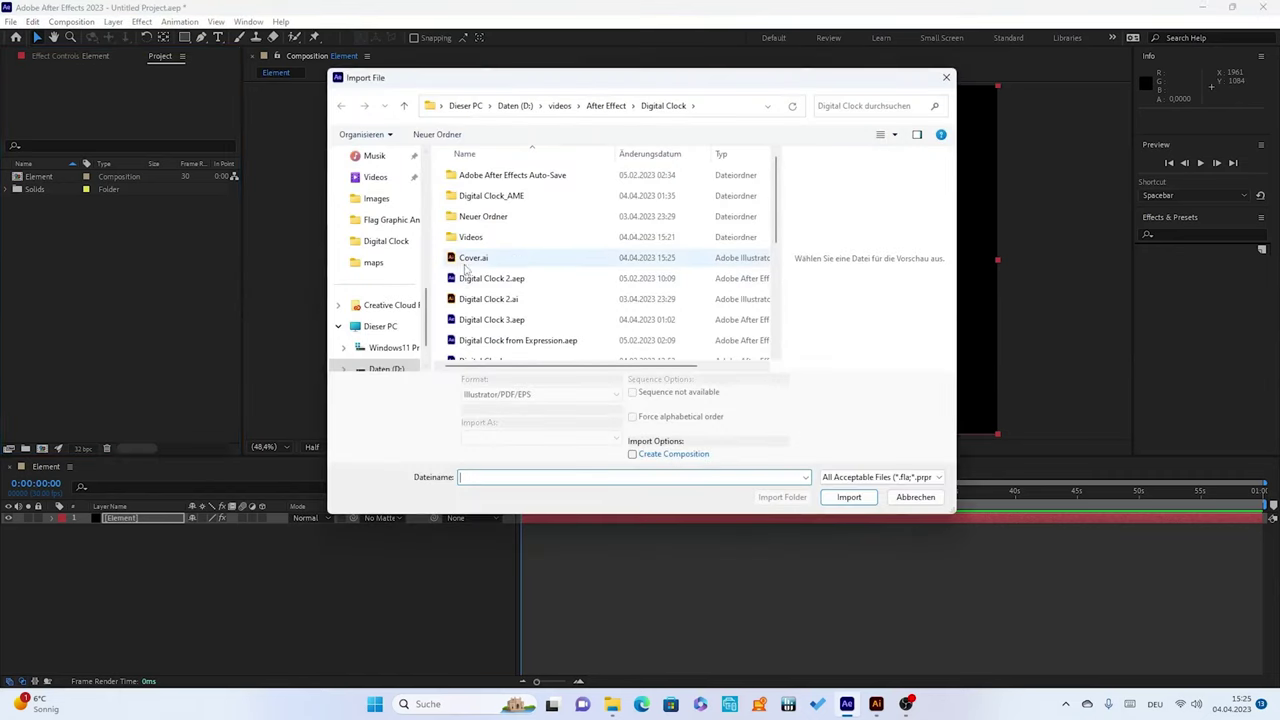
click(468, 258)
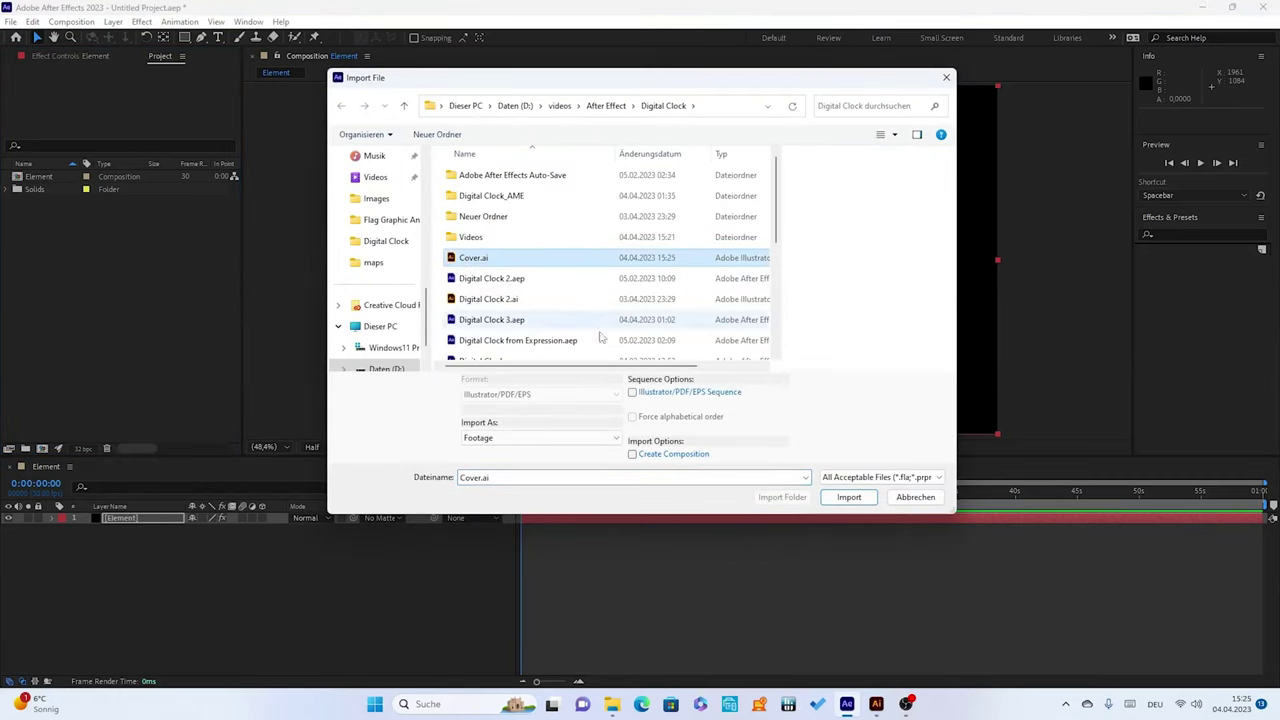
click(849, 498)
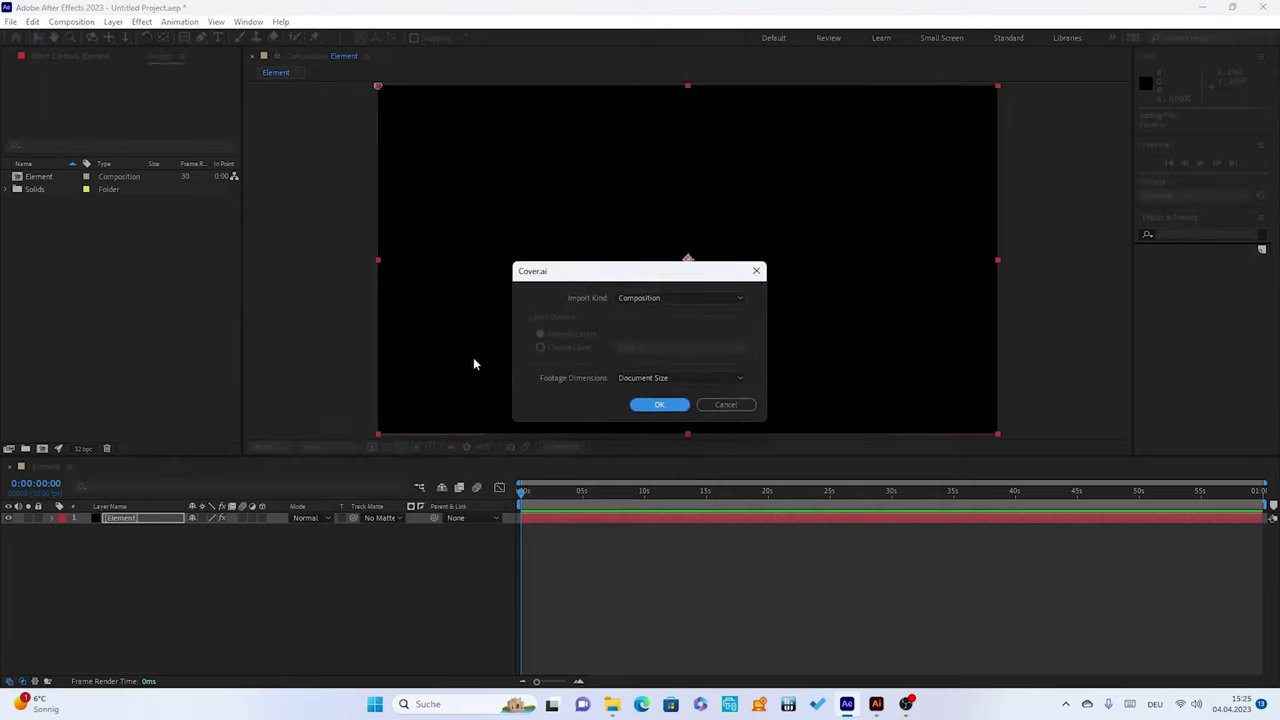
click(658, 407)
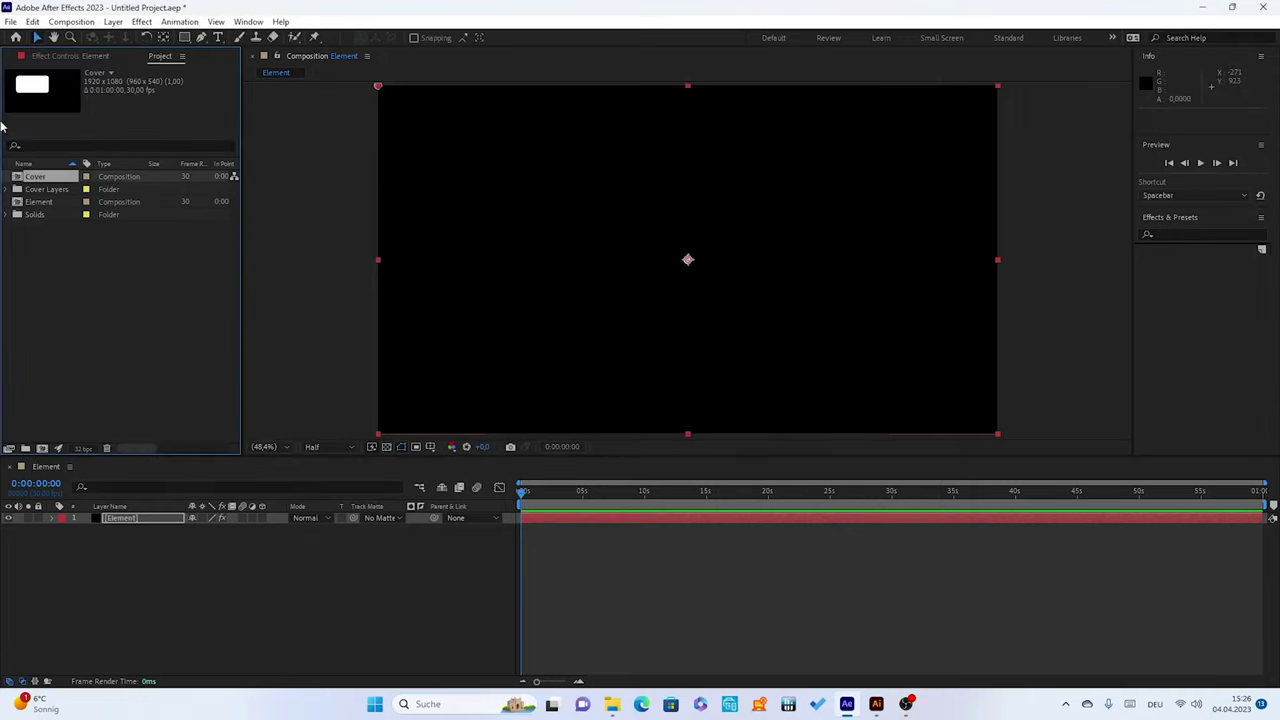
Drag the Cover.ai artwork from Cover Layers into the Element timeline and move it down-right
click(8, 189)
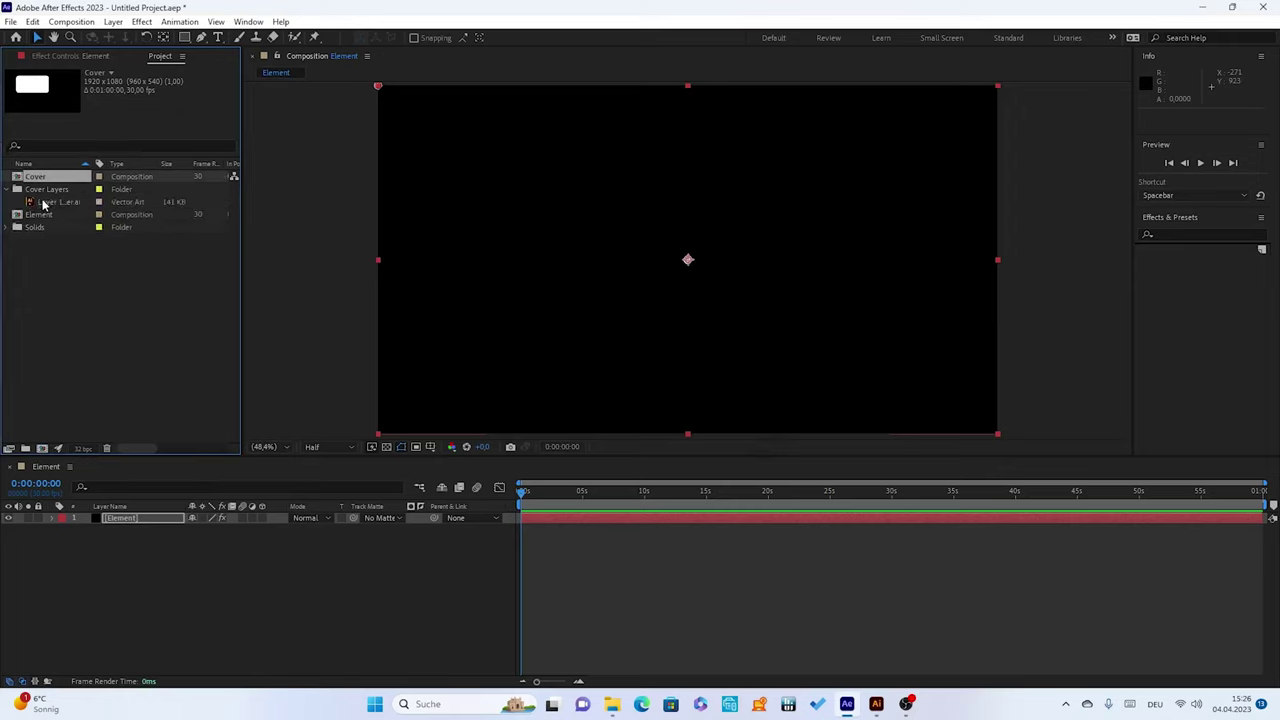
drag(43, 203, 111, 576)
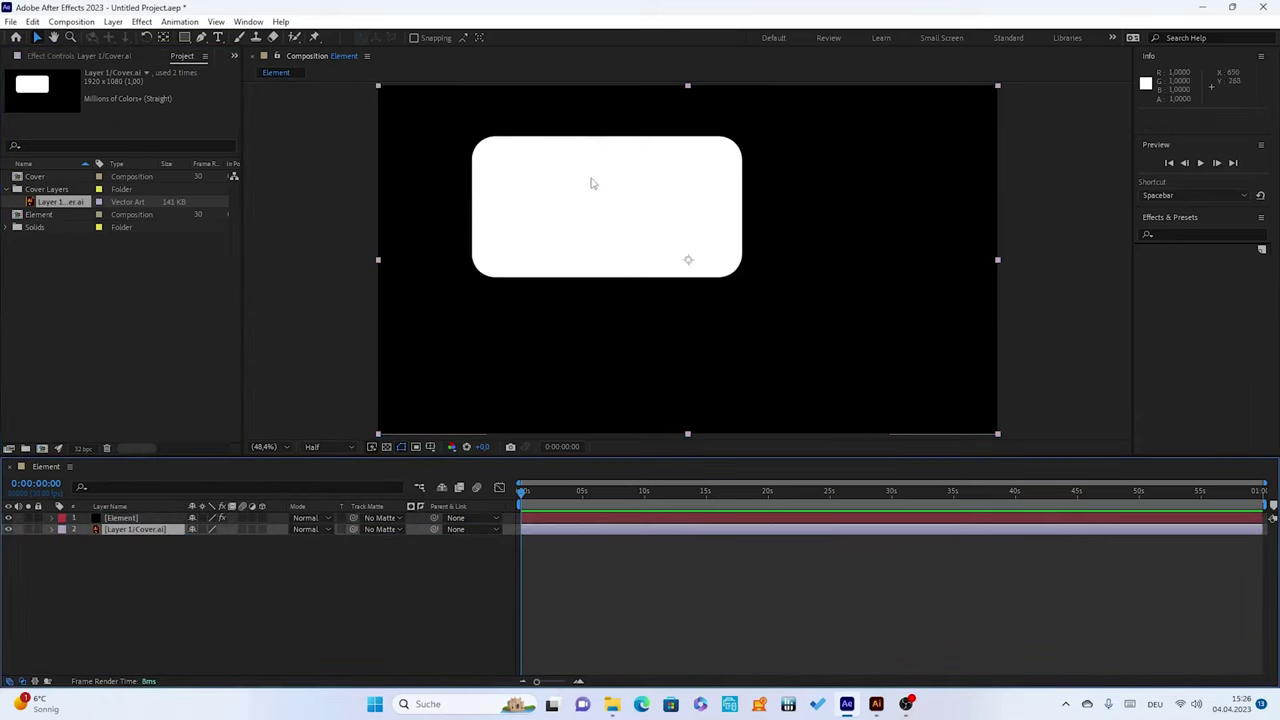
drag(595, 190, 663, 272)
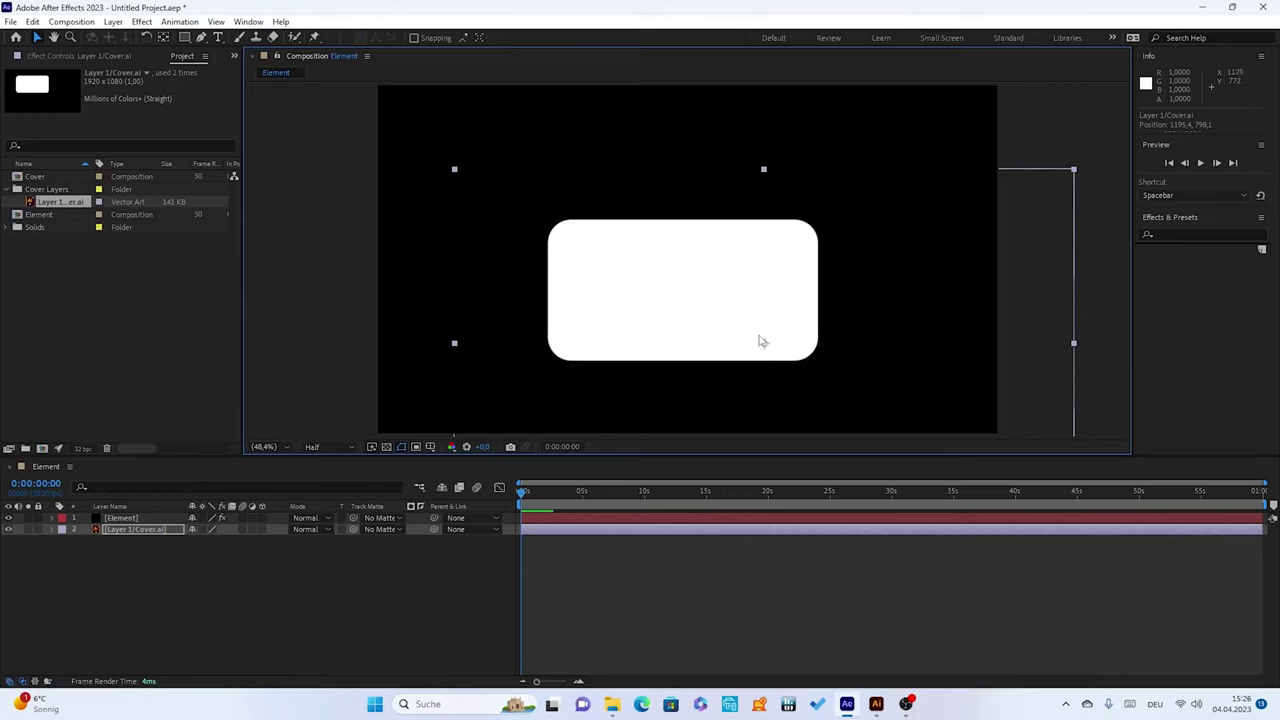
Centre the rectangle's anchor point on it with the Pan Behind tool
drag(763, 348, 674, 292)
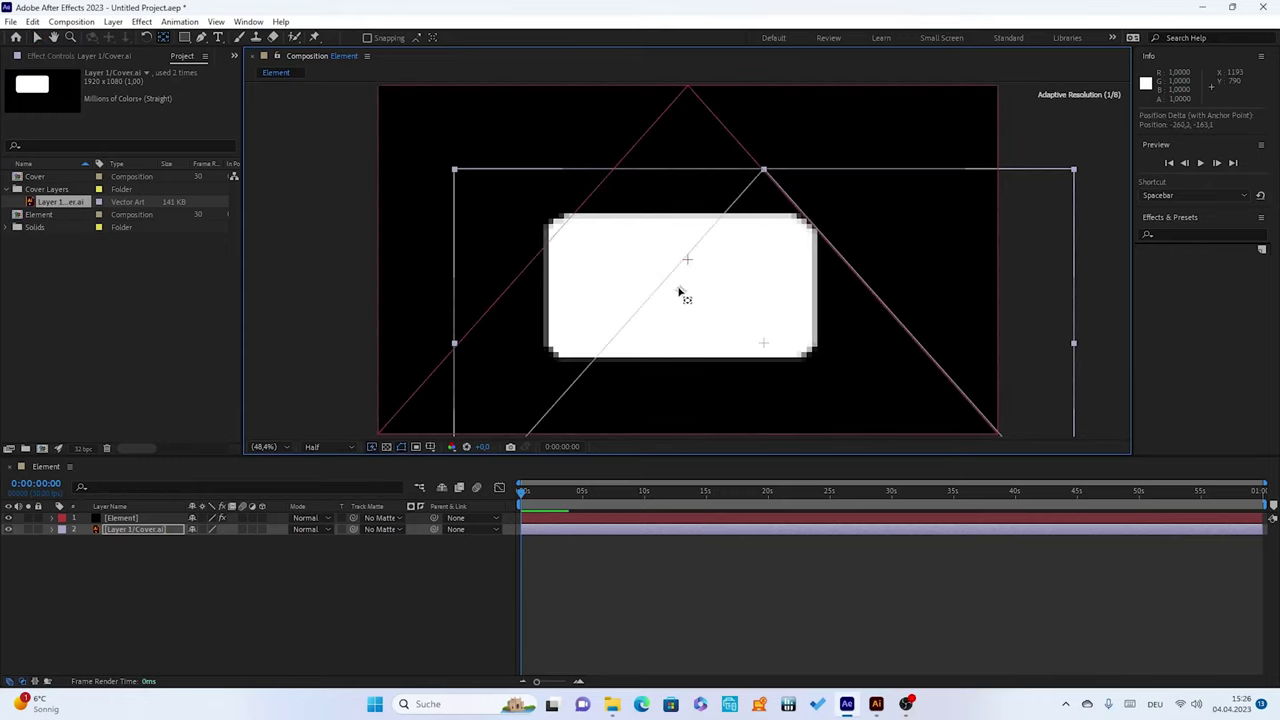
drag(674, 292, 680, 289)
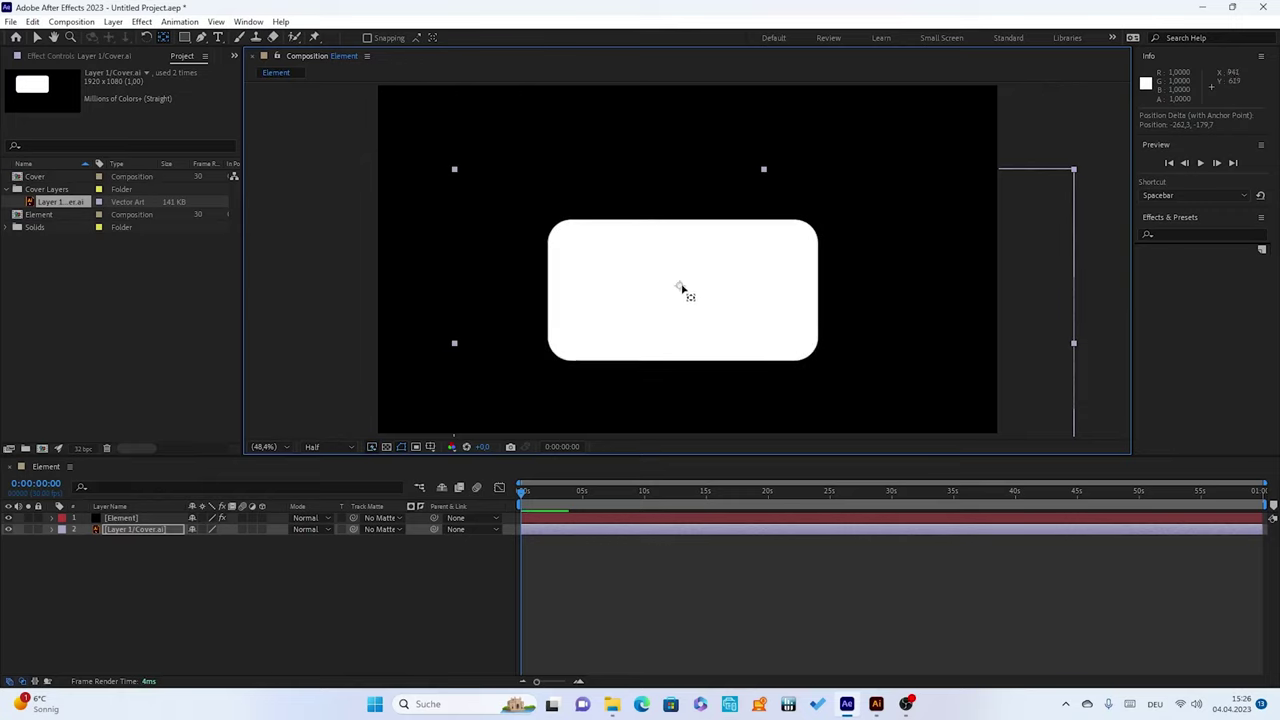
drag(679, 290, 676, 288)
Rename the Cover.ai layer to Cover
key(v)
click(119, 531)
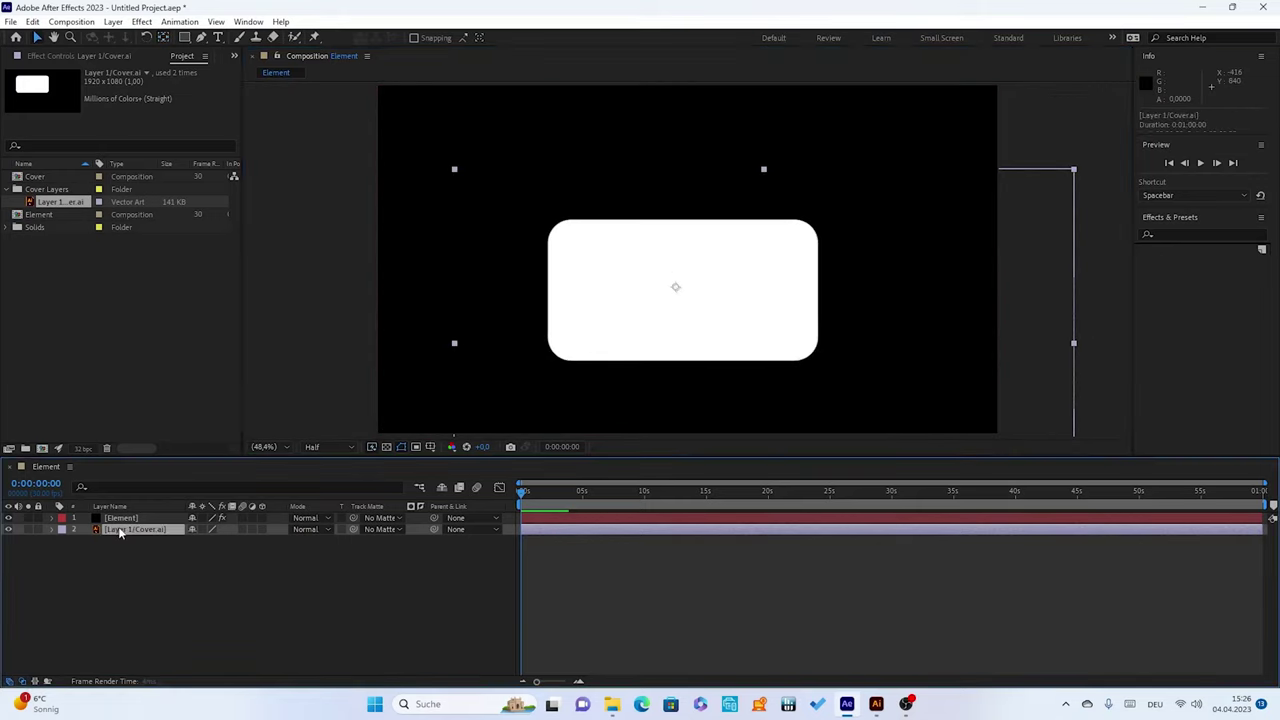
key(Return)
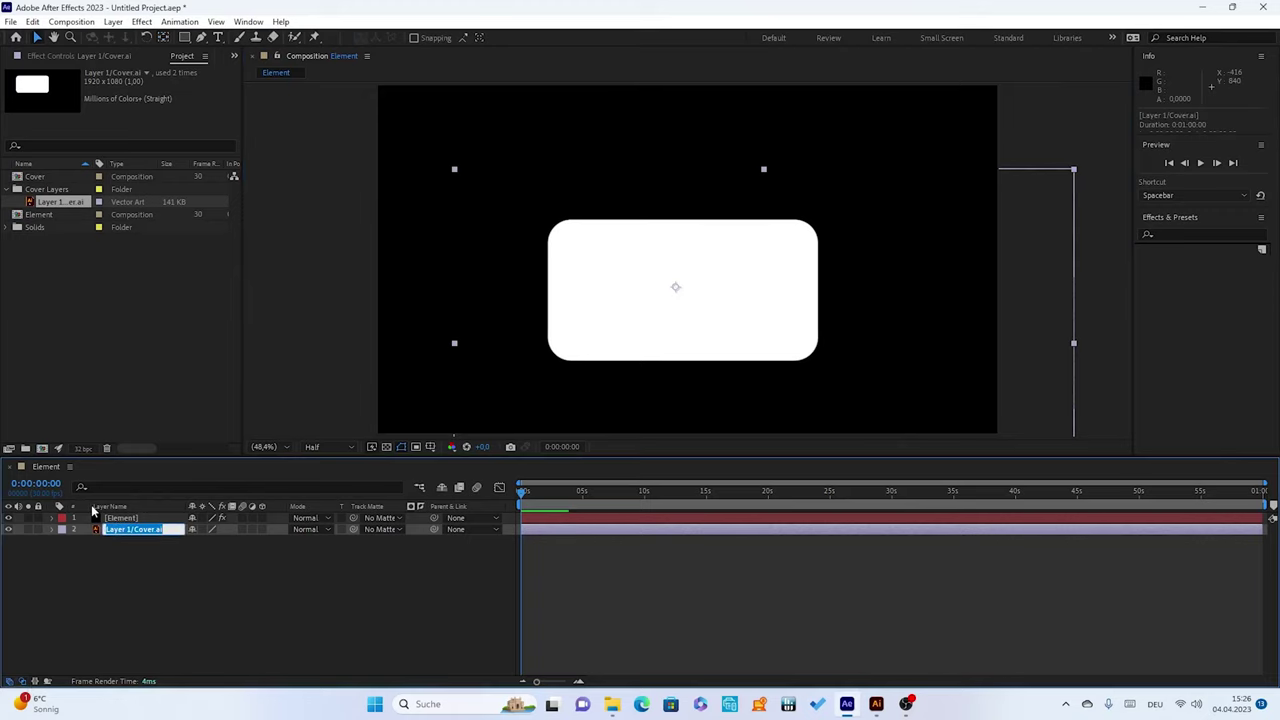
key(BackSpace)
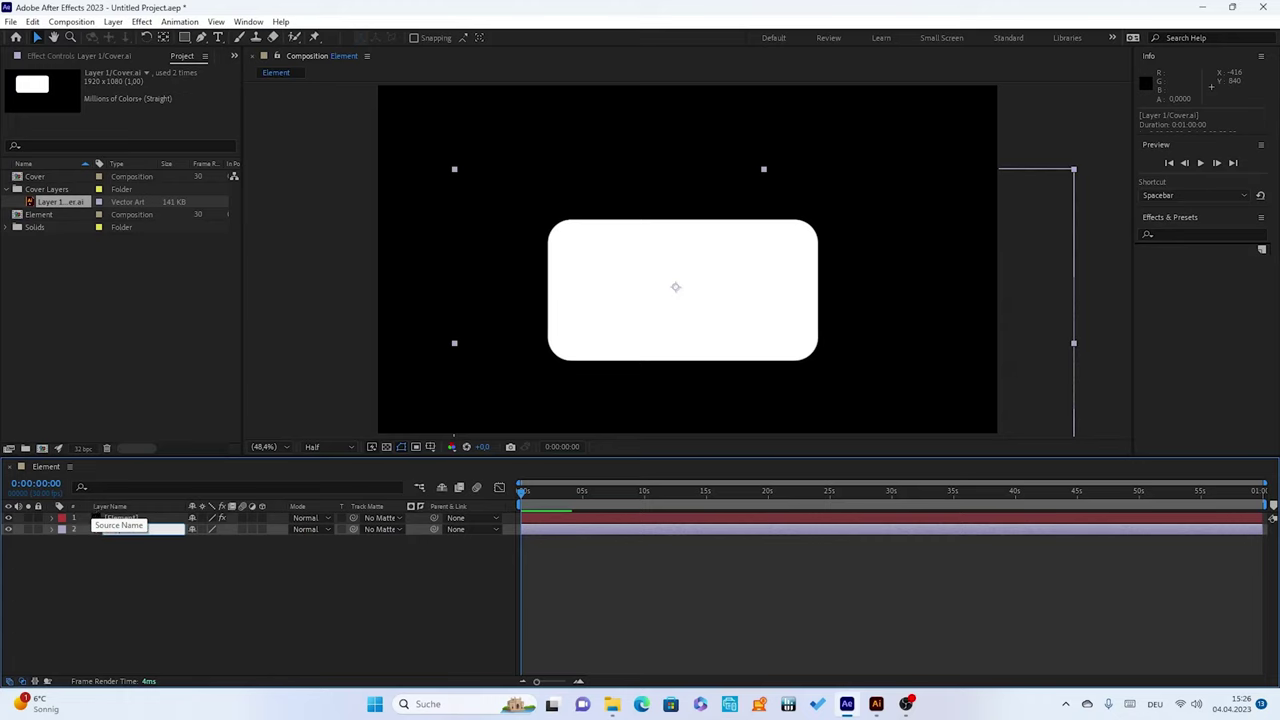
text(Cover)
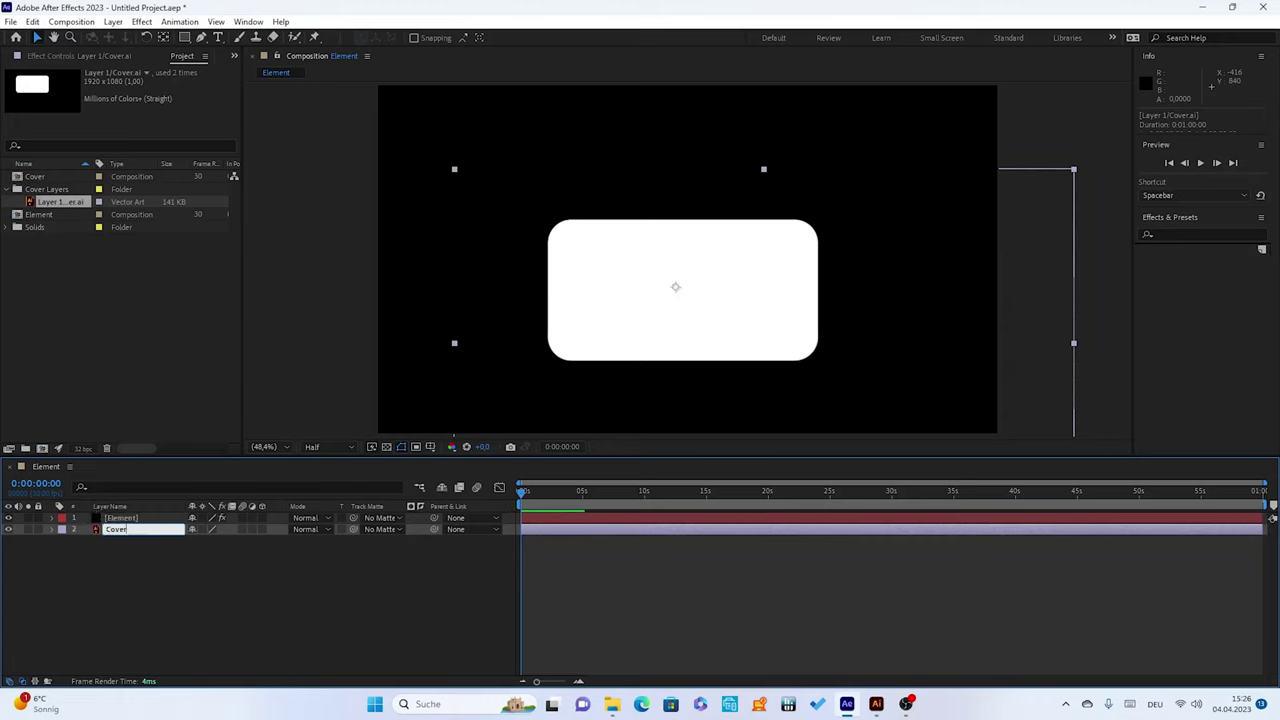
key(Return)
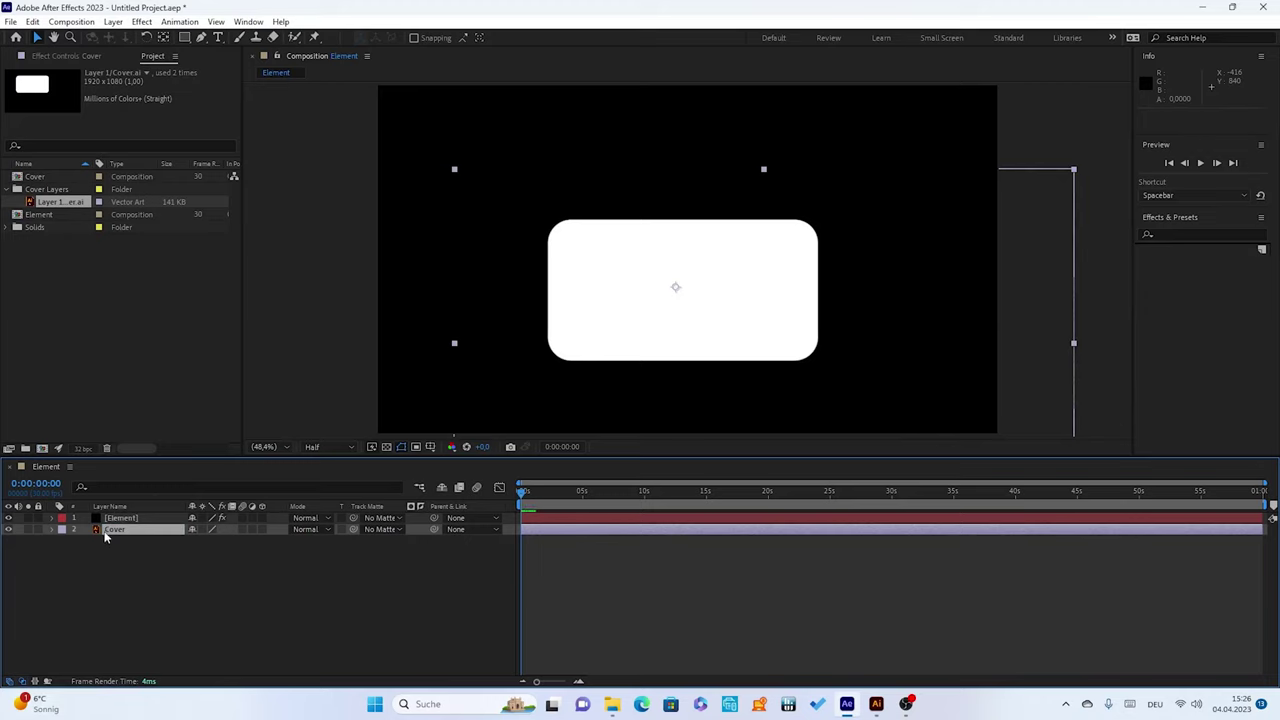
click(114, 21)
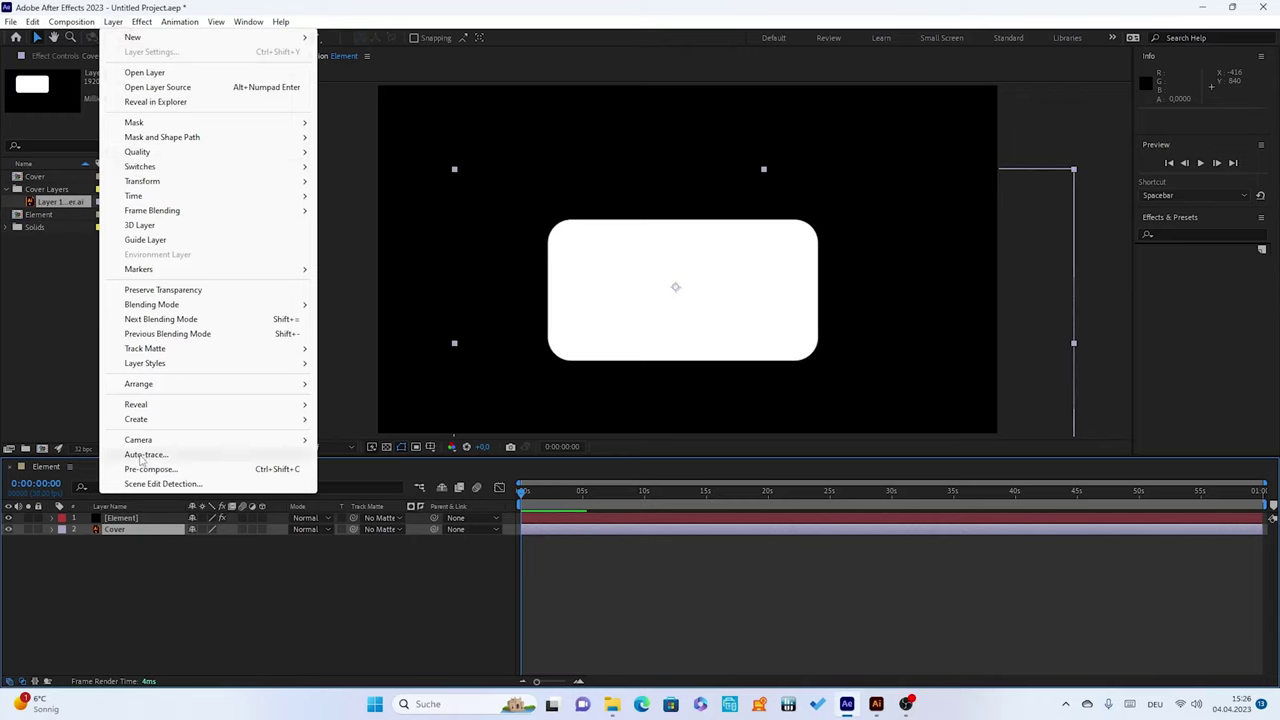
Run Auto-trace with default settings on the Cover layer, then select the Element layer
click(145, 455)
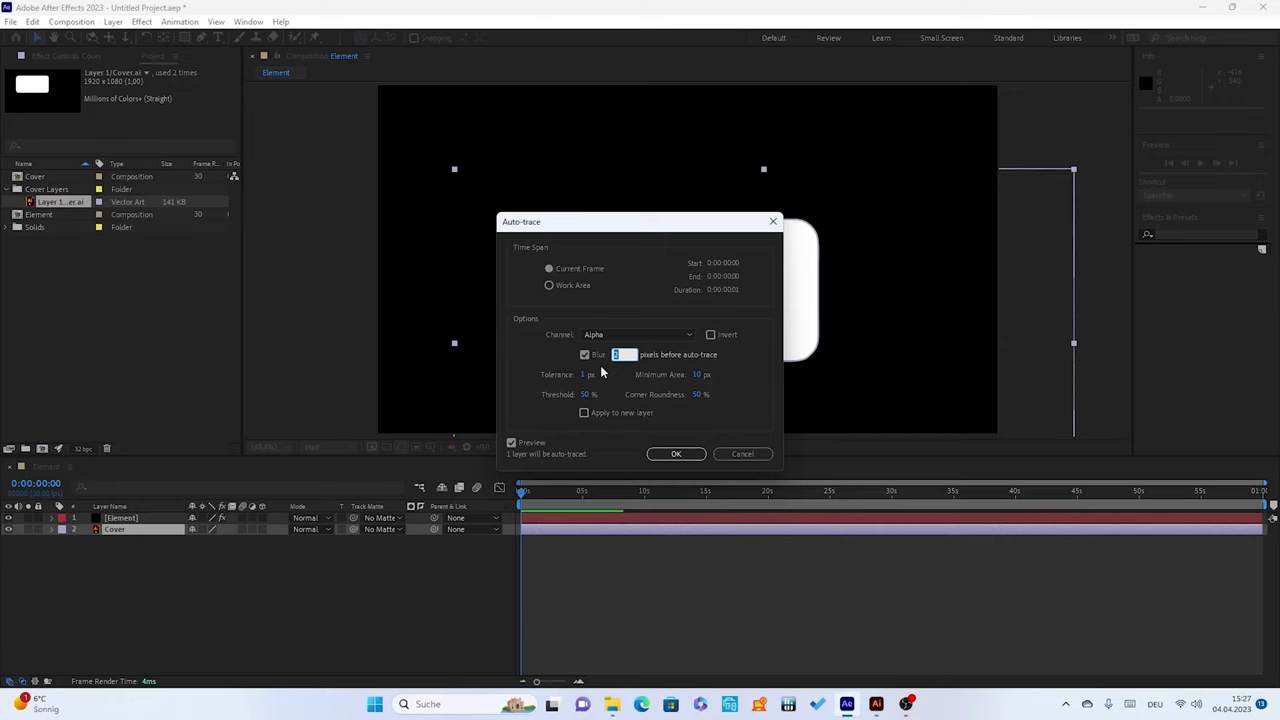
click(670, 454)
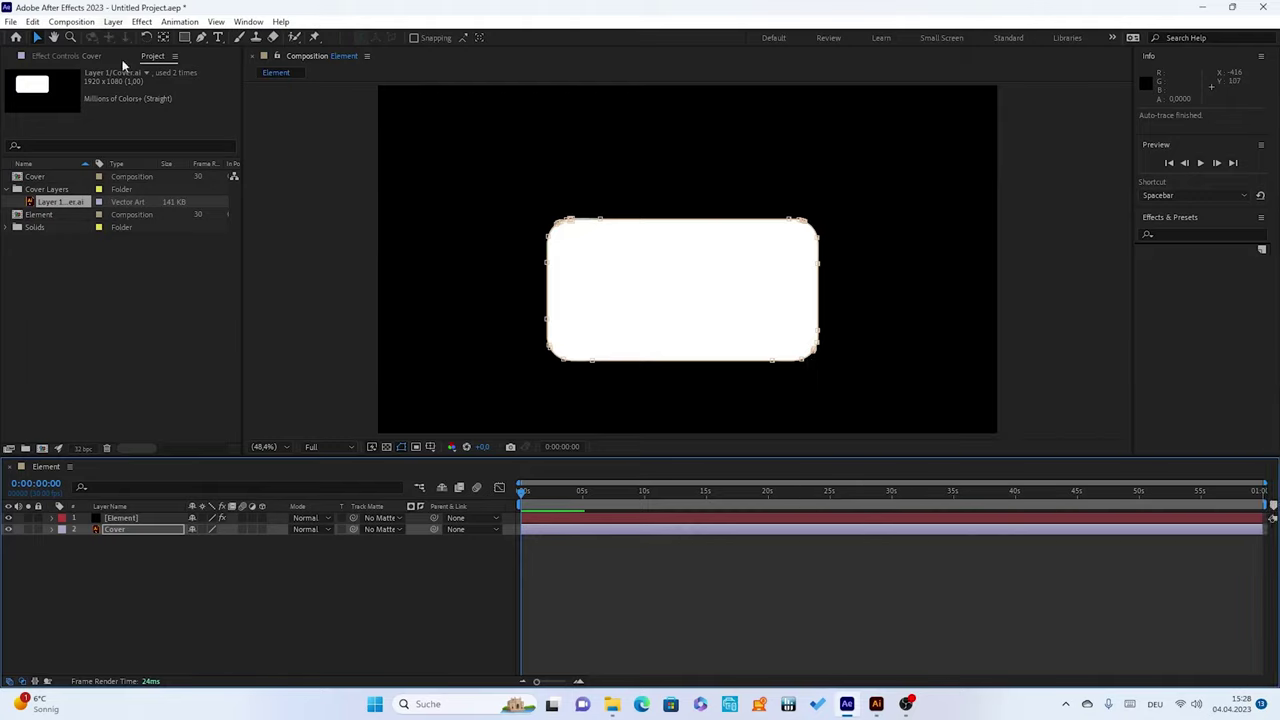
click(110, 519)
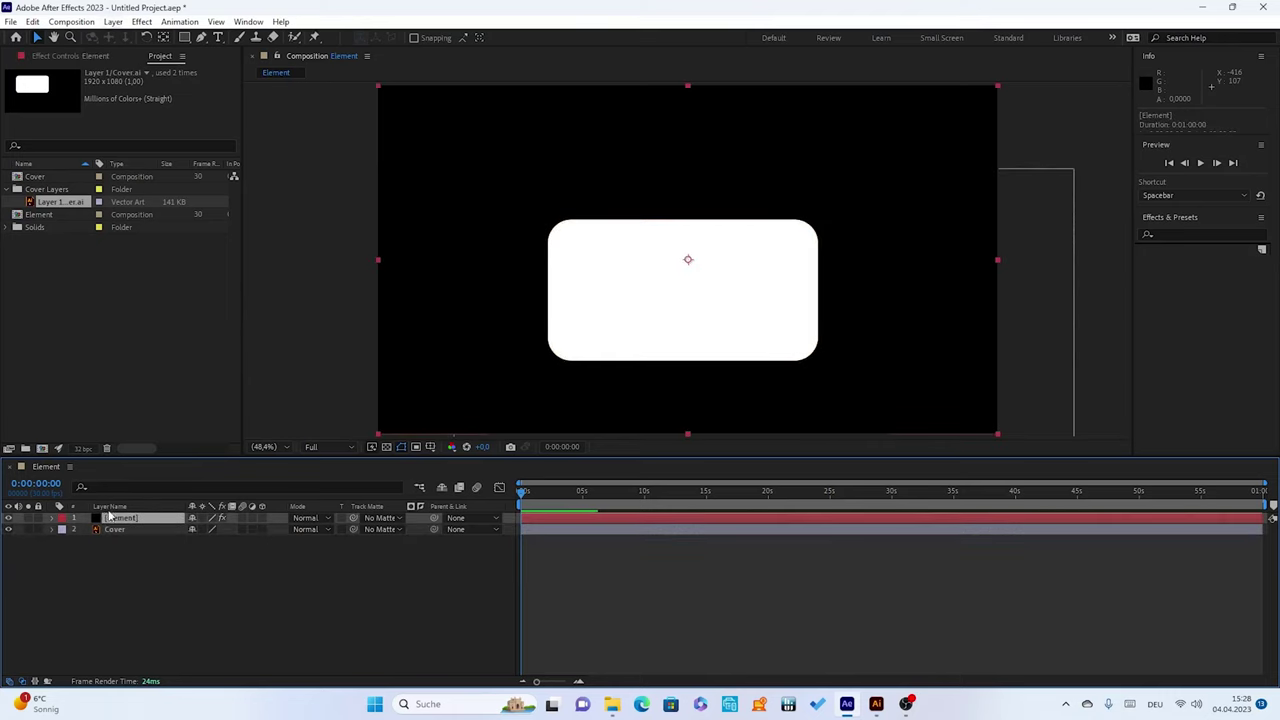
In the Element effect's Custom Layers > Custom Text and Masks, set Path Layer 1 to 2. Cover
click(56, 57)
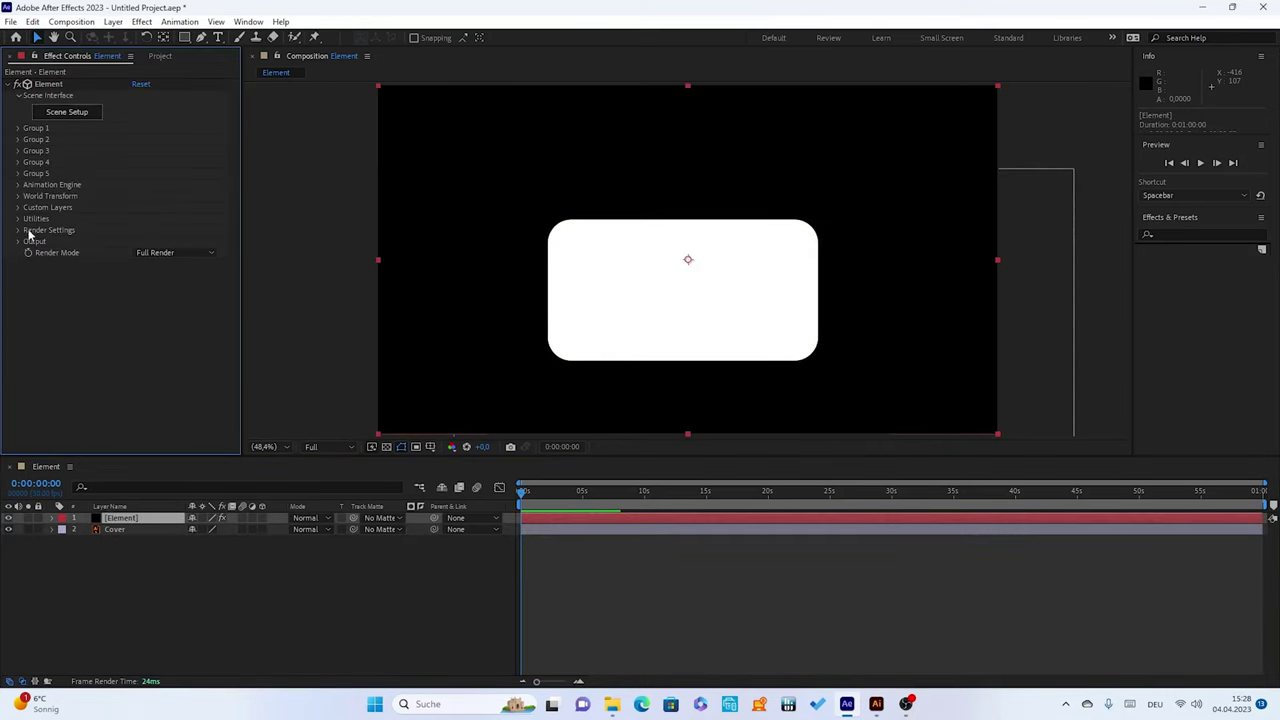
click(17, 208)
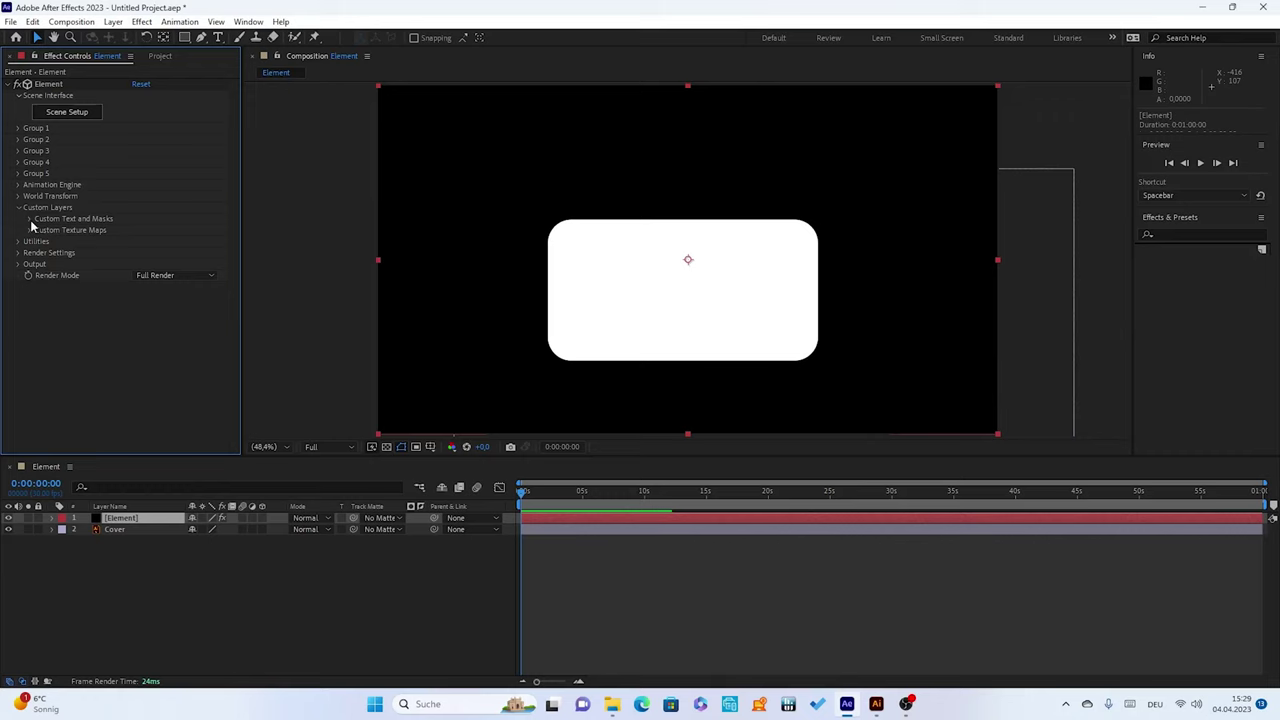
click(30, 219)
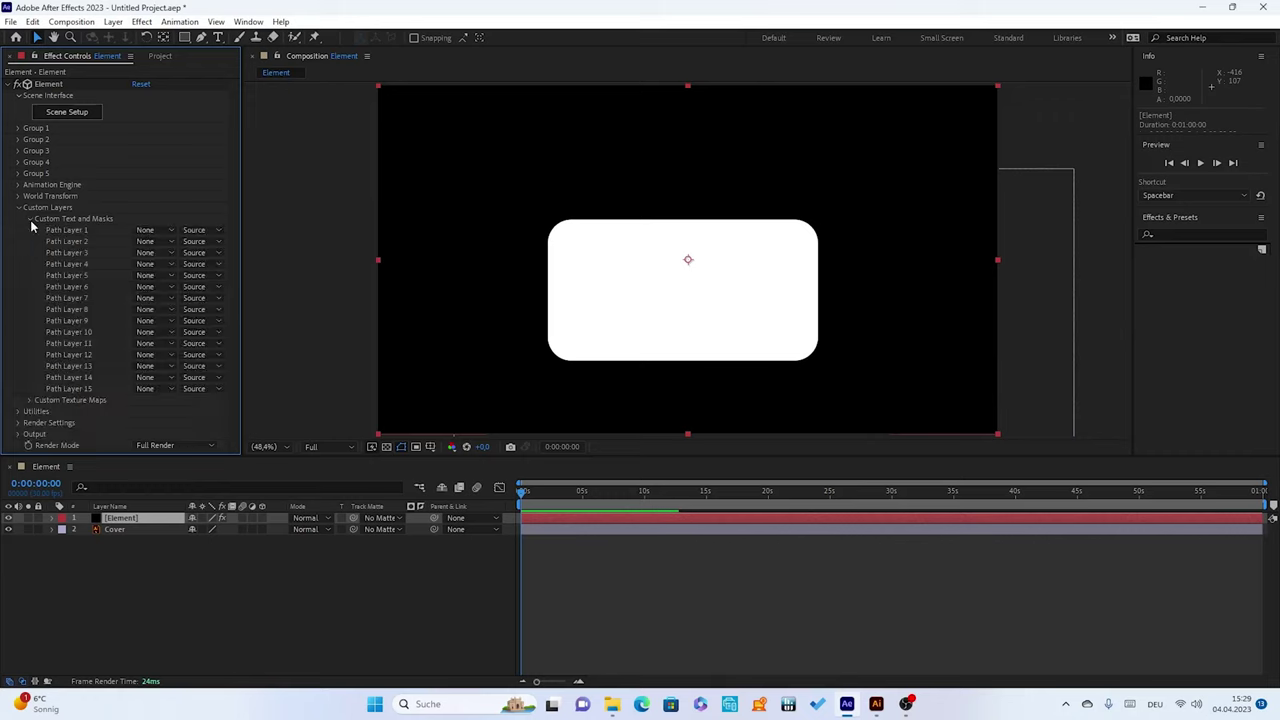
click(145, 231)
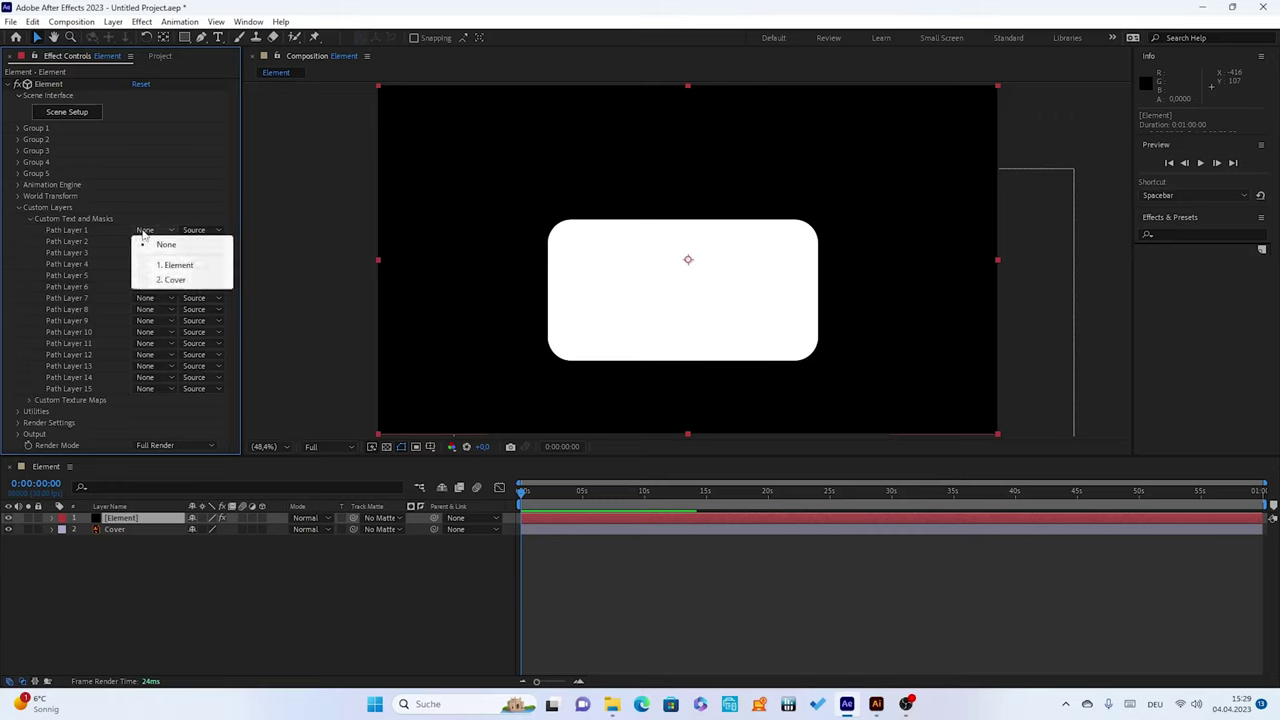
click(173, 281)
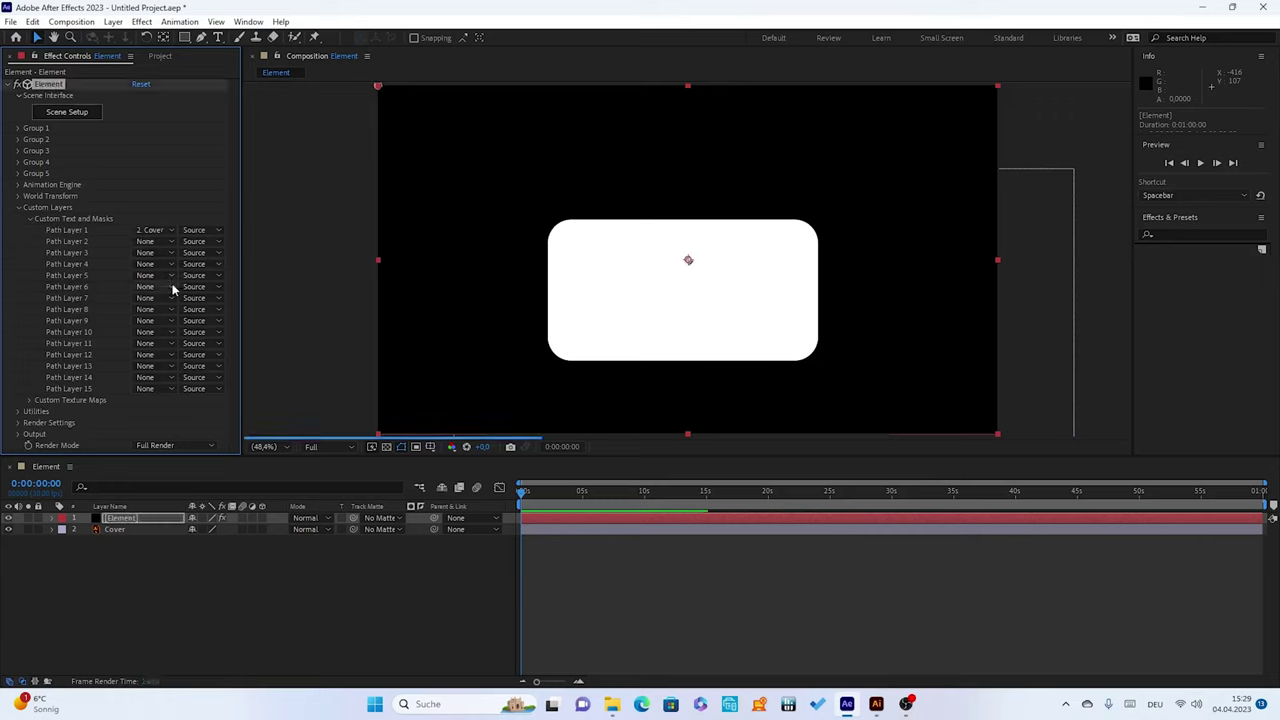
Open Element 3D Scene Setup and extrude the Cover path into a 3D model
click(71, 116)
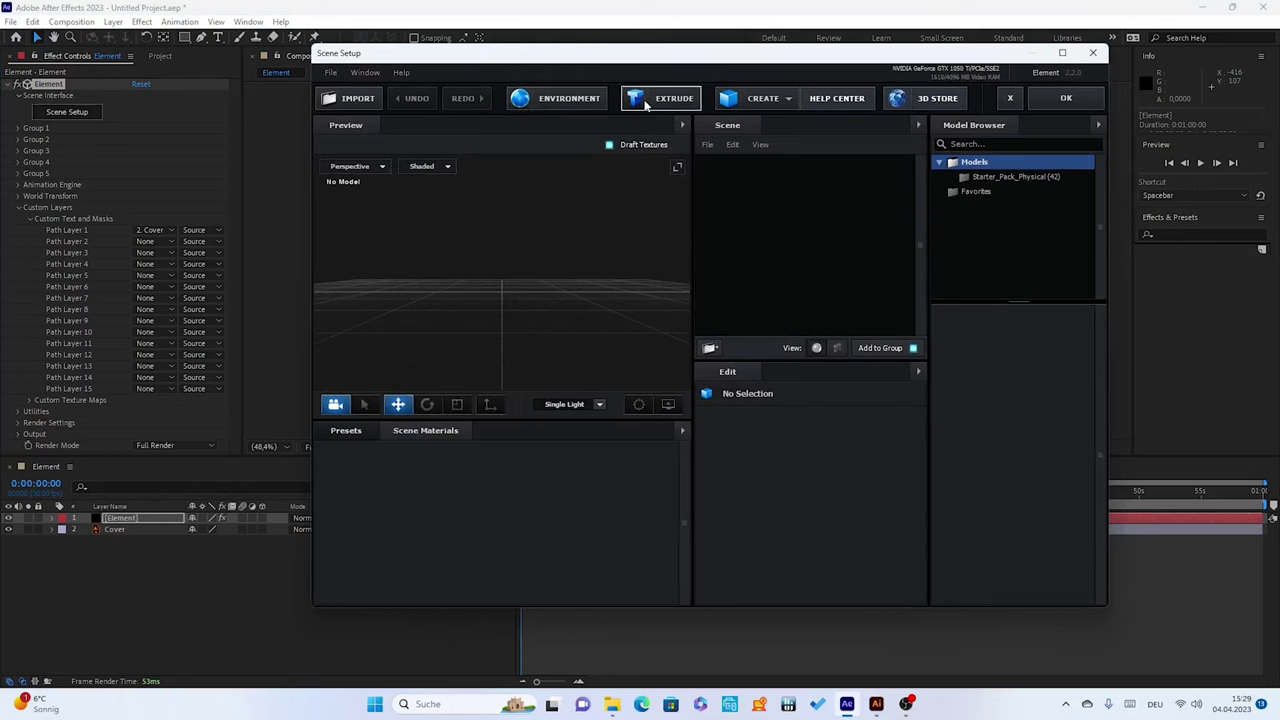
click(648, 104)
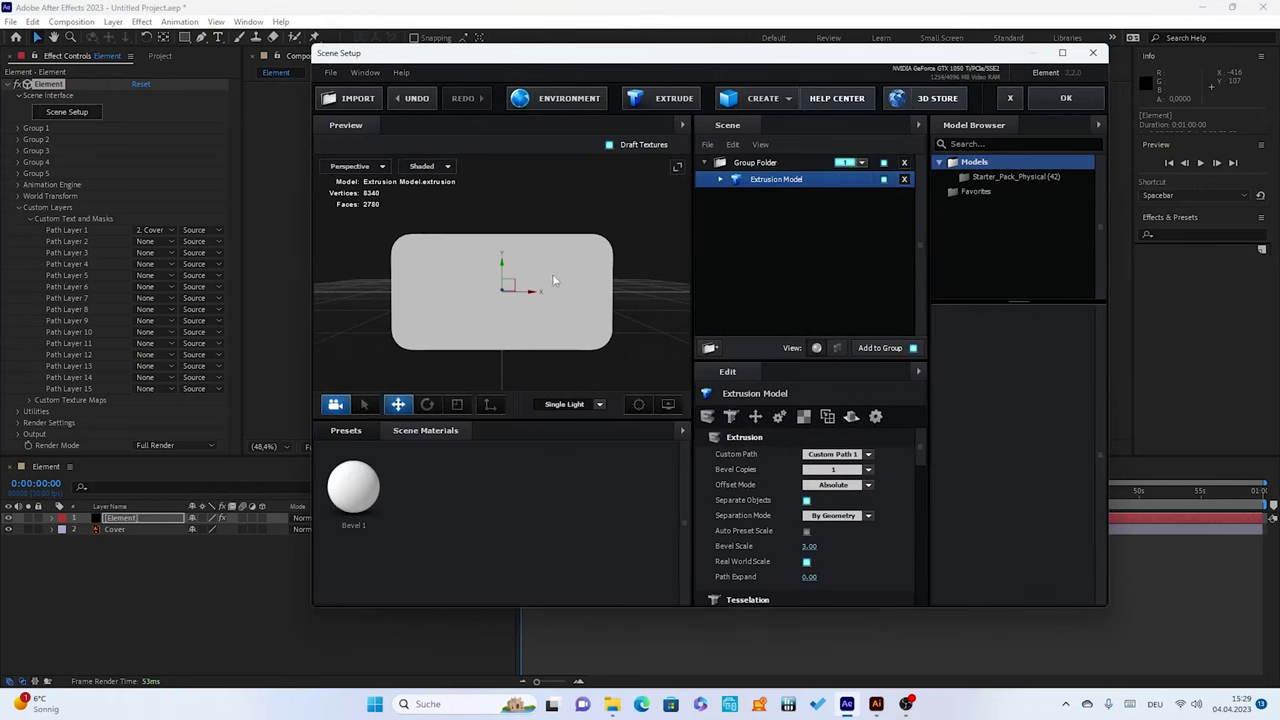
drag(553, 280, 474, 282)
drag(460, 281, 520, 281)
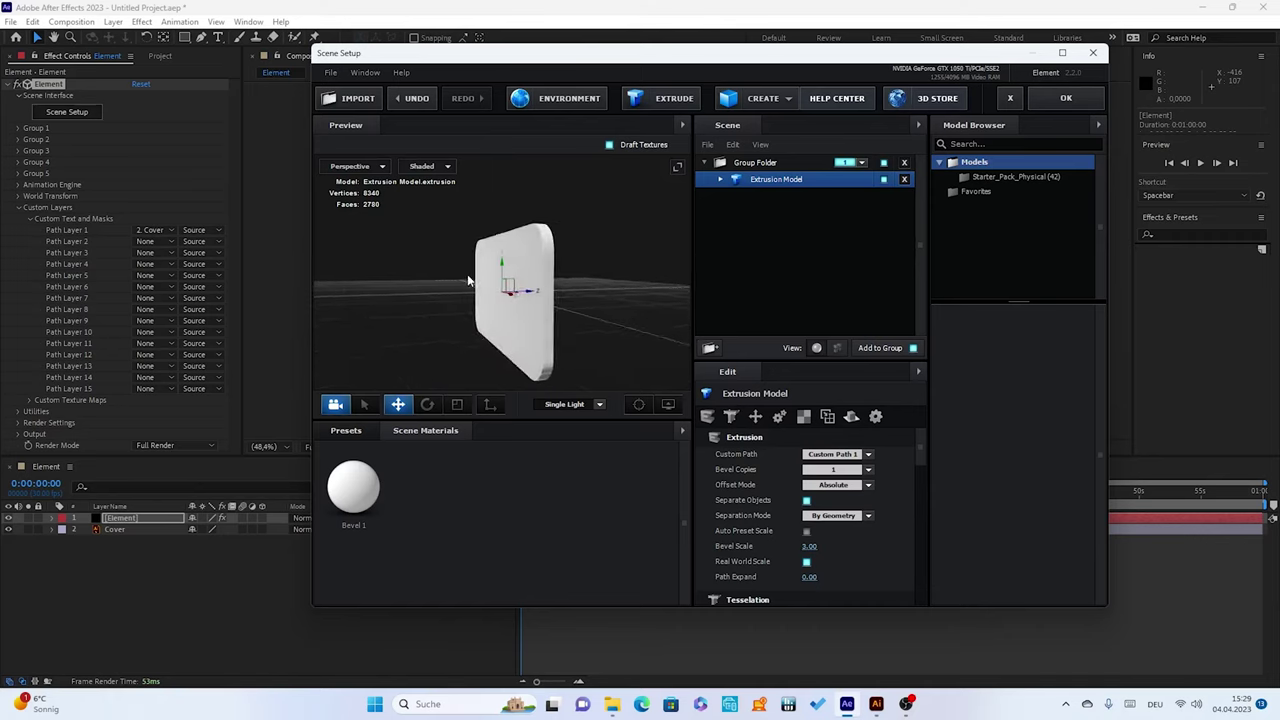
Raise Bevel 1's Extrude step by step from 8.65 to 22.78, checking the preview from several angles
click(720, 180)
click(753, 197)
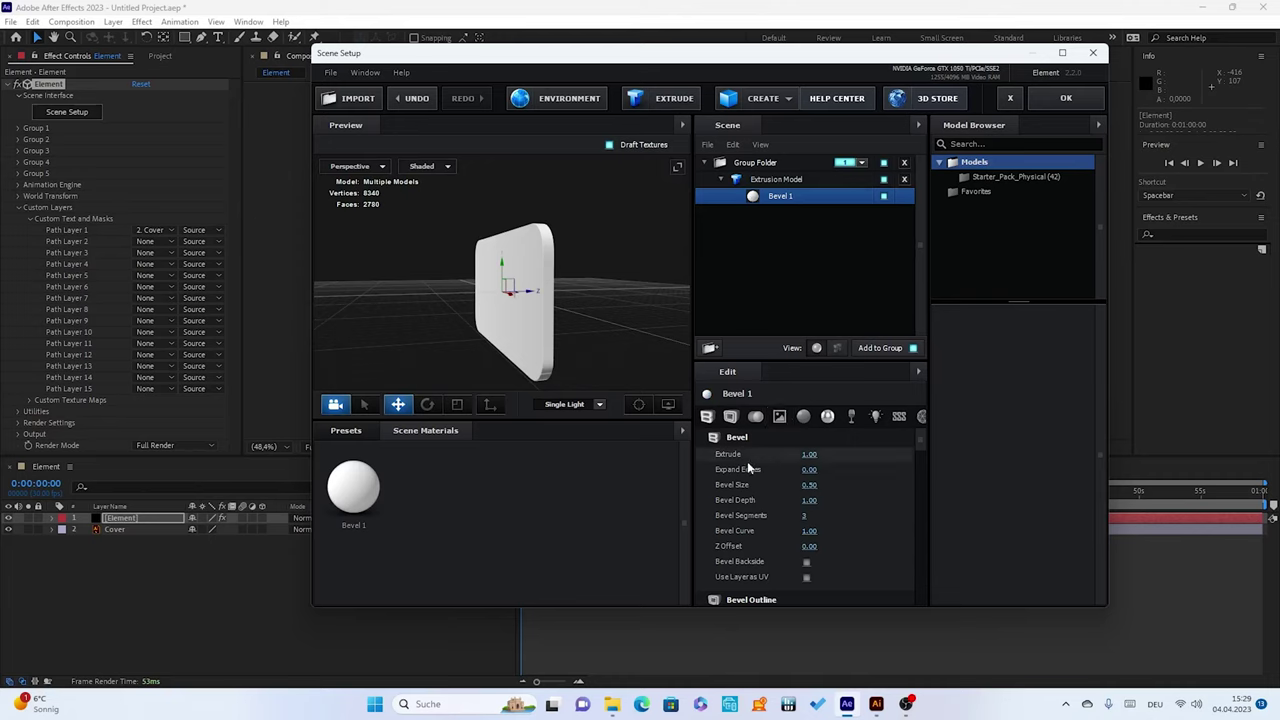
drag(808, 454, 1000, 444)
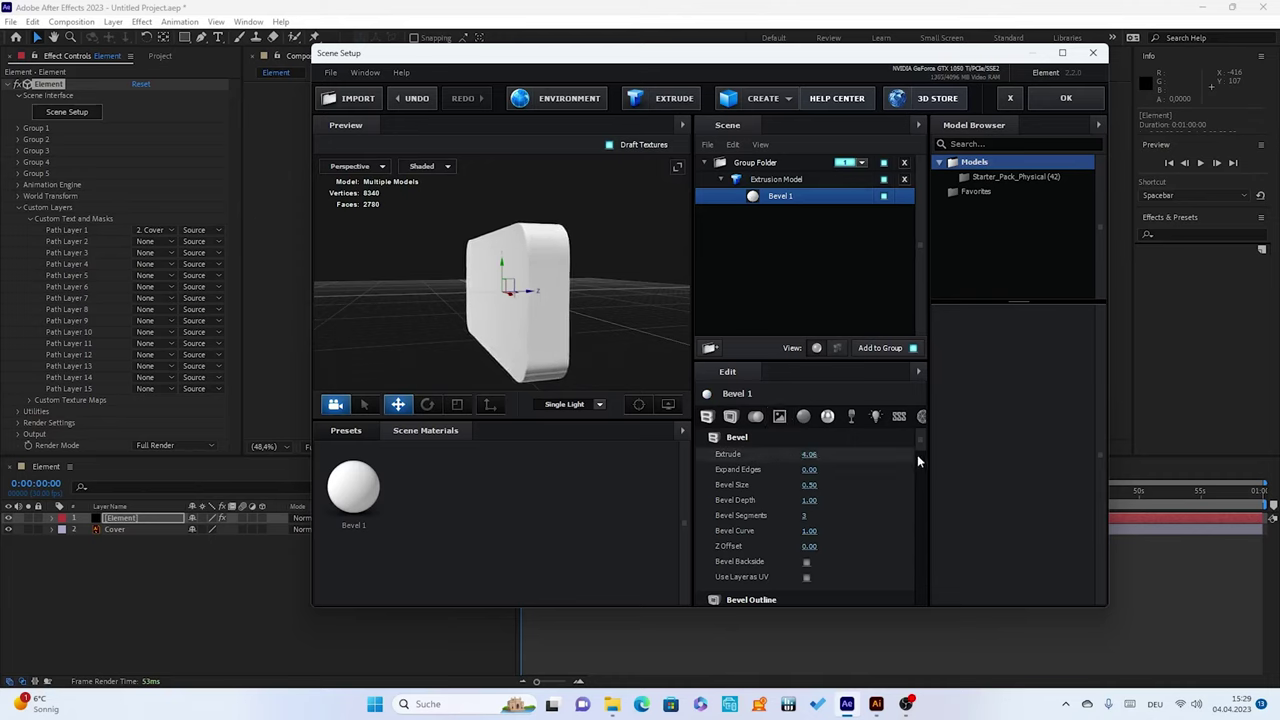
drag(1000, 446, 1103, 449)
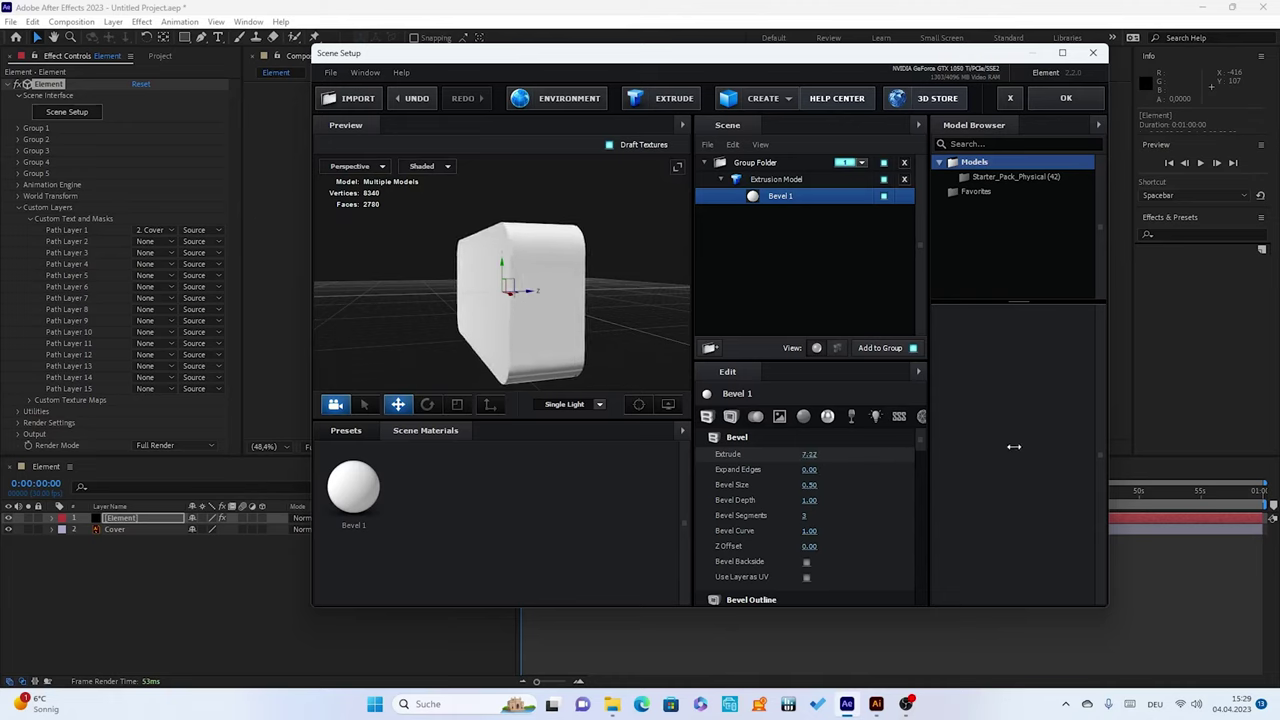
drag(810, 455, 1092, 455)
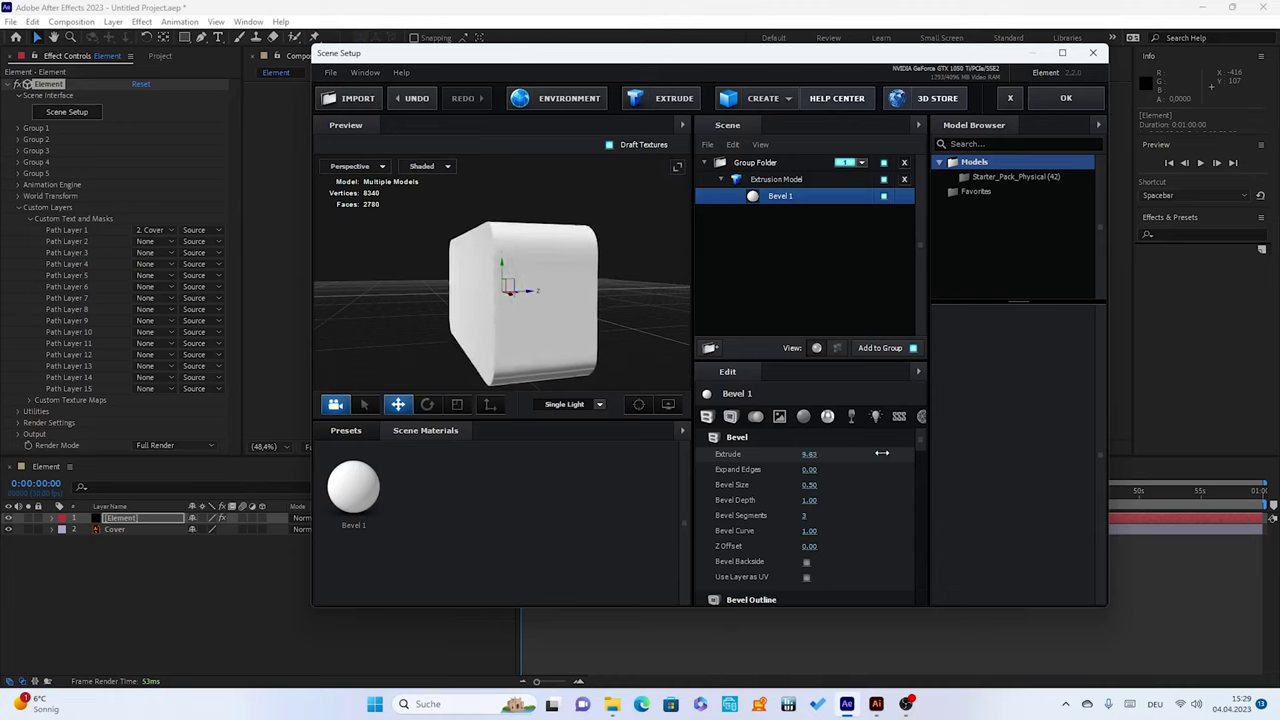
drag(810, 455, 1105, 449)
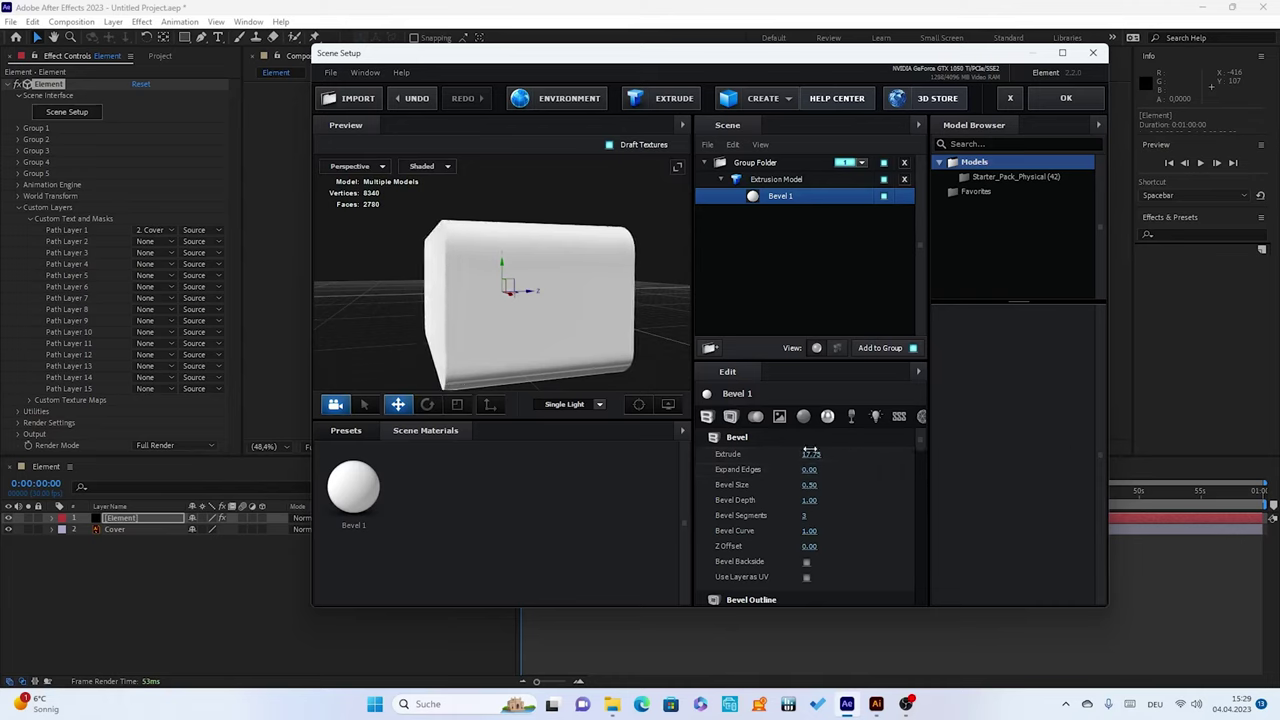
drag(810, 455, 971, 449)
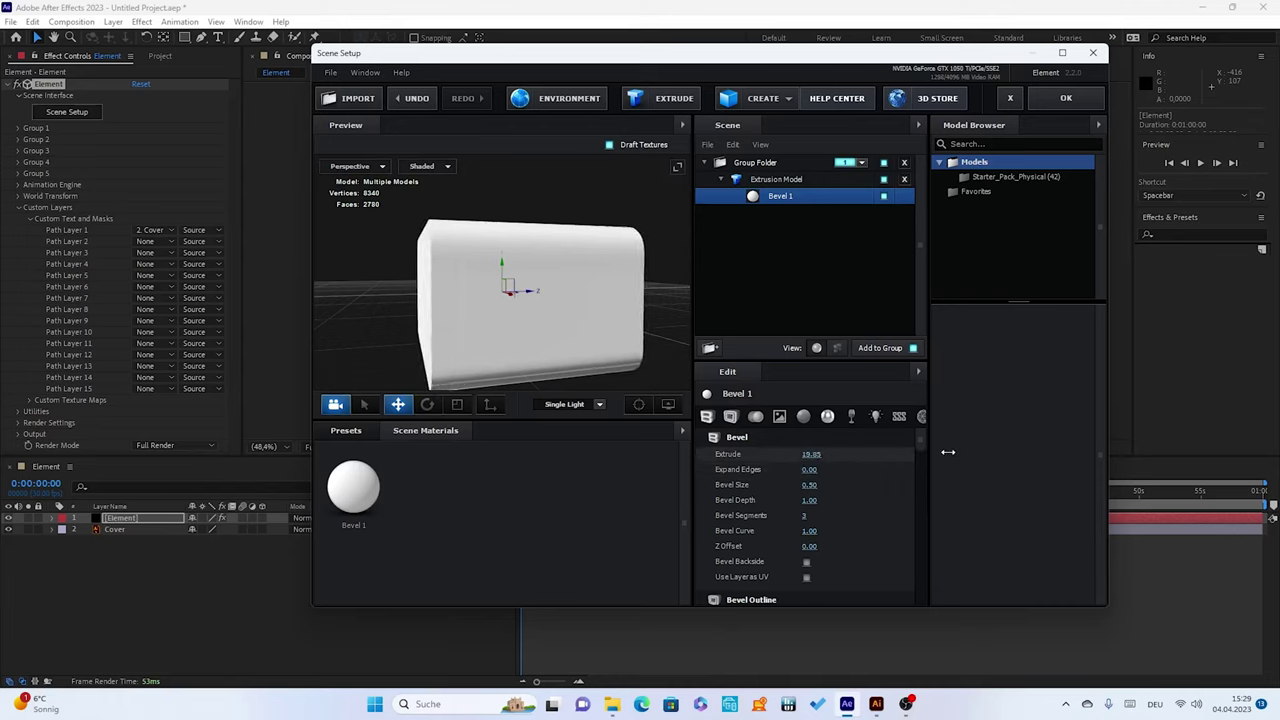
drag(474, 318, 490, 319)
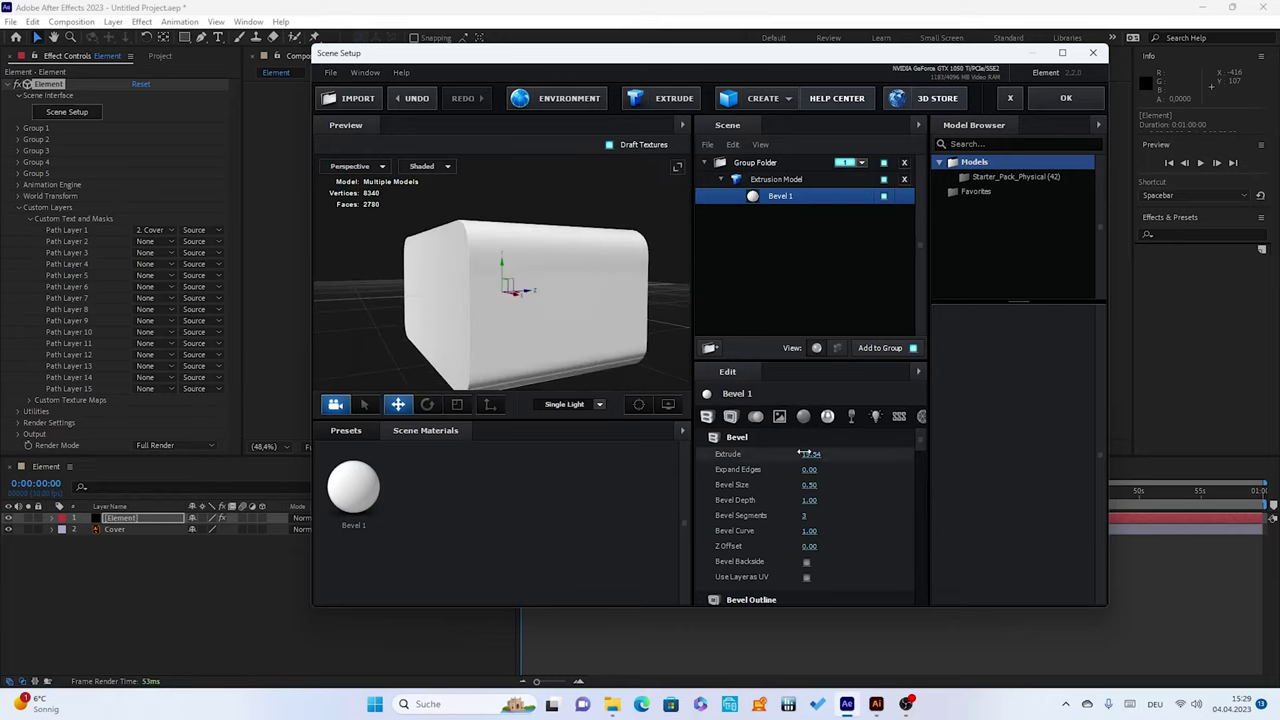
drag(811, 454, 1021, 450)
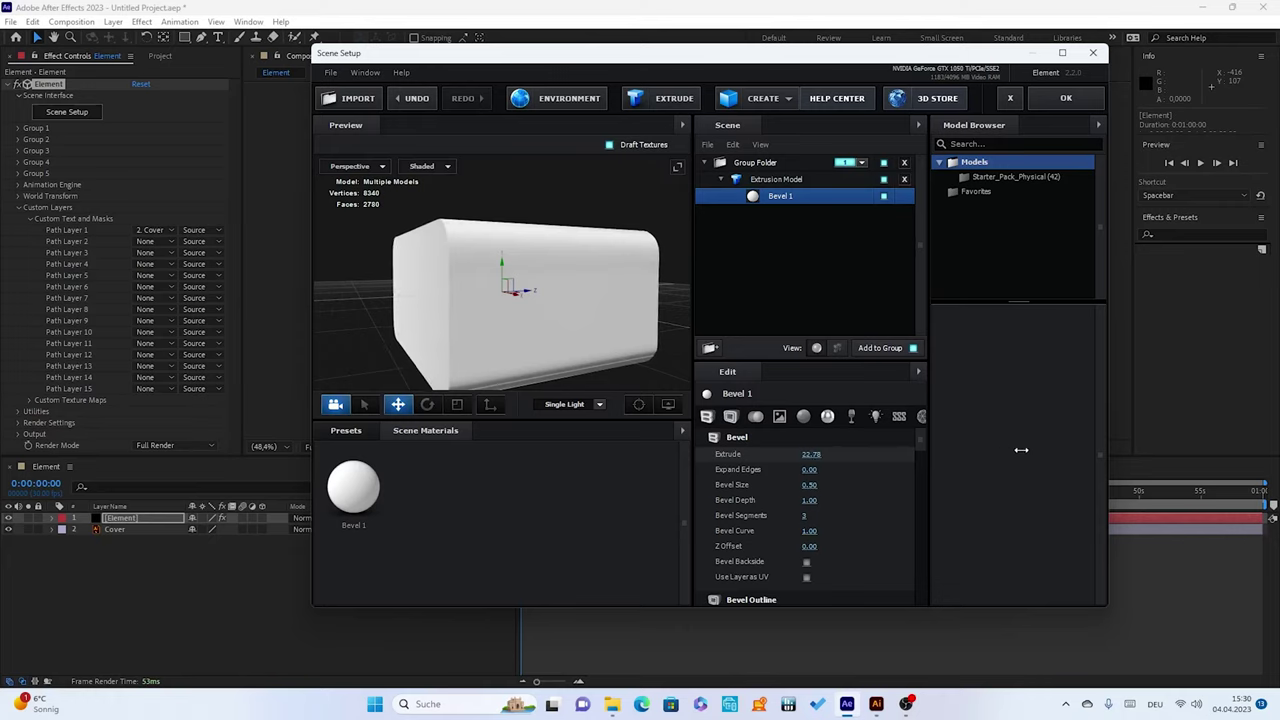
drag(492, 273, 542, 284)
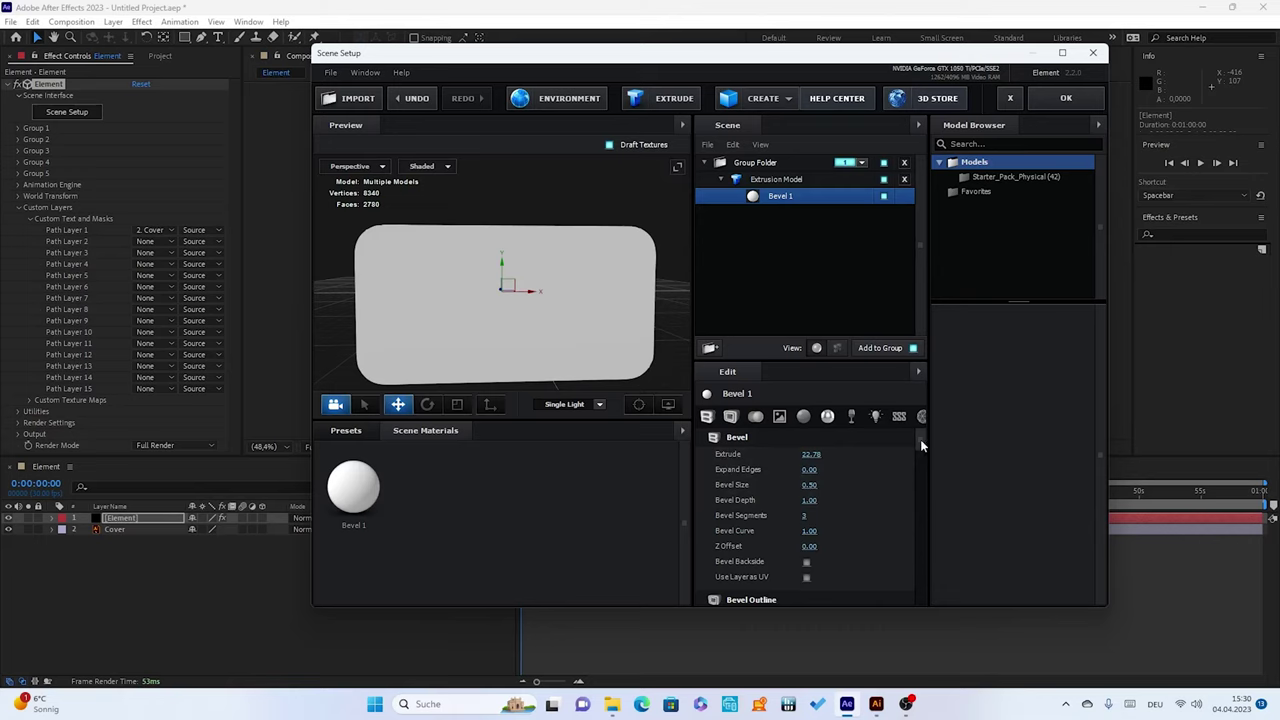
Set the Diffuse Color to orange E8661E
drag(921, 441, 920, 482)
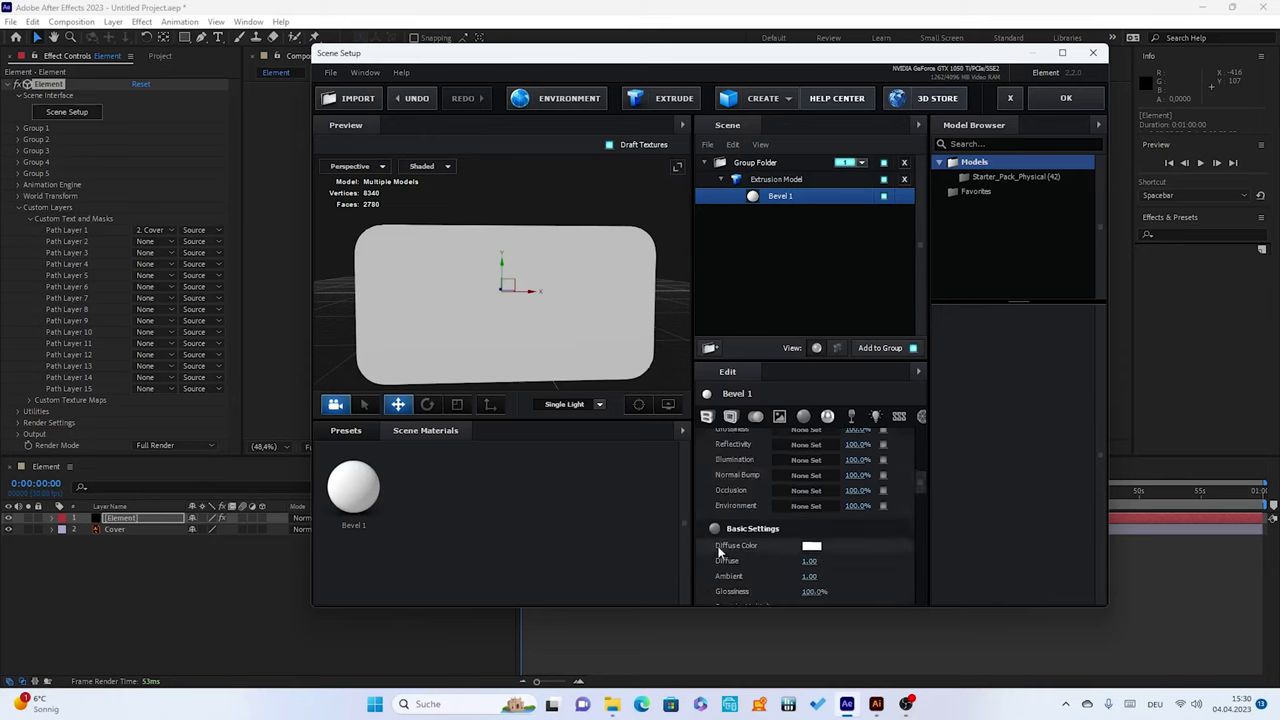
click(811, 548)
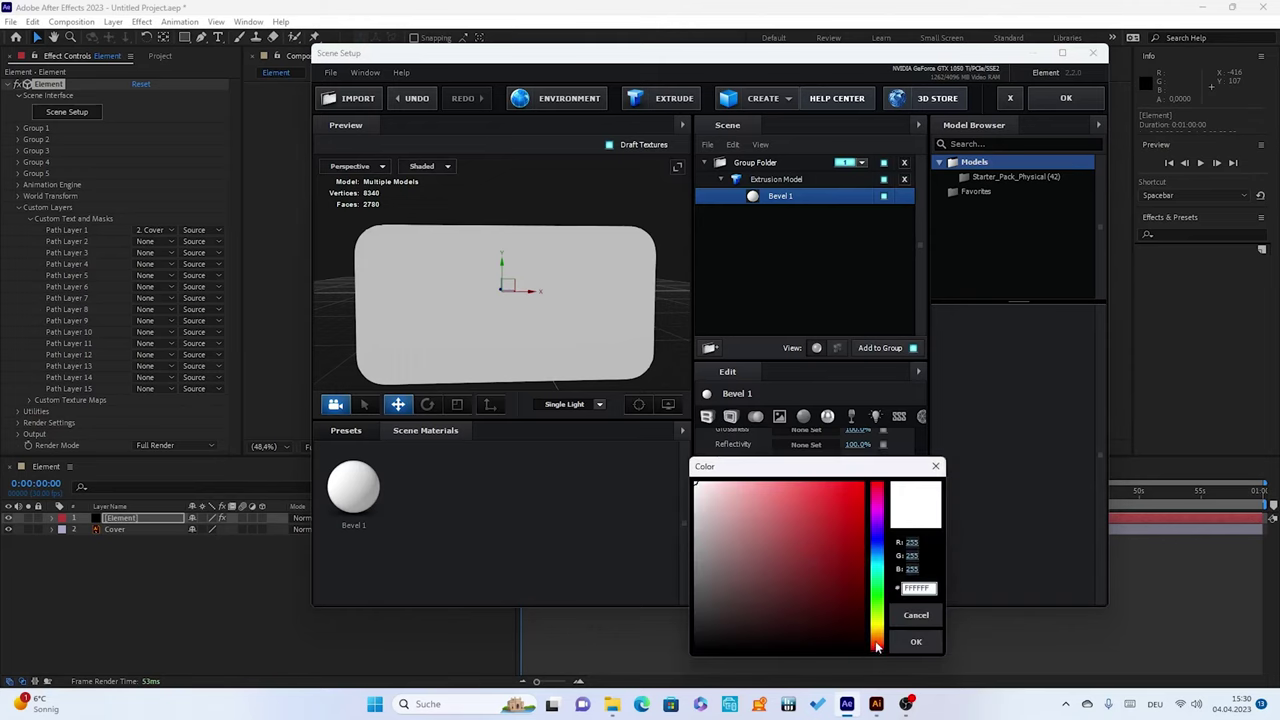
drag(877, 648, 871, 622)
click(842, 494)
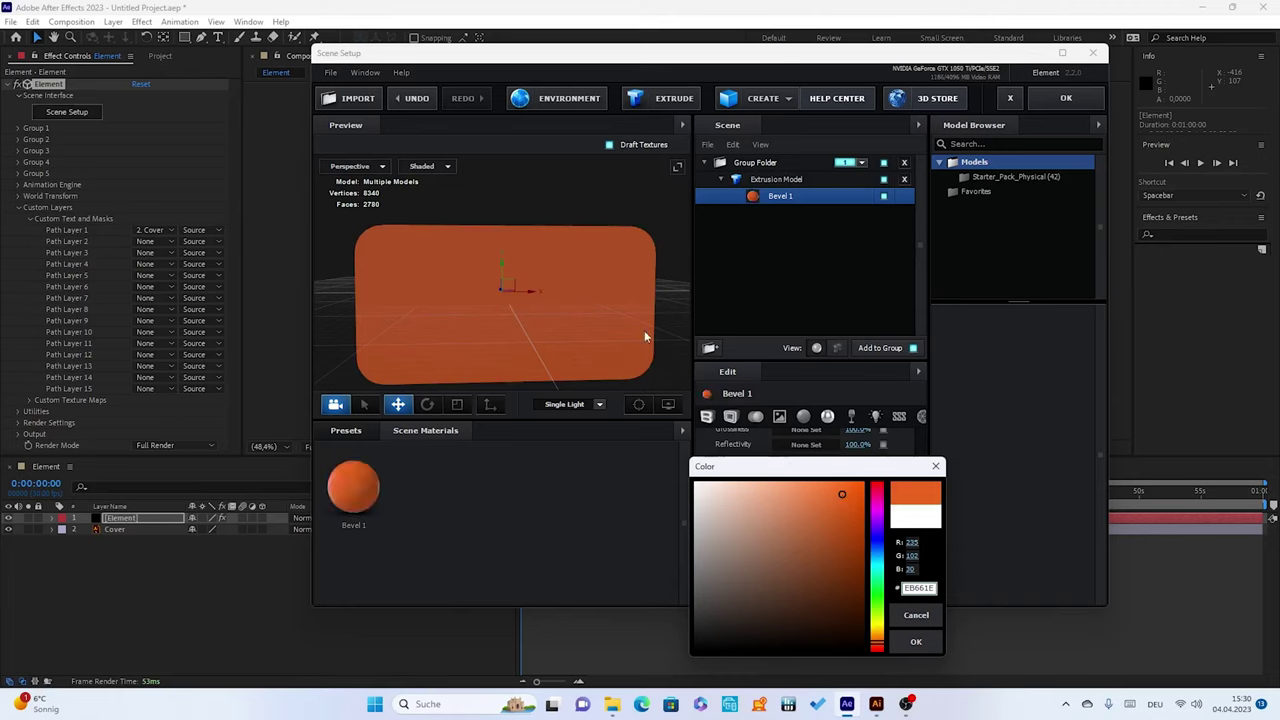
click(916, 642)
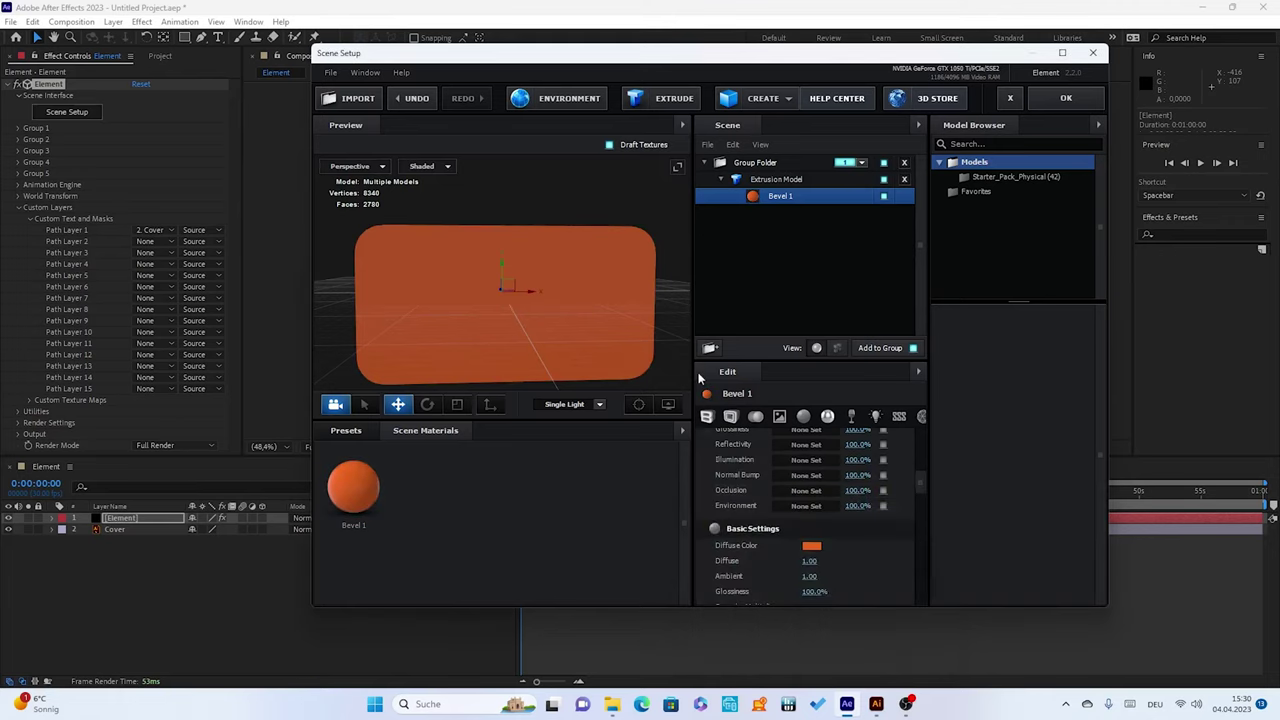
drag(608, 279, 566, 283)
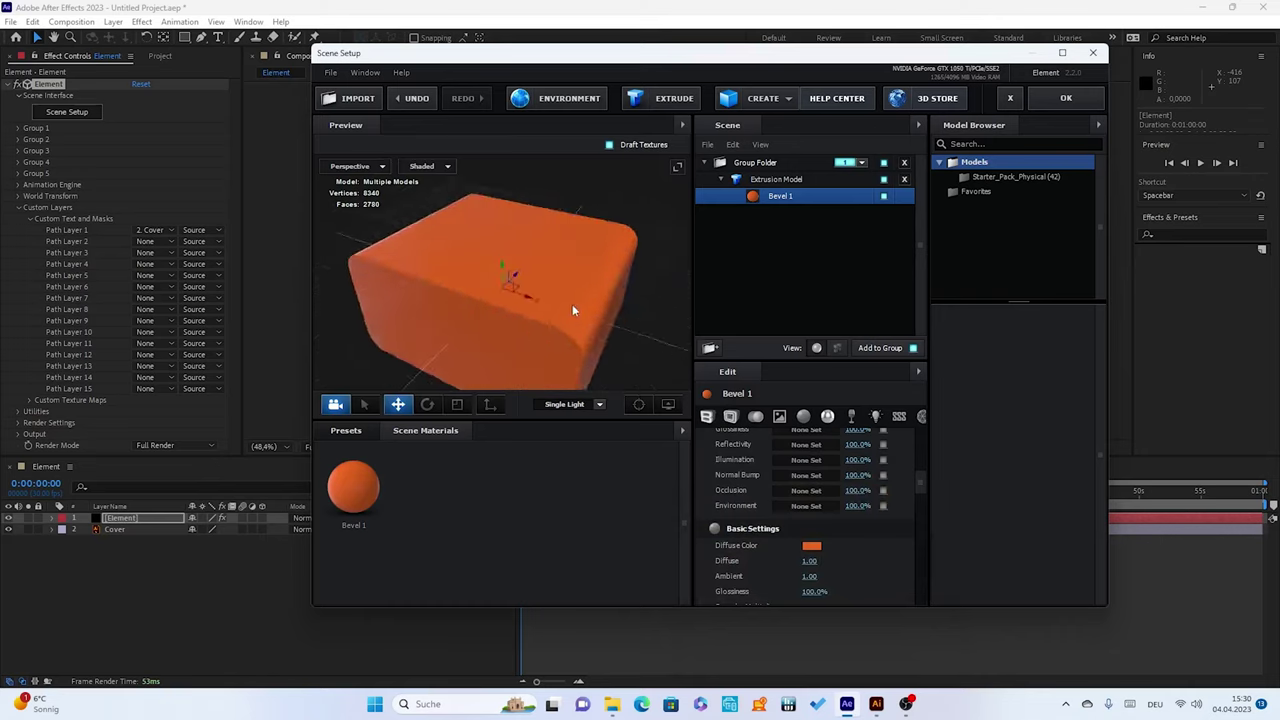
Check the Reflectivity color without changing it, then scroll back and inspect the orange box
drag(923, 470, 923, 502)
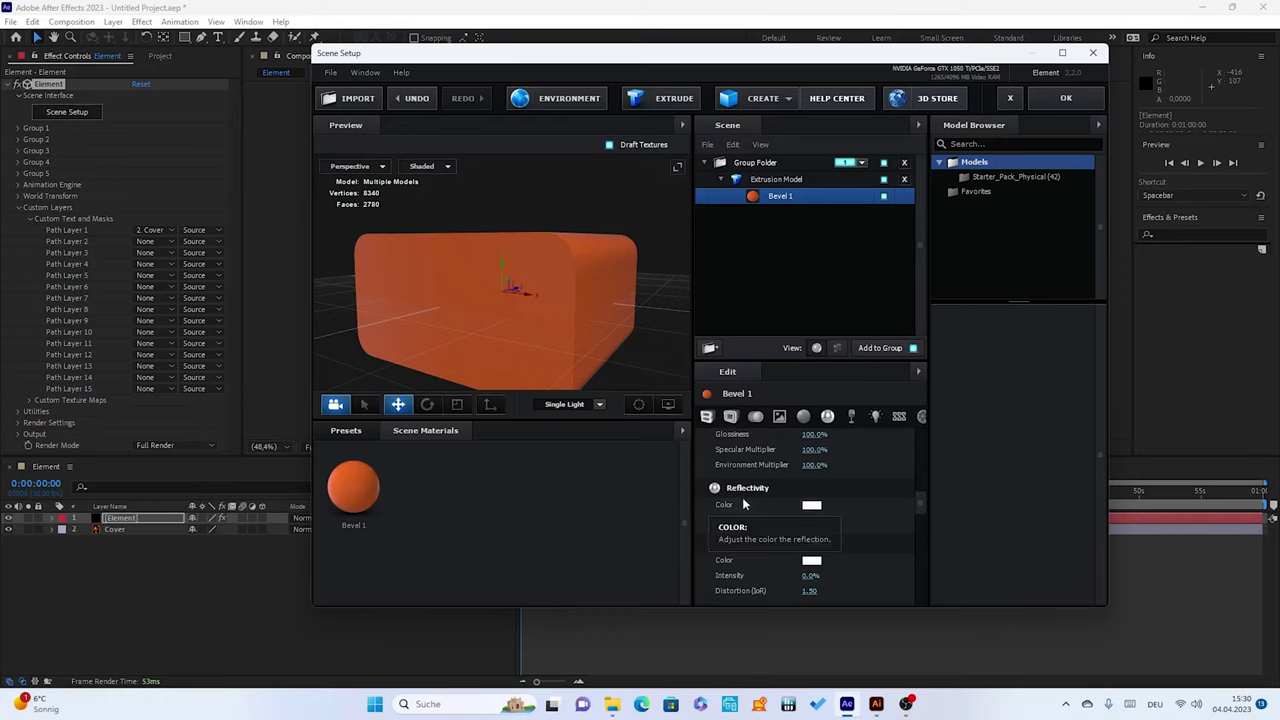
click(811, 506)
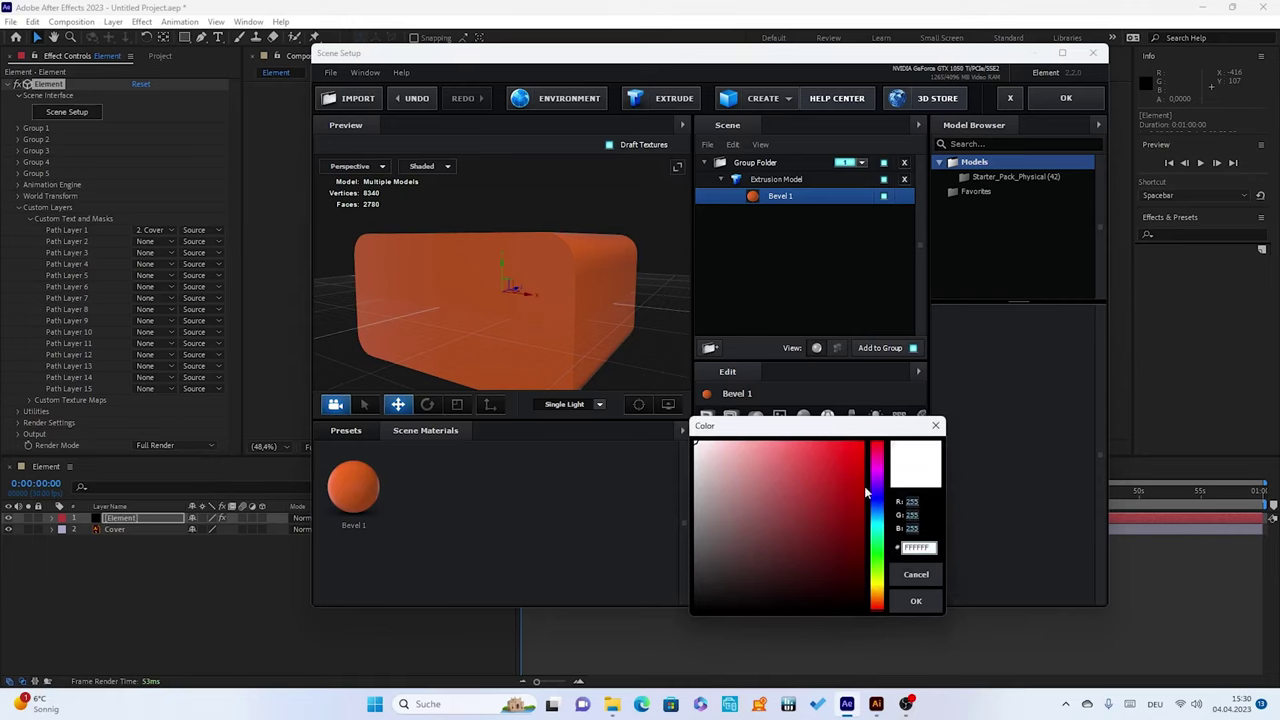
click(916, 598)
mouse_move(578, 305)
mouse_down()
mouse_move(564, 307)
mouse_move(600, 303)
mouse_move(566, 293)
mouse_up()
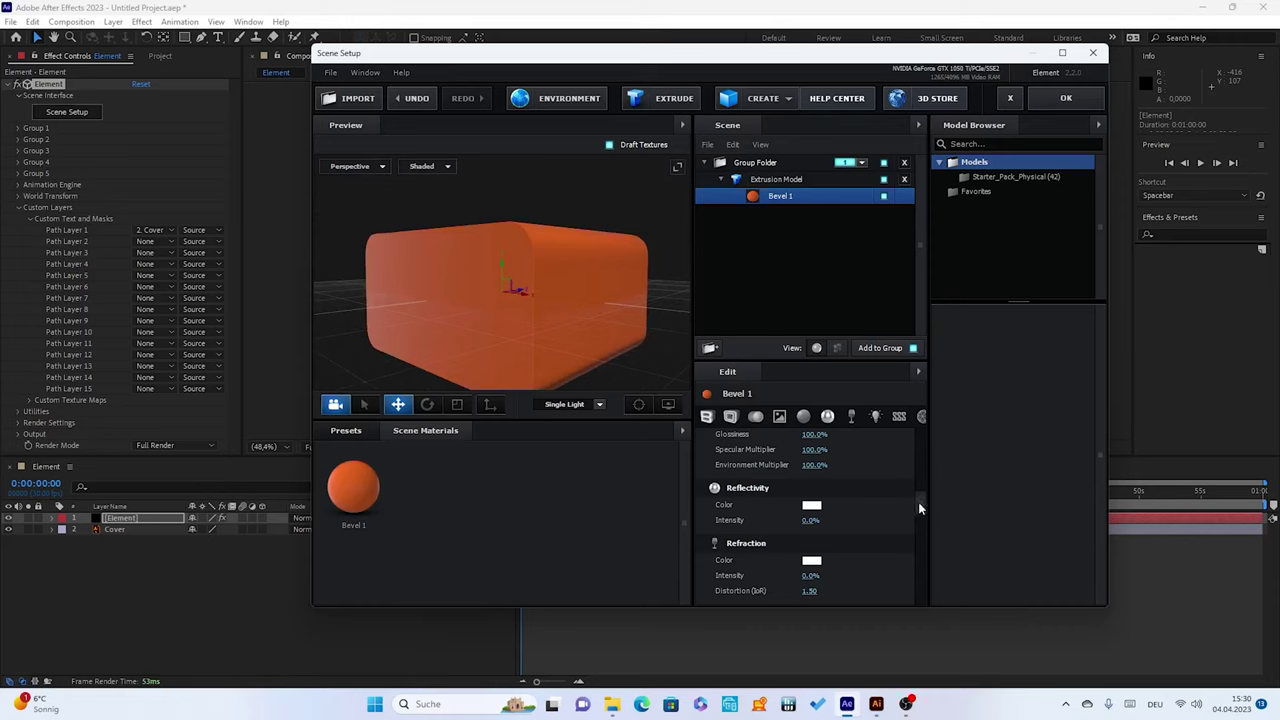
scroll(918, 502, down, 3)
mouse_move(918, 514)
mouse_down()
mouse_move(918, 548)
mouse_move(898, 428)
mouse_up()
drag(587, 300, 593, 301)
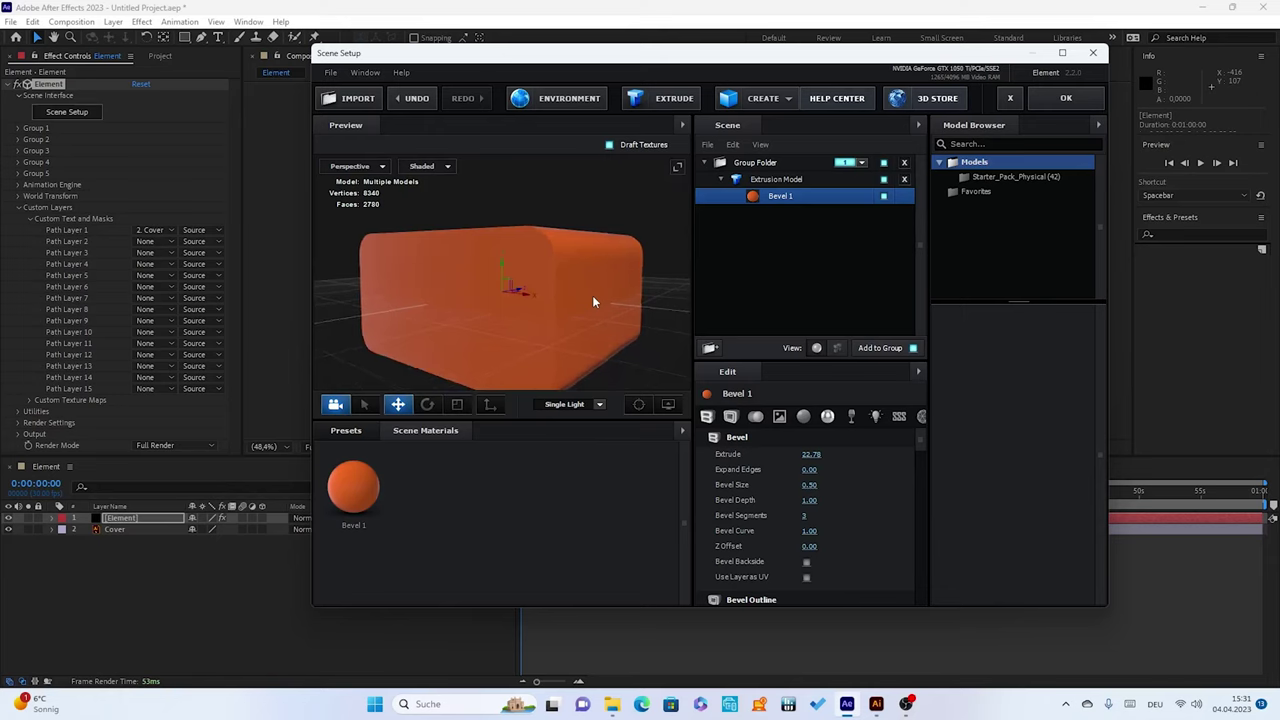
Try the Physical Blue_Wireframe material preset on the box, then undo it
click(345, 430)
click(349, 494)
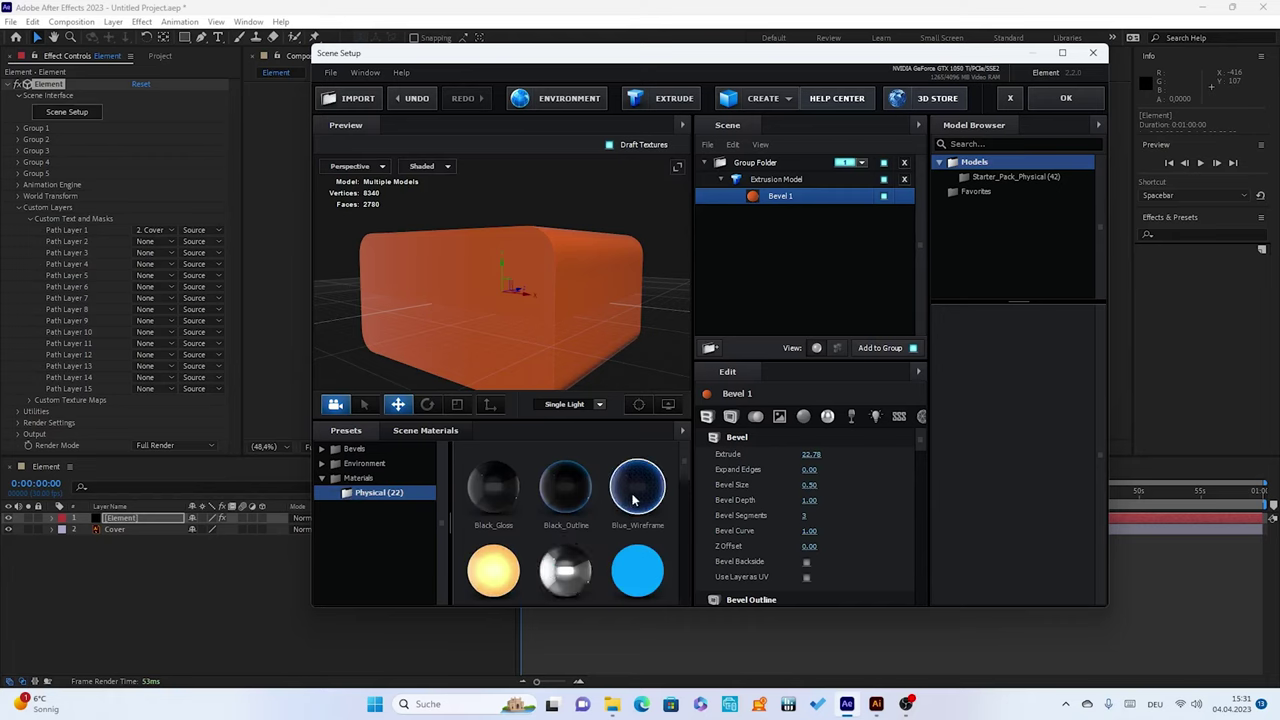
mouse_move(605, 455)
mouse_down()
mouse_move(503, 295)
mouse_move(472, 286)
mouse_move(488, 337)
mouse_move(438, 295)
mouse_move(437, 340)
mouse_move(463, 303)
mouse_up()
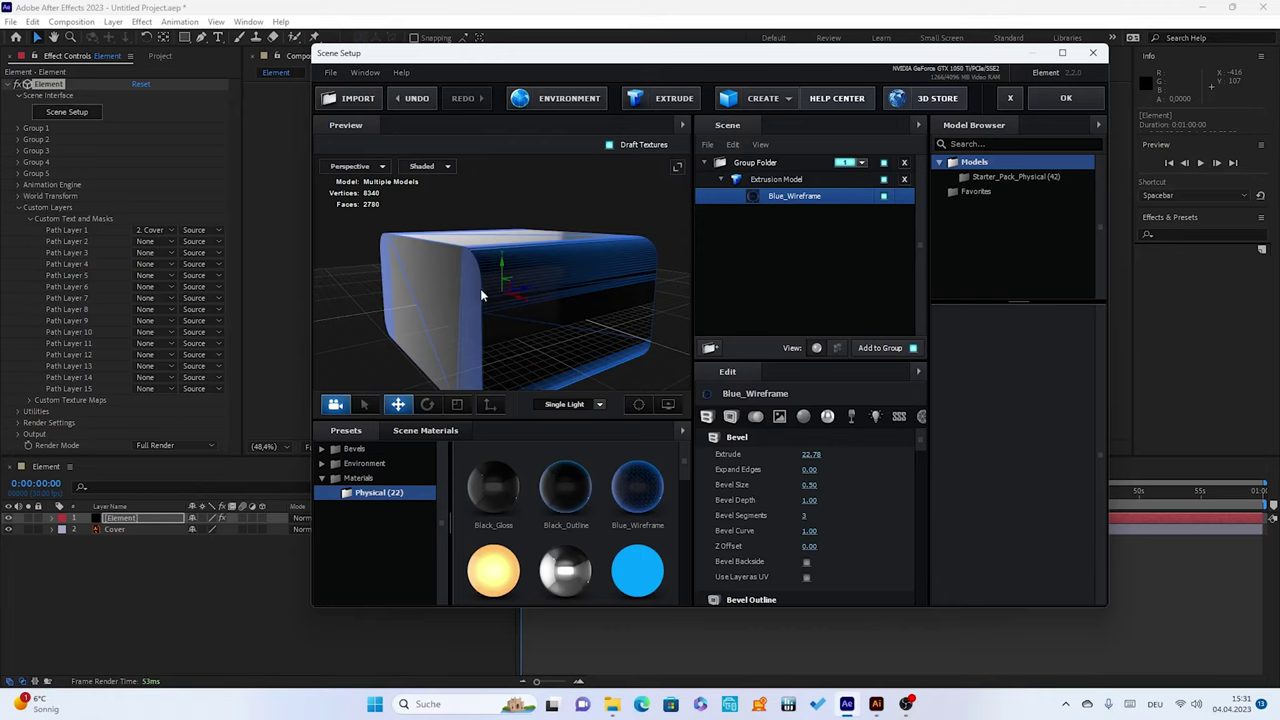
key(ctrl+z)
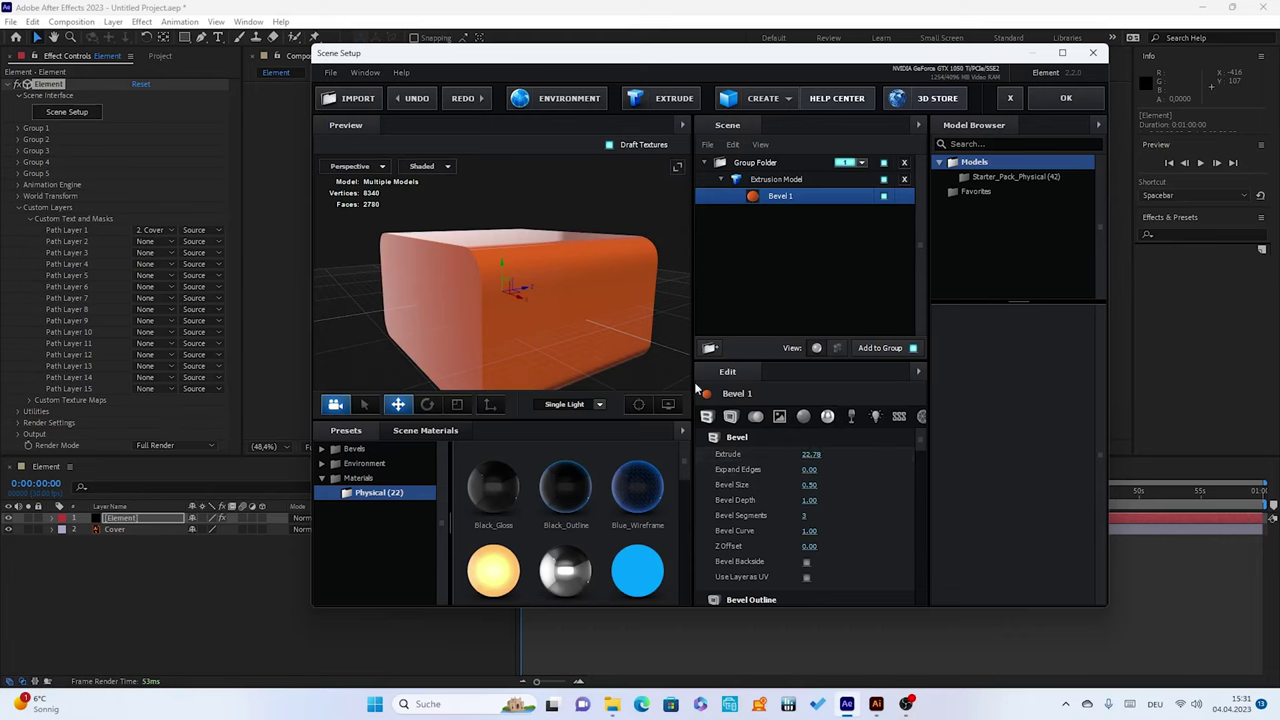
Change the Diffuse Color to dark brown 4A2008
drag(920, 432, 920, 479)
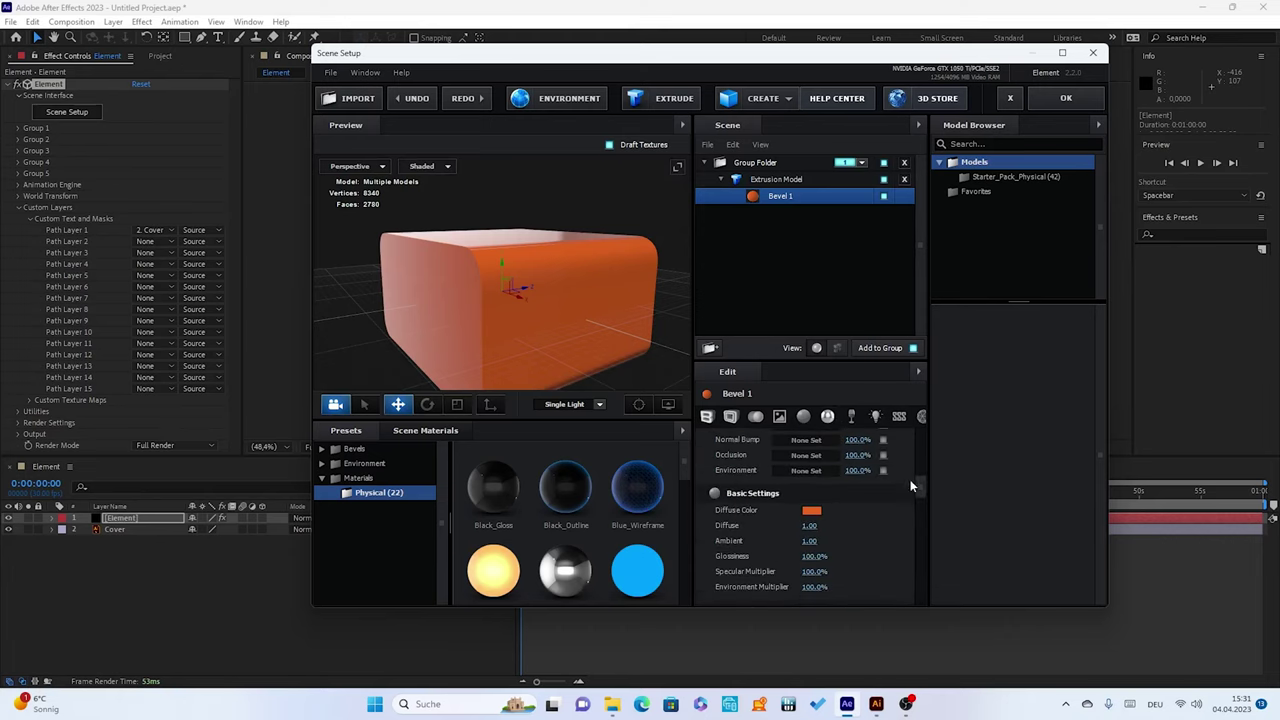
click(812, 510)
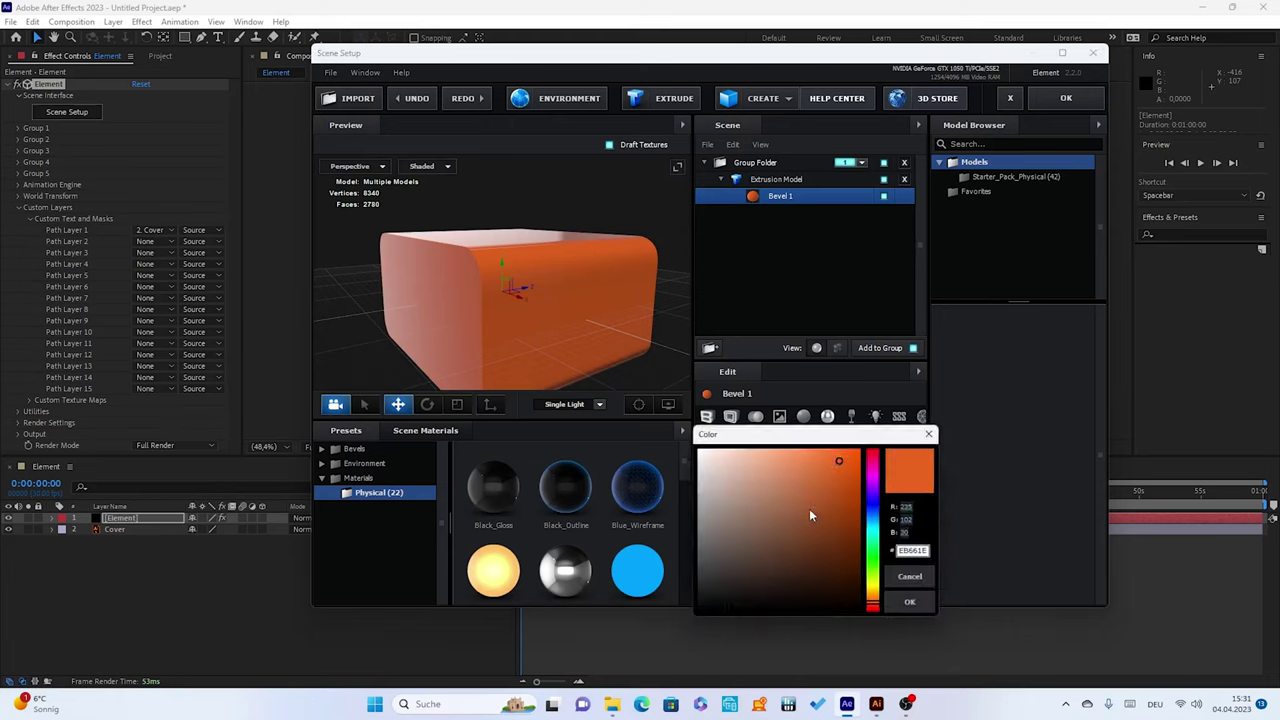
click(844, 568)
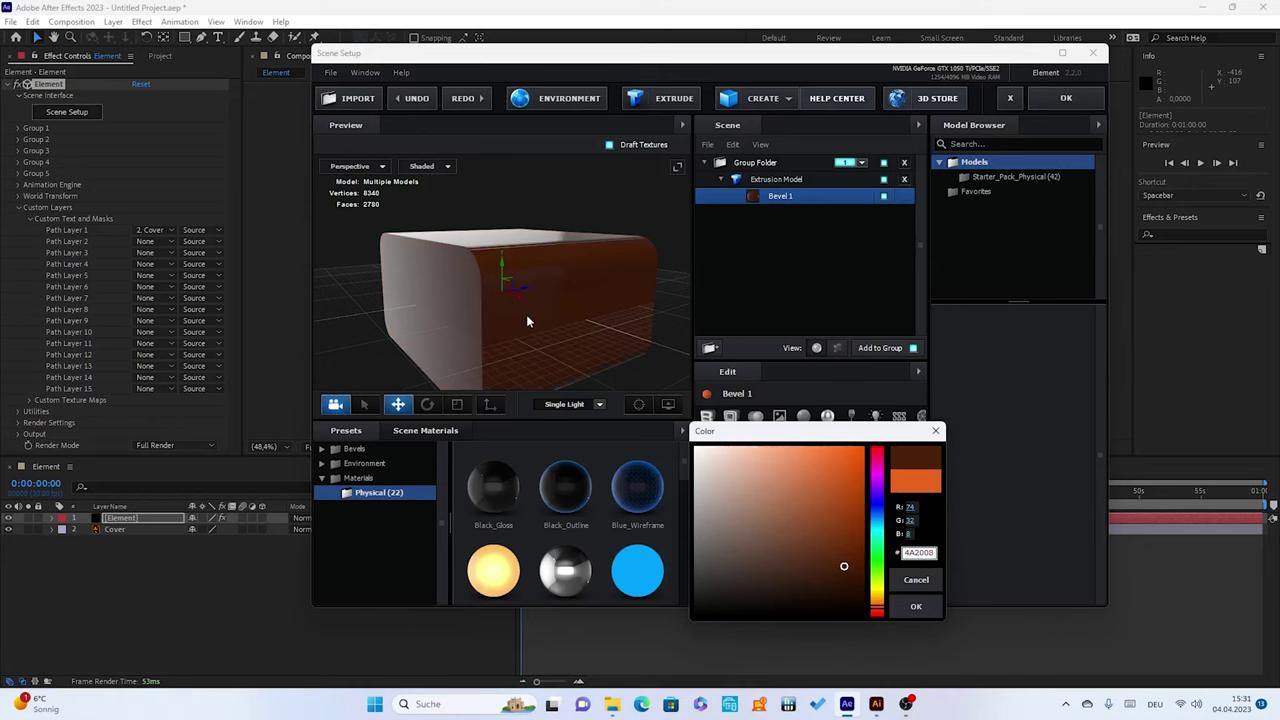
click(915, 606)
mouse_move(527, 274)
mouse_down()
mouse_move(538, 336)
mouse_move(531, 262)
mouse_up()
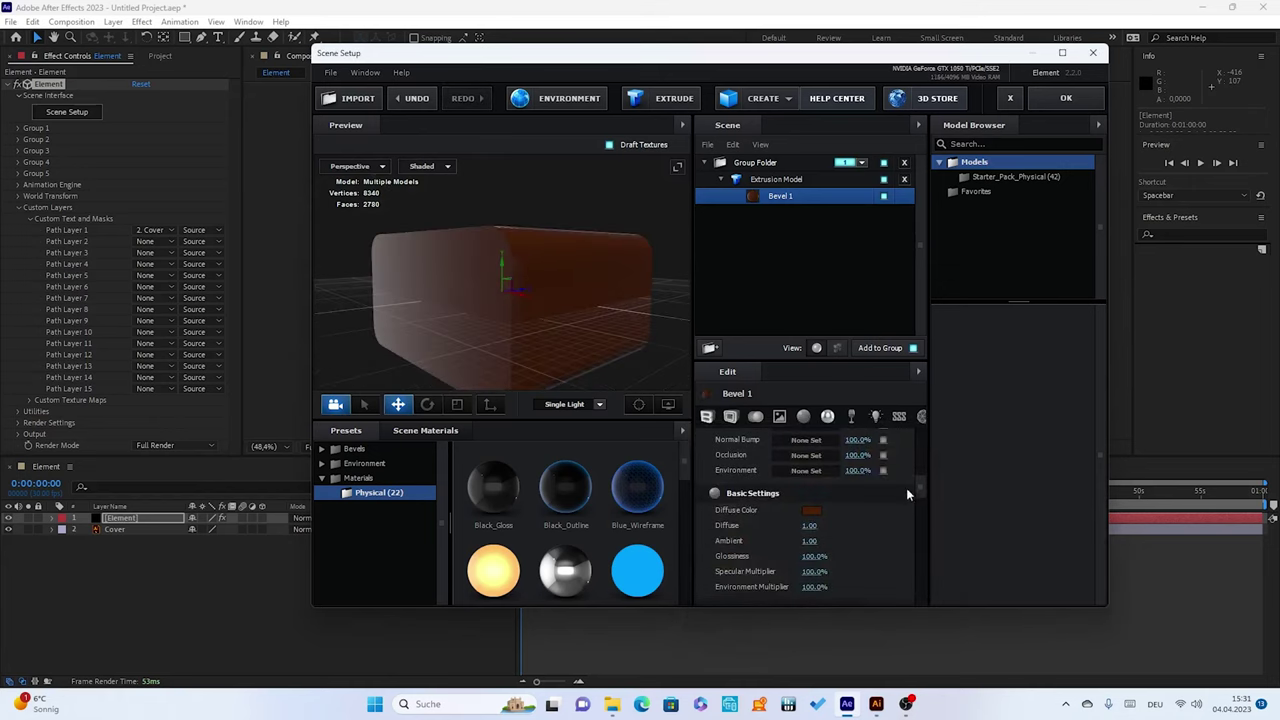
mouse_move(921, 493)
mouse_down()
mouse_move(918, 463)
mouse_move(919, 475)
mouse_up()
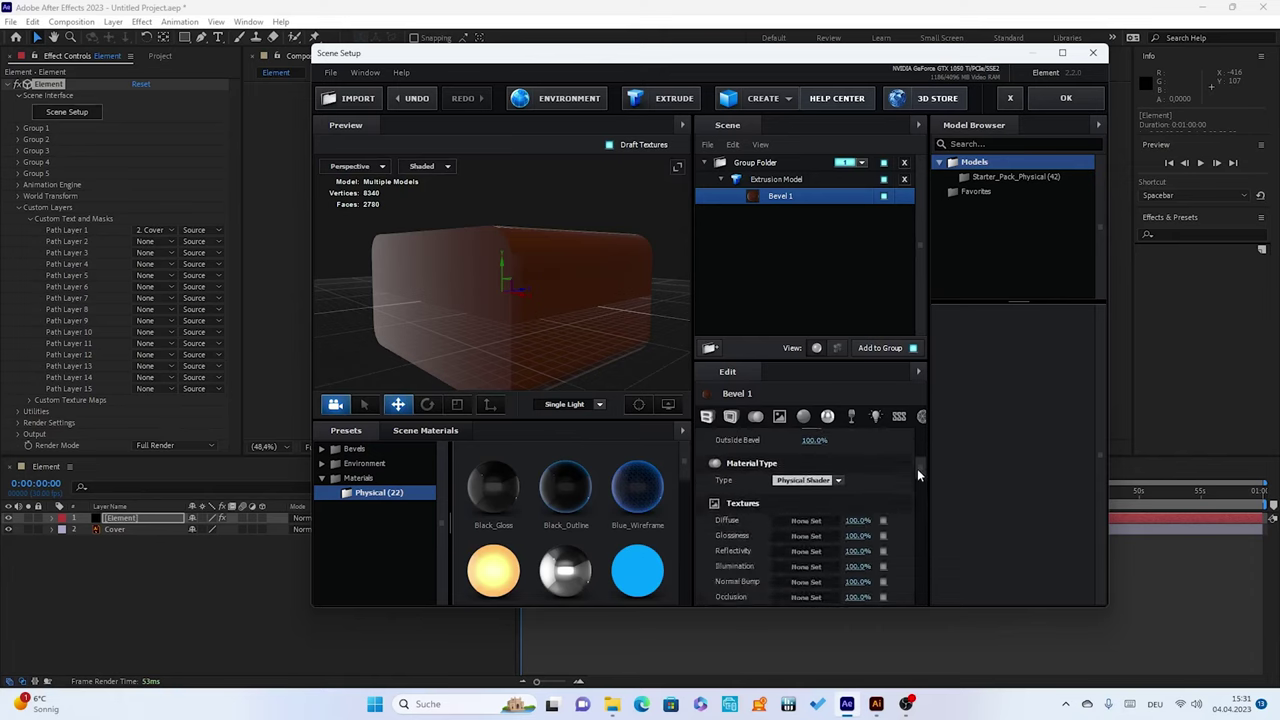
Load Material_Thumbnail_Env.jpg from the Materials folder as the diffuse texture
click(805, 521)
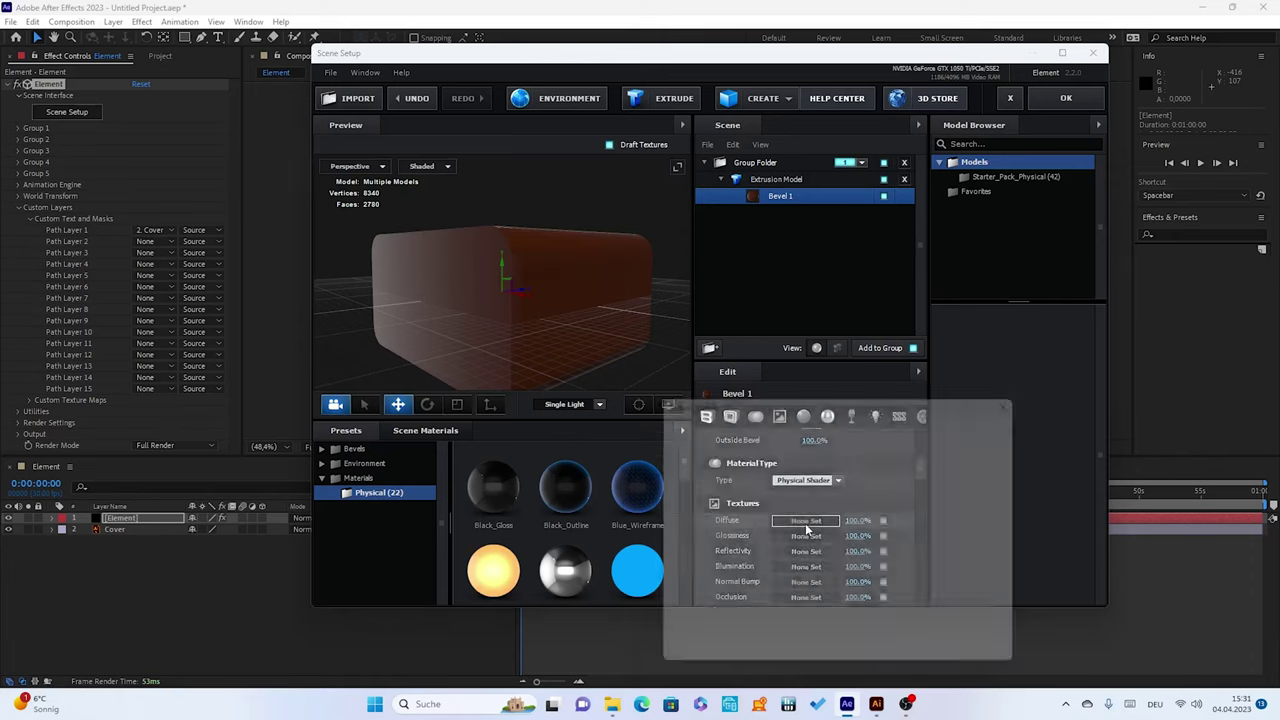
click(843, 444)
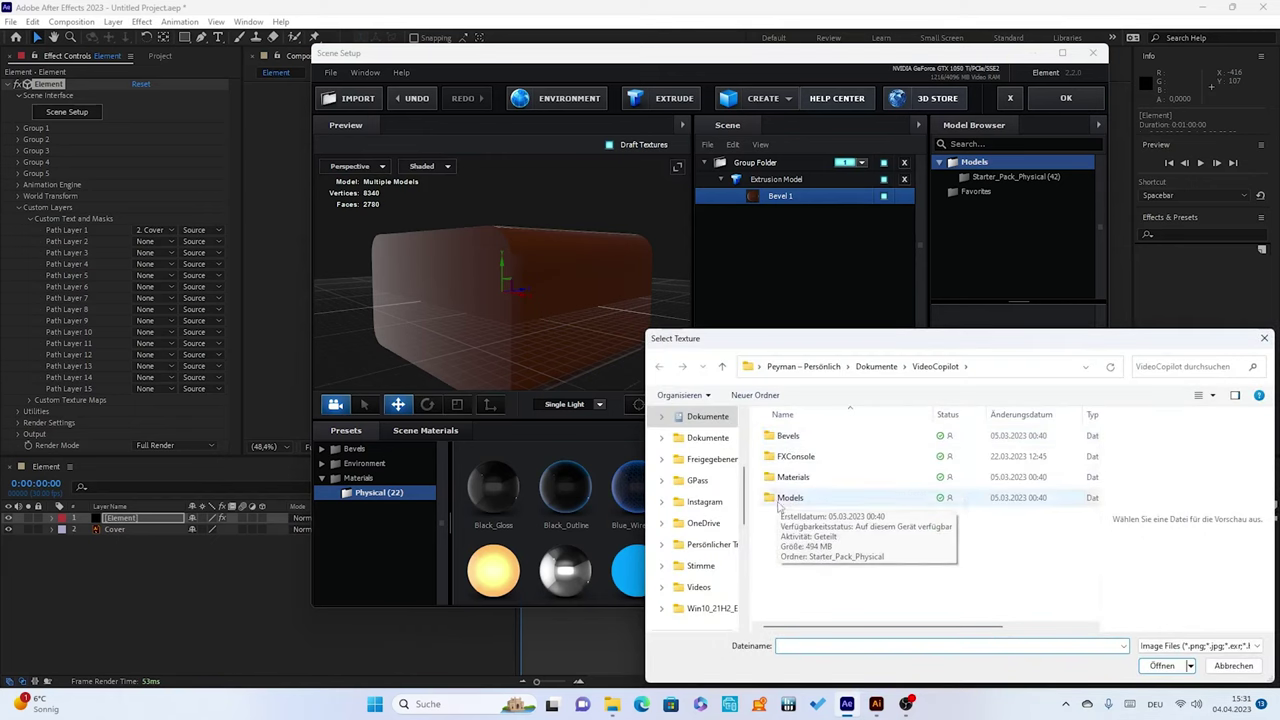
double_click(783, 479)
click(775, 478)
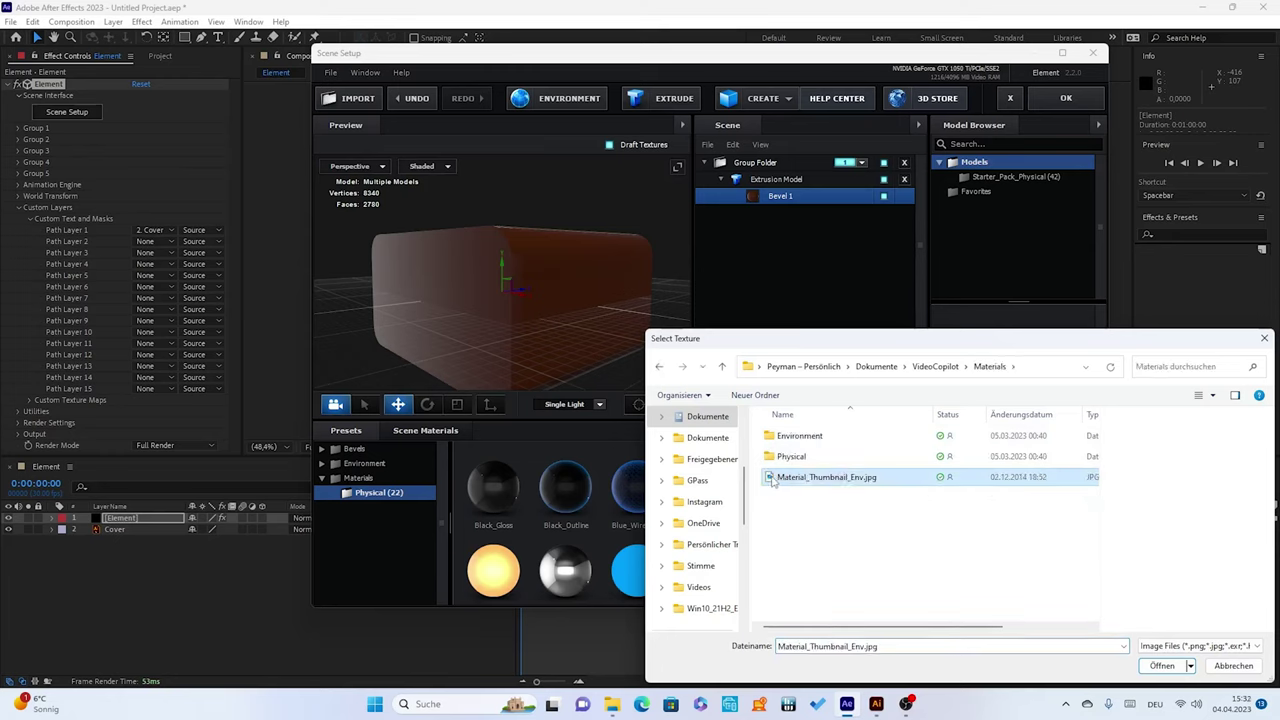
right_click(772, 479)
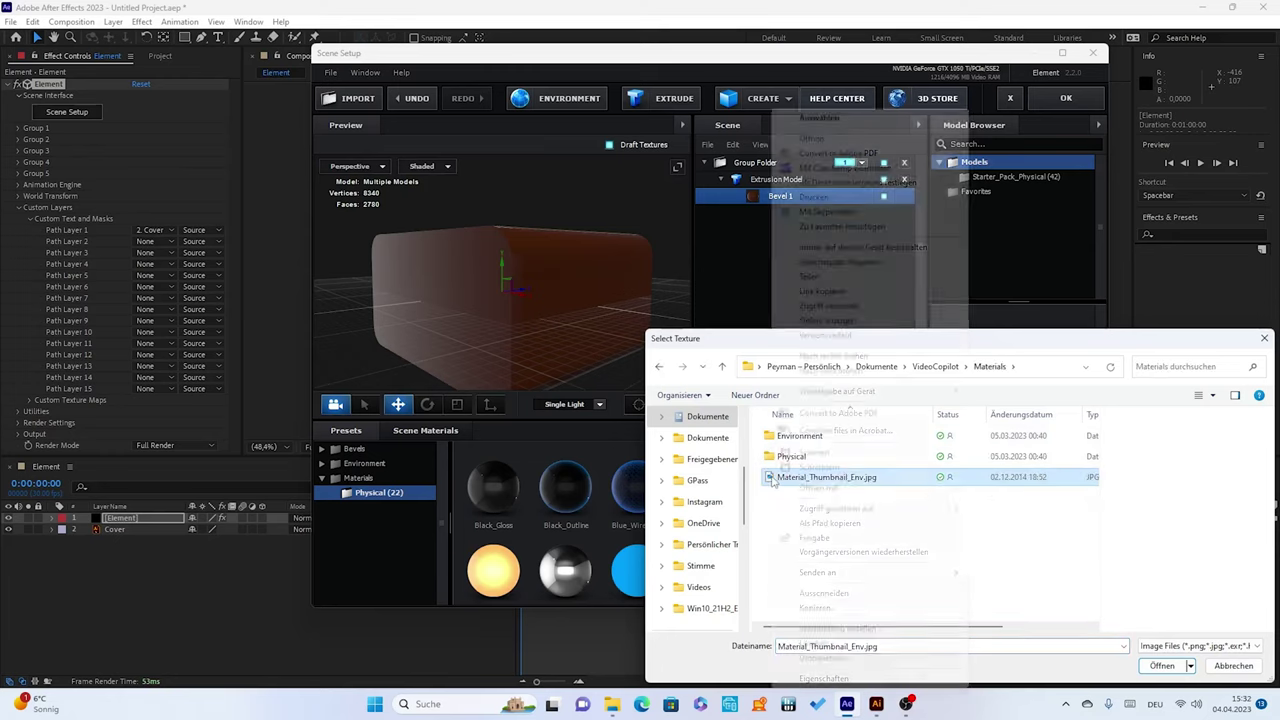
click(815, 135)
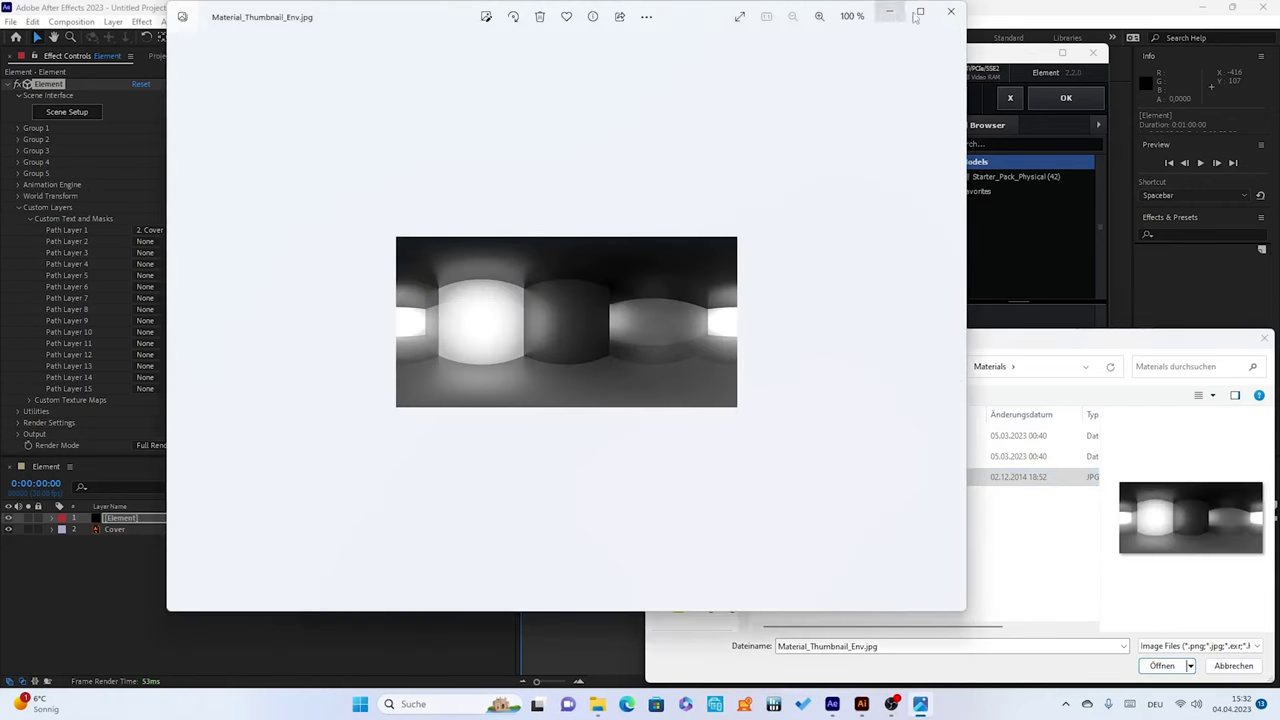
click(951, 13)
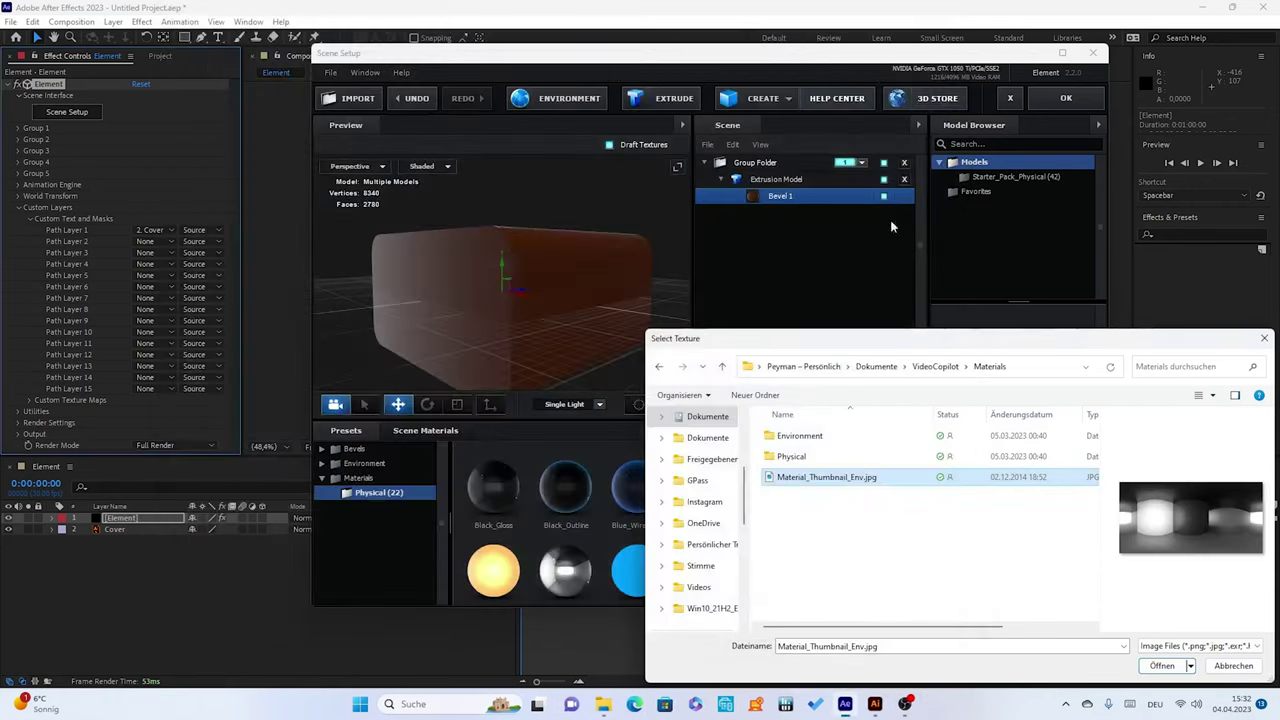
click(1166, 671)
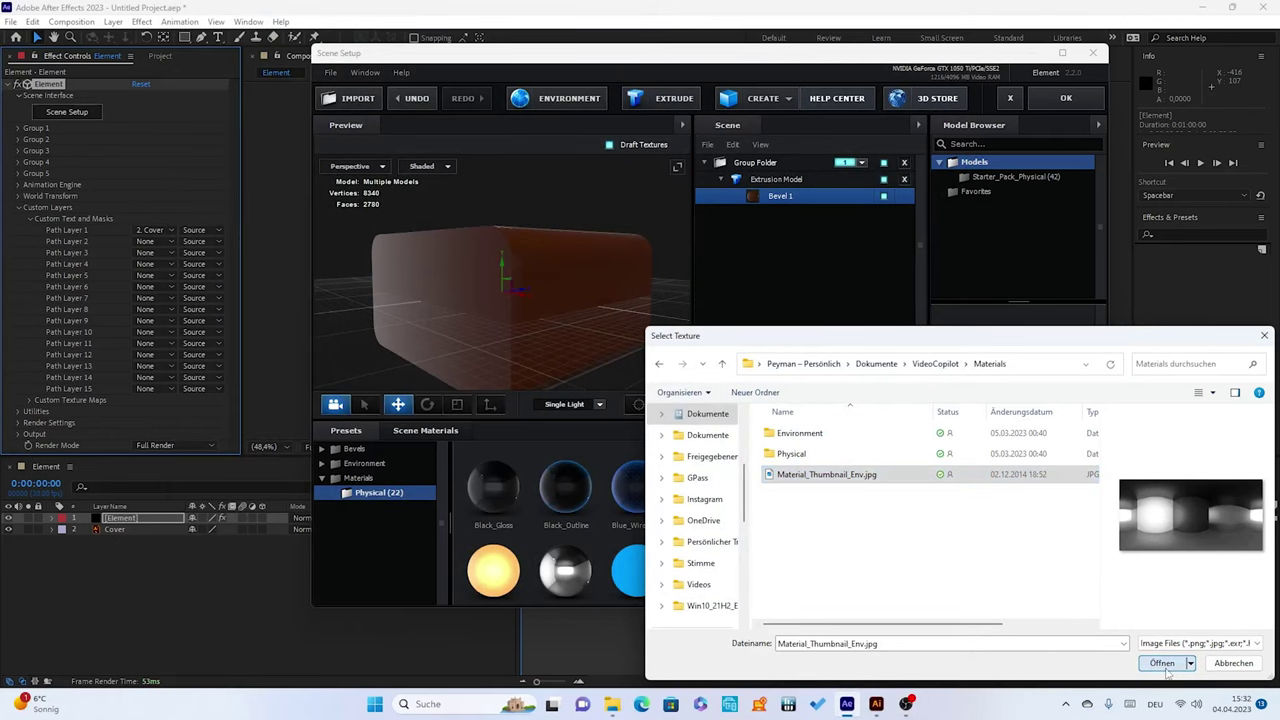
click(1164, 666)
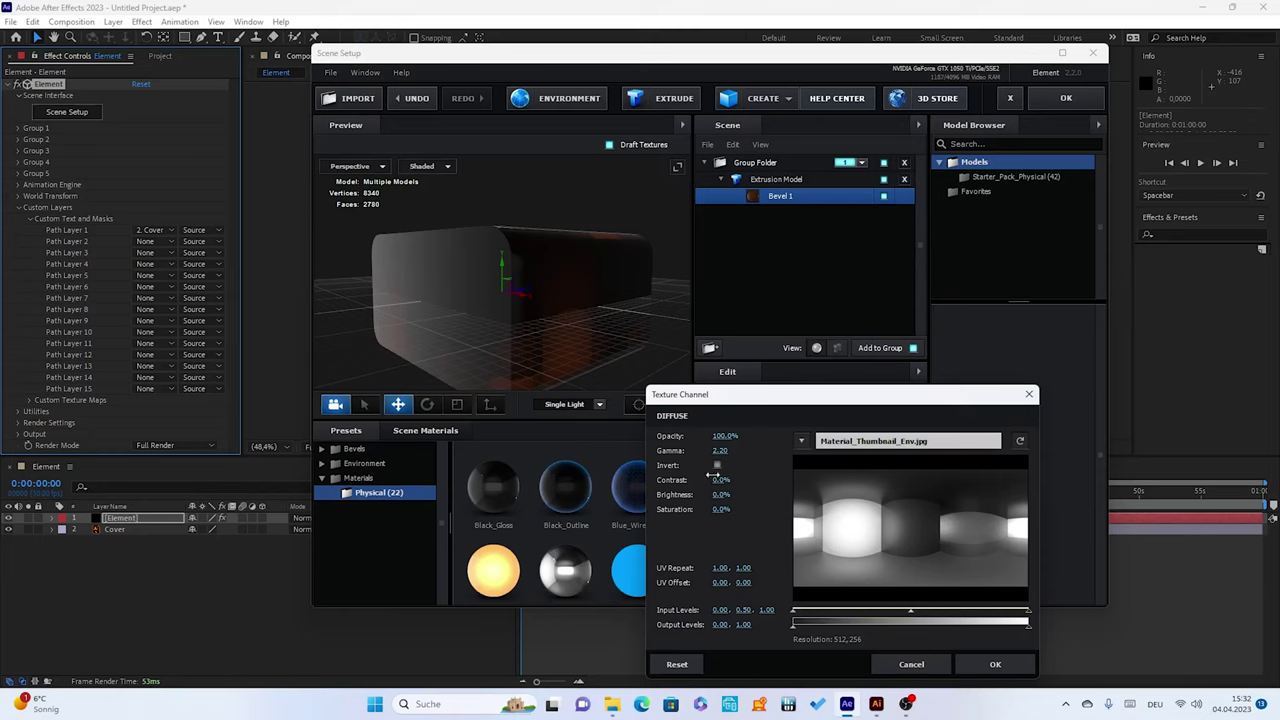
click(990, 664)
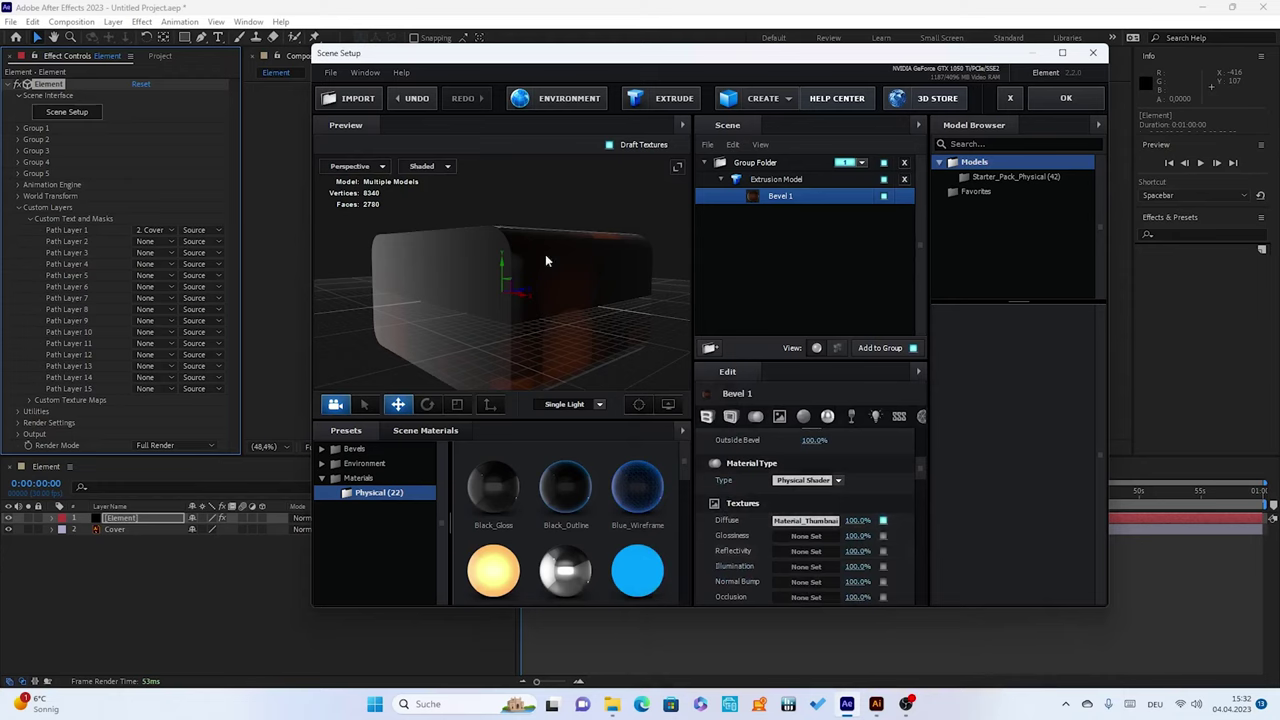
Orbit the preview to inspect the textured box from several sides and a low angle
mouse_move(520, 271)
mouse_down()
mouse_move(503, 308)
mouse_move(485, 270)
mouse_up()
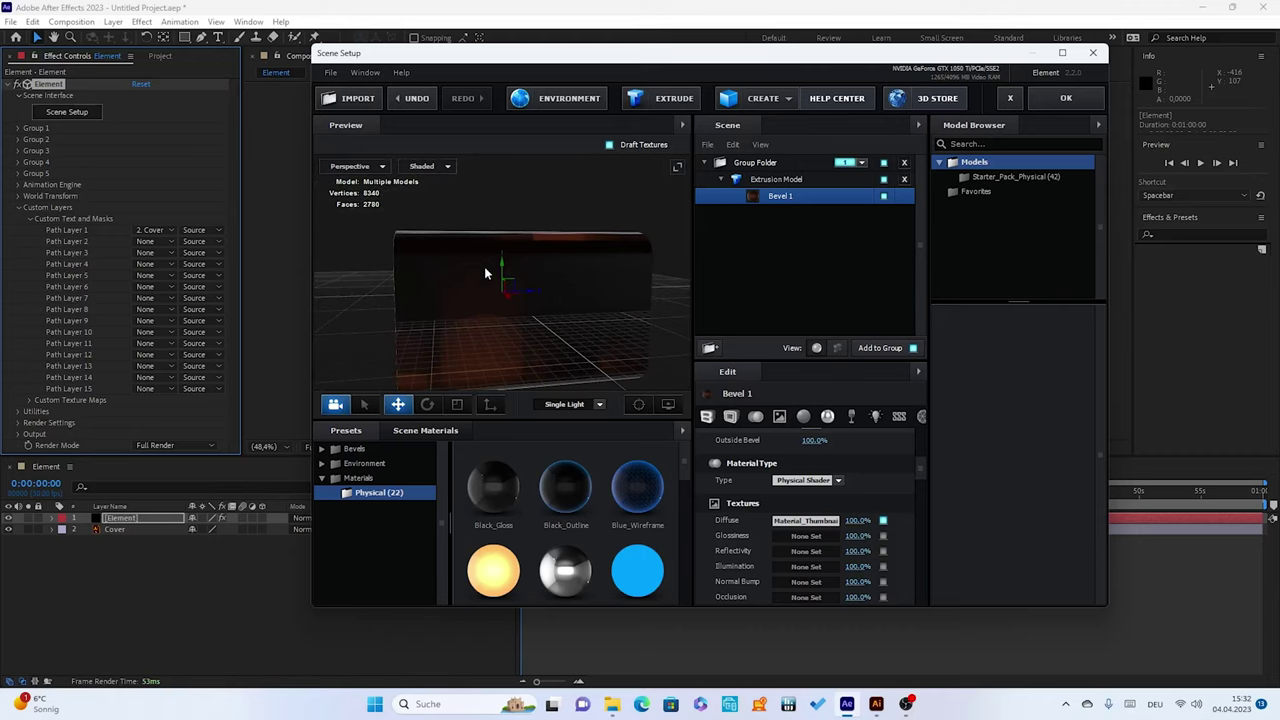
mouse_move(411, 266)
mouse_down()
mouse_move(516, 293)
mouse_move(446, 269)
mouse_move(499, 313)
mouse_up()
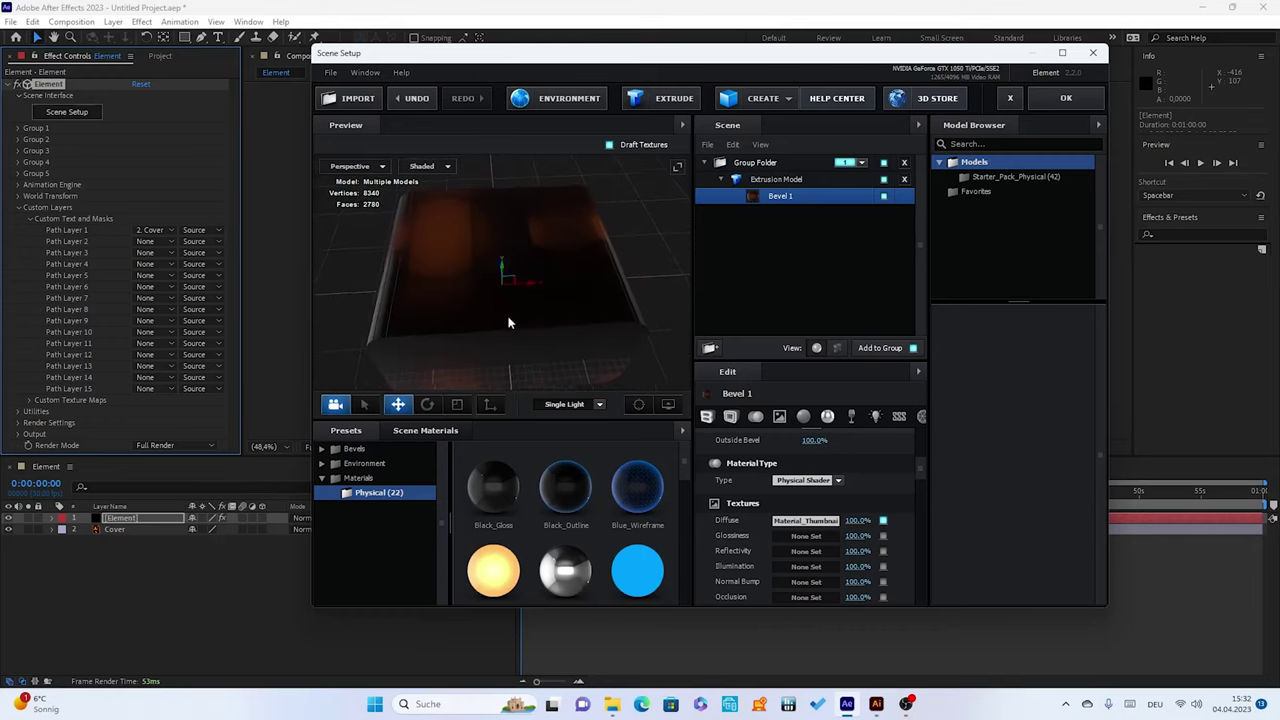
drag(499, 313, 507, 277)
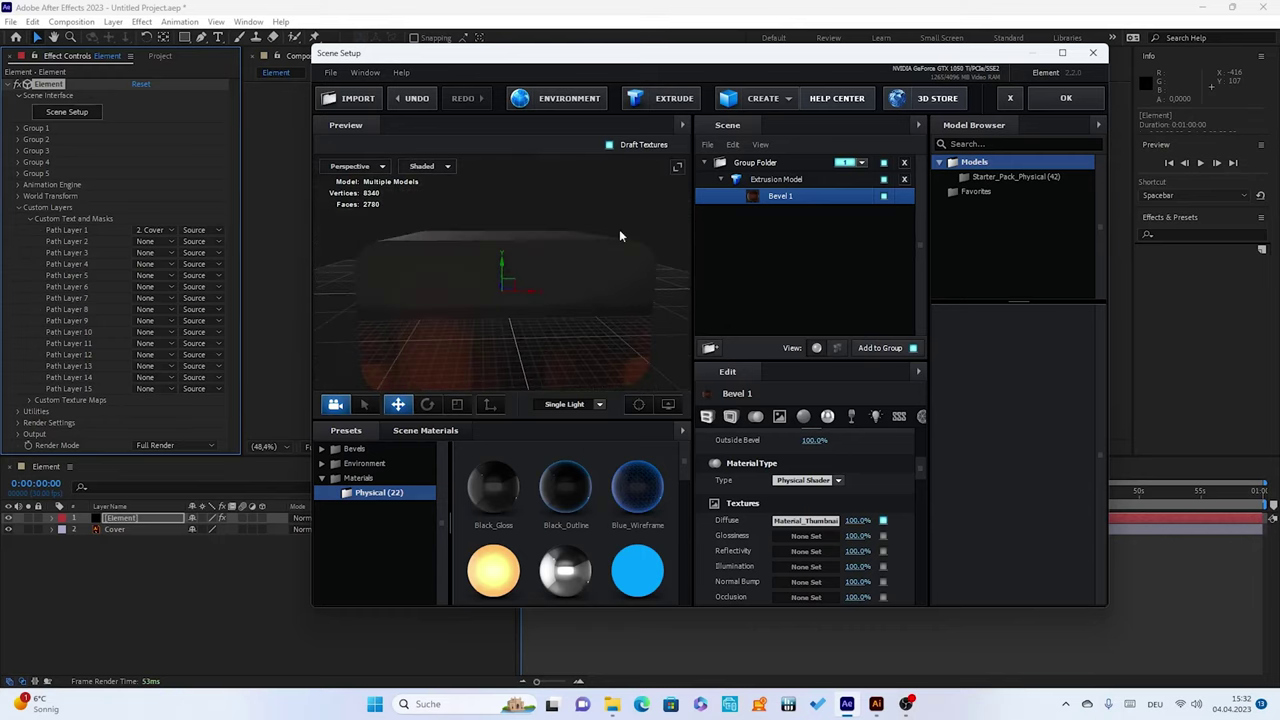
Apply the Scene Setup, hide the Cover layer's visibility, and switch to Illustrator
click(1066, 98)
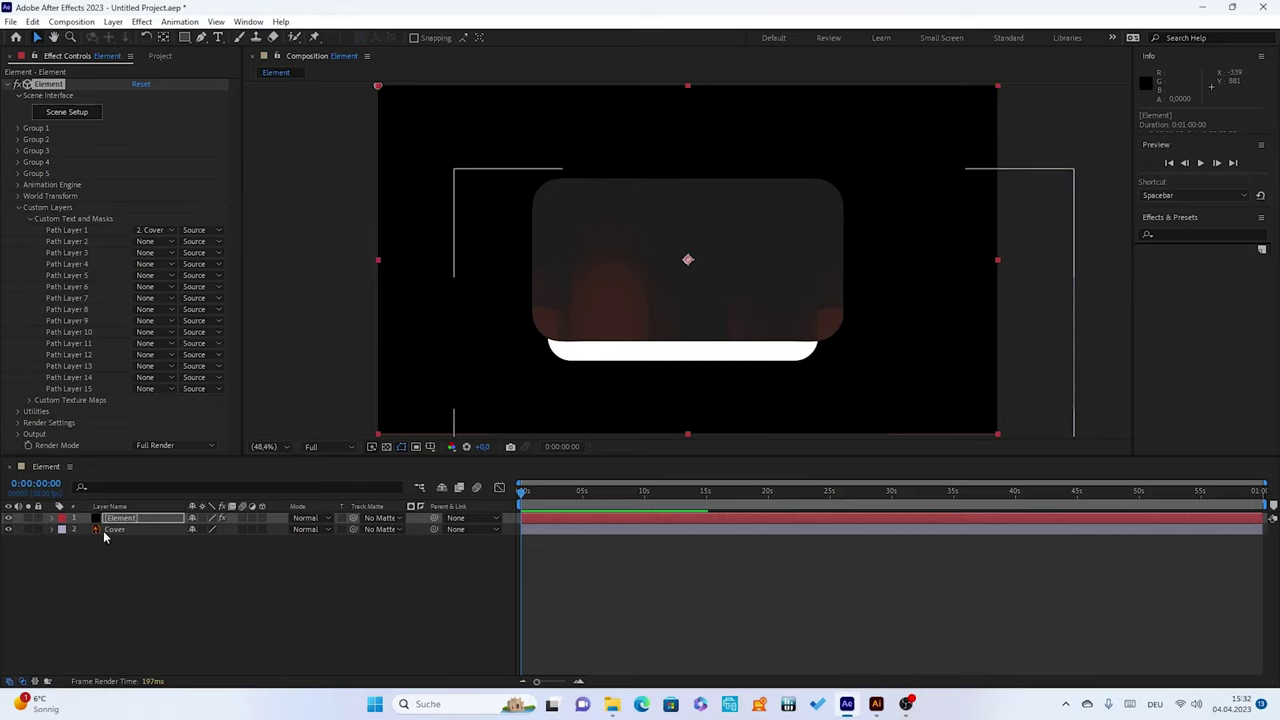
click(8, 529)
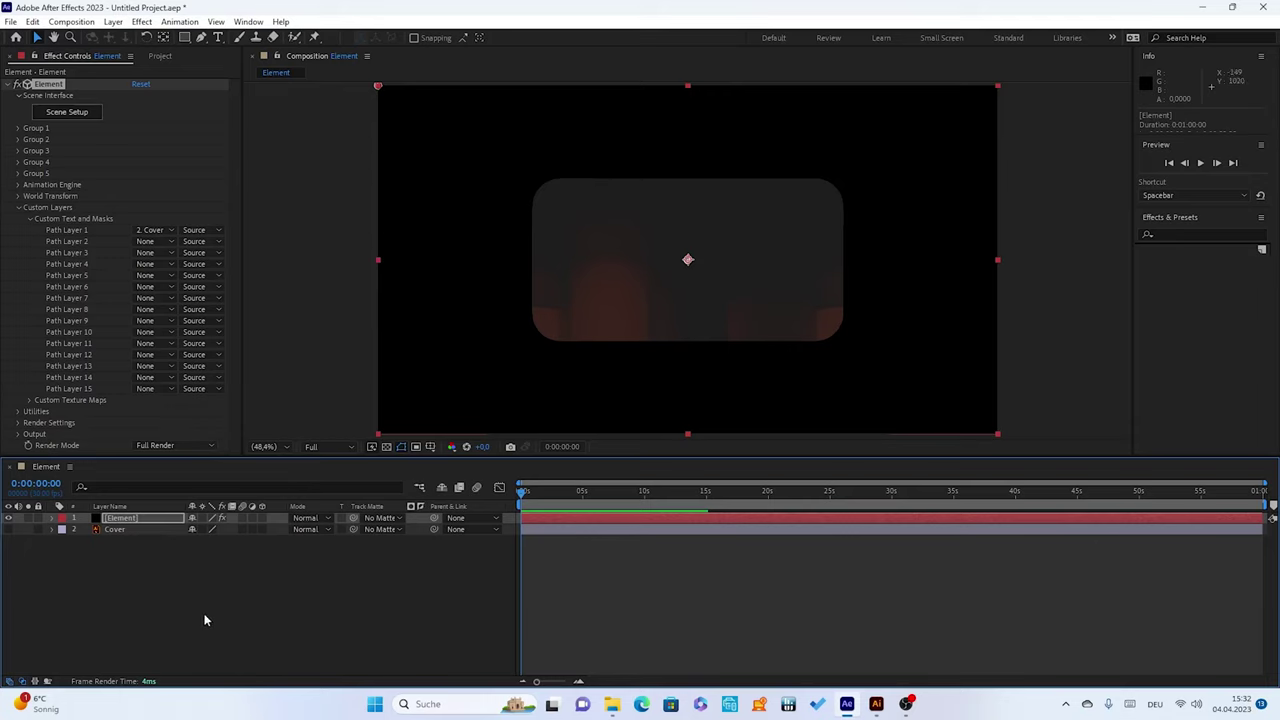
click(876, 704)
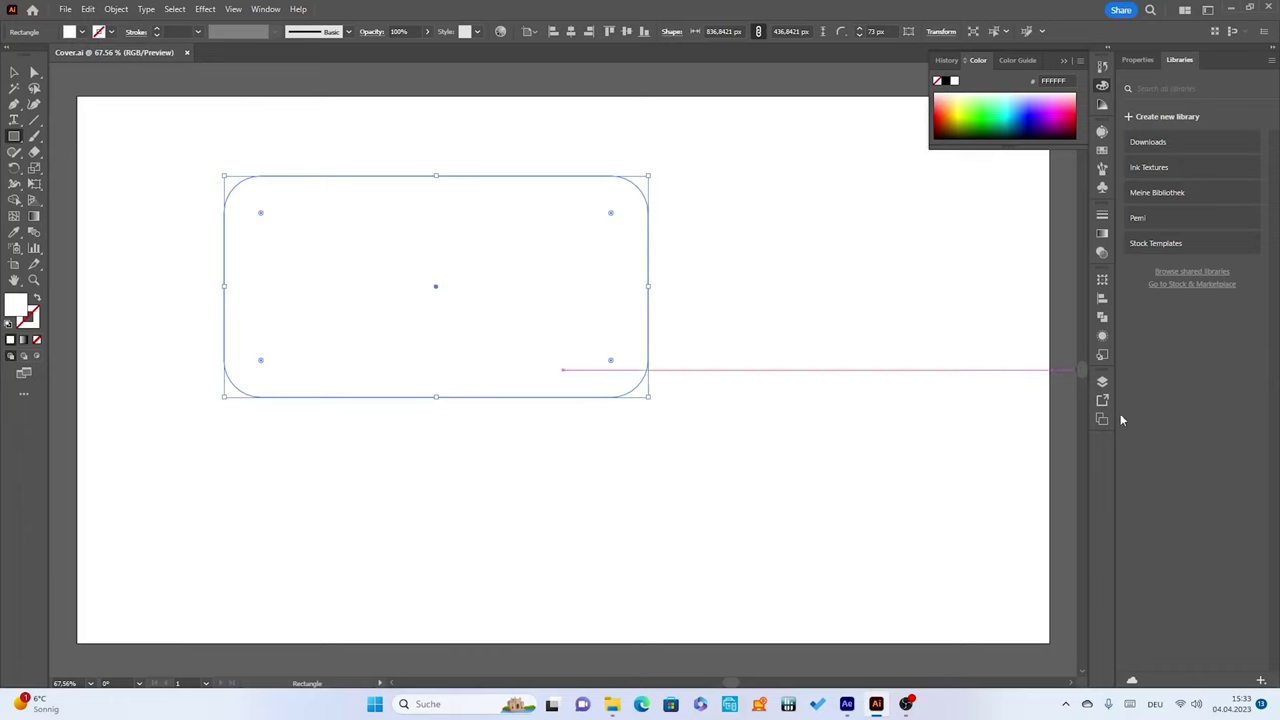
Paste a copy of Layer 1's rounded Rectangle in front and scale it to about 786.84×410.74 px
click(1102, 381)
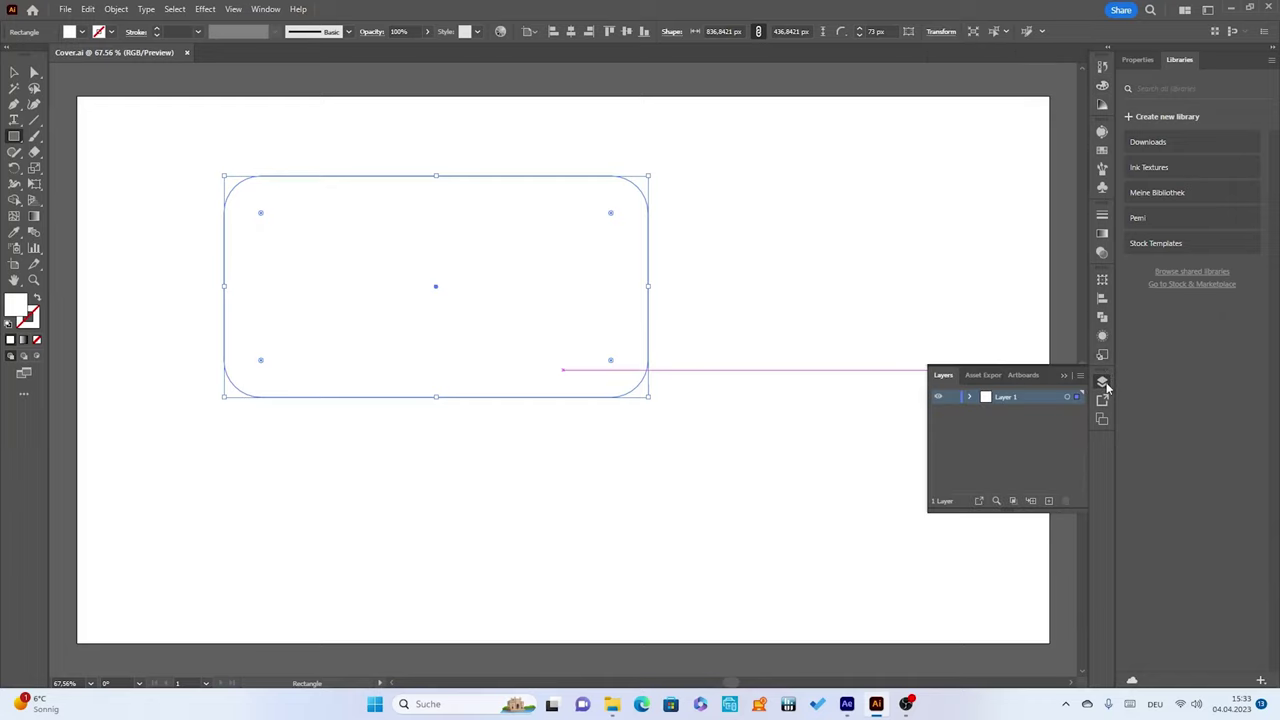
click(970, 398)
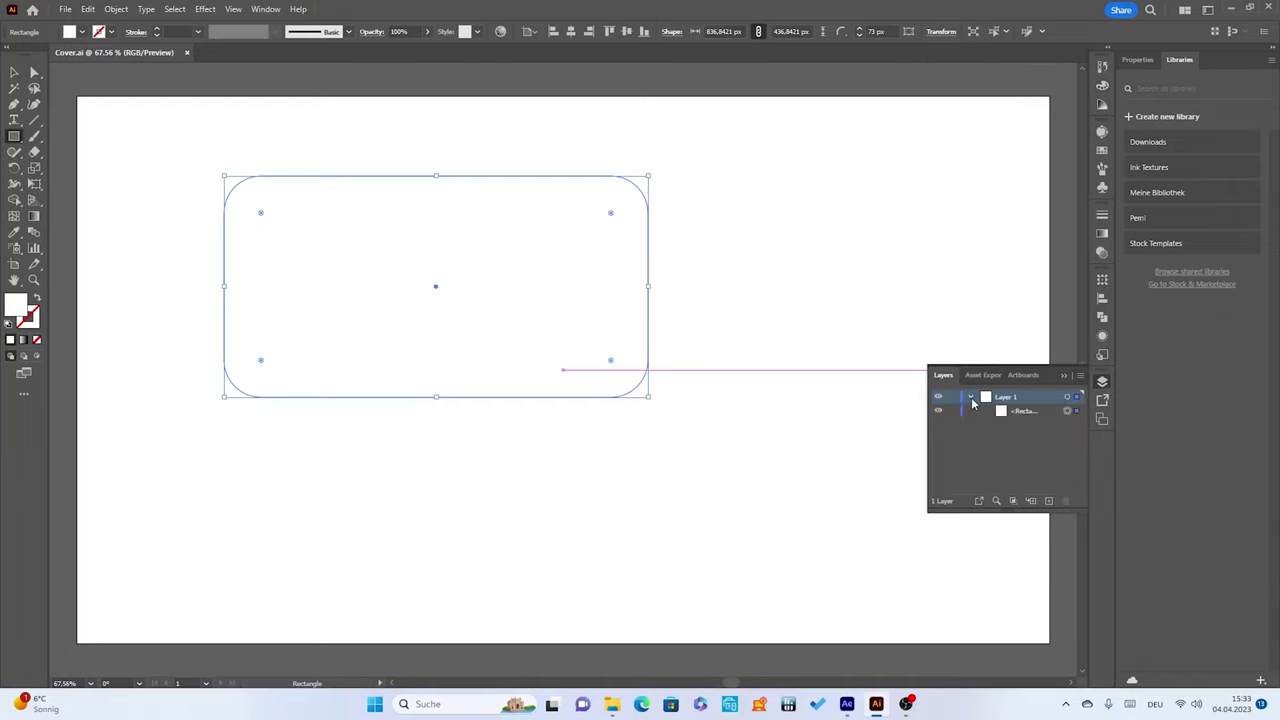
click(1029, 412)
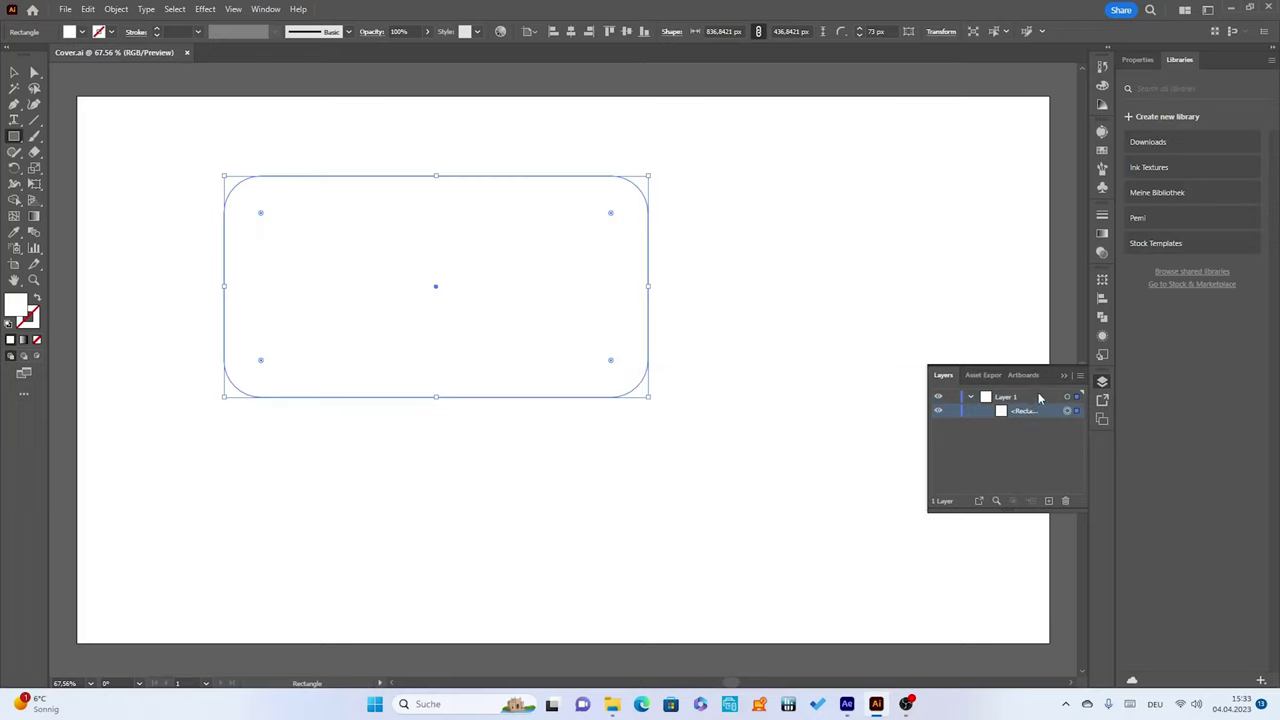
key(ctrl+c)
key(ctrl+f)
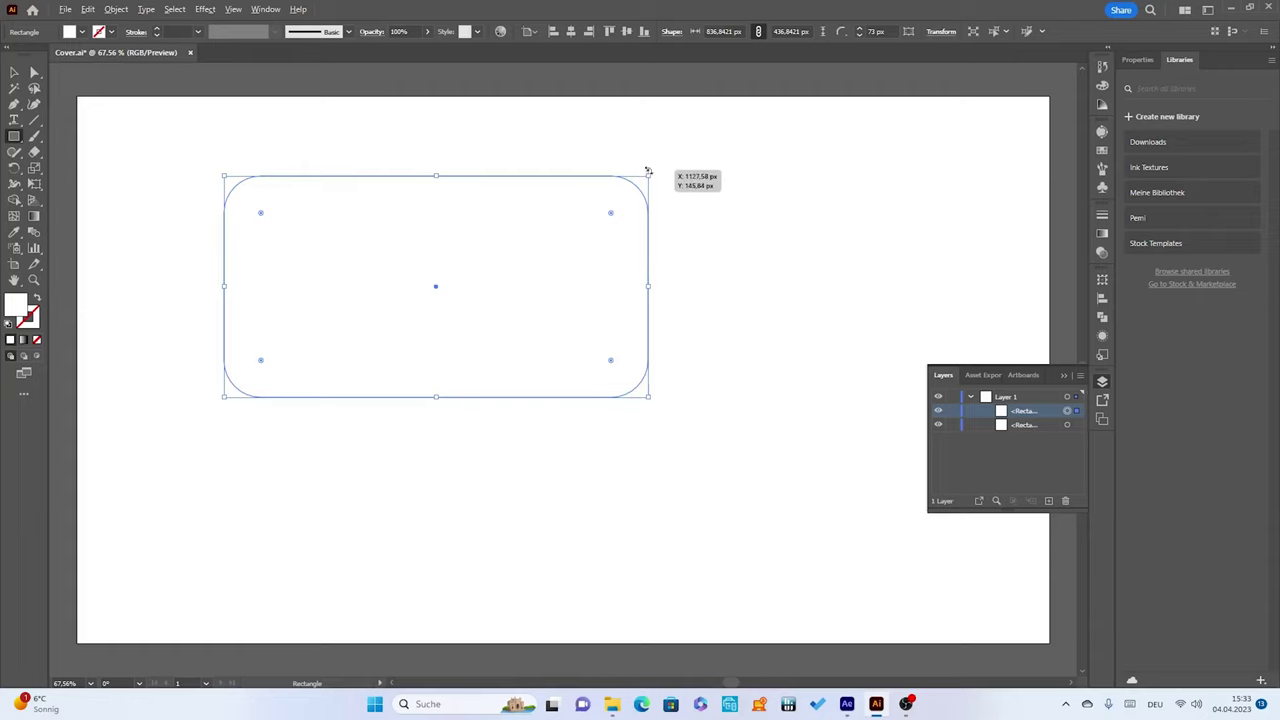
drag(648, 175, 636, 177)
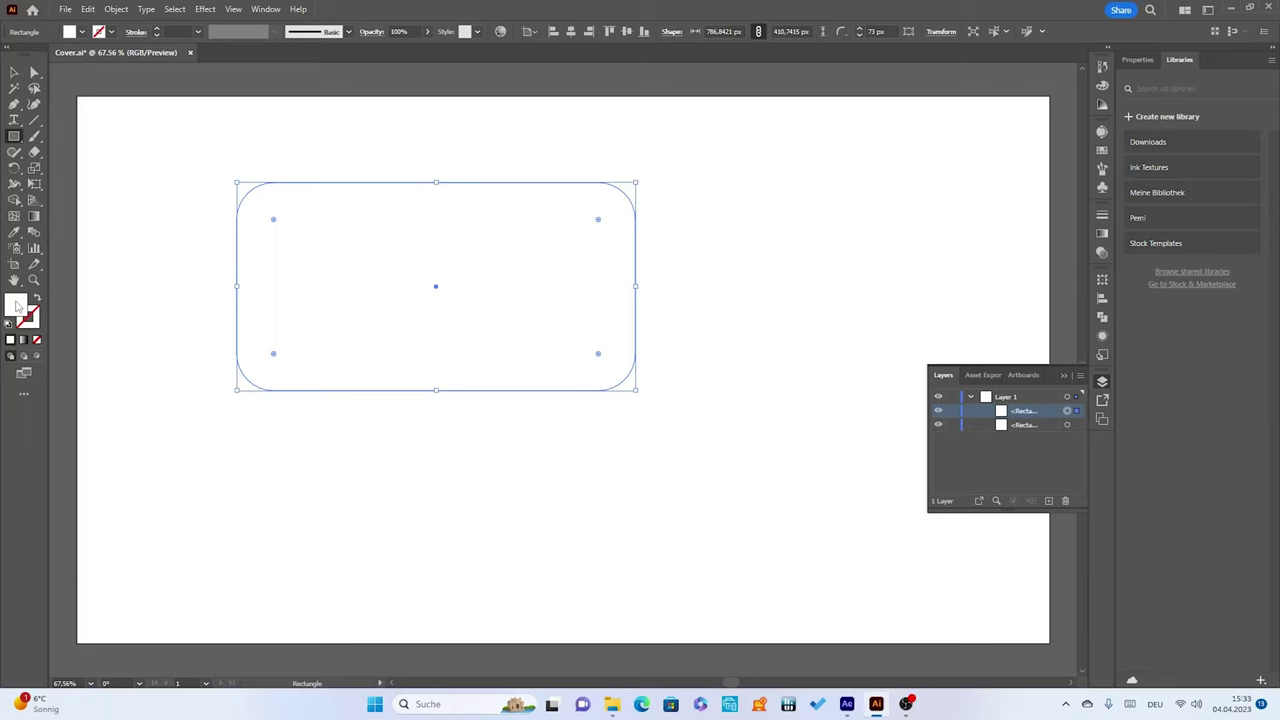
Fill the copy red, delete a stray narrow rectangle, and reselect the red rounded rectangle
double_click(16, 306)
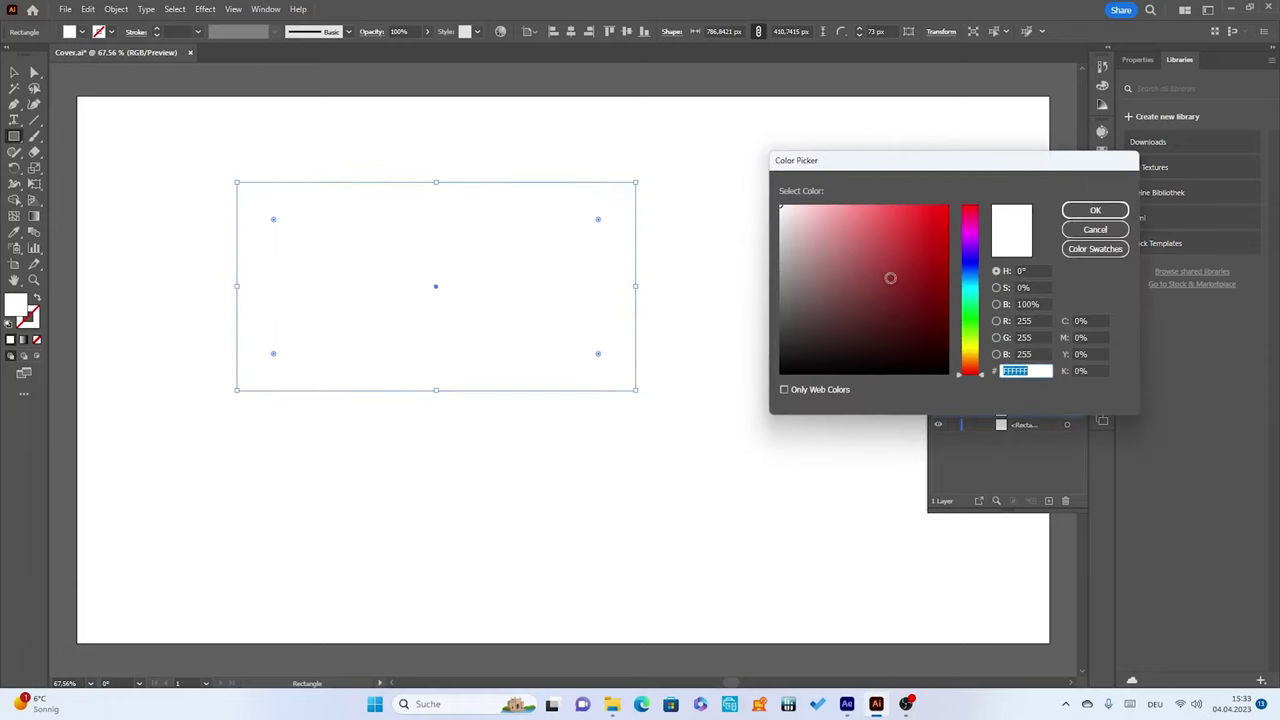
click(923, 231)
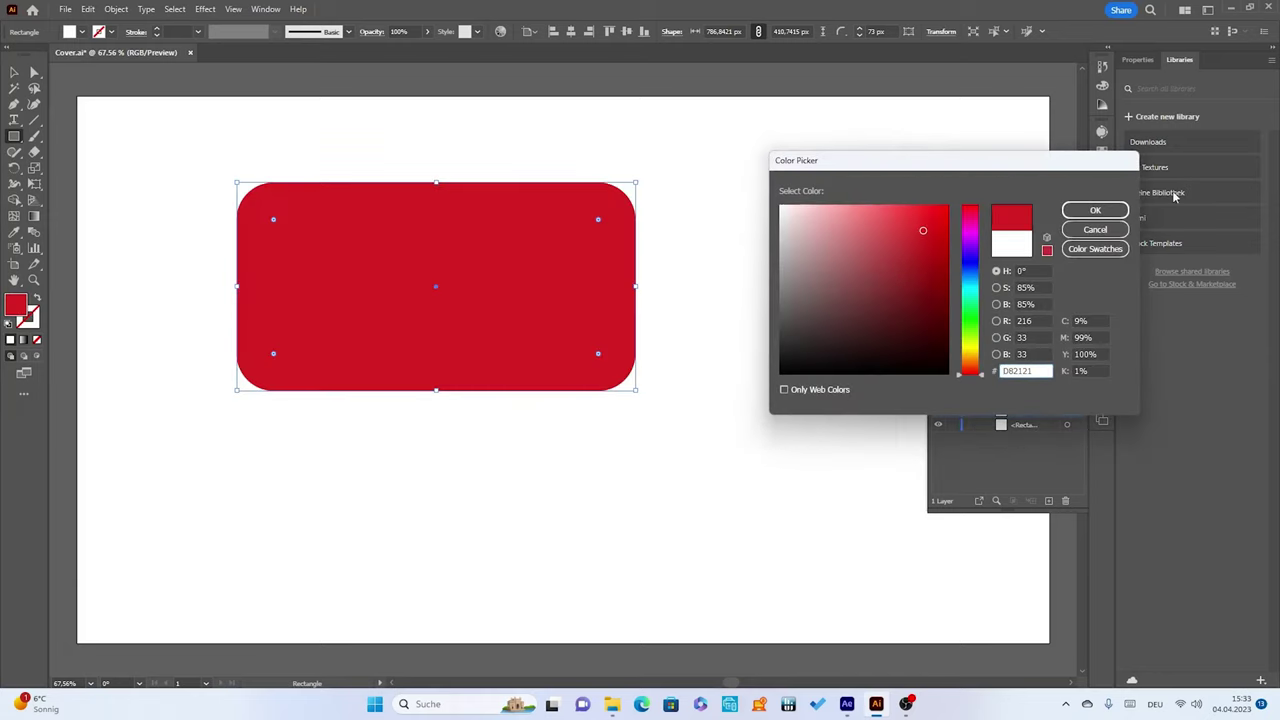
mouse_move(136, 146)
mouse_down()
mouse_move(257, 429)
mouse_move(182, 420)
mouse_up()
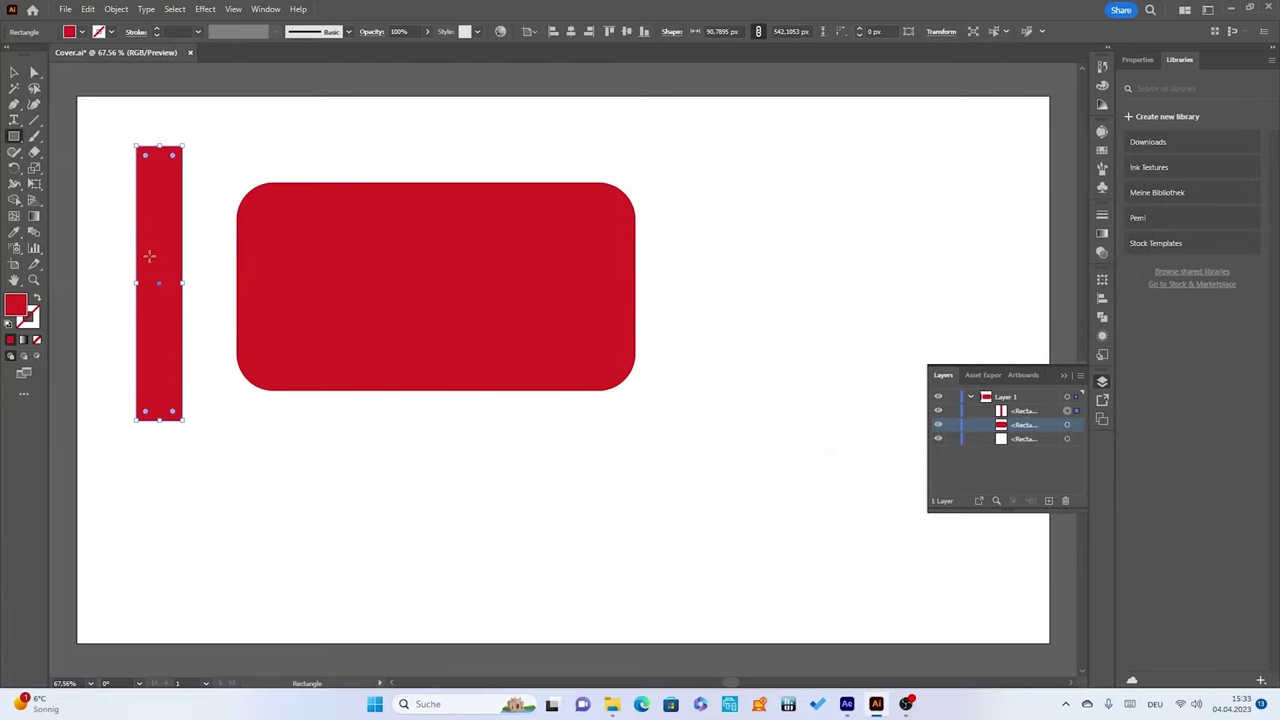
key(Delete)
key(v)
drag(156, 118, 770, 437)
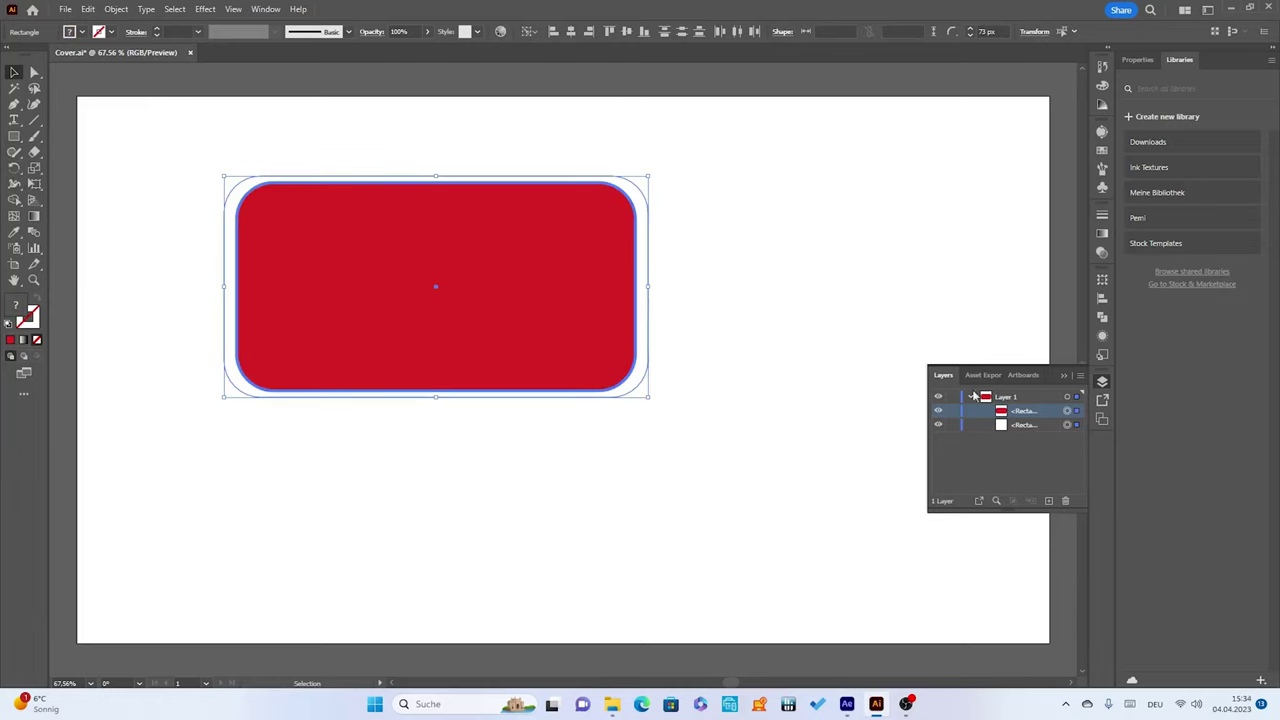
click(1052, 461)
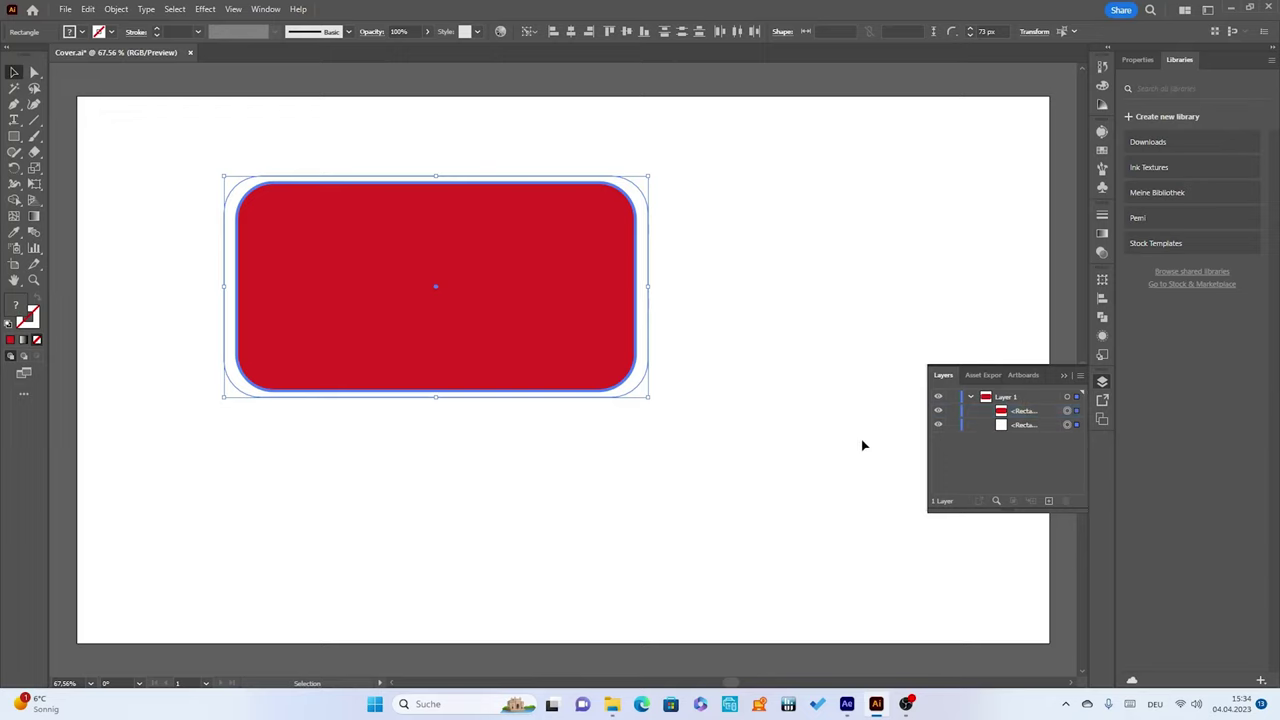
click(864, 445)
click(1066, 412)
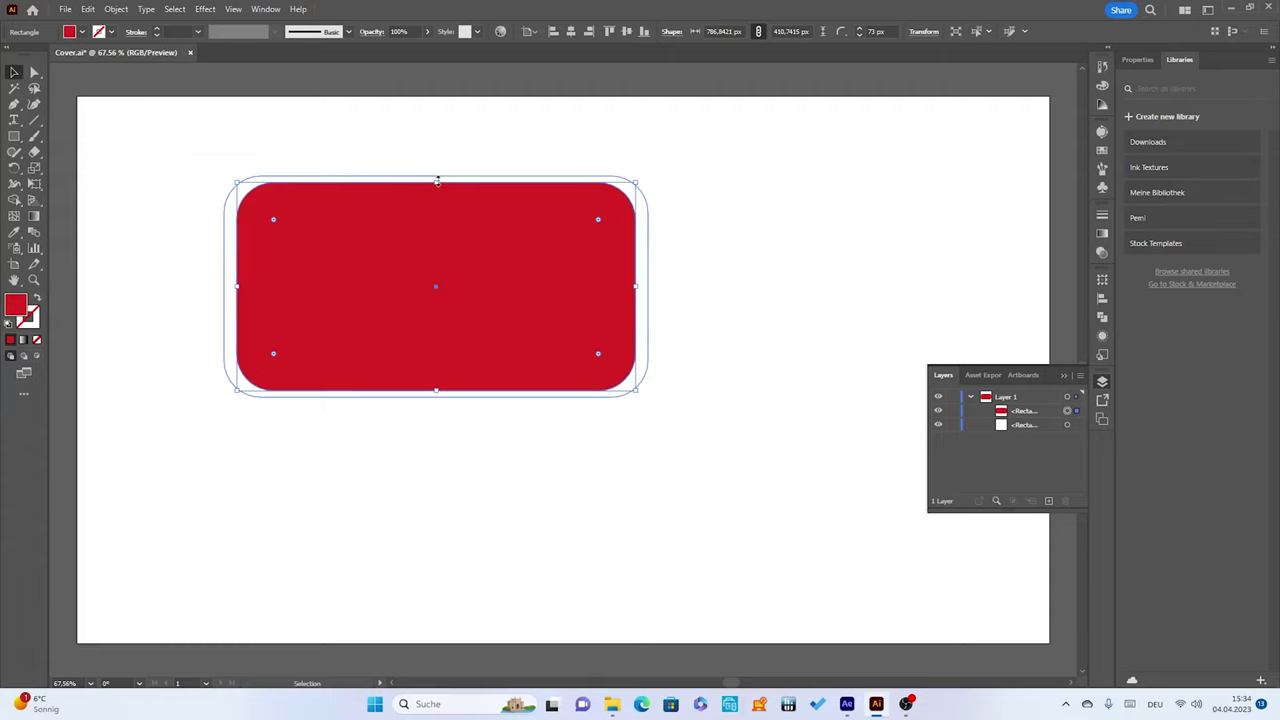
Resize the red rectangle to 400 px tall, cut it to the clipboard, and return to After Effects
drag(437, 181, 437, 185)
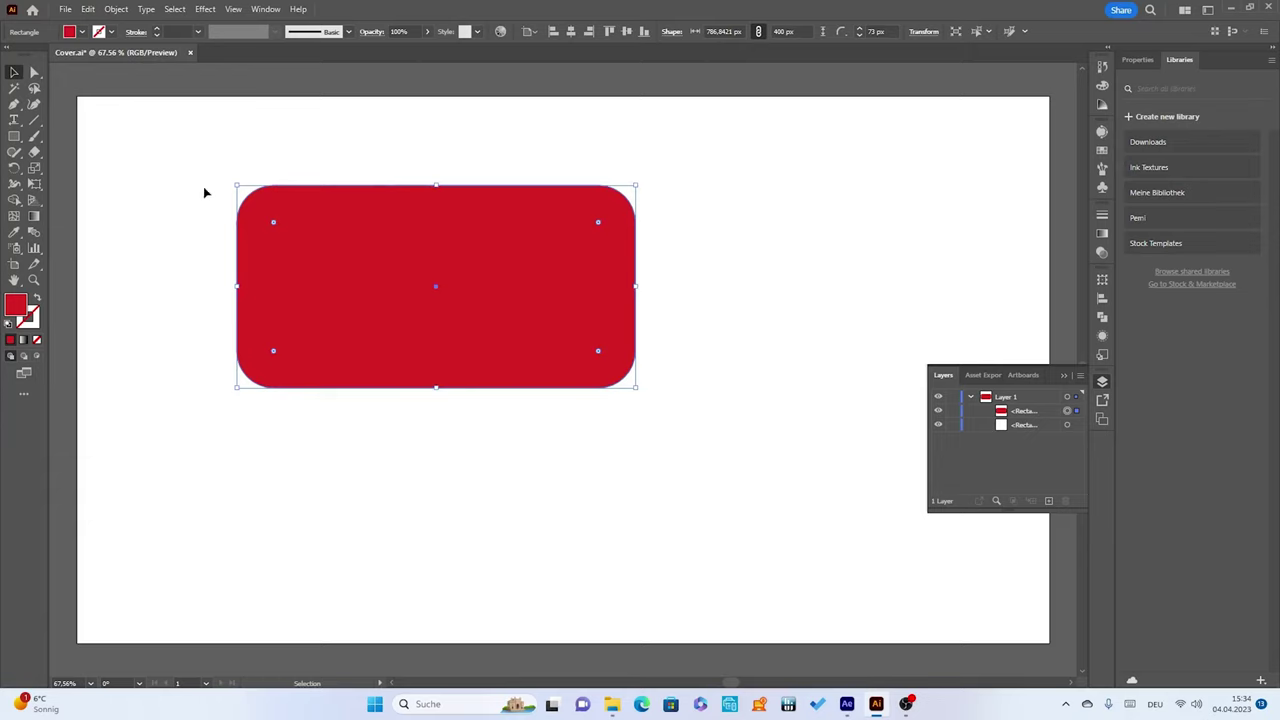
mouse_move(132, 128)
mouse_down()
mouse_move(527, 468)
mouse_move(740, 463)
mouse_up()
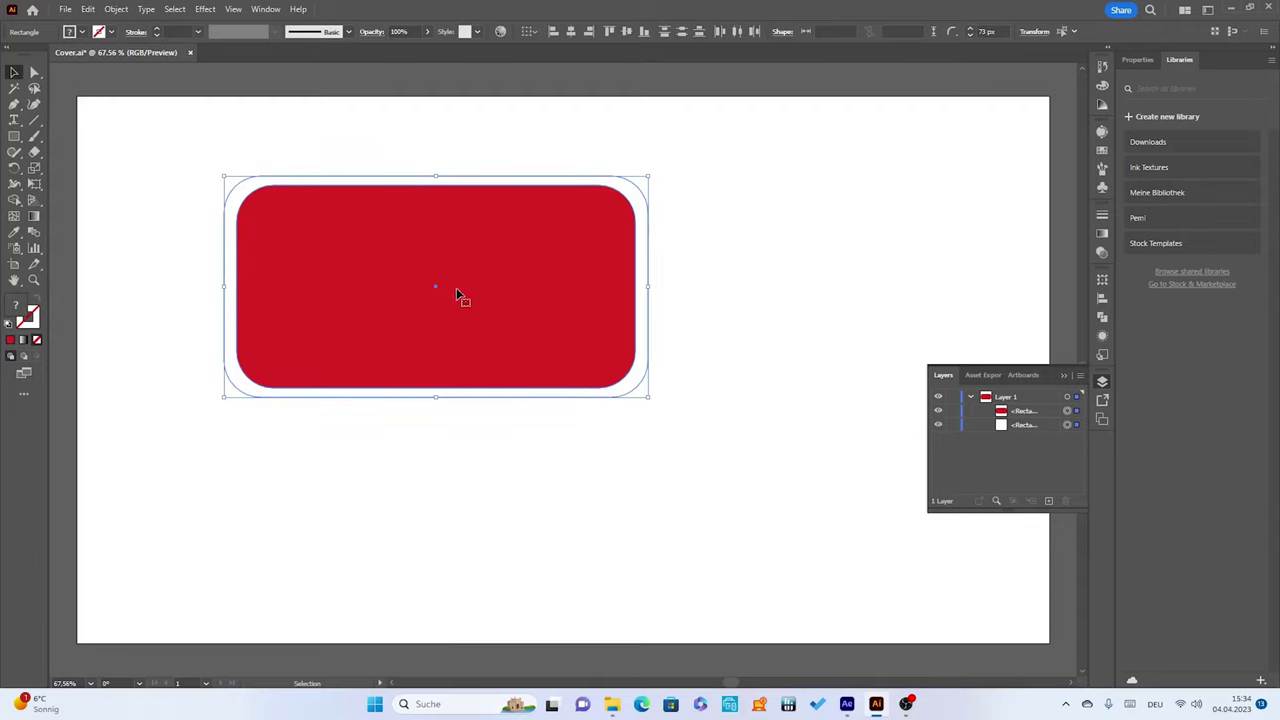
drag(457, 295, 490, 347)
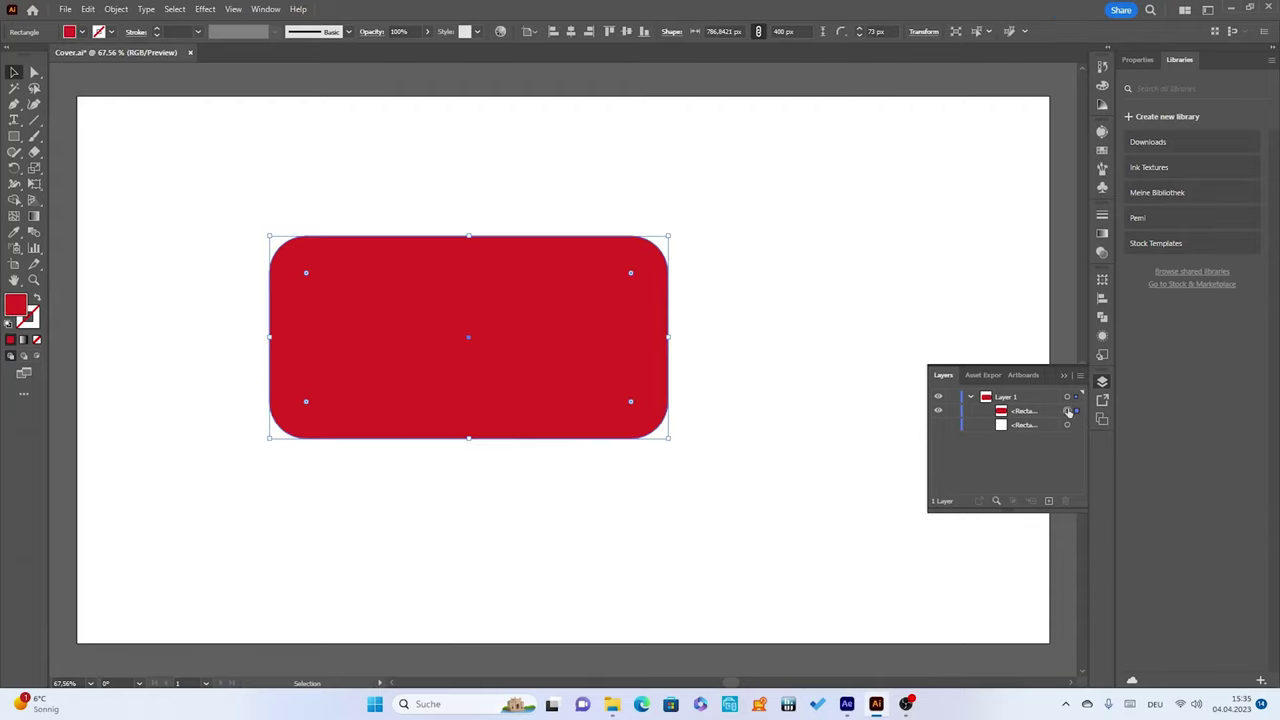
click(88, 9)
click(102, 60)
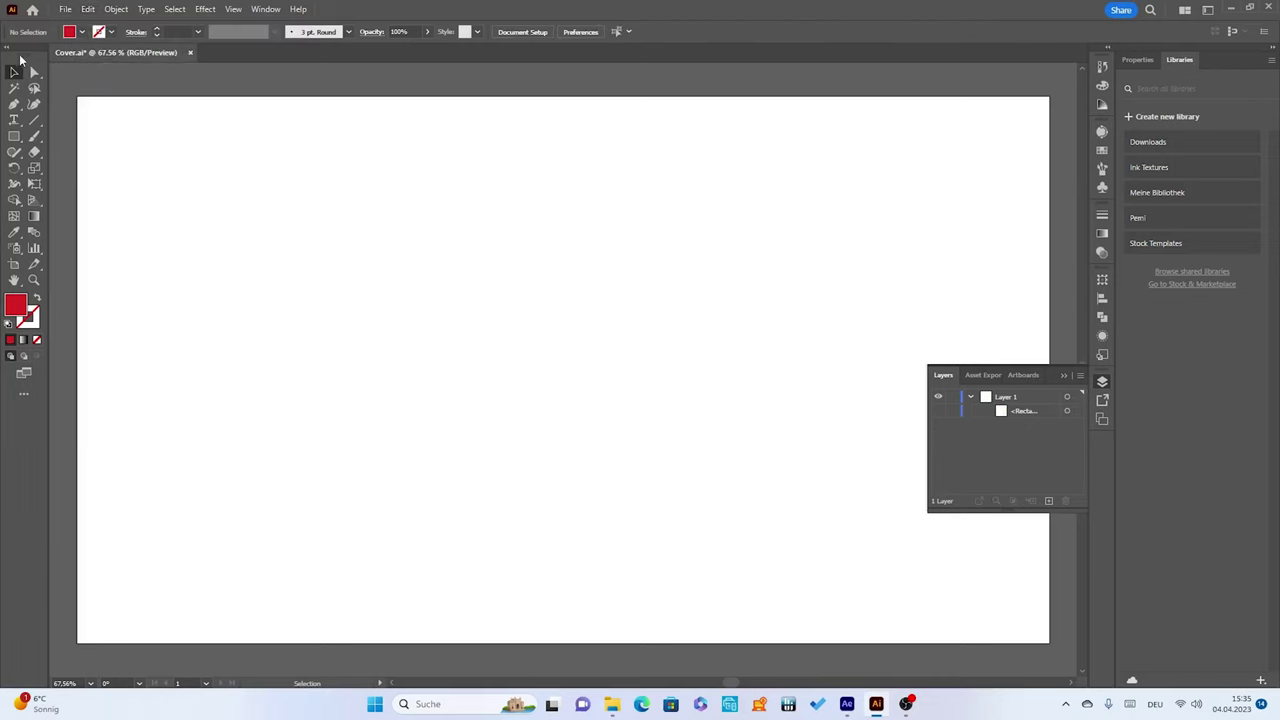
click(847, 706)
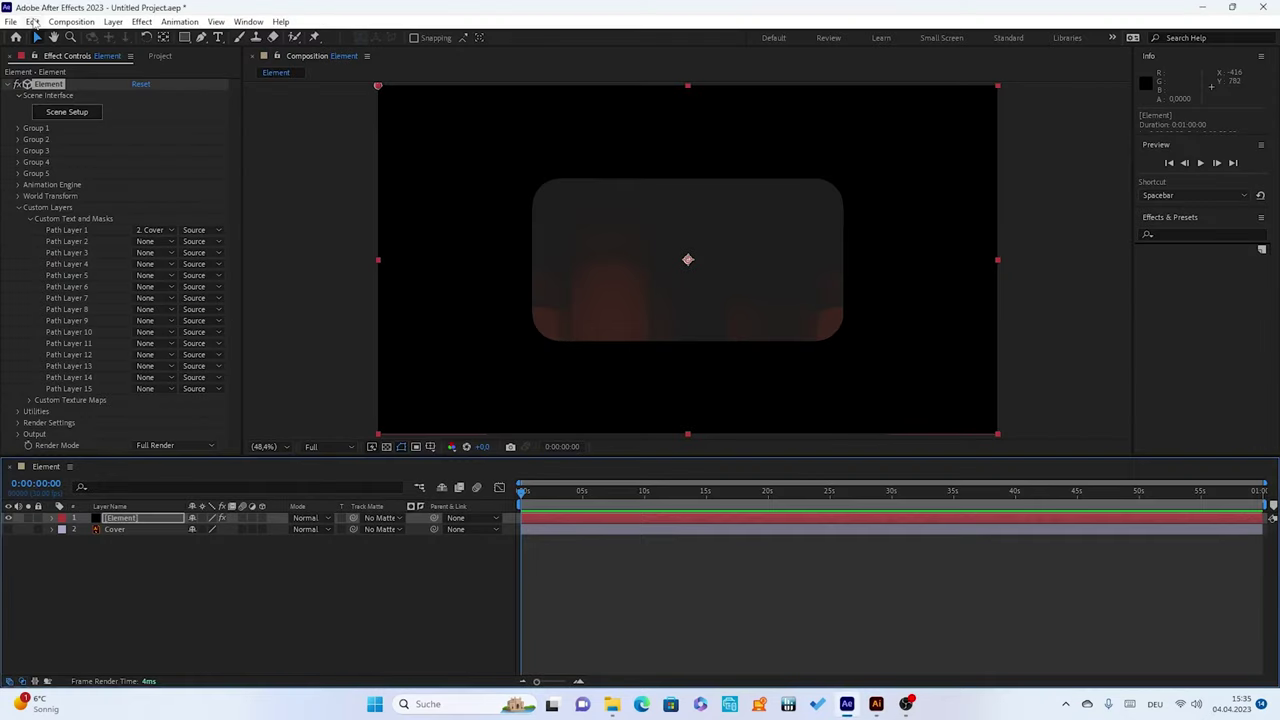
Add a black 1920×1080 solid named 'Front Panel' above the Element and Cover layers
right_click(128, 600)
mouse_move(282, 431)
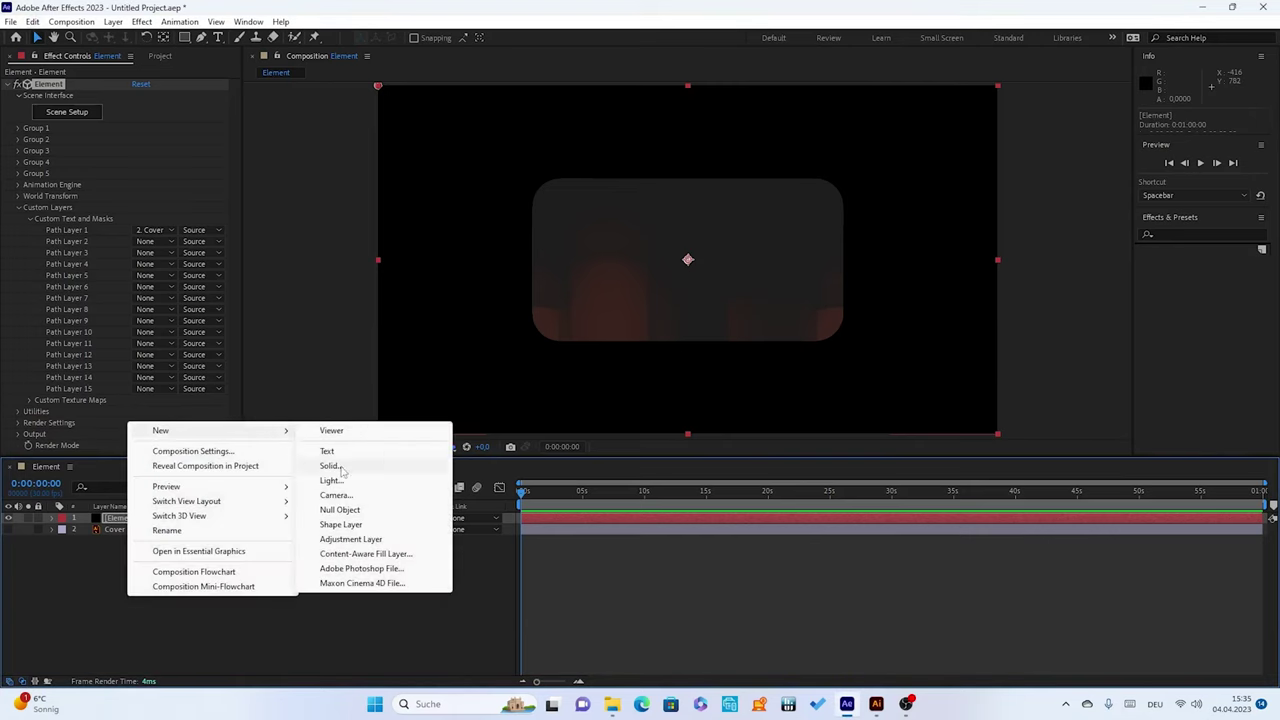
click(341, 468)
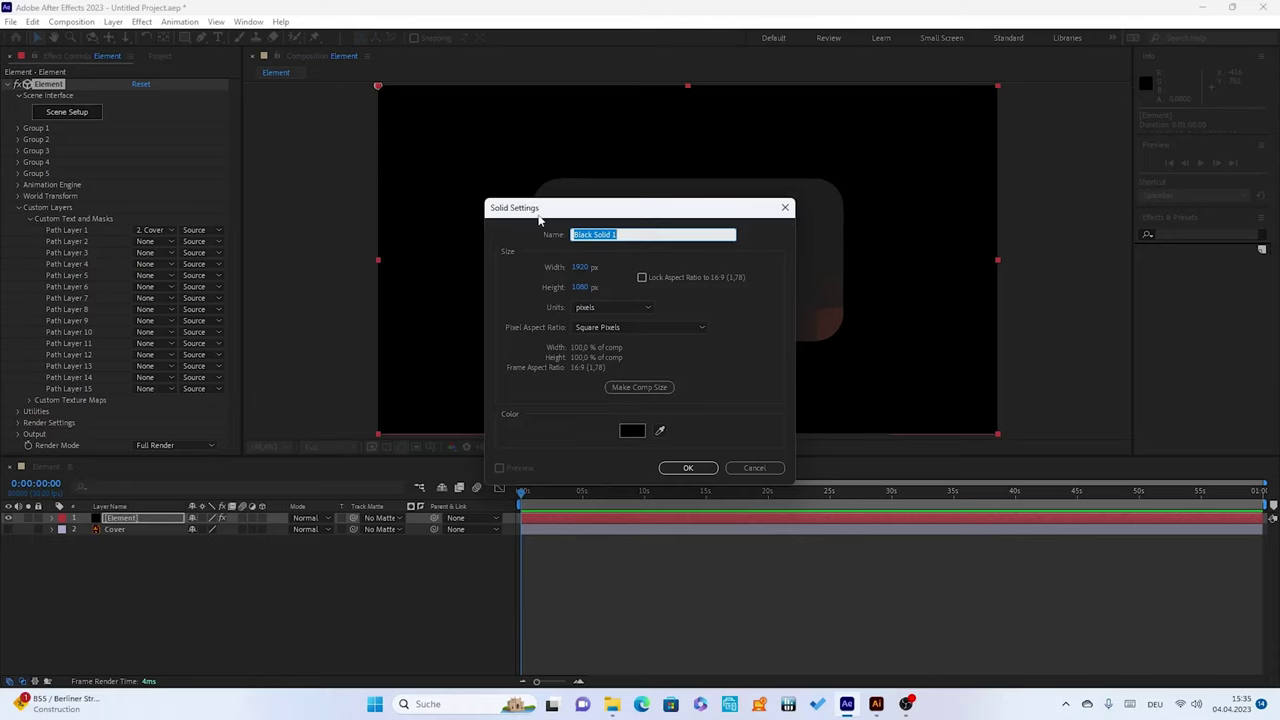
text(Front Panel)
click(686, 469)
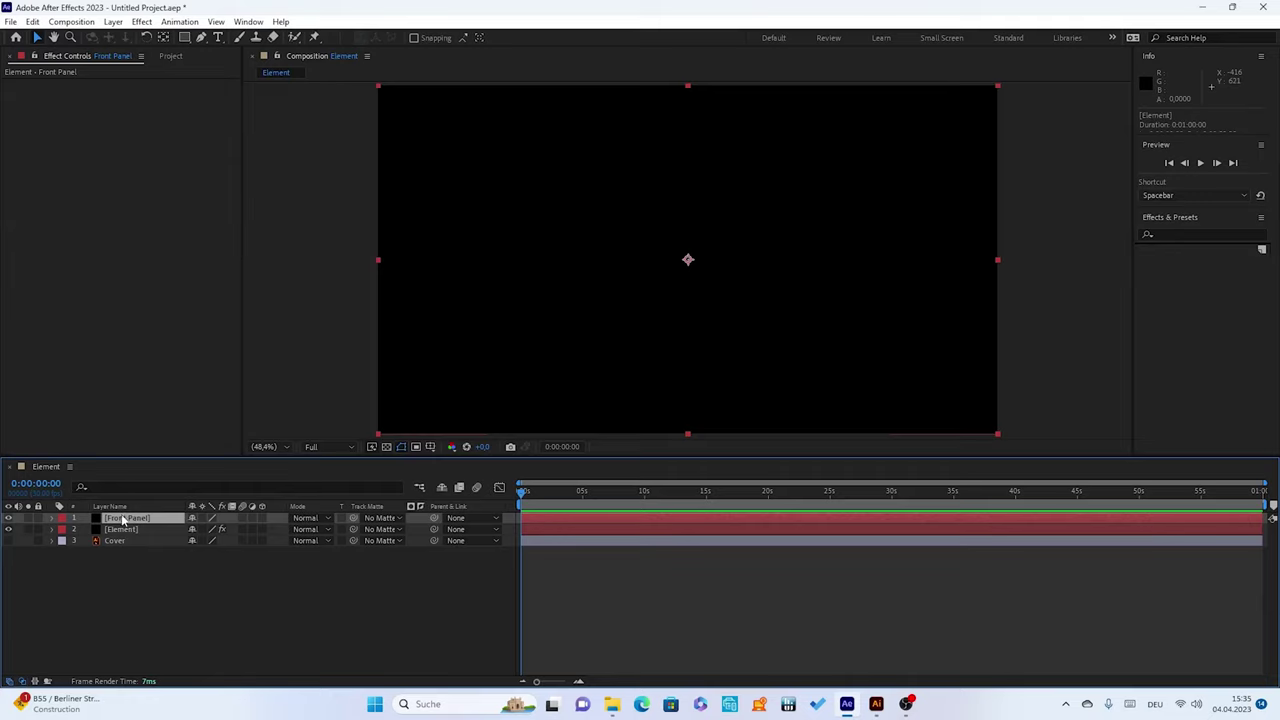
Paste the rounded rectangle onto Front Panel and set Element's Path Layer 2 to '1. Front Panel'
click(33, 22)
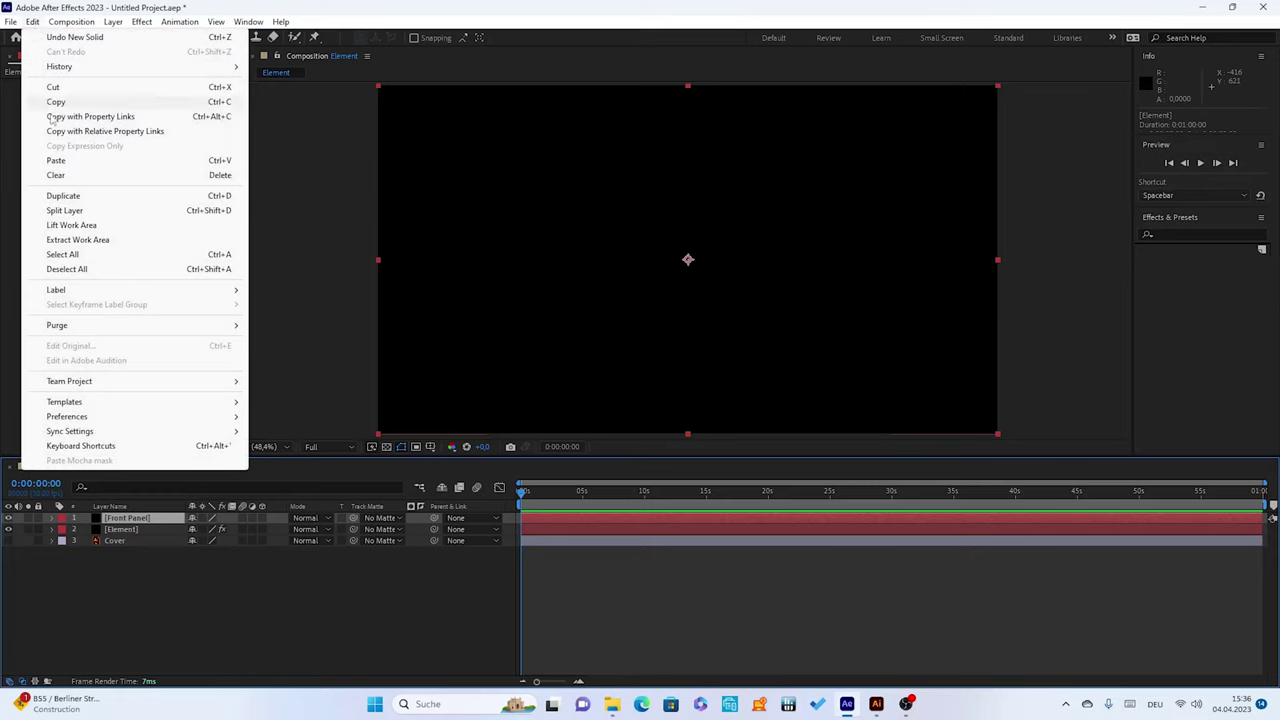
click(55, 160)
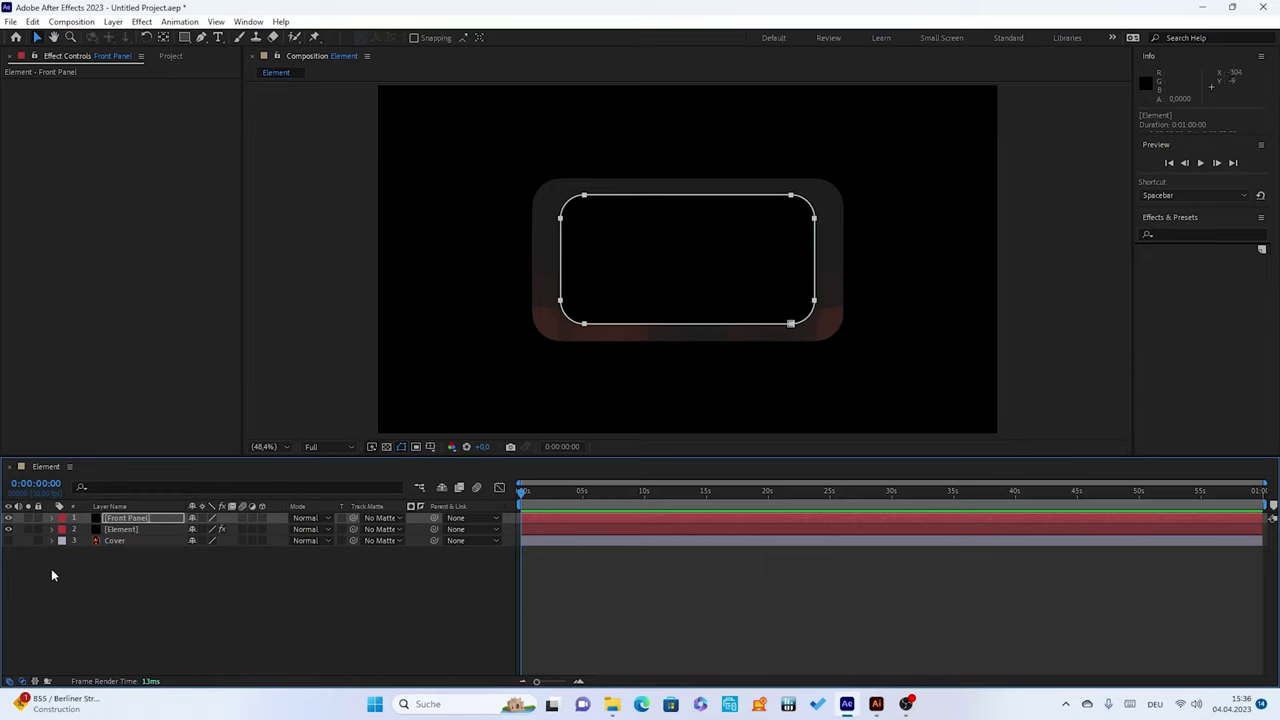
click(121, 530)
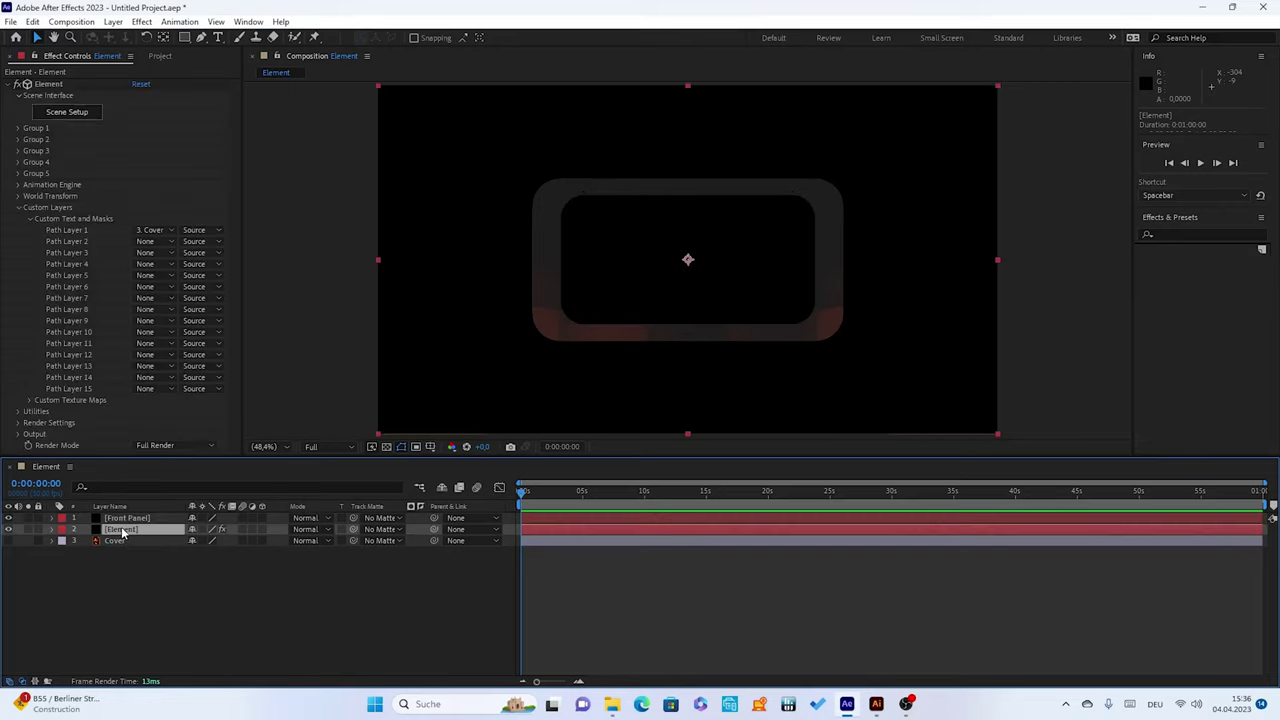
click(147, 243)
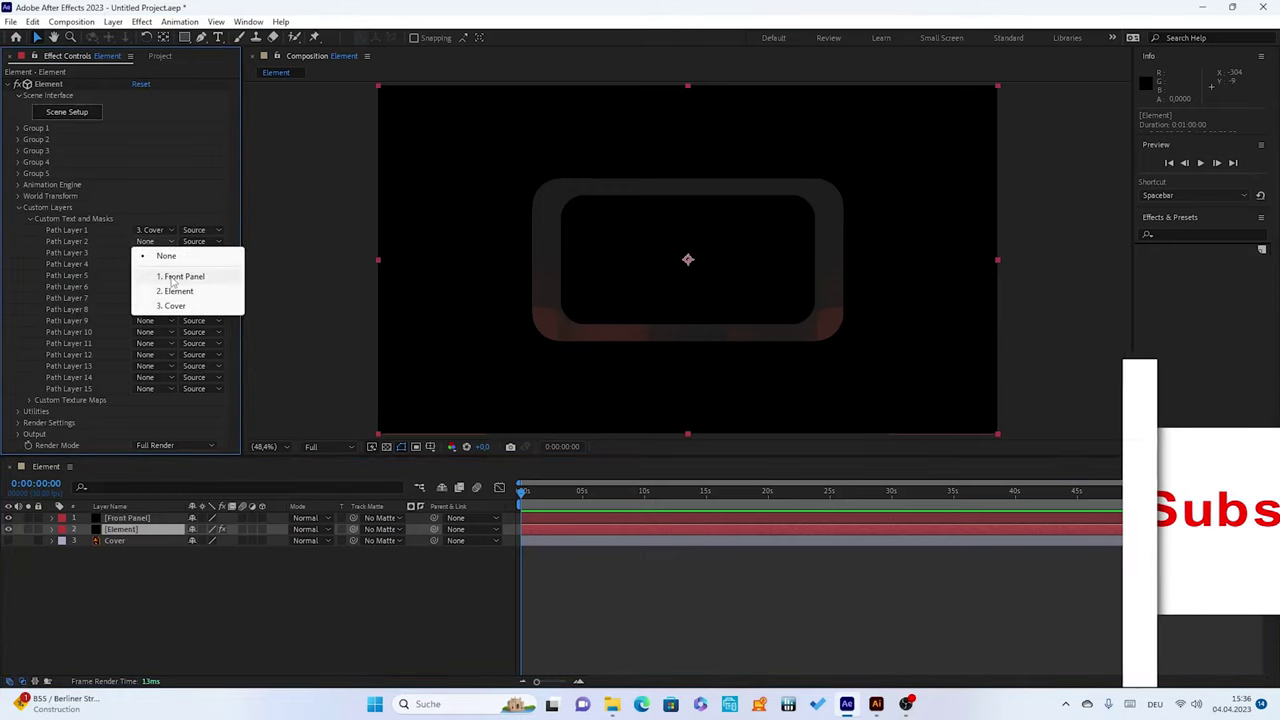
click(172, 279)
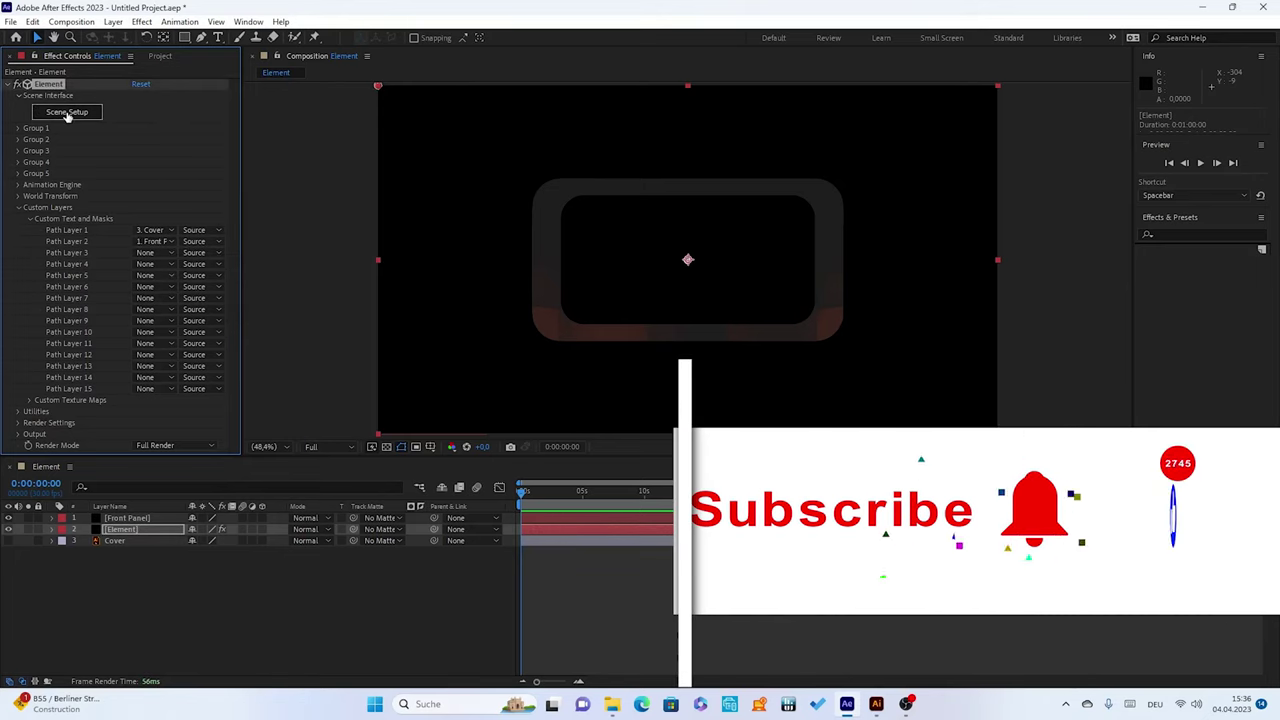
click(66, 112)
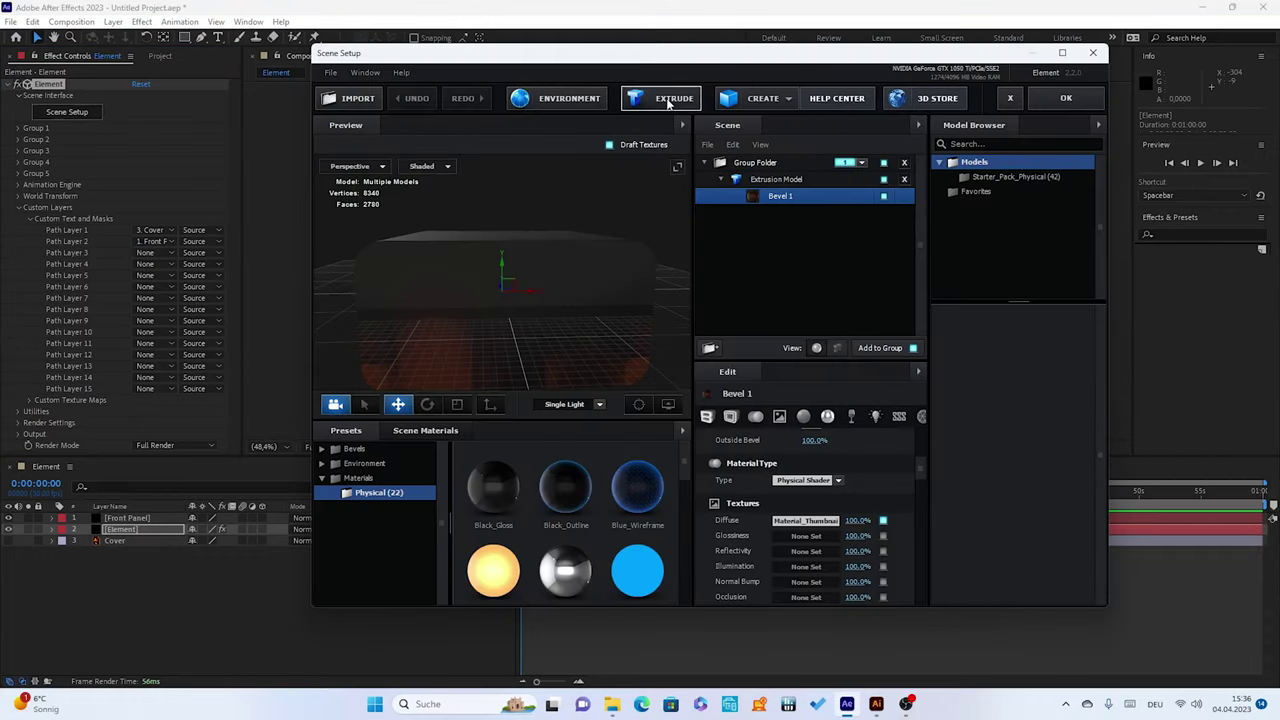
Extrude a second model from Custom Path 1 and shift the group and first model along Z
click(670, 100)
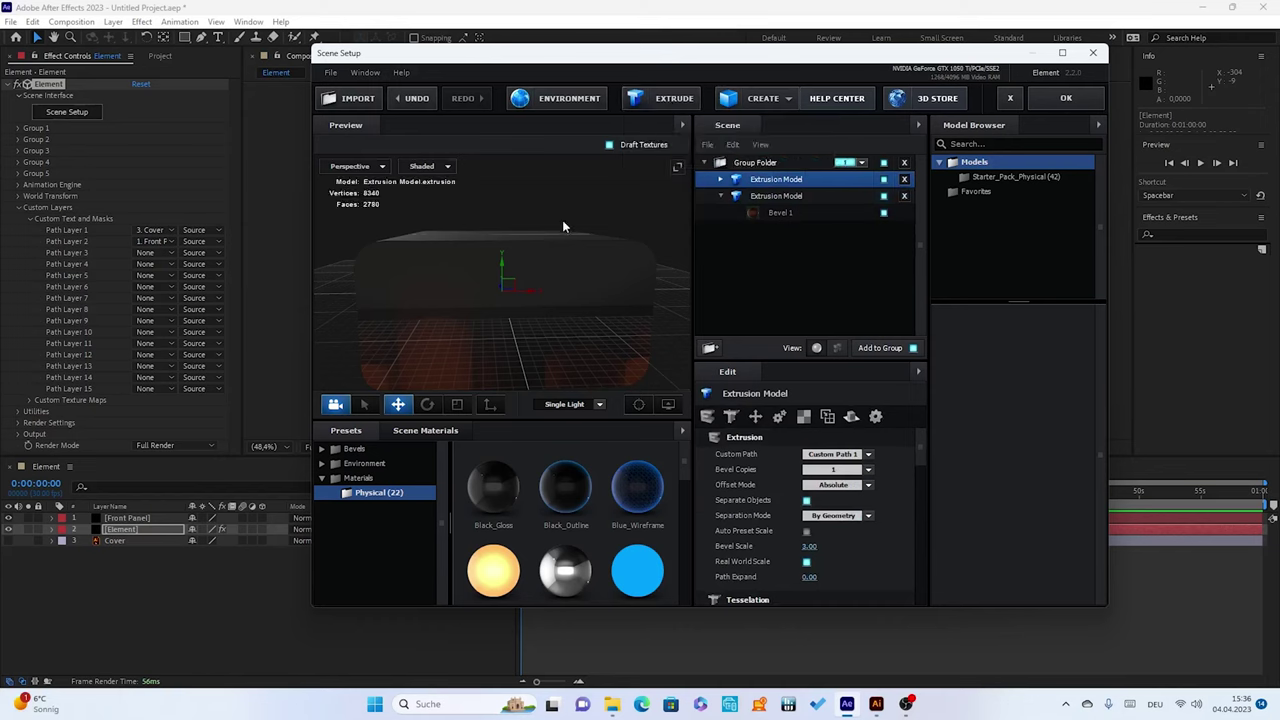
click(760, 163)
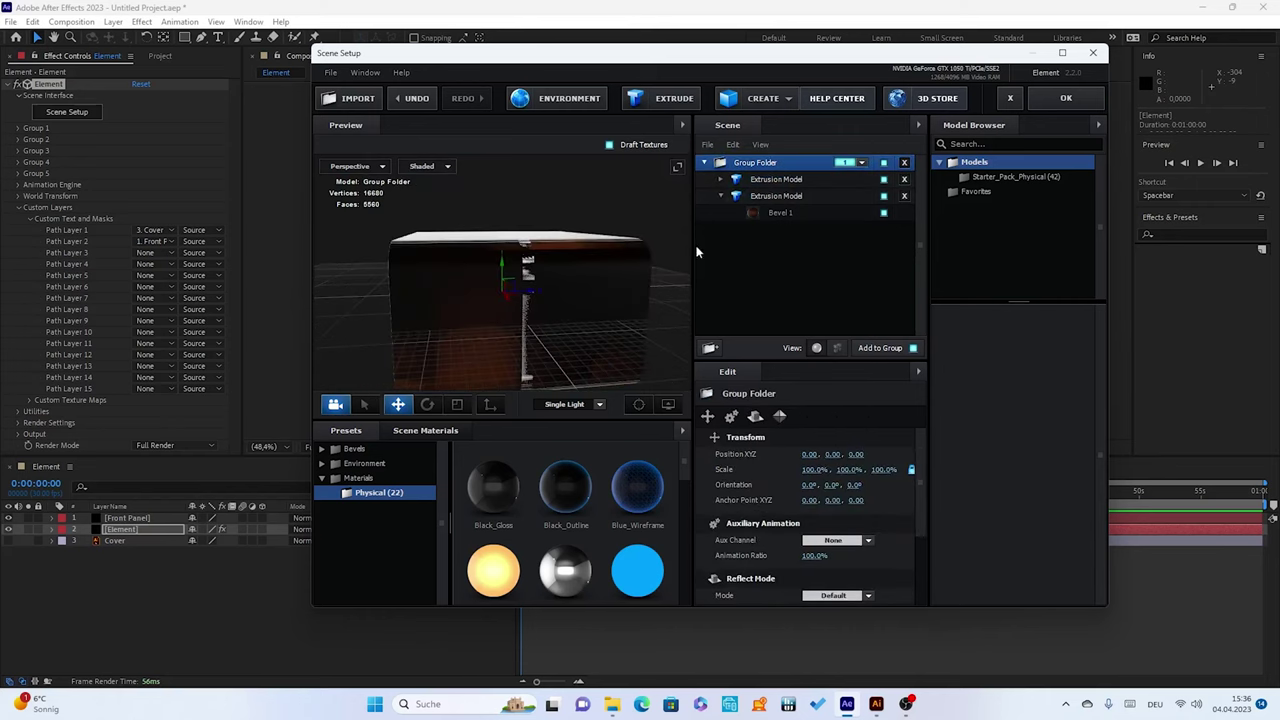
drag(535, 293, 533, 293)
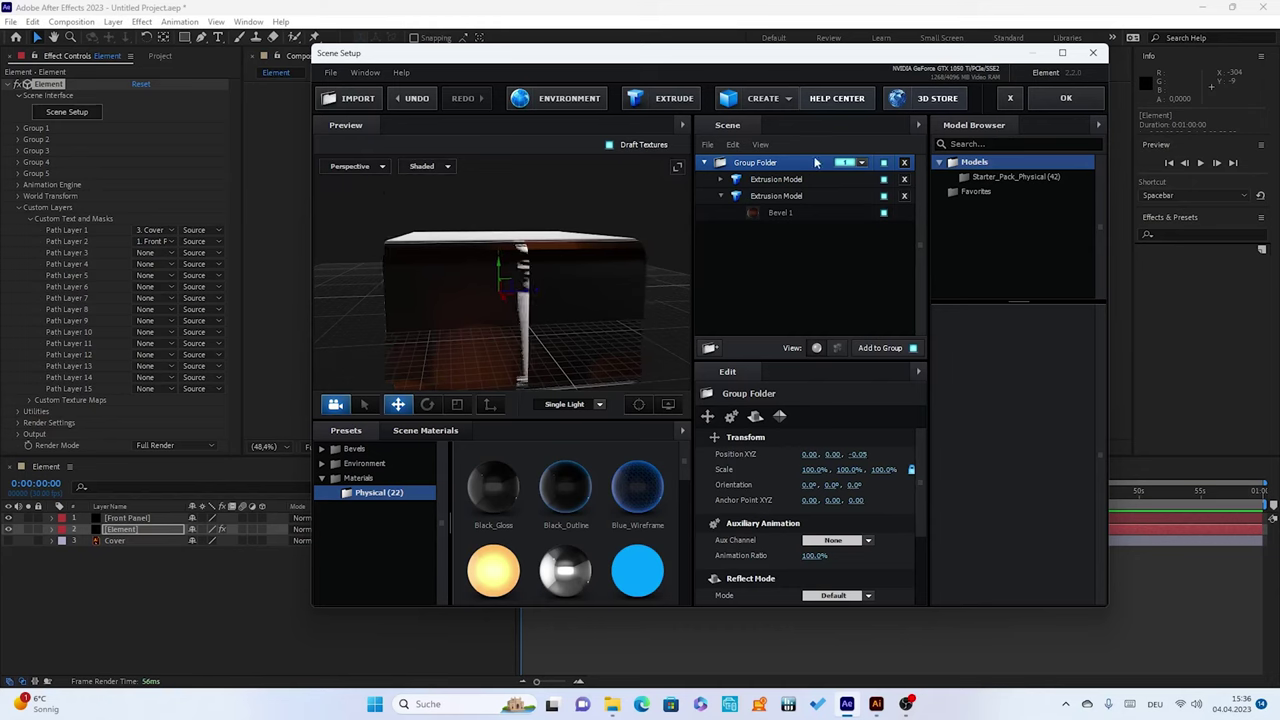
click(776, 180)
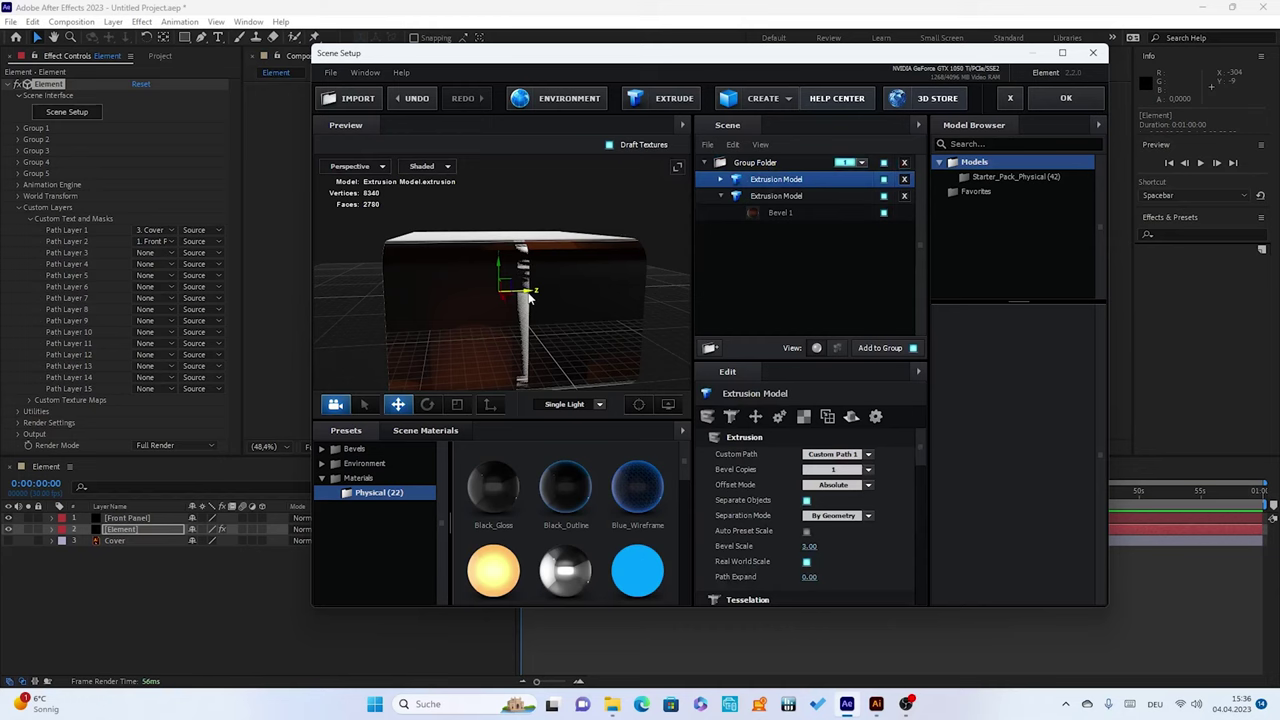
drag(531, 293, 431, 296)
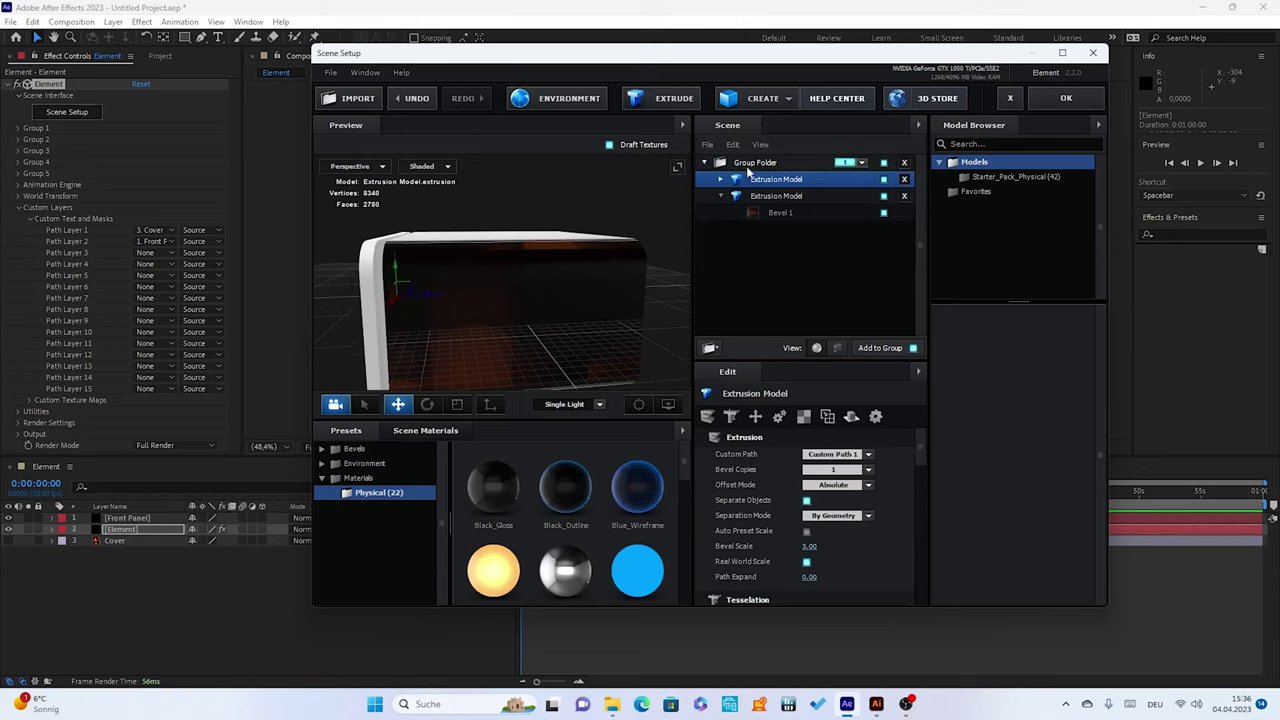
click(747, 165)
mouse_move(481, 270)
mouse_down()
mouse_move(586, 276)
mouse_move(571, 284)
mouse_up()
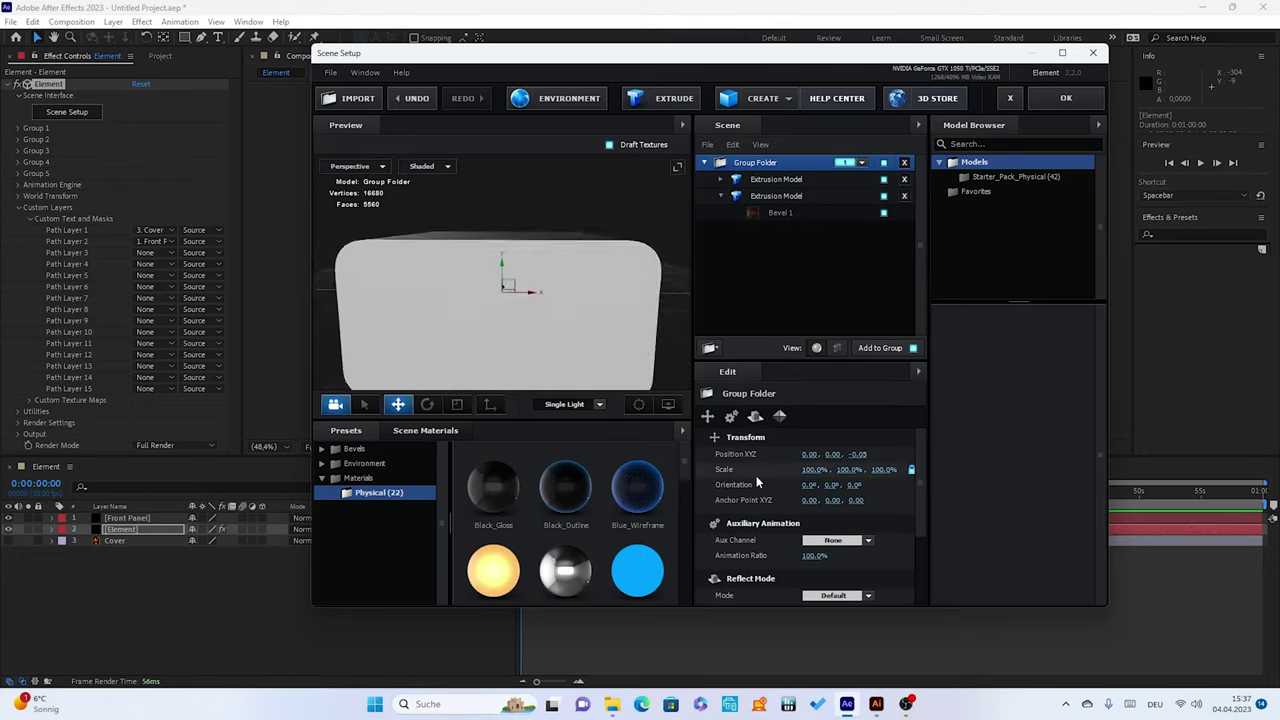
Select the first Extrusion Model and set its scale to 91%
drag(846, 469, 858, 469)
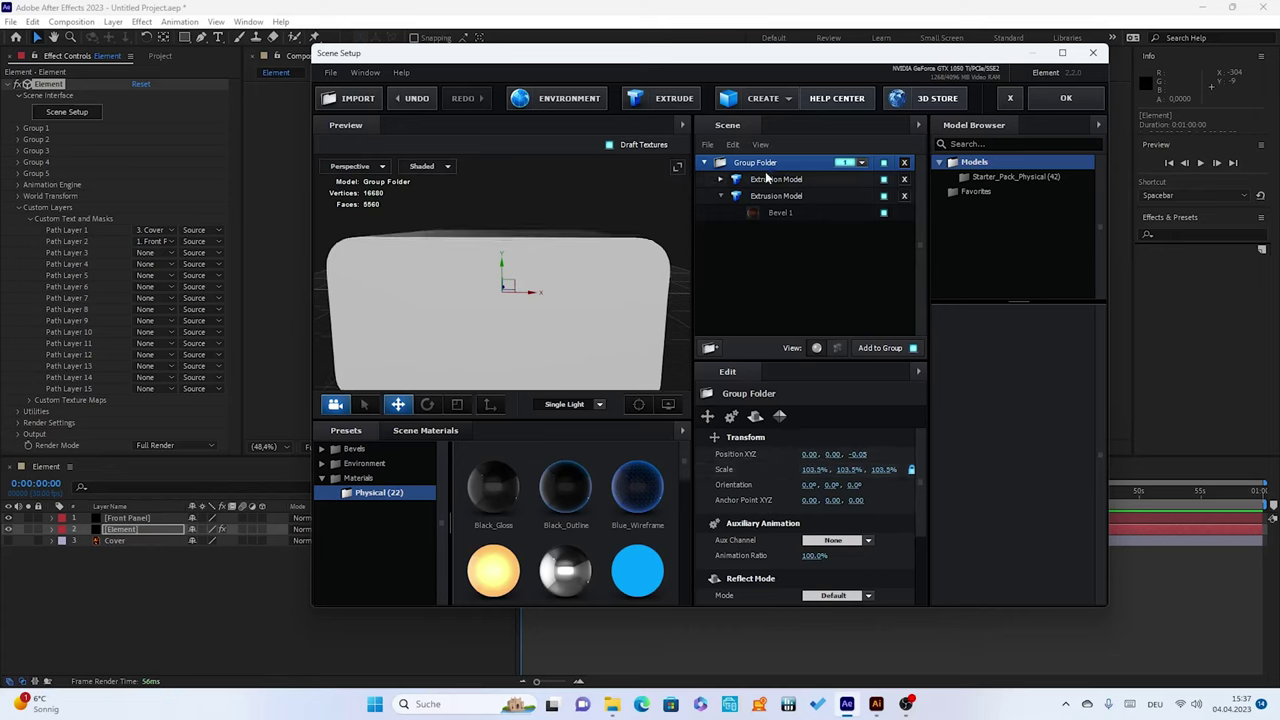
click(767, 181)
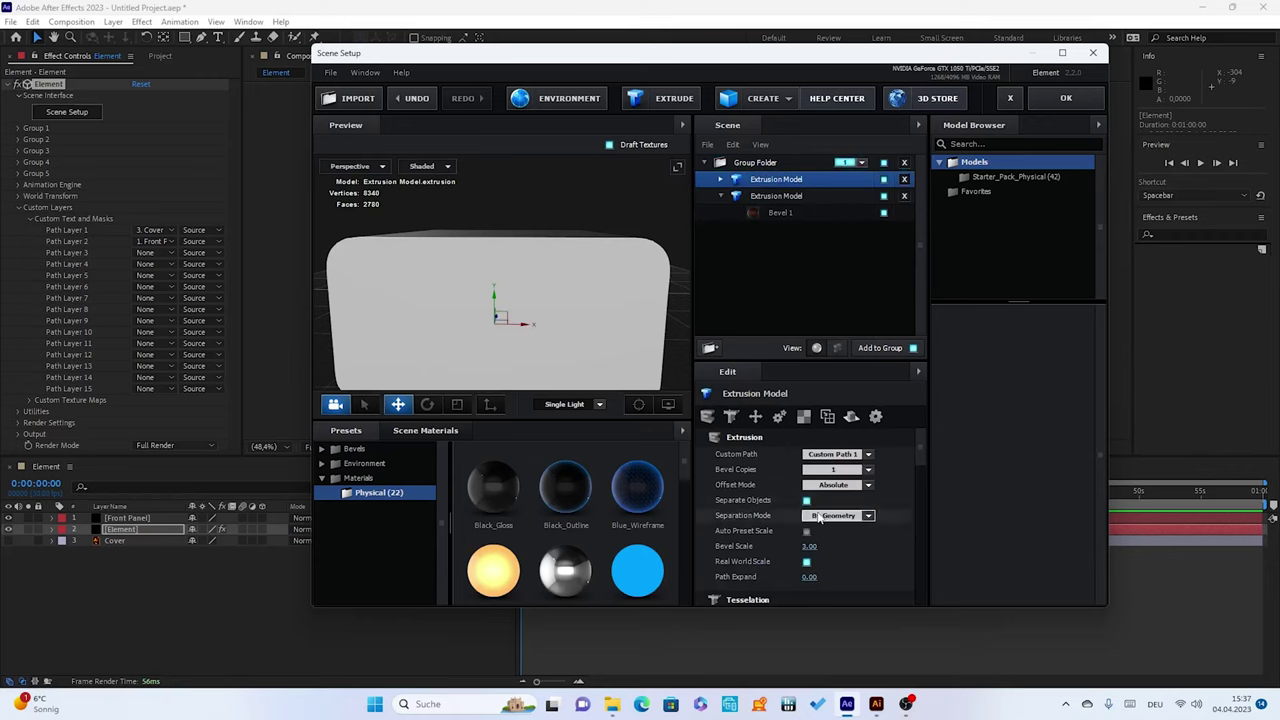
scroll(818, 517, down, 3)
scroll(817, 513, down, 2)
scroll(817, 511, down, 1)
scroll(817, 511, down, 1)
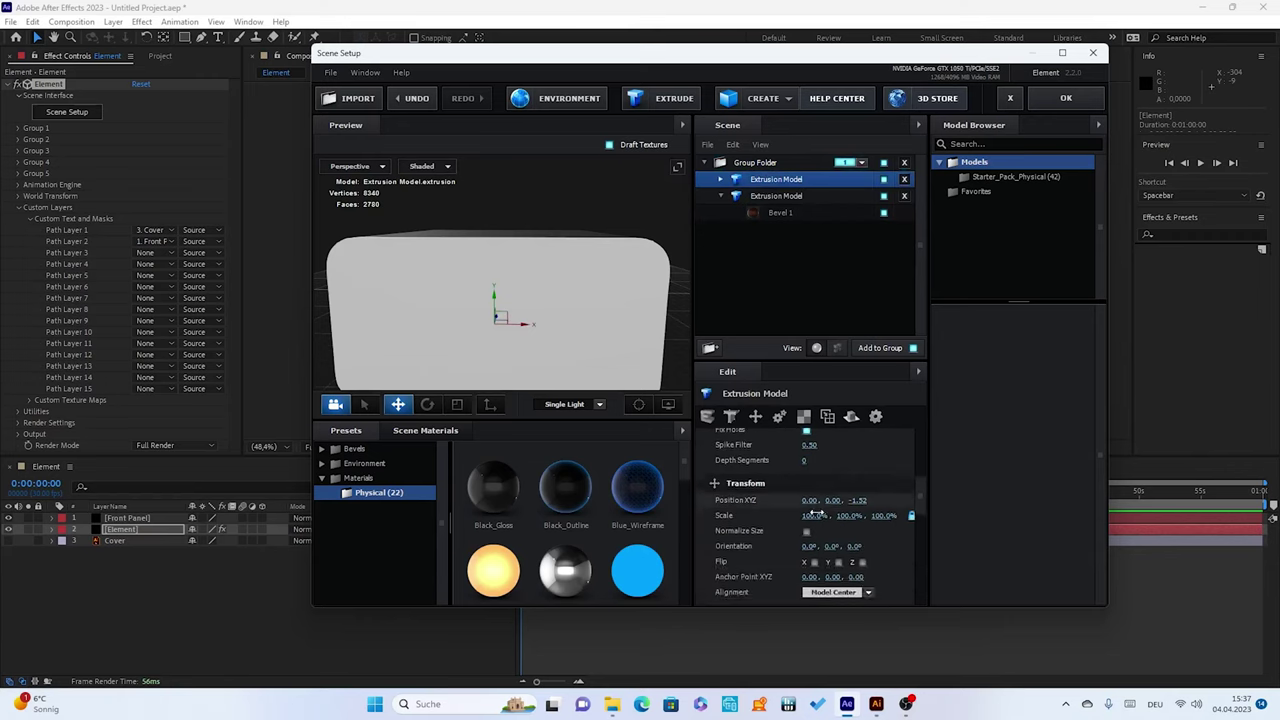
drag(848, 516, 829, 516)
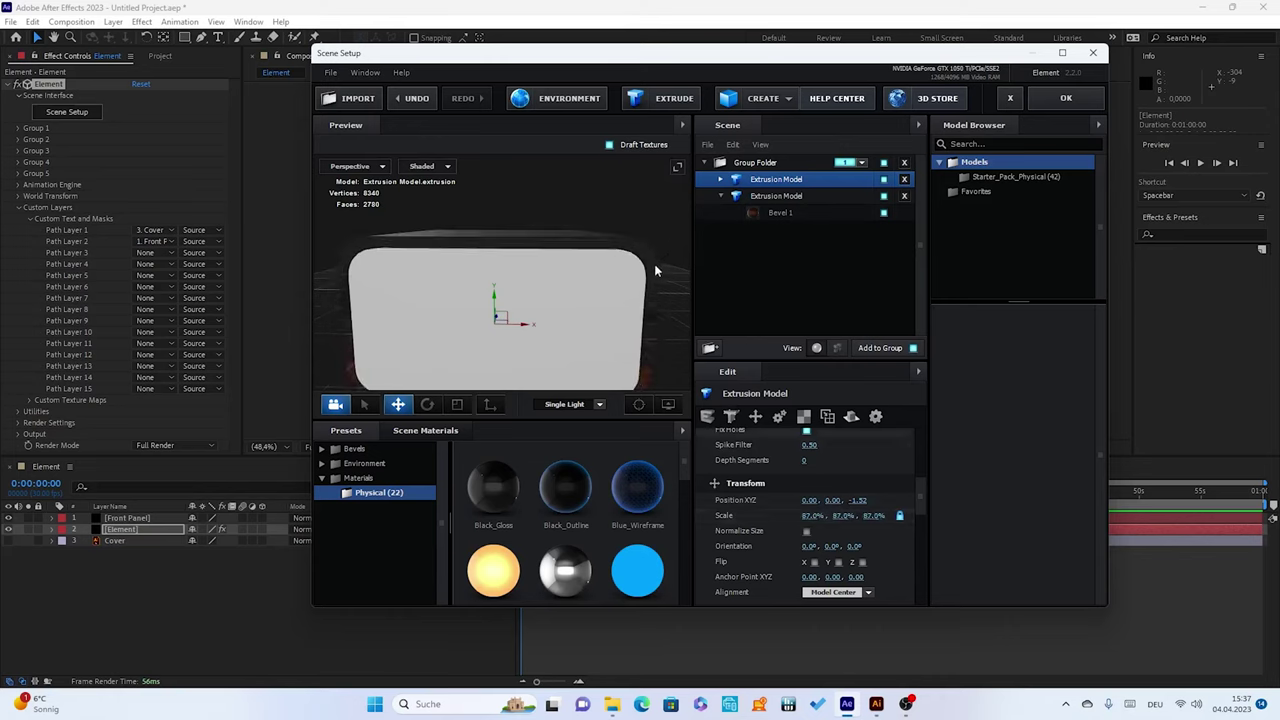
mouse_move(652, 264)
mouse_down()
mouse_move(612, 256)
mouse_move(649, 256)
mouse_up()
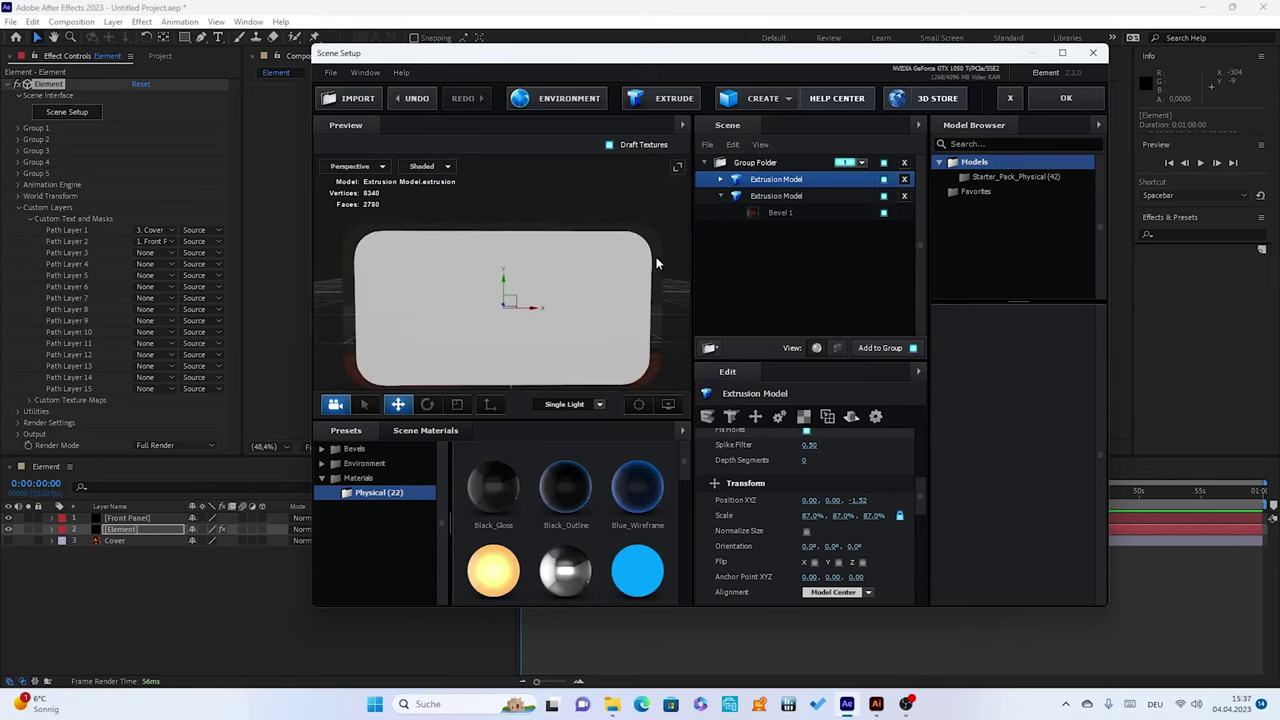
drag(842, 516, 862, 516)
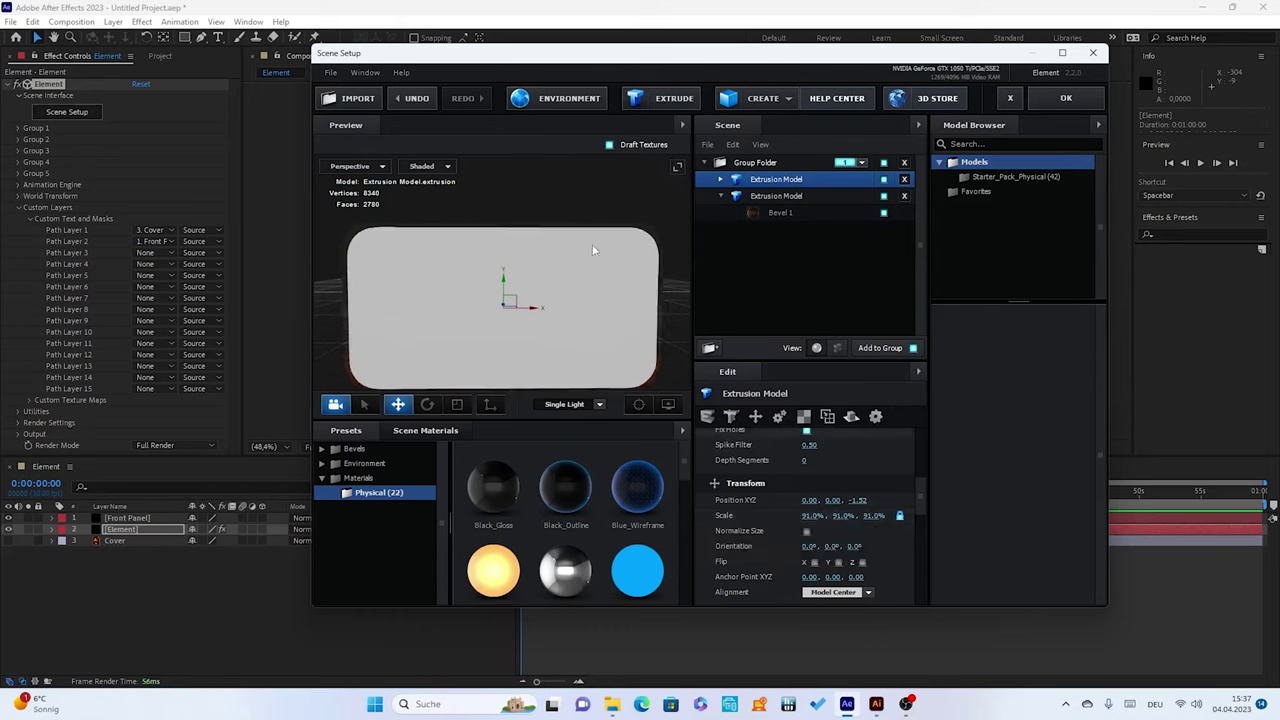
Move the first extrusion model to position 0, -0.04, -1.39
mouse_move(667, 251)
mouse_down()
mouse_move(587, 257)
mouse_move(606, 256)
mouse_up()
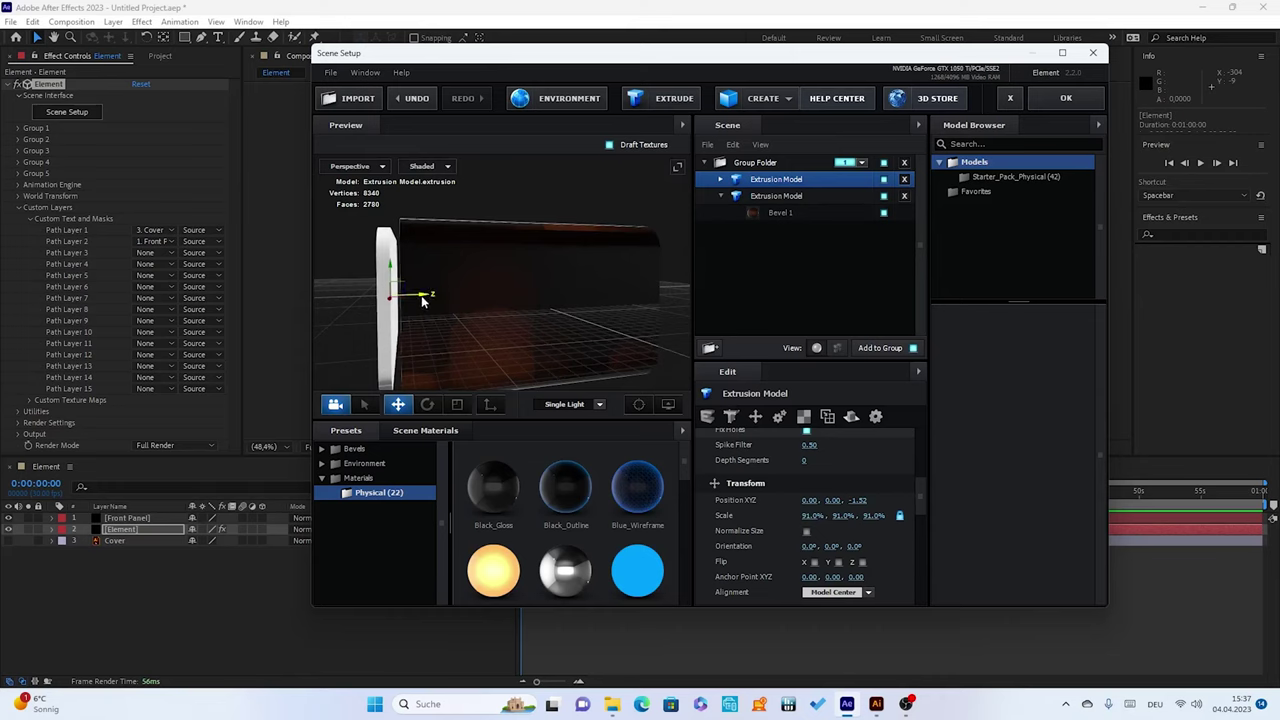
drag(422, 297, 435, 297)
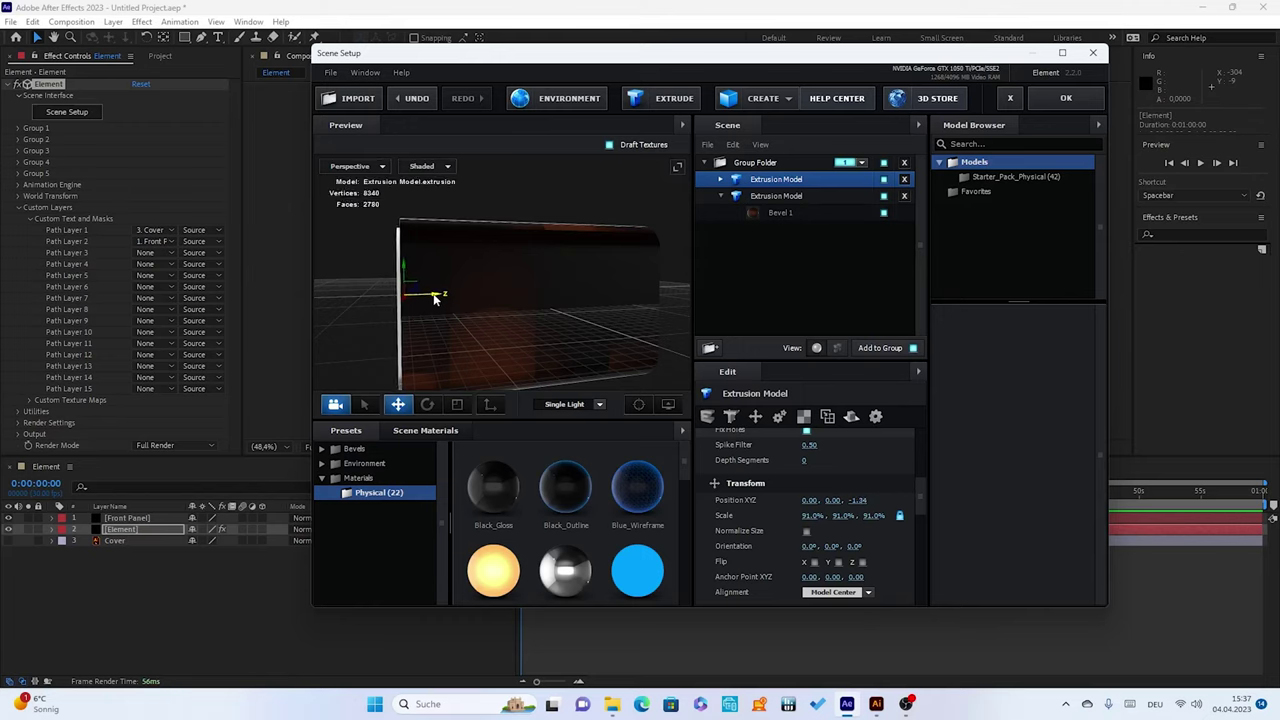
mouse_move(427, 281)
mouse_down()
mouse_move(530, 300)
mouse_move(495, 261)
mouse_move(516, 275)
mouse_up()
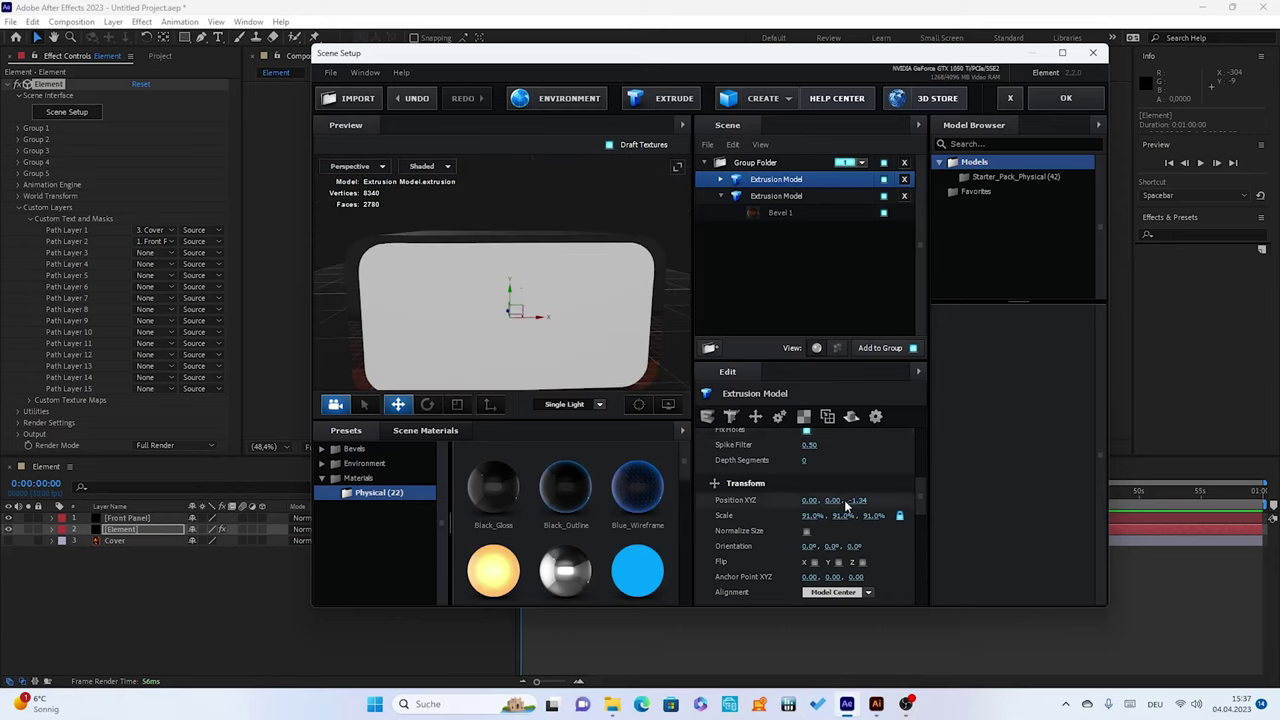
drag(830, 500, 834, 500)
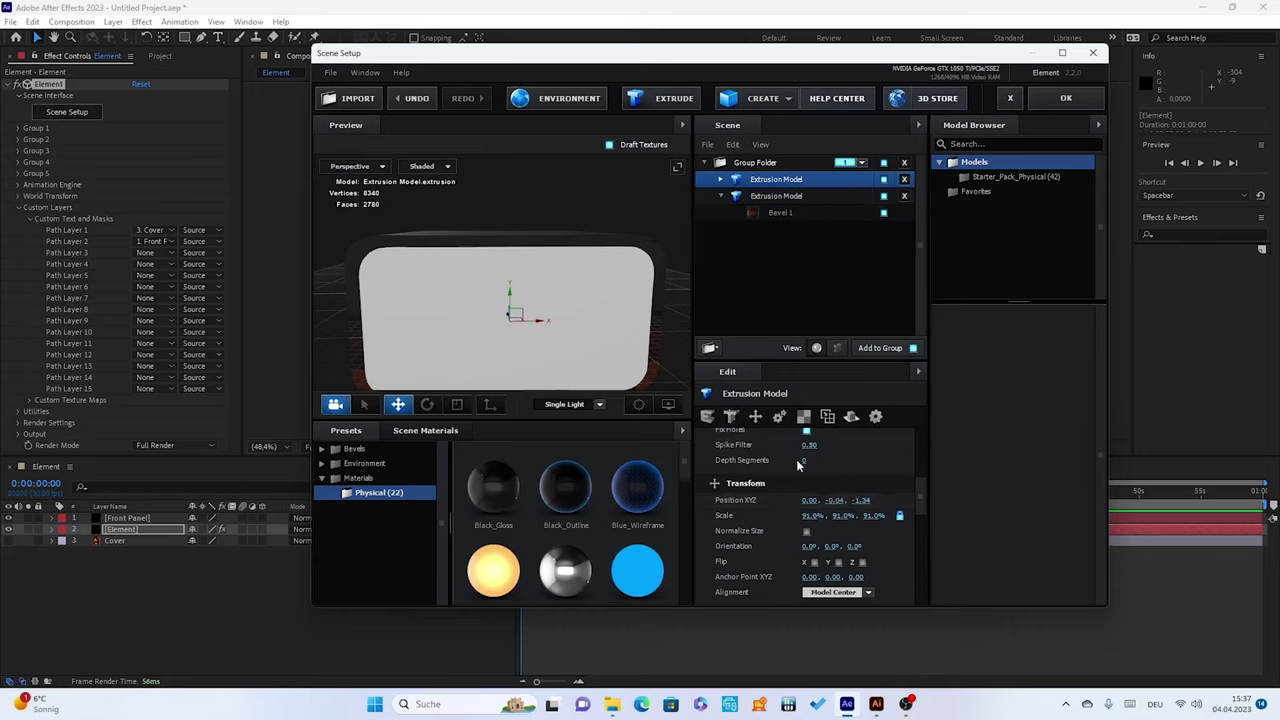
mouse_move(660, 294)
mouse_down()
mouse_move(585, 282)
mouse_move(631, 286)
mouse_up()
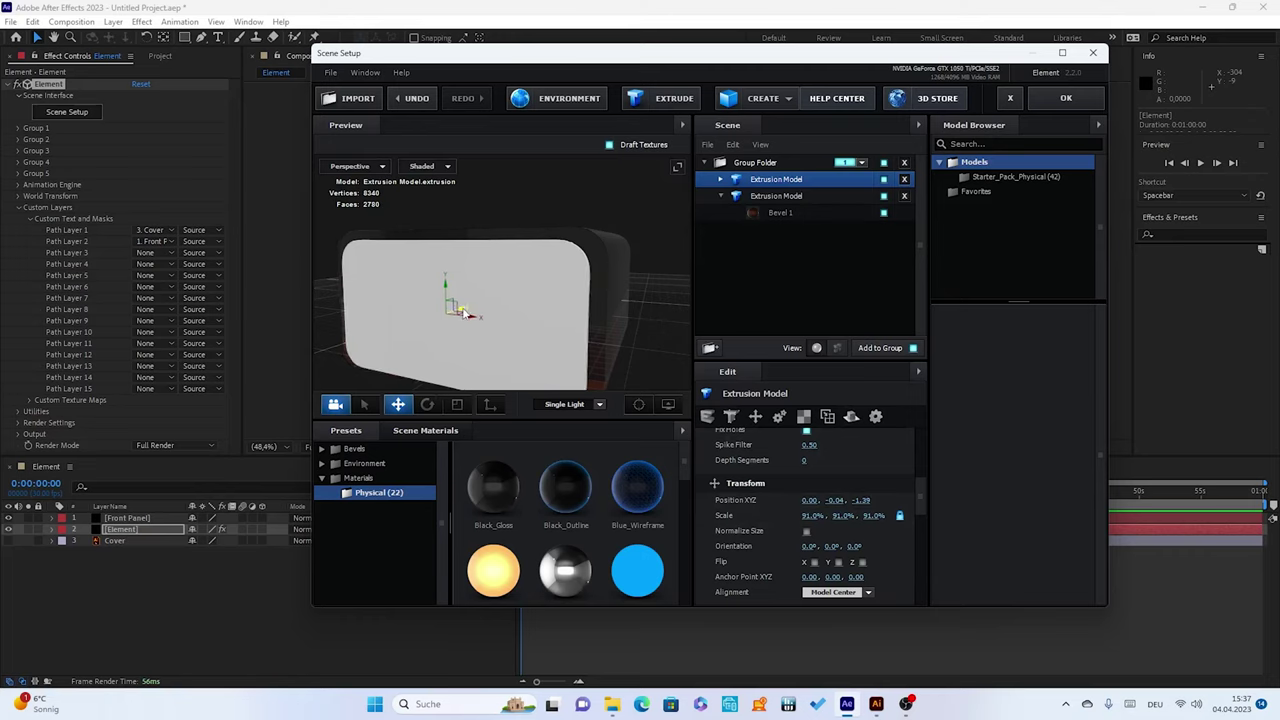
mouse_move(657, 303)
mouse_down()
mouse_move(577, 310)
mouse_move(699, 313)
mouse_up()
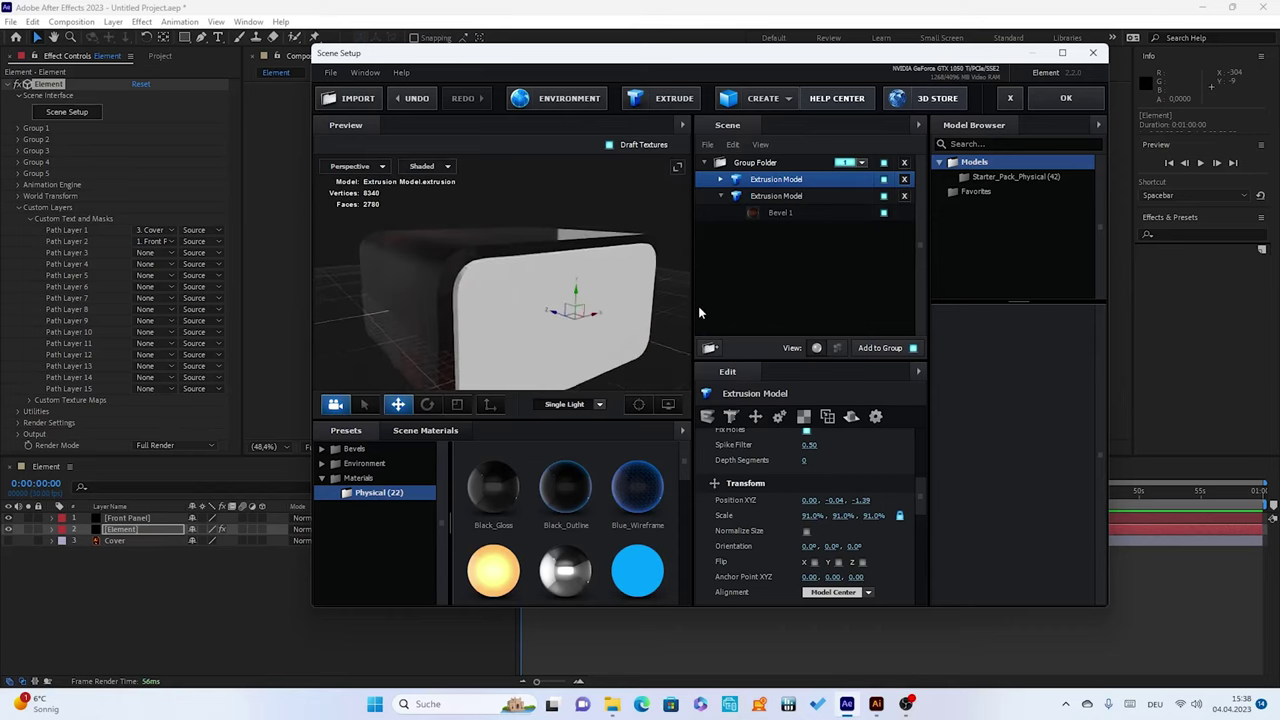
mouse_move(698, 313)
mouse_down()
mouse_move(733, 313)
mouse_move(655, 270)
mouse_move(659, 340)
mouse_move(655, 307)
mouse_up()
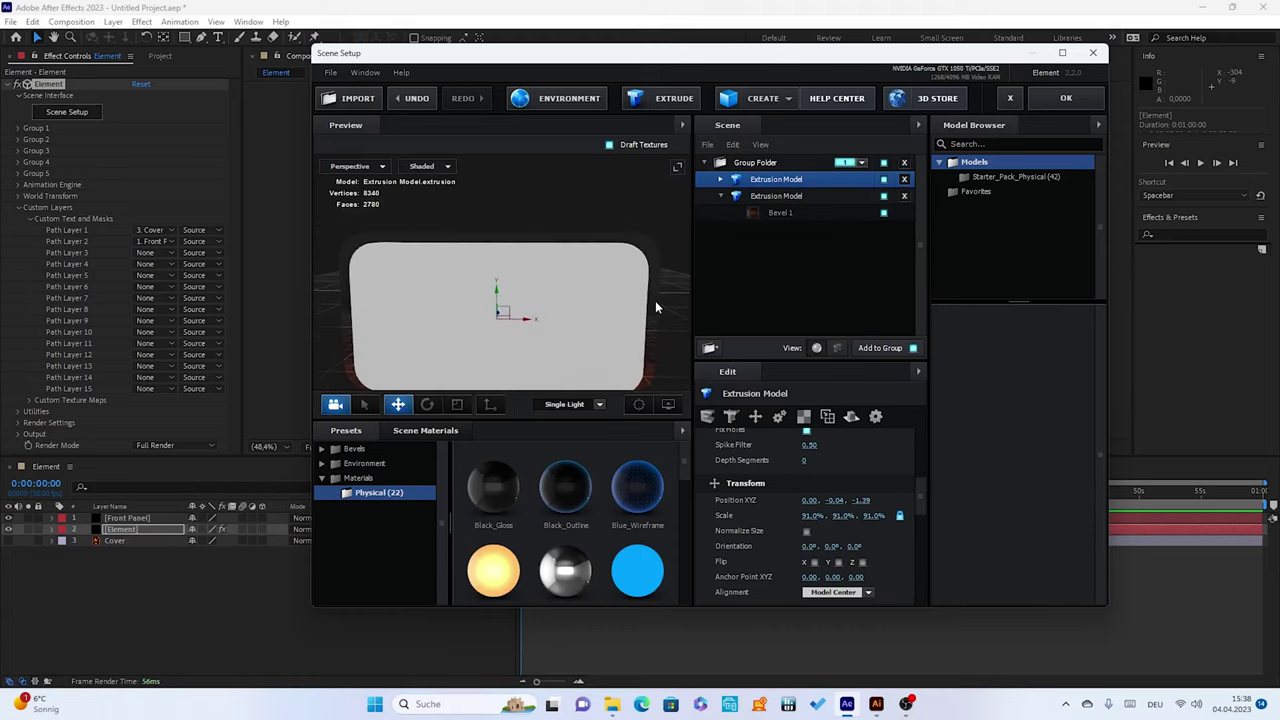
scroll(917, 480, down, 2)
scroll(918, 487, up, 2)
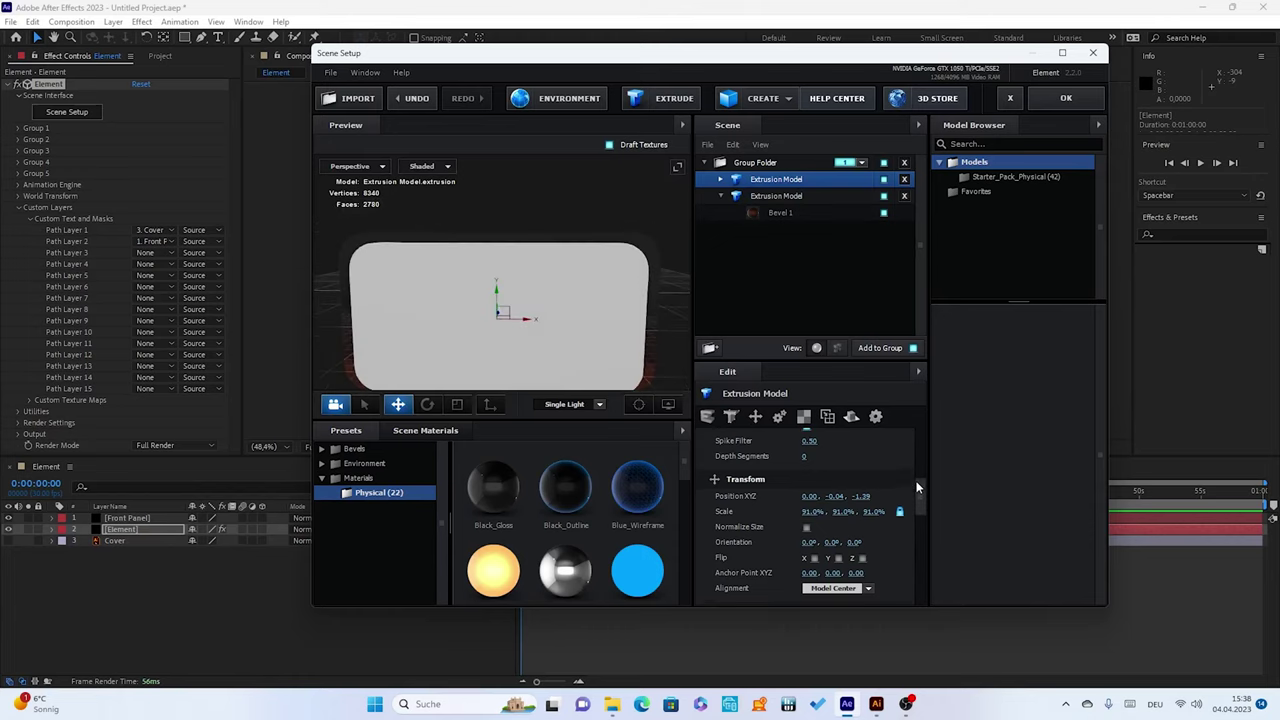
click(719, 180)
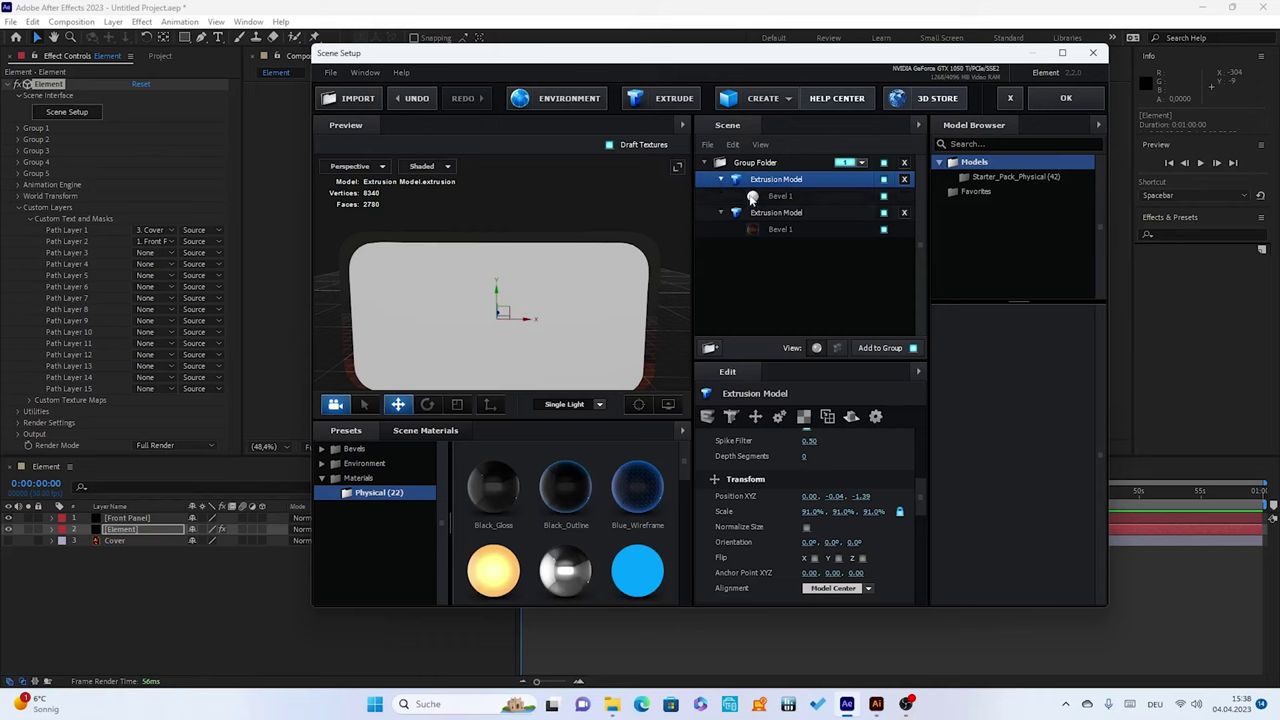
Set the first model's Bevel 1 diffuse colour to dark grey 3A3535
click(779, 196)
drag(922, 478, 922, 503)
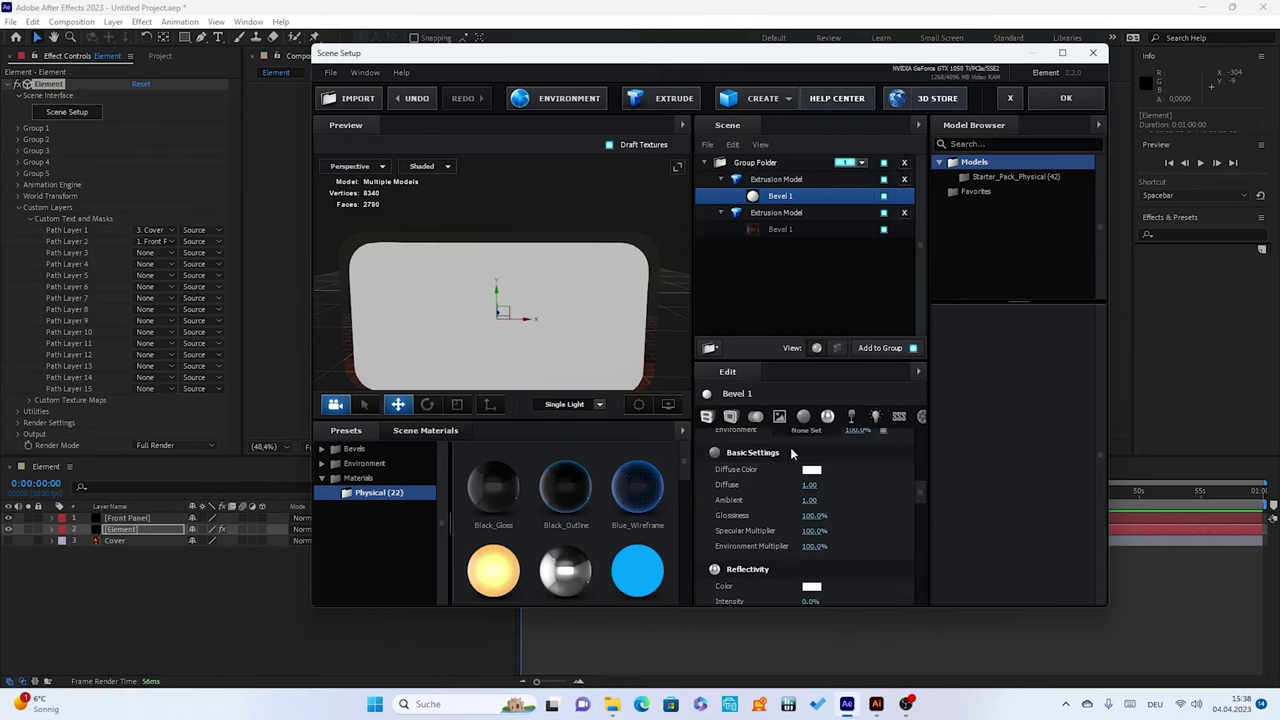
click(810, 470)
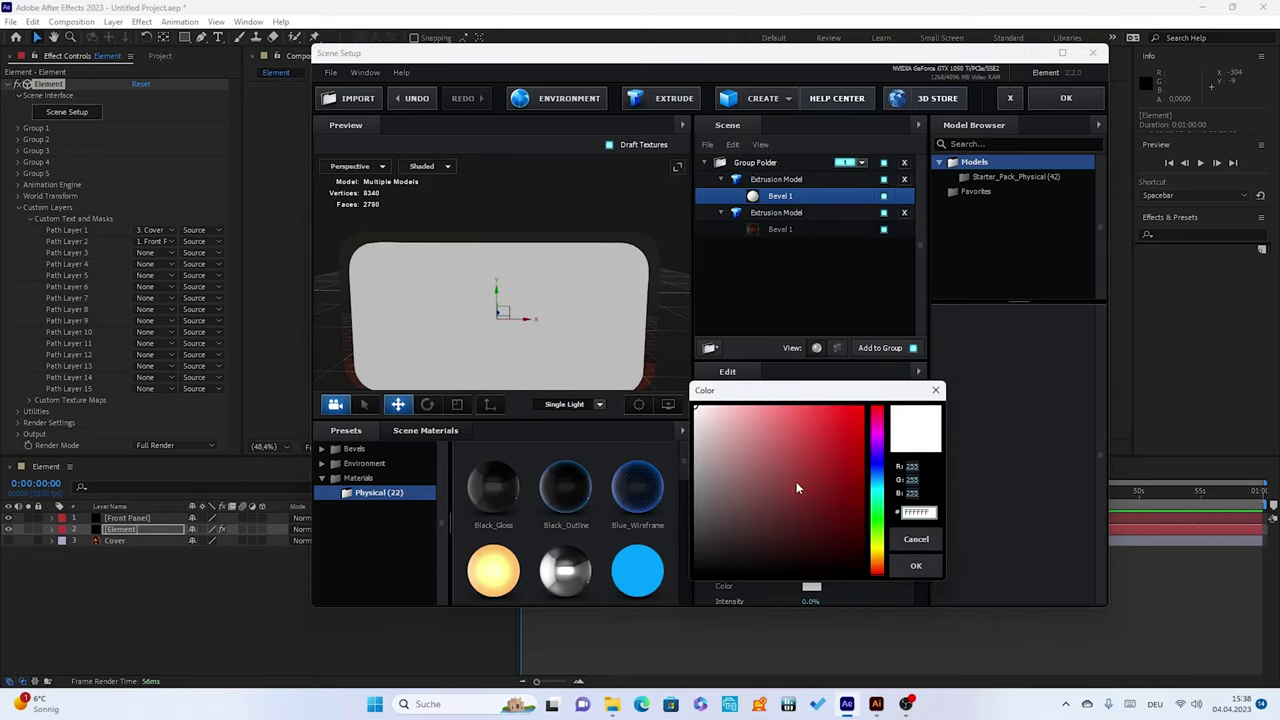
click(699, 571)
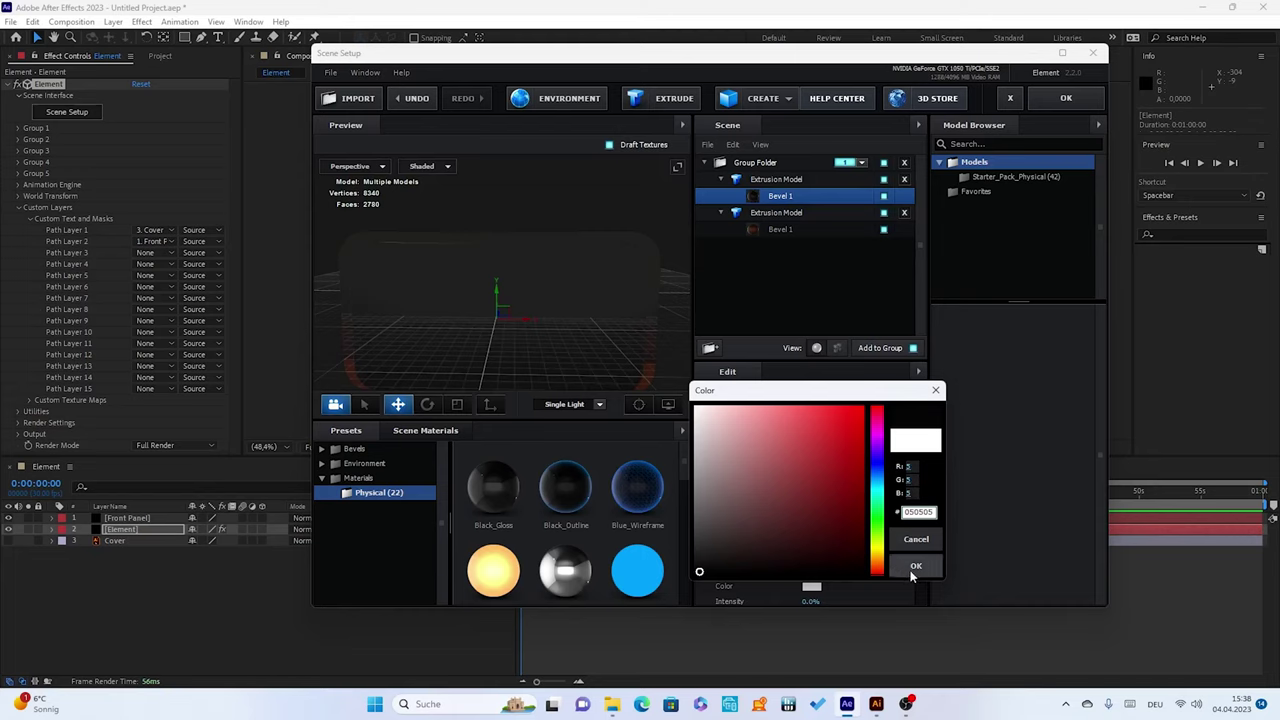
click(708, 535)
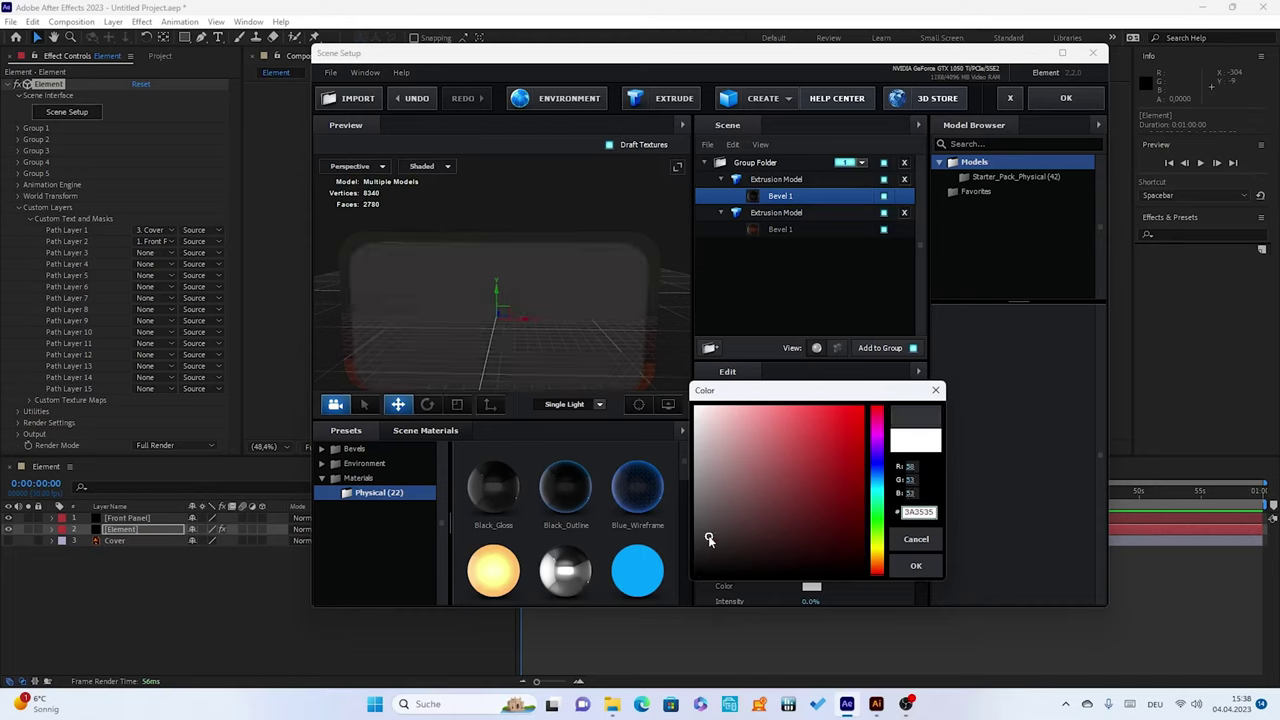
click(916, 566)
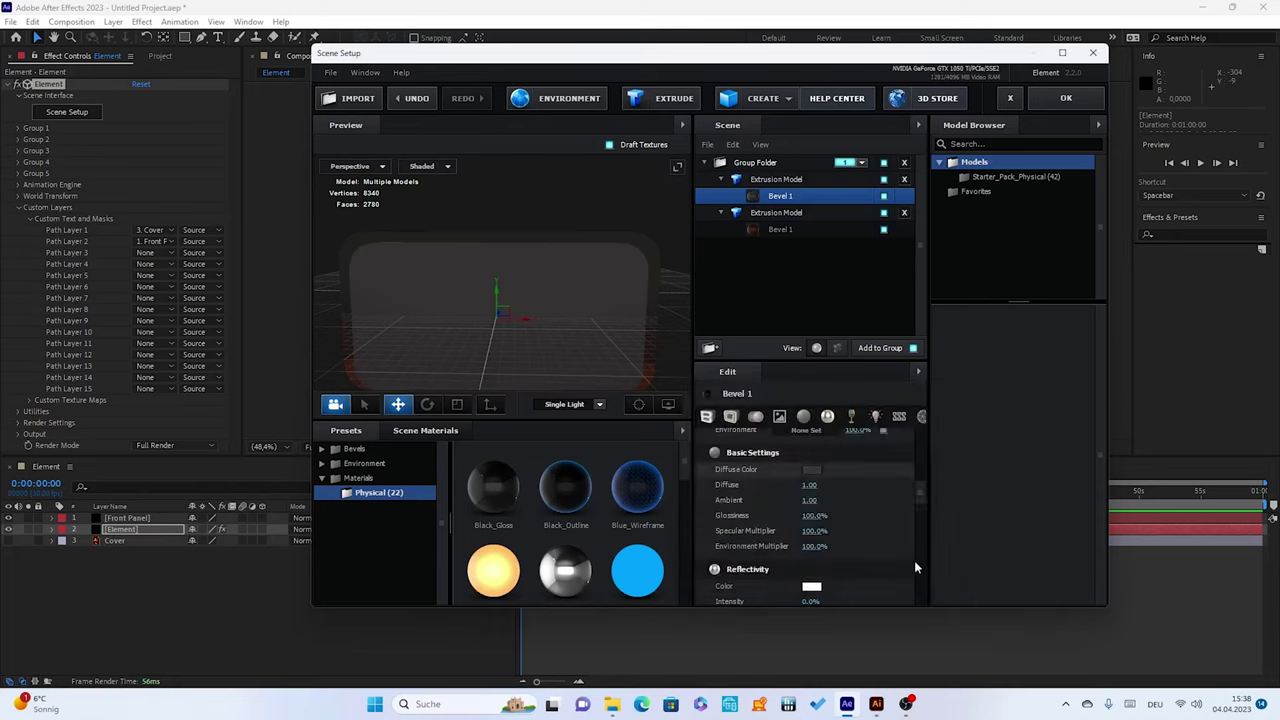
Keep Bevel 1's reflectivity colour white, confirming it in the colour picker
click(755, 162)
mouse_move(504, 302)
mouse_down()
mouse_move(458, 252)
mouse_move(515, 316)
mouse_move(490, 322)
mouse_move(368, 287)
mouse_move(528, 302)
mouse_move(507, 298)
mouse_up()
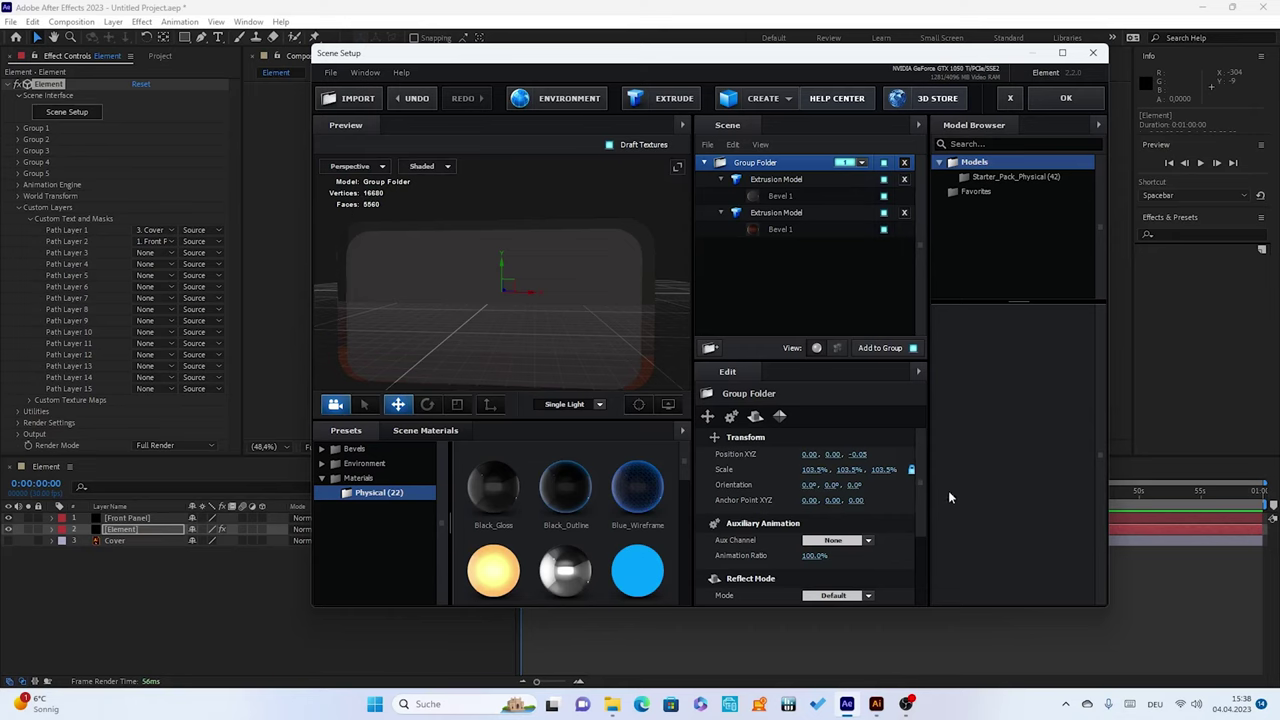
drag(922, 497, 922, 538)
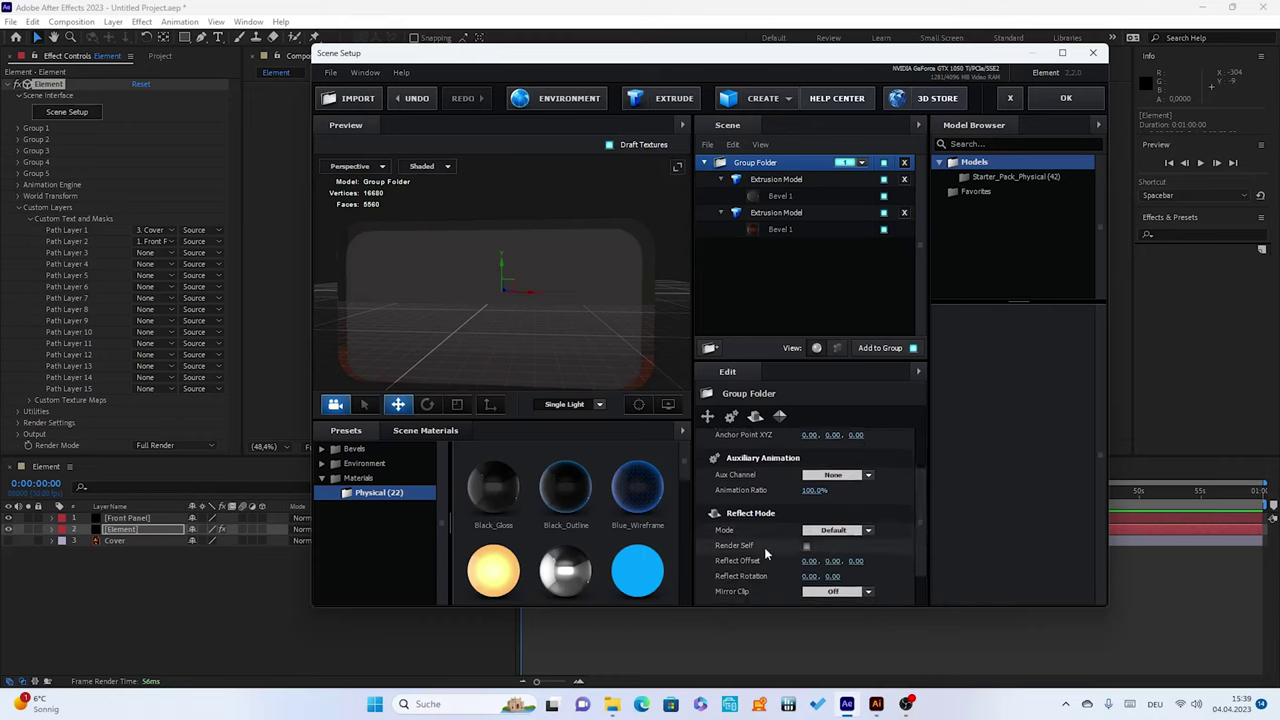
click(756, 197)
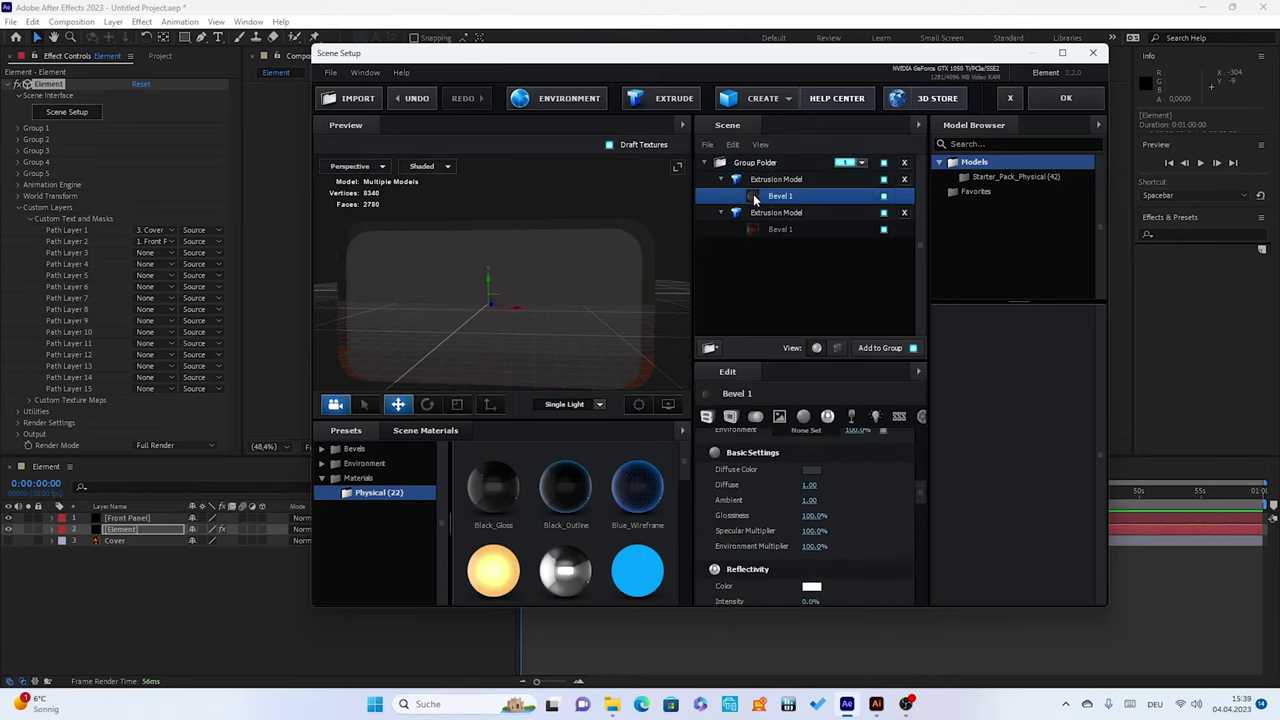
click(808, 587)
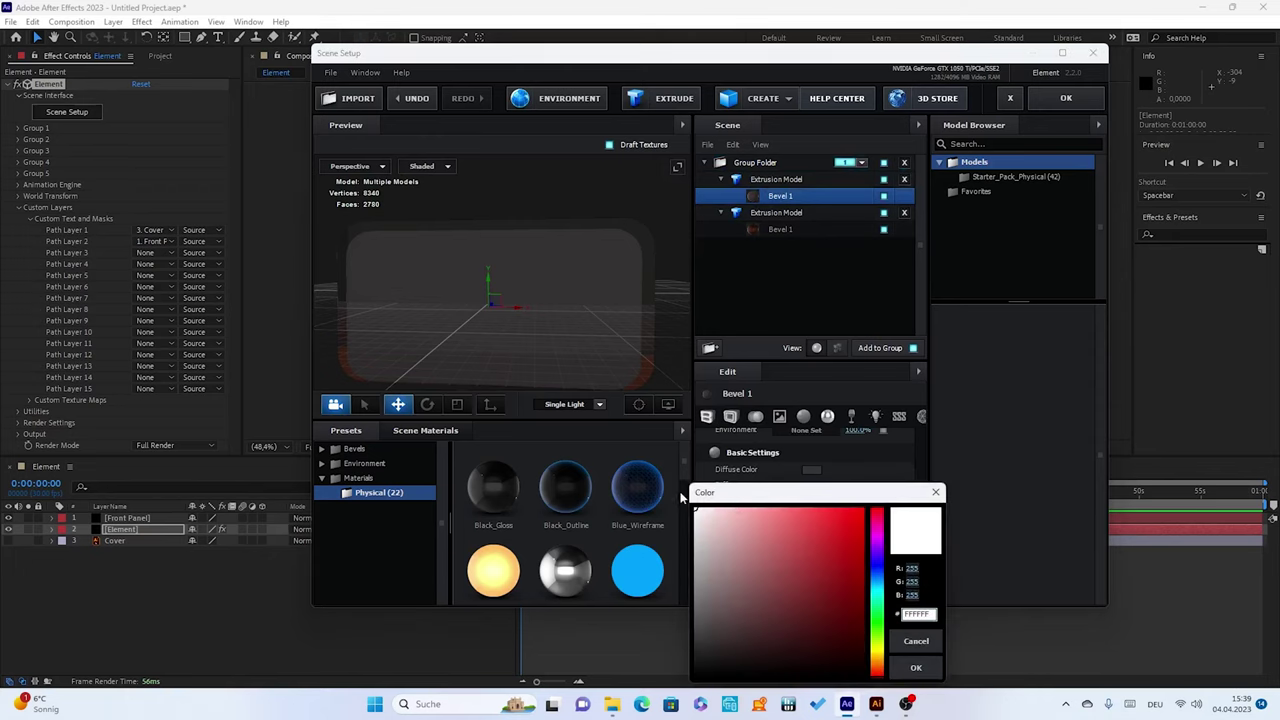
click(917, 666)
Nudge the first Extrusion Model left to X -0.04
mouse_move(589, 382)
mouse_down()
mouse_move(535, 350)
mouse_move(607, 355)
mouse_up()
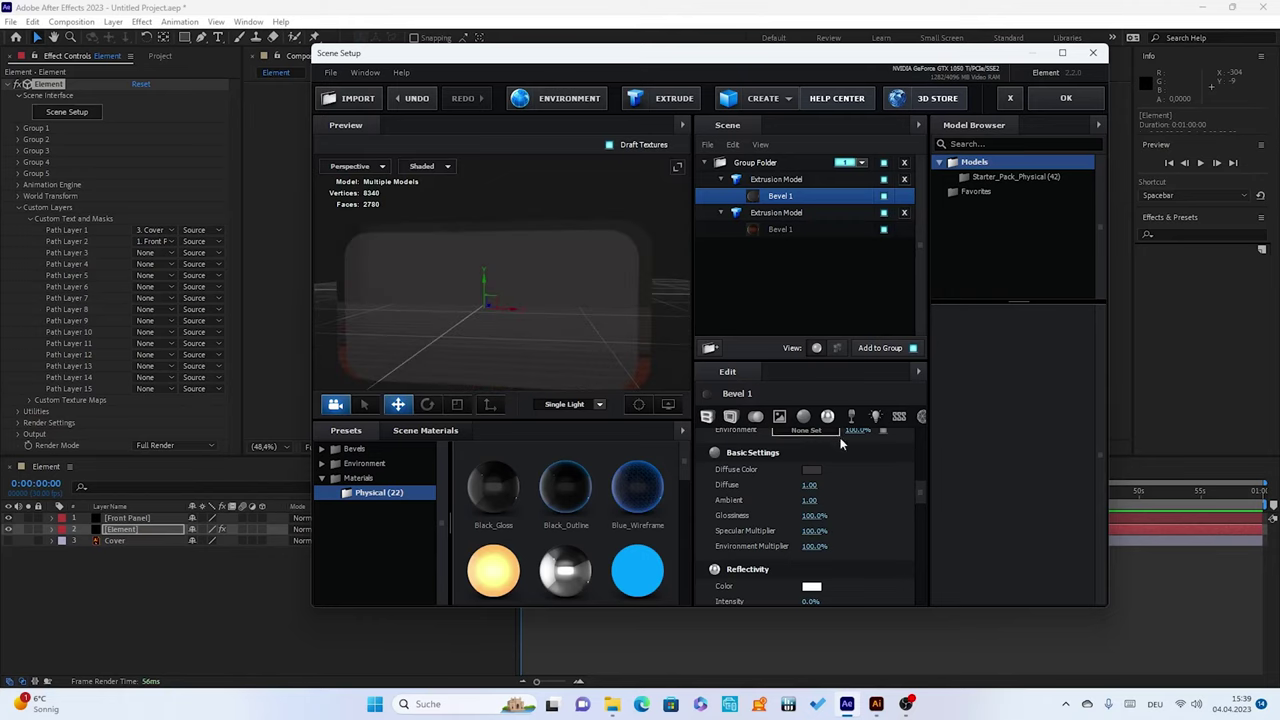
click(721, 180)
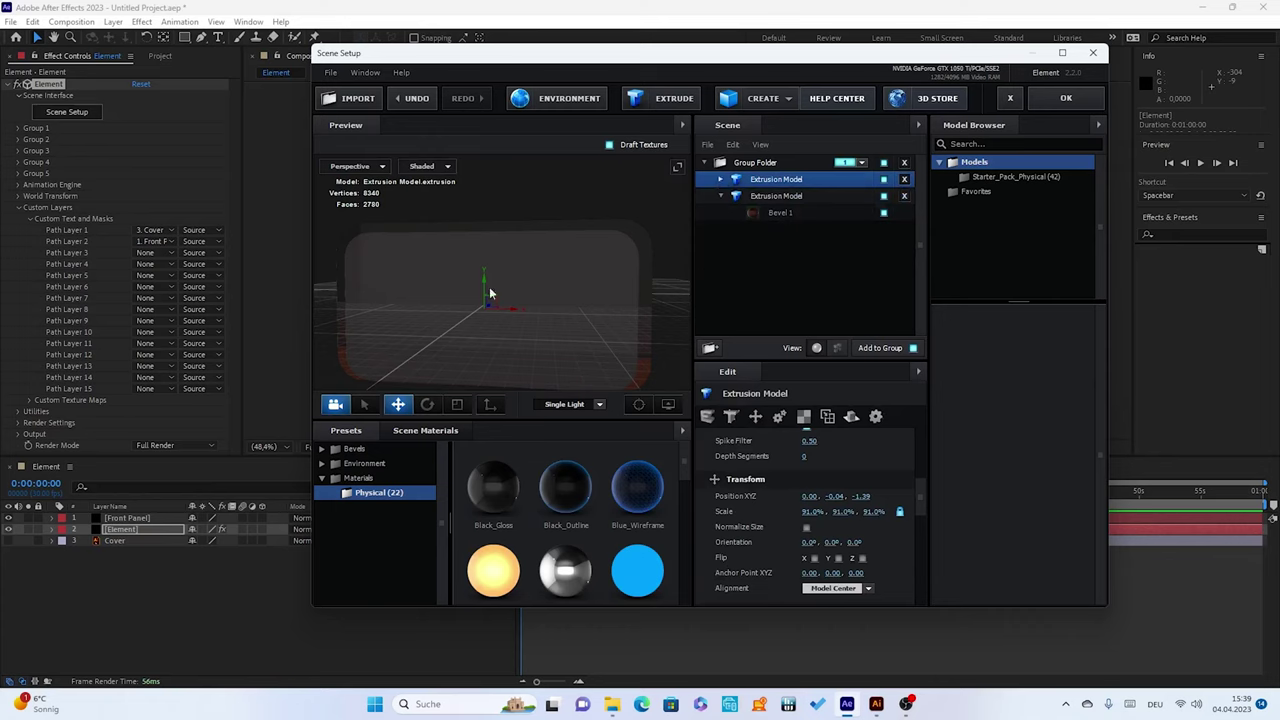
drag(523, 313, 517, 308)
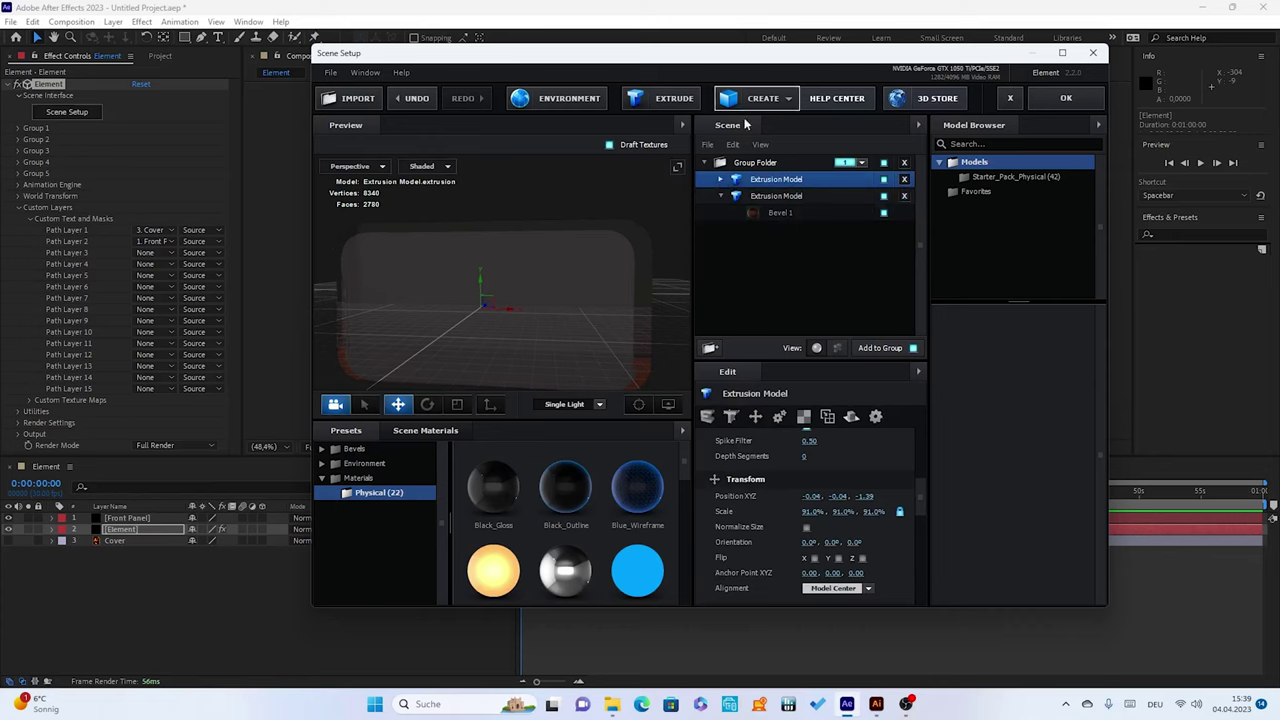
Add a cylinder to the Element scene and move it down to Y -1.00
click(746, 167)
mouse_move(602, 232)
mouse_down()
mouse_move(574, 260)
mouse_move(553, 186)
mouse_move(468, 264)
mouse_move(468, 200)
mouse_up()
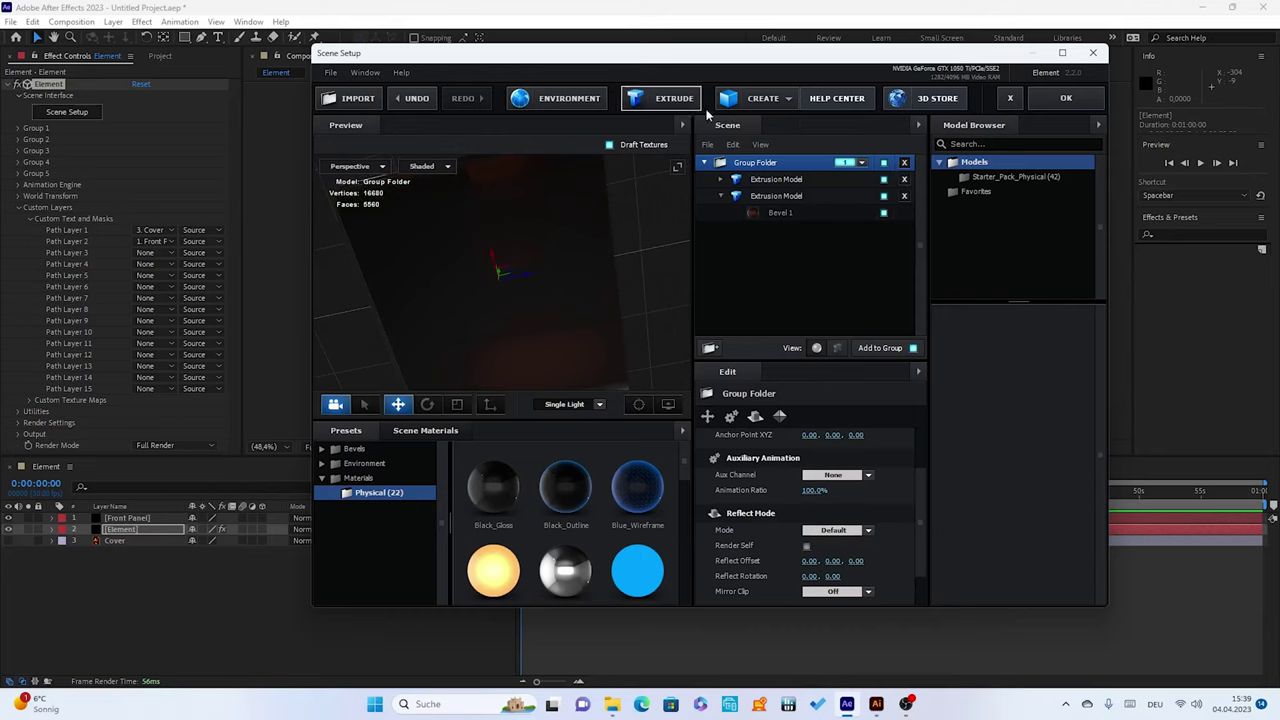
click(785, 100)
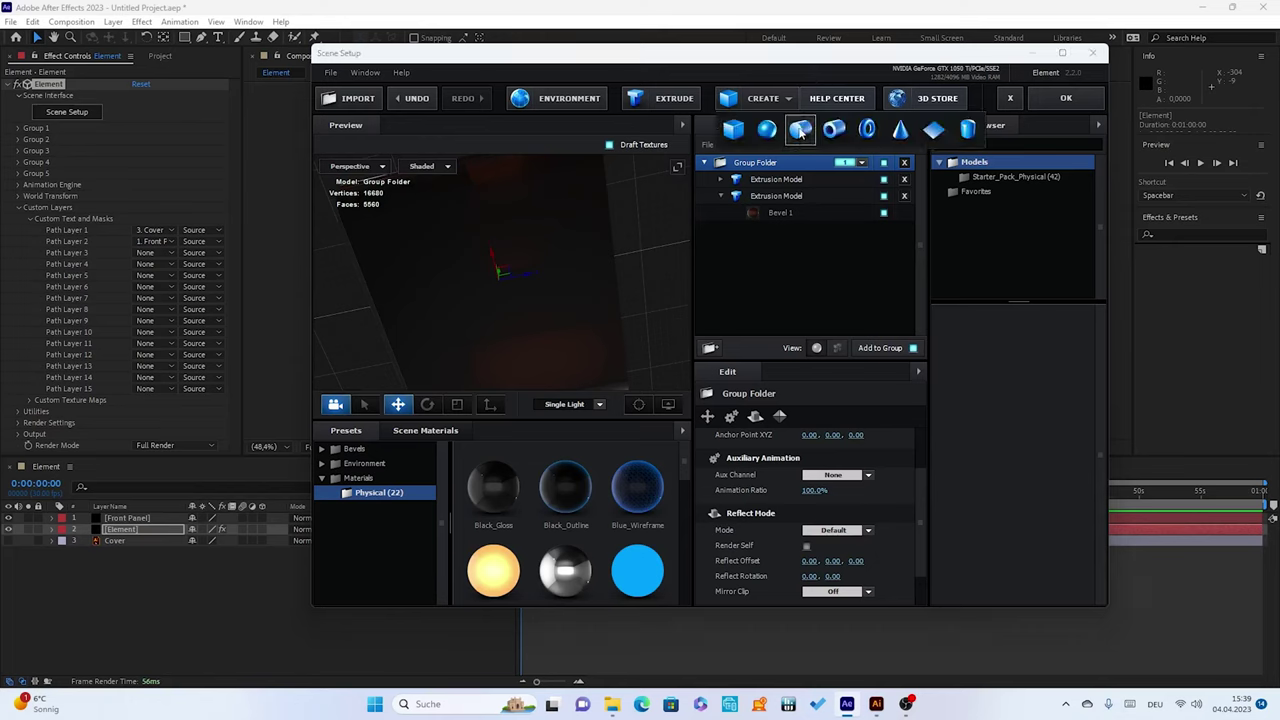
click(800, 131)
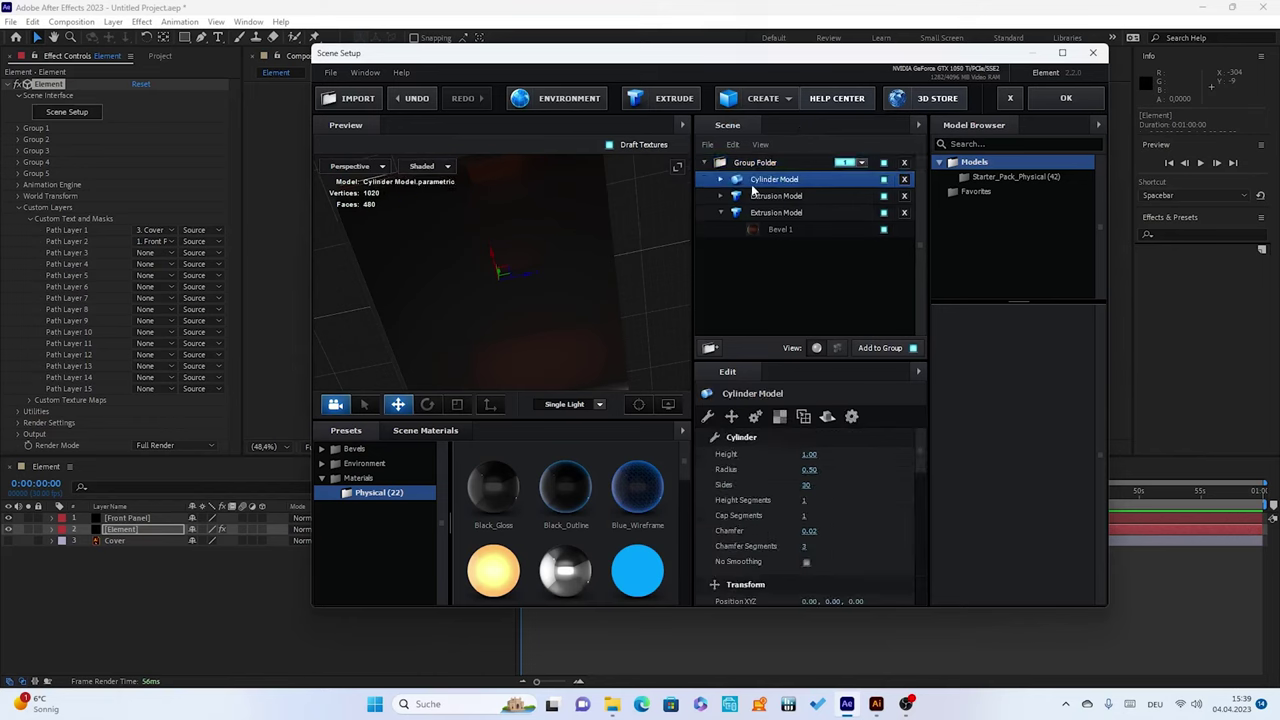
mouse_move(572, 194)
mouse_down()
mouse_move(563, 253)
mouse_move(588, 270)
mouse_move(538, 248)
mouse_up()
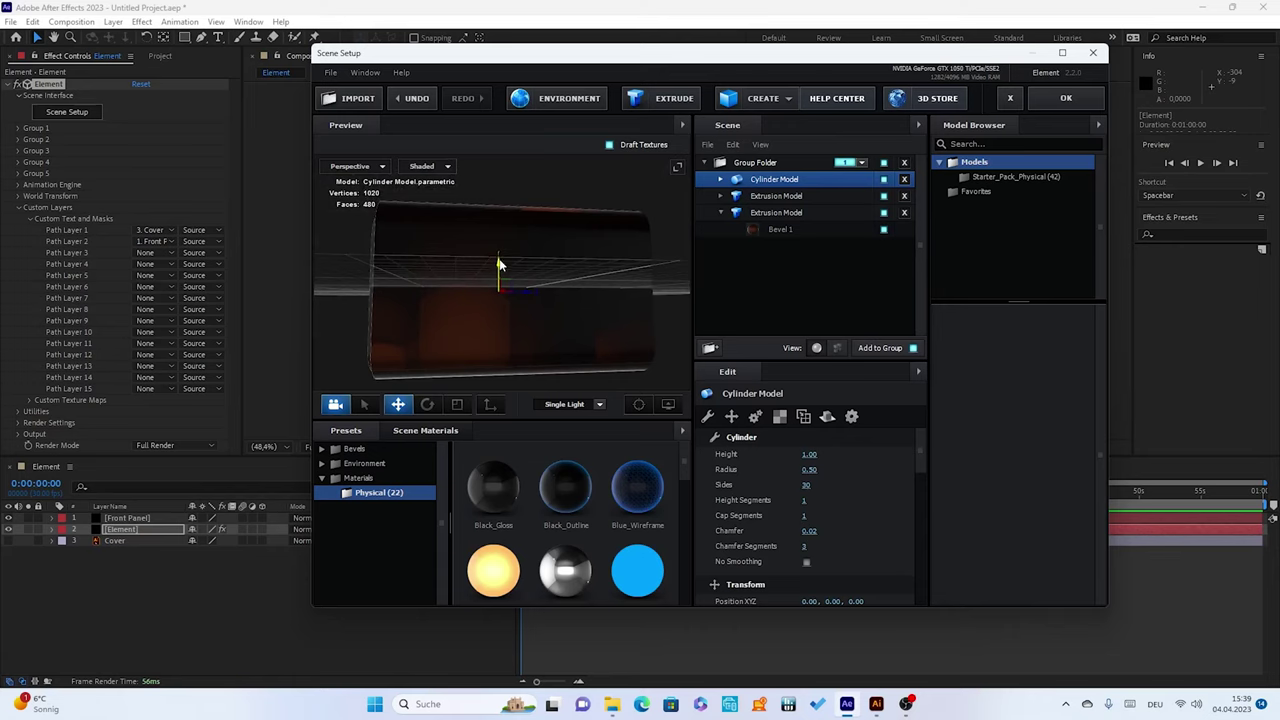
drag(500, 265, 511, 337)
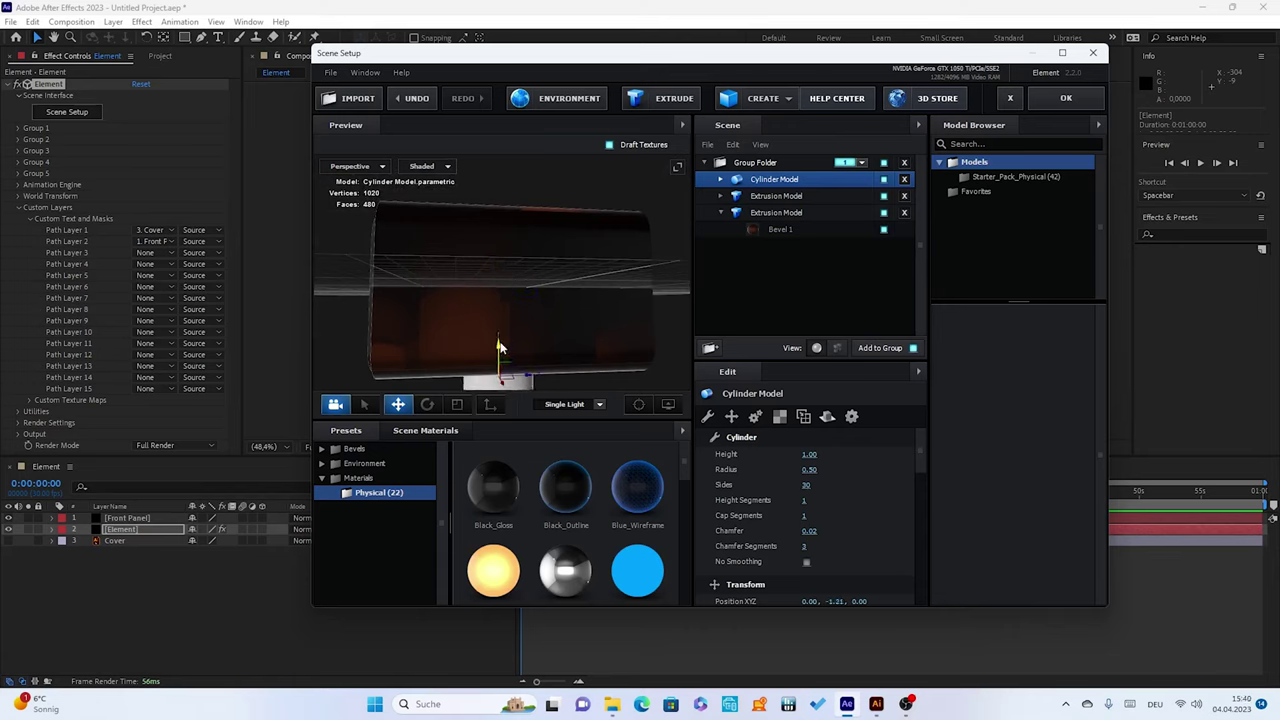
Enlarge the whole model group slightly, to 103.5%
click(739, 162)
drag(665, 255, 581, 272)
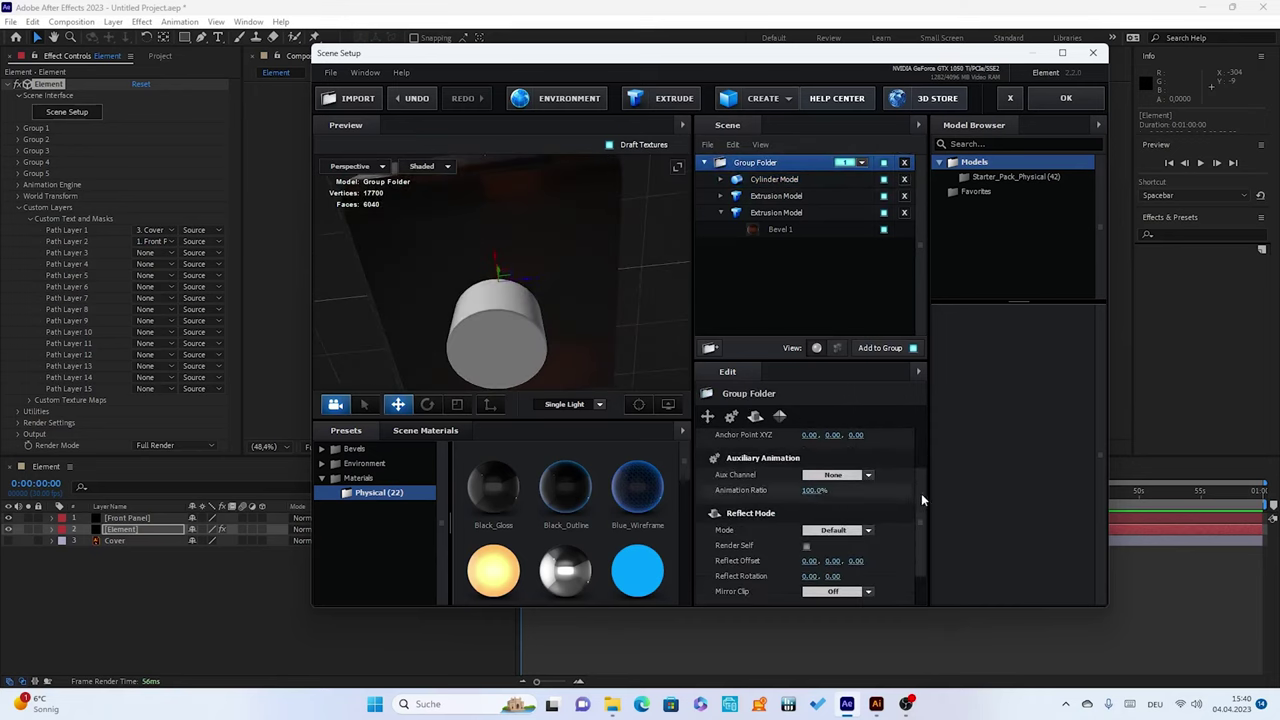
drag(921, 493, 922, 457)
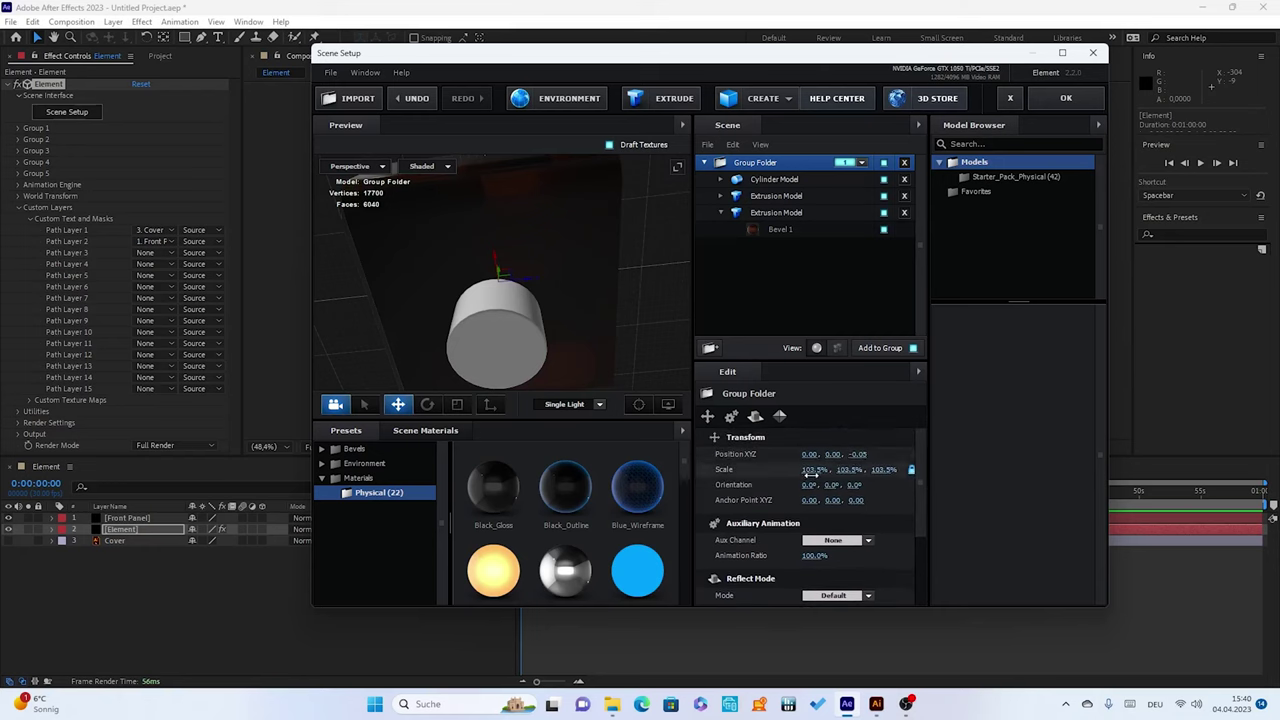
drag(812, 469, 817, 470)
Scale the cylinder to 25% and move it under a box corner at 1.06, -1.00, -1.01
click(768, 179)
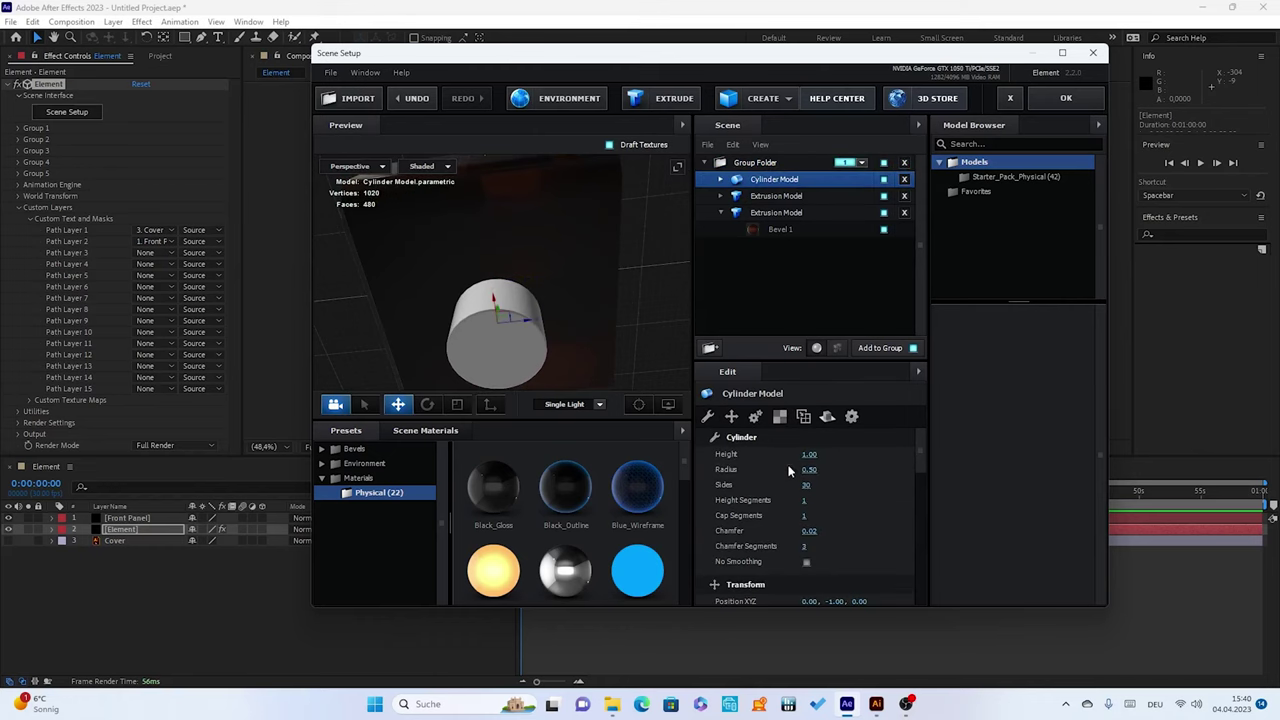
scroll(873, 471, down, 3)
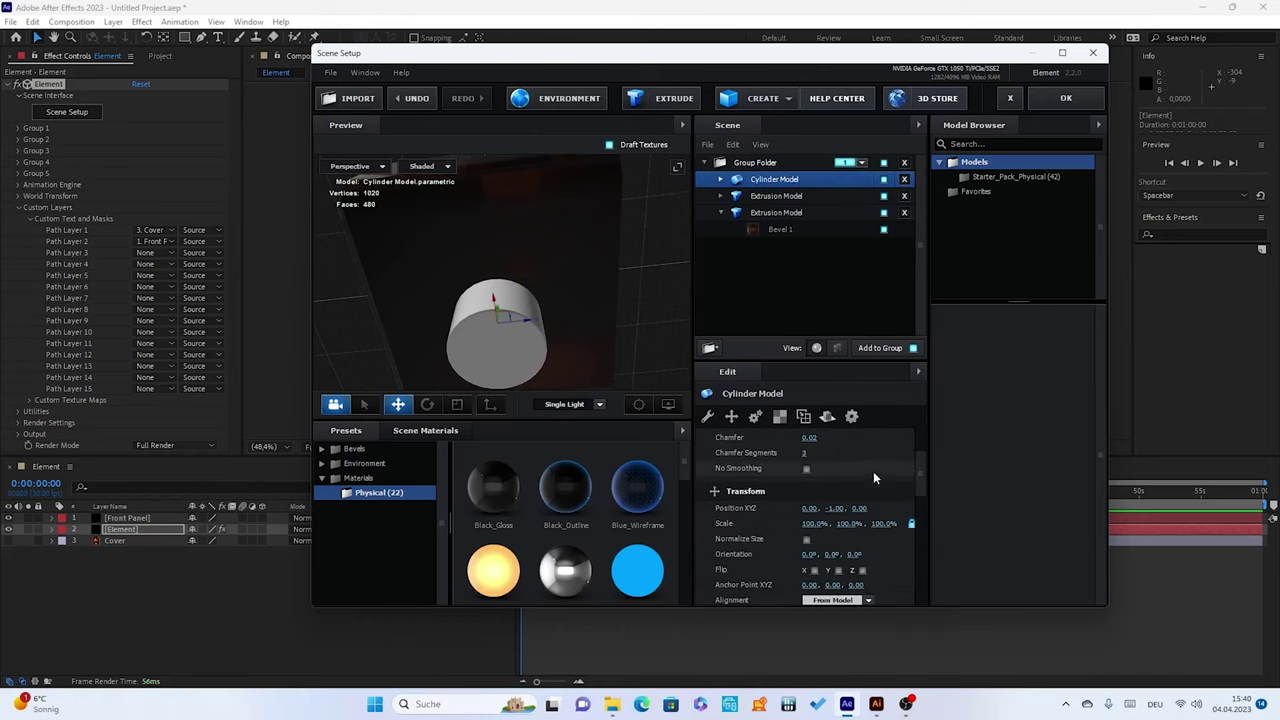
drag(846, 524, 741, 523)
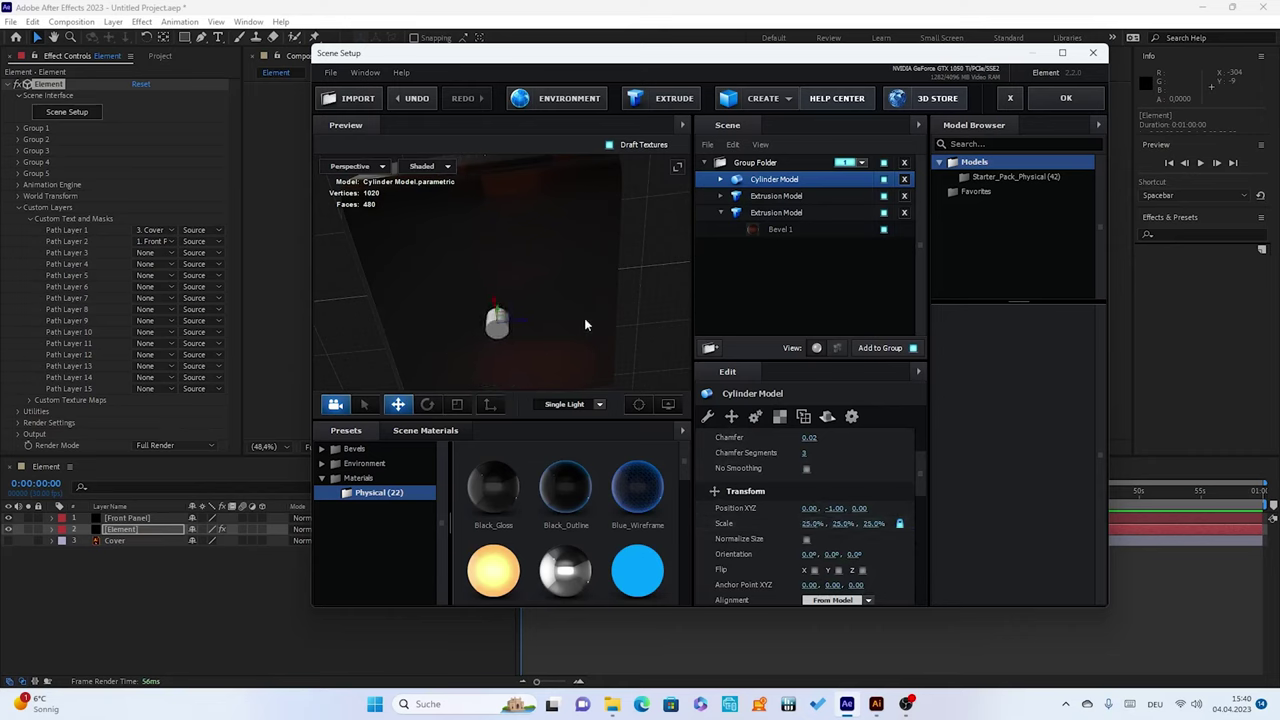
drag(493, 298, 479, 206)
drag(492, 237, 414, 237)
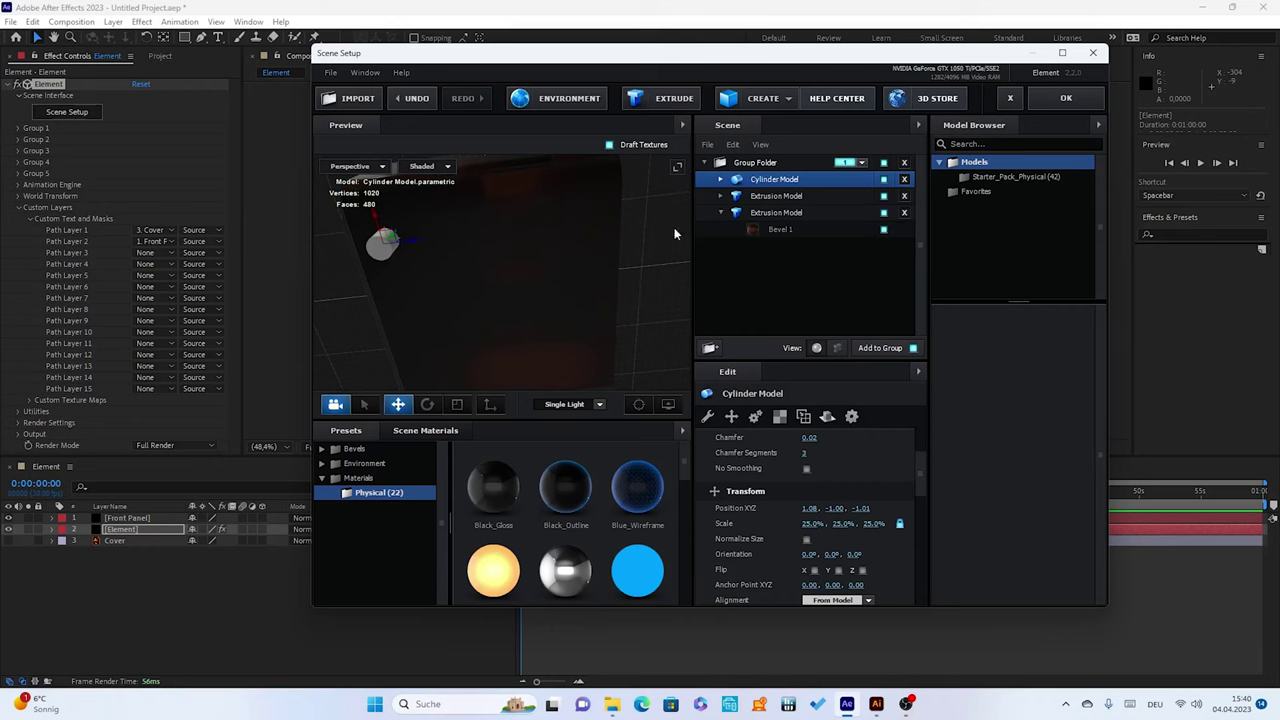
click(781, 162)
drag(509, 186, 672, 268)
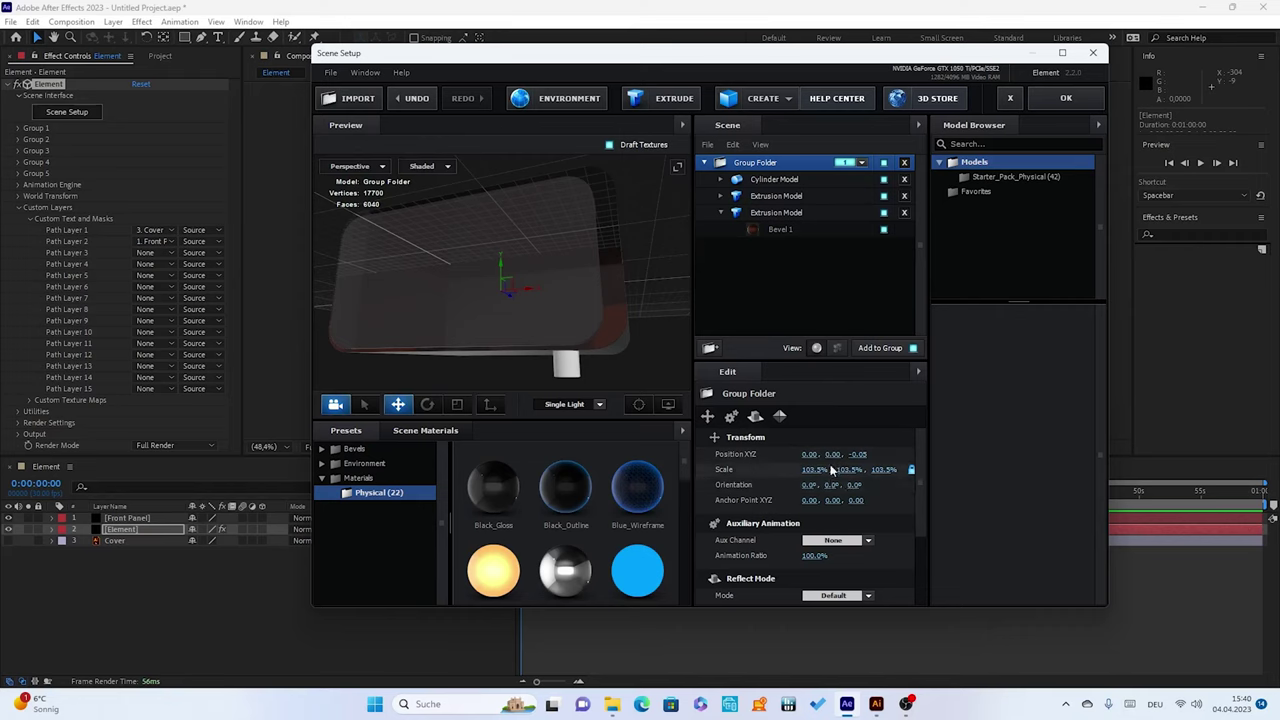
Raise the cylinder foot to Y -0.91
click(760, 179)
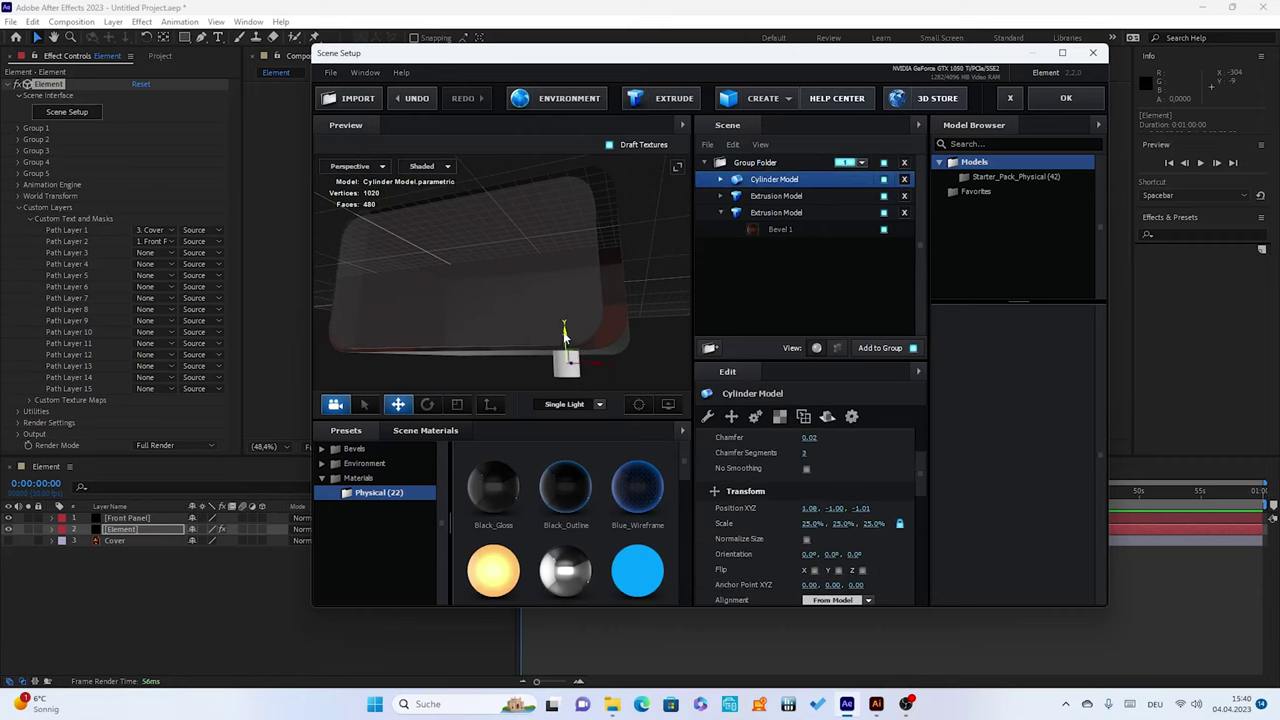
drag(565, 333, 564, 322)
mouse_move(517, 357)
mouse_down()
mouse_move(530, 303)
mouse_move(449, 347)
mouse_move(552, 365)
mouse_move(450, 298)
mouse_up()
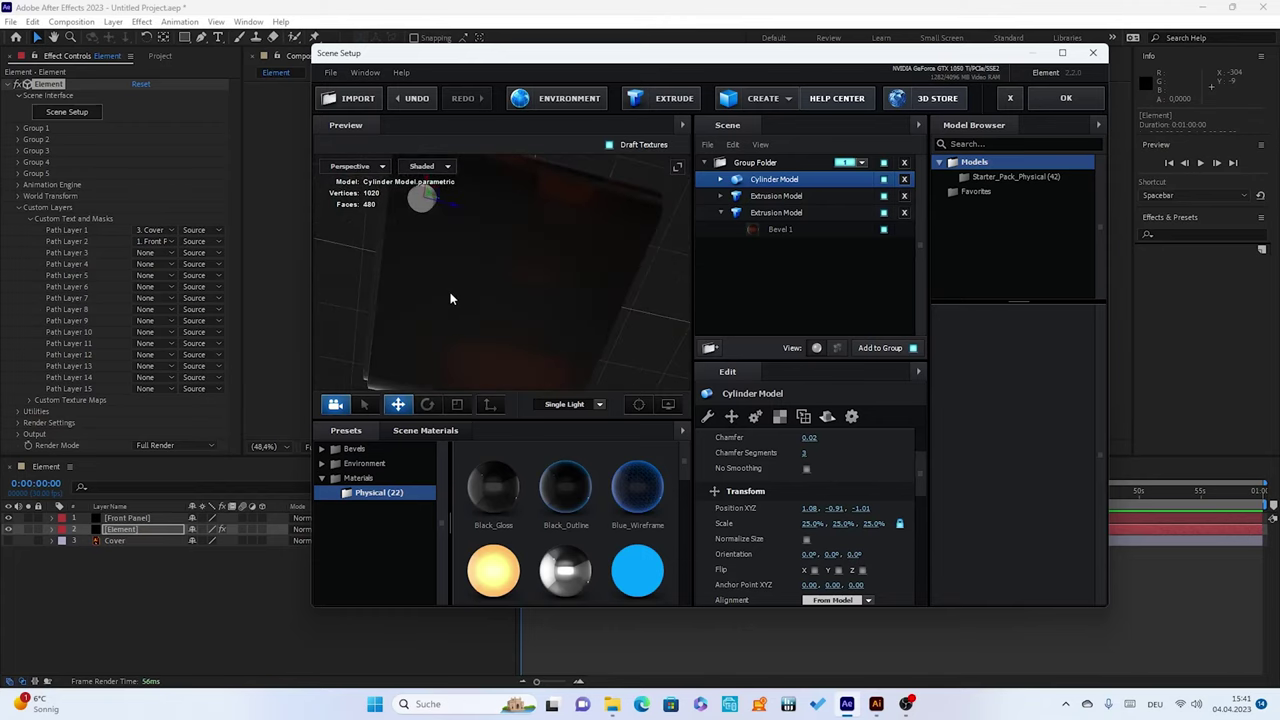
click(721, 213)
click(776, 178)
Duplicate the cylinder and move the copy to X -1.14 under another corner
key(ctrl+d)
drag(580, 220, 565, 226)
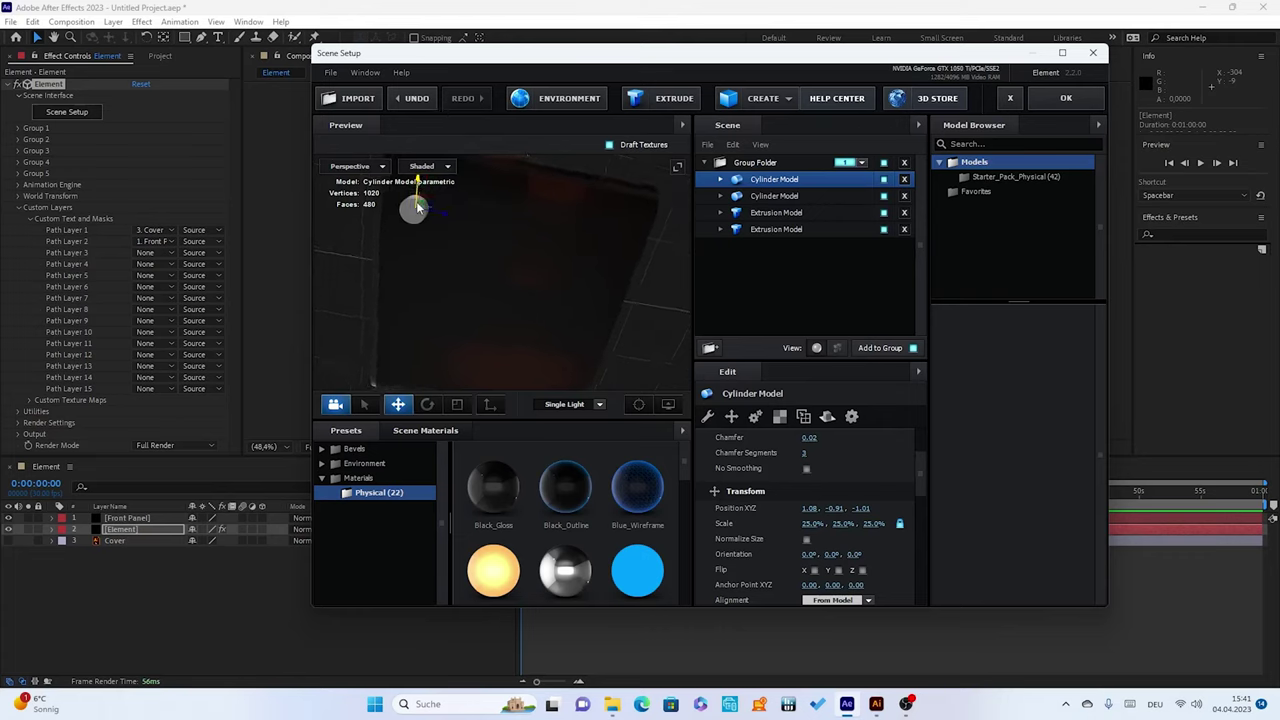
drag(417, 189, 377, 362)
mouse_move(480, 331)
mouse_down()
mouse_move(542, 253)
mouse_move(571, 249)
mouse_move(586, 300)
mouse_up()
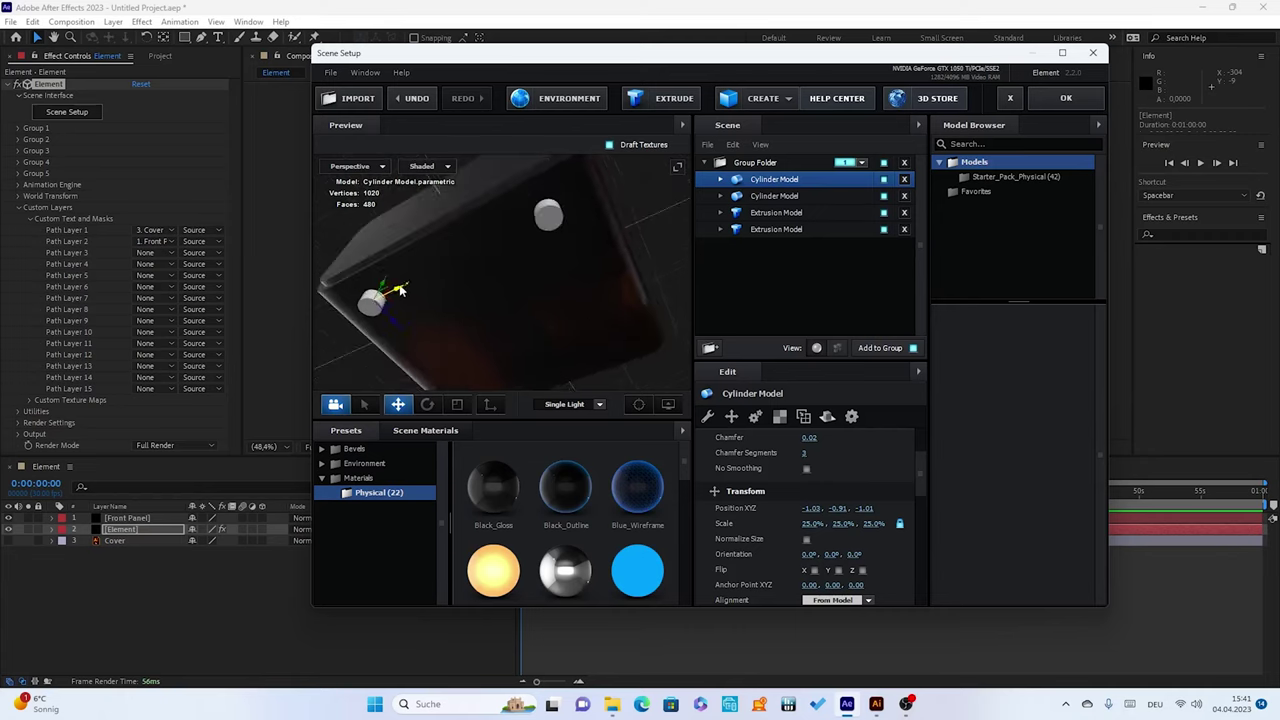
drag(398, 291, 388, 294)
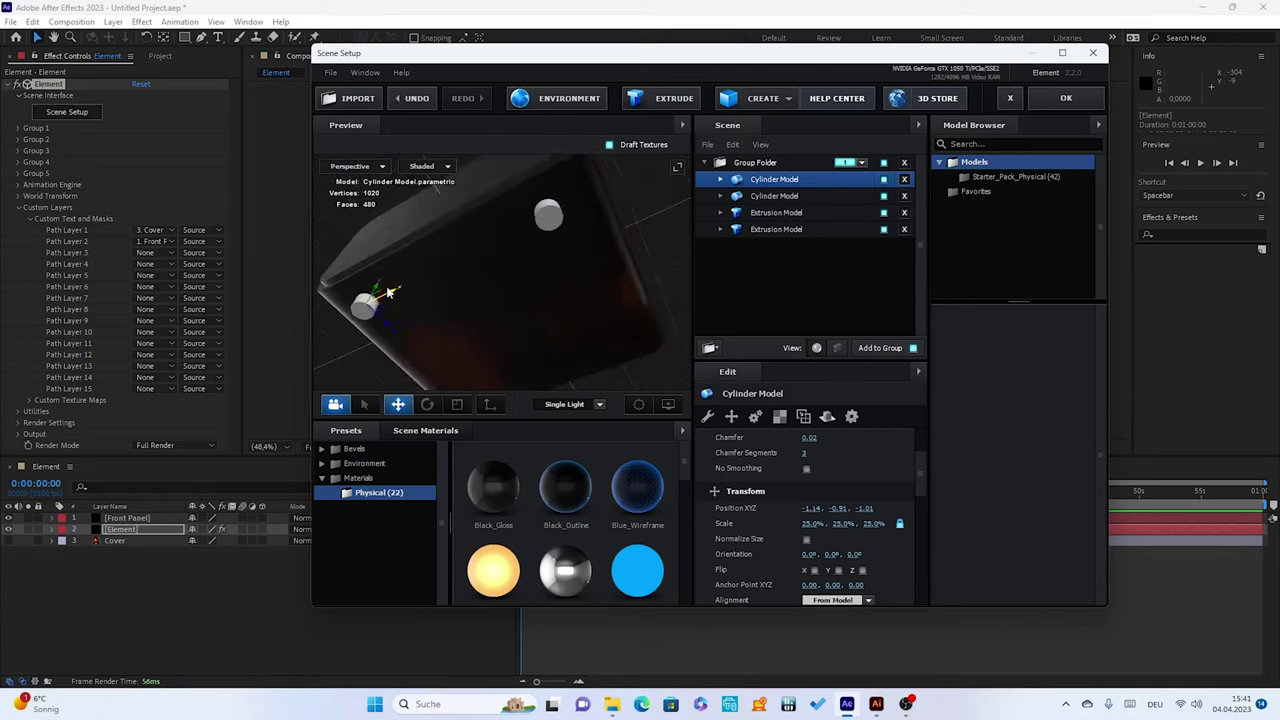
mouse_move(491, 266)
mouse_down()
mouse_move(489, 248)
mouse_move(549, 288)
mouse_move(549, 270)
mouse_up()
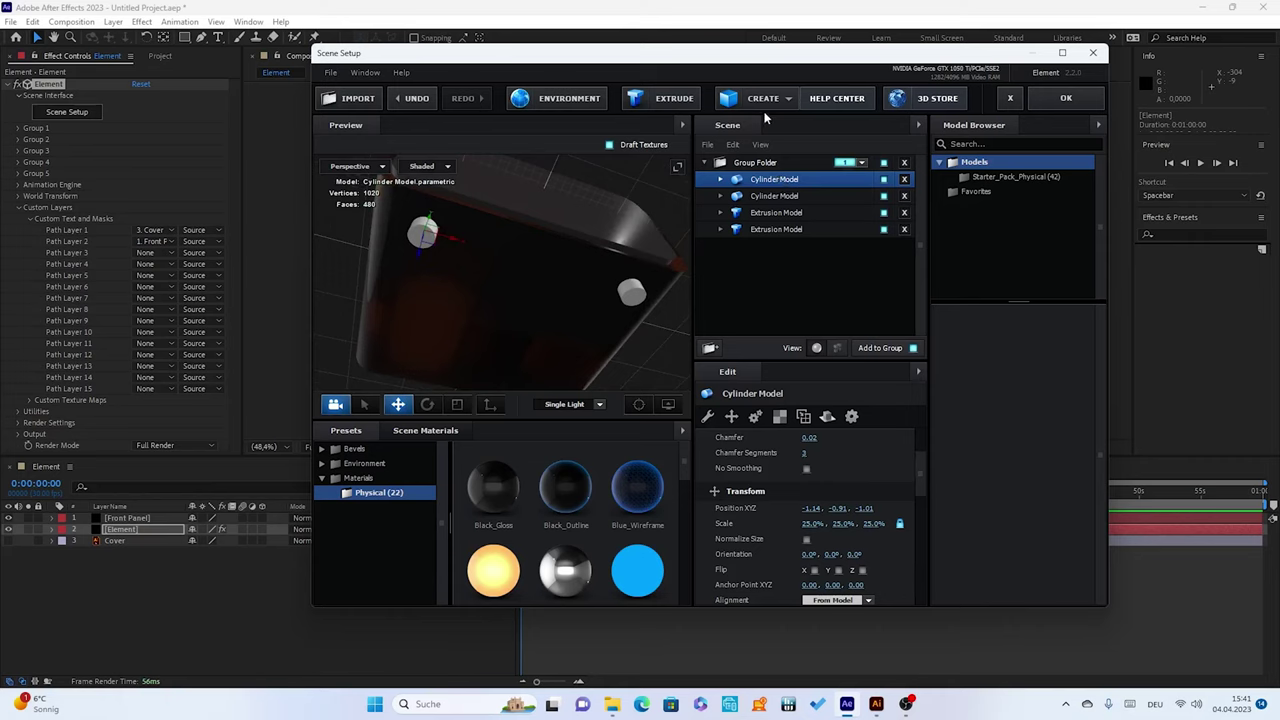
Duplicate the cylinder foot again and move the third copy toward the lower corner
key(ctrl+d)
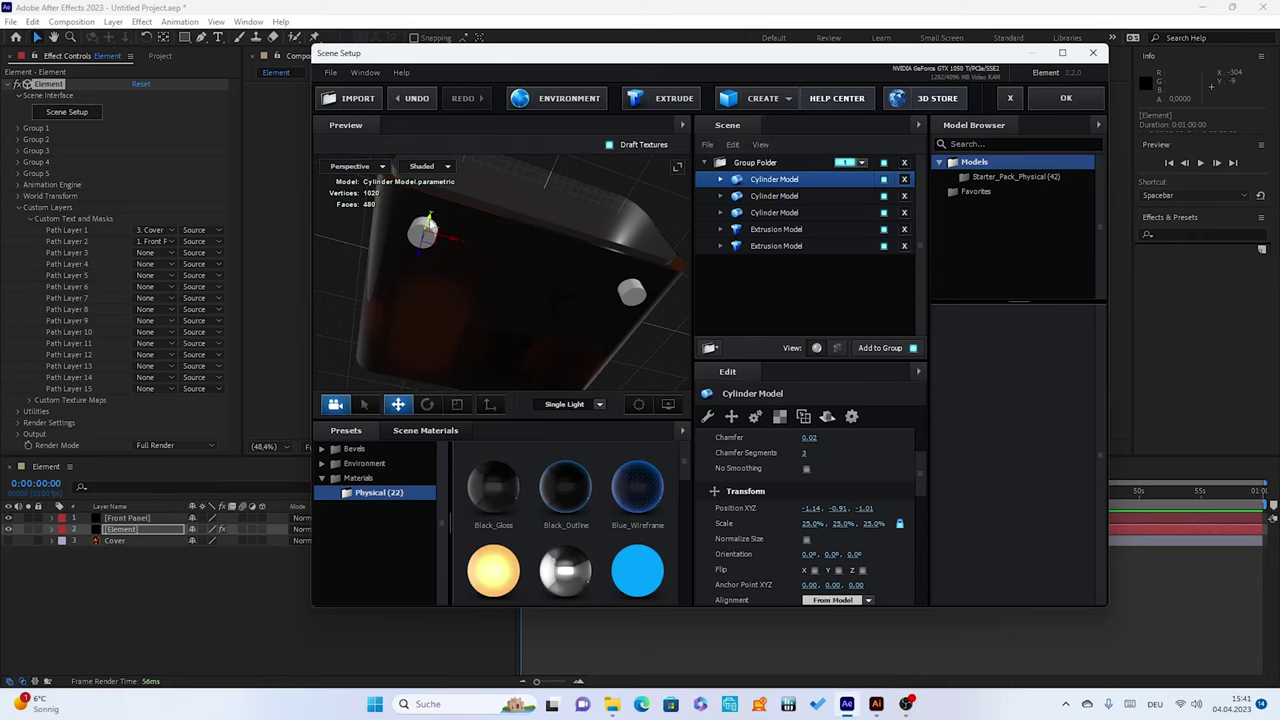
drag(428, 222, 406, 298)
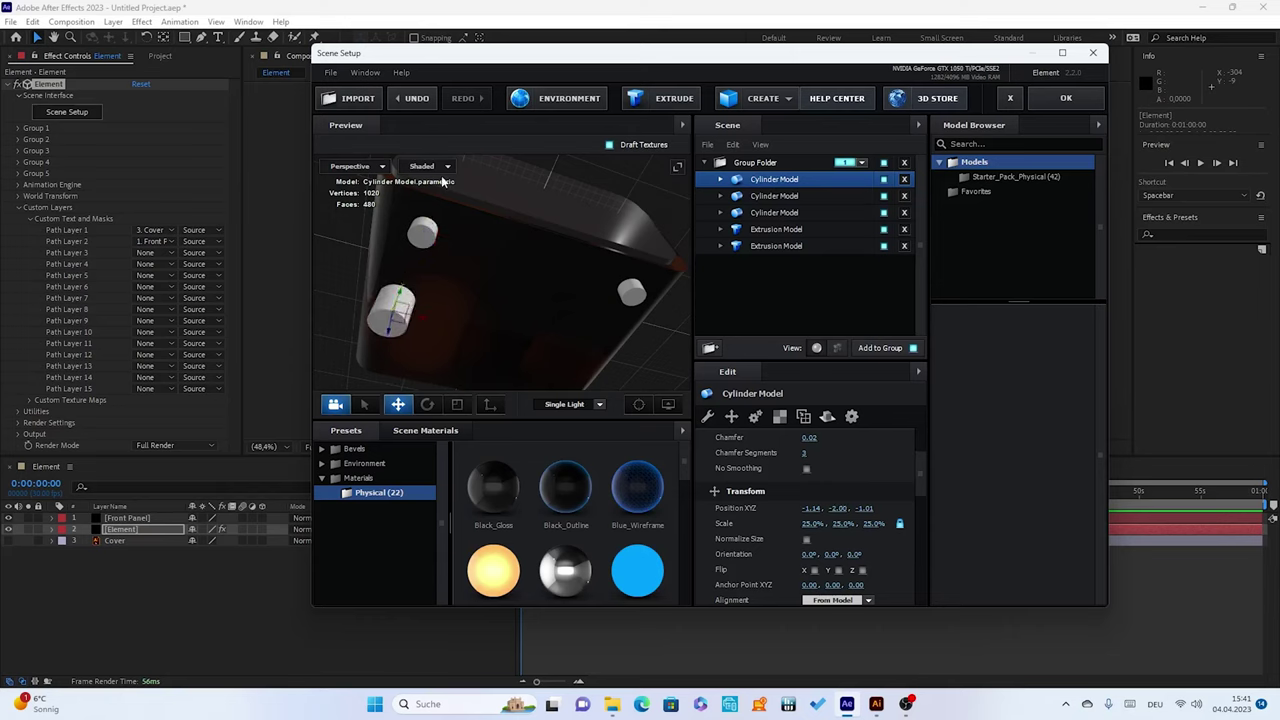
key(ctrl+z)
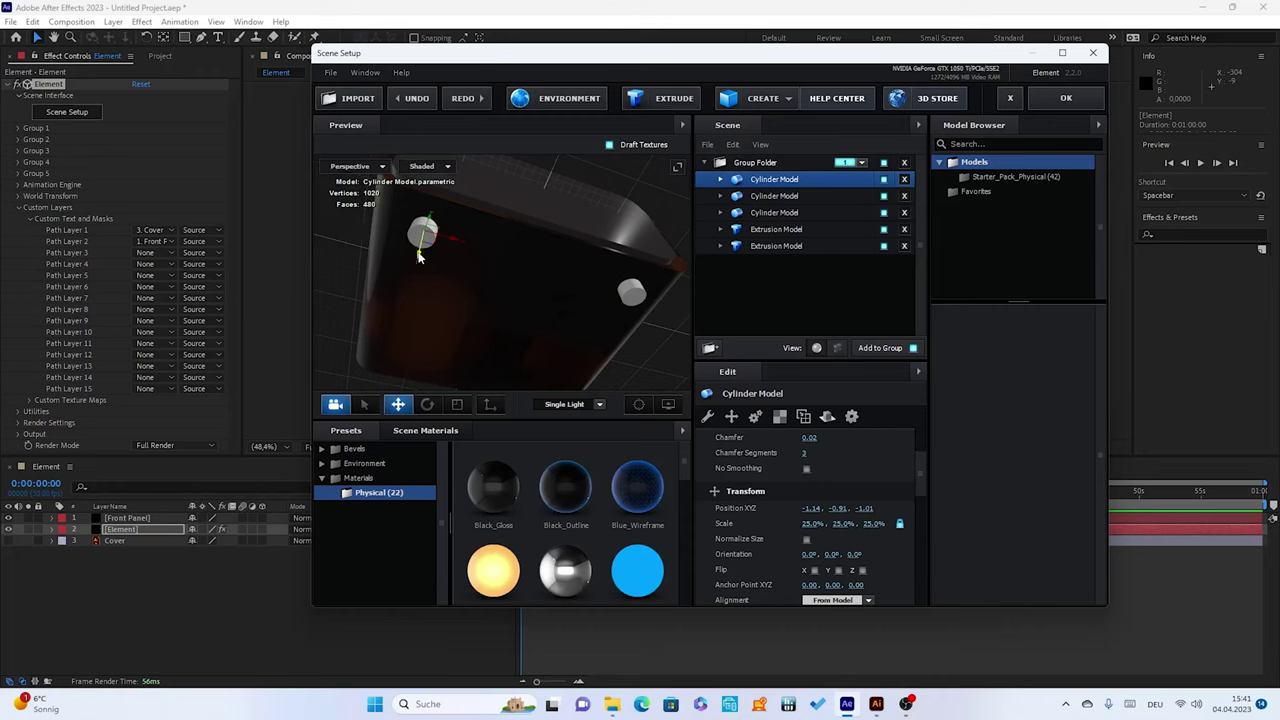
drag(419, 257, 390, 368)
mouse_move(494, 296)
mouse_down()
mouse_move(492, 250)
mouse_move(514, 315)
mouse_move(482, 264)
mouse_move(482, 277)
mouse_up()
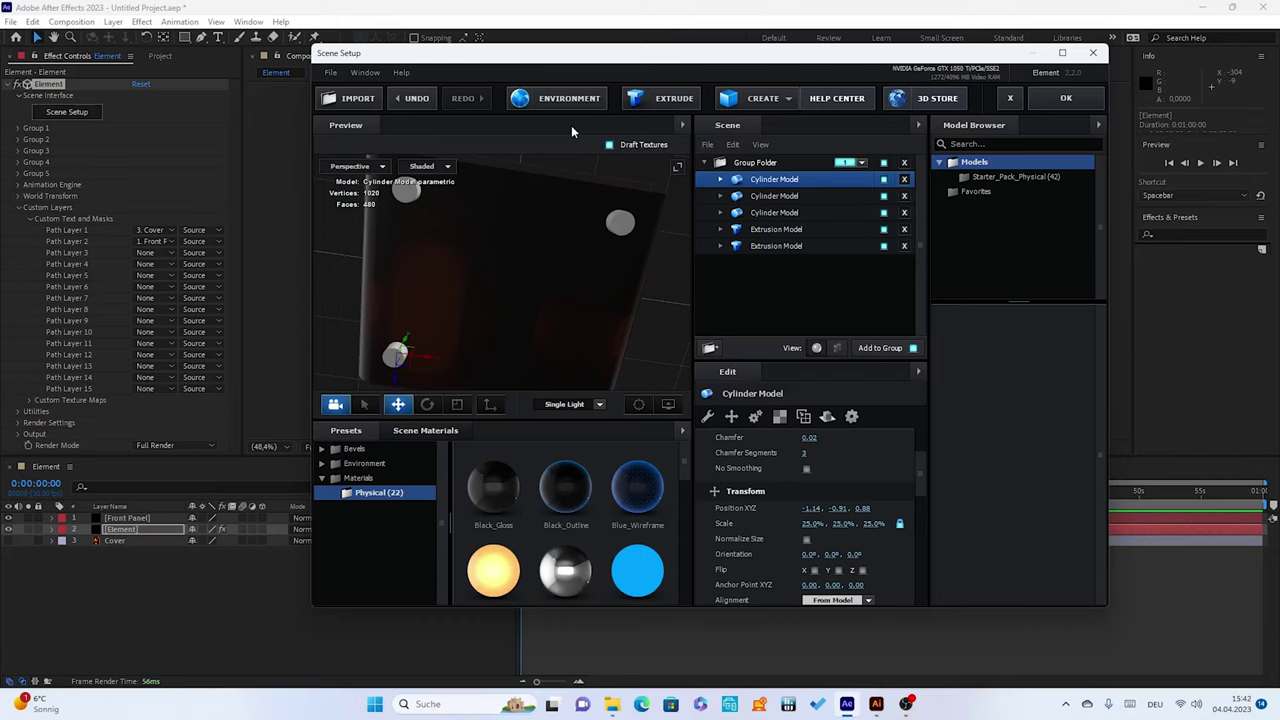
Duplicate a foot once more and slide the fourth cylinder right to X 1.13
key(ctrl+d)
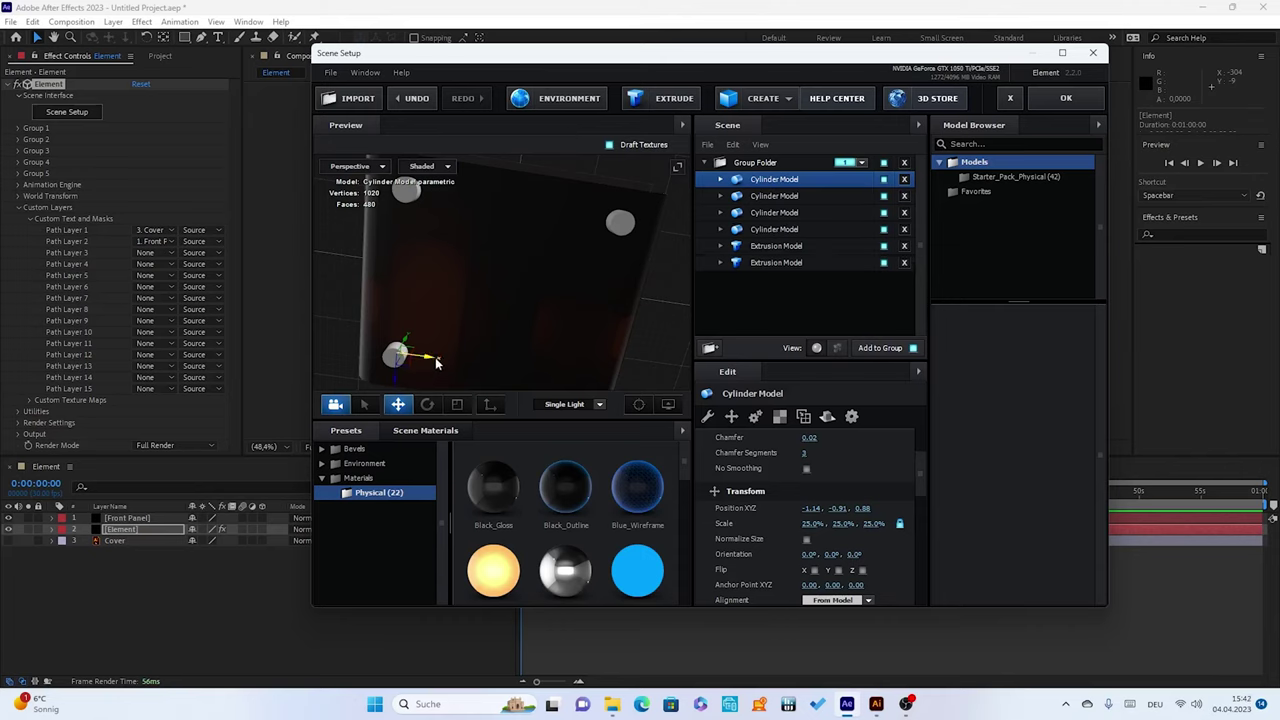
drag(428, 360, 576, 364)
drag(540, 300, 516, 232)
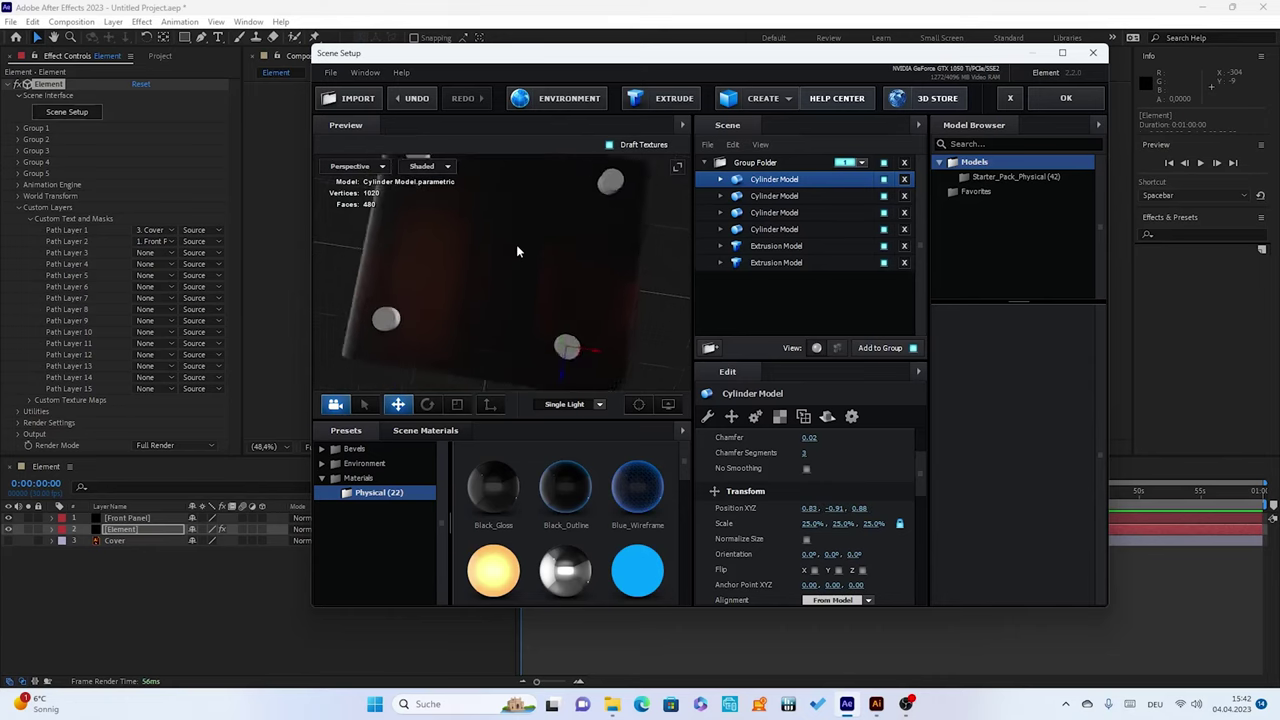
drag(598, 319, 621, 321)
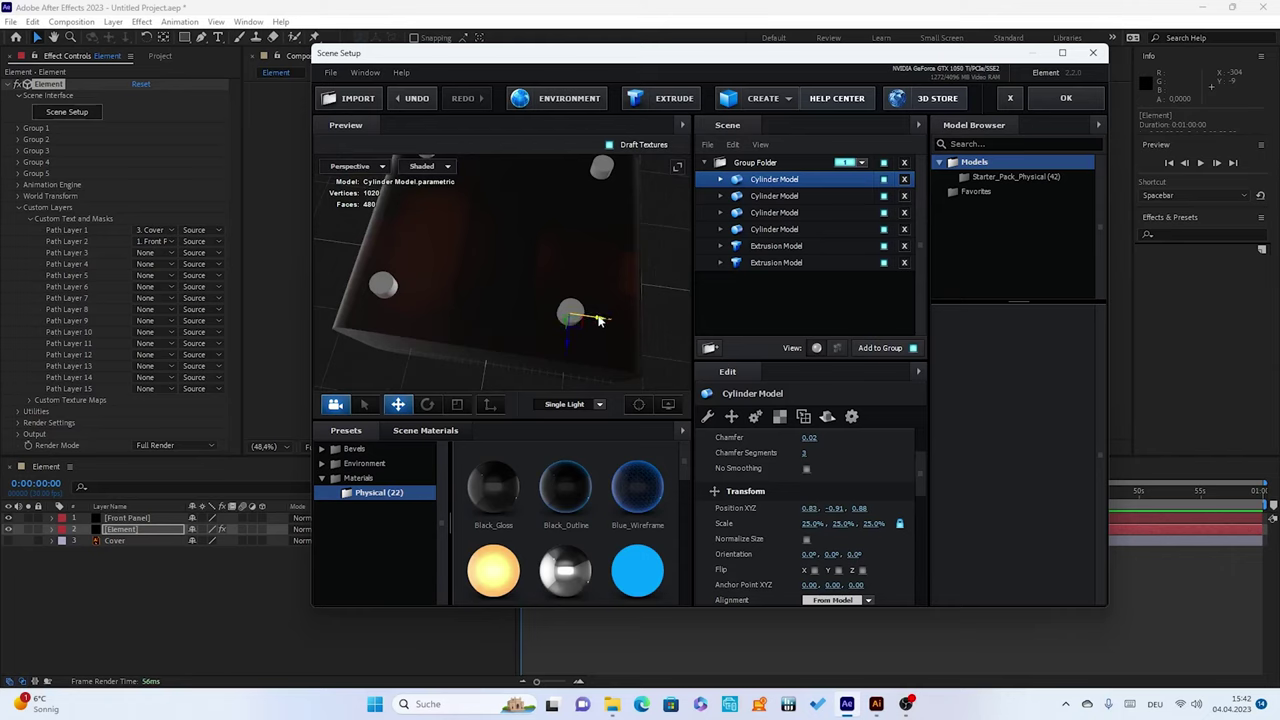
drag(530, 244, 528, 281)
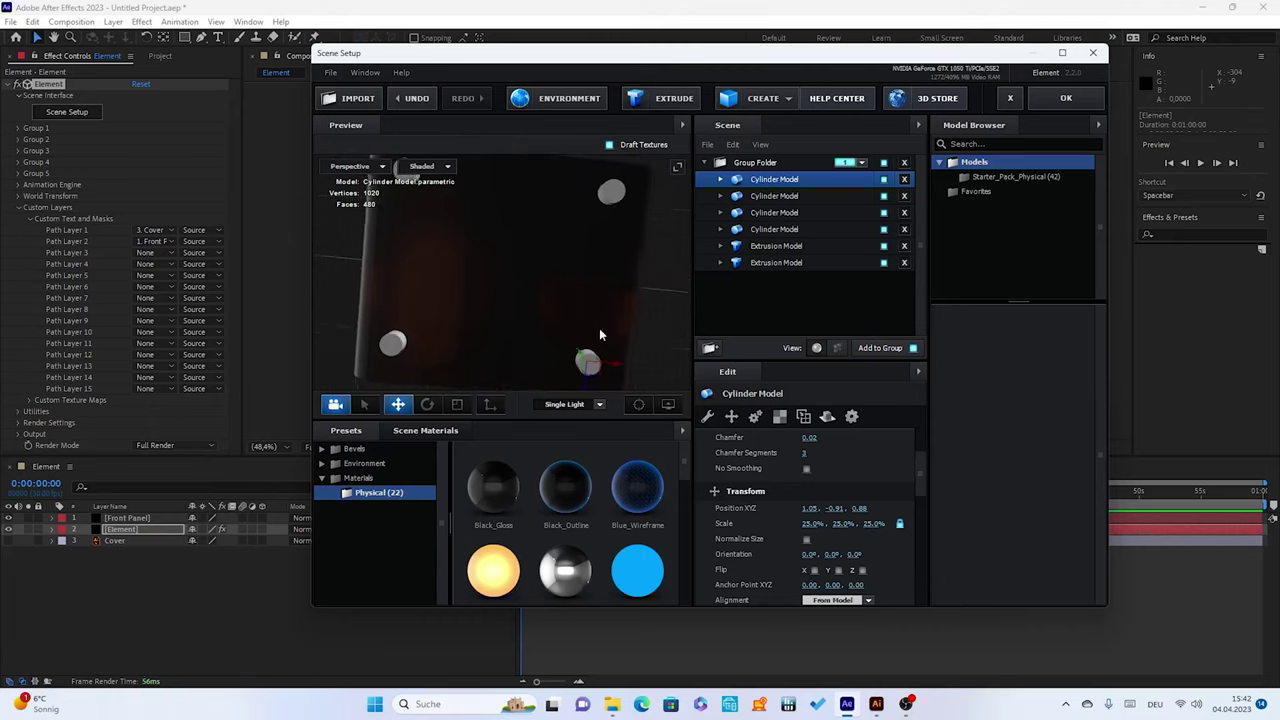
drag(619, 369, 630, 370)
mouse_move(504, 260)
mouse_down()
mouse_move(487, 364)
mouse_move(507, 363)
mouse_move(496, 364)
mouse_up()
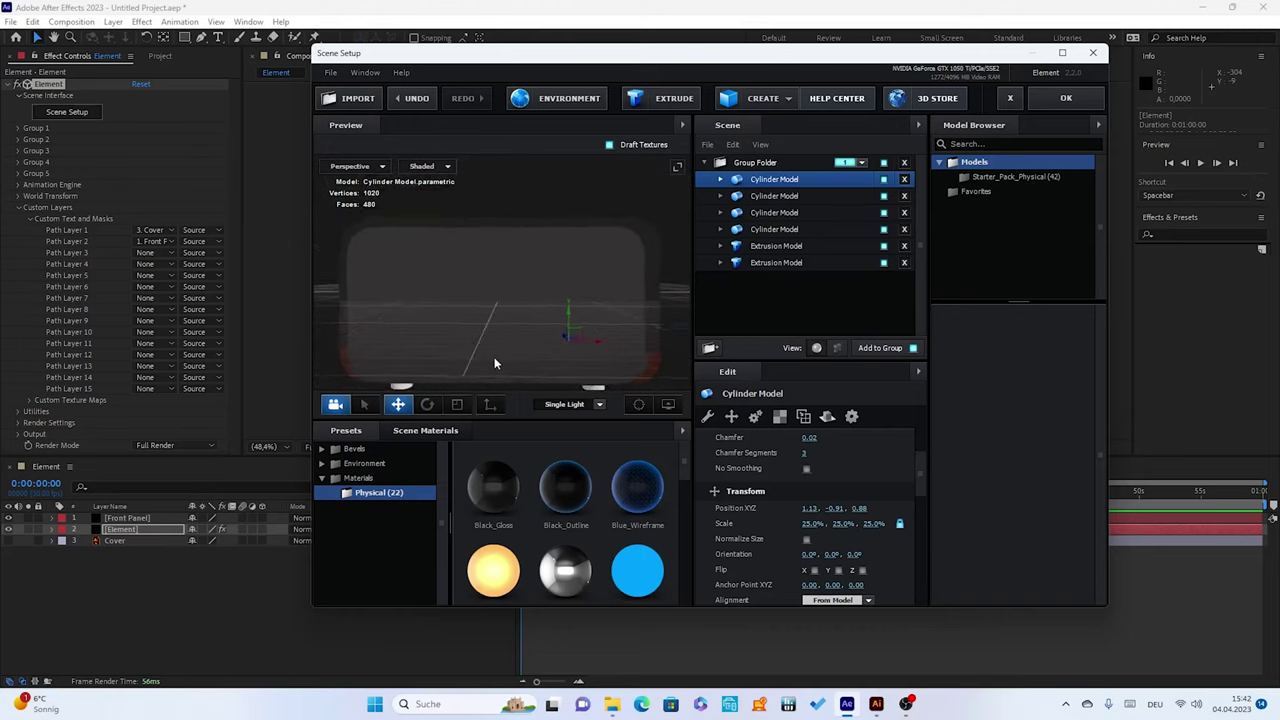
mouse_move(442, 294)
mouse_down()
mouse_move(358, 286)
mouse_move(391, 268)
mouse_move(404, 211)
mouse_up()
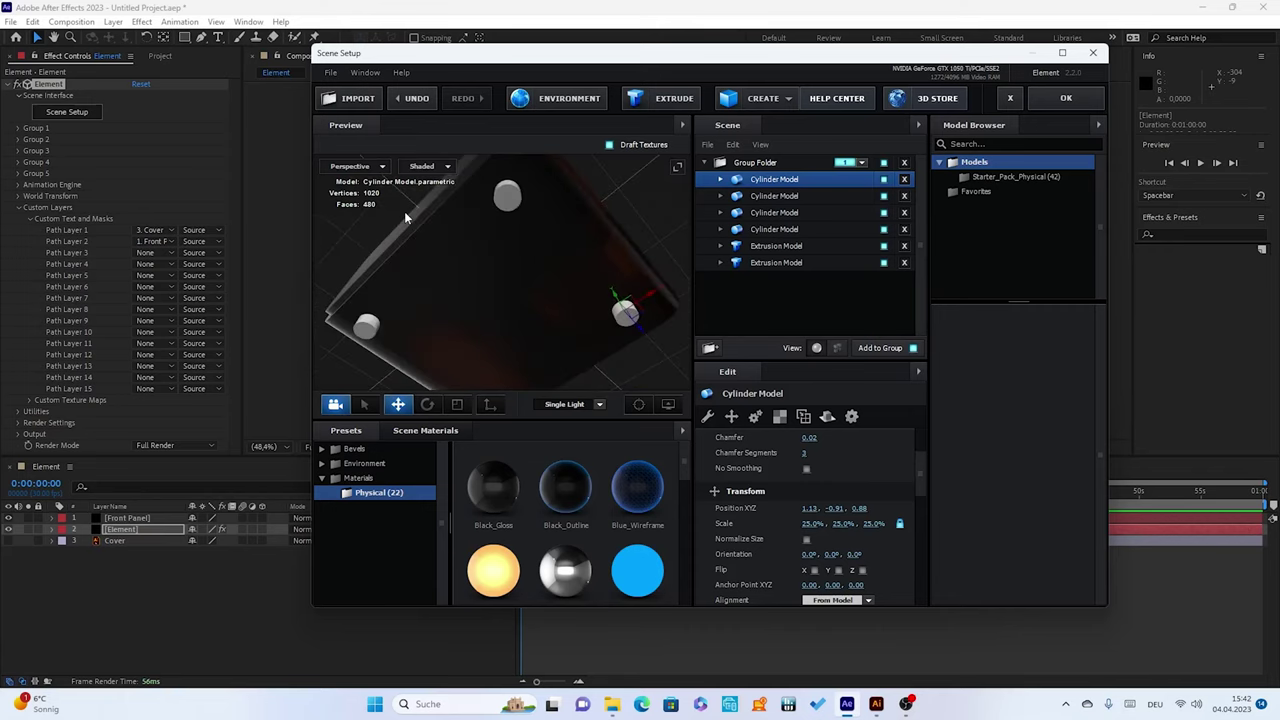
Set the cylinder's Default material diffuse colour to black 000000
click(720, 179)
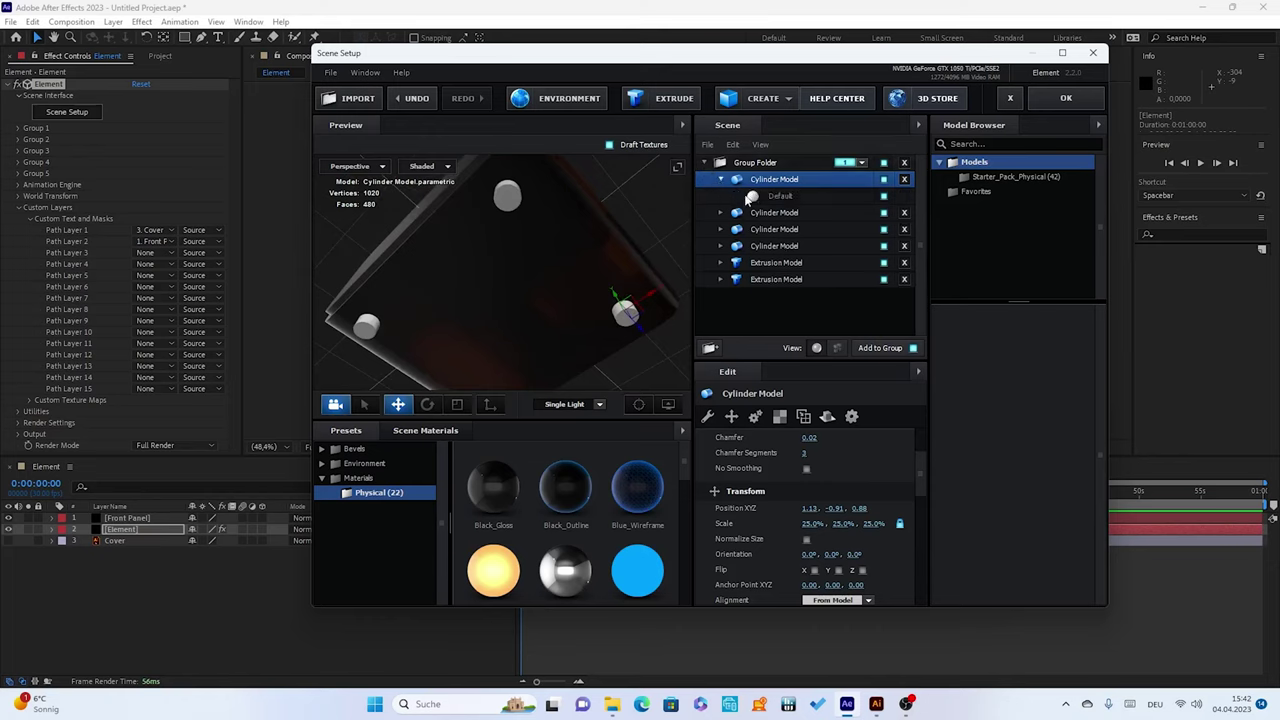
click(752, 196)
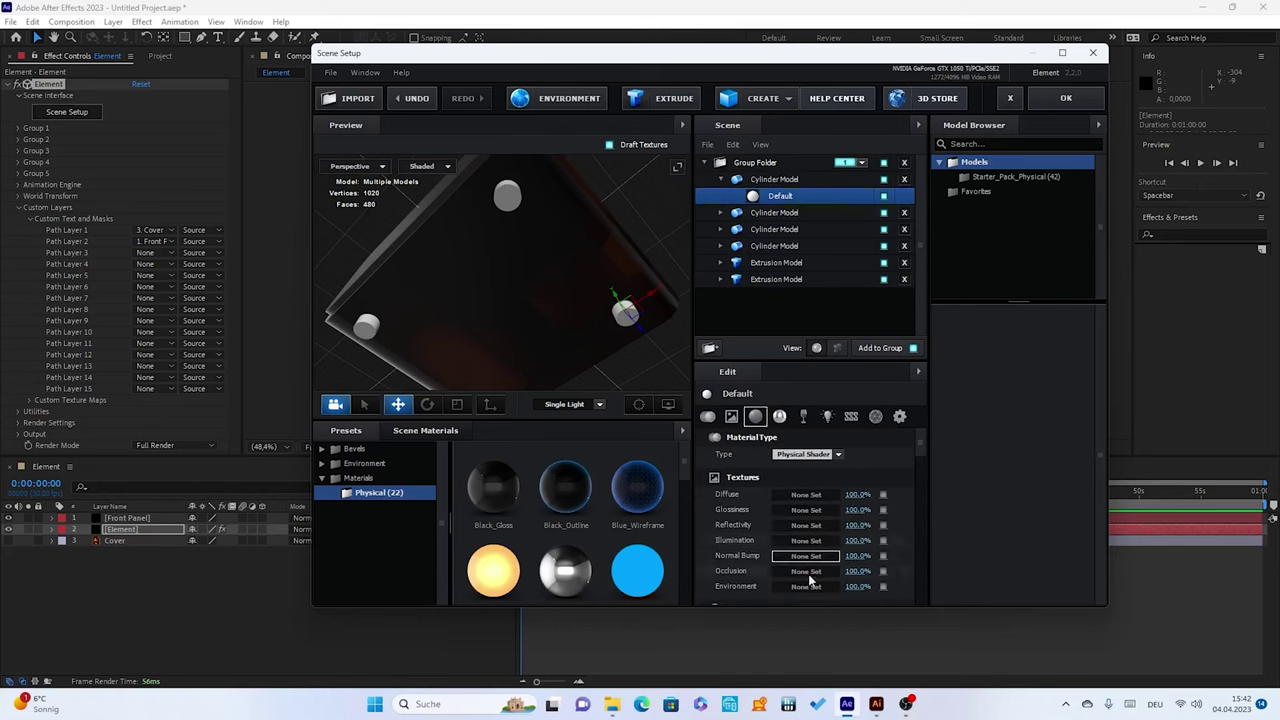
drag(924, 438, 891, 464)
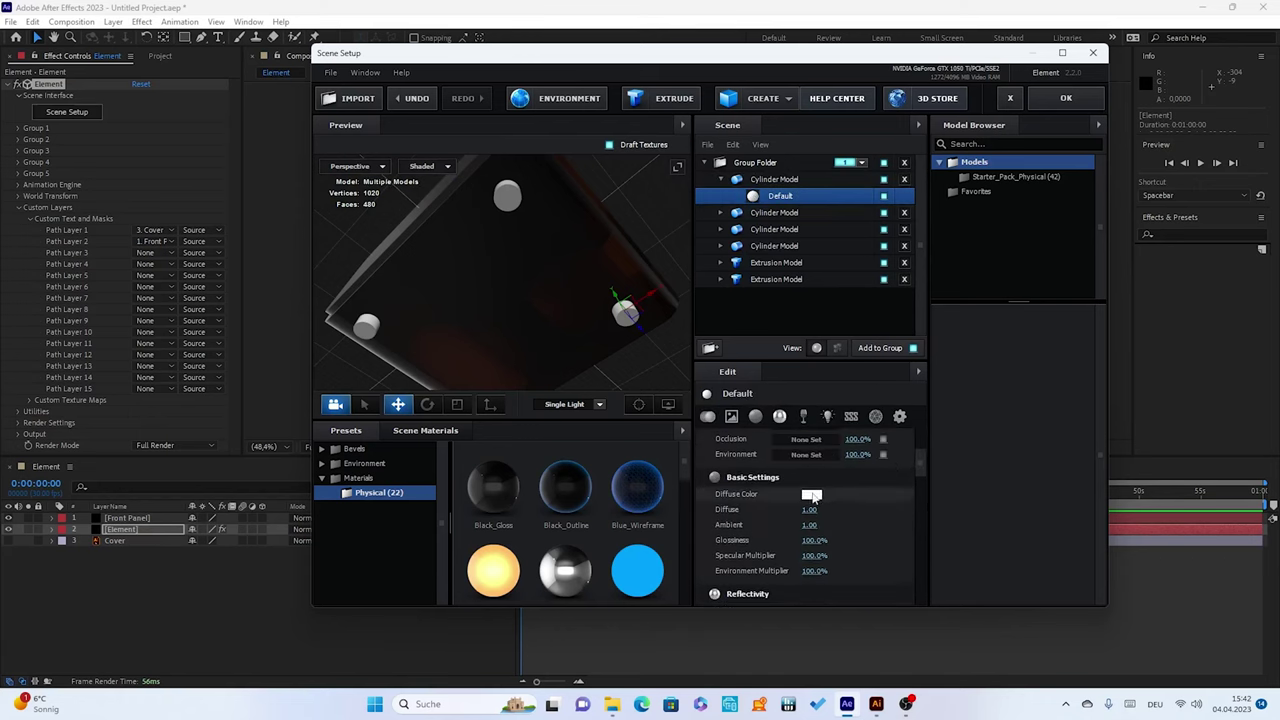
click(811, 494)
drag(740, 593, 681, 608)
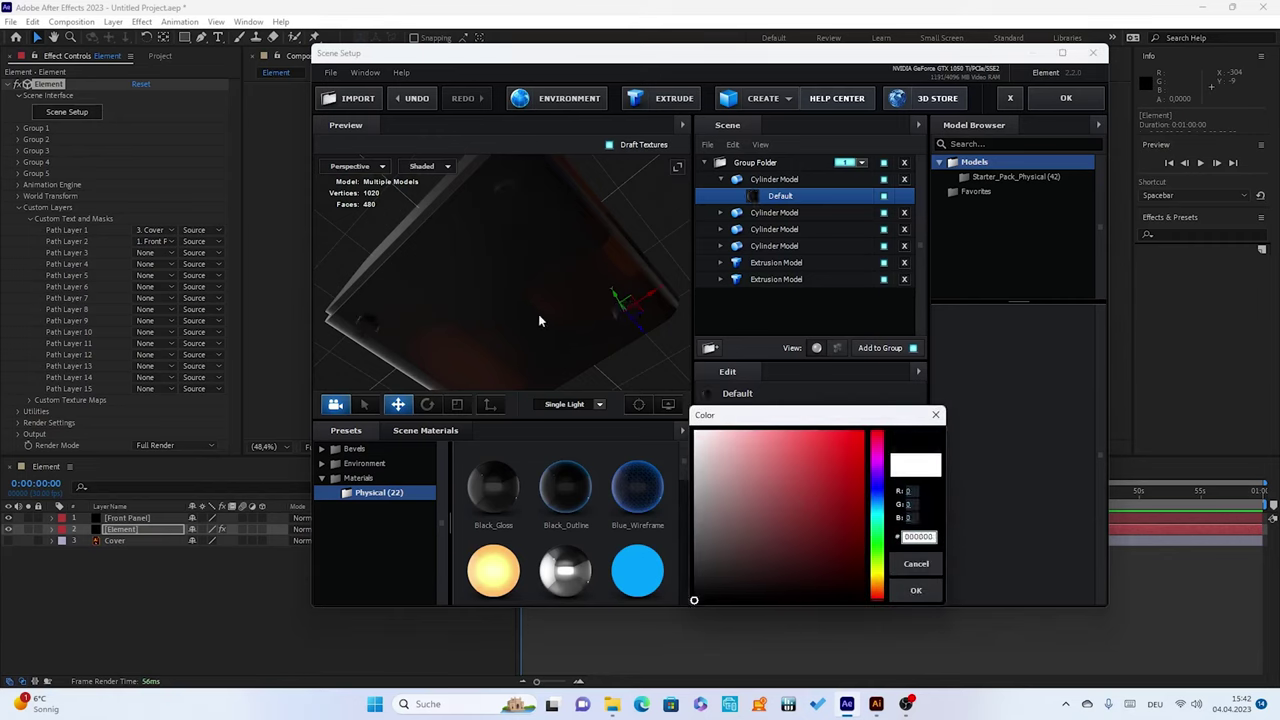
click(916, 592)
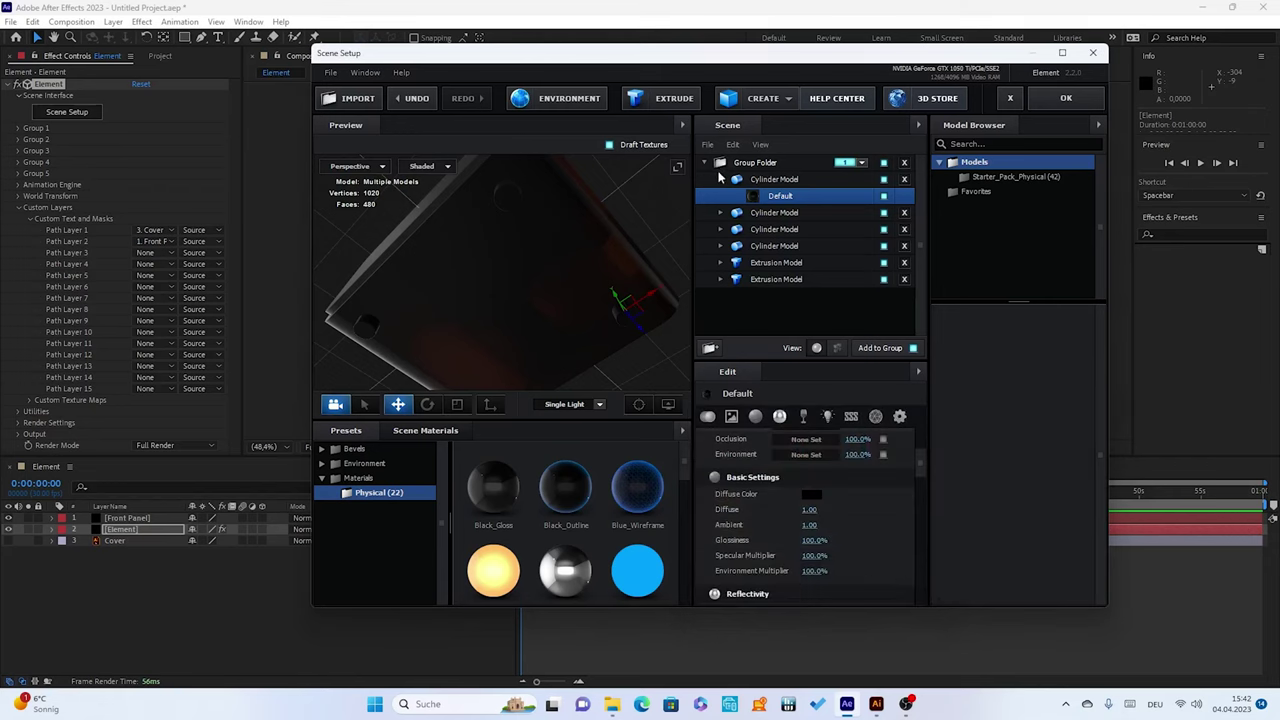
click(720, 179)
click(740, 163)
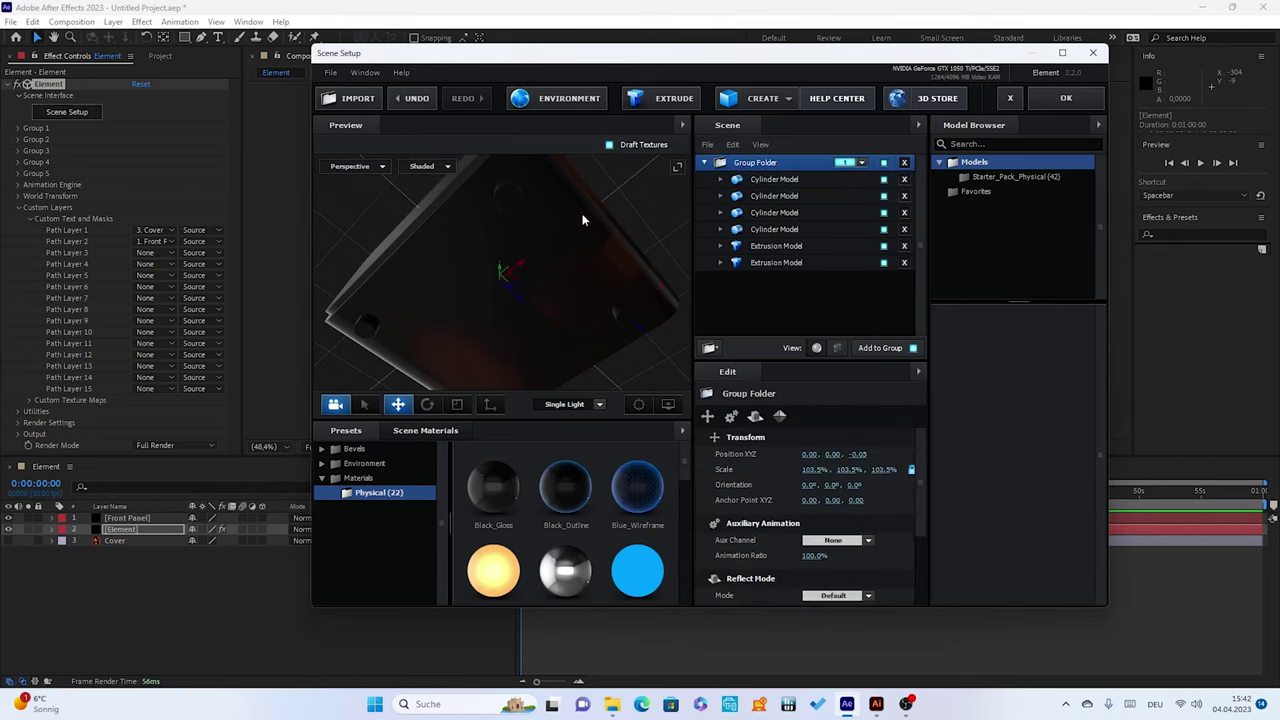
mouse_move(502, 236)
mouse_down()
mouse_move(494, 285)
mouse_move(472, 292)
mouse_move(550, 315)
mouse_move(456, 347)
mouse_move(572, 328)
mouse_up()
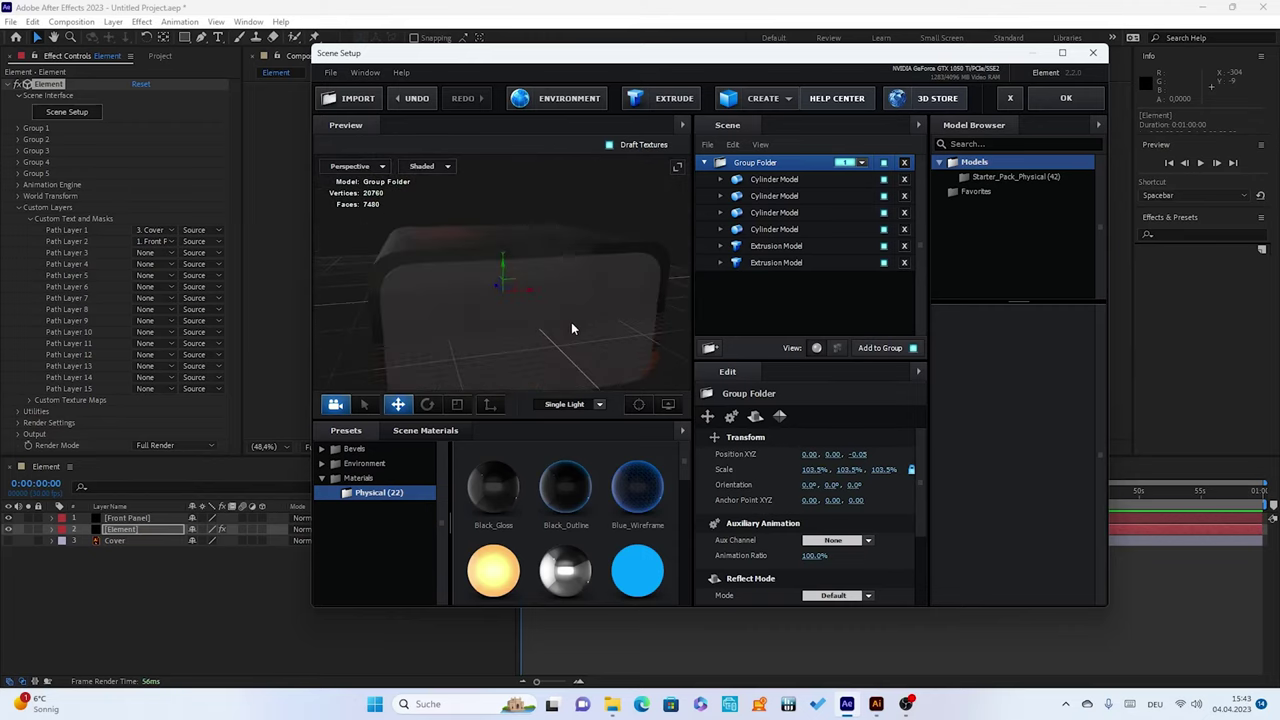
Apply the scene, make the Front Panel layer visible, and reopen Element Scene Setup
click(1066, 99)
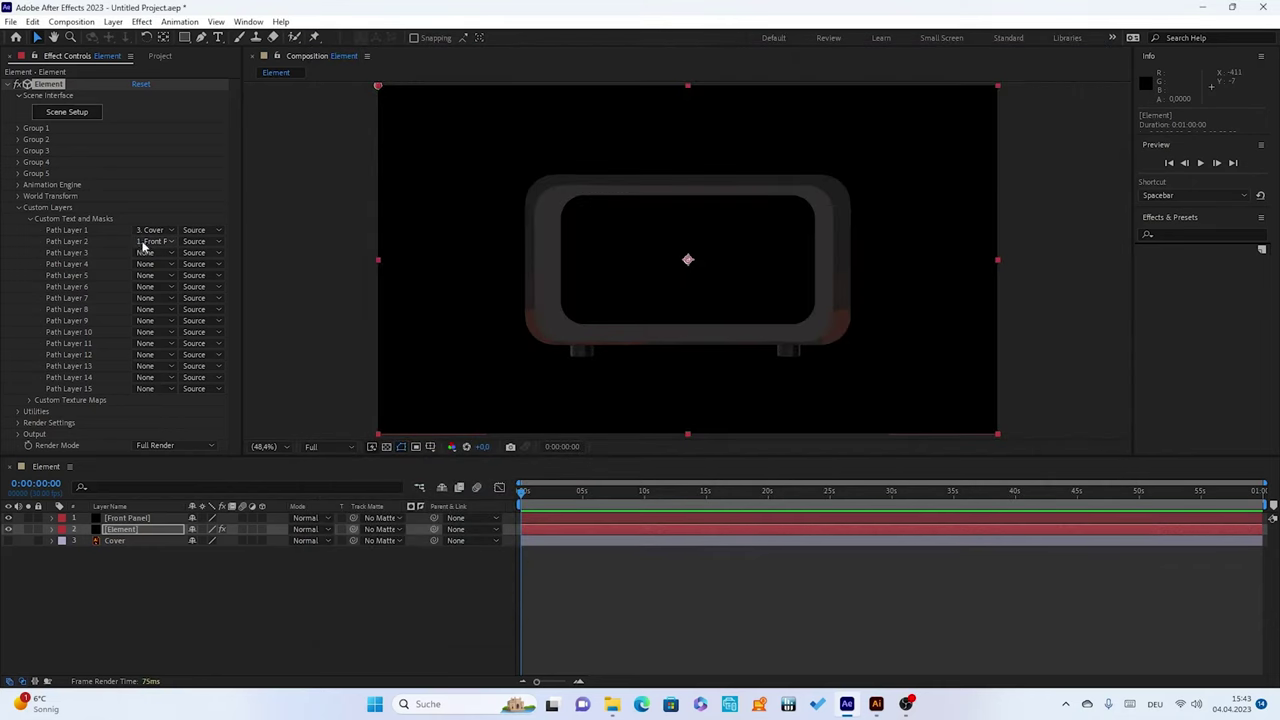
click(9, 518)
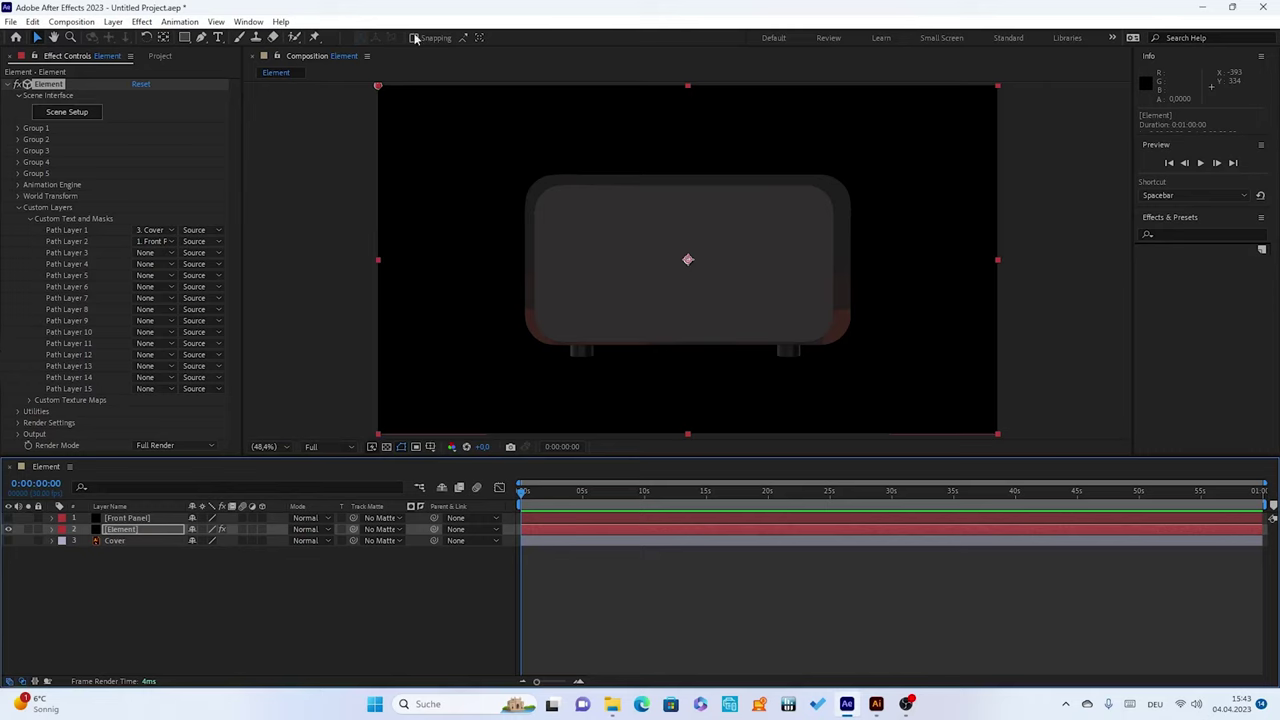
click(118, 529)
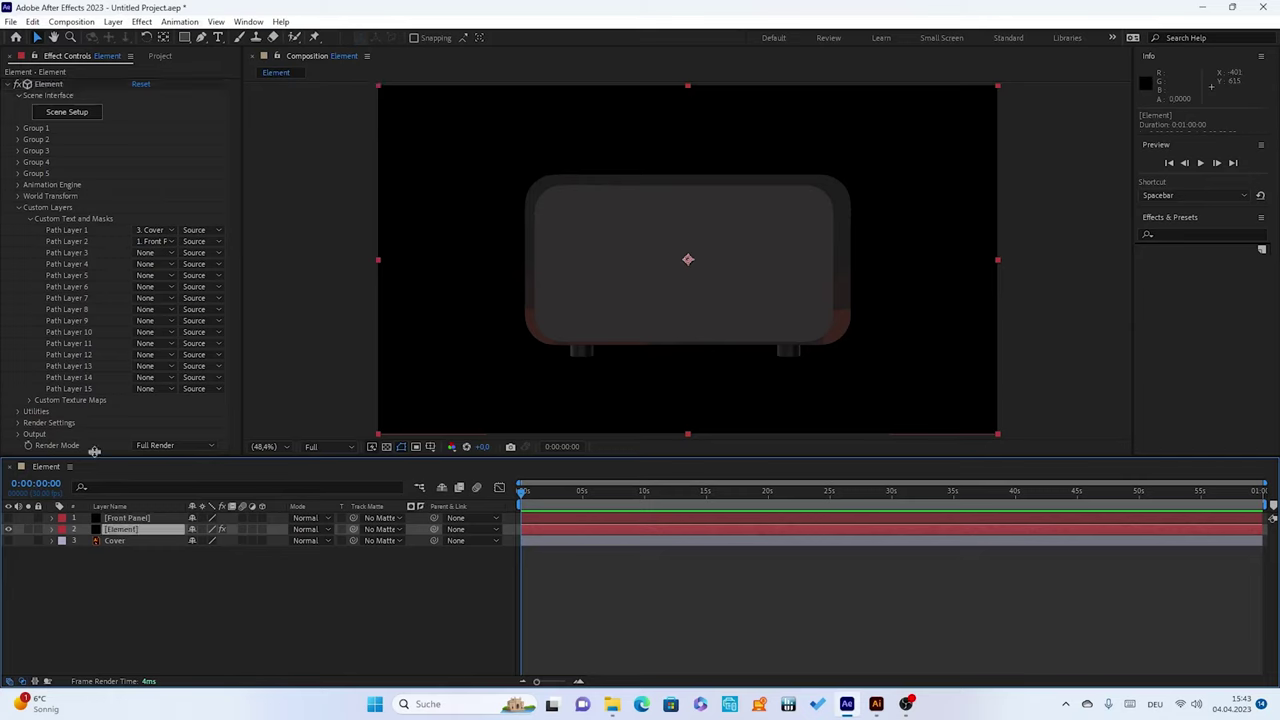
click(59, 113)
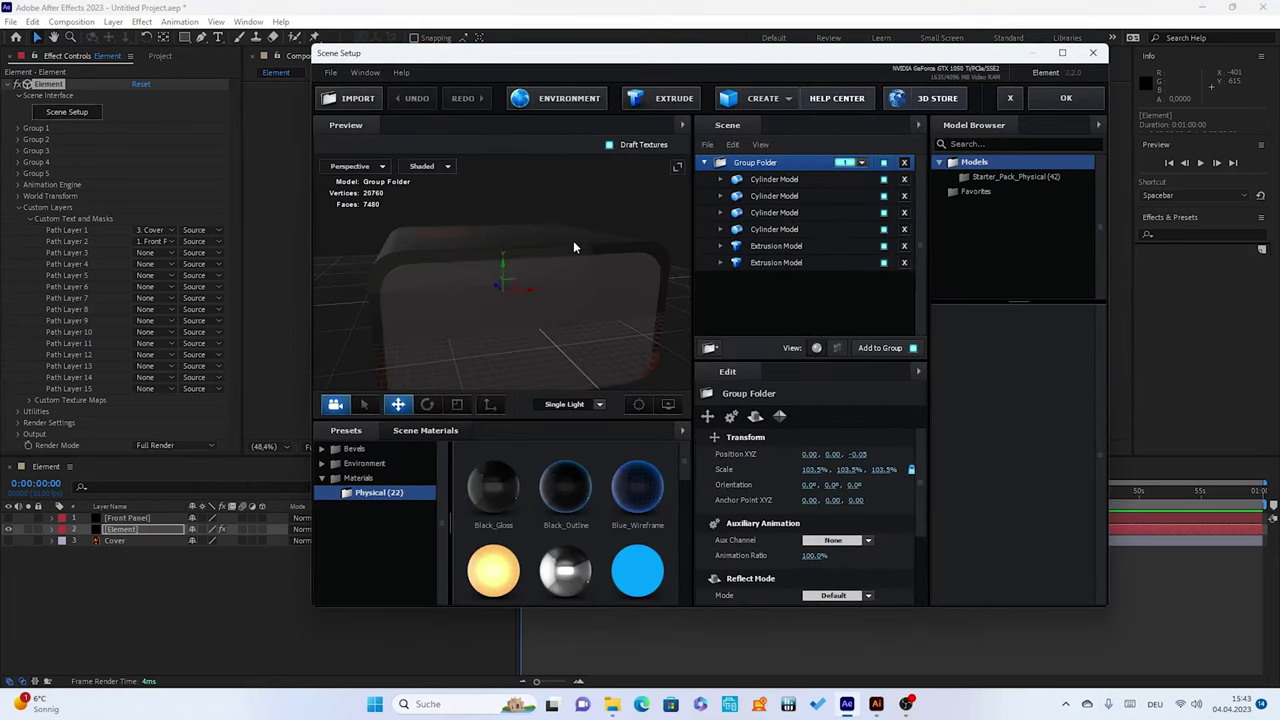
Nudge the first Extrusion Model slightly right along X and apply the scene
mouse_move(530, 288)
mouse_down()
mouse_move(507, 259)
mouse_move(515, 271)
mouse_up()
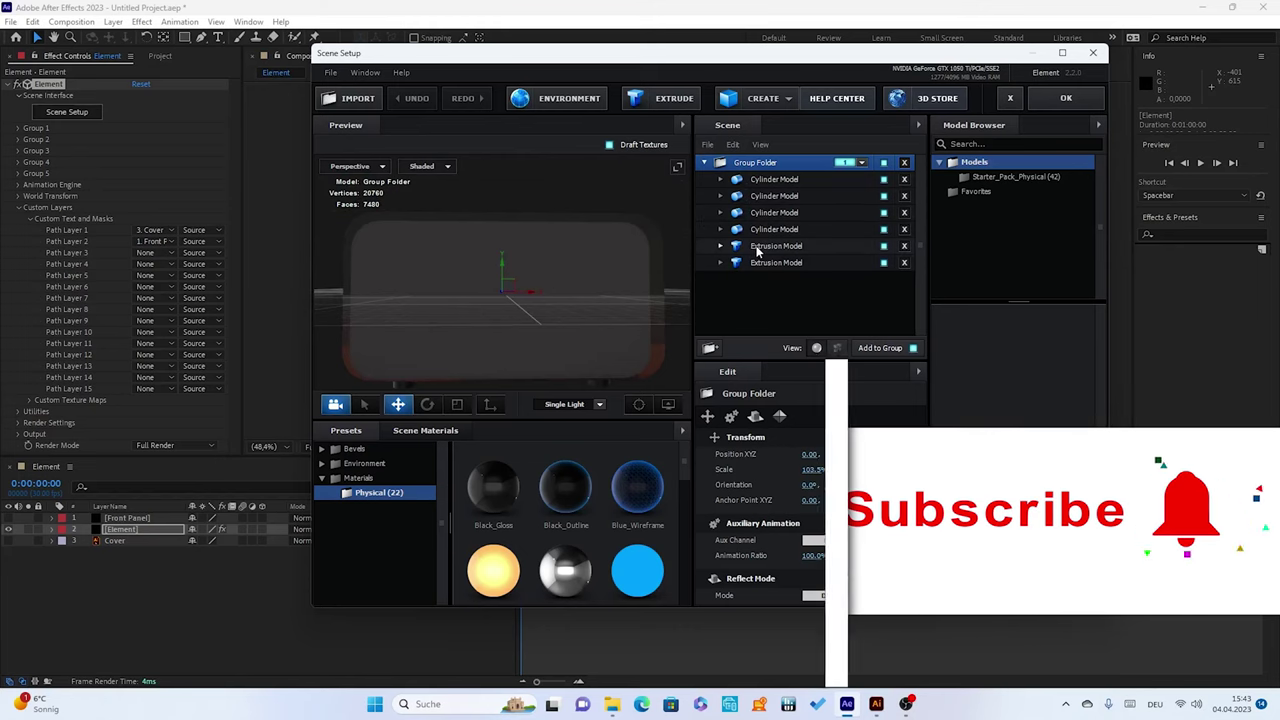
click(884, 245)
click(884, 245)
click(796, 245)
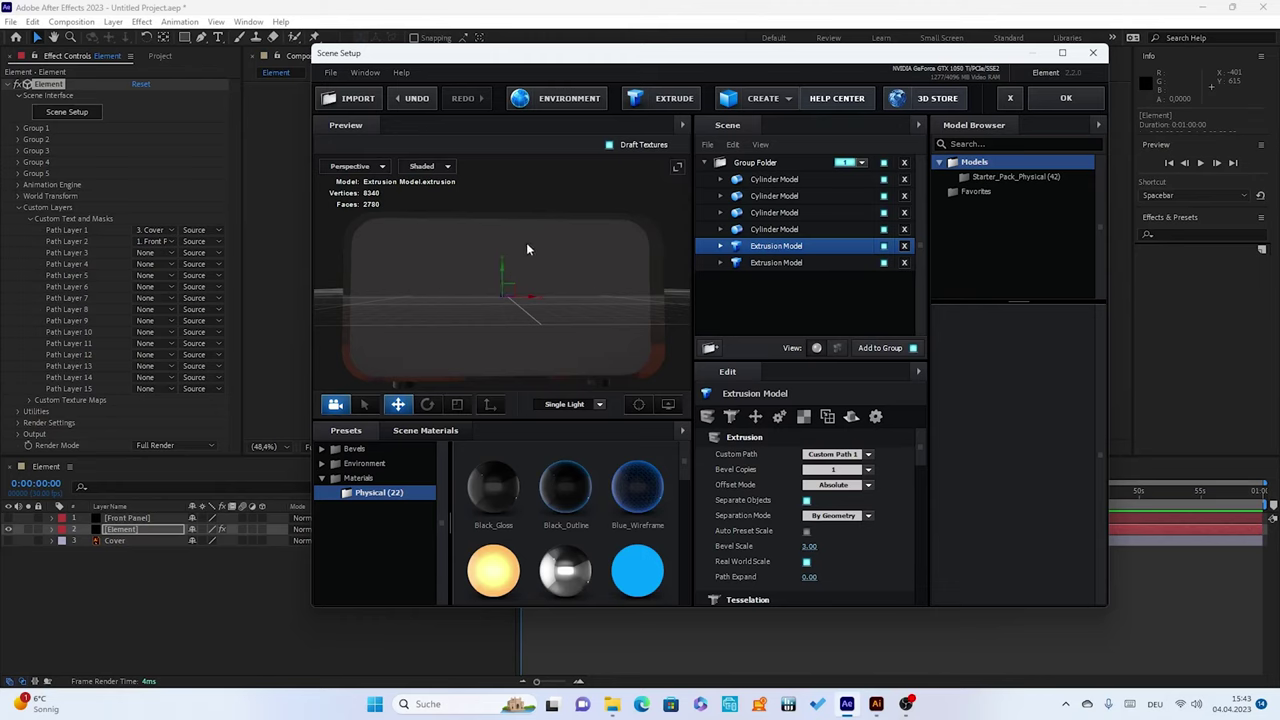
click(1064, 97)
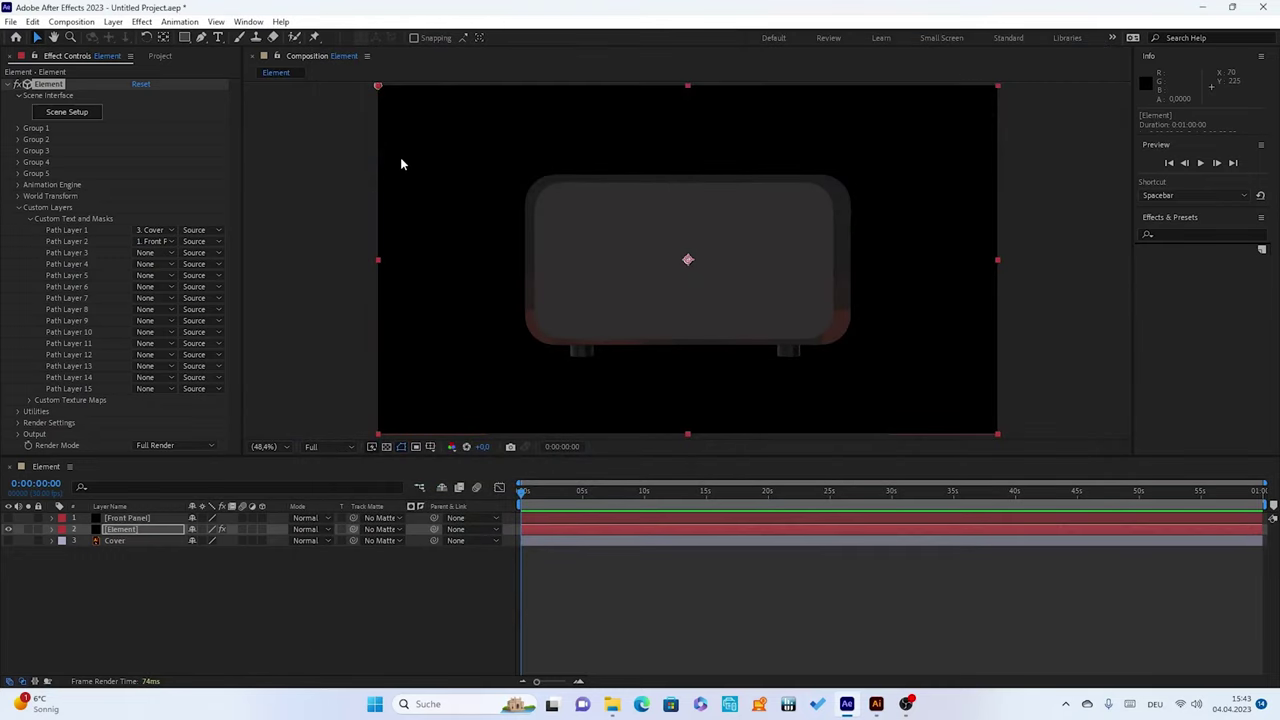
click(52, 113)
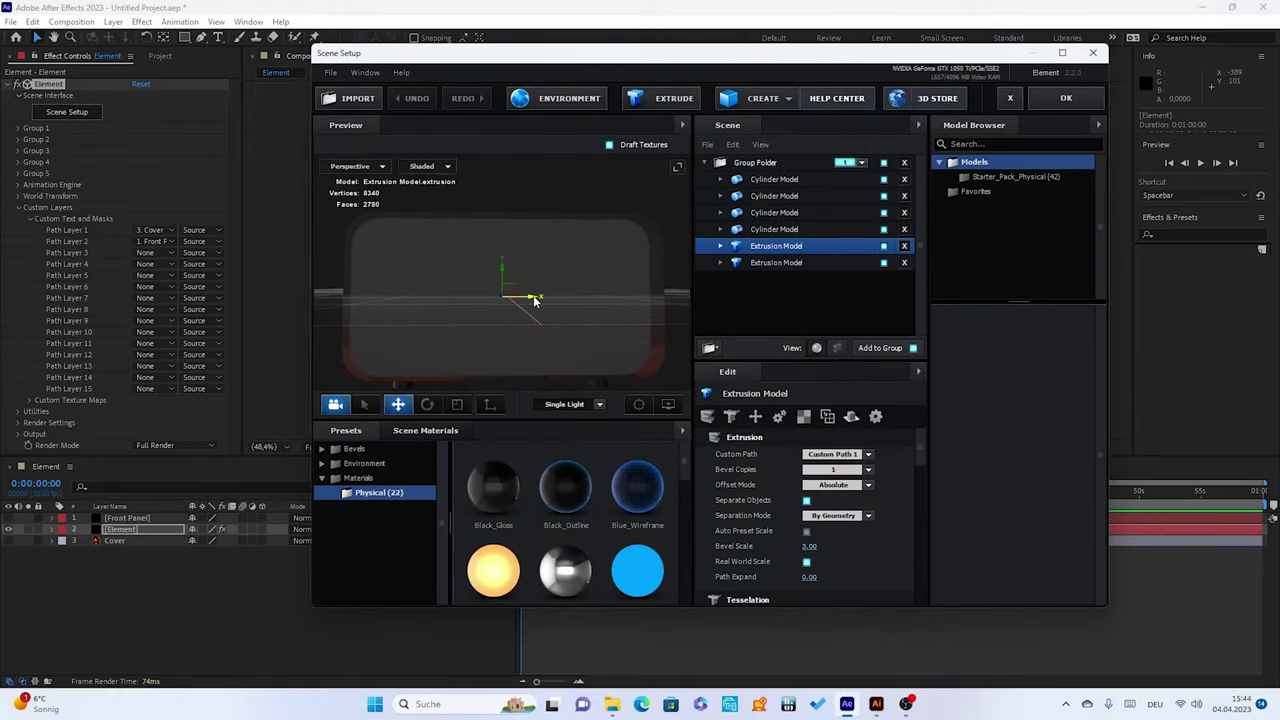
drag(532, 299, 537, 300)
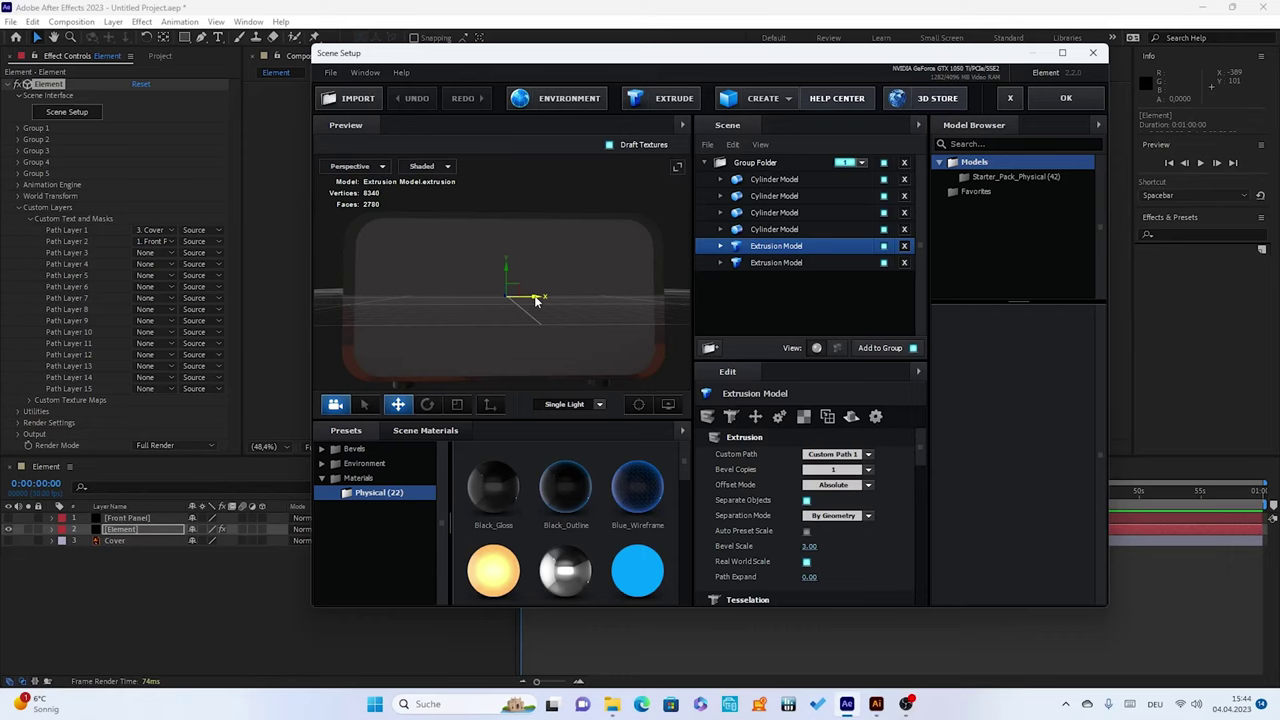
drag(537, 300, 537, 300)
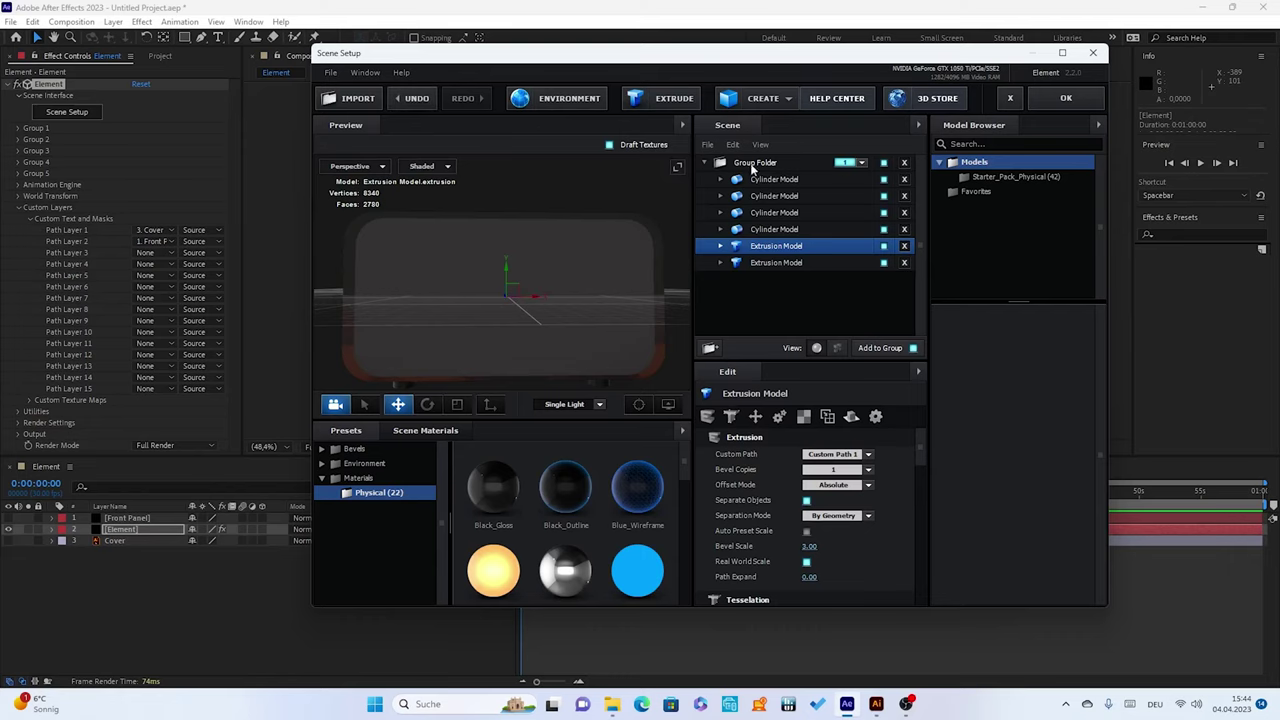
click(1067, 98)
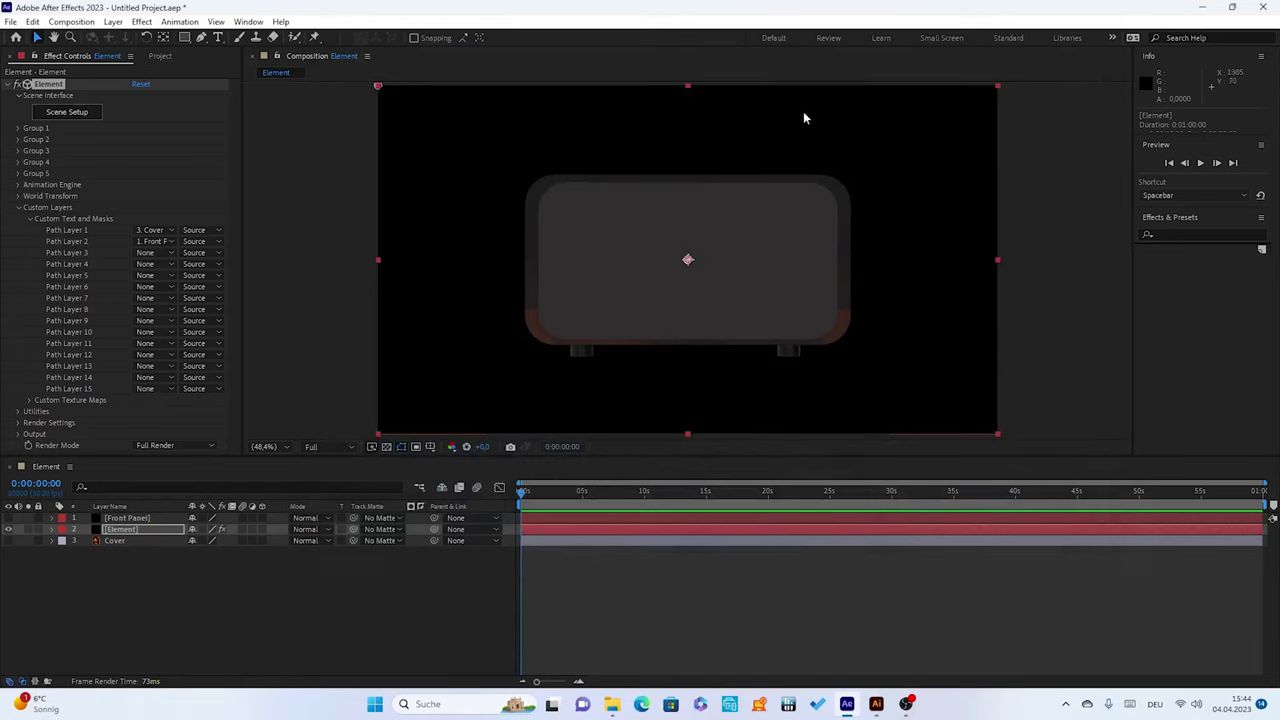
Create a new Camera 1 layer with the default camera settings
click(107, 519)
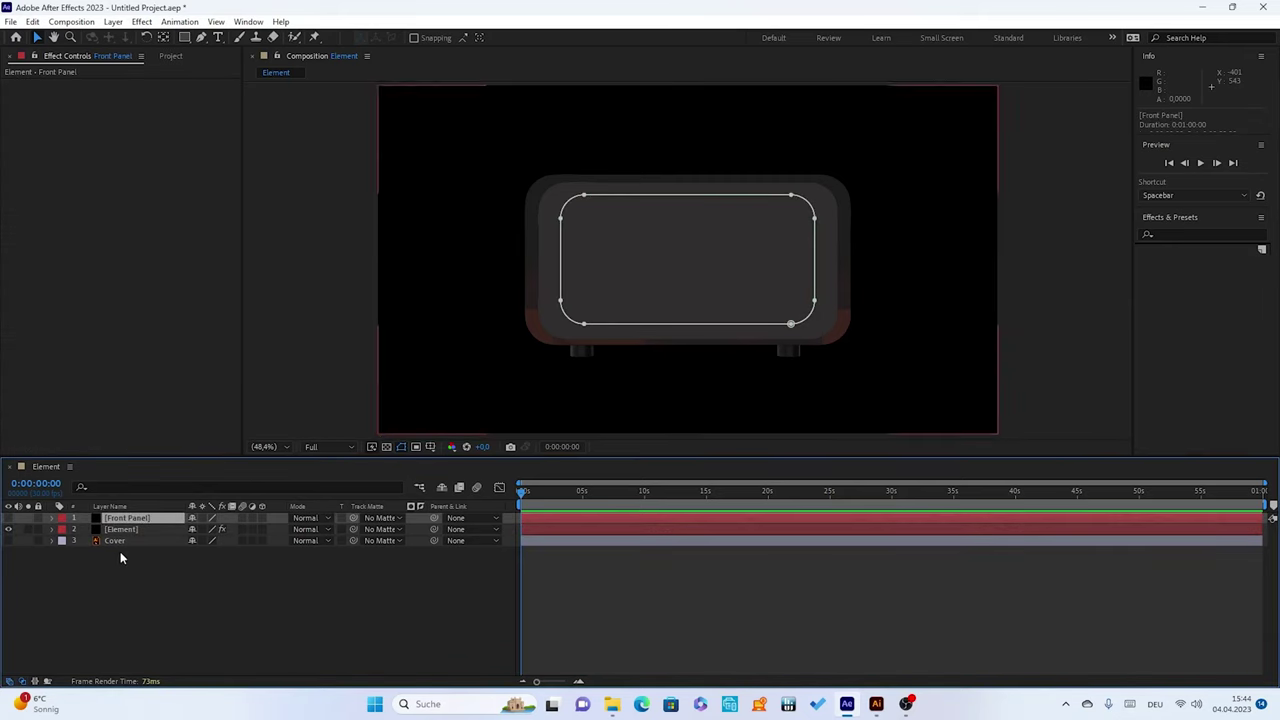
right_click(137, 582)
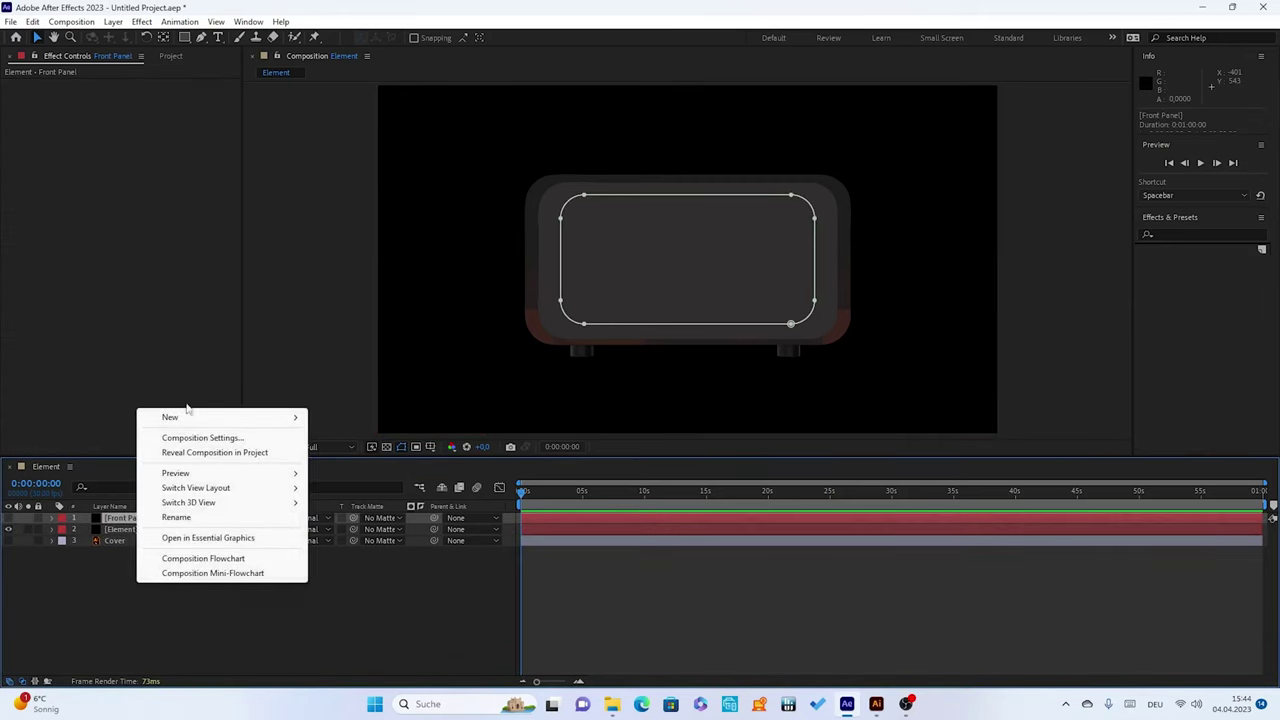
mouse_move(288, 420)
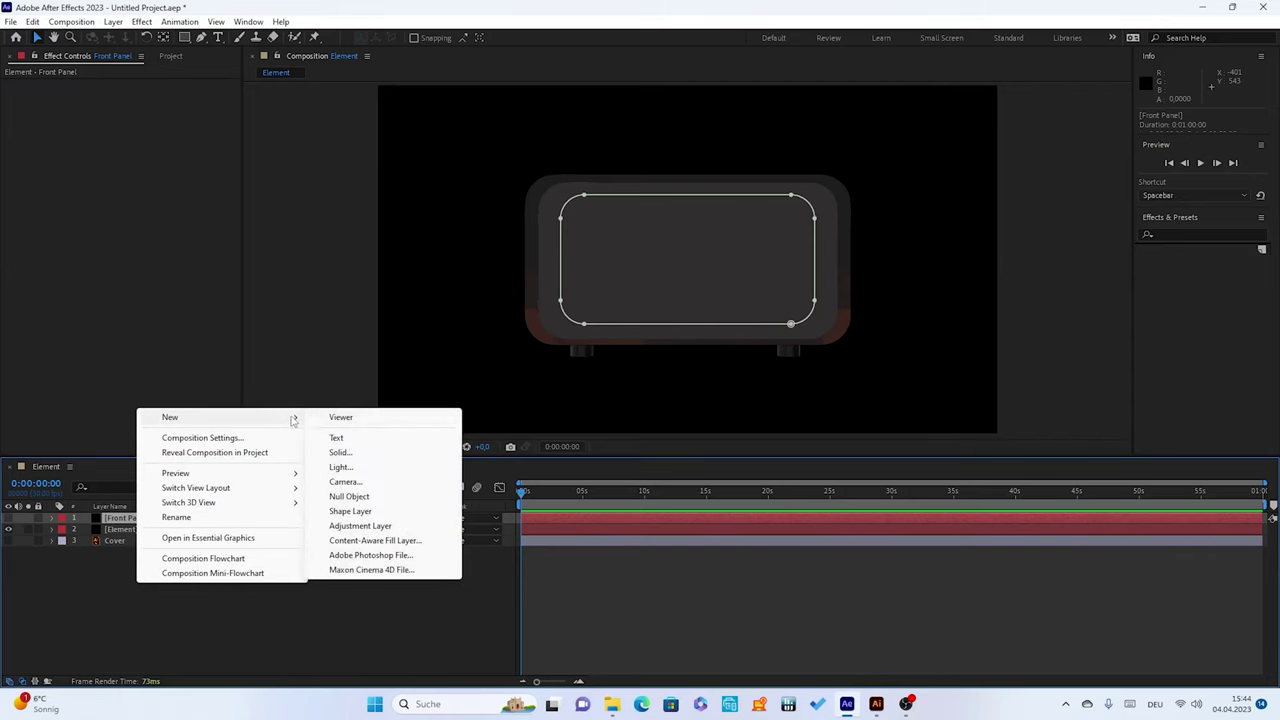
click(343, 482)
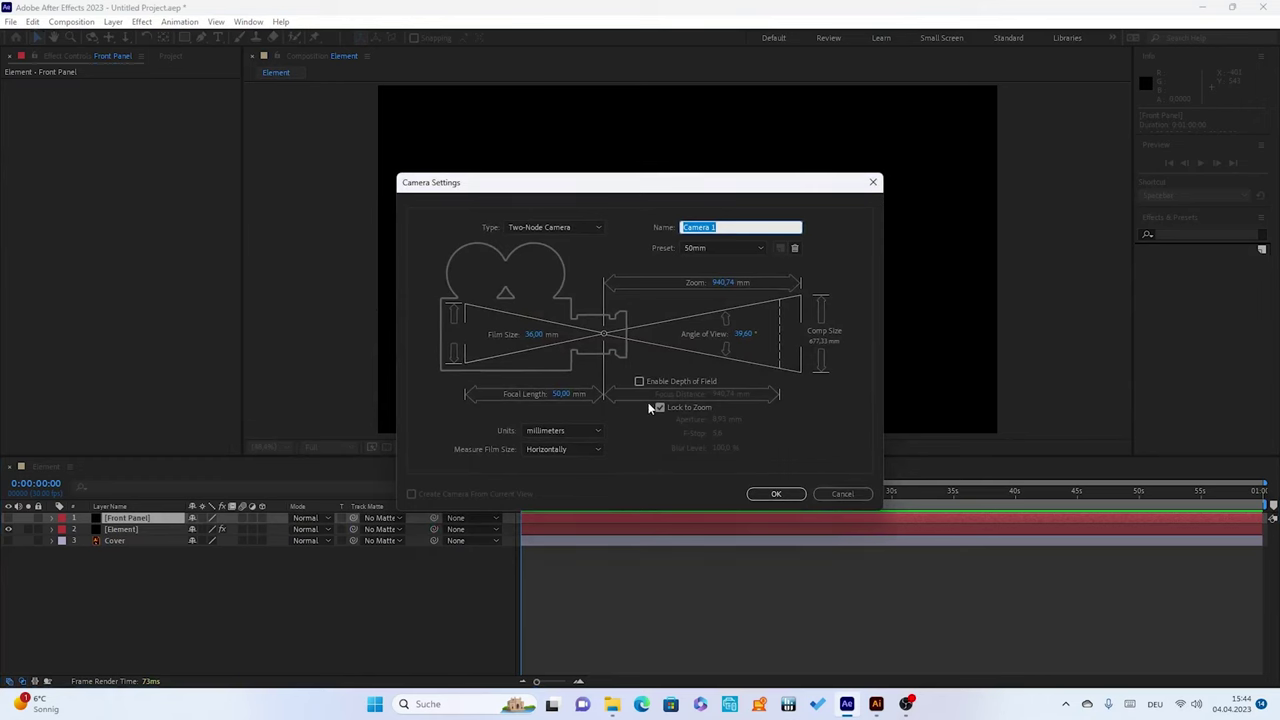
click(774, 496)
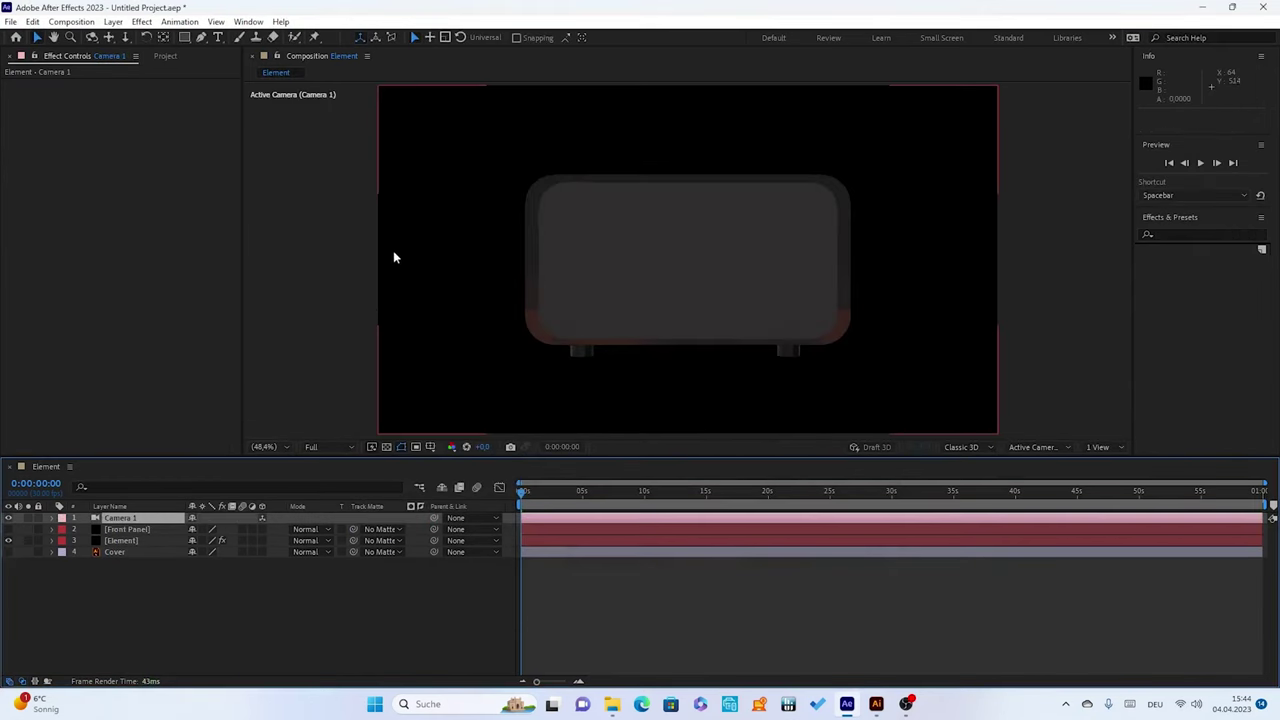
Add a 3D Null Object layer, test a 60° Y rotation on it, and undo
right_click(155, 613)
mouse_move(181, 447)
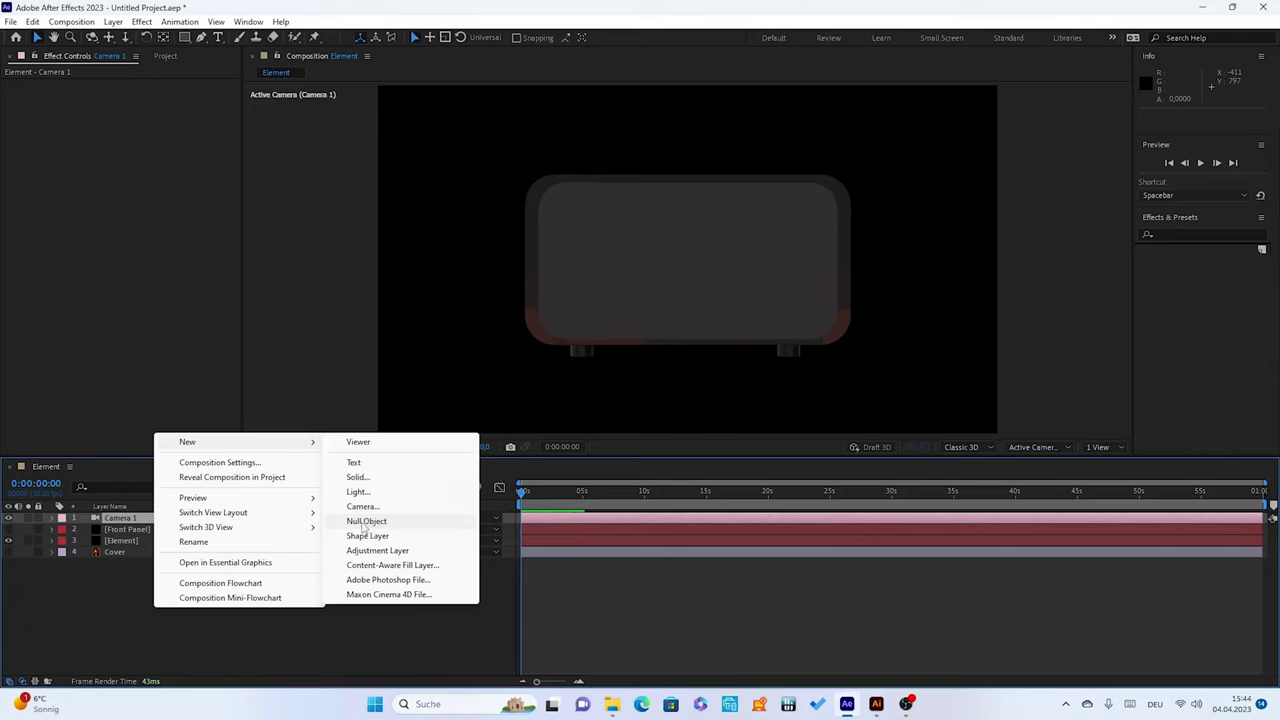
click(362, 522)
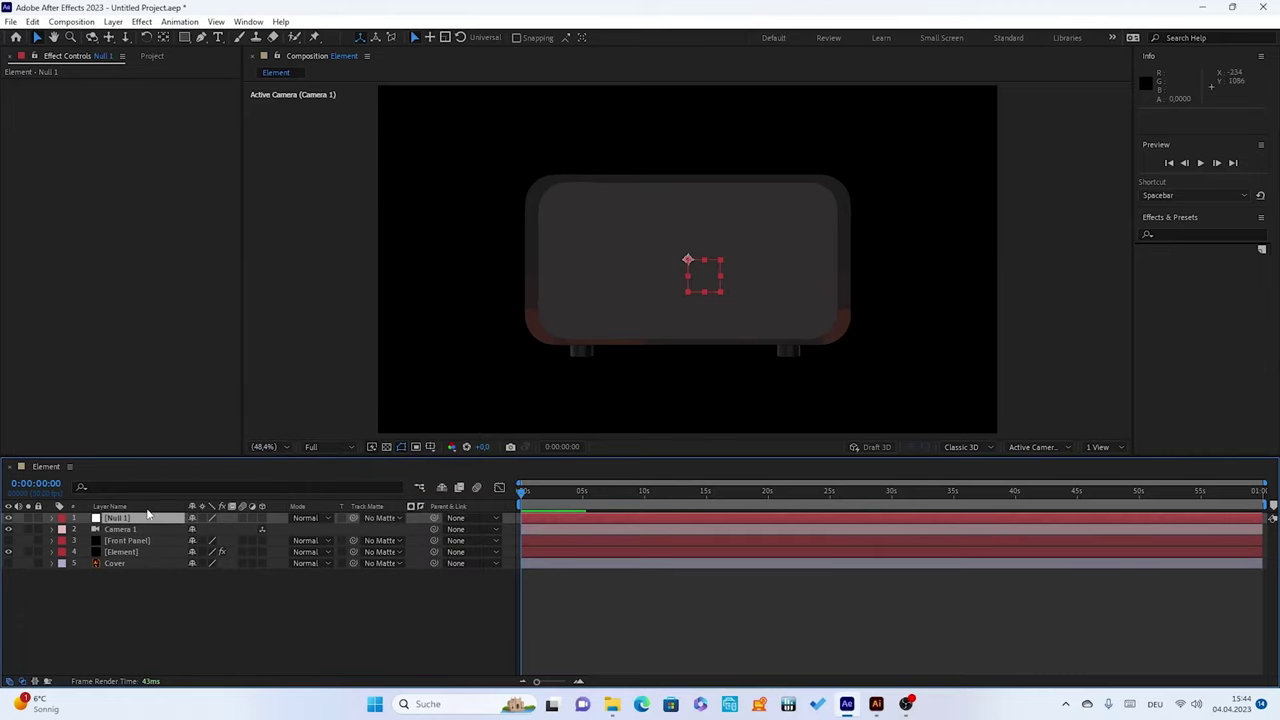
click(260, 517)
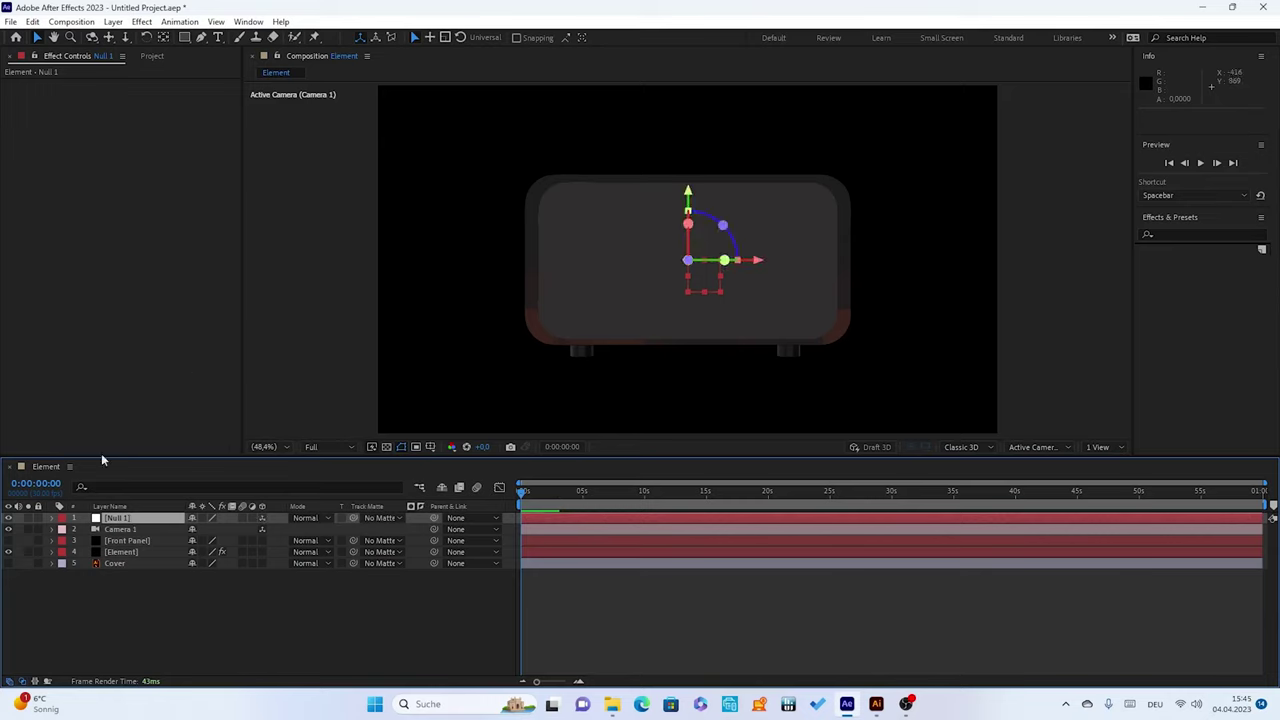
click(51, 518)
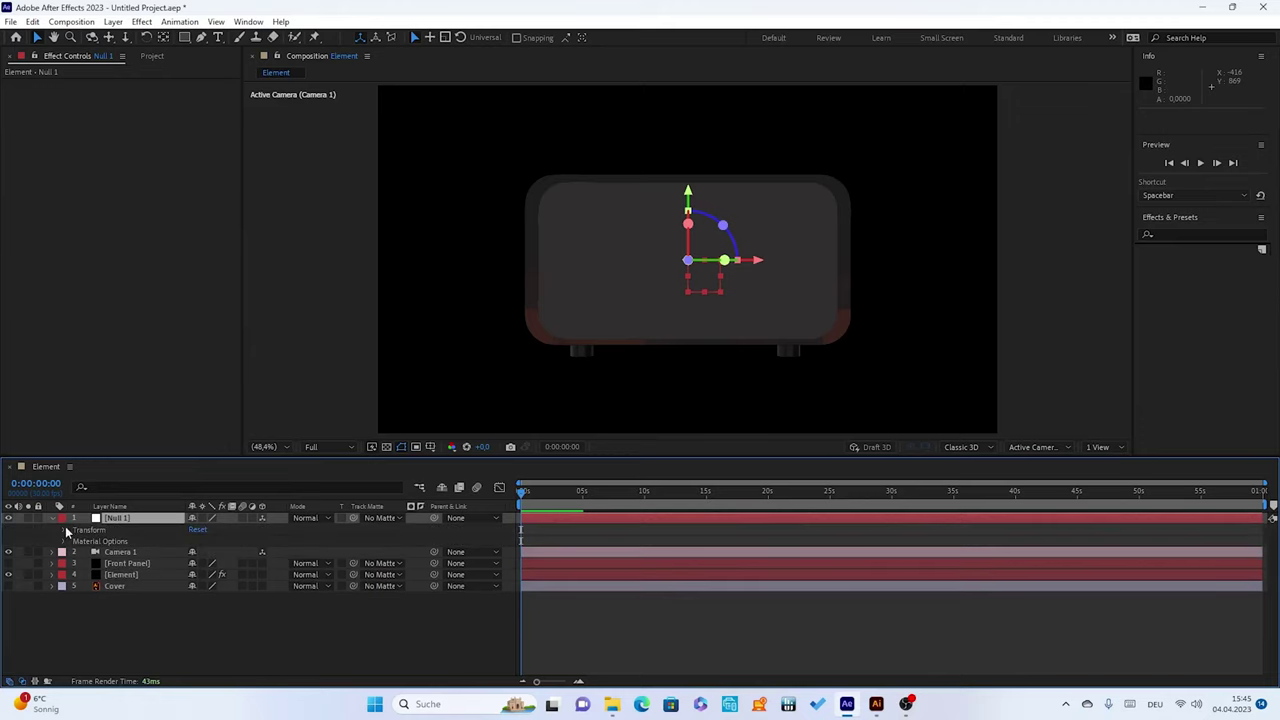
click(62, 530)
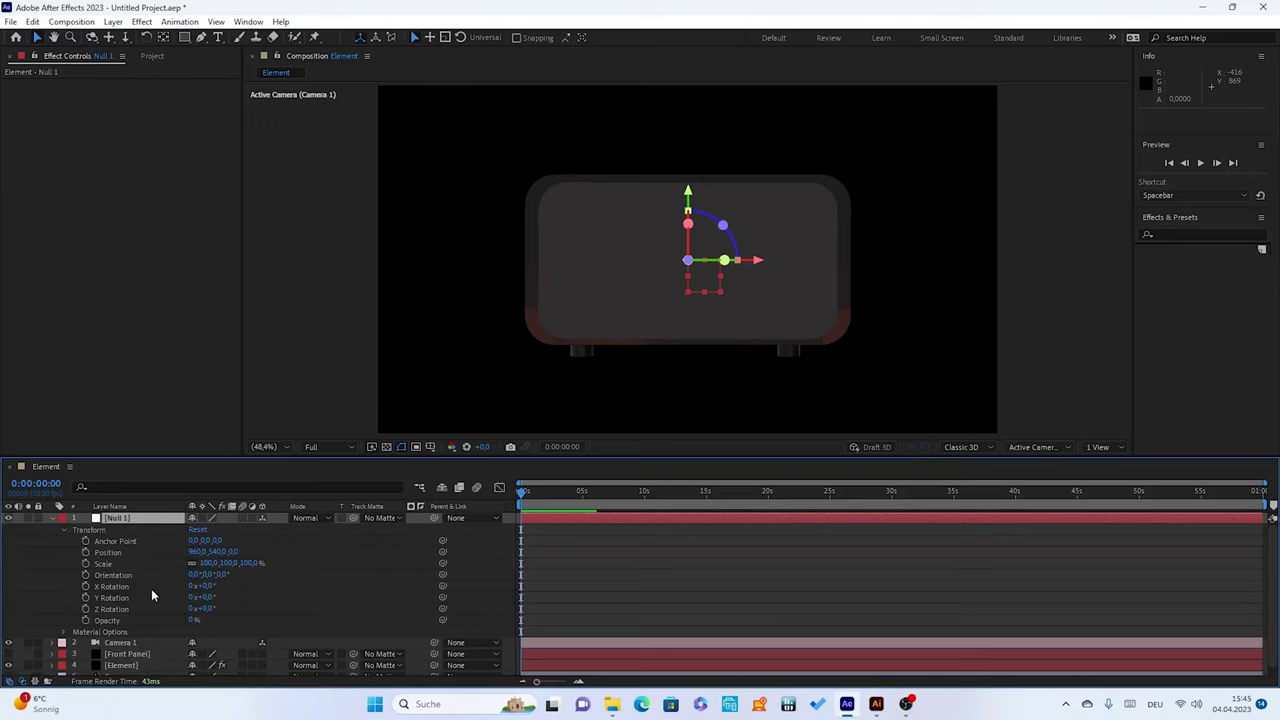
drag(203, 597, 247, 597)
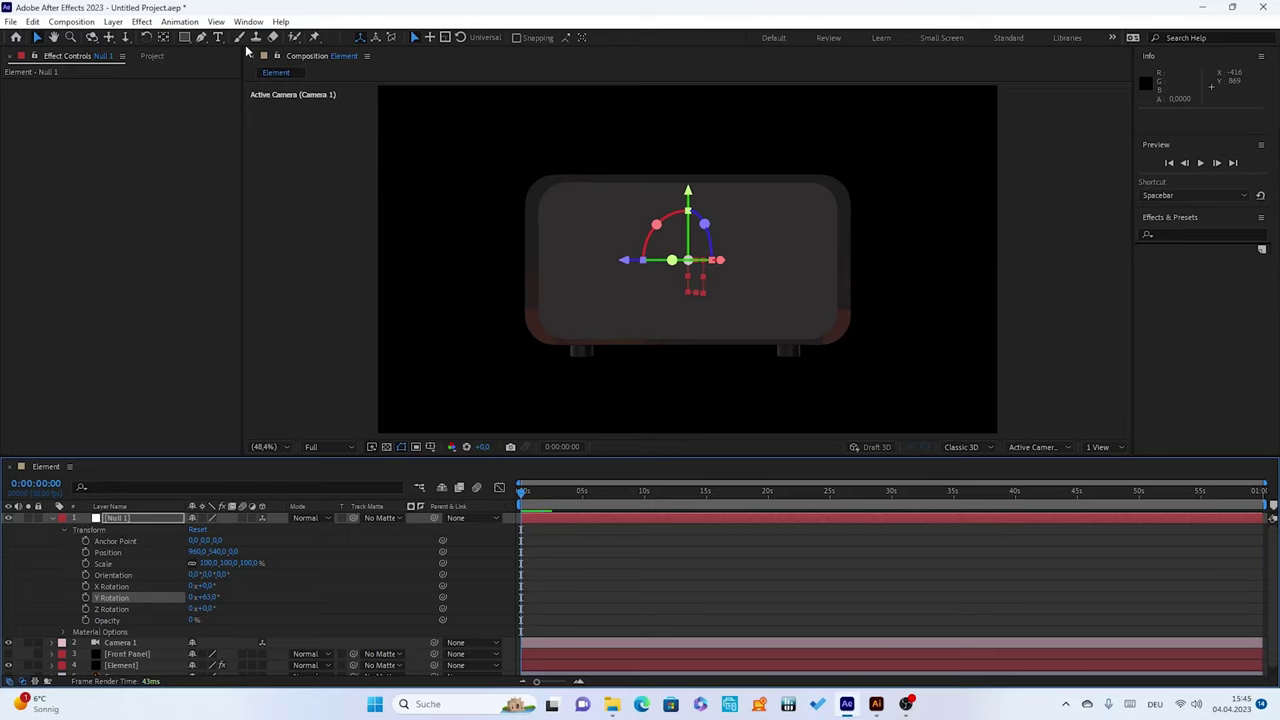
key(ctrl+z)
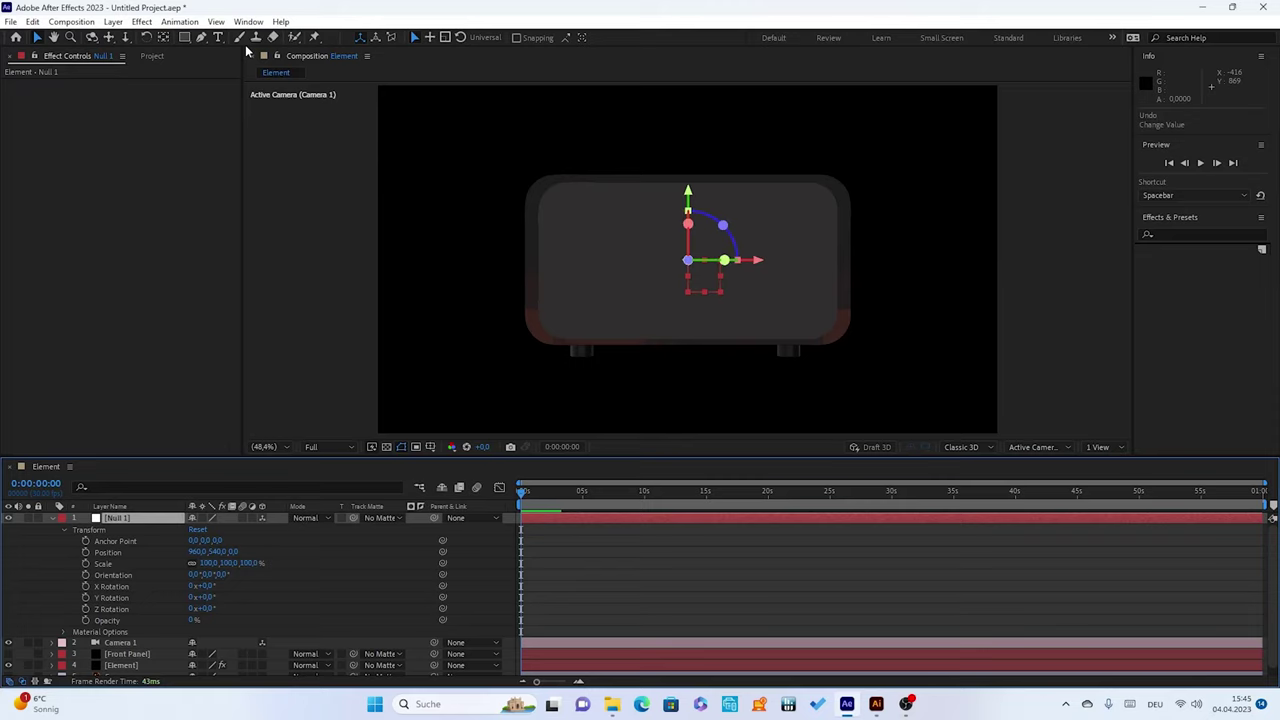
Parent Camera 1 to Null 1 with the pick whip
click(52, 518)
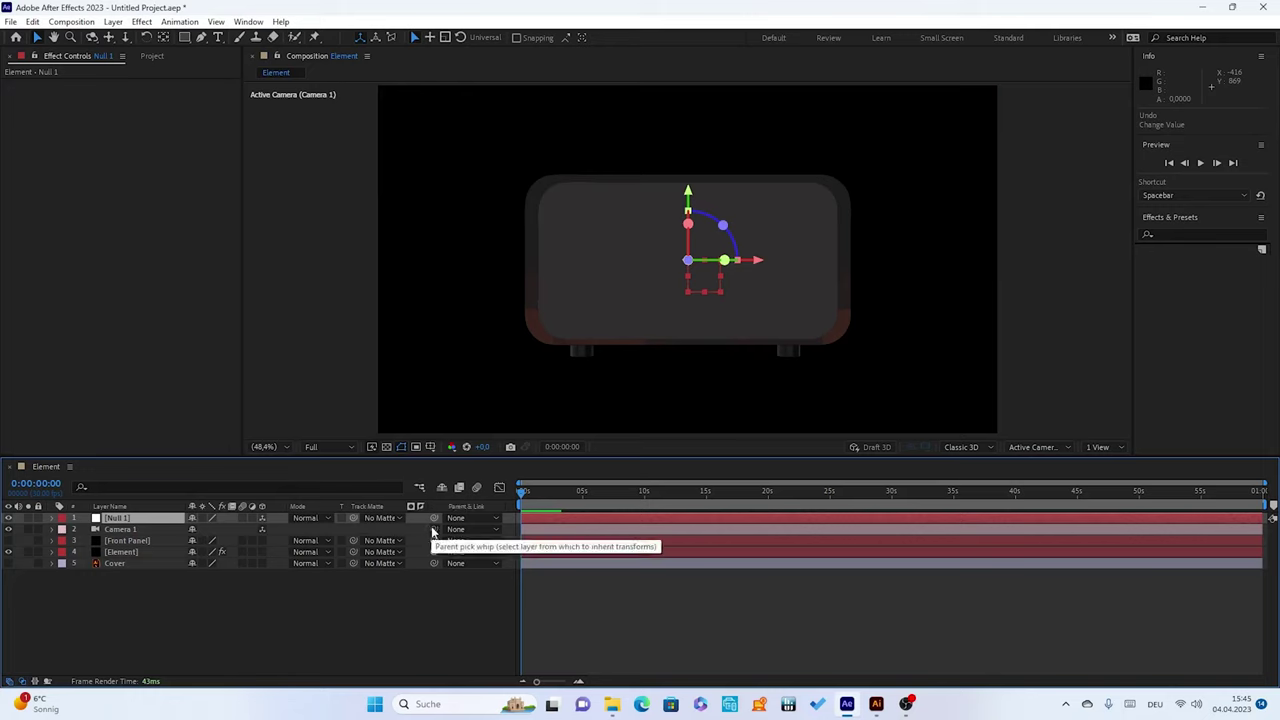
drag(424, 531, 113, 521)
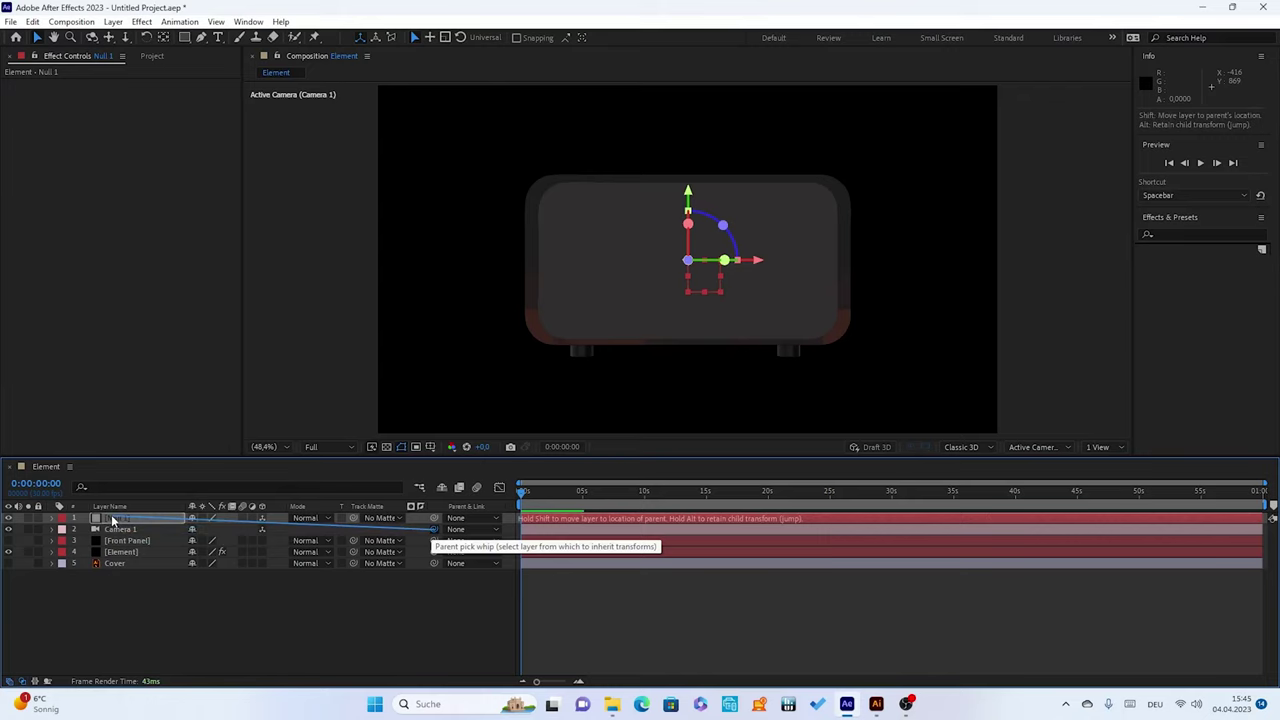
drag(113, 520, 113, 520)
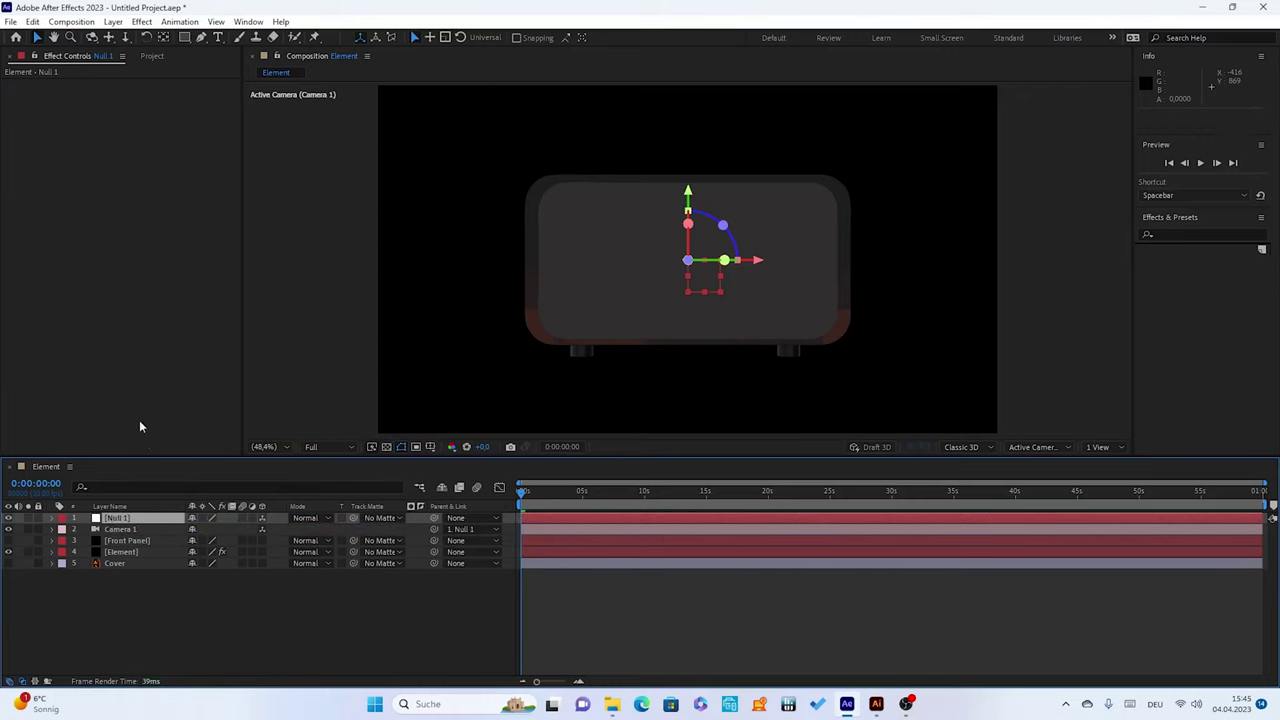
click(52, 519)
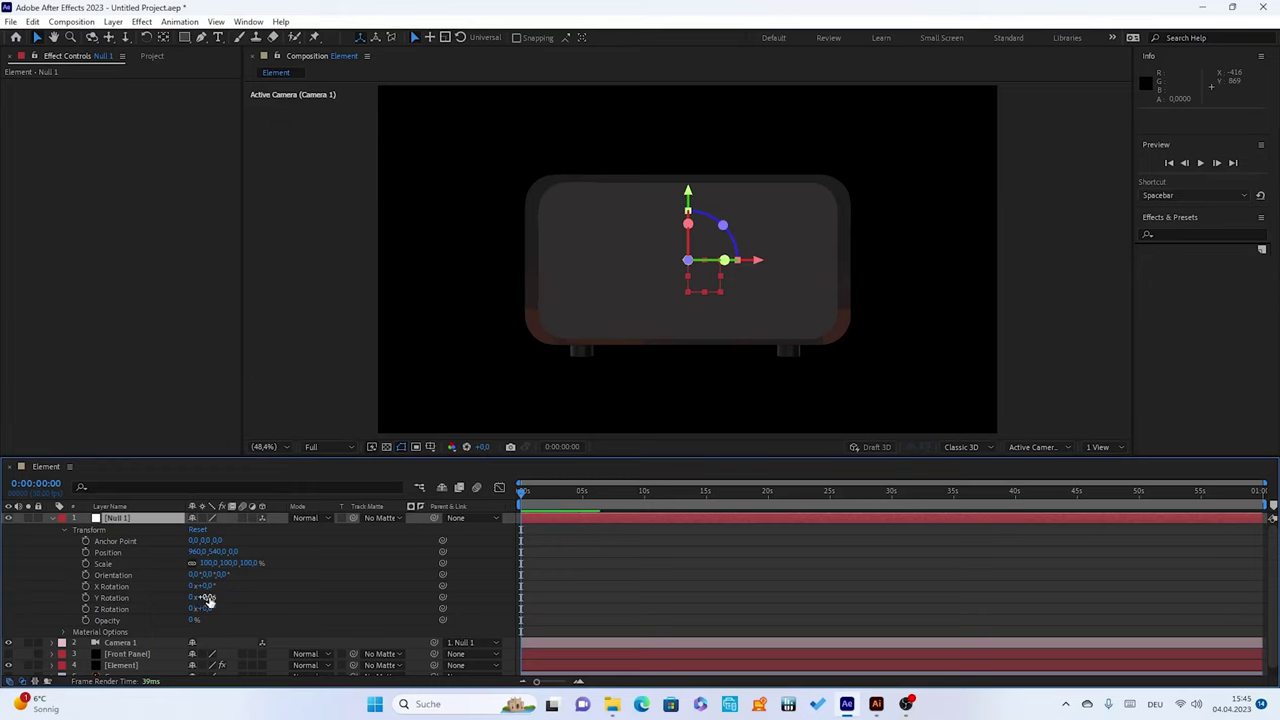
drag(203, 598, 272, 599)
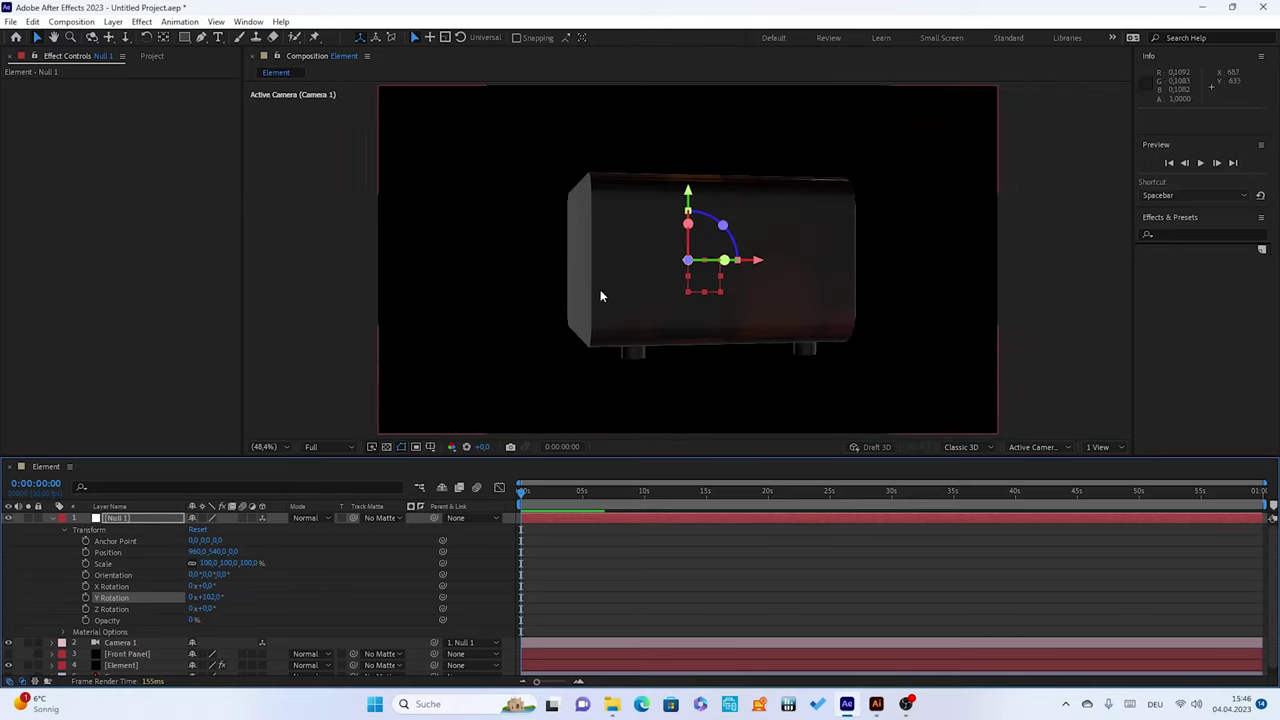
drag(210, 604, 195, 603)
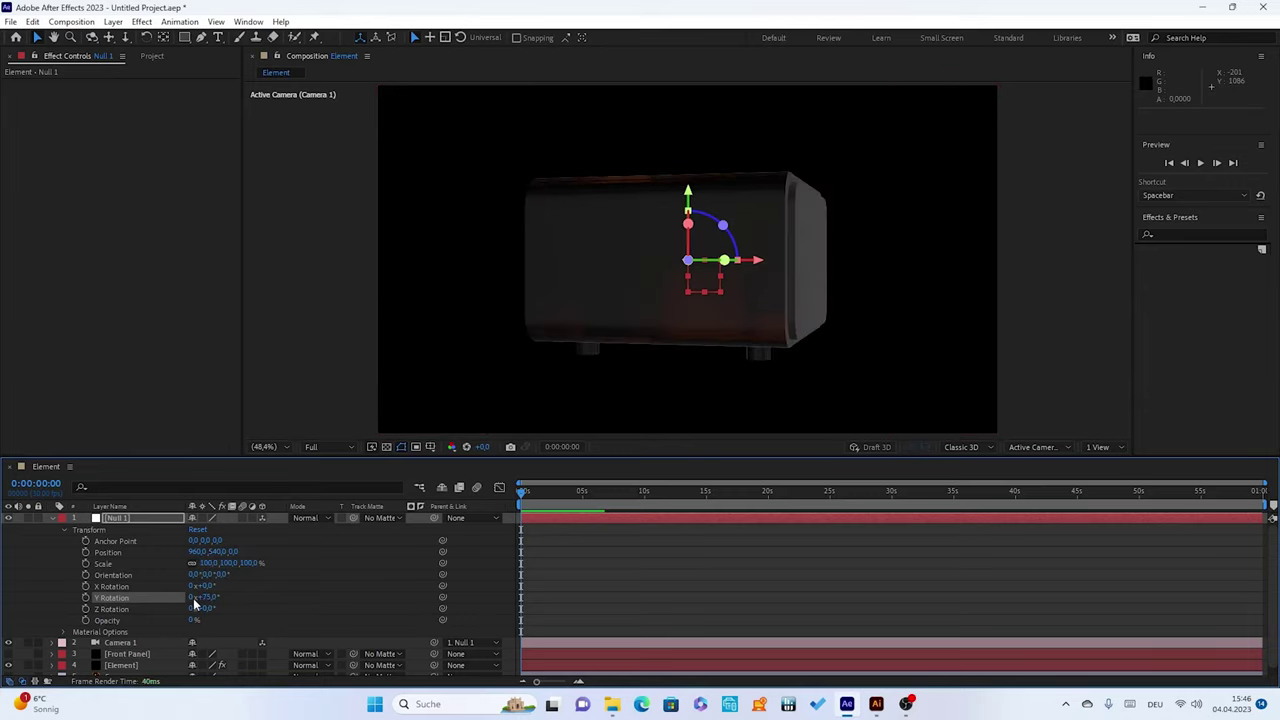
drag(211, 600, 183, 603)
click(205, 597)
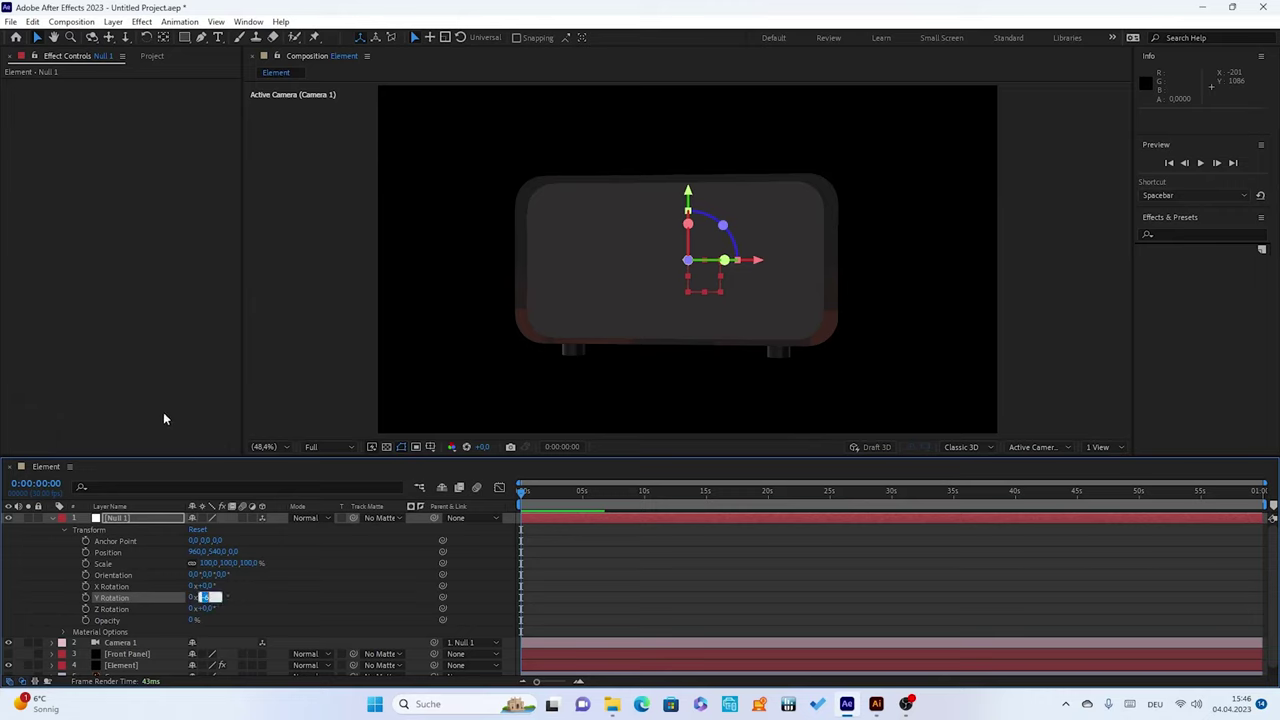
text(0)
key(Return)
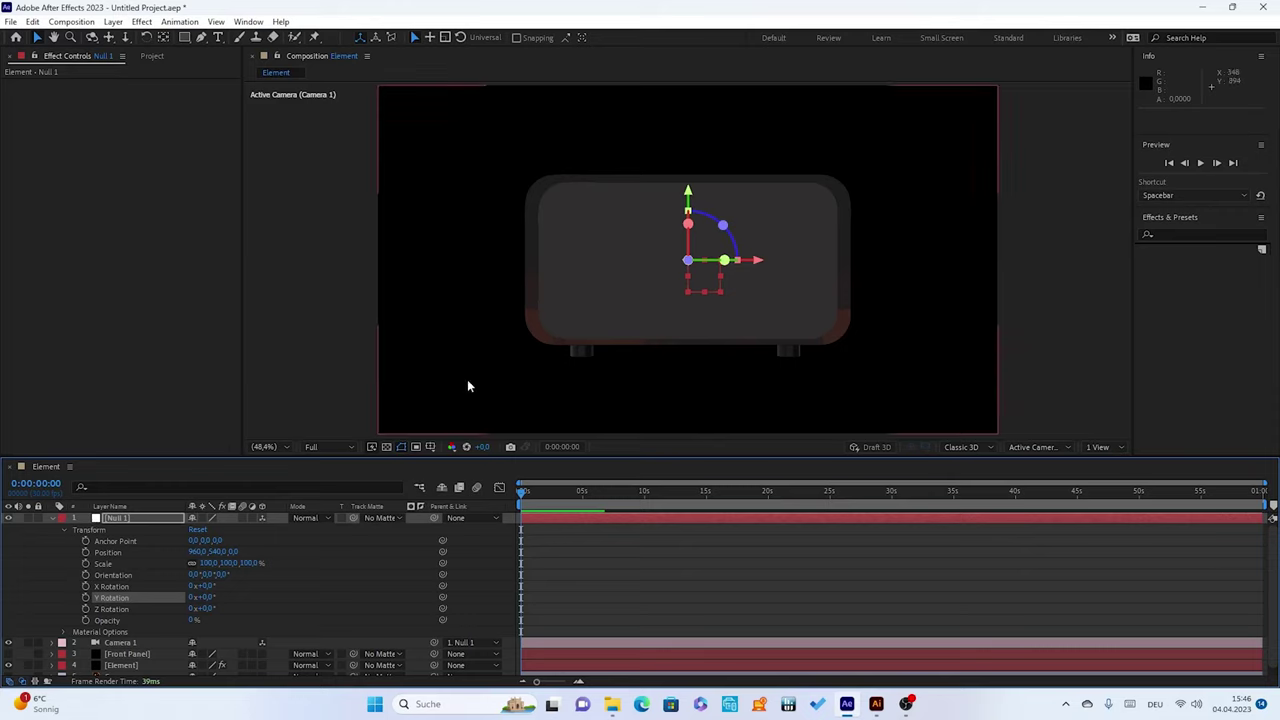
click(51, 519)
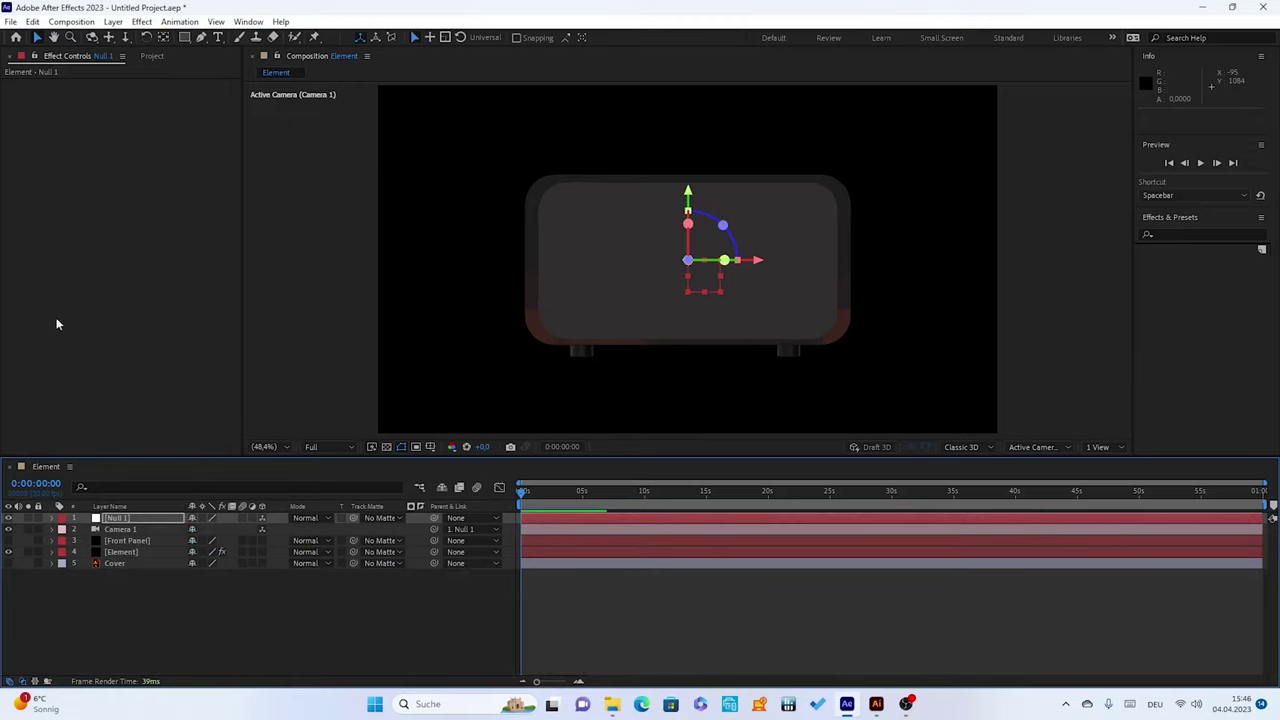
Create Comp 1 at 380 × 498 px, 30 fps, and start typing a new duration beginning with 0
click(151, 57)
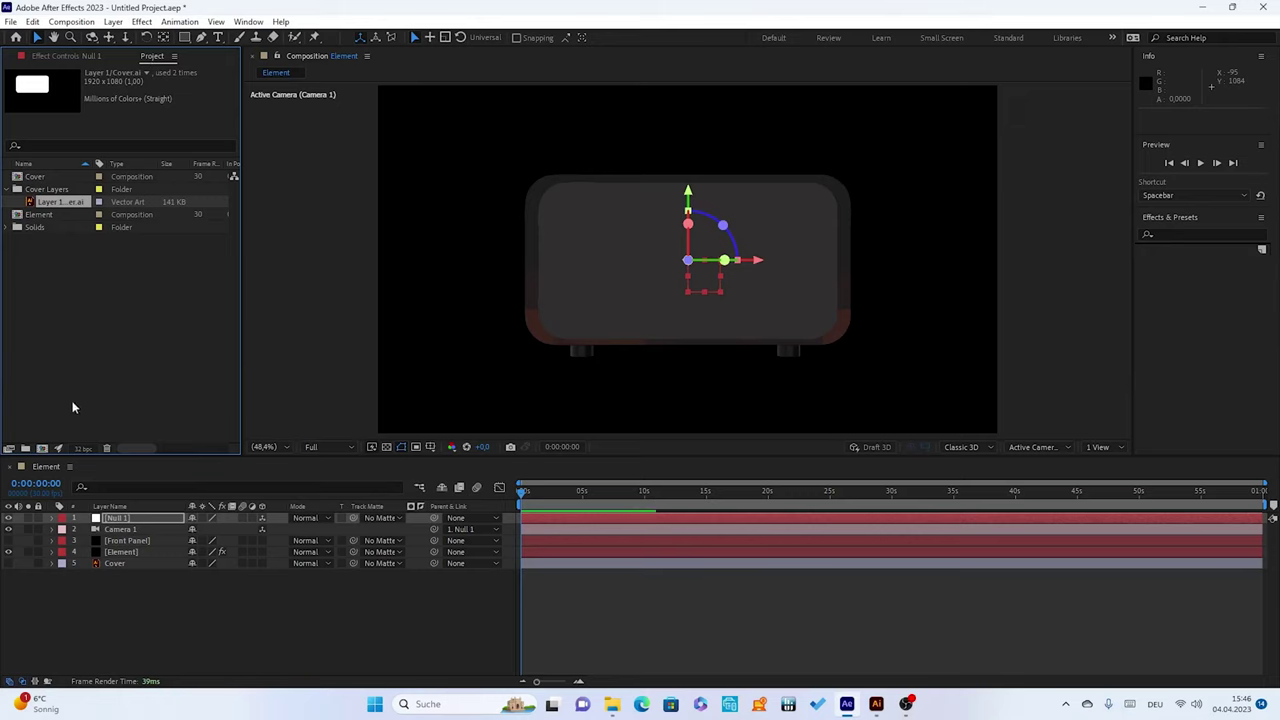
click(41, 449)
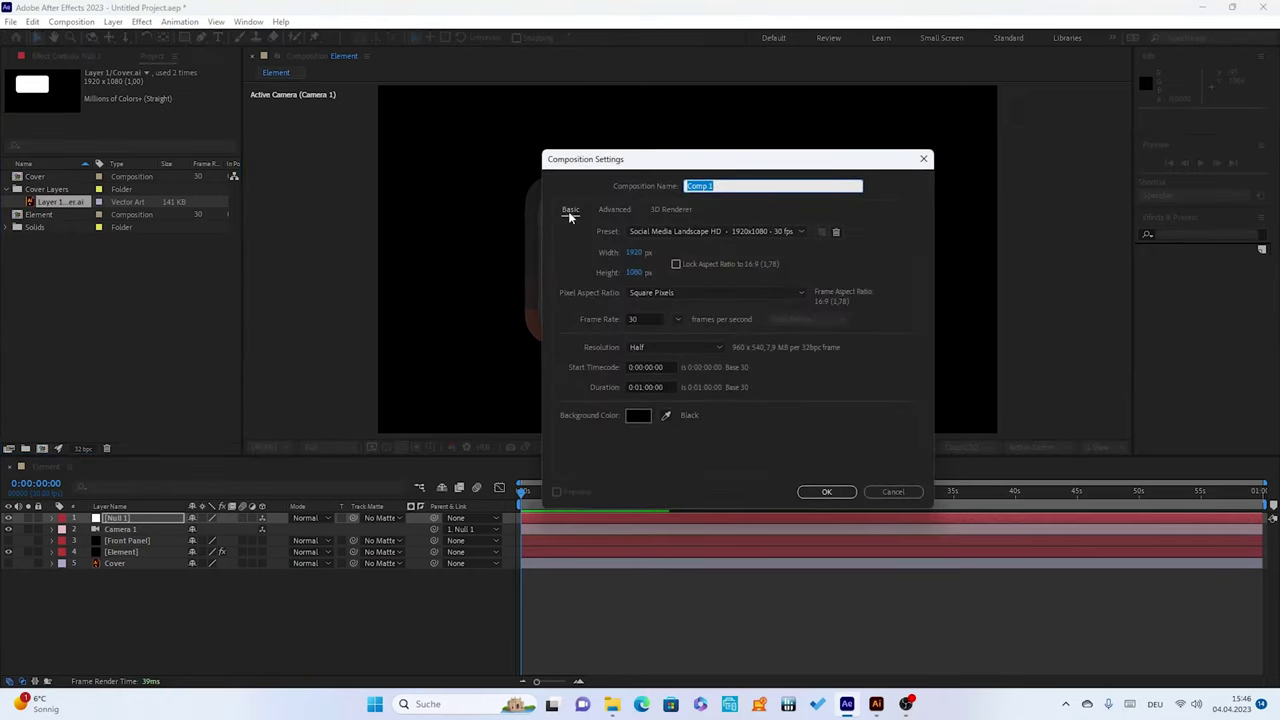
click(634, 253)
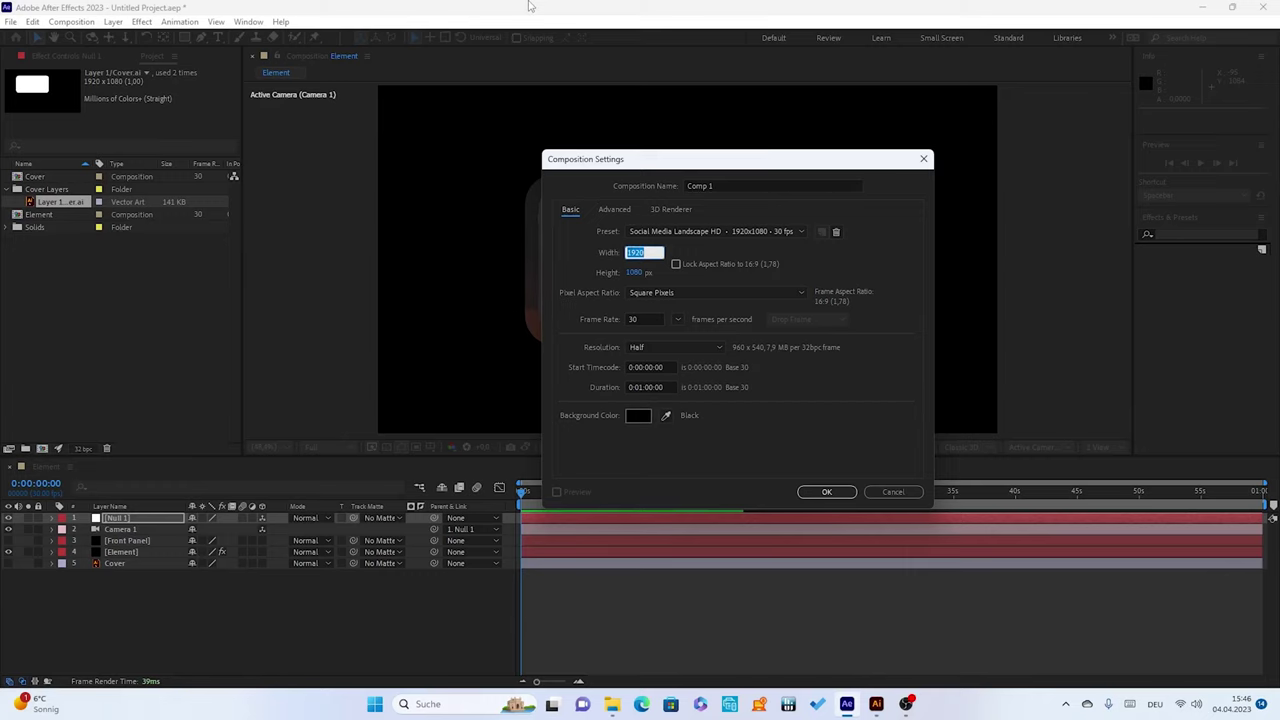
text(380)
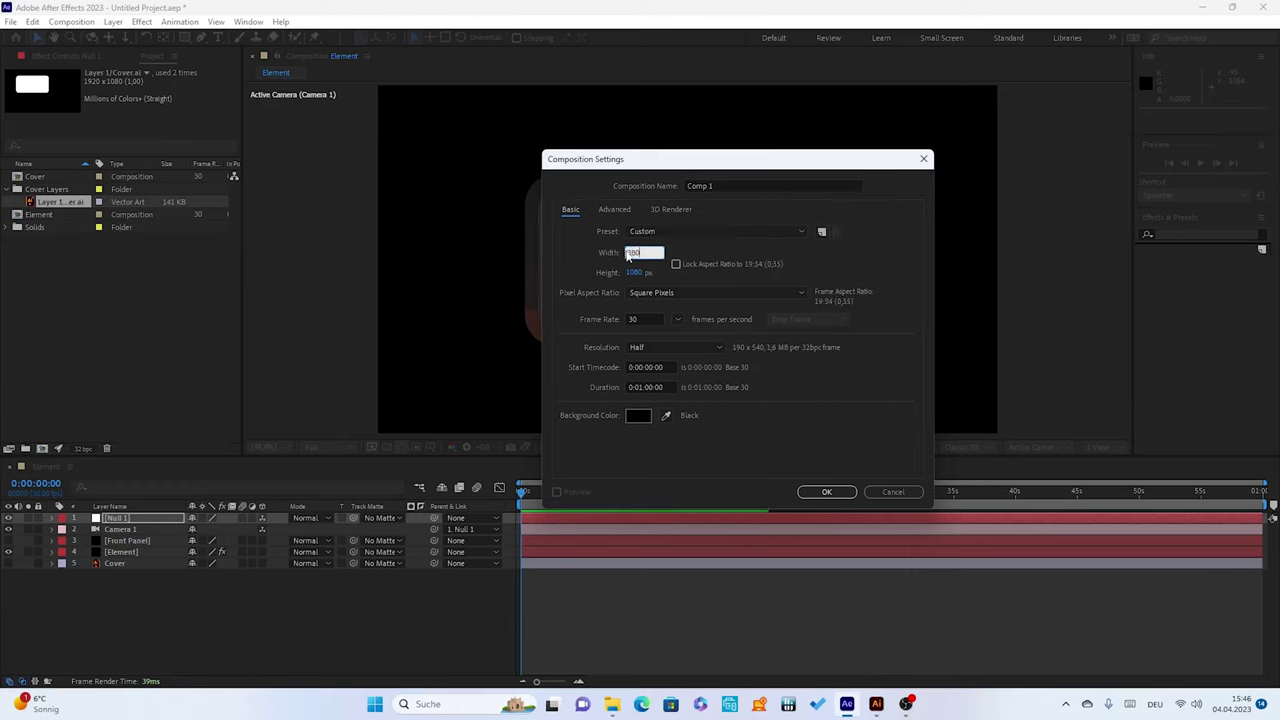
click(636, 273)
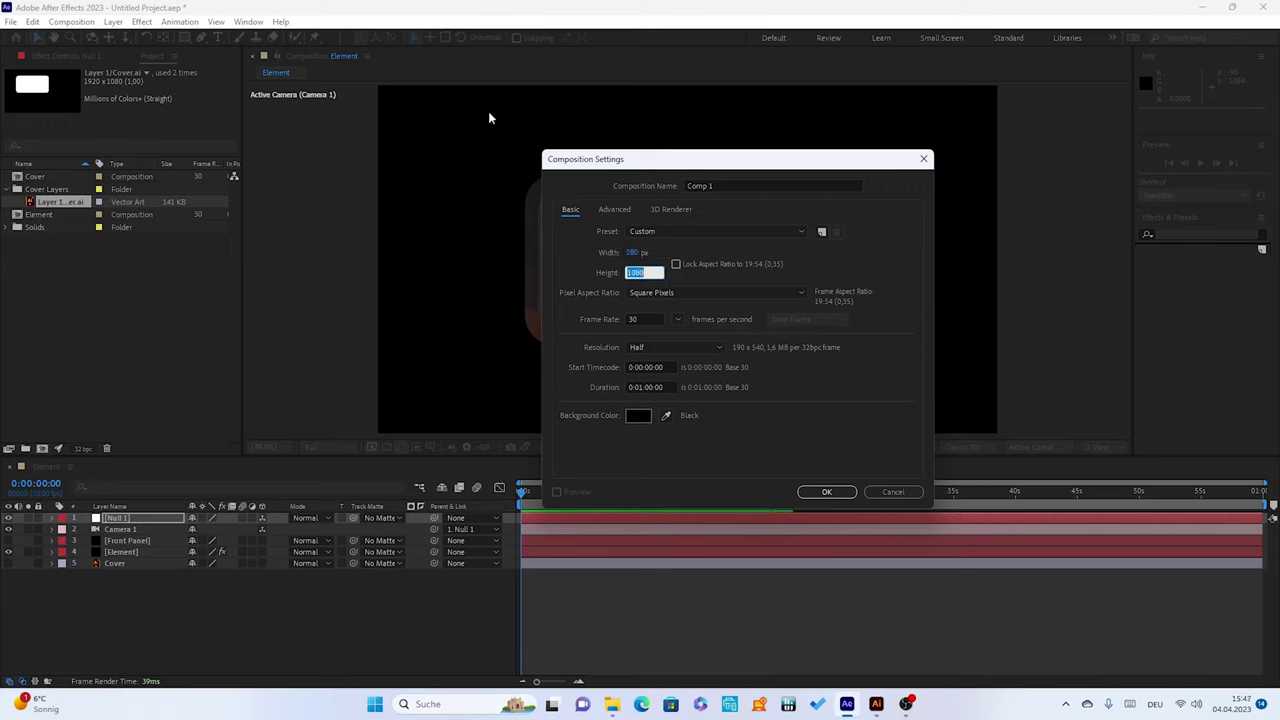
text(498)
click(638, 387)
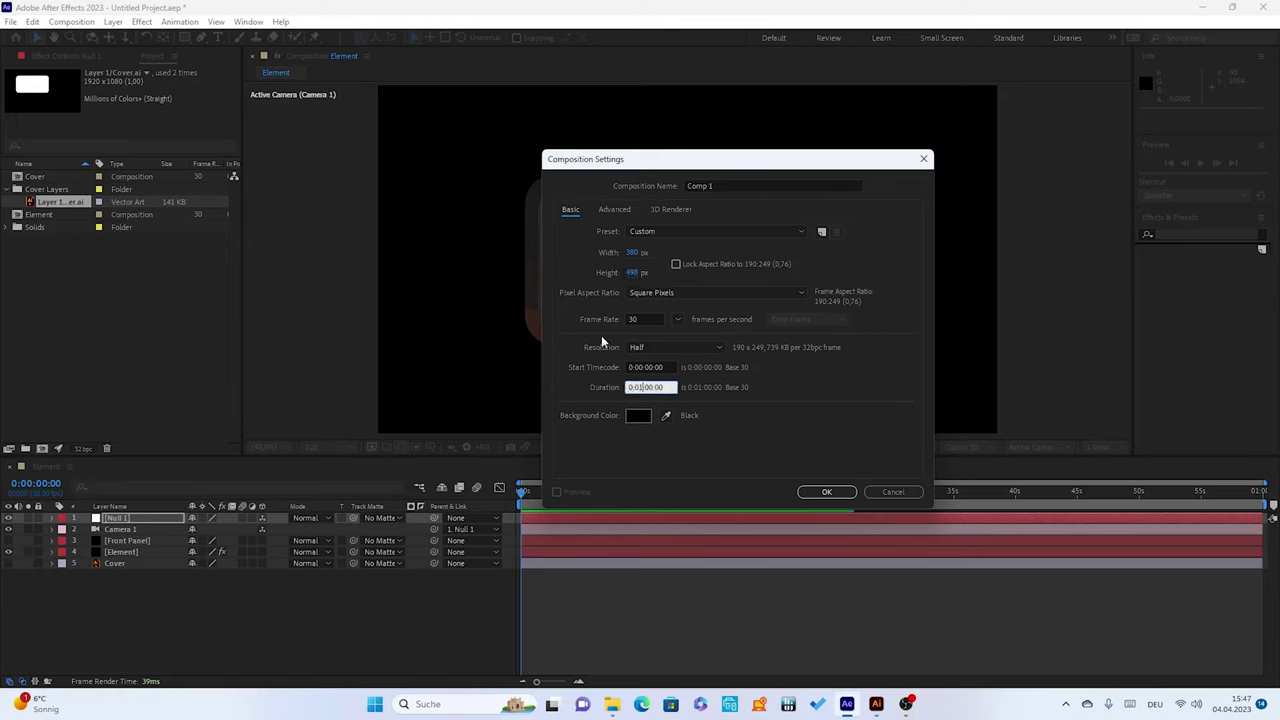
text(0)
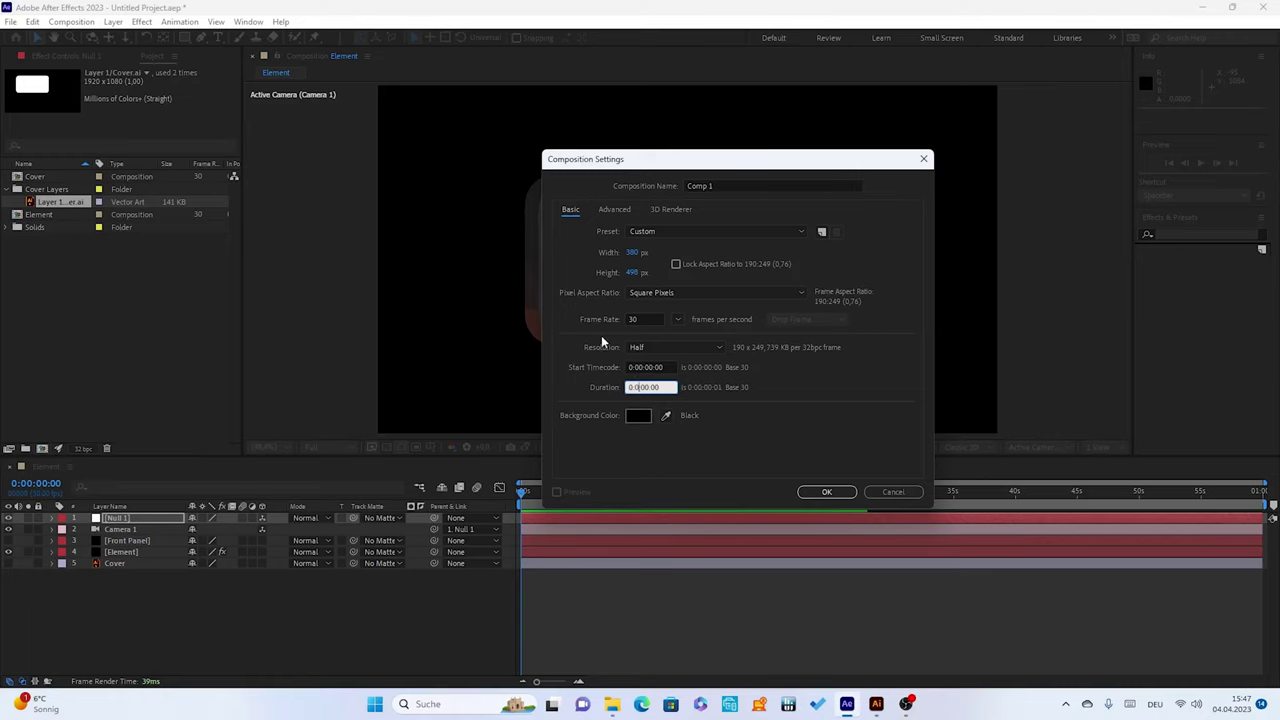
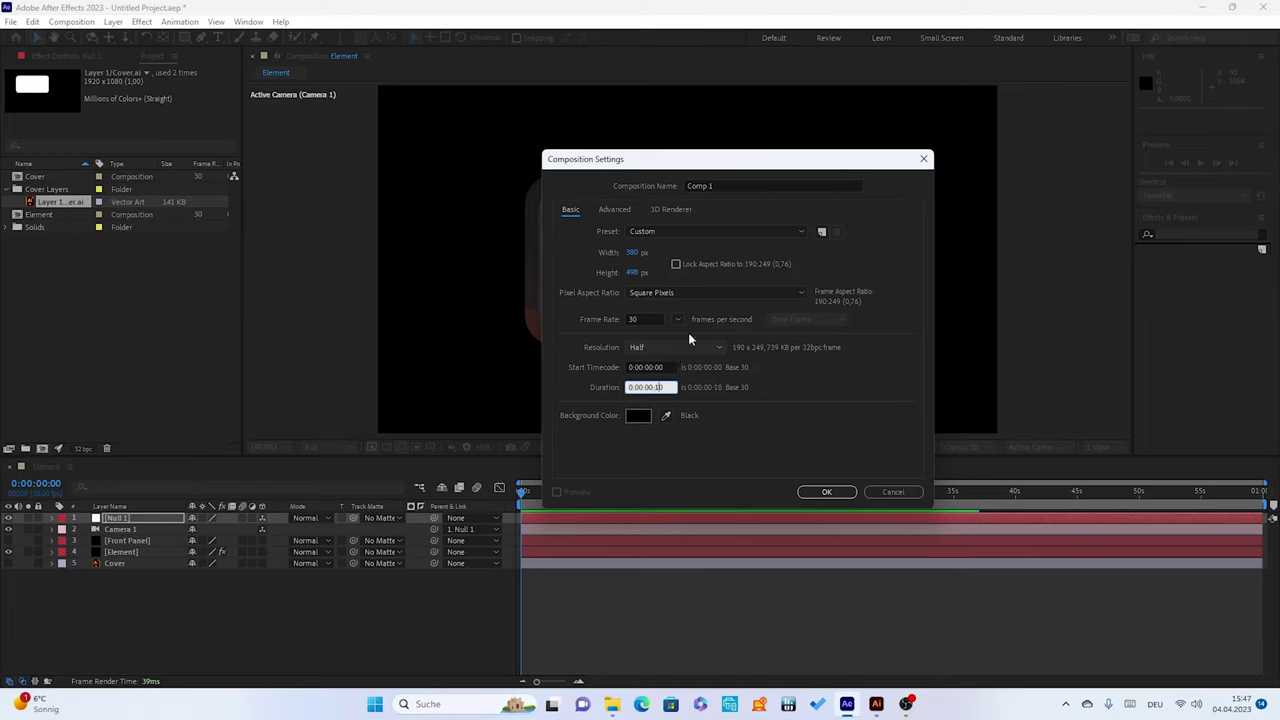
Rename Comp 1 to Digital, keeping 380×498 and a 0:00:00:10 duration
click(818, 497)
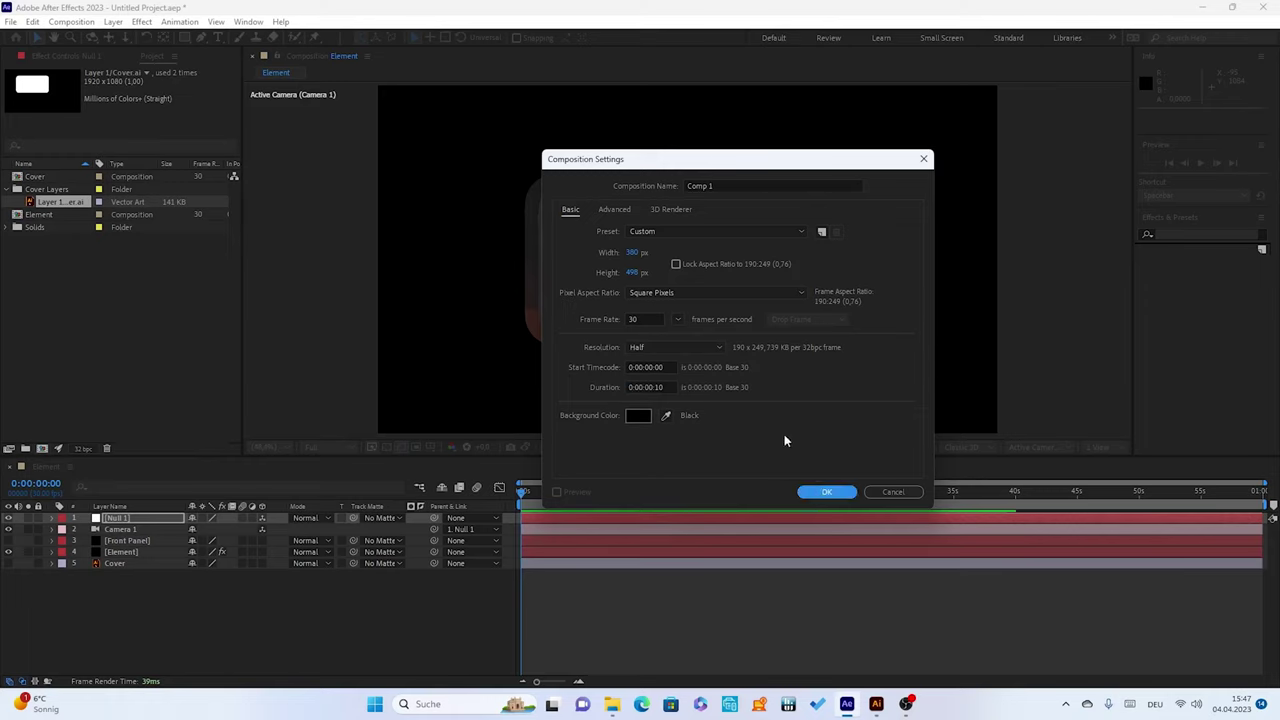
click(720, 185)
text(Digital)
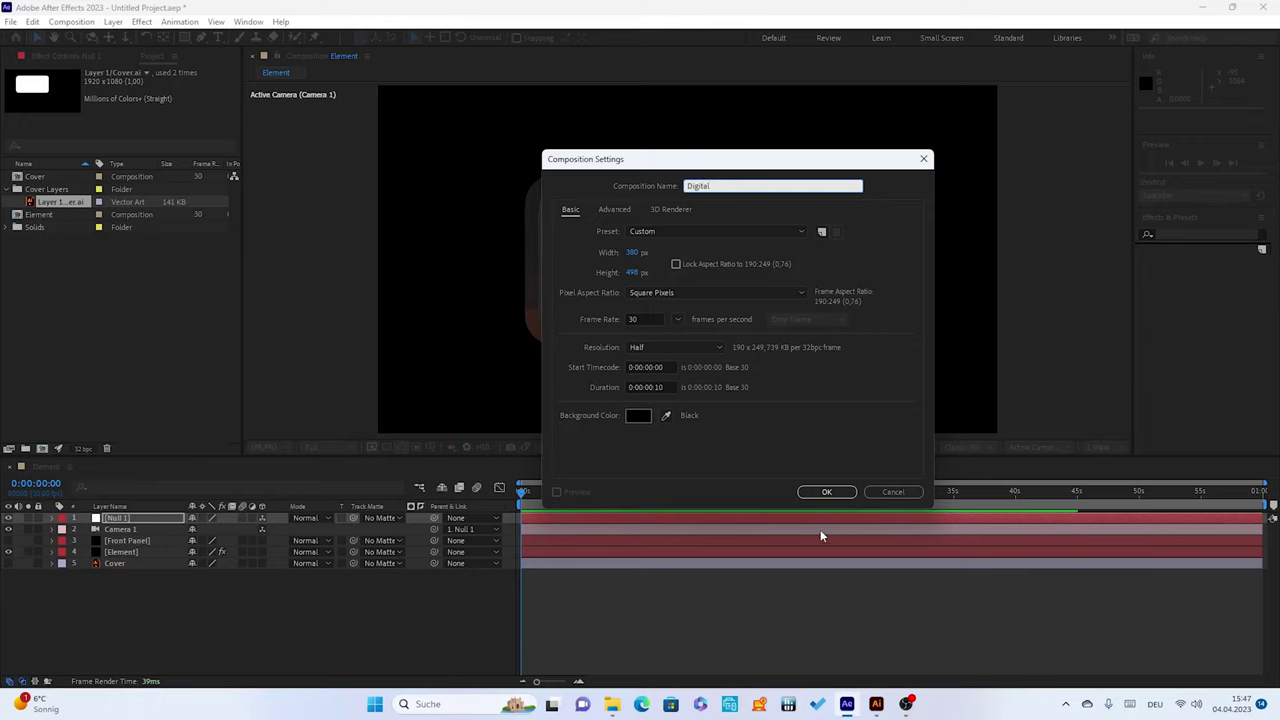
click(820, 492)
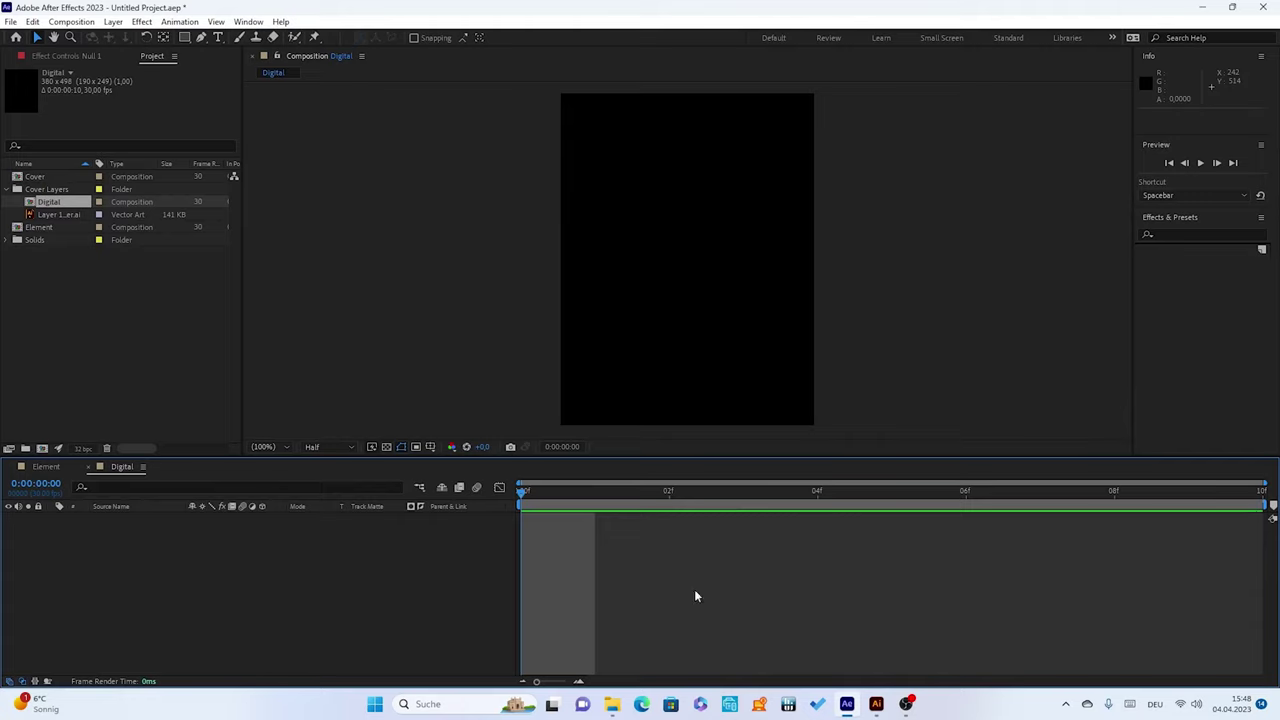
Close Cover.ai without saving its changes
click(875, 708)
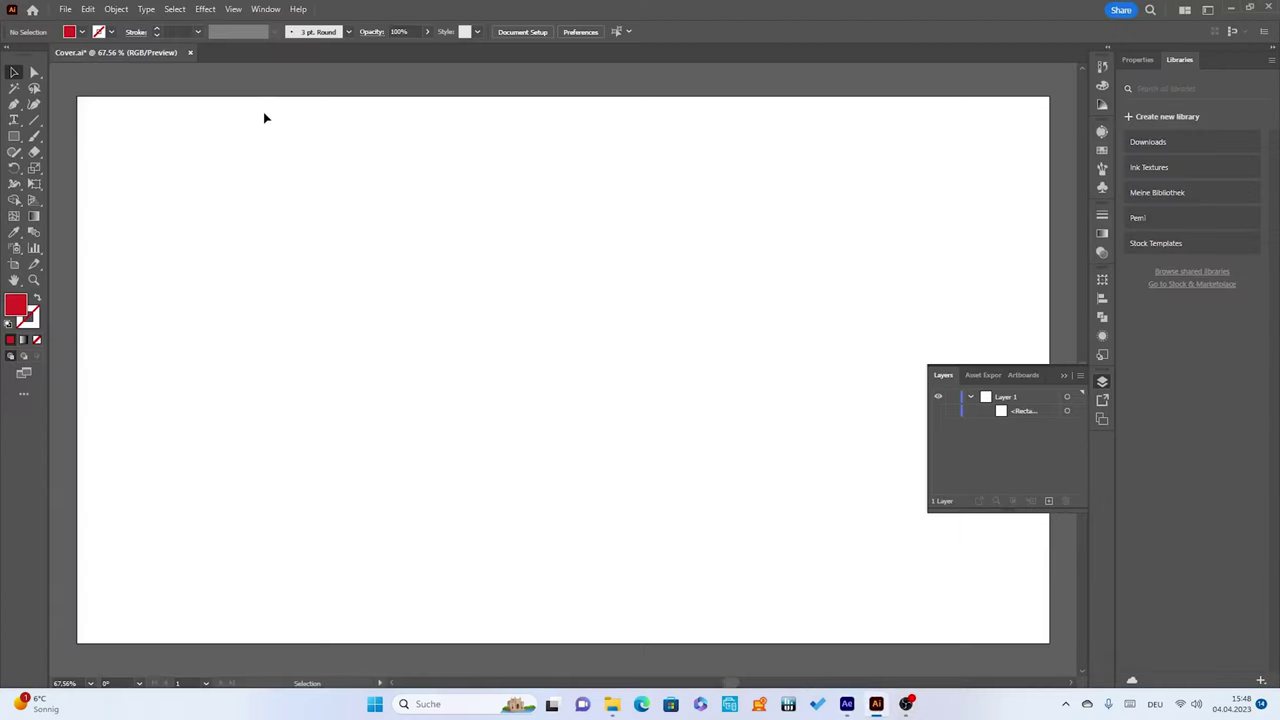
click(190, 52)
click(702, 371)
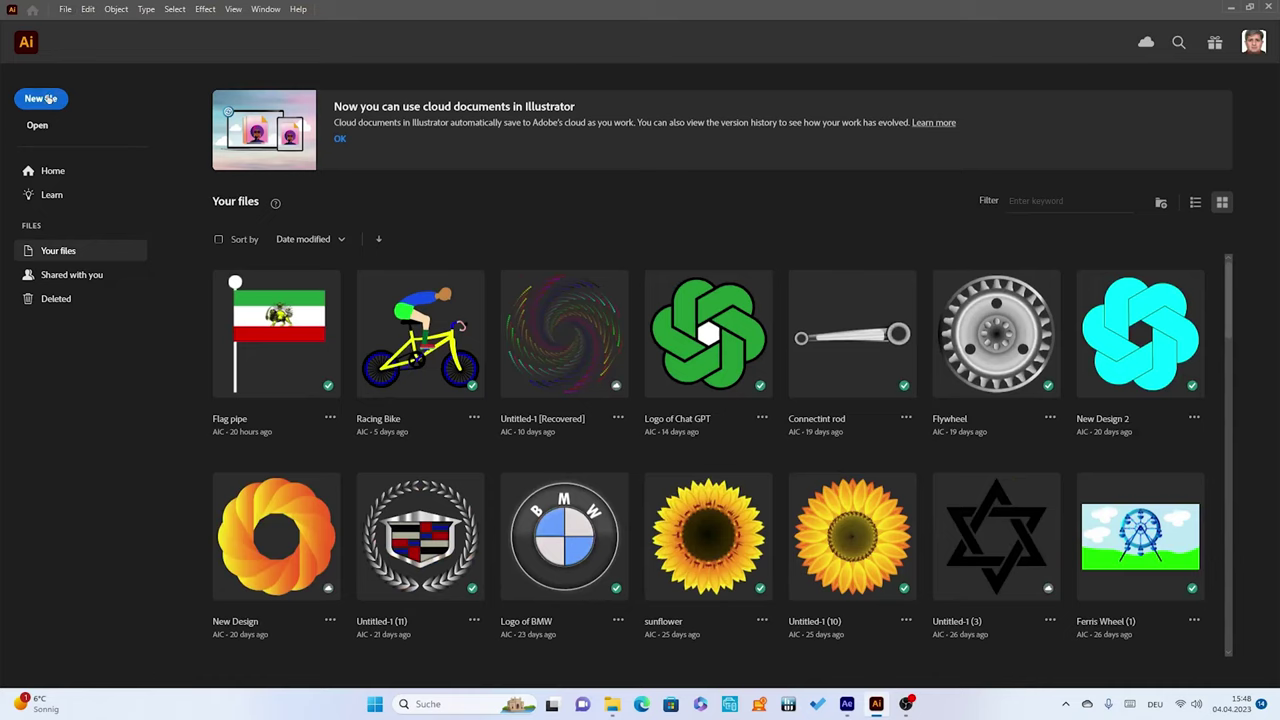
Create a new document from the 380 × 498 px custom preset
click(49, 99)
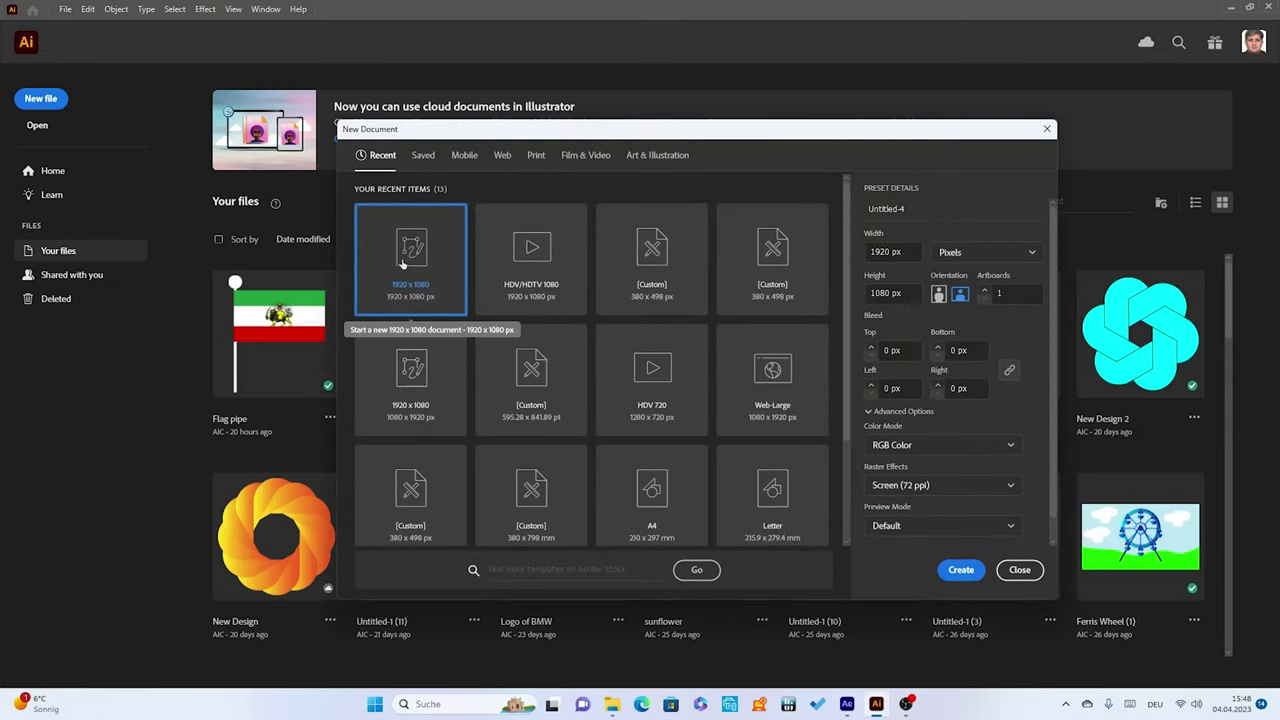
click(655, 284)
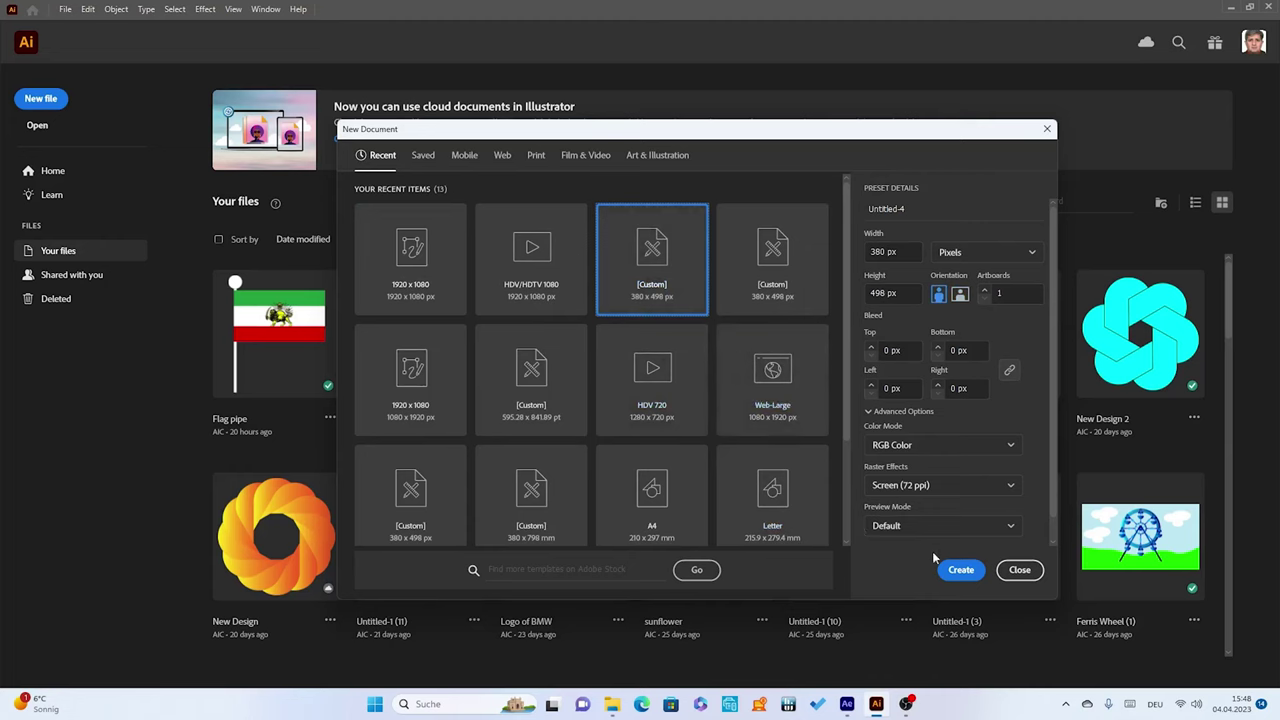
click(962, 570)
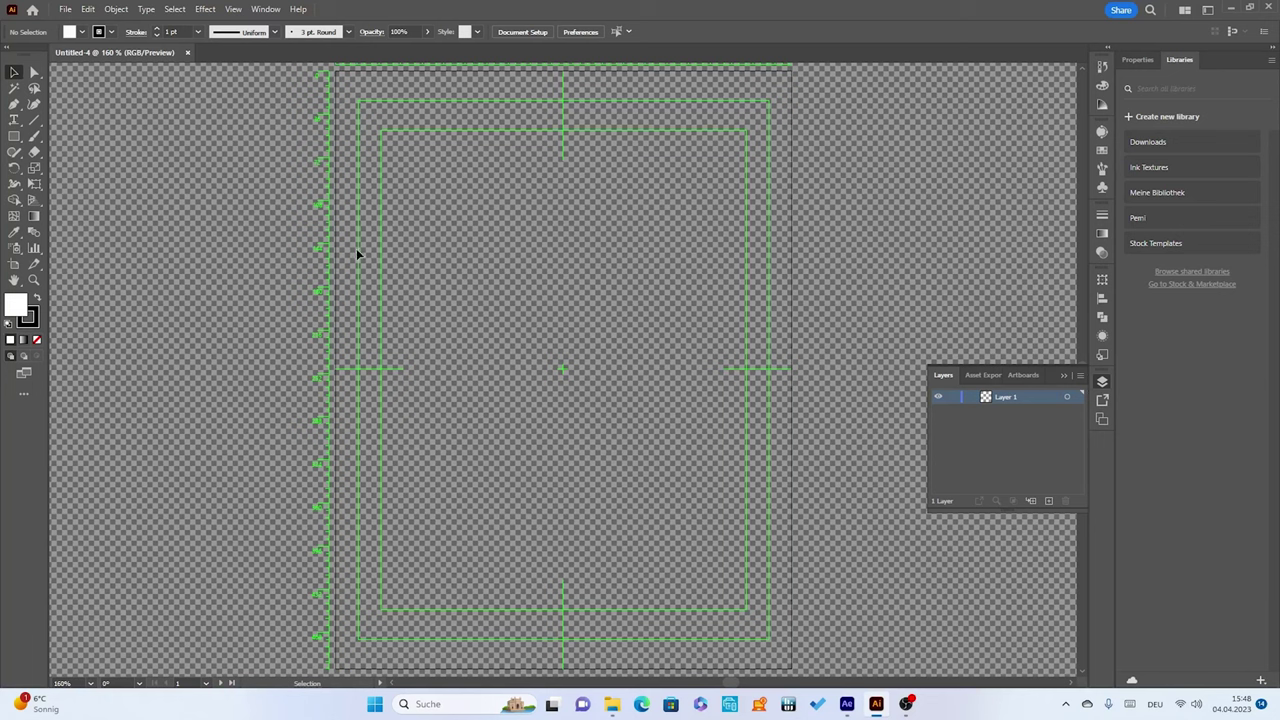
Draw a text area across the artboard and clear its placeholder text
click(15, 121)
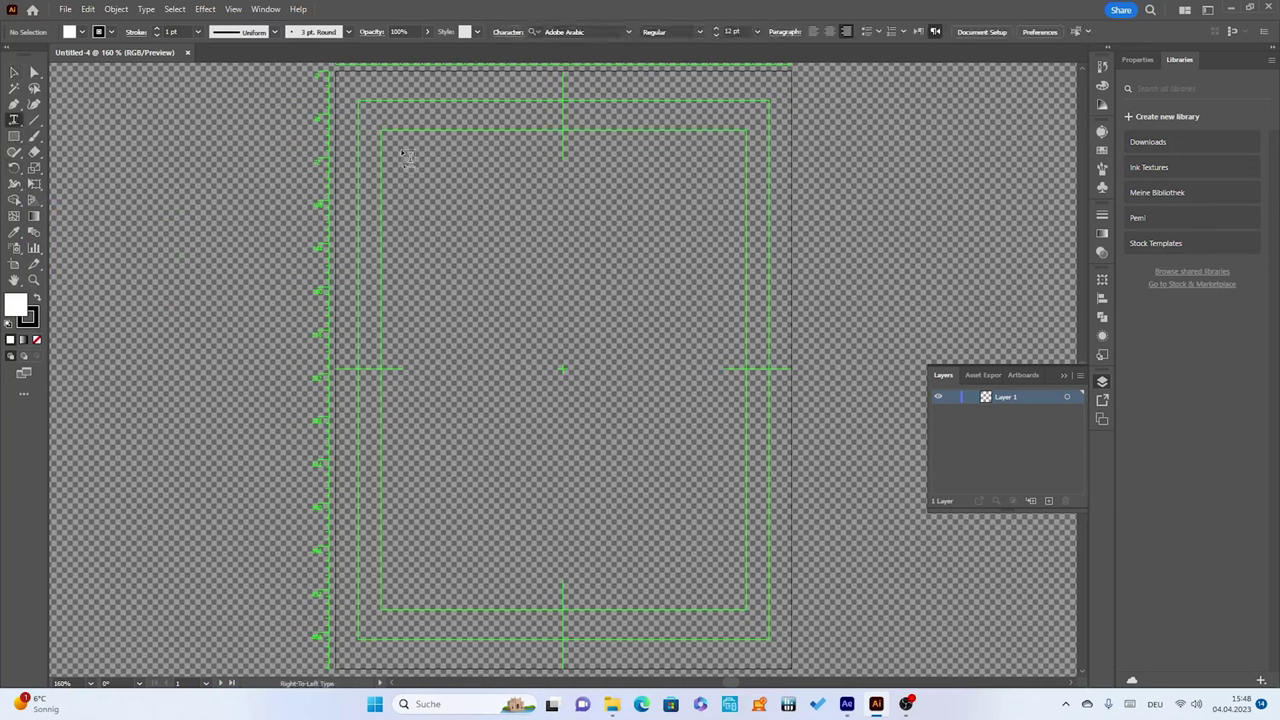
mouse_move(441, 142)
mouse_down()
mouse_move(692, 288)
mouse_move(728, 572)
mouse_up()
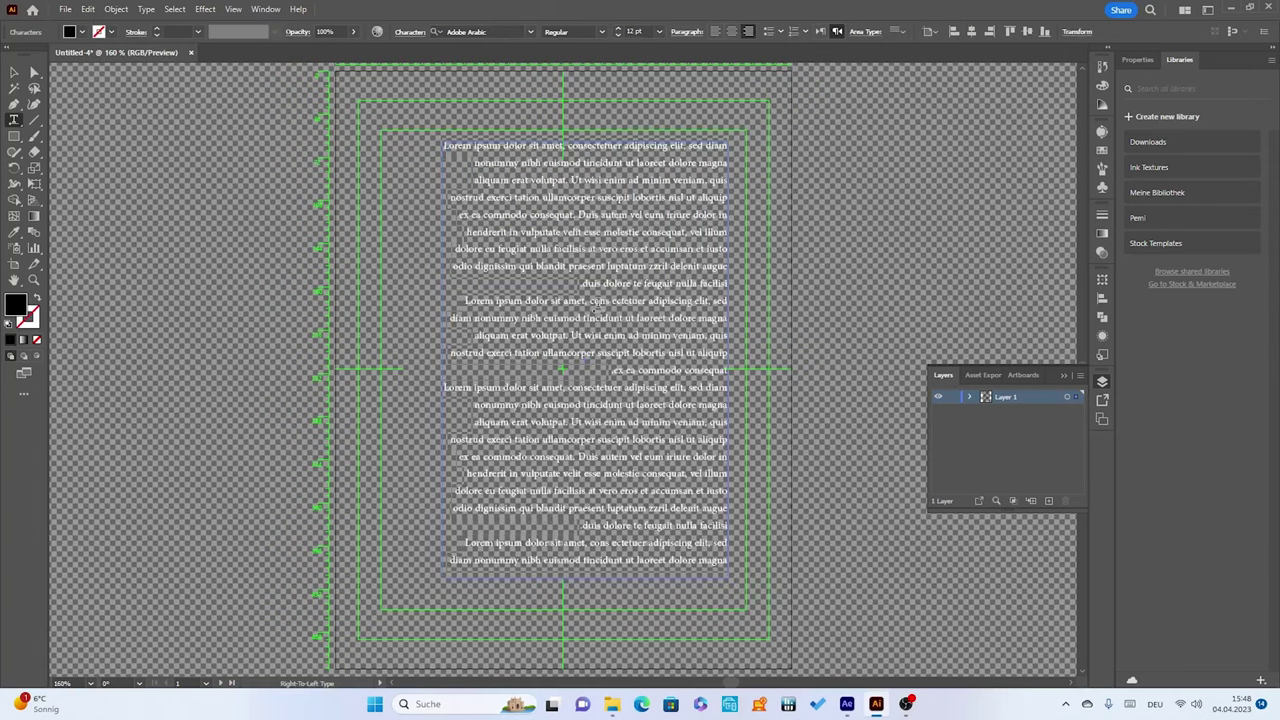
key(BackSpace)
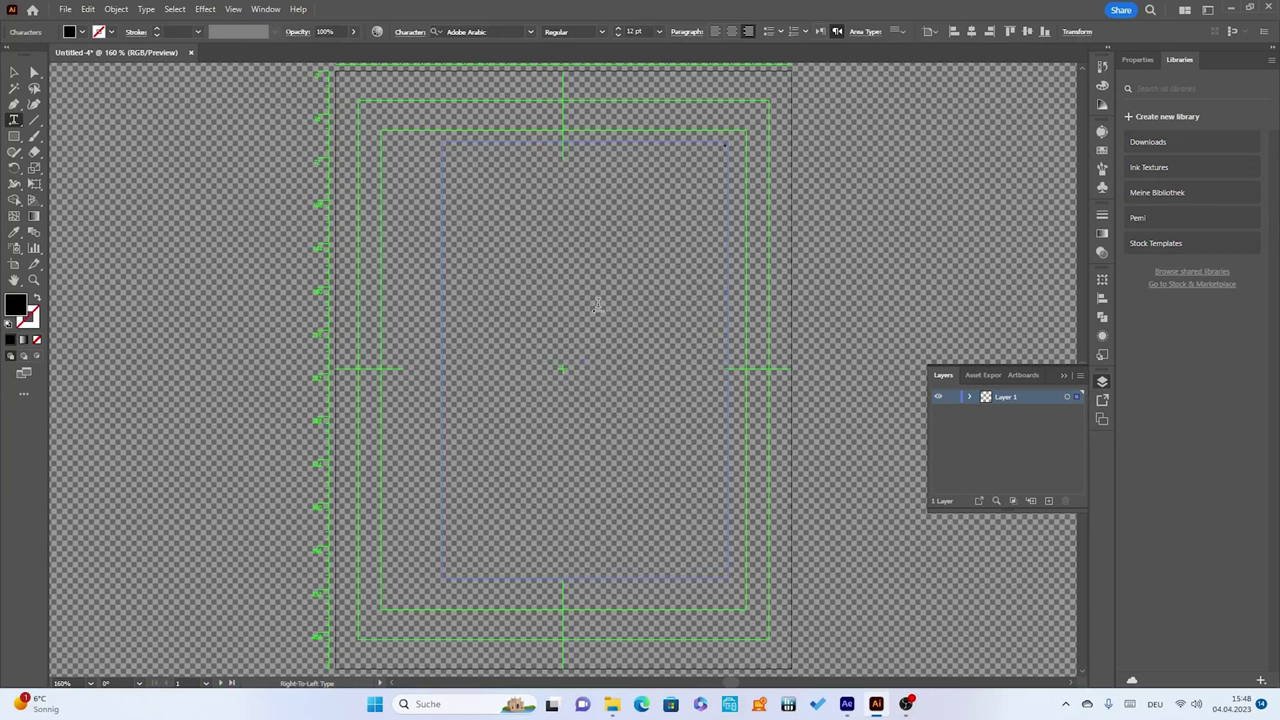
key(Escape)
double_click(597, 303)
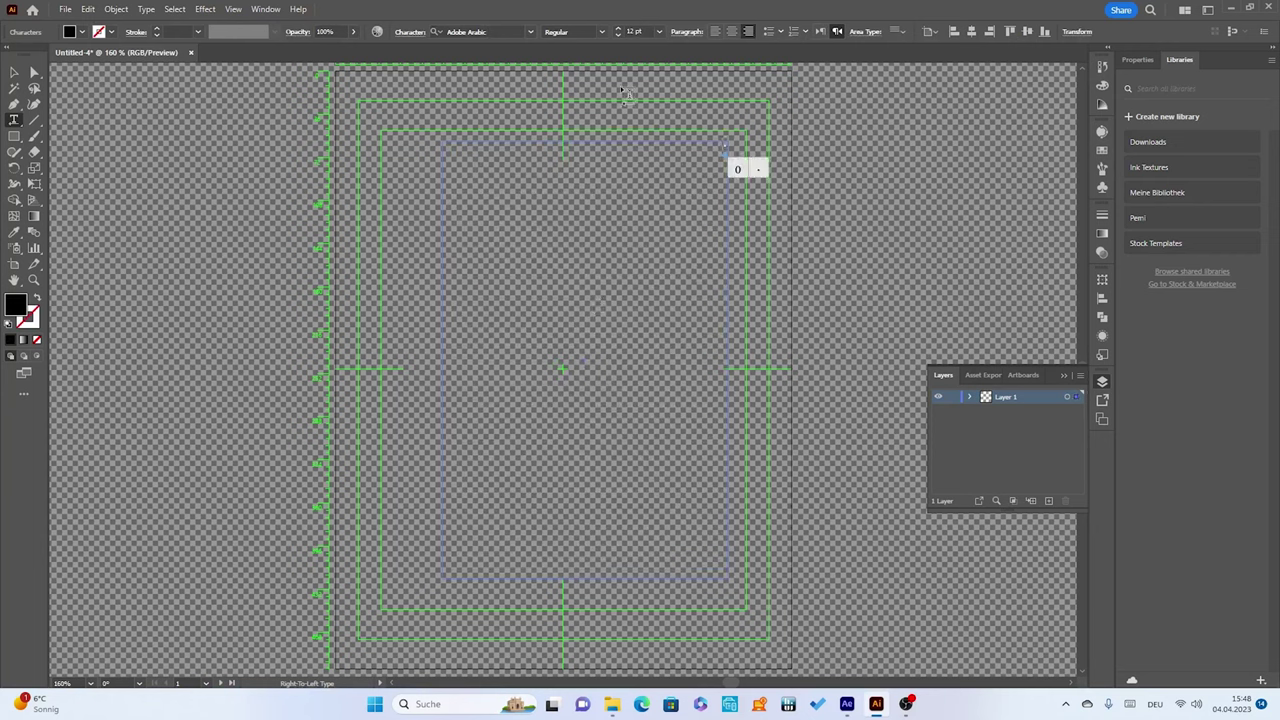
Search fonts for '7' and set the type to Digital-7 Italic
click(530, 31)
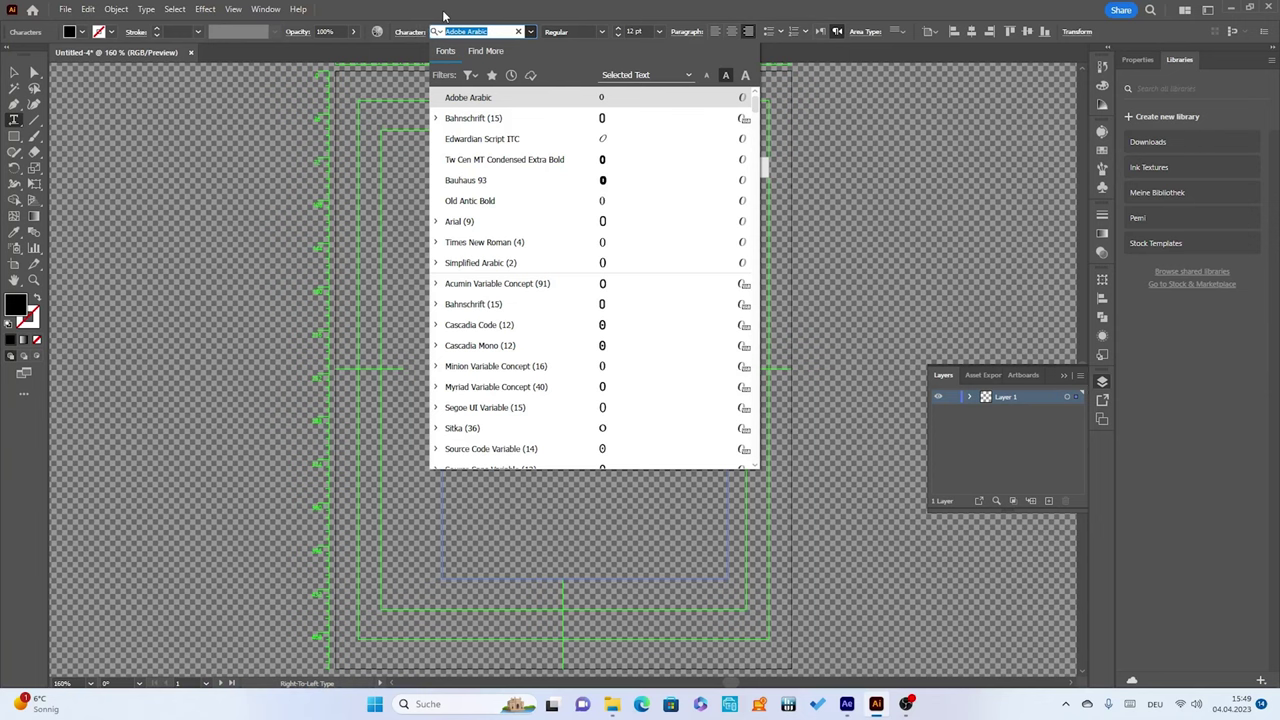
text(7)
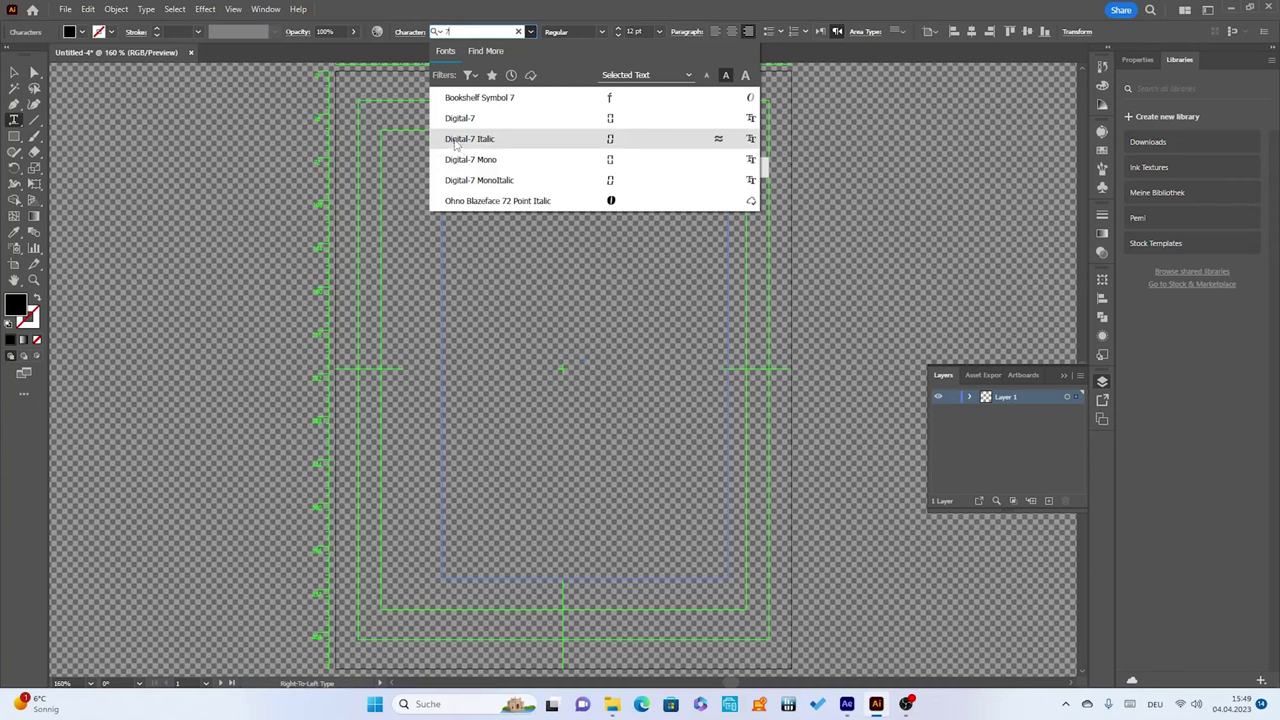
click(455, 141)
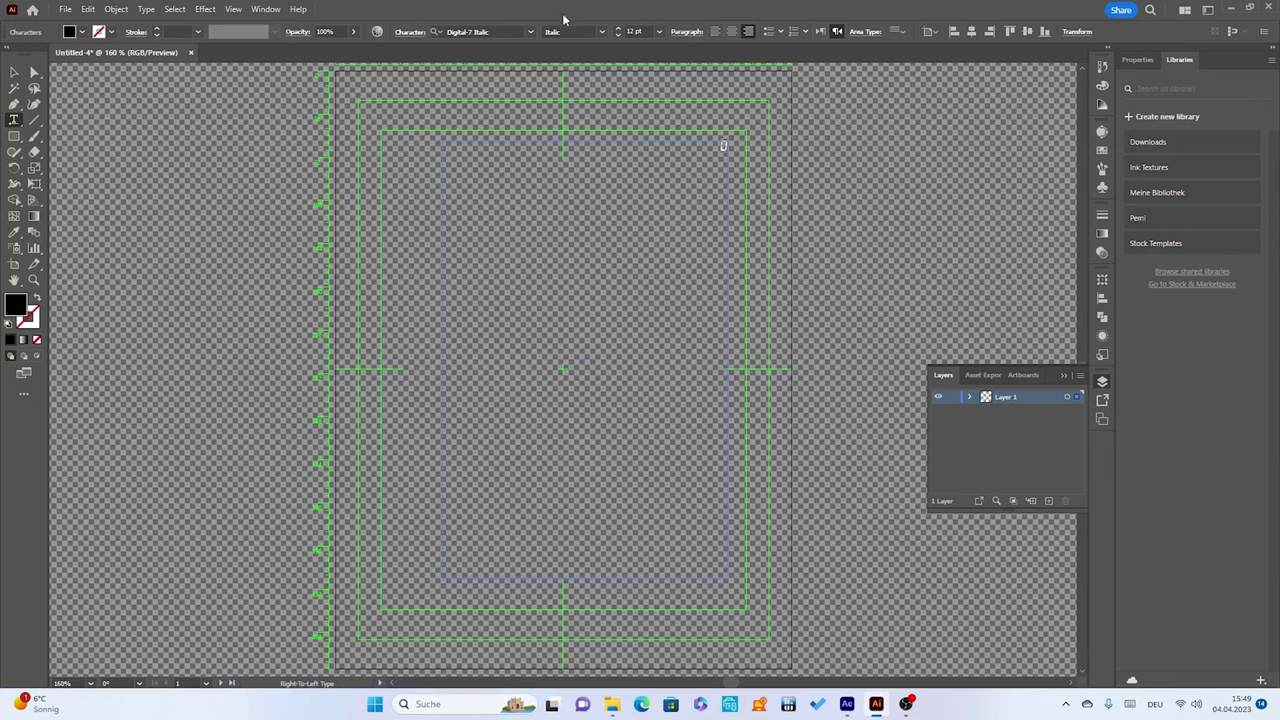
Set the 0 to 500 pt and drag it to the centre of the artboard
click(641, 31)
drag(641, 31, 621, 31)
text(400)
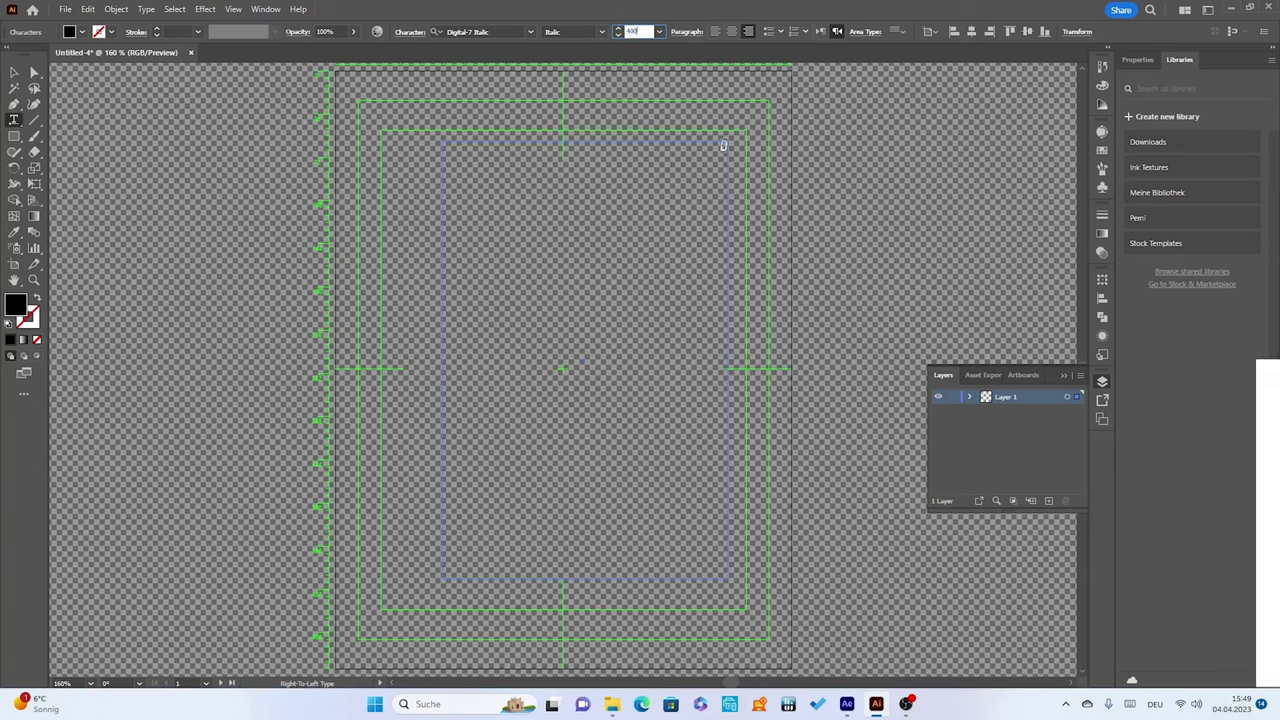
key(Return)
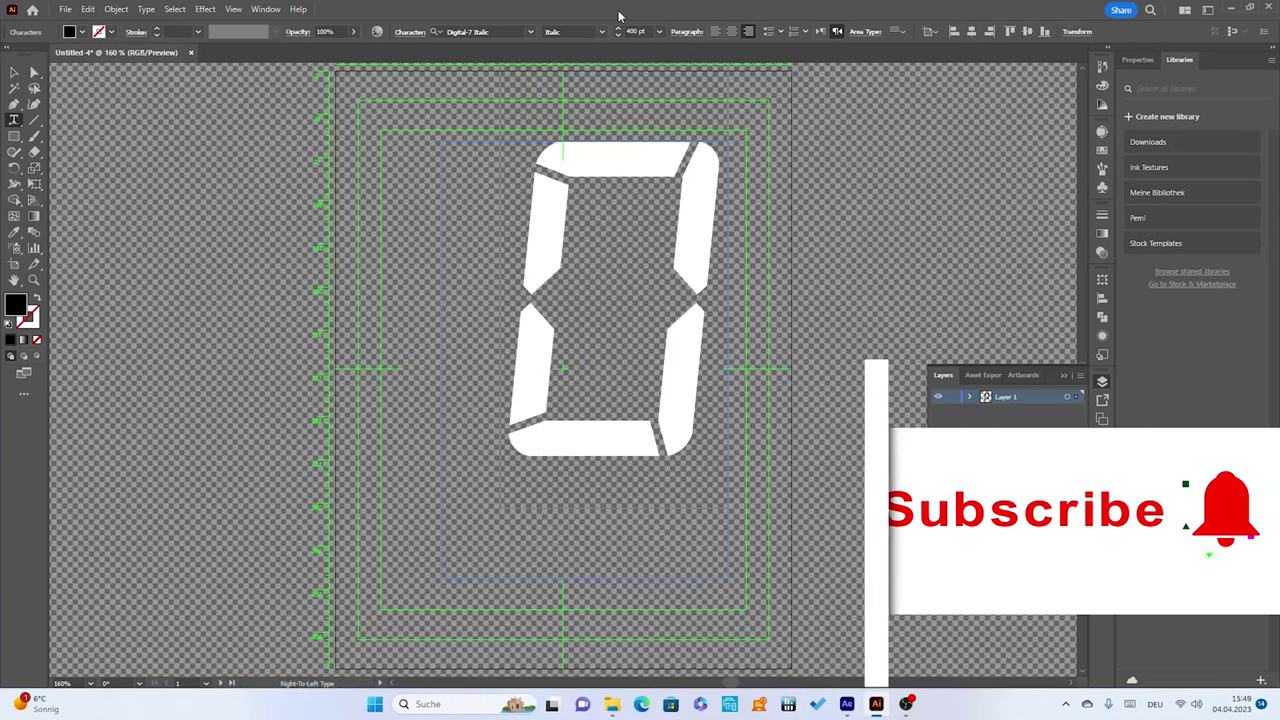
click(637, 31)
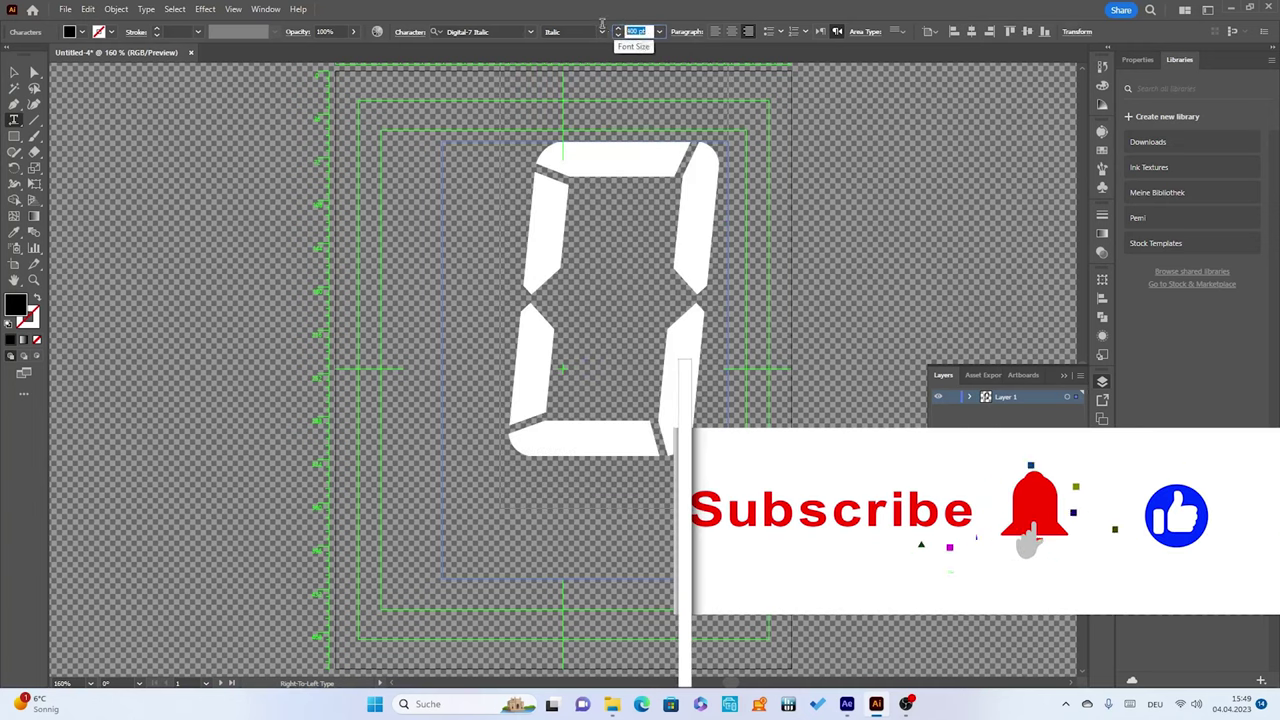
text(6000)
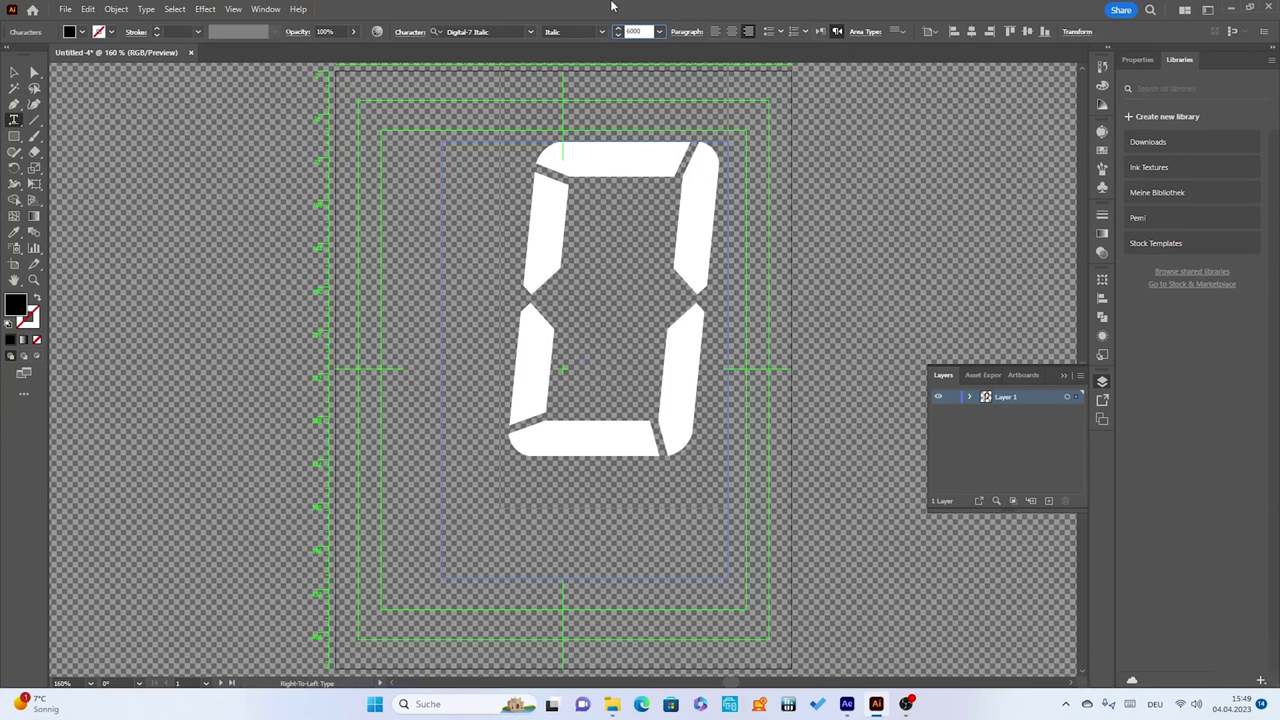
key(BackSpace)
key(Return)
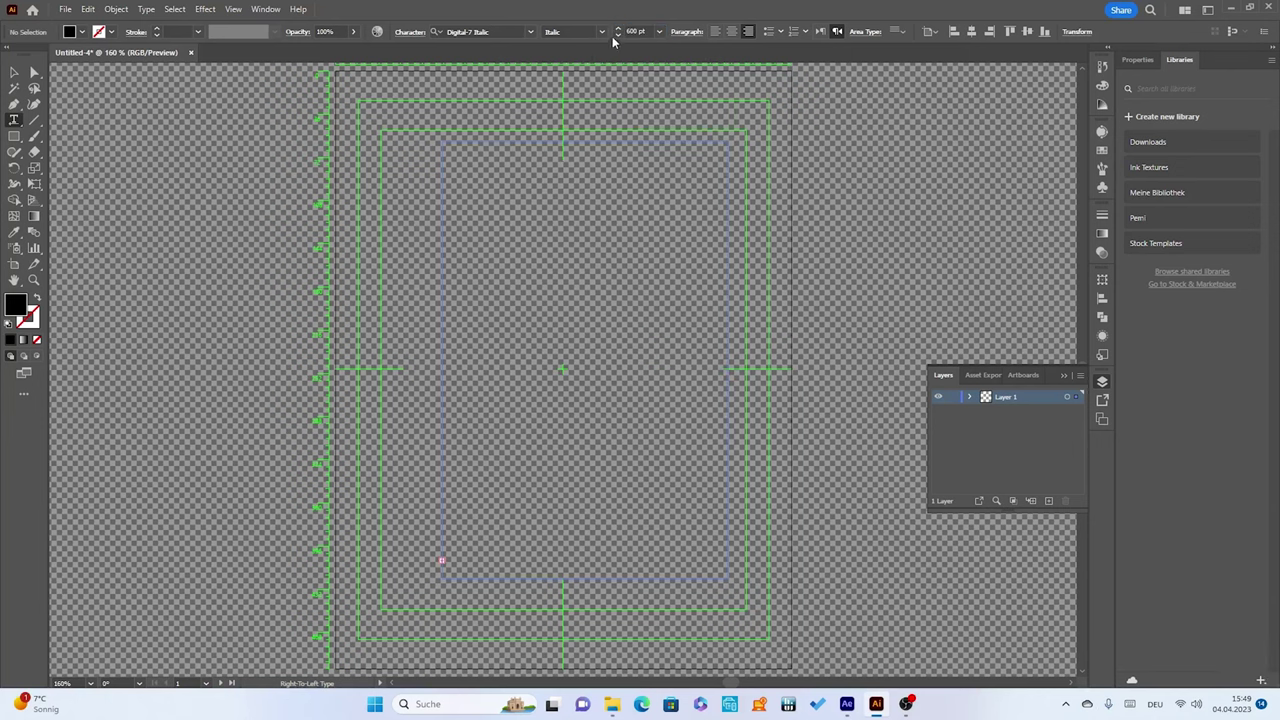
click(648, 32)
text(400)
key(Return)
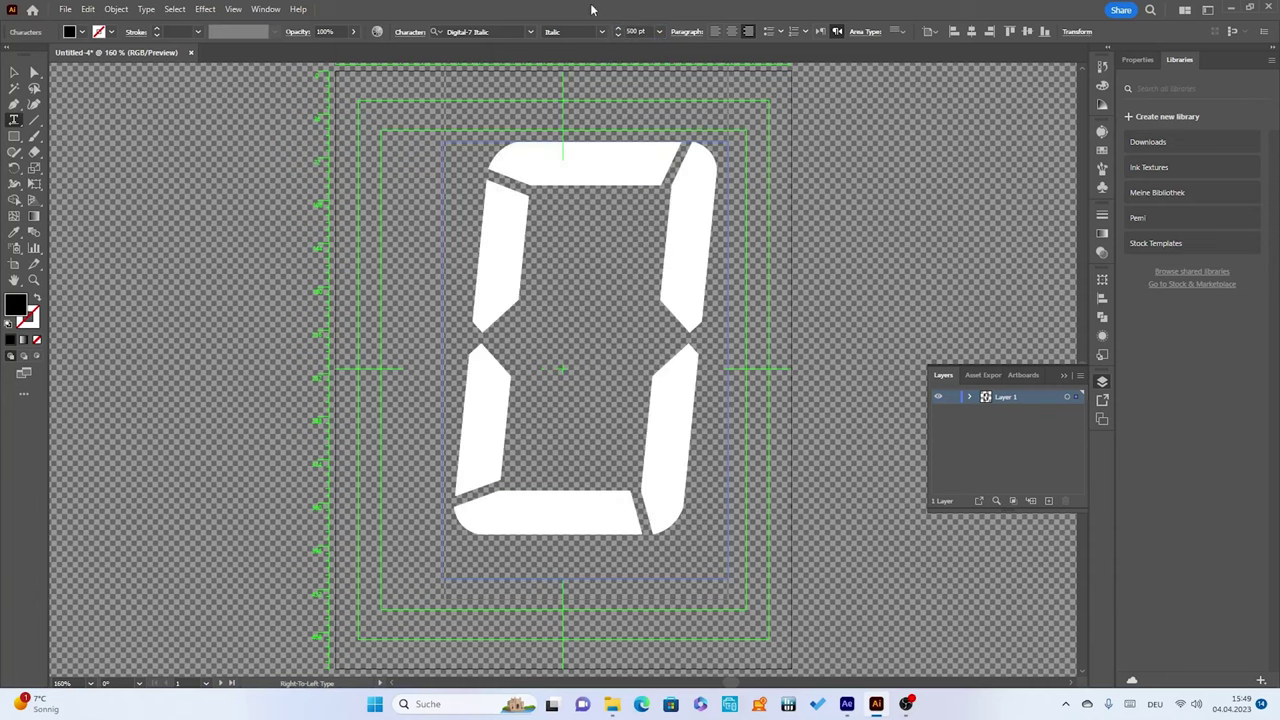
click(14, 72)
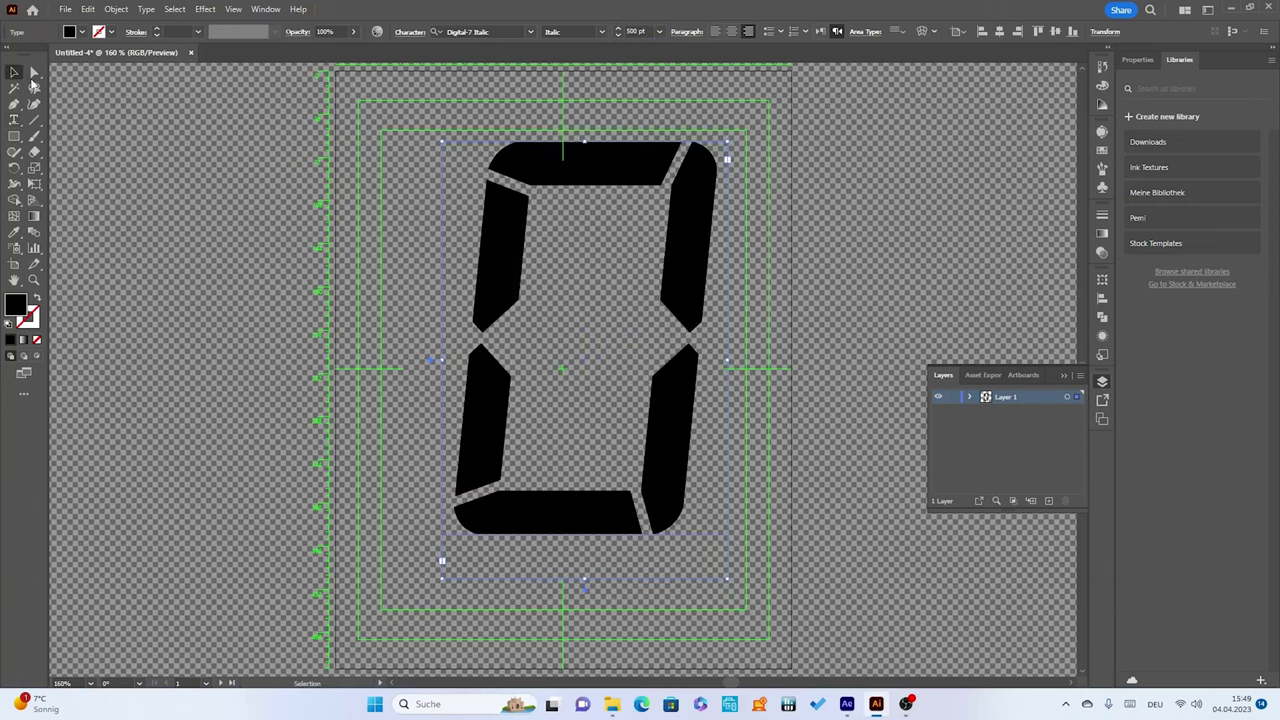
mouse_move(502, 240)
mouse_down()
mouse_move(489, 265)
mouse_move(469, 263)
mouse_up()
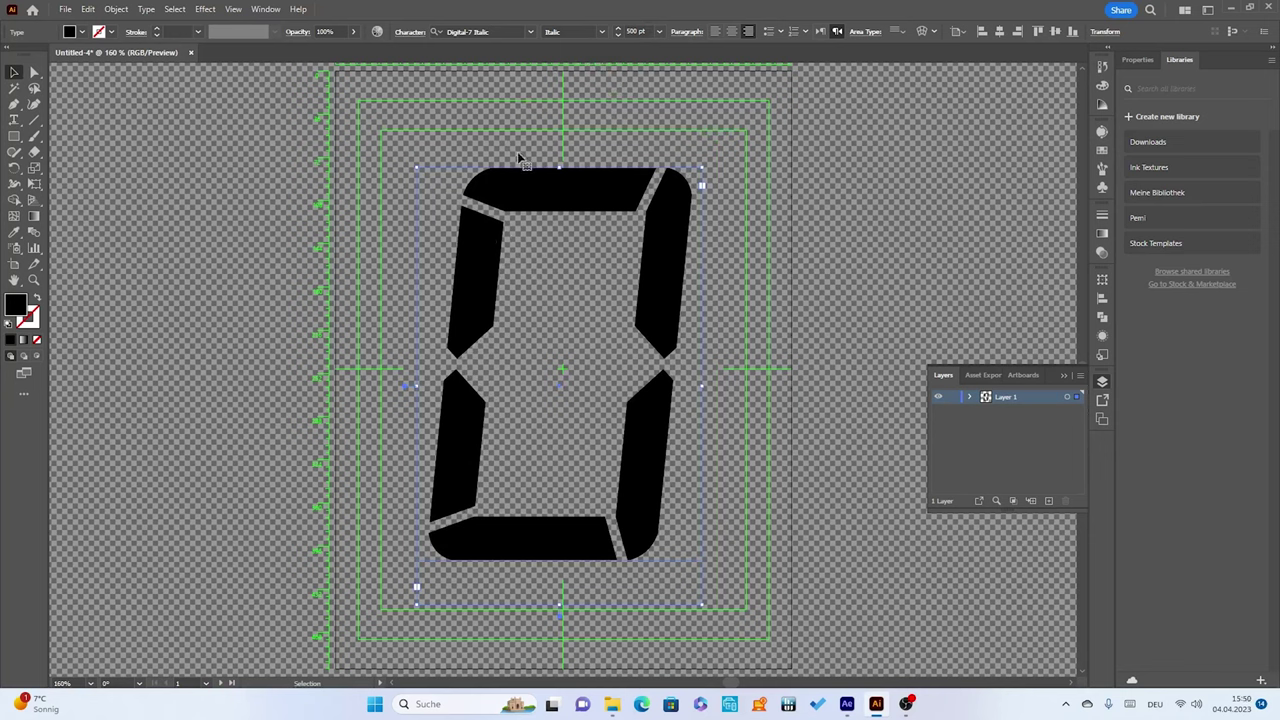
Convert the 0 text into outlines
click(146, 10)
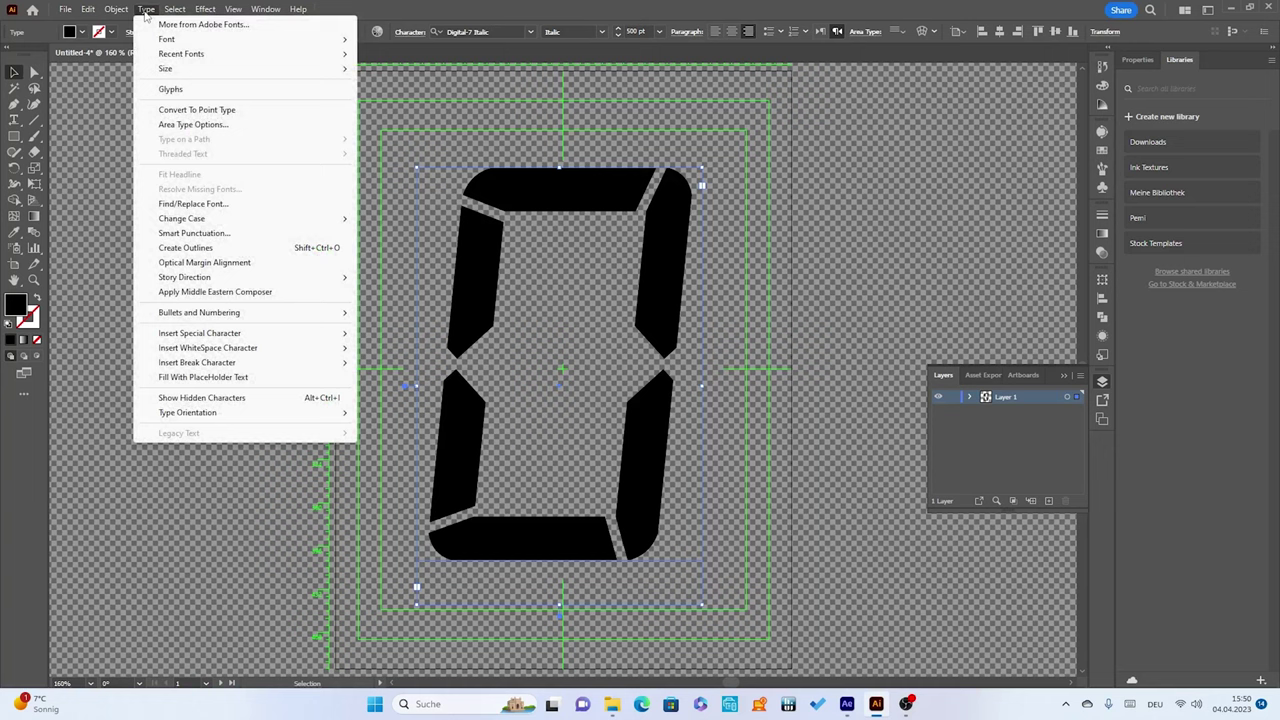
mouse_move(172, 277)
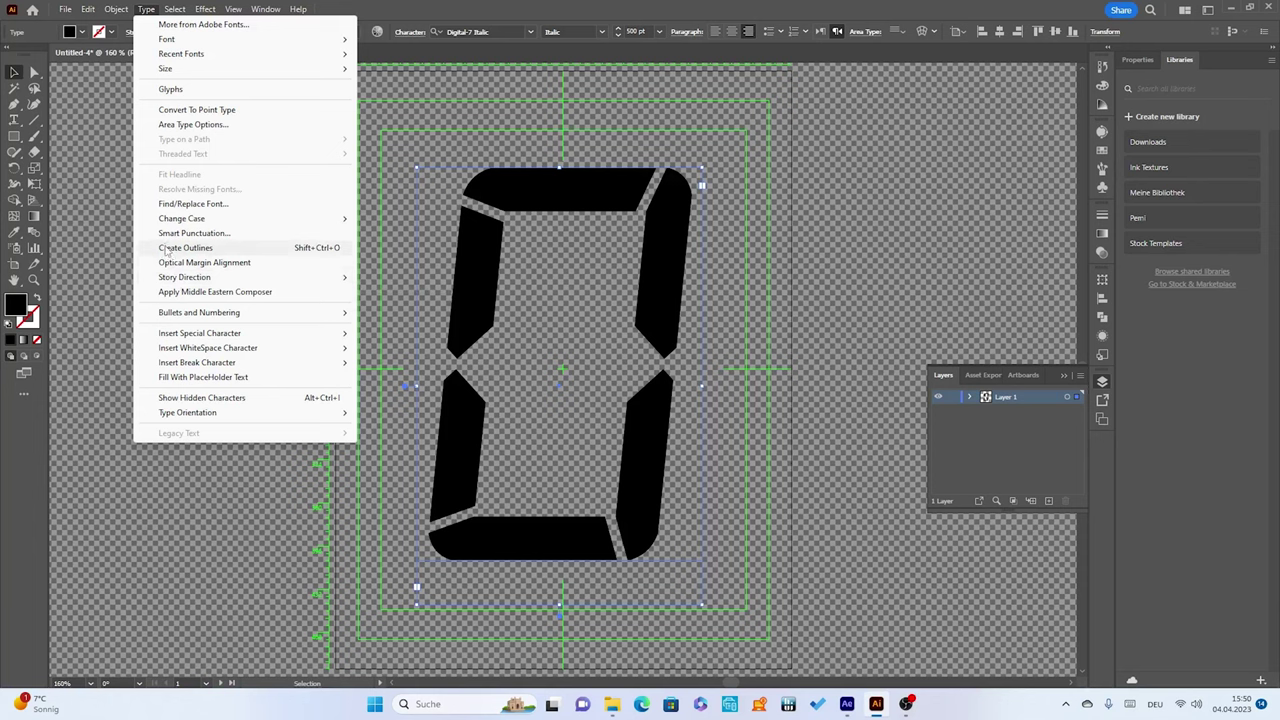
click(166, 248)
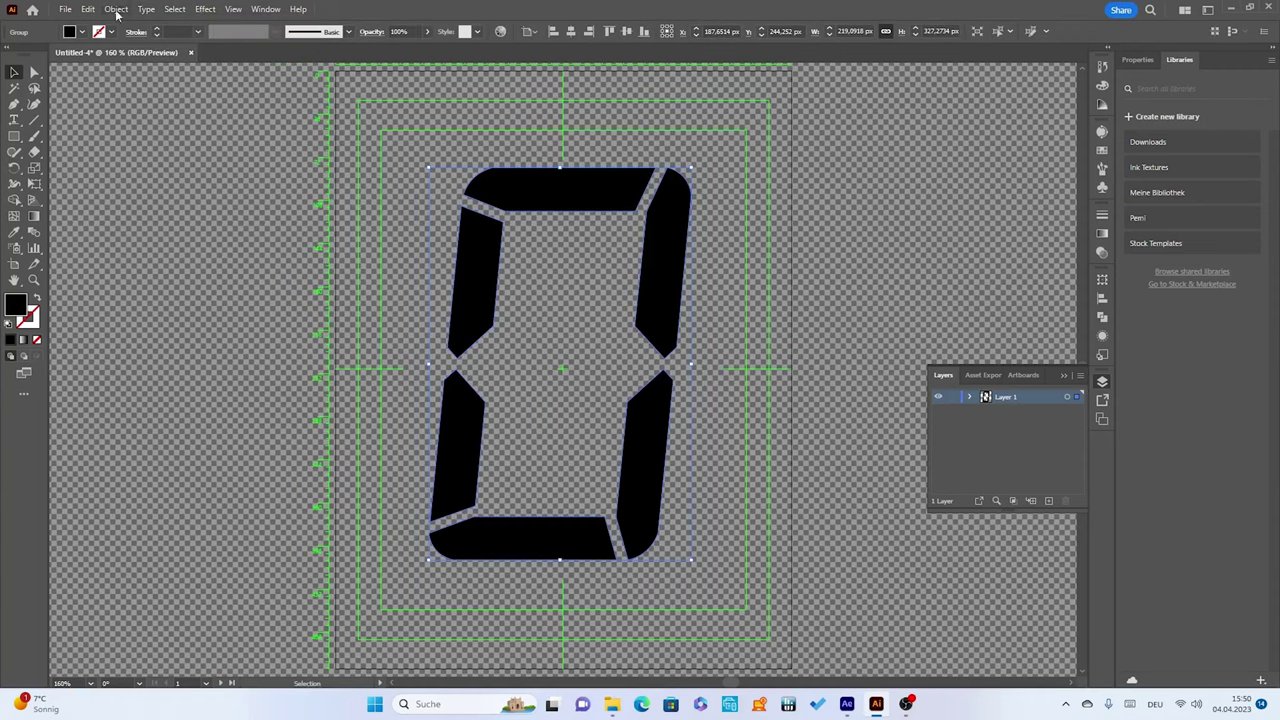
Save the artwork locally as Digital Font.ai, accepting the default Illustrator options
click(66, 9)
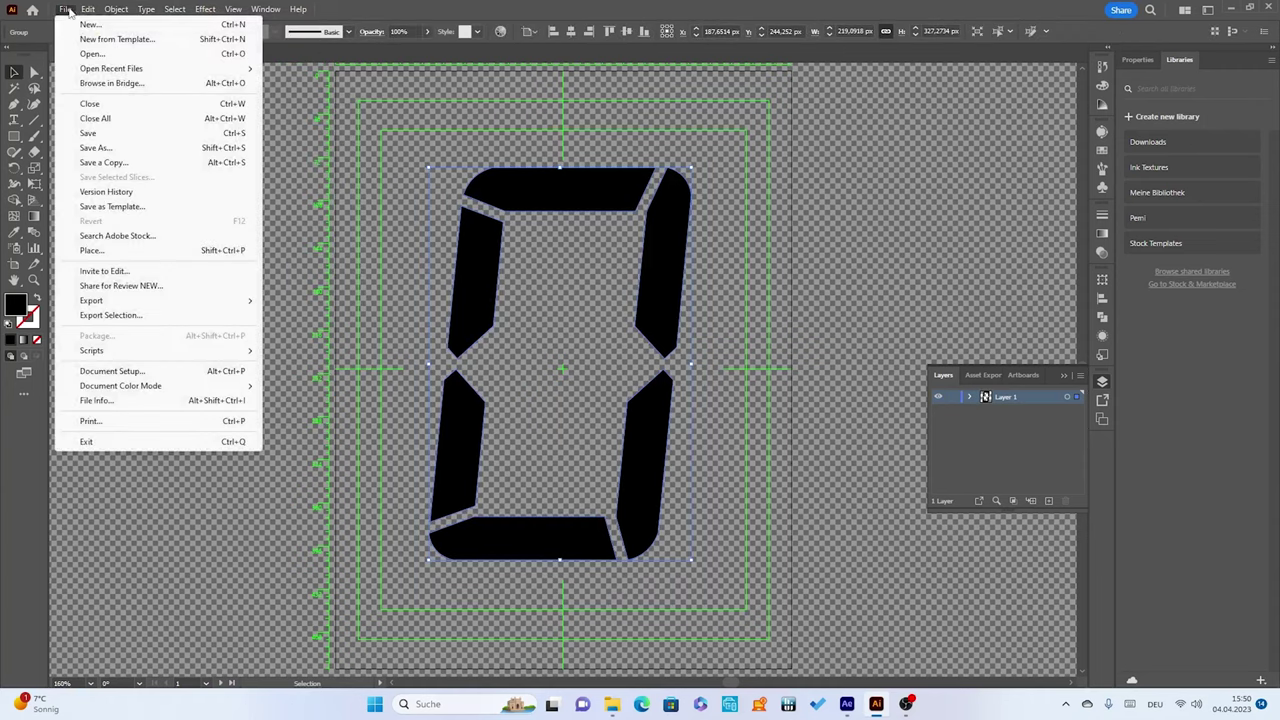
click(88, 135)
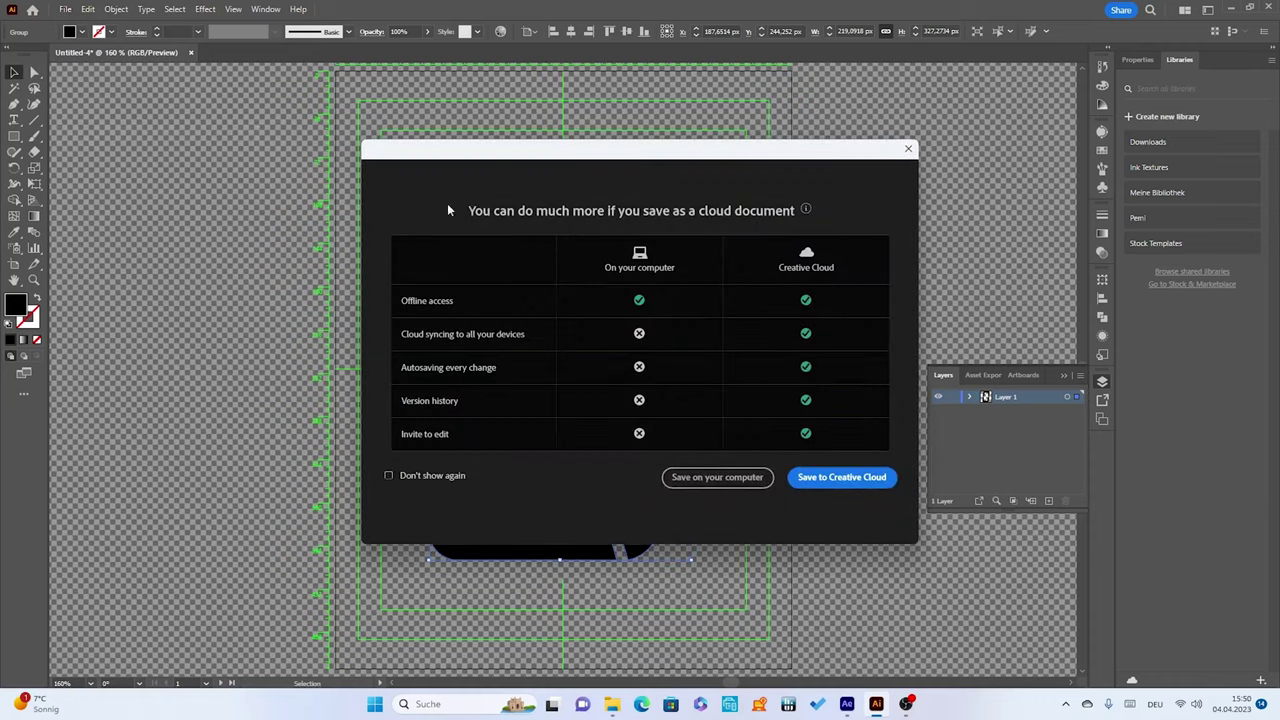
click(705, 478)
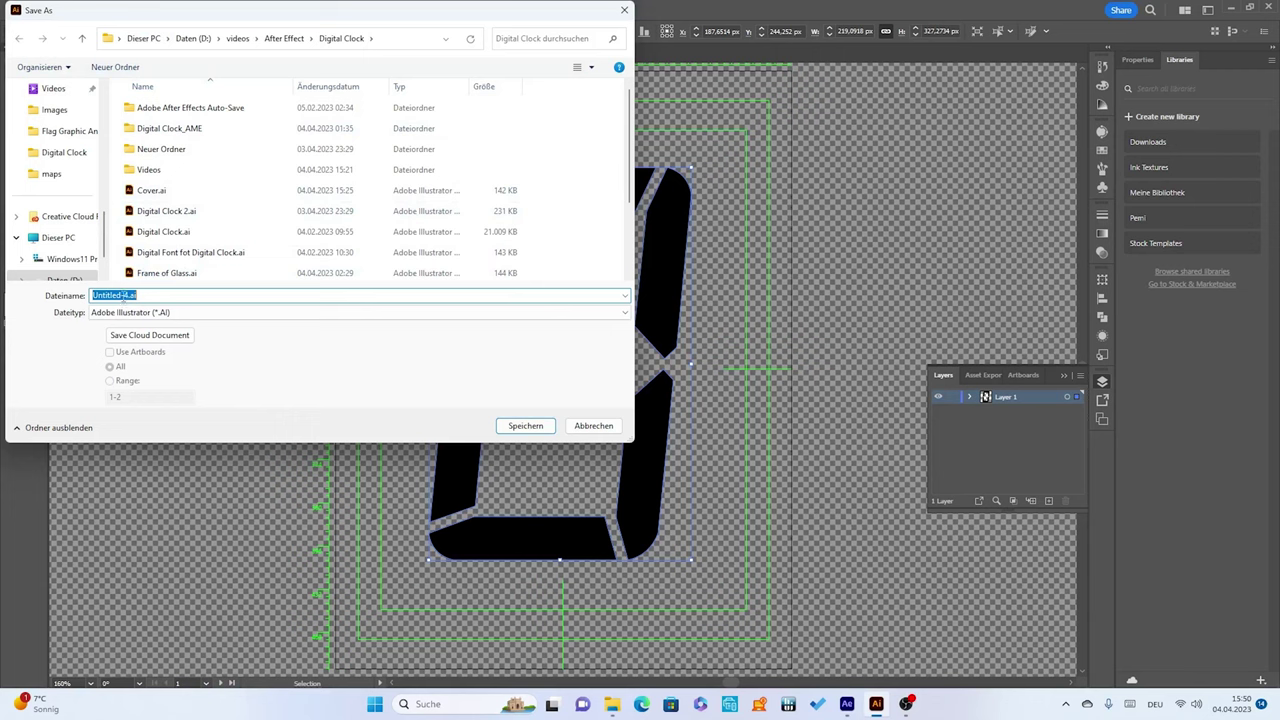
click(126, 294)
key(BackSpace)
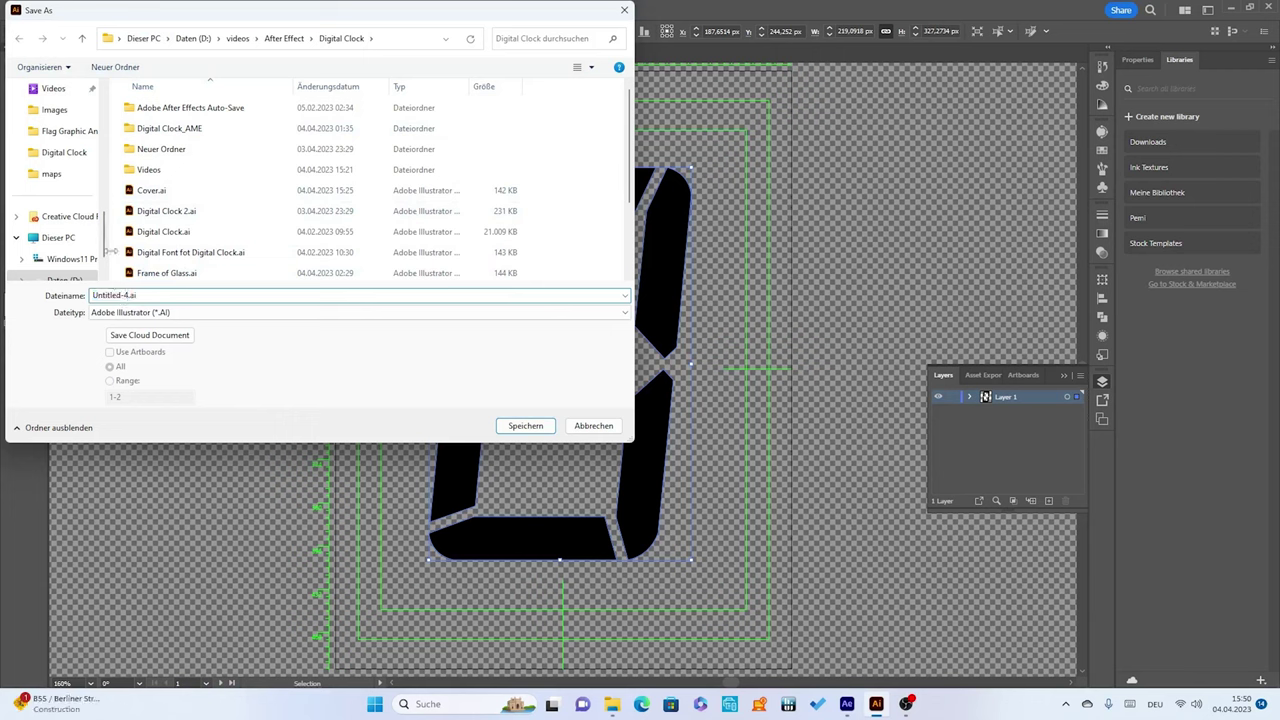
key(BackSpace)
key(BackSpace)
key(BackSpace)
key(BackSpace)
key(BackSpace)
key(BackSpace)
text(D)
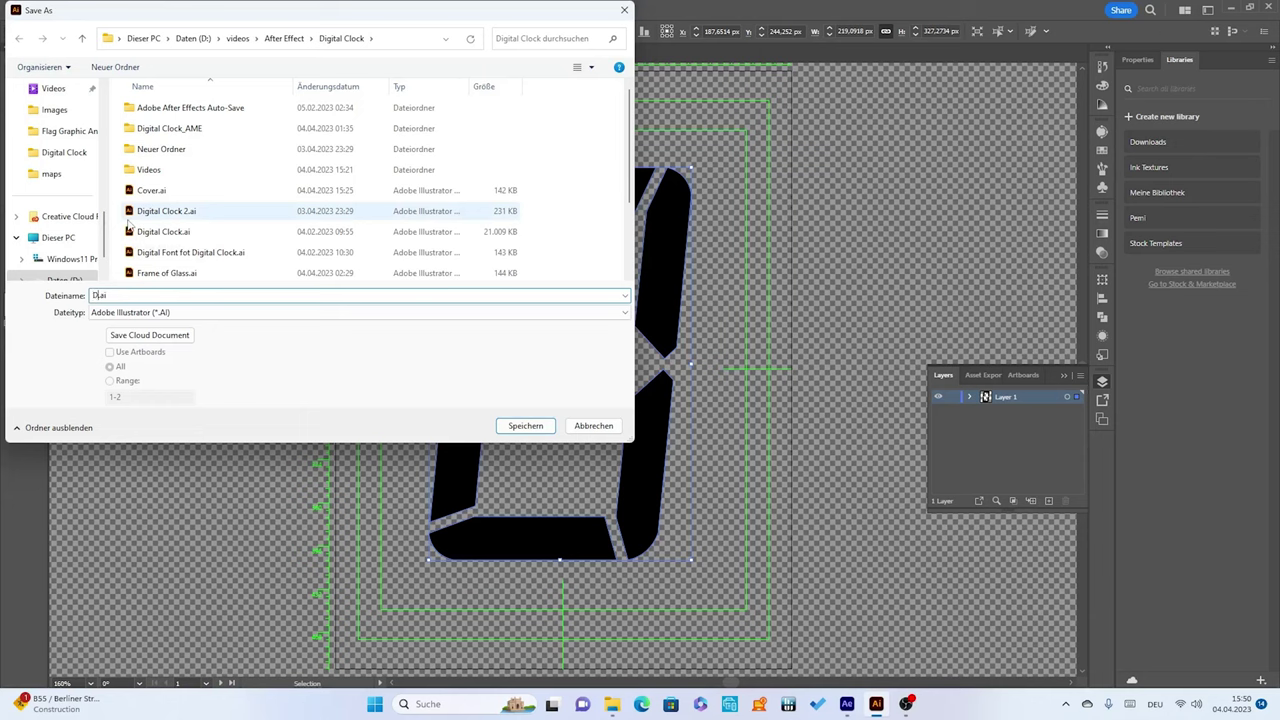
text(igi)
text(tal )
text(Fo)
text(nt)
click(510, 432)
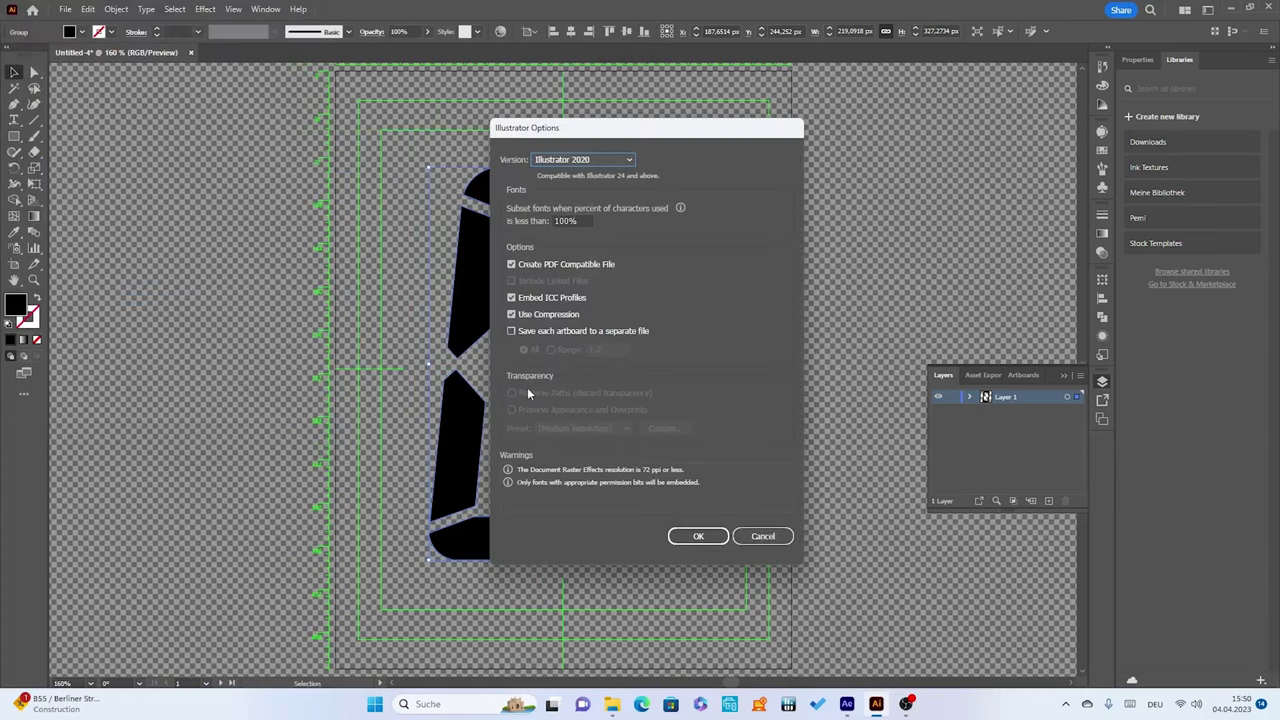
click(699, 537)
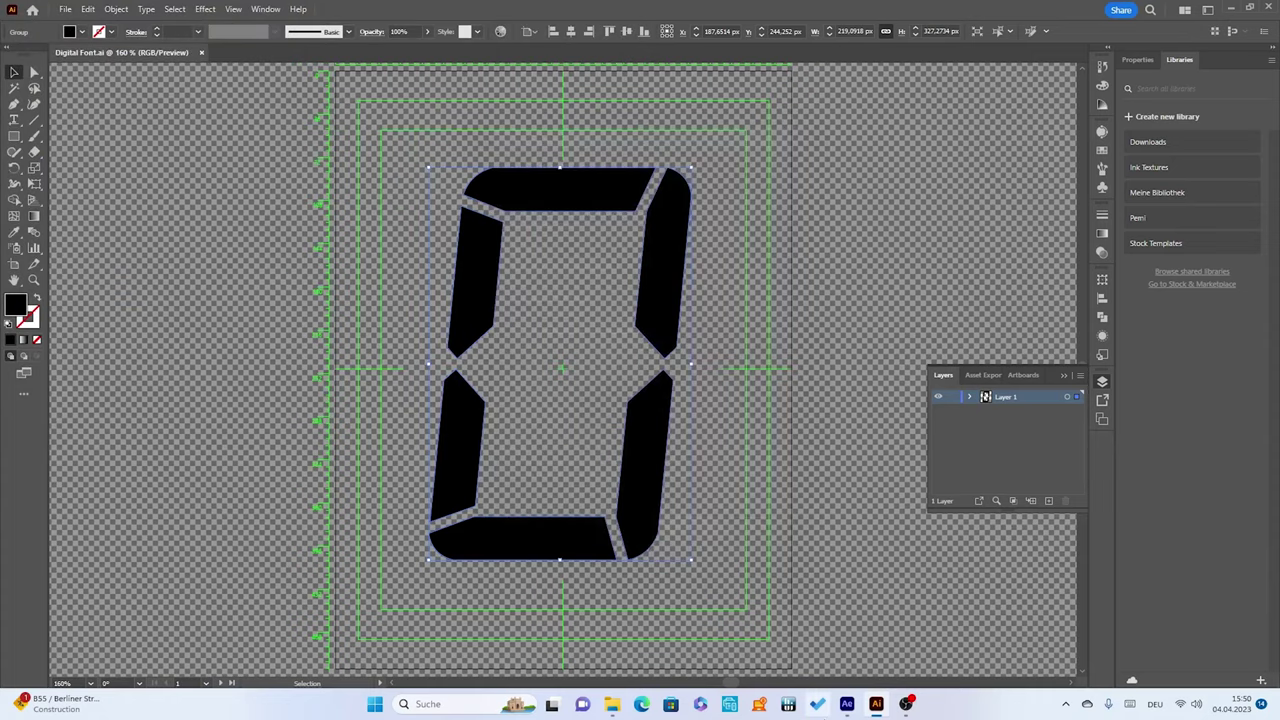
click(847, 706)
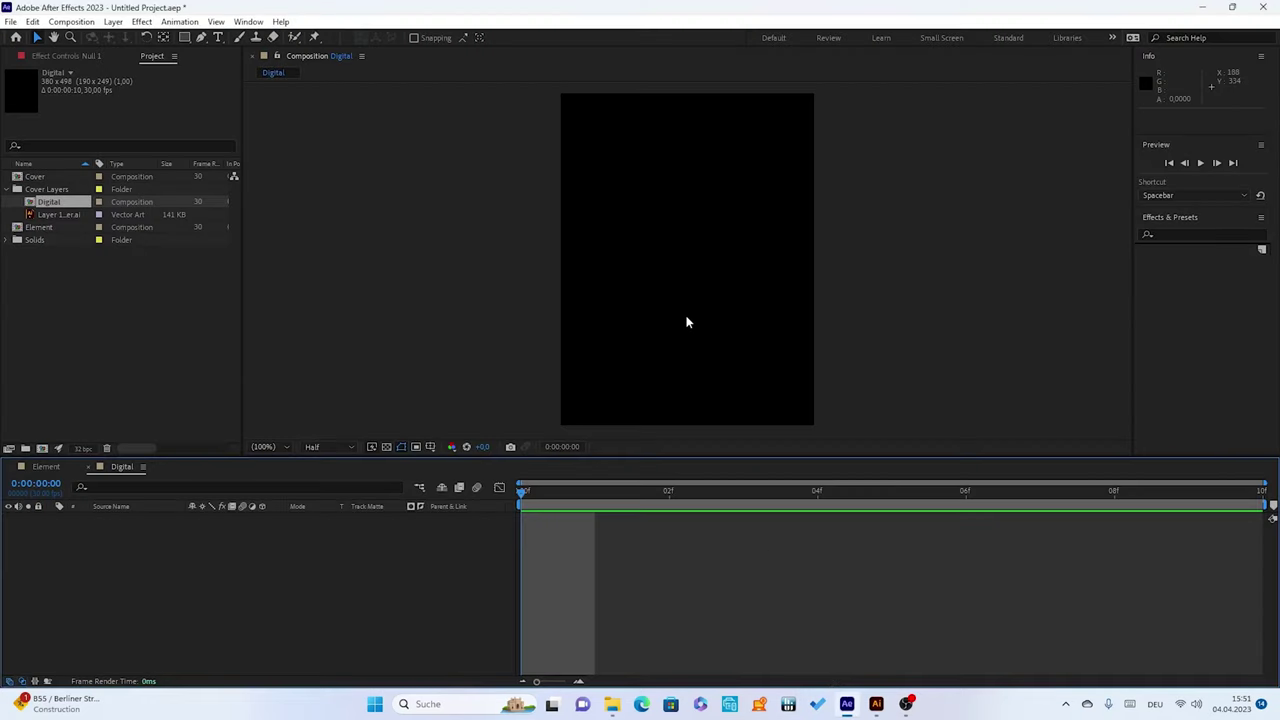
Import Digital Clock 2.ai as a composition and drag its Layer 1 into the Digital timeline
click(155, 59)
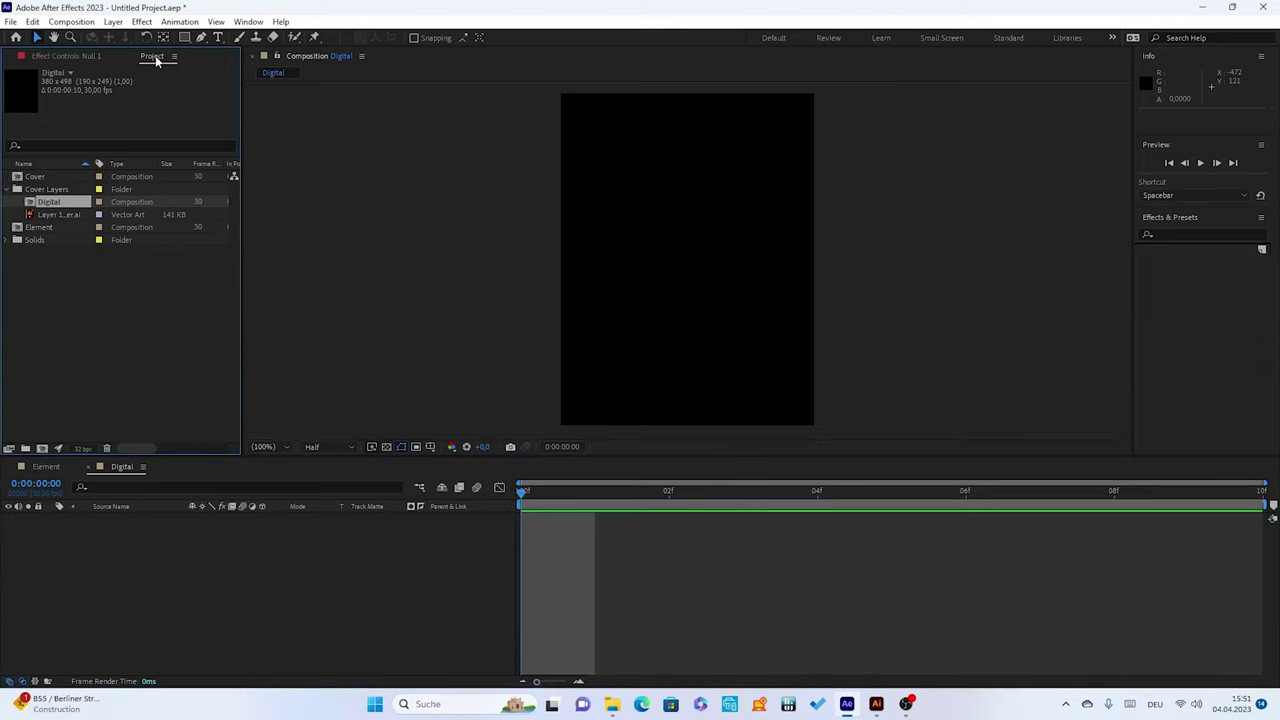
right_click(63, 294)
mouse_move(110, 363)
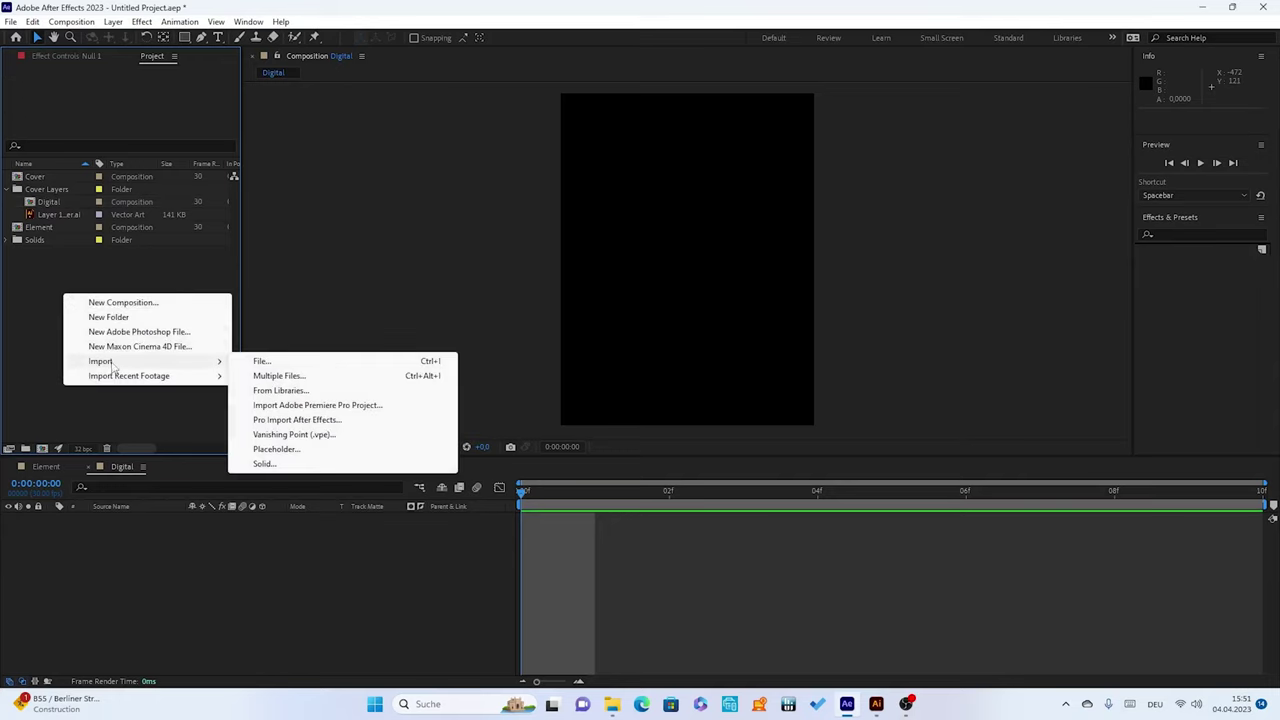
click(271, 366)
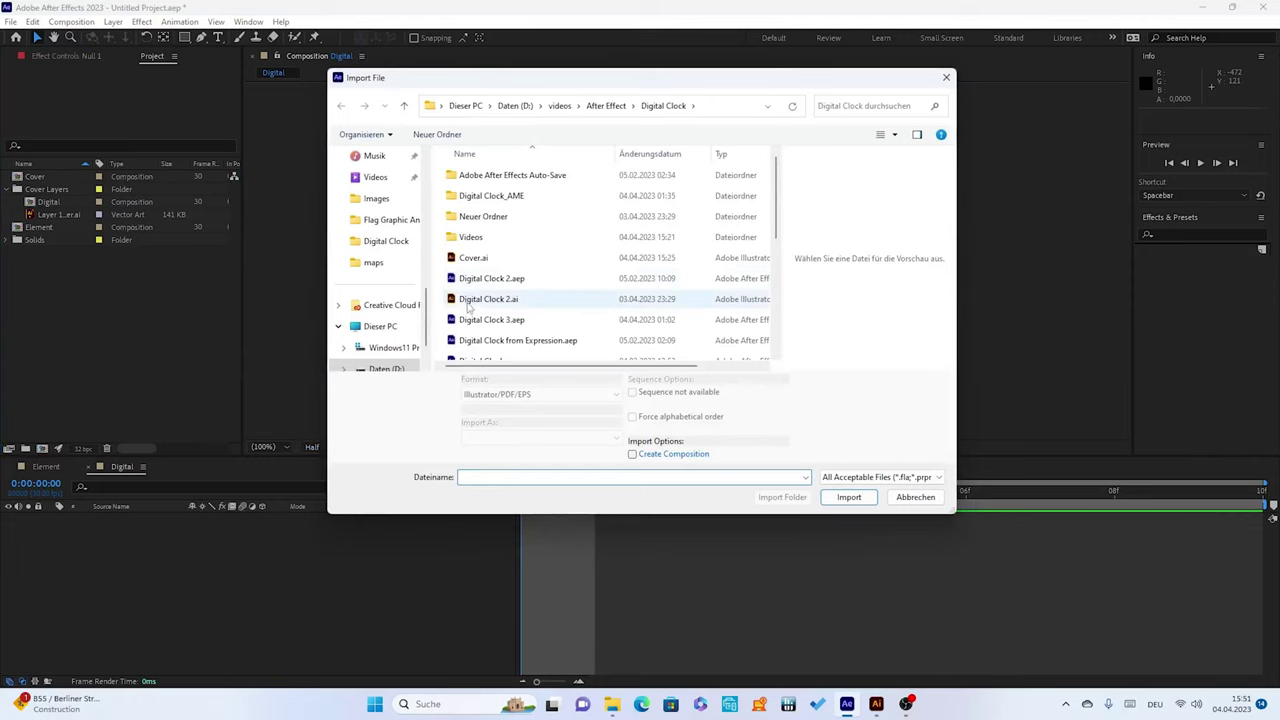
click(470, 301)
click(831, 502)
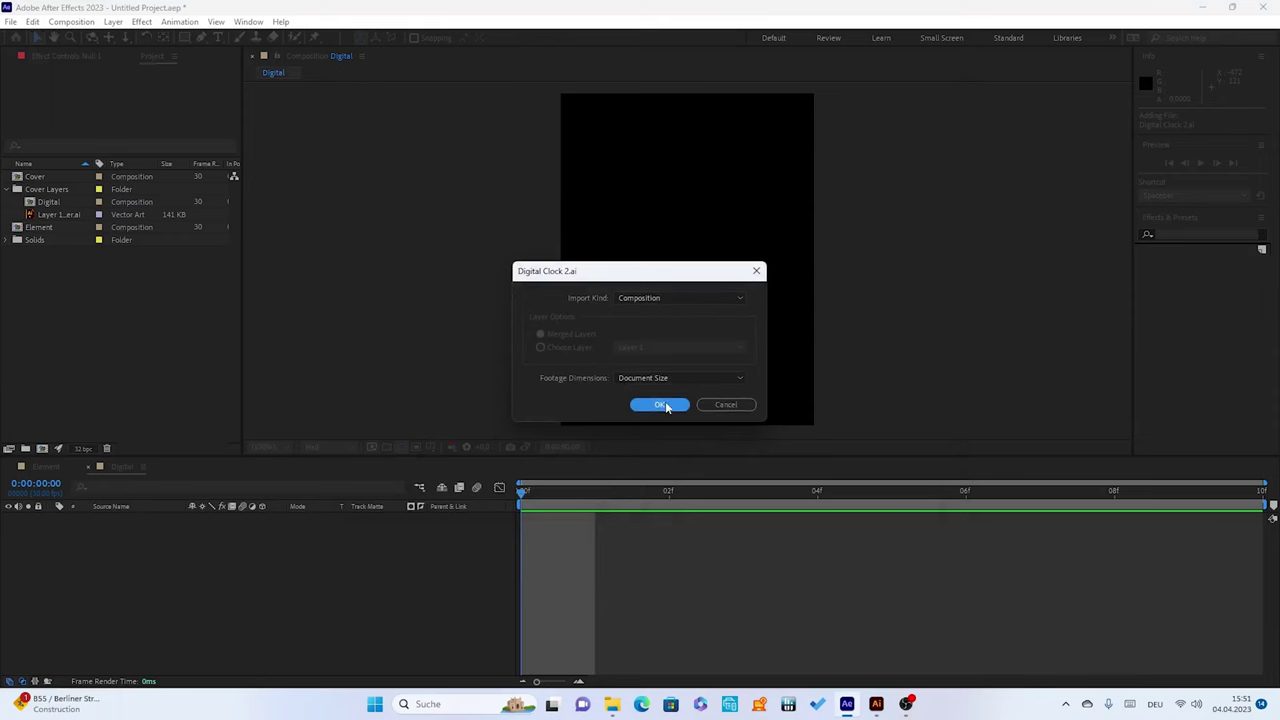
click(659, 404)
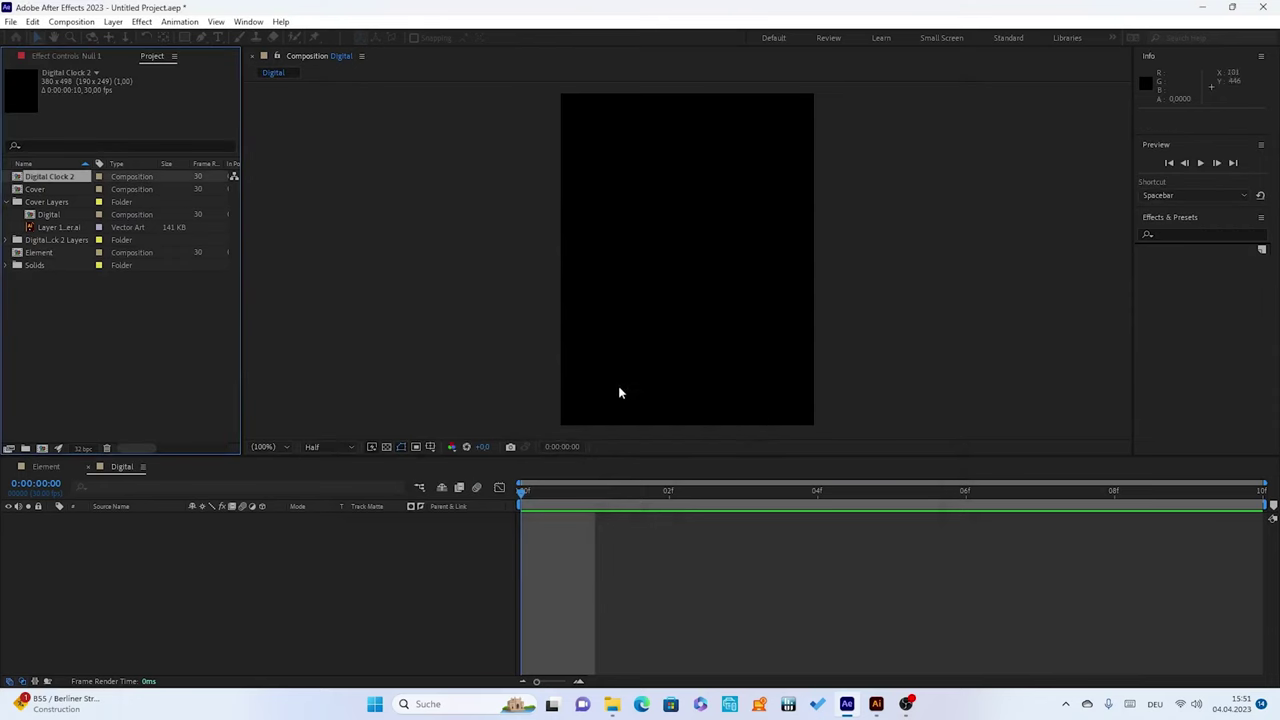
click(5, 240)
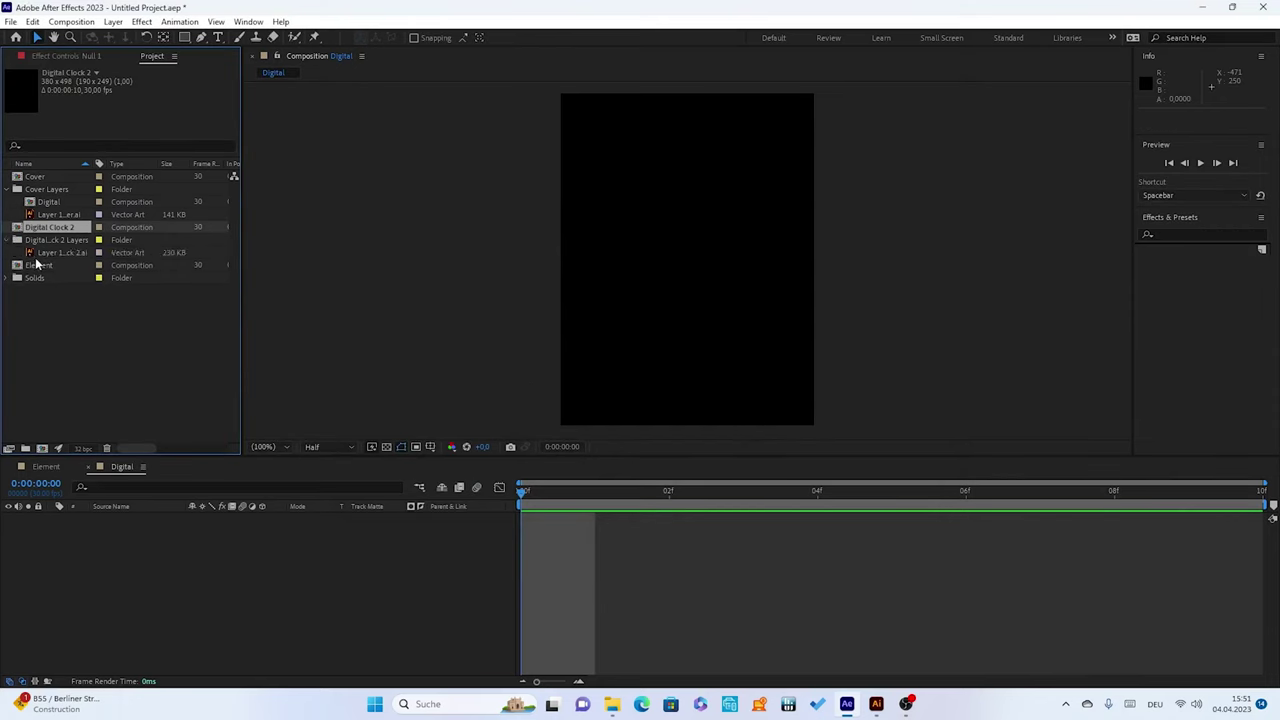
drag(29, 257, 87, 545)
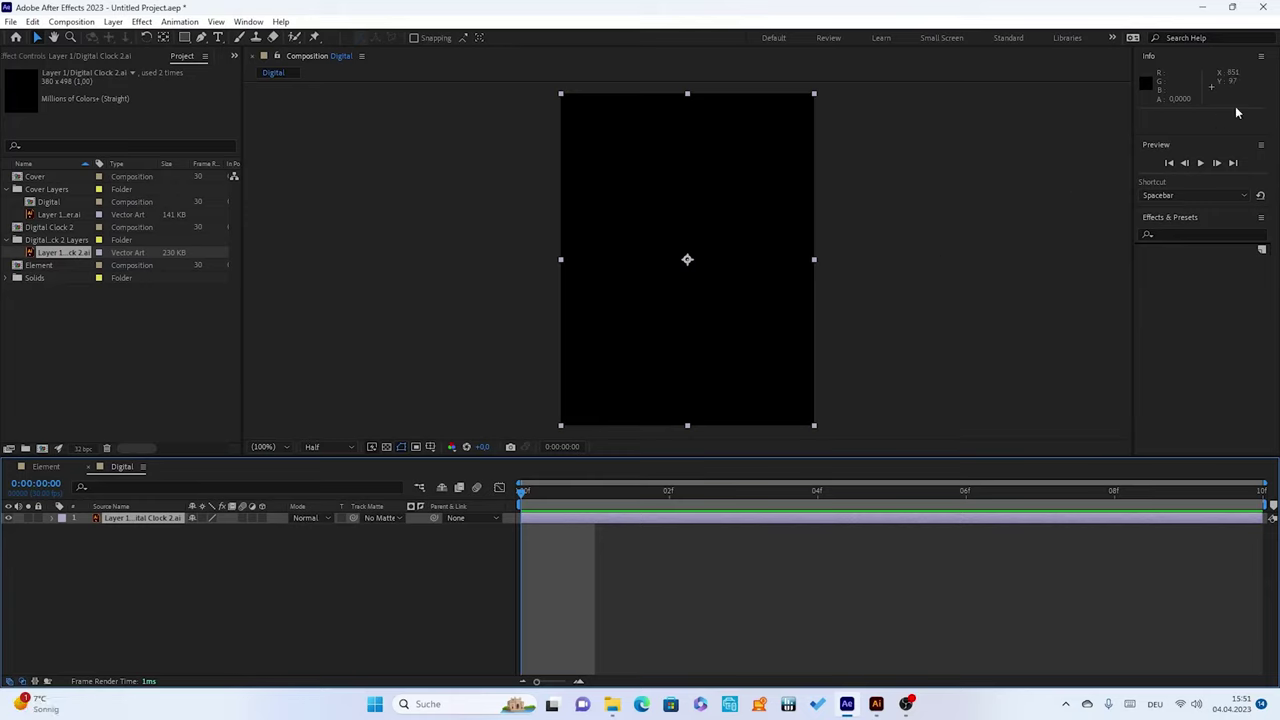
Apply a Fill effect coloured white (FFFFFF) to the digit layer
click(140, 23)
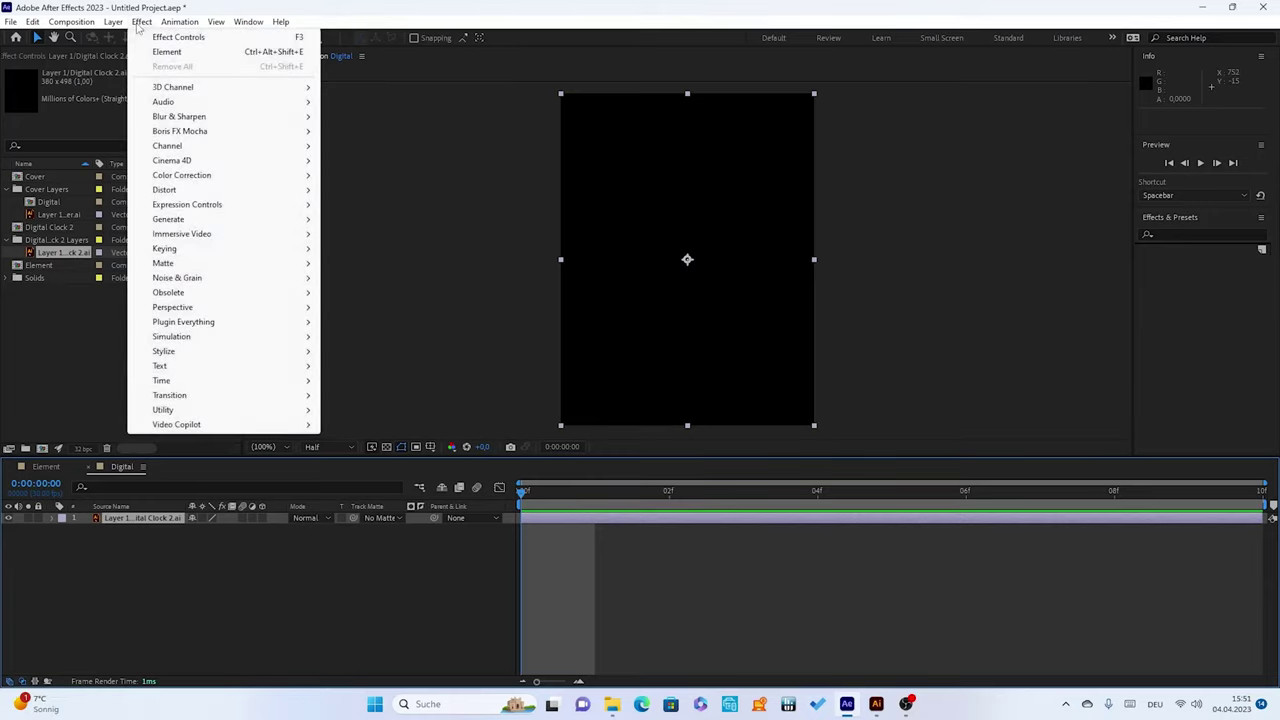
mouse_move(166, 235)
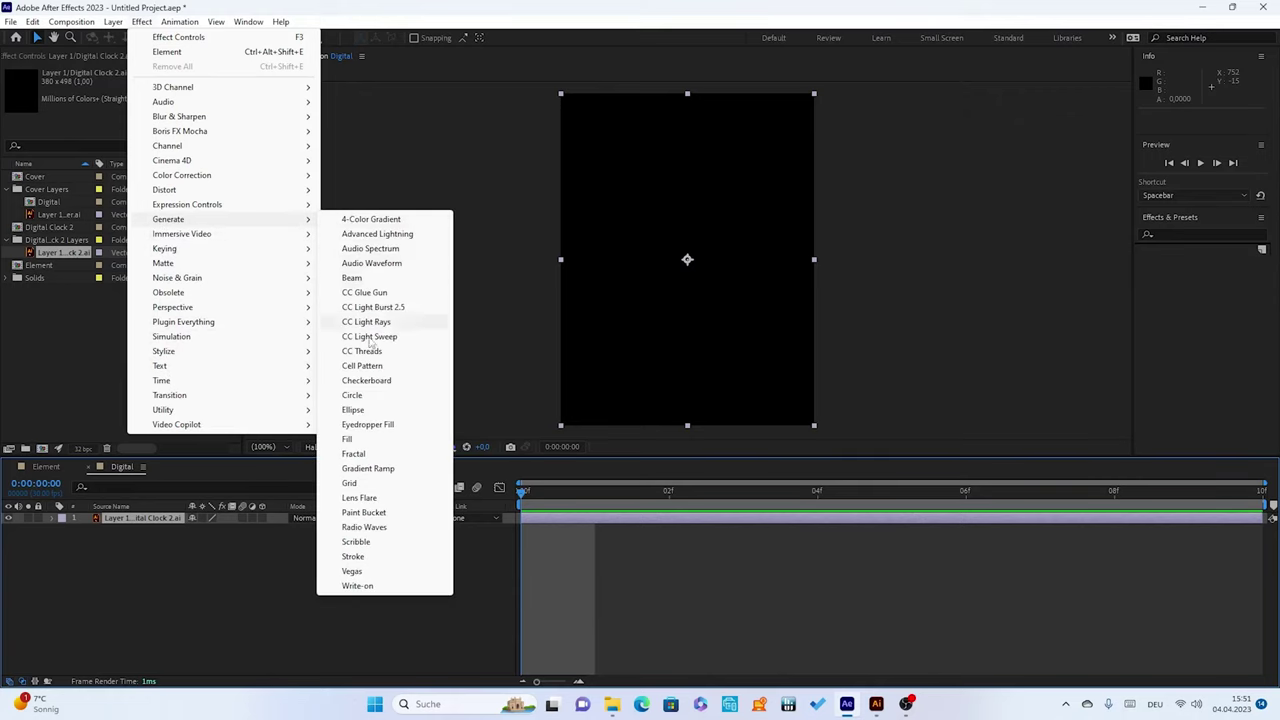
click(352, 439)
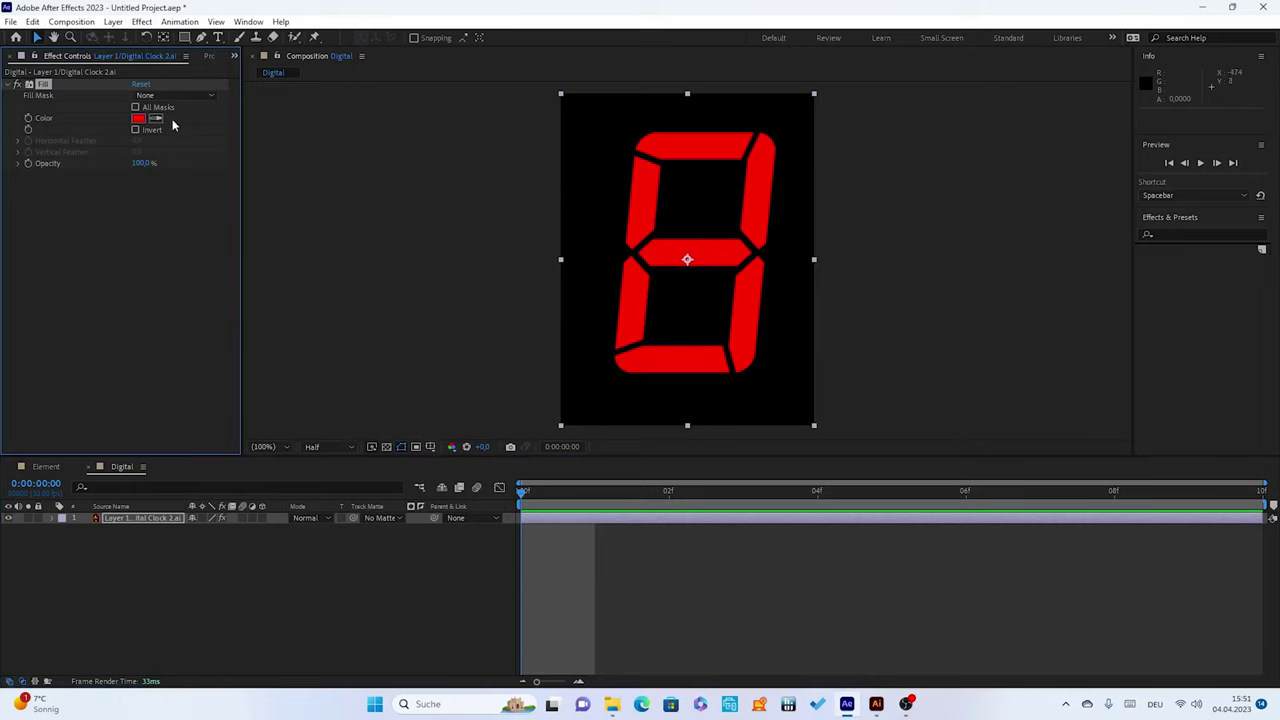
click(138, 119)
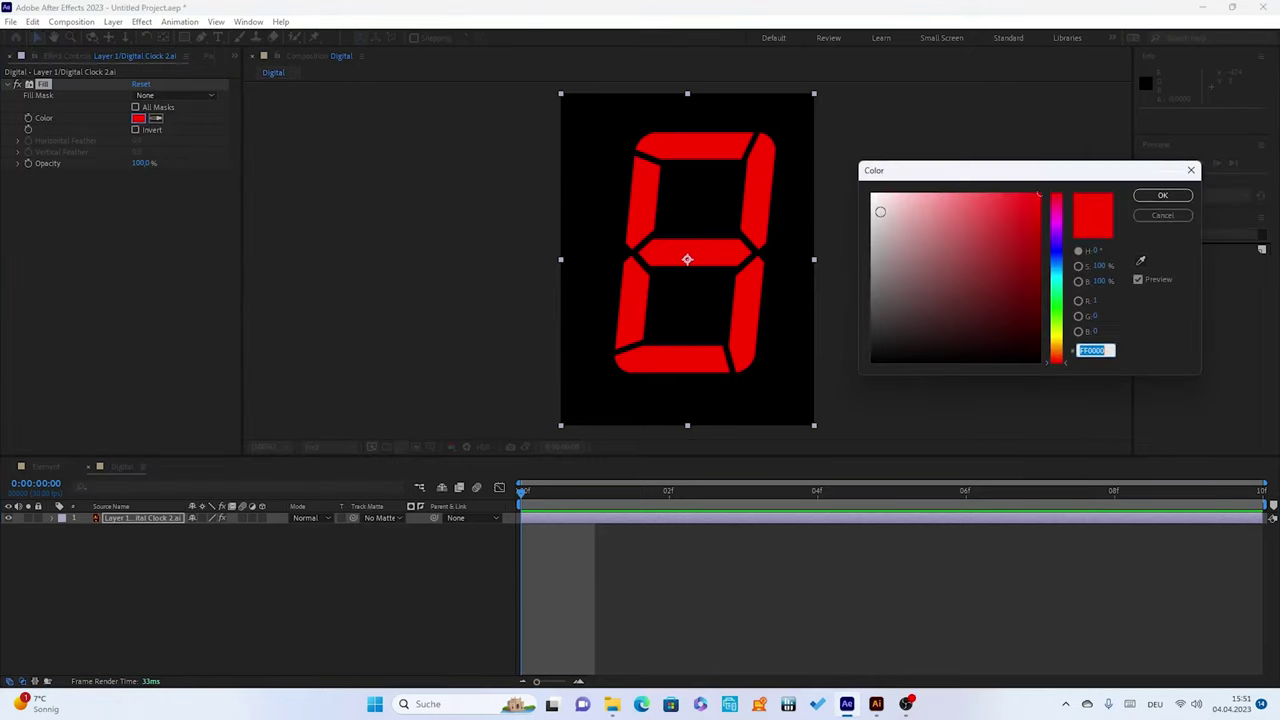
drag(877, 208, 851, 180)
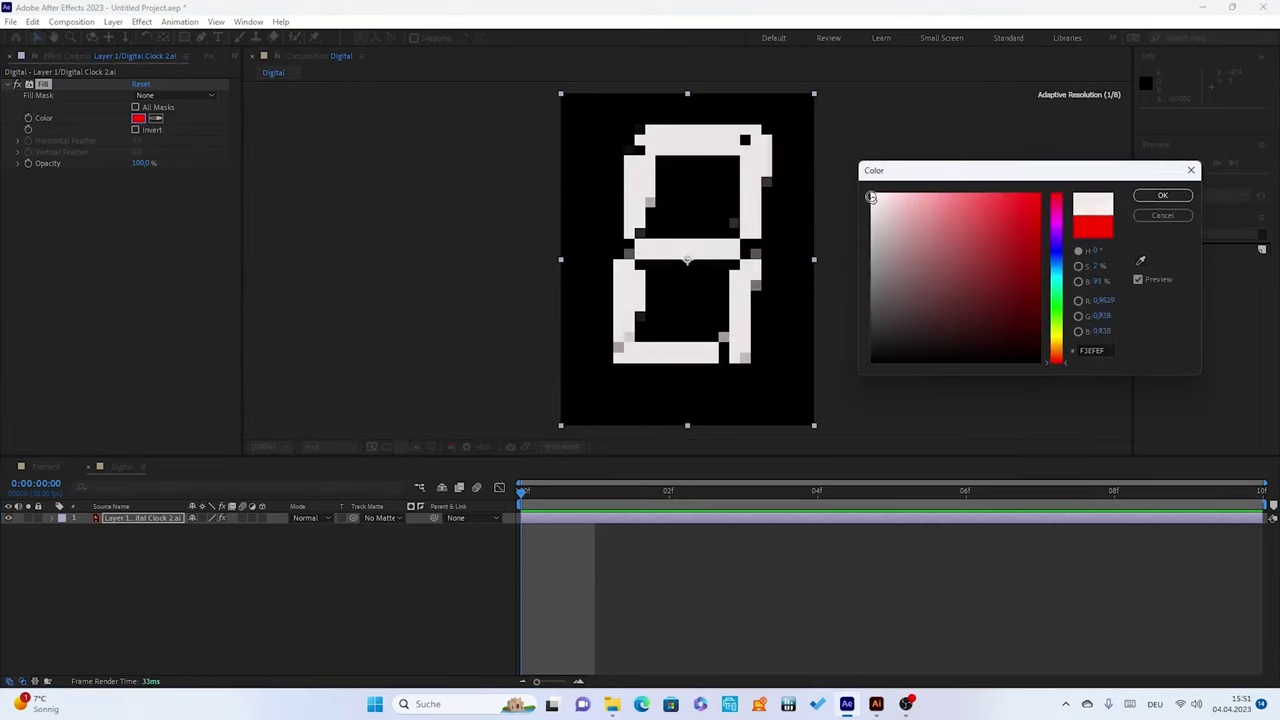
click(1163, 196)
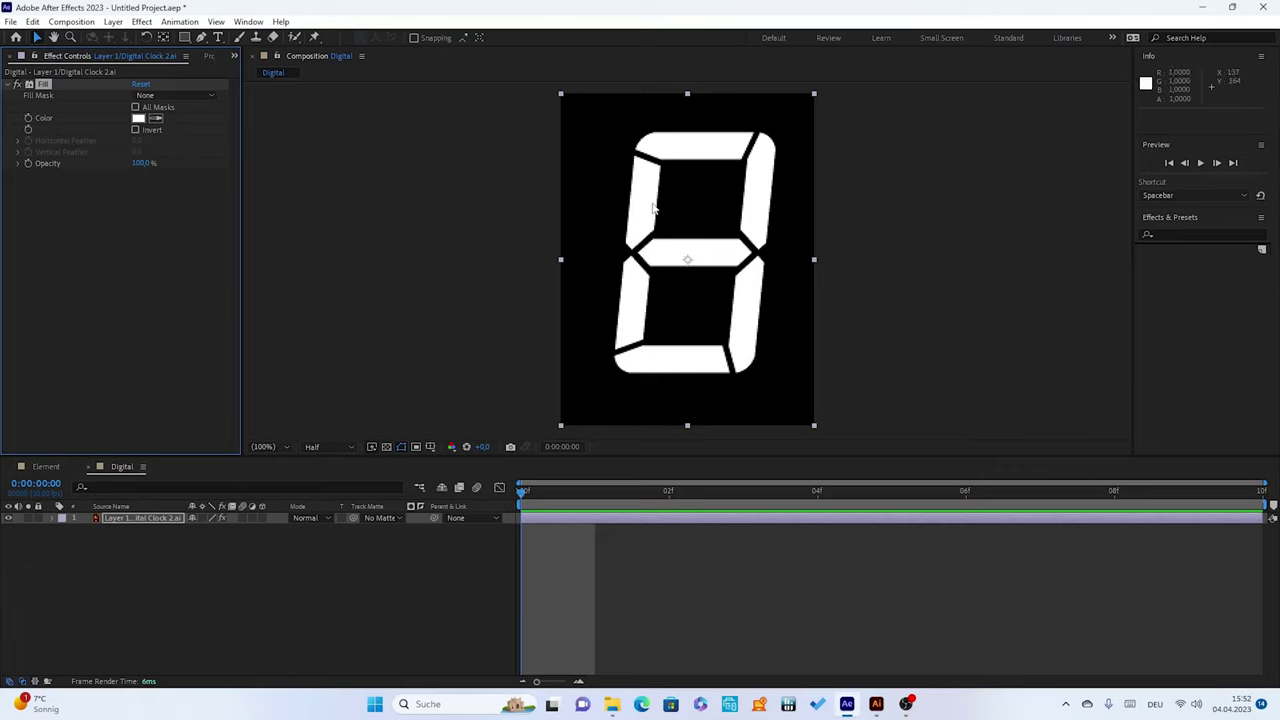
click(125, 519)
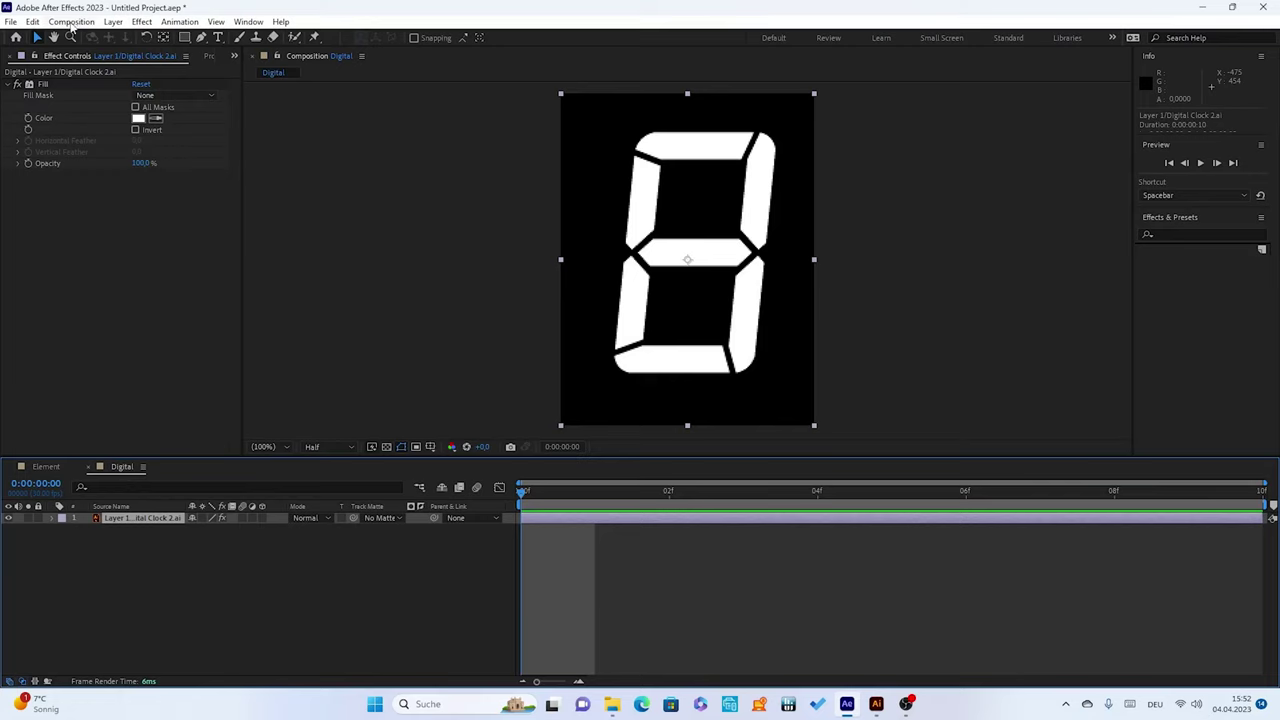
Run Layer > Create > Create Shapes from Vector Layer on the Digital Clock 2.ai layer
click(113, 22)
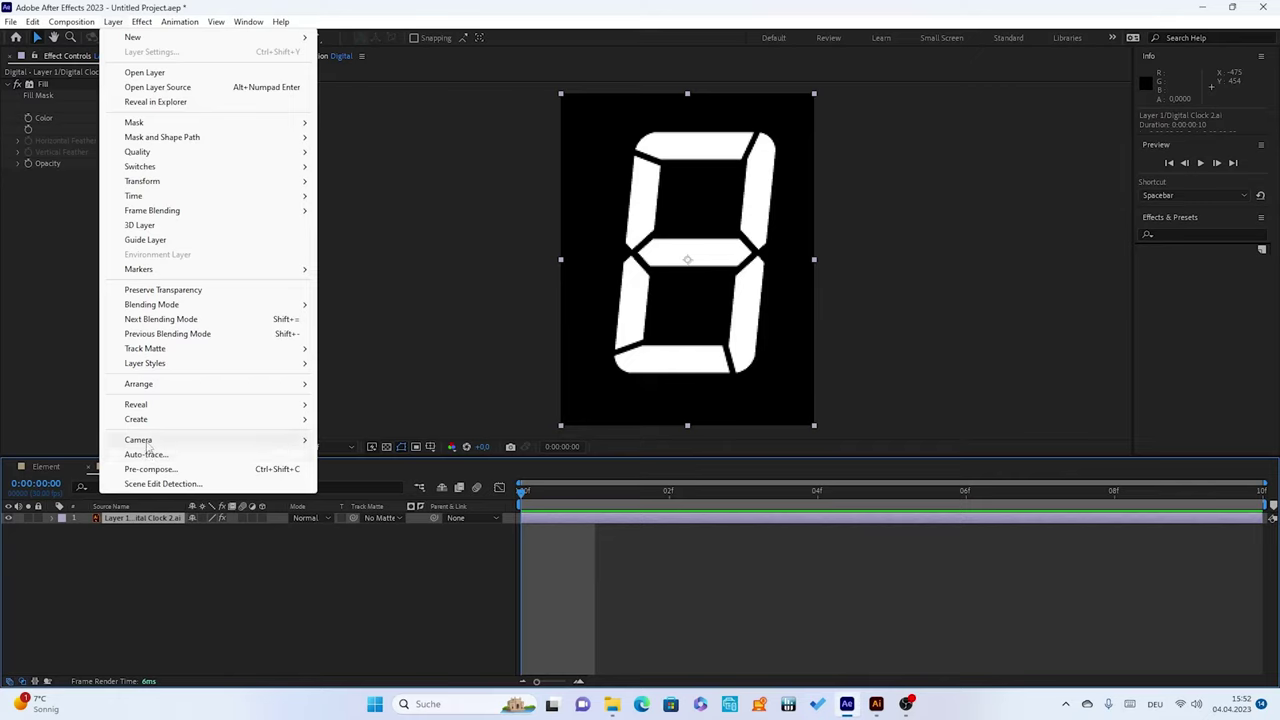
mouse_move(130, 423)
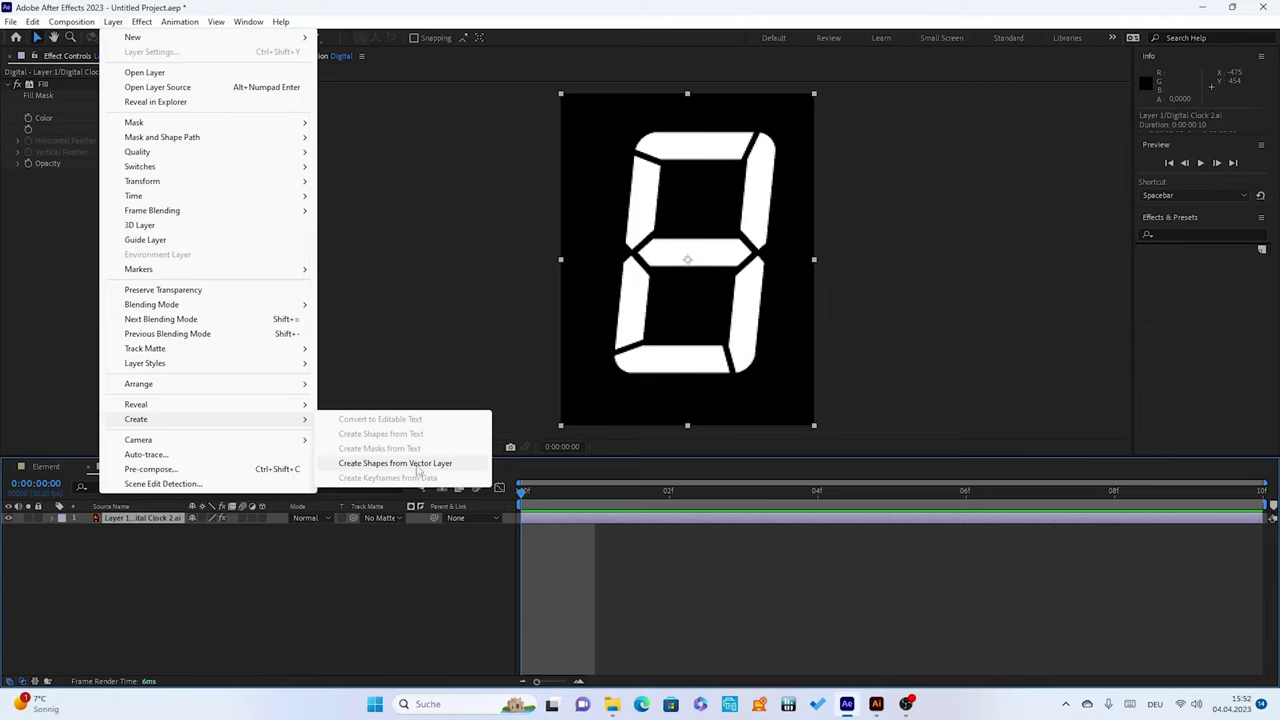
click(419, 466)
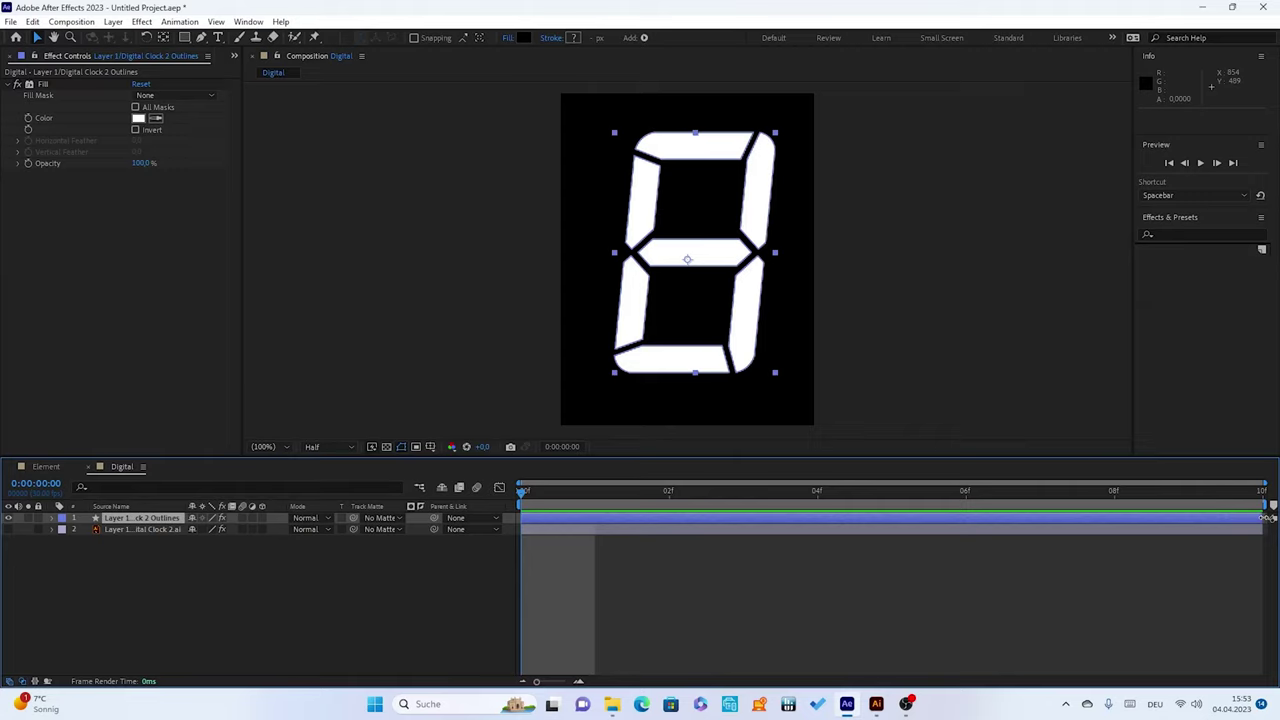
Trim the outline layer to one frame, duplicate it into ten copies, and select all ten
drag(1269, 518, 603, 552)
drag(538, 682, 565, 682)
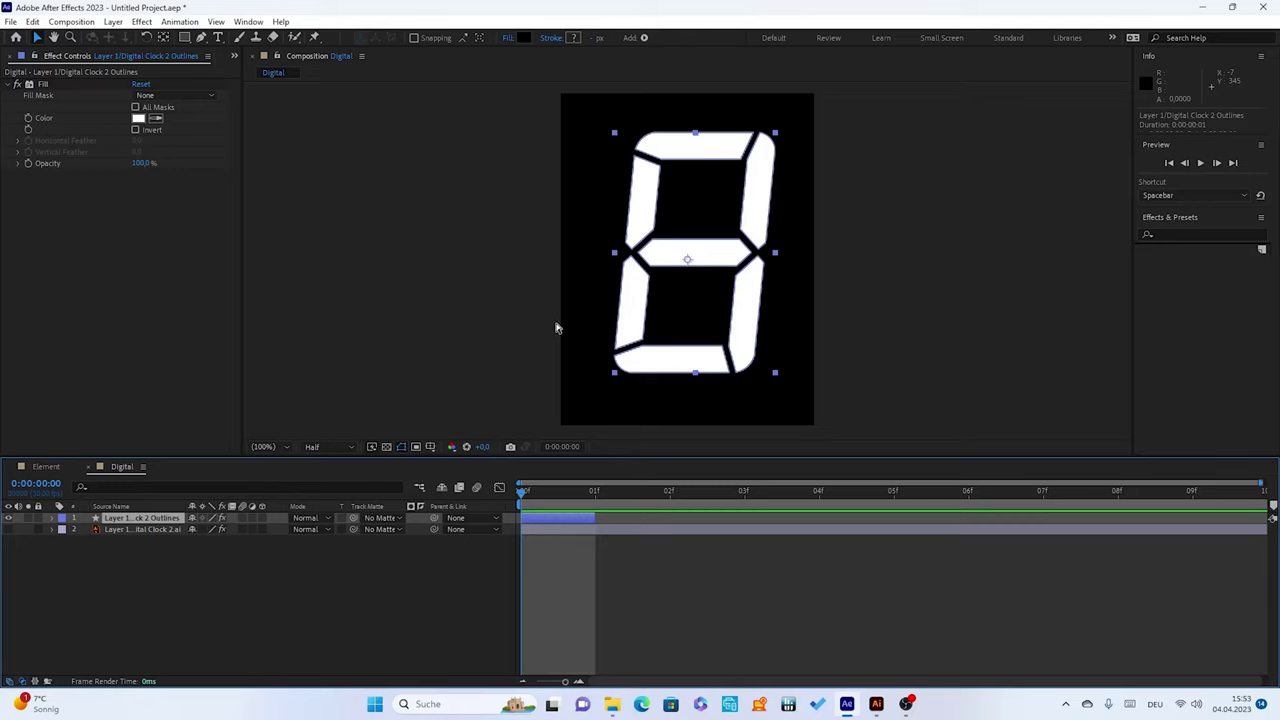
key(ctrl+d)
key(ctrl+d)
key(ctrl+d)
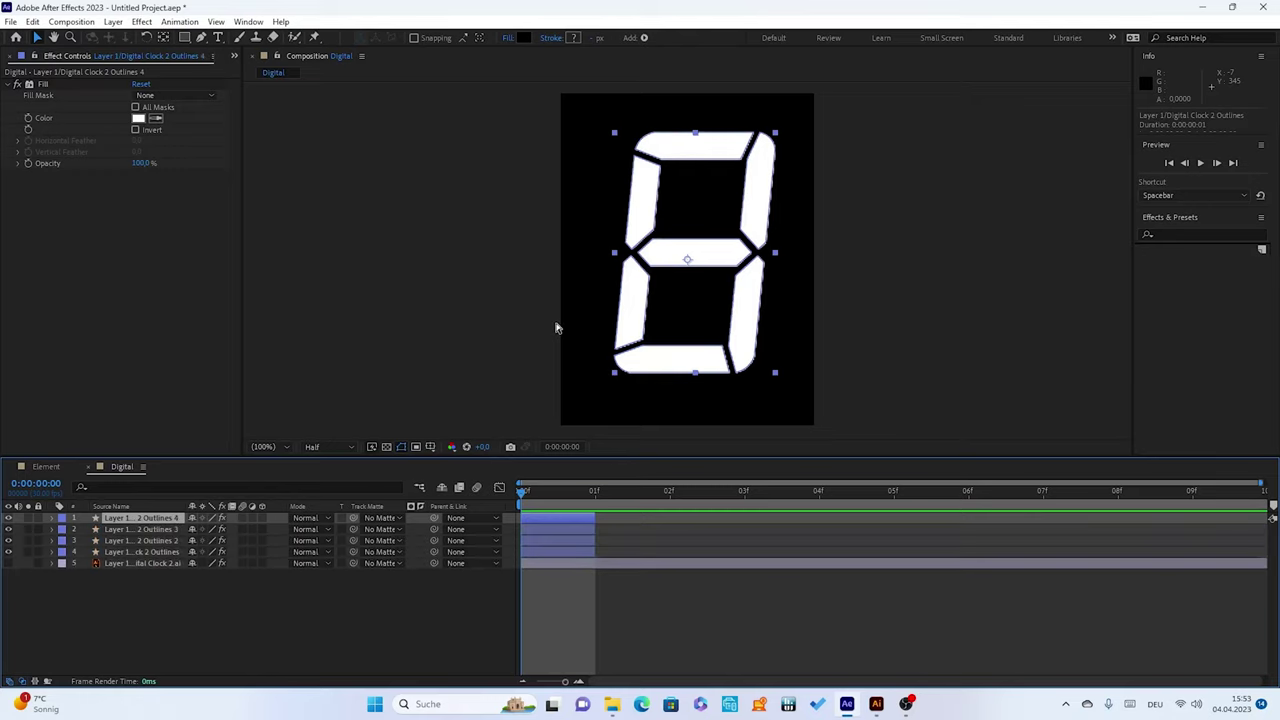
key(ctrl+d)
key(ctrl+d)
key(ctrl+d)
key(ctrl+d)
key(ctrl+d)
key(ctrl+d)
key(ctrl+d)
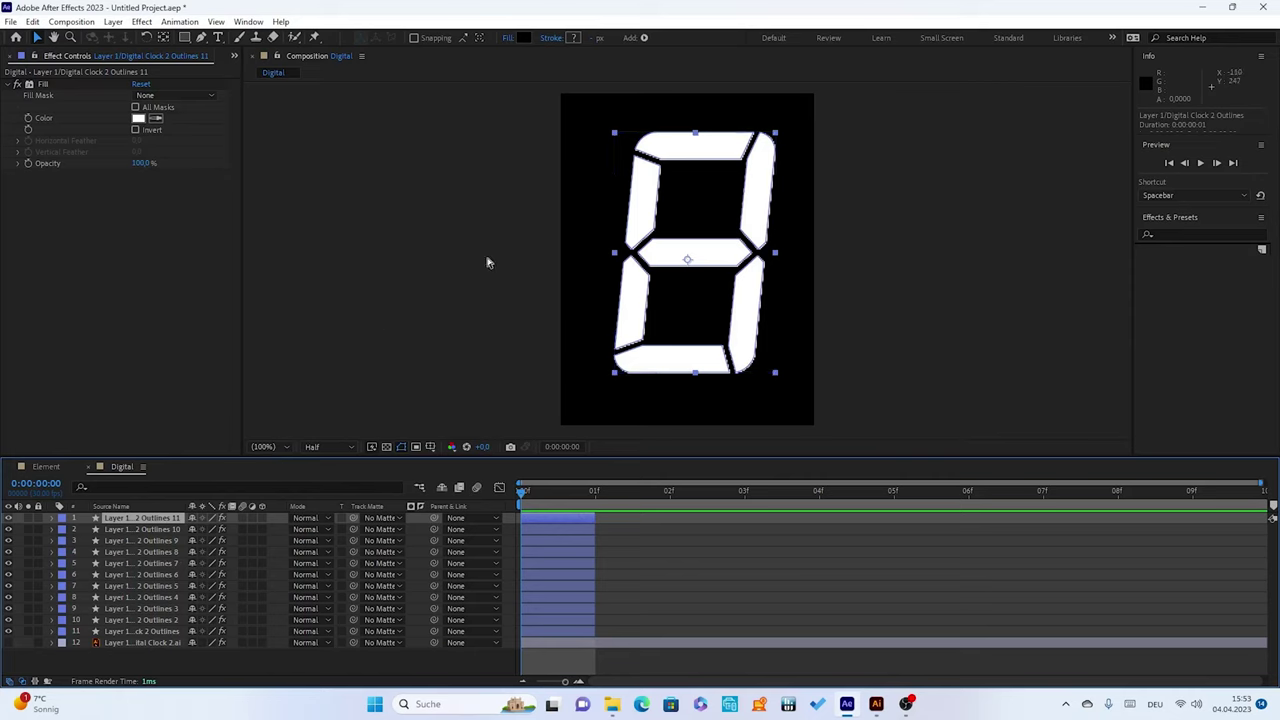
key(ctrl+z)
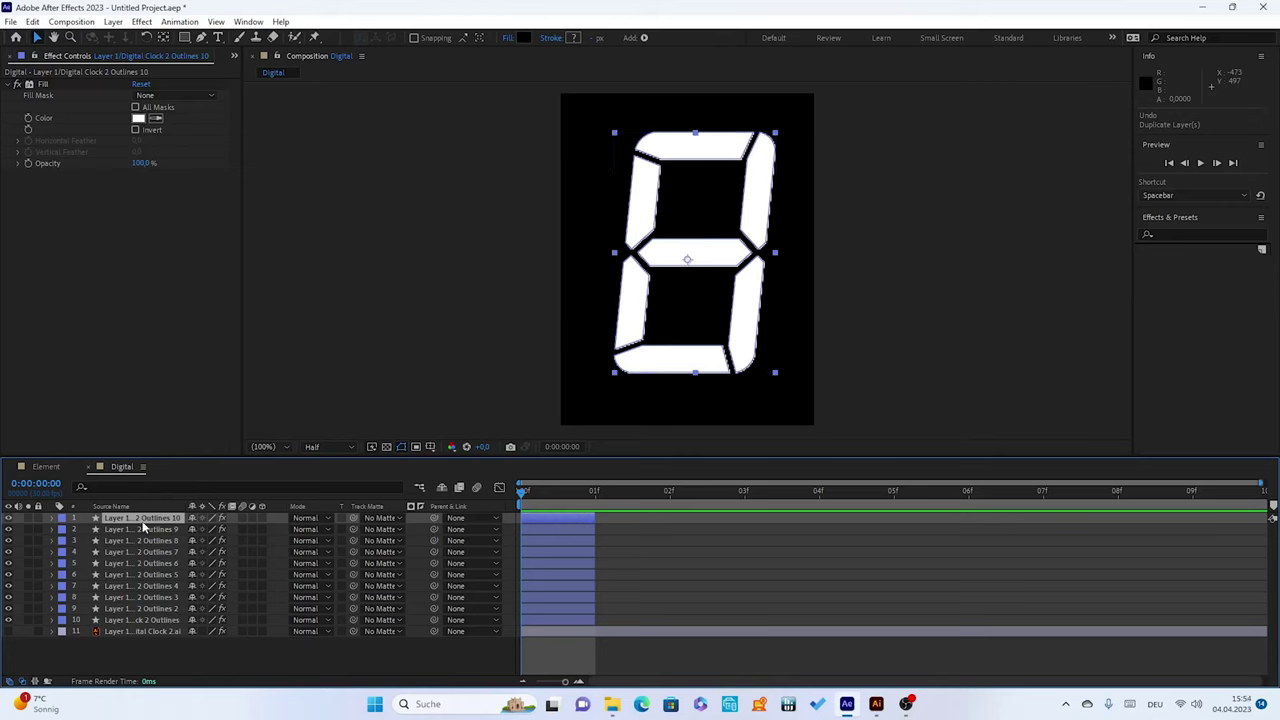
ctrl+click(550, 621)
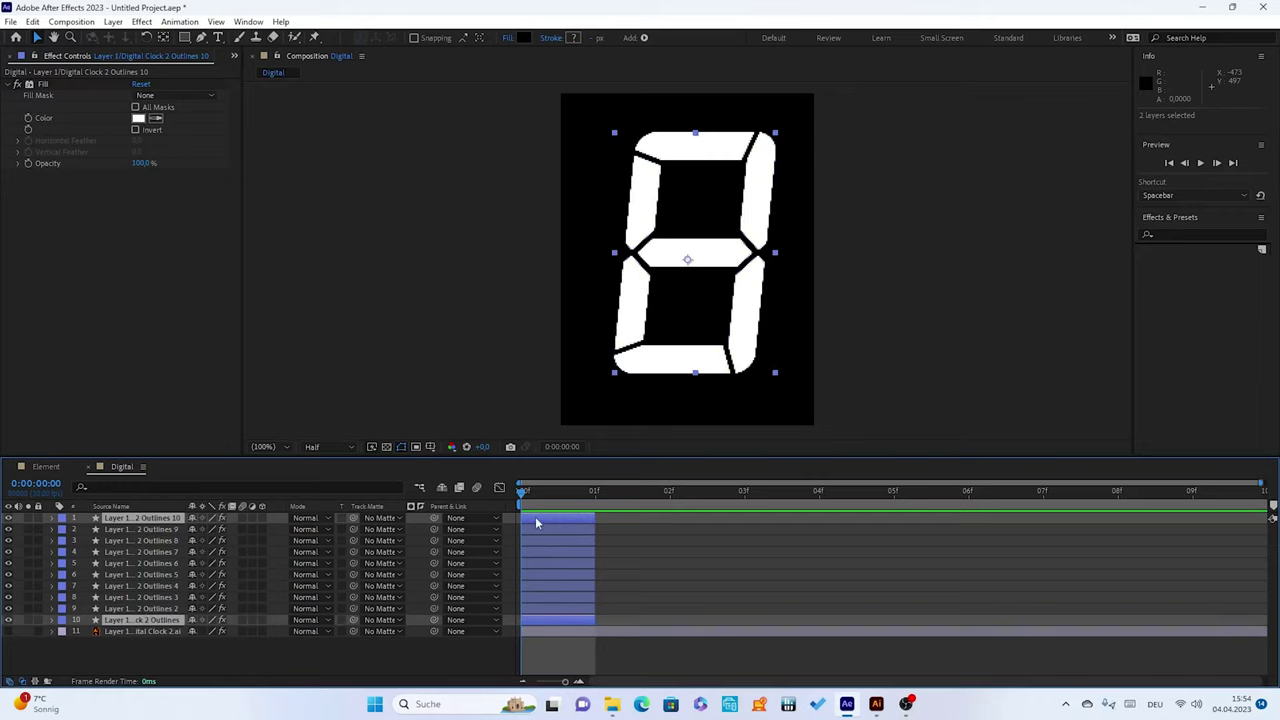
click(623, 567)
click(573, 520)
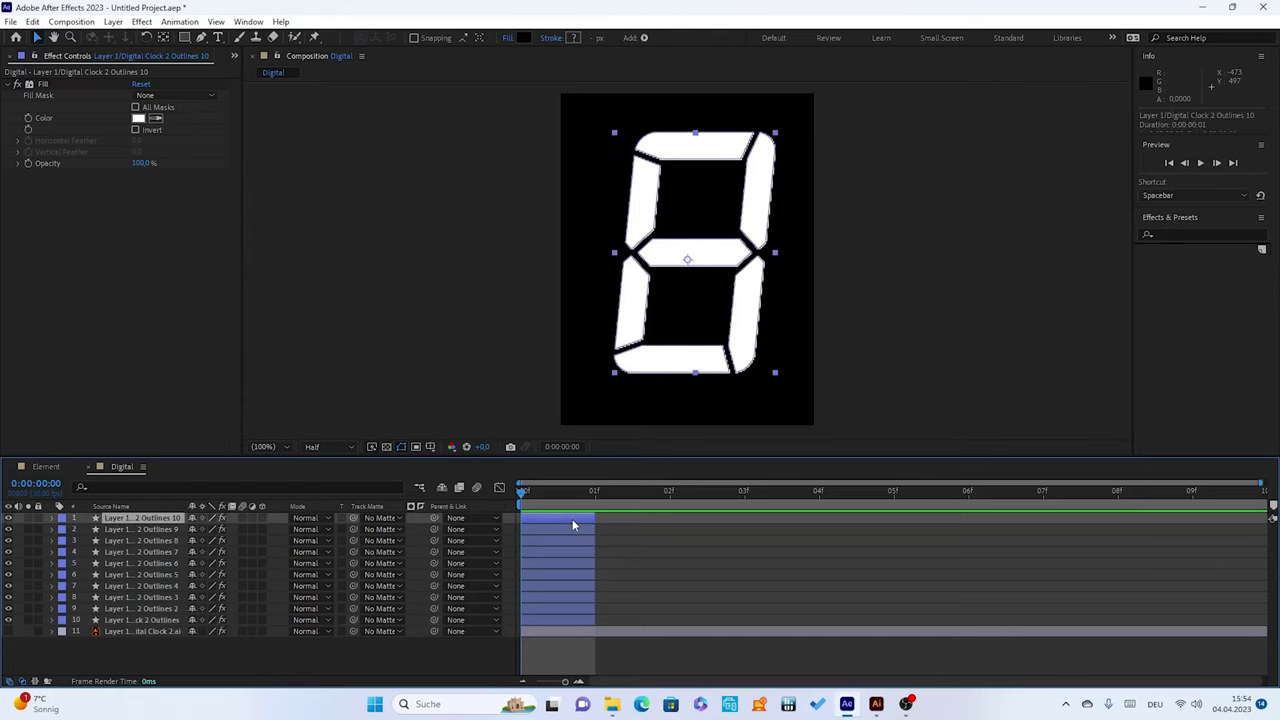
shift+click(552, 621)
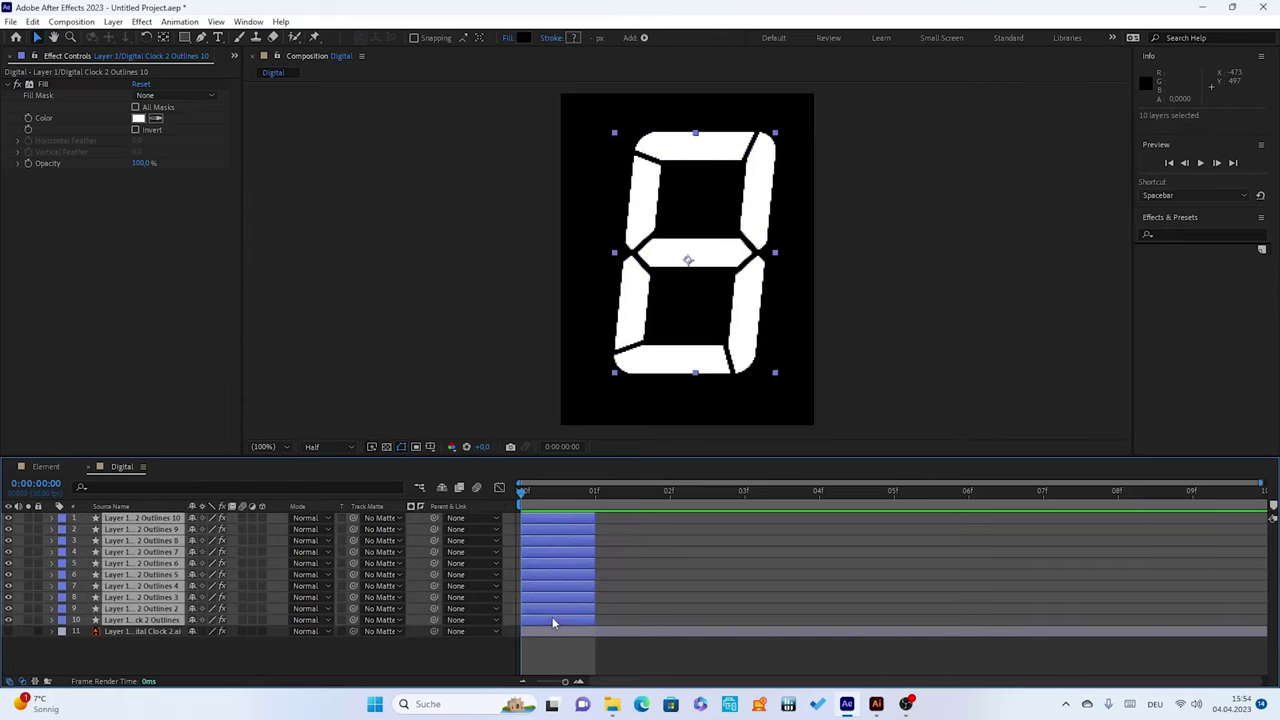
Apply Keyframe Assistant > Sequence Layers to the ten selected layers, then deselect them
right_click(116, 546)
mouse_move(184, 360)
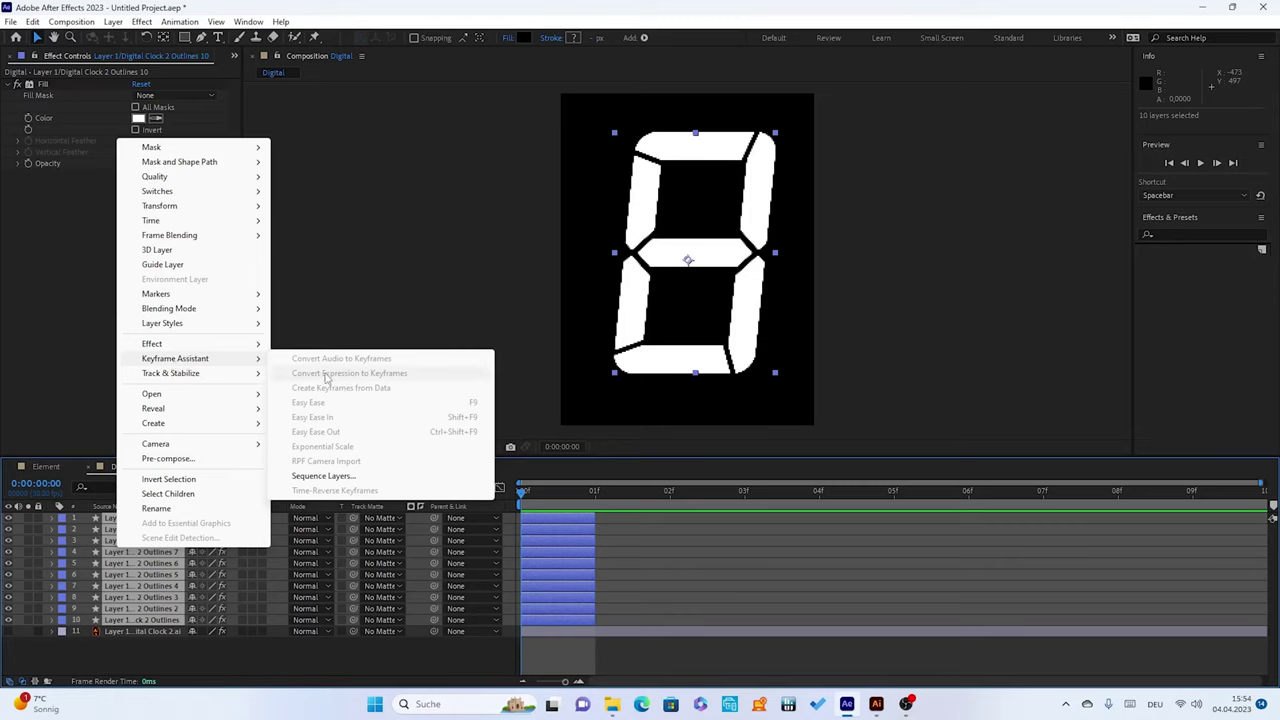
click(320, 476)
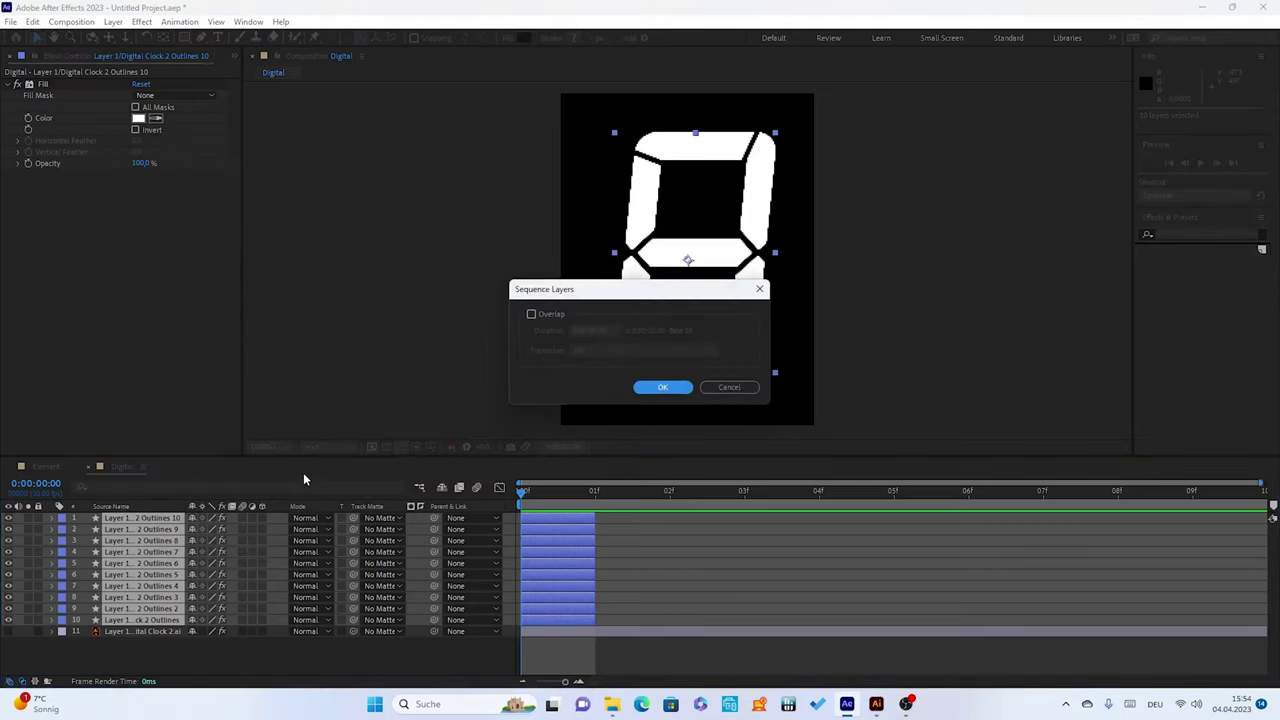
click(654, 390)
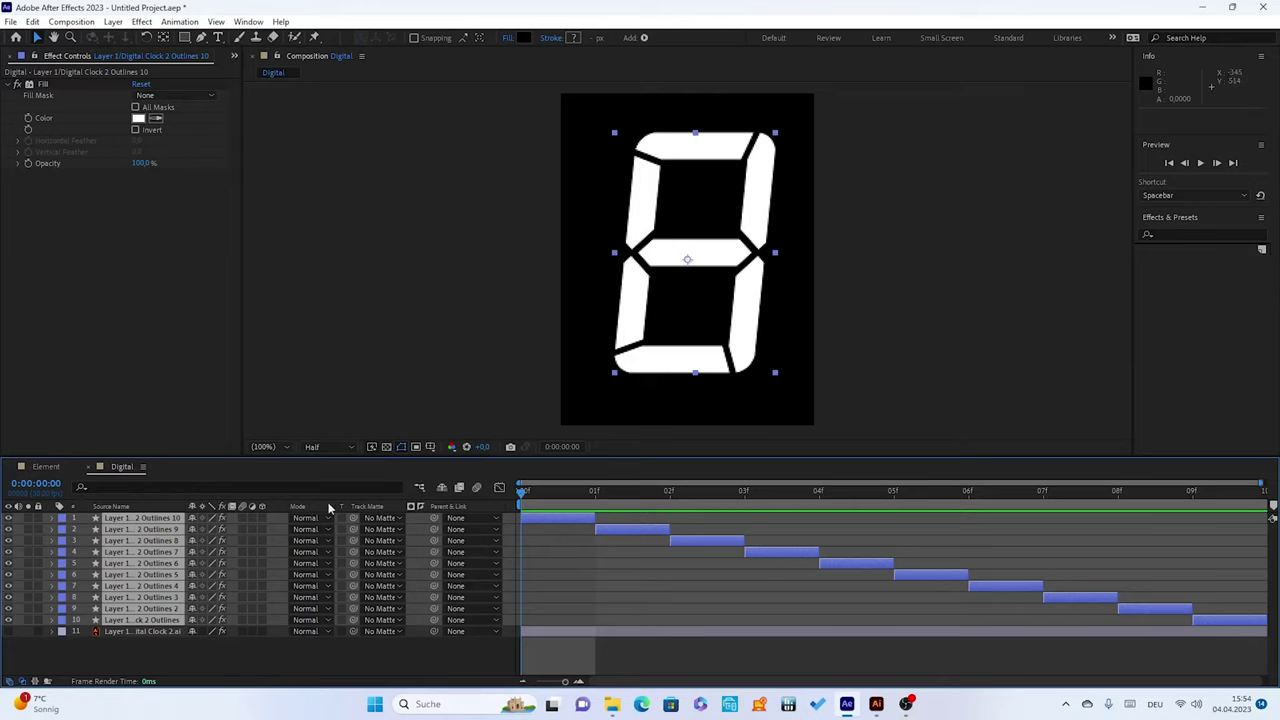
click(360, 654)
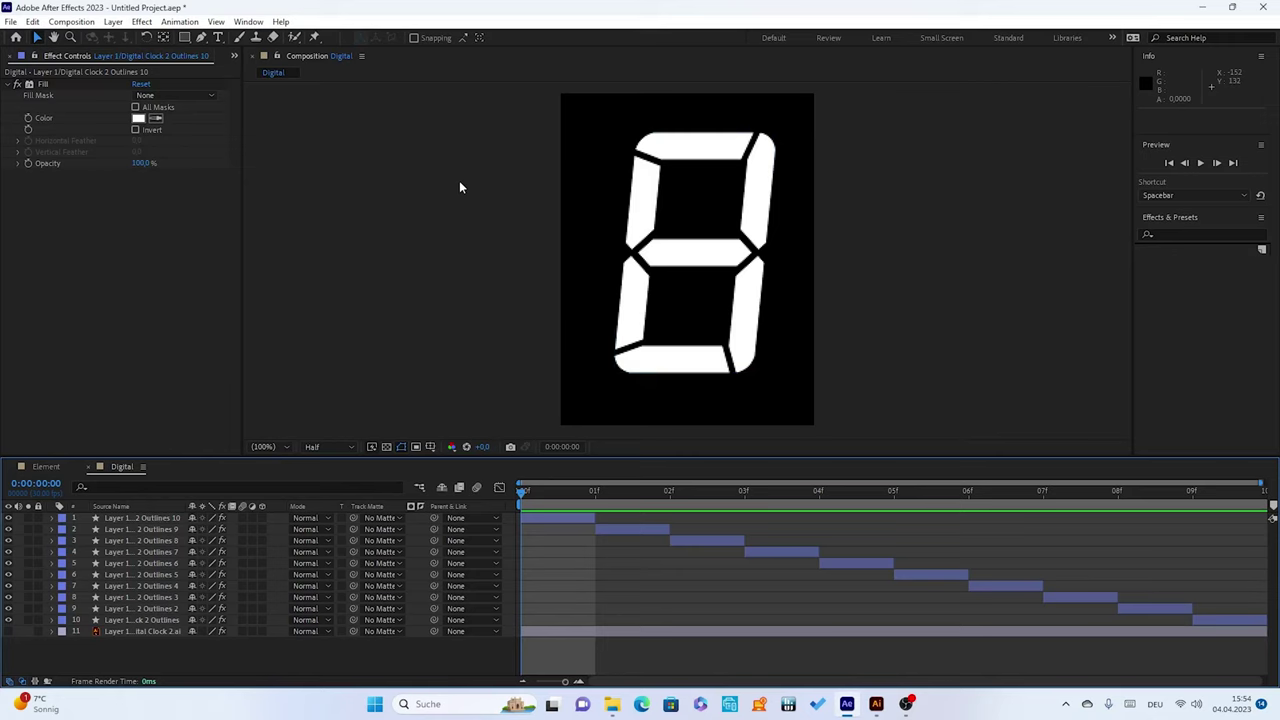
Hide Path 3, the middle segment, in layer 1's Group 1 so frame 0 shows 0, then advance one frame
click(53, 519)
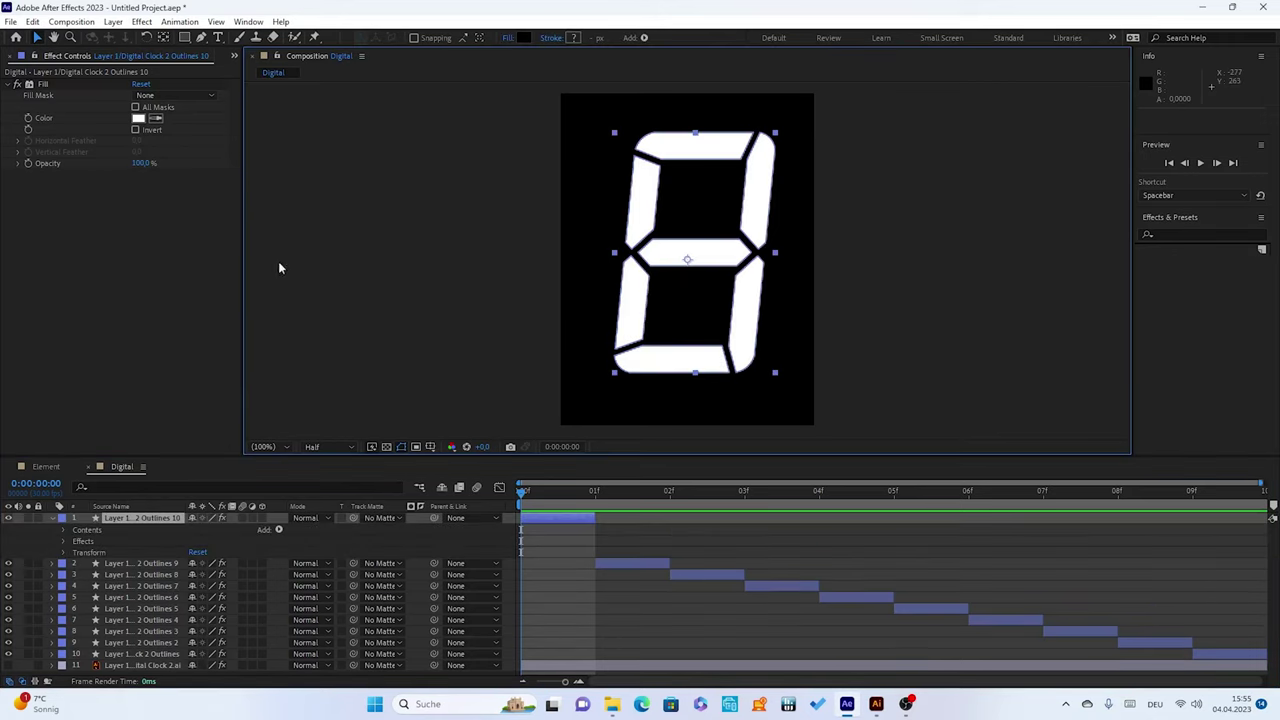
click(62, 530)
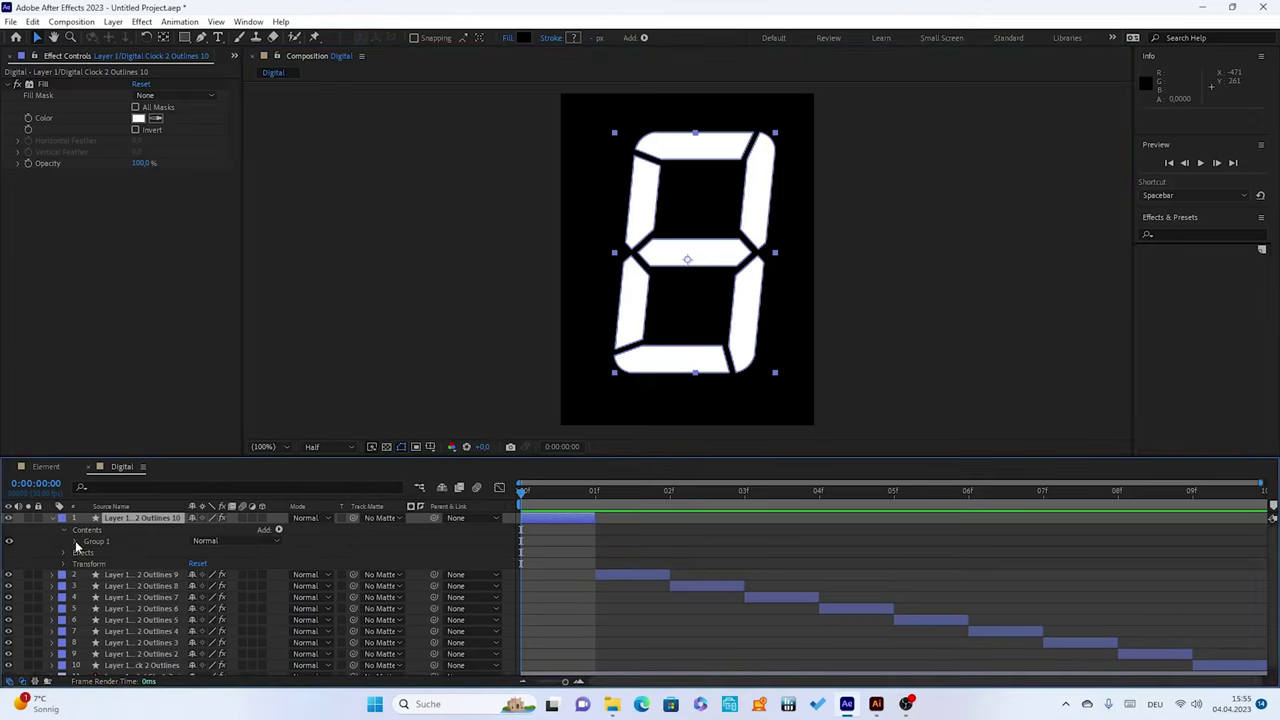
click(76, 543)
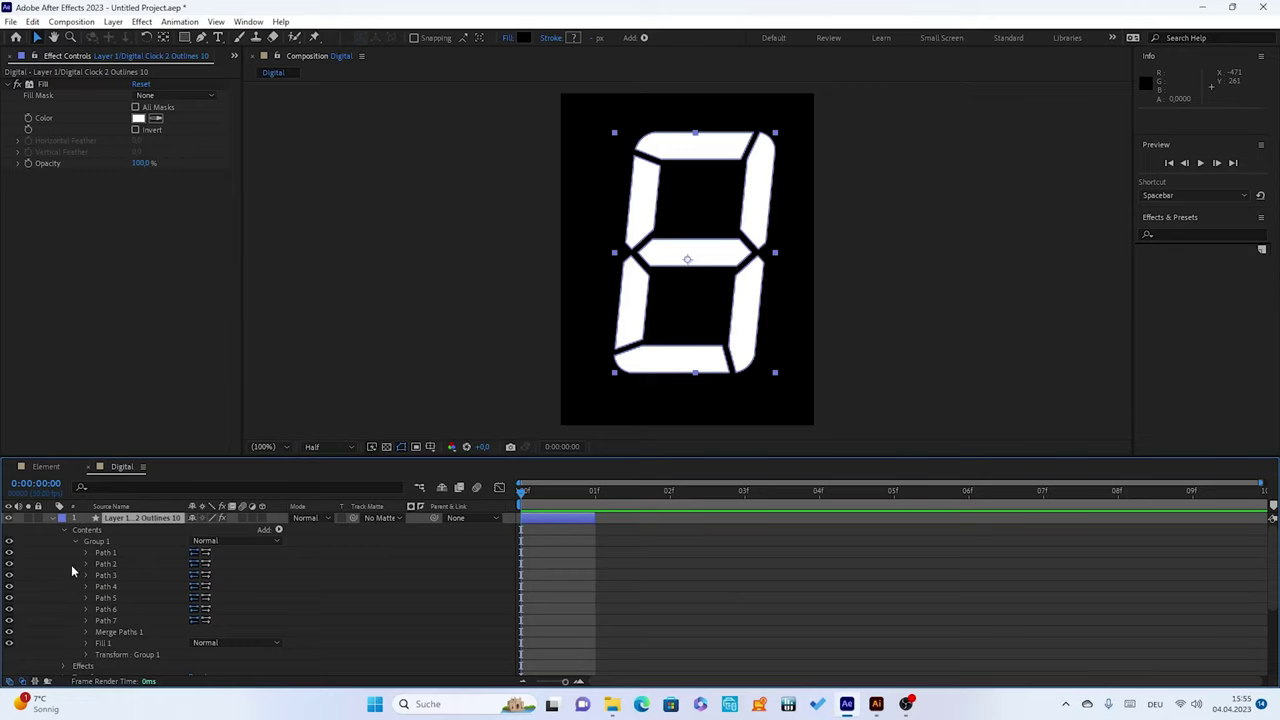
click(9, 576)
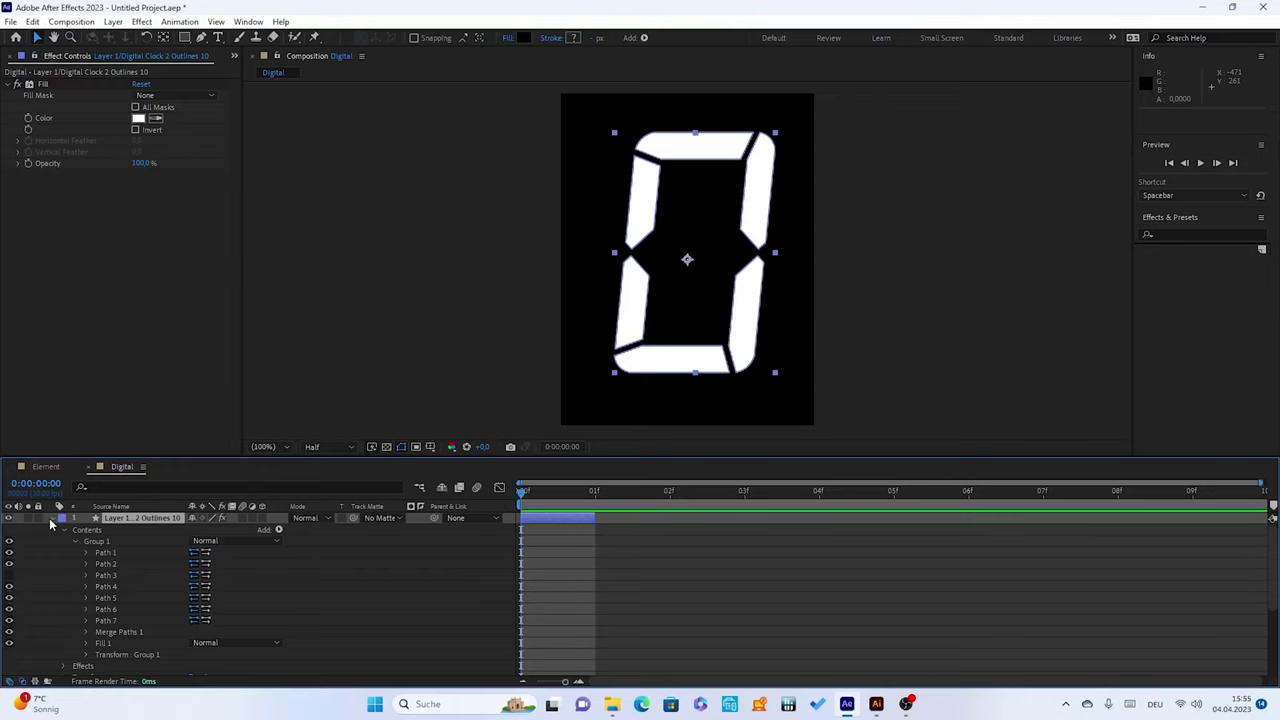
click(51, 519)
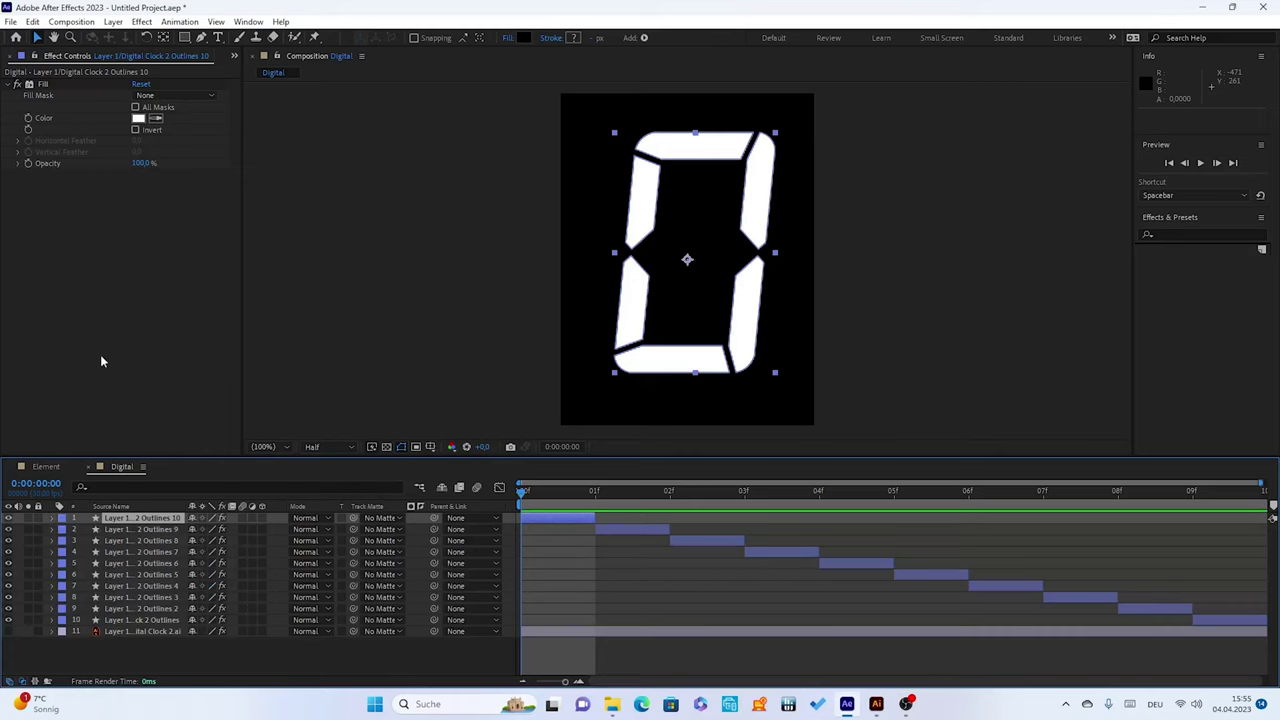
key(Page_Down)
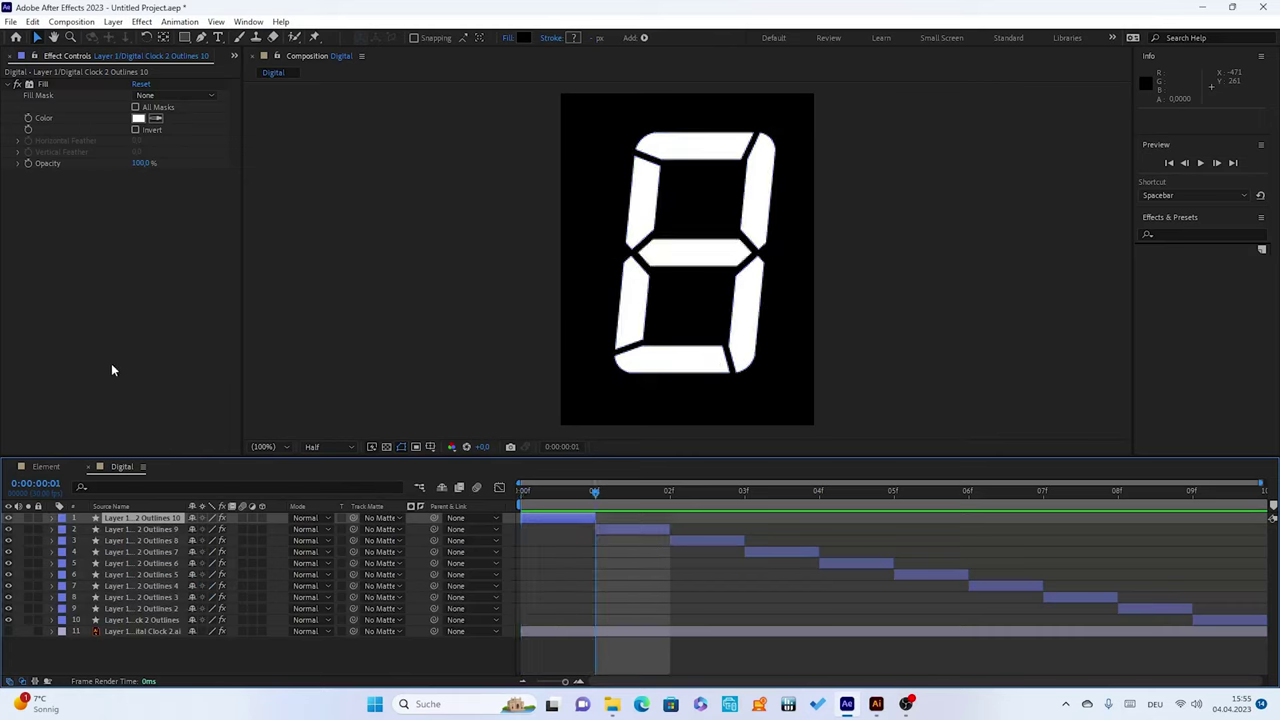
Hide layer 2's middle, top, upper-left, lower-left and bottom paths, keeping only the right segments
click(612, 530)
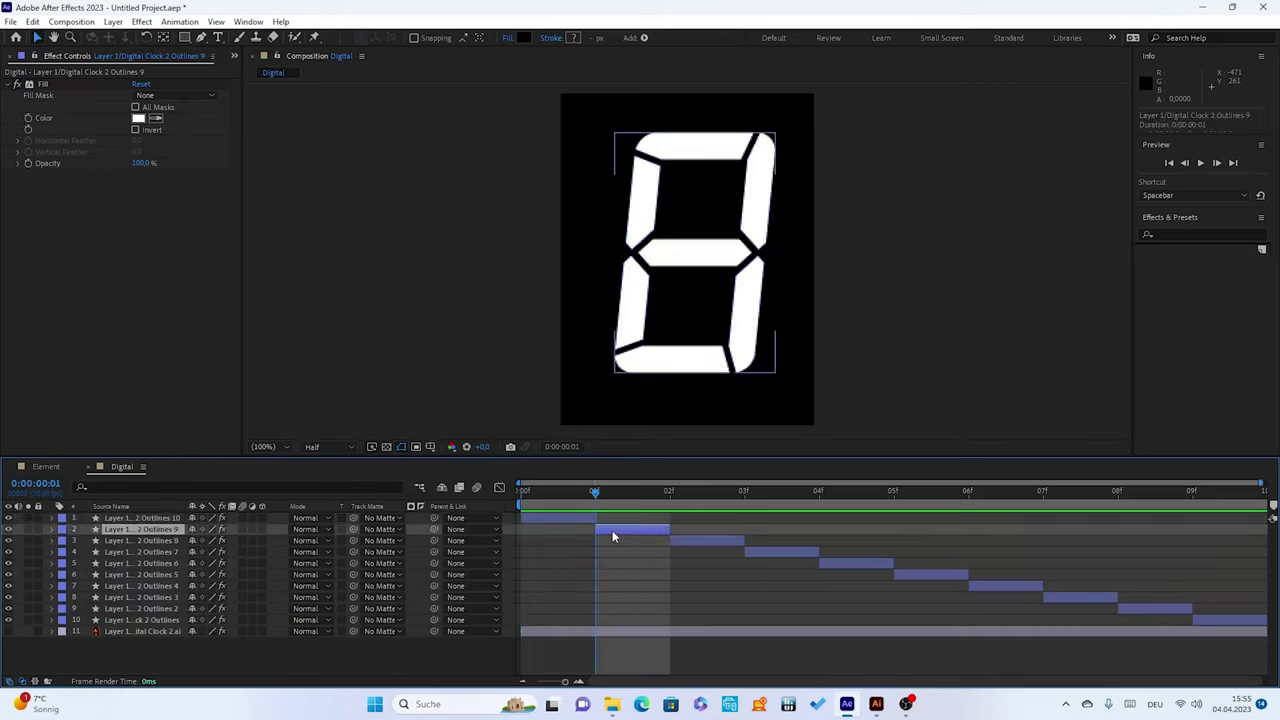
click(52, 530)
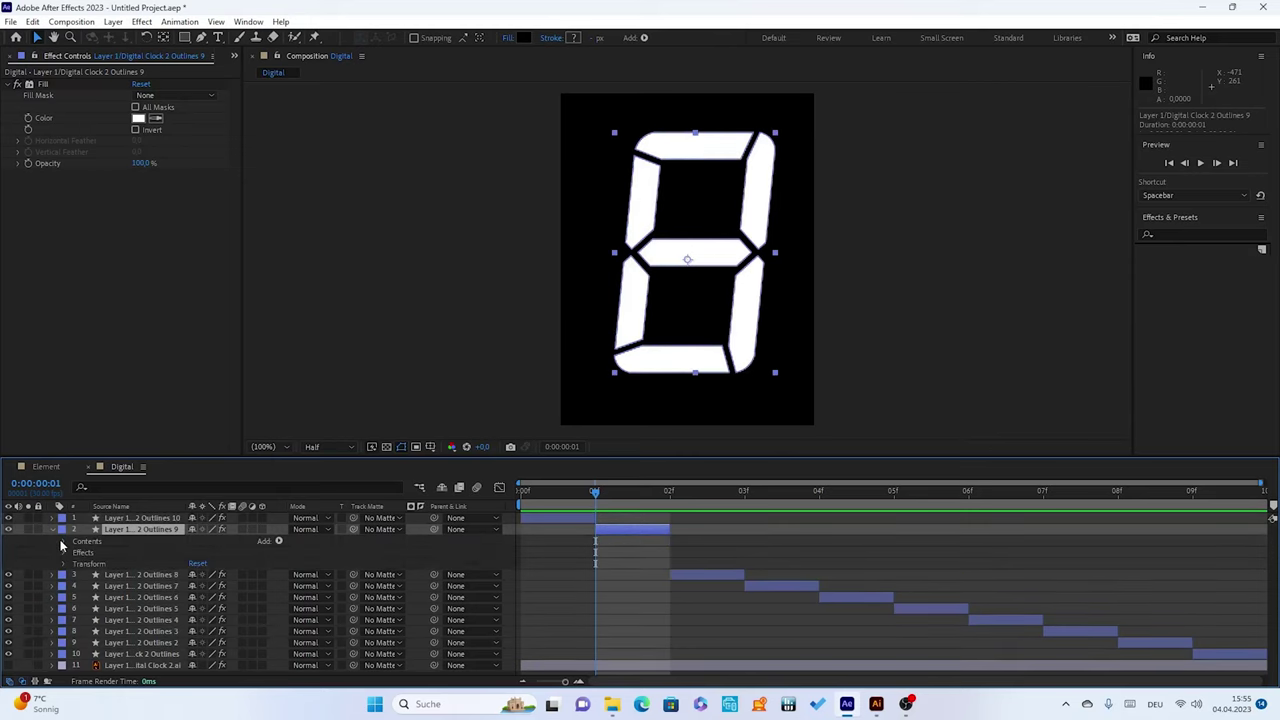
click(63, 541)
click(75, 553)
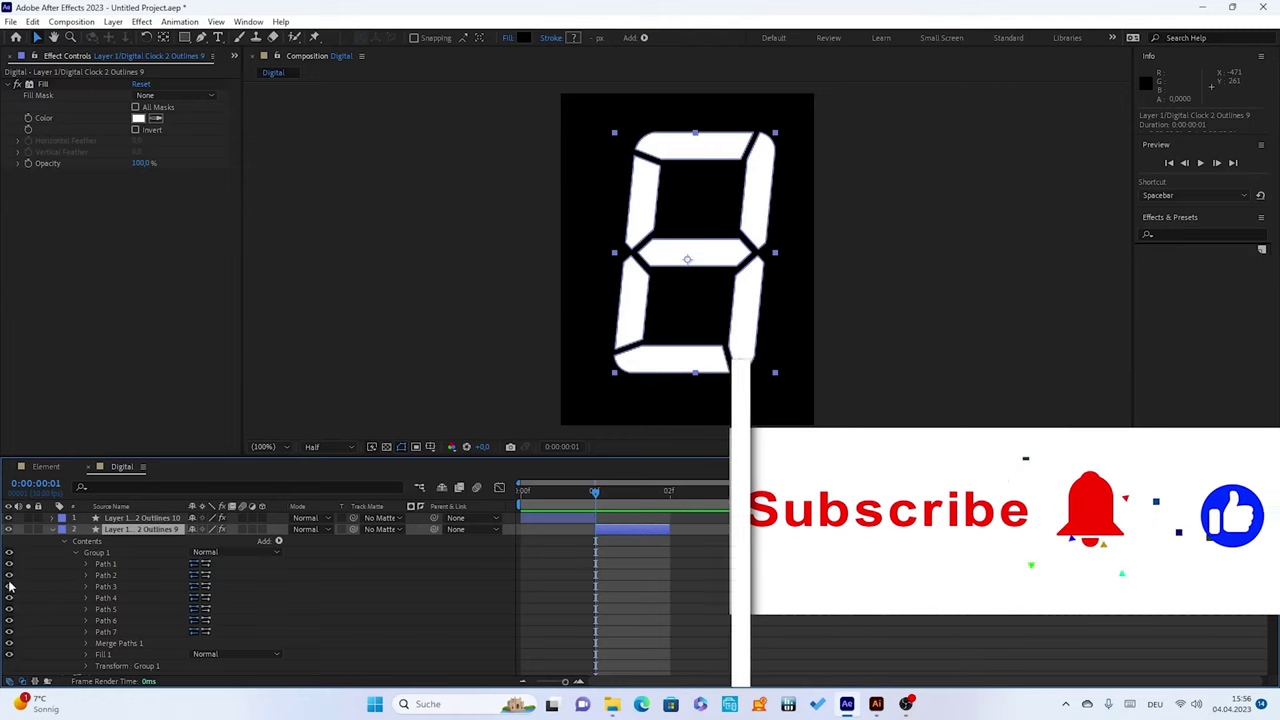
click(9, 587)
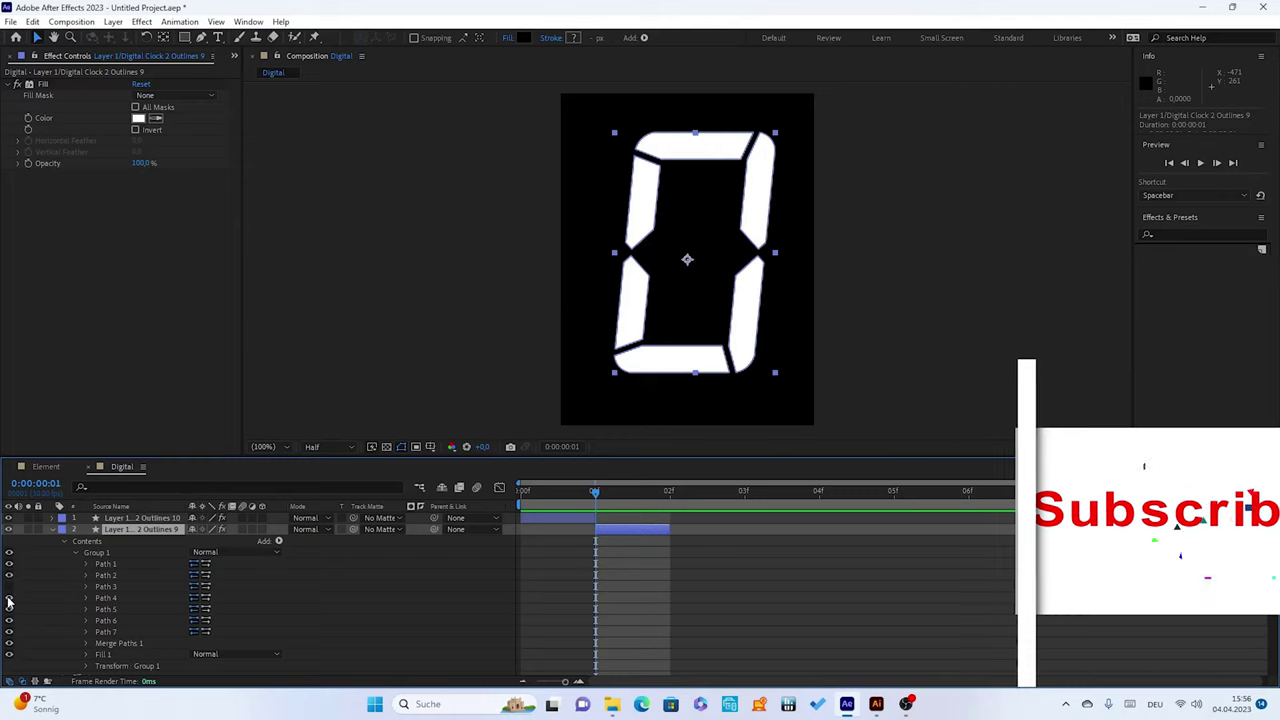
click(9, 598)
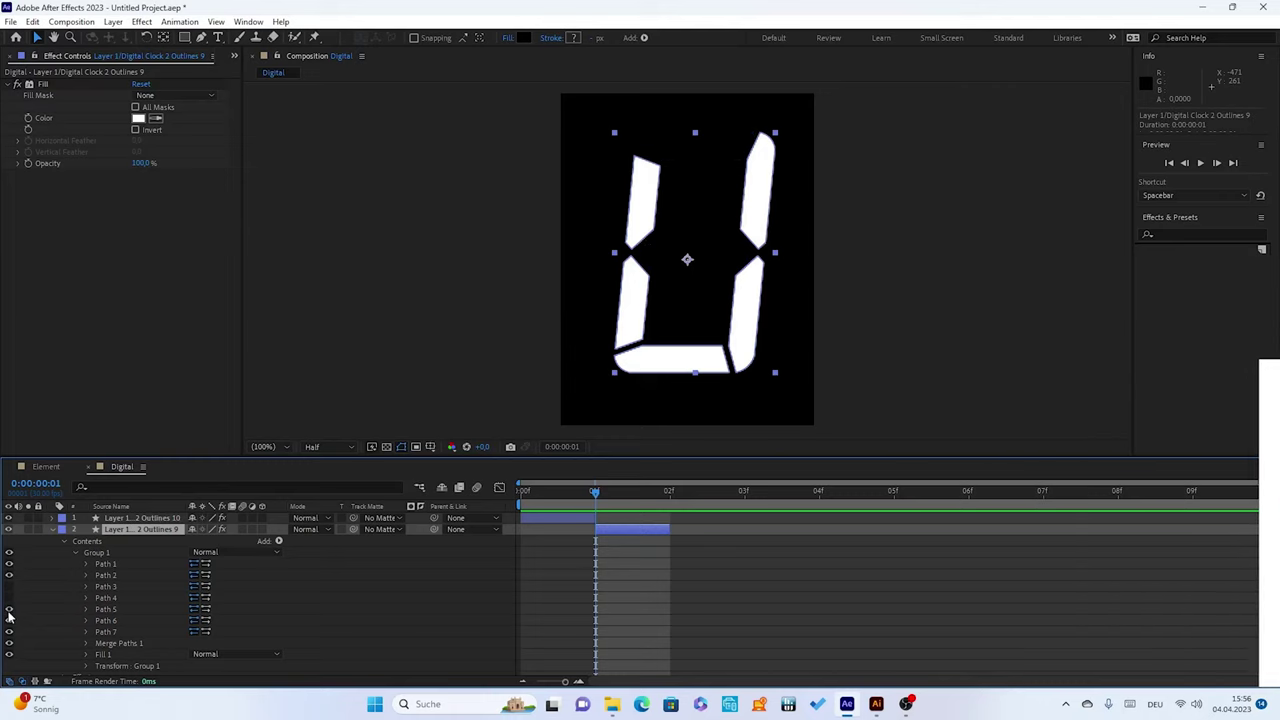
click(9, 619)
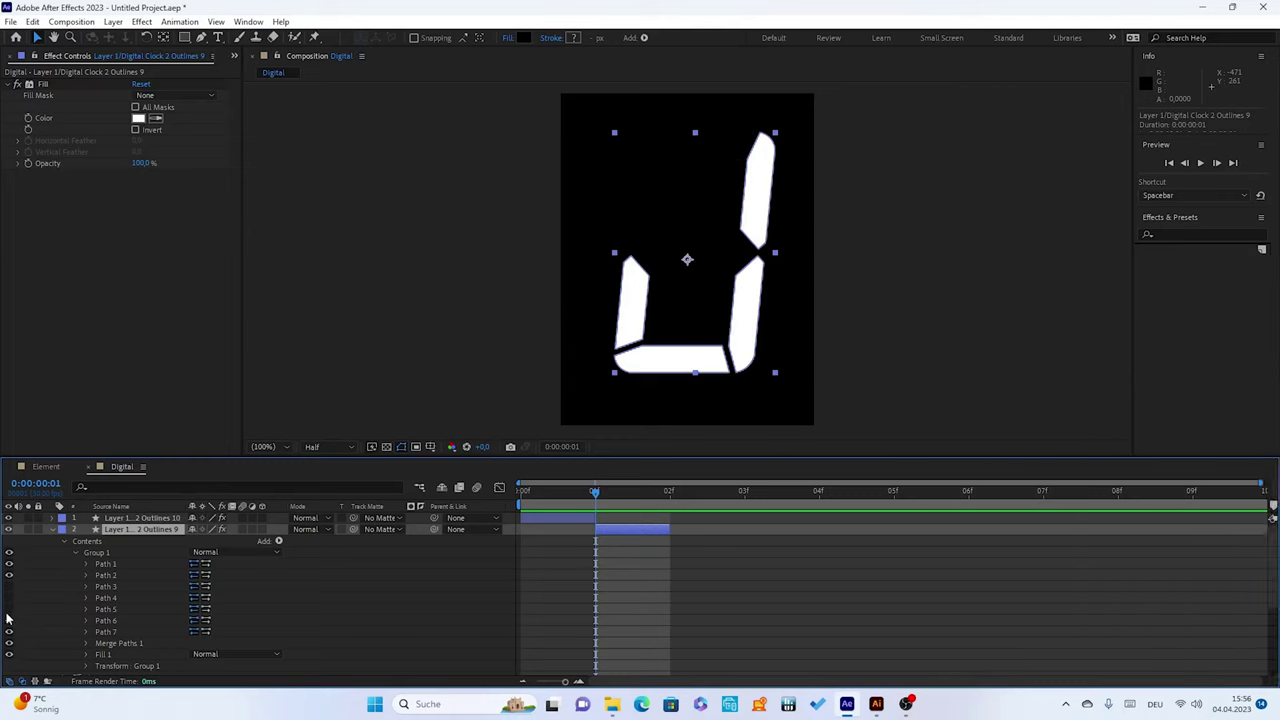
click(8, 631)
click(9, 620)
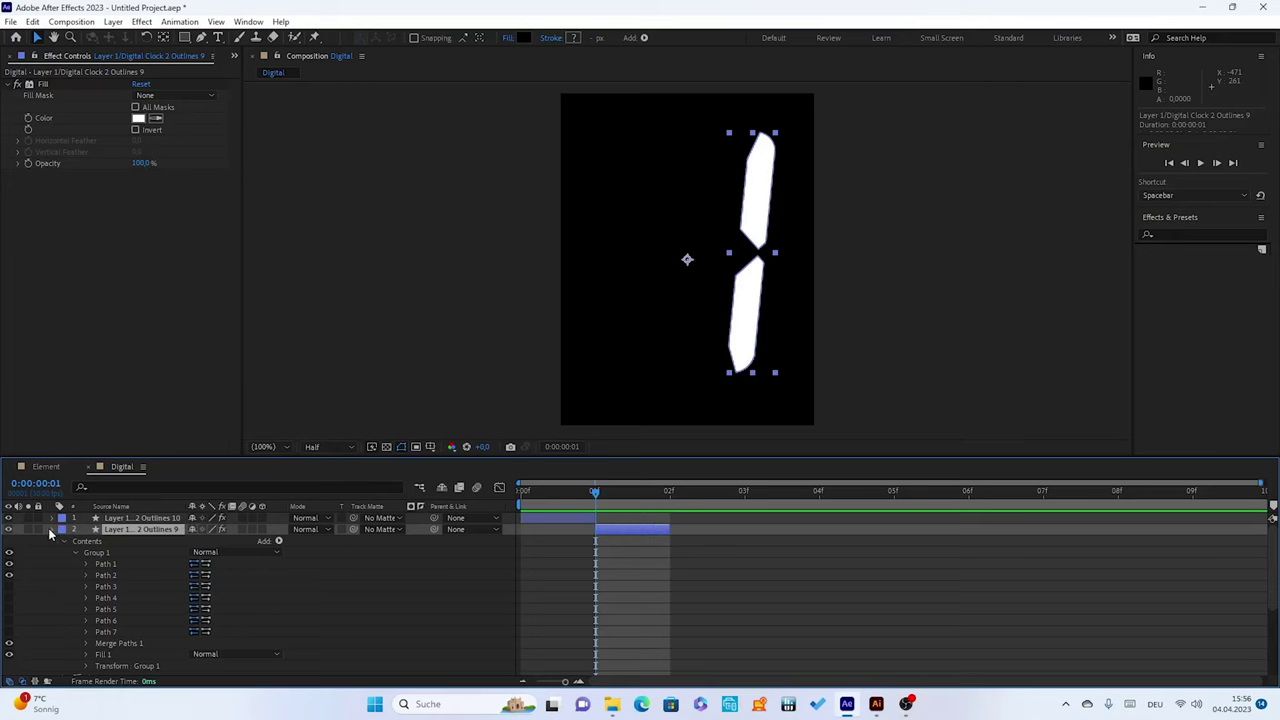
click(51, 530)
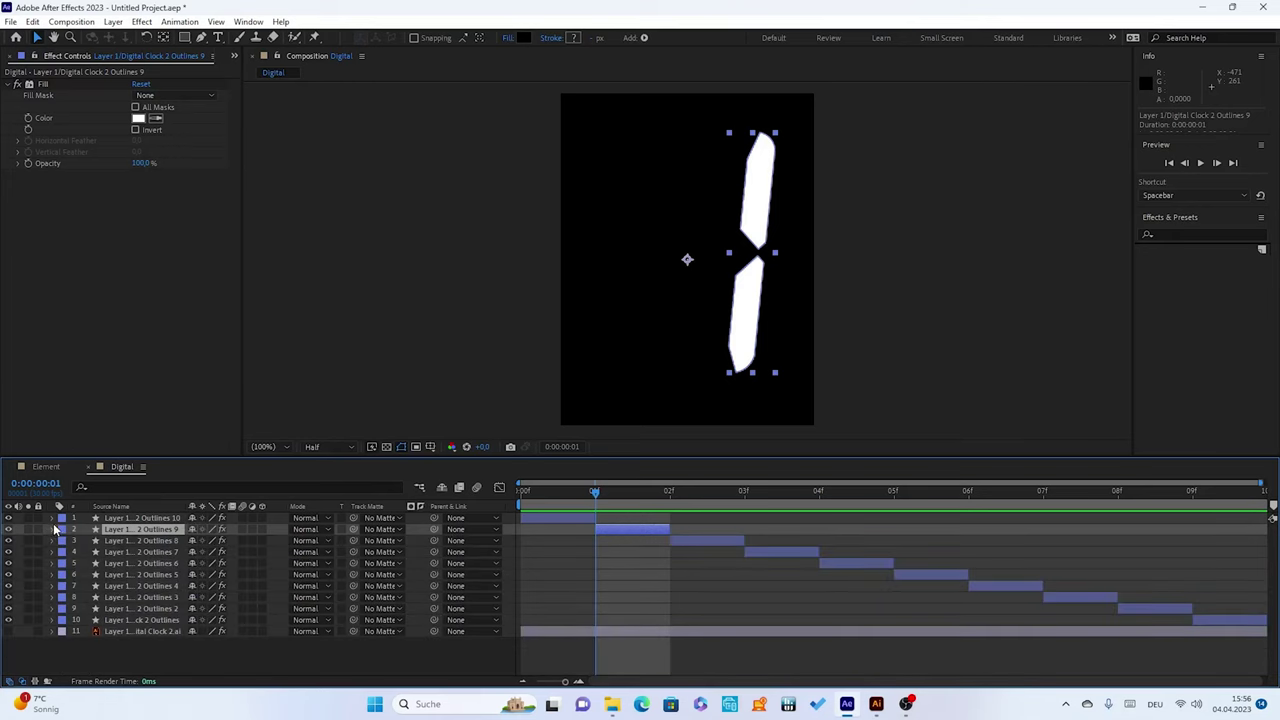
Advance to frame 2 and expand the third digit layer's properties
key(Page_Down)
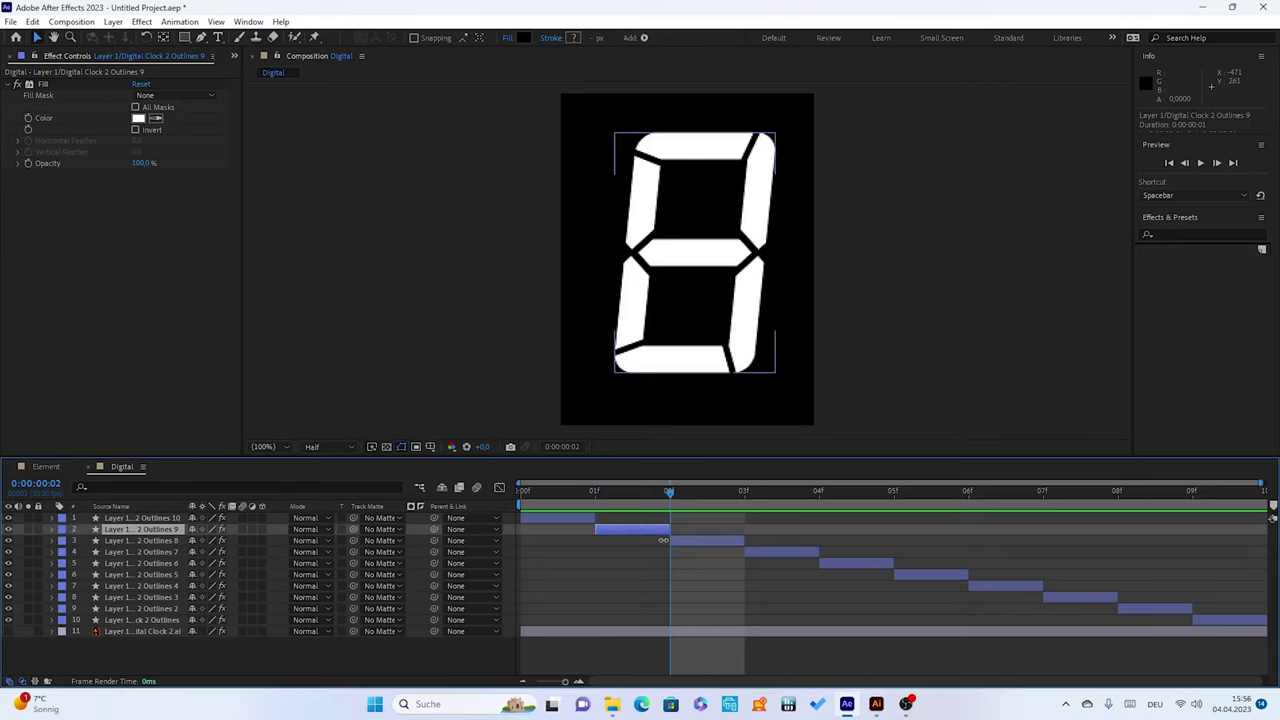
click(688, 540)
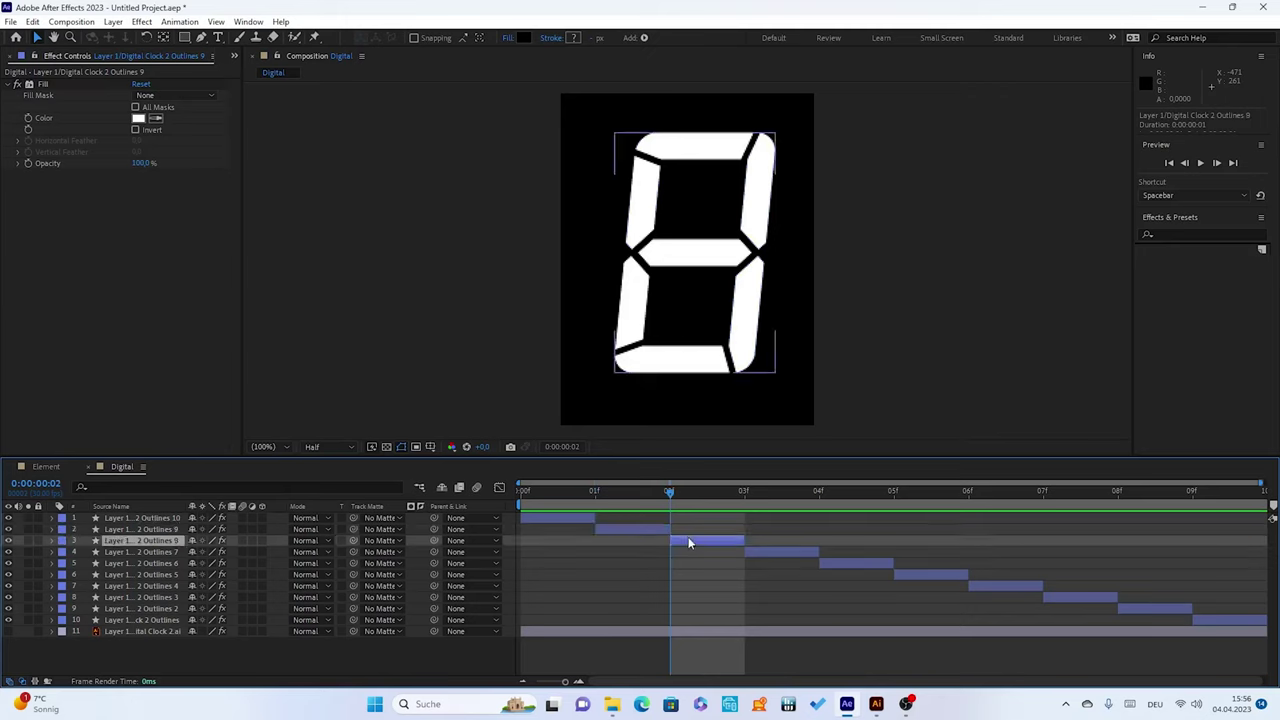
click(53, 541)
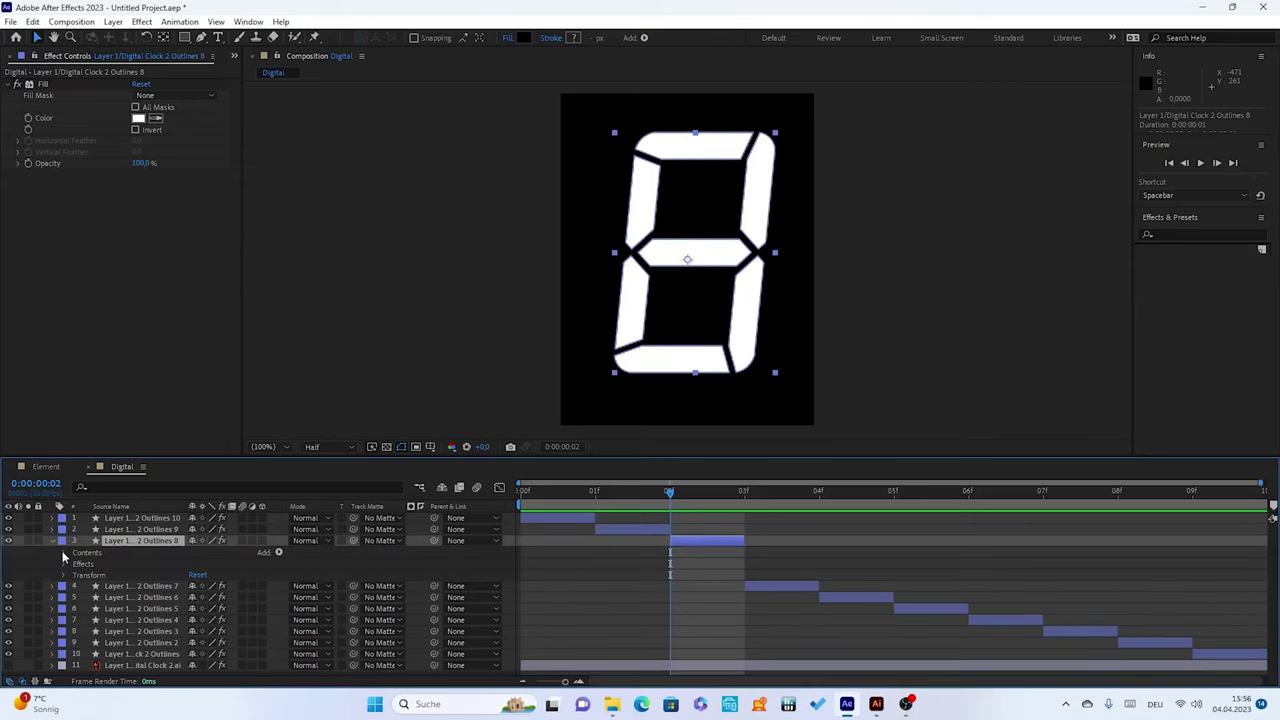
Hide the third layer's lower-right (Path 2) and upper-left segment paths so frame 2 shows 2
click(64, 553)
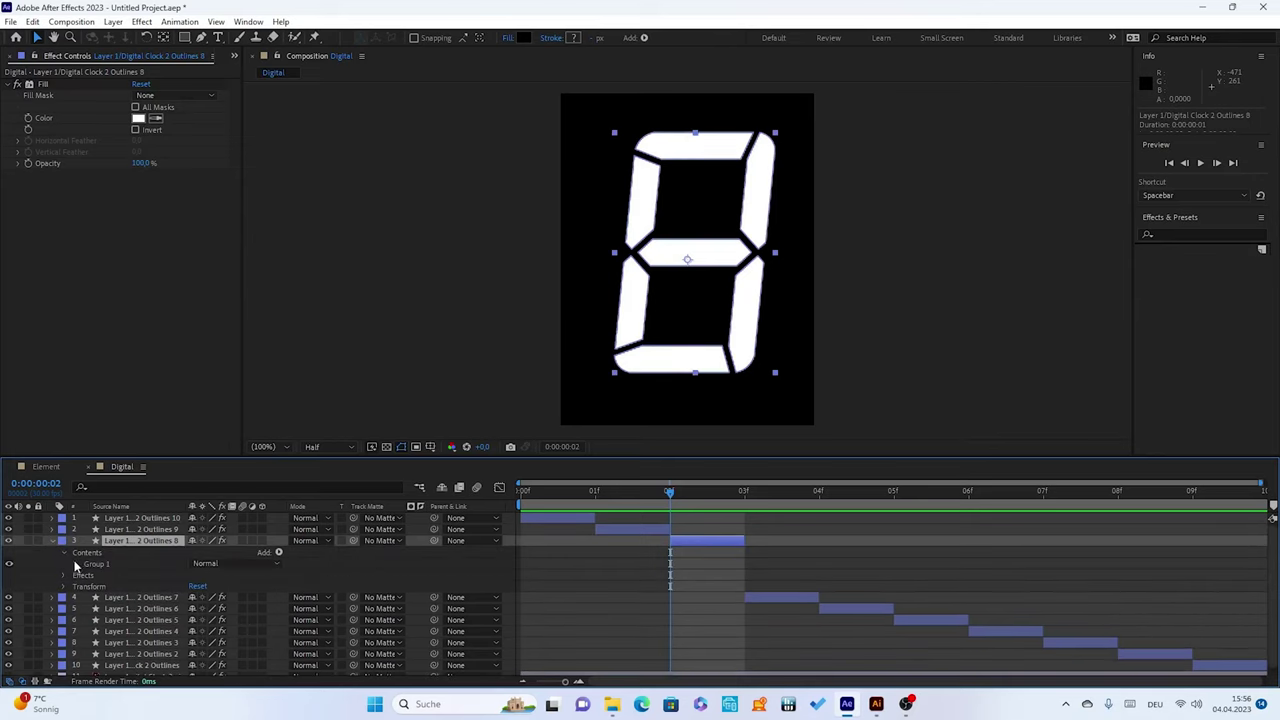
click(75, 565)
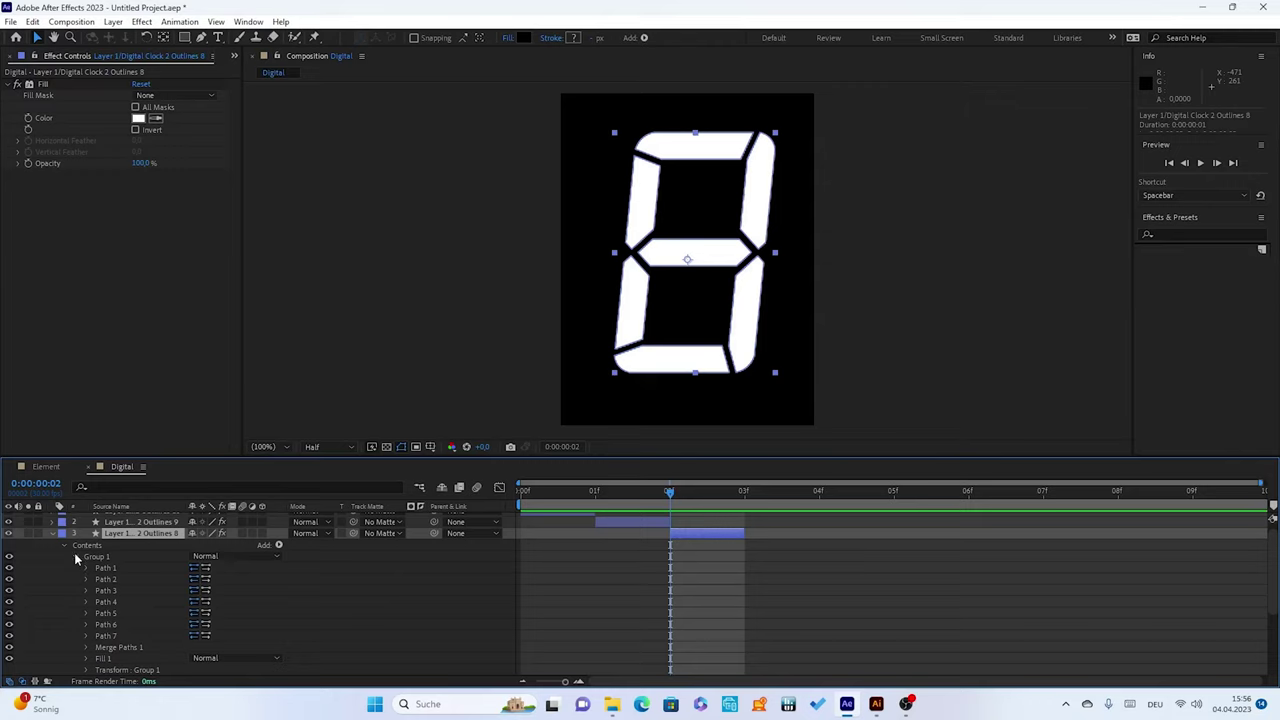
click(10, 581)
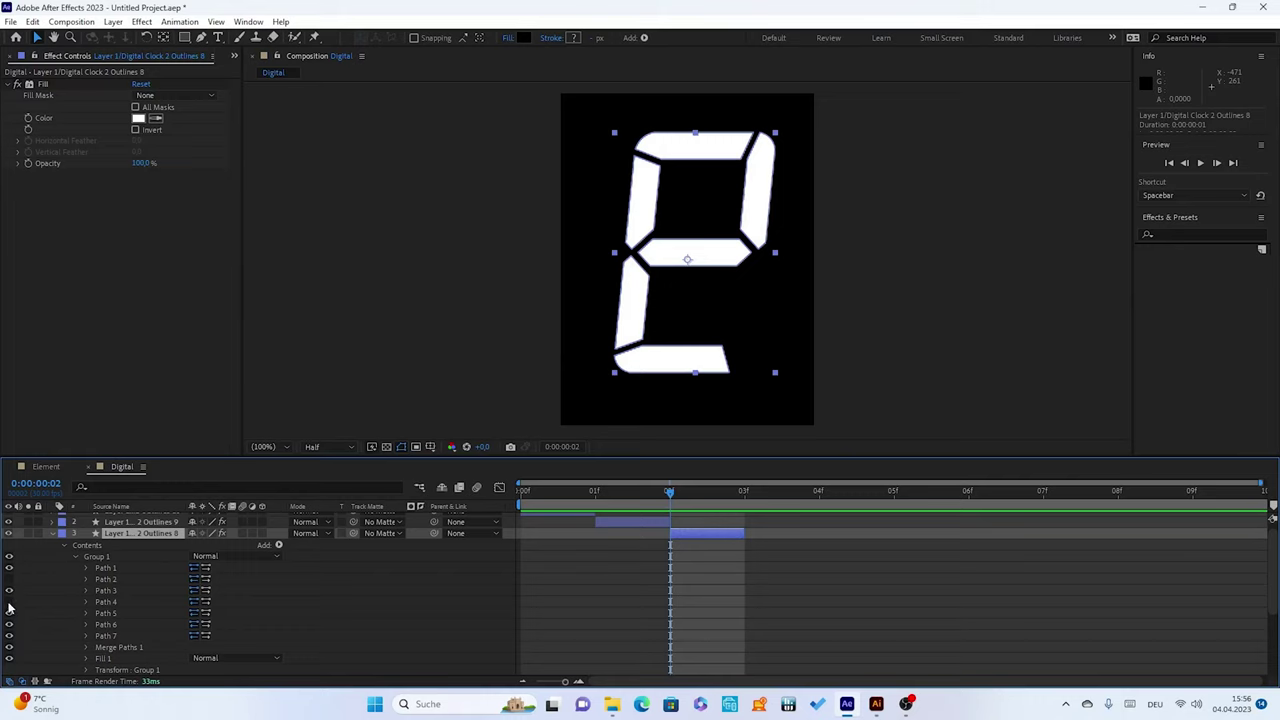
click(8, 604)
click(8, 604)
click(9, 591)
click(9, 591)
click(10, 614)
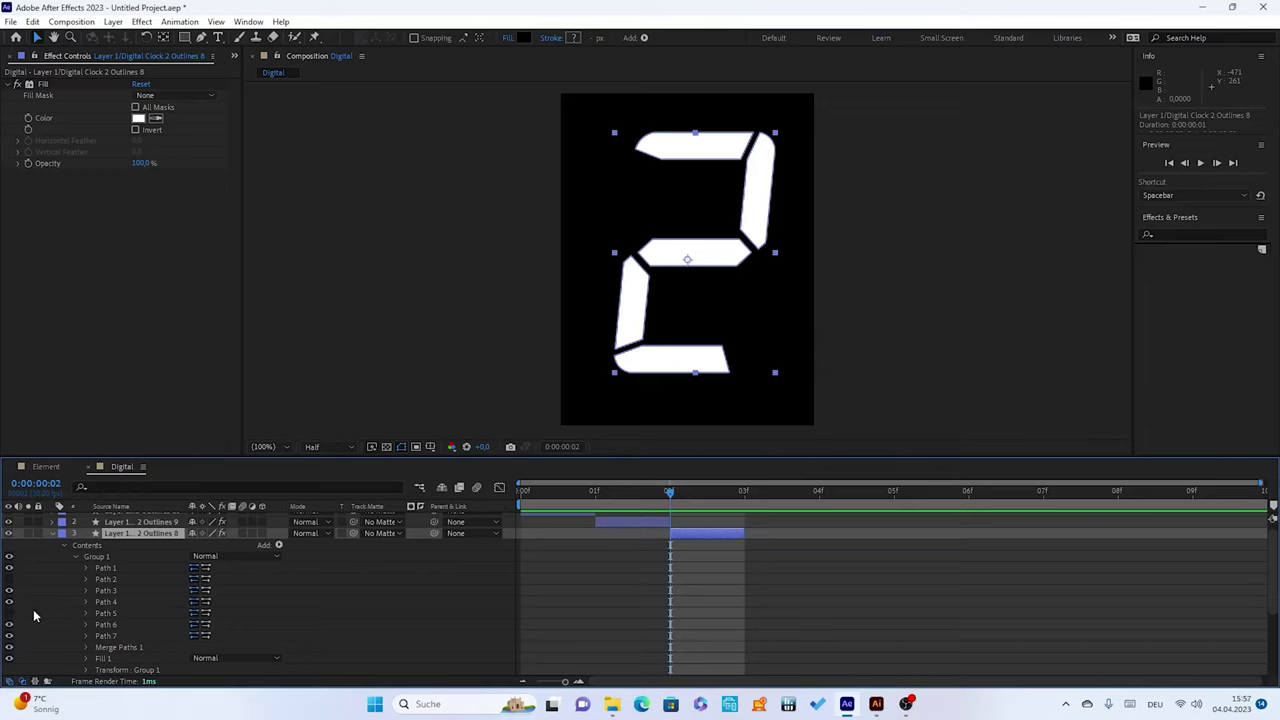
click(52, 537)
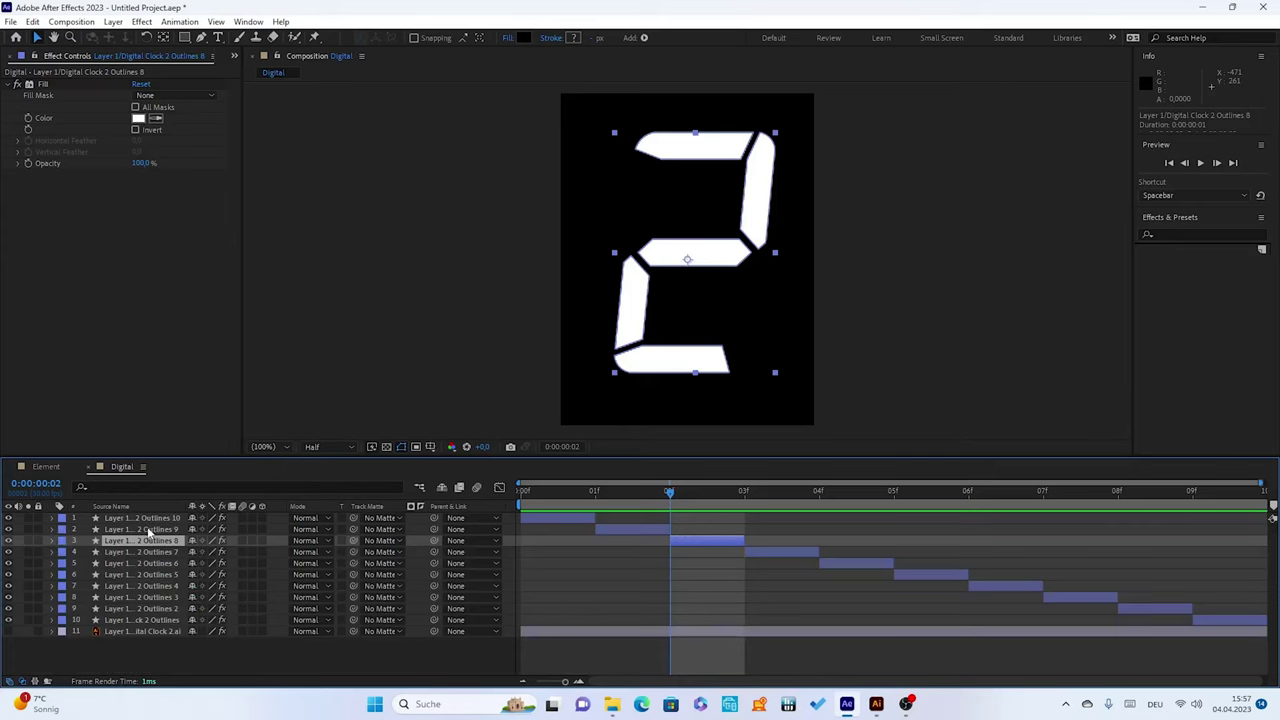
At frame 3, hide the fourth layer's upper-left and lower-left segment paths to form a 3
key(Page_Down)
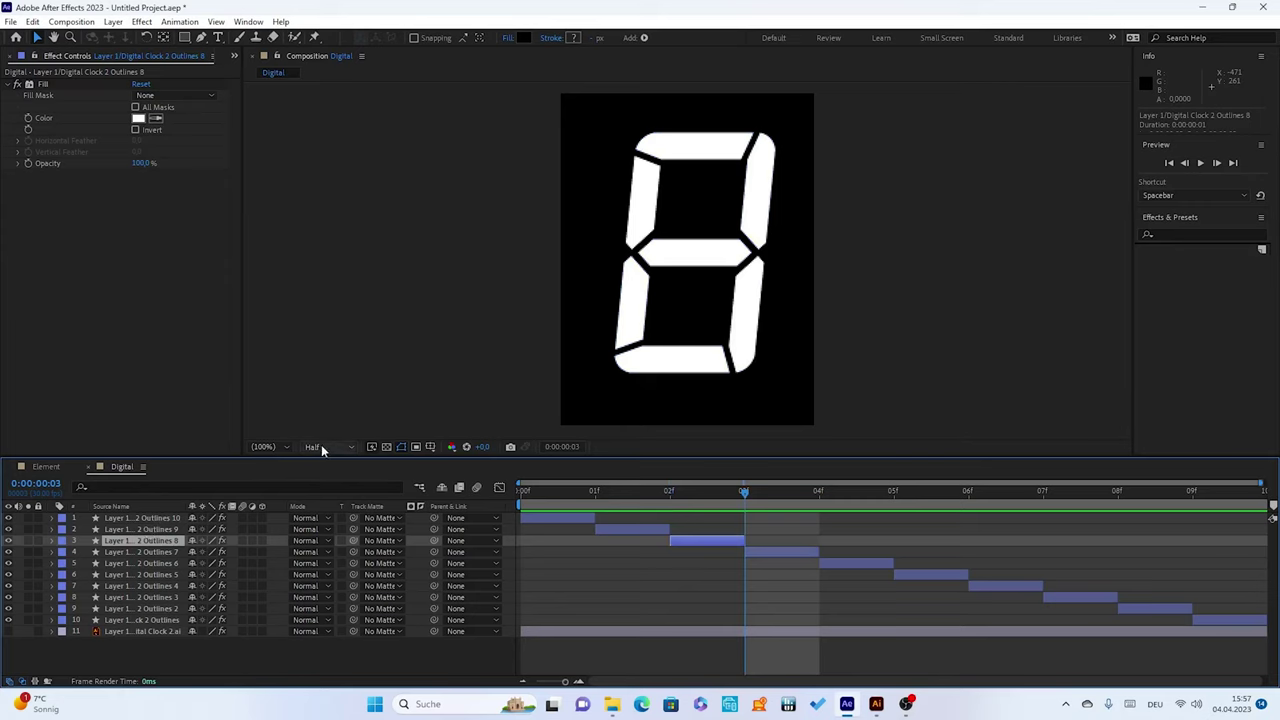
click(759, 550)
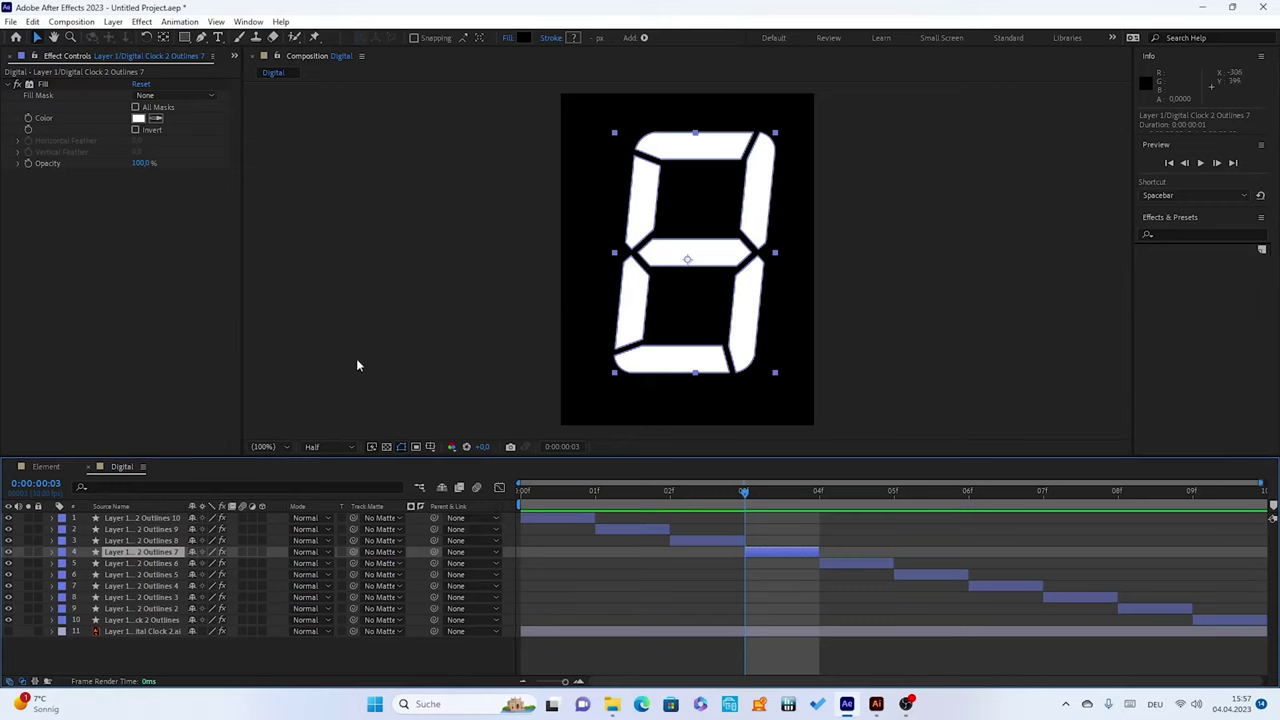
click(52, 553)
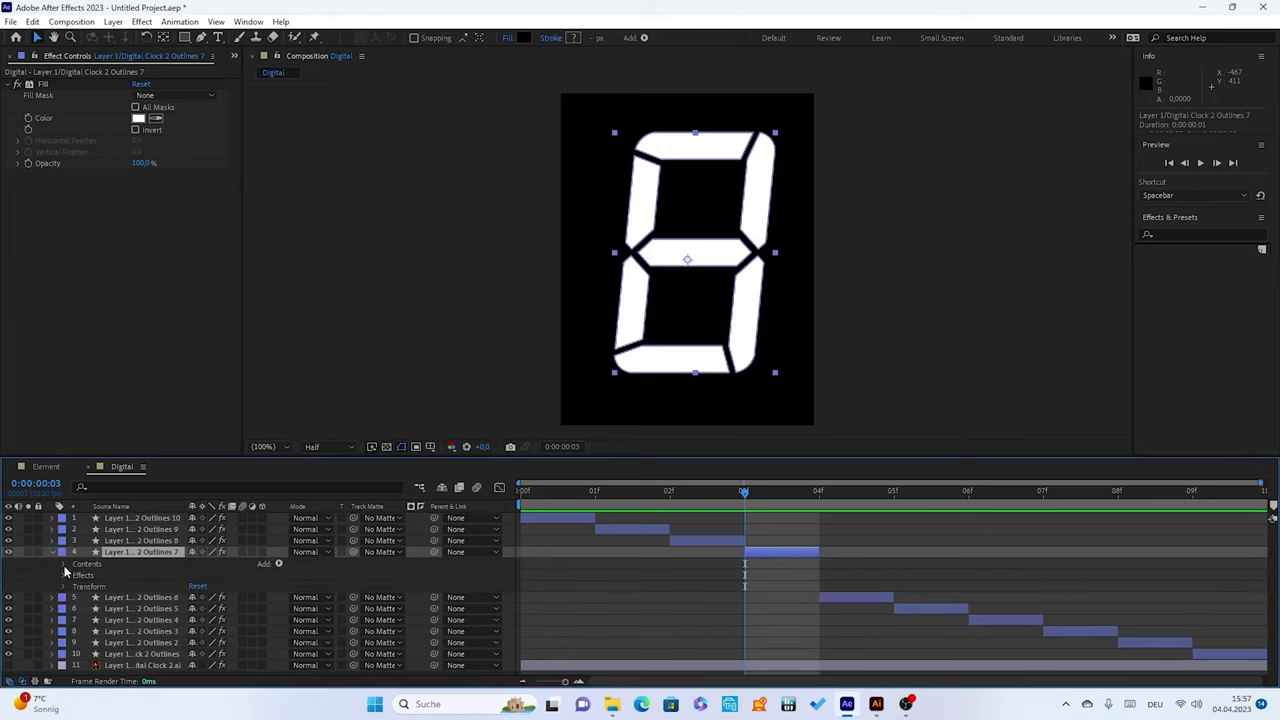
click(63, 564)
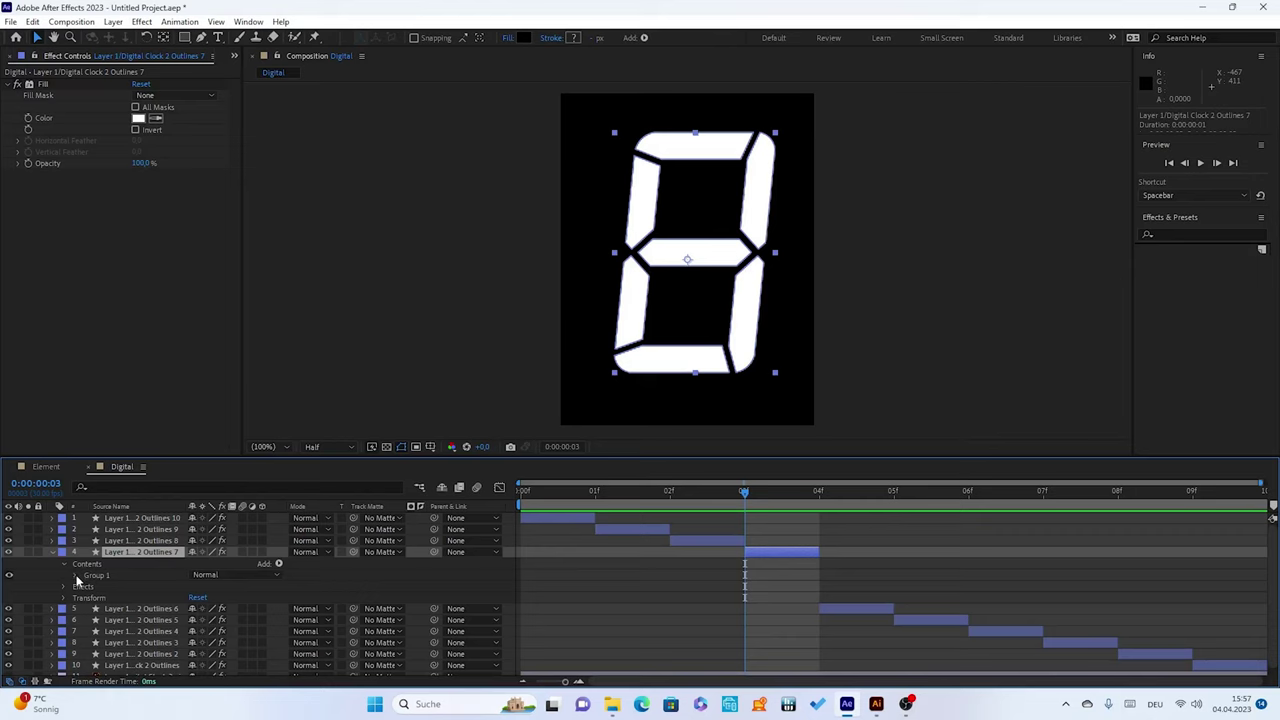
click(75, 576)
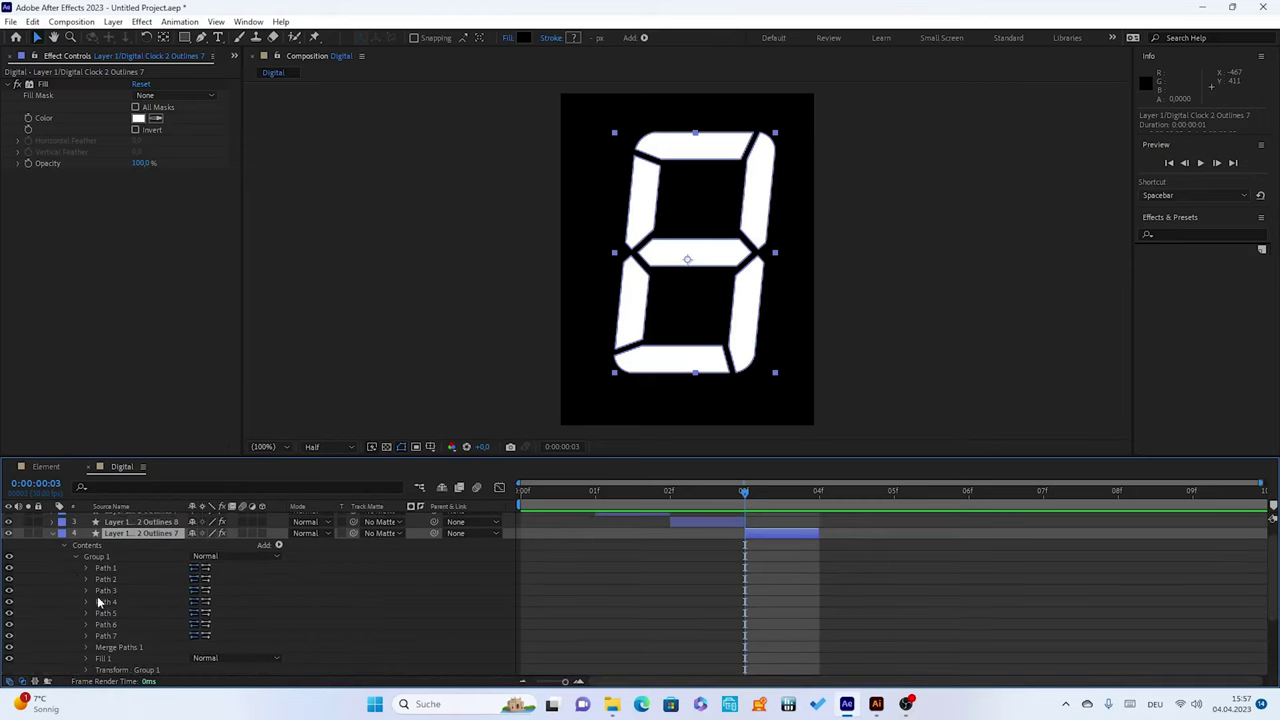
click(9, 624)
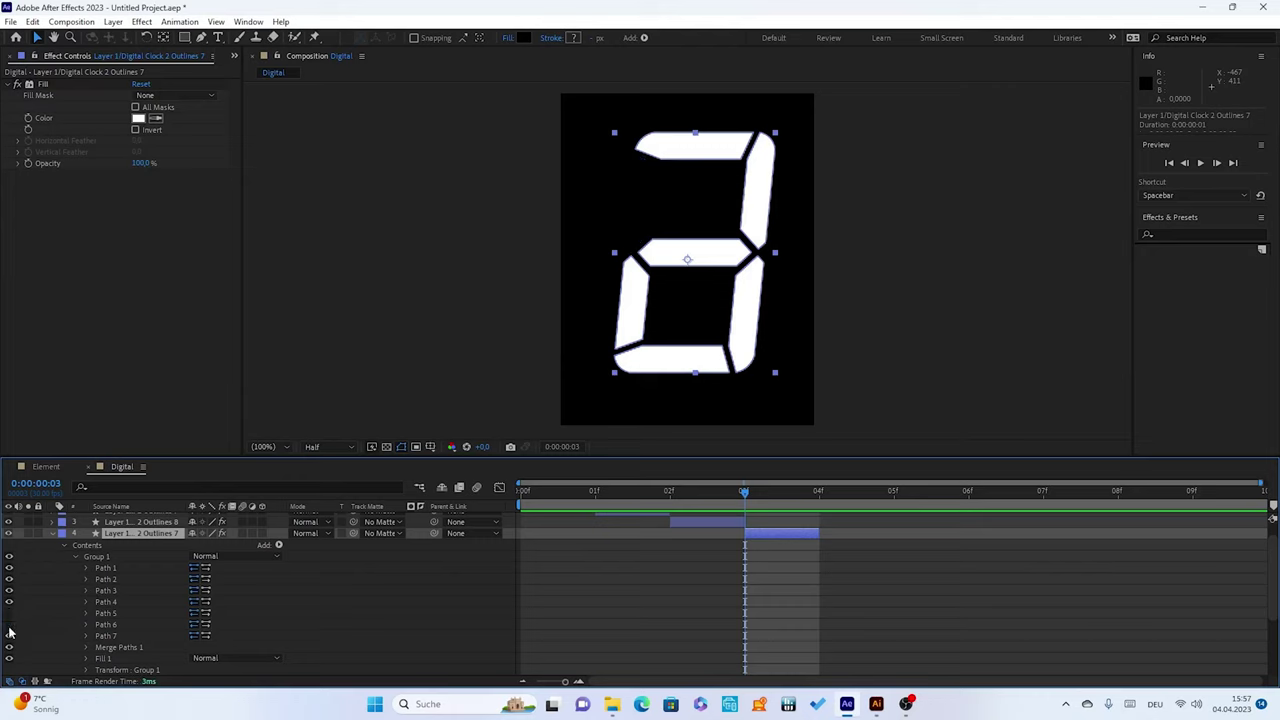
click(9, 626)
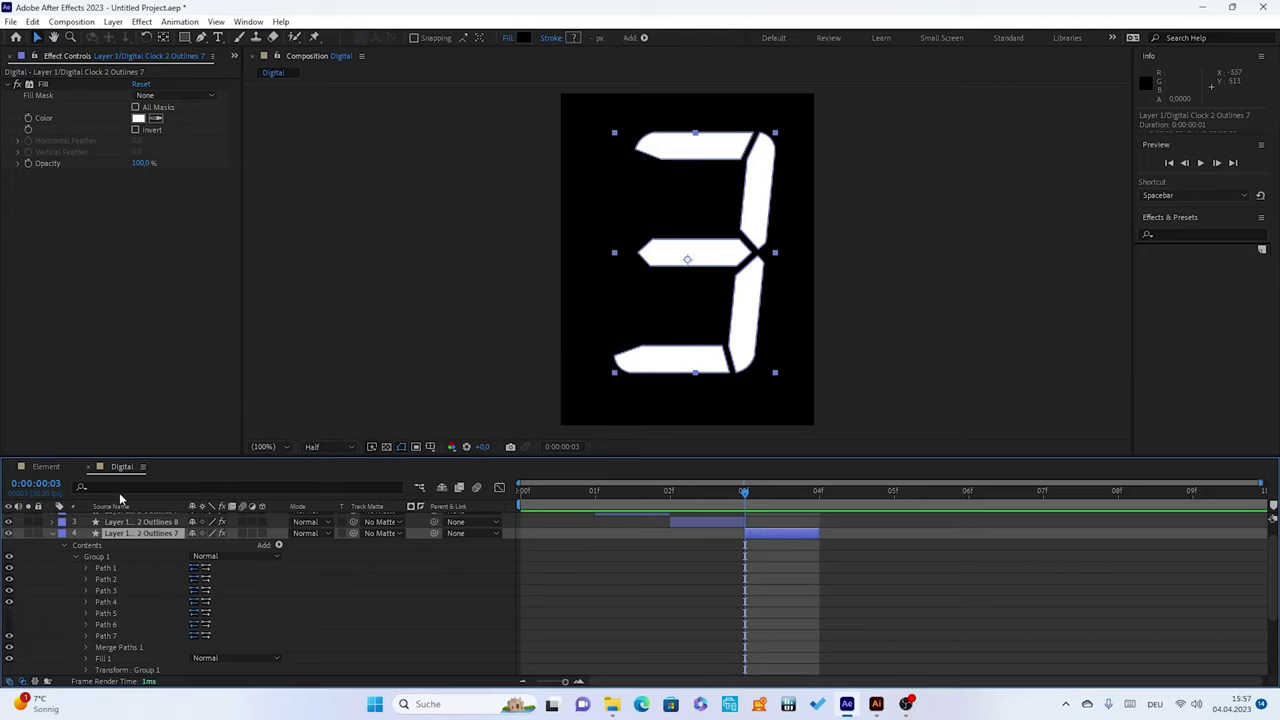
click(52, 535)
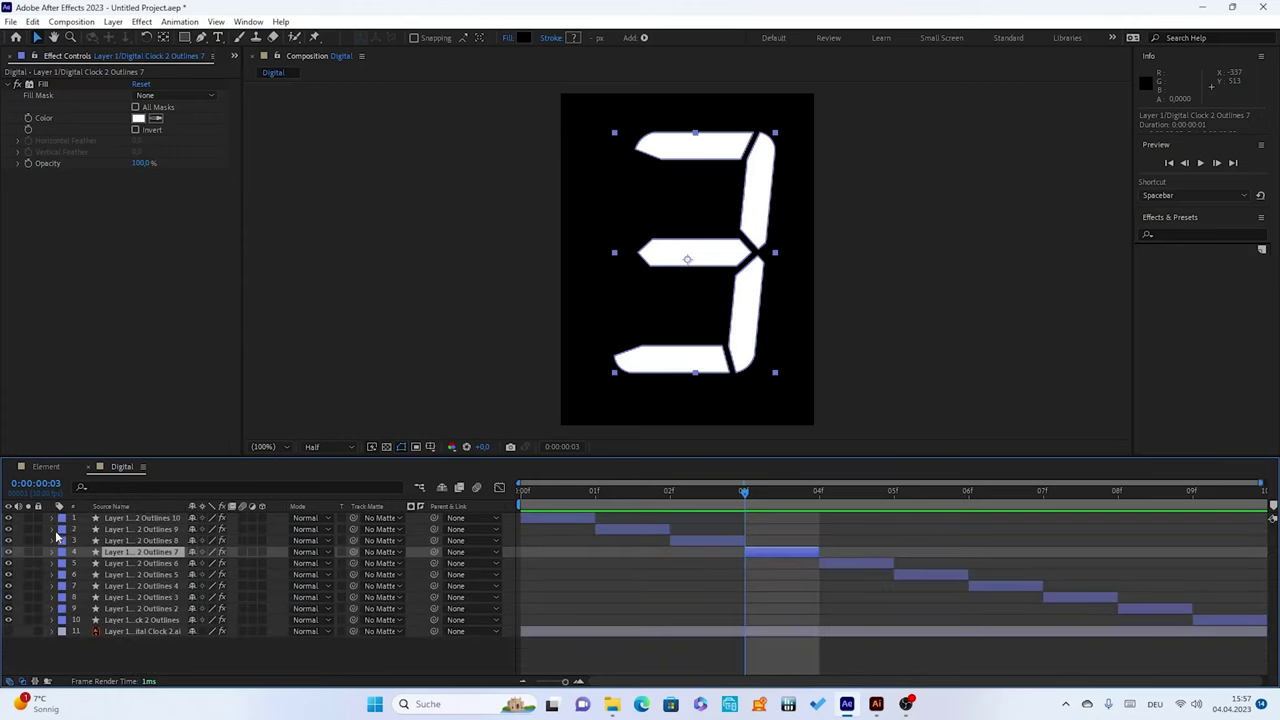
At frame 4, hide the Outlines 6 layer's top, lower-left and bottom segments to form a 4
key(Page_Down)
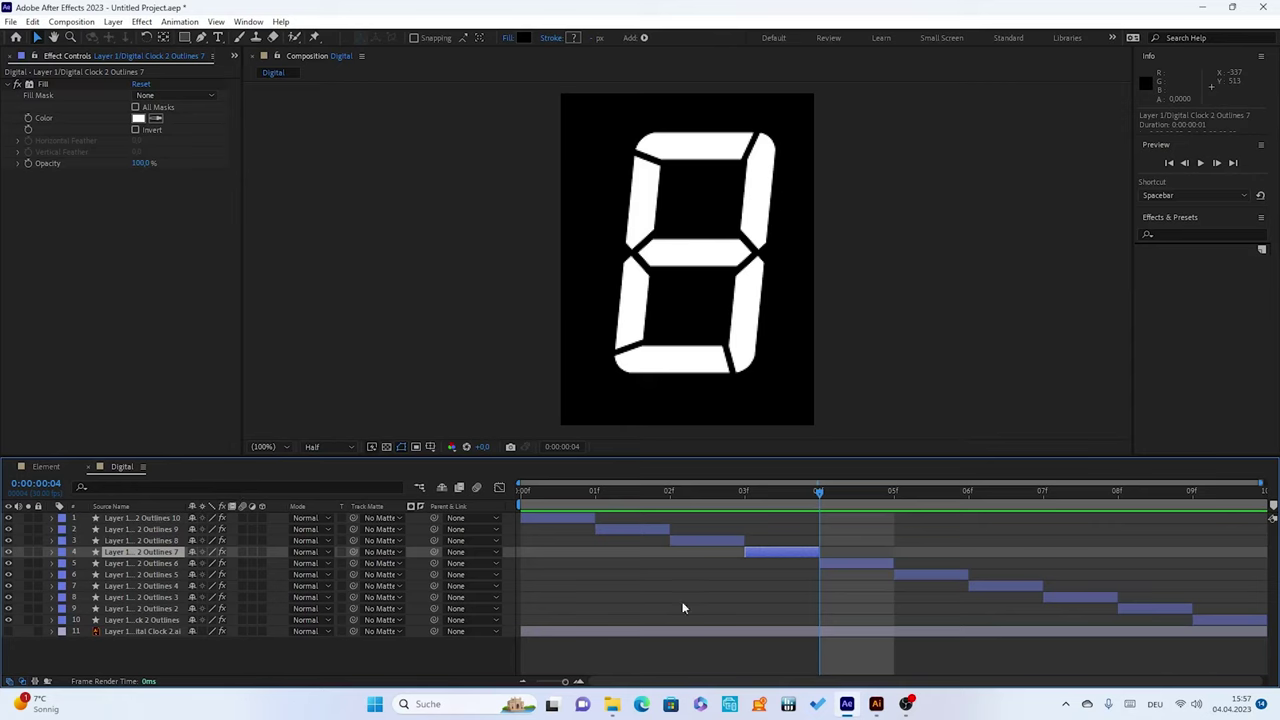
click(858, 563)
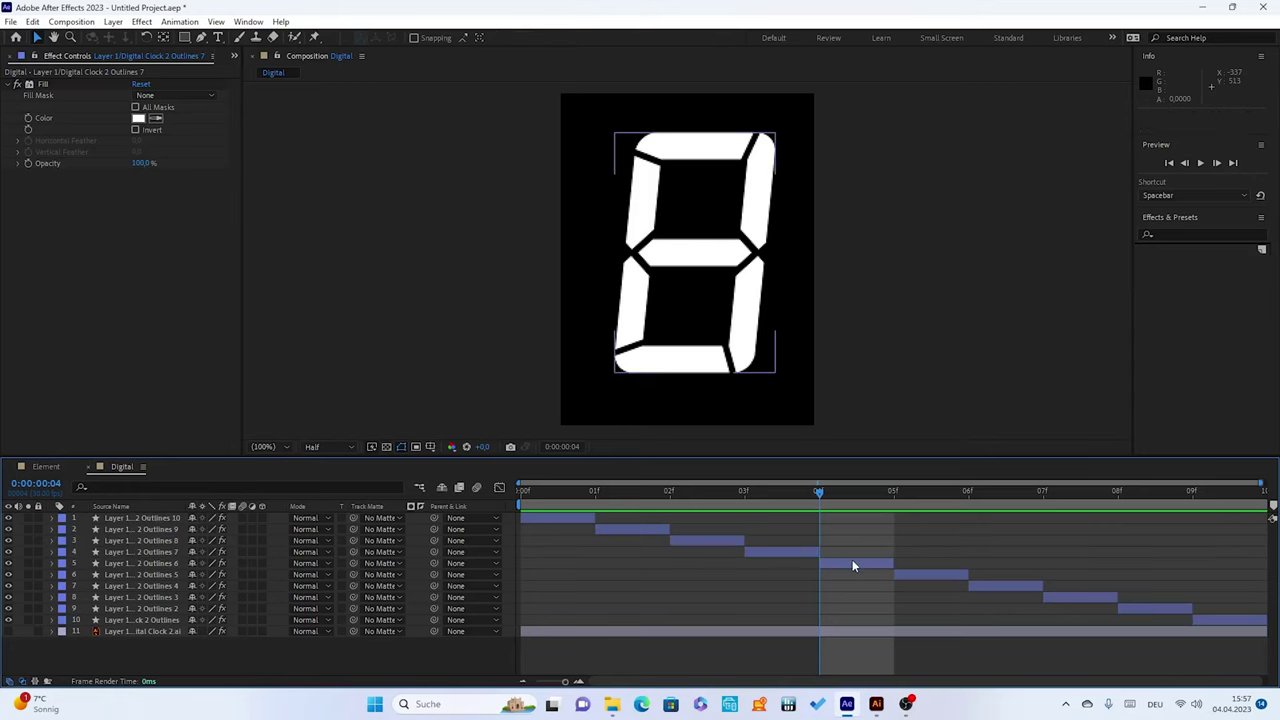
click(858, 563)
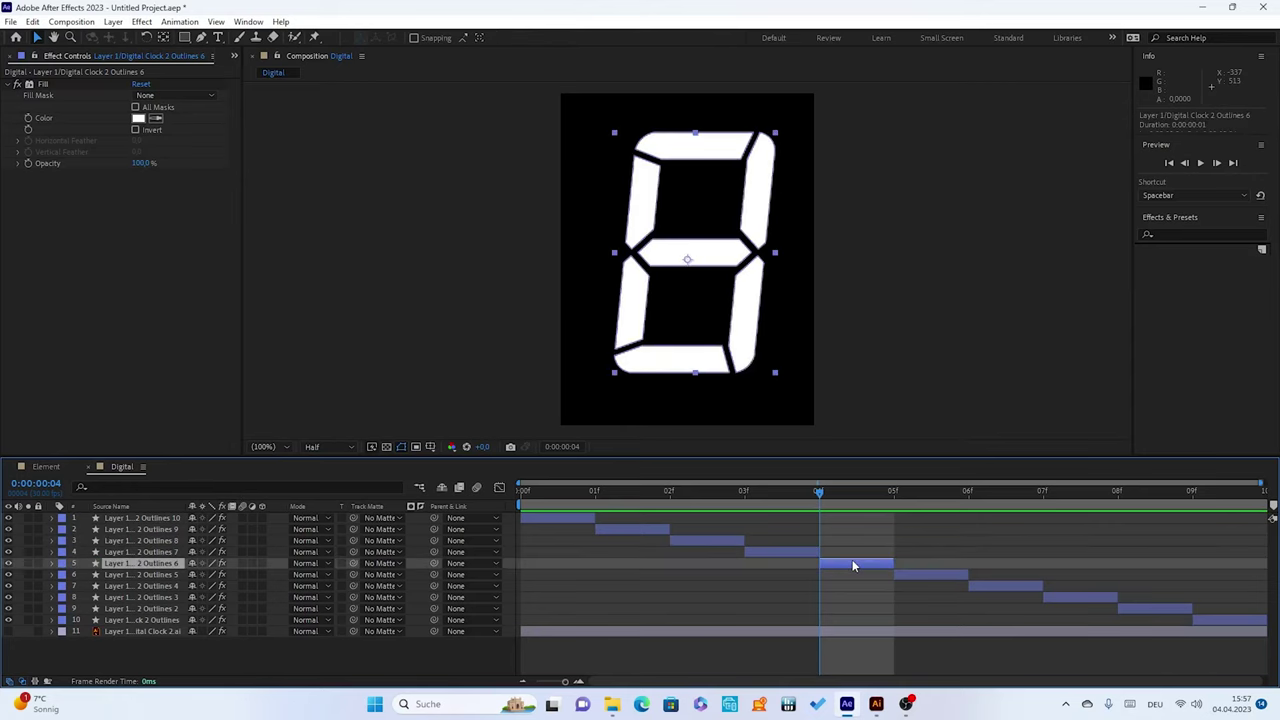
click(52, 564)
click(63, 577)
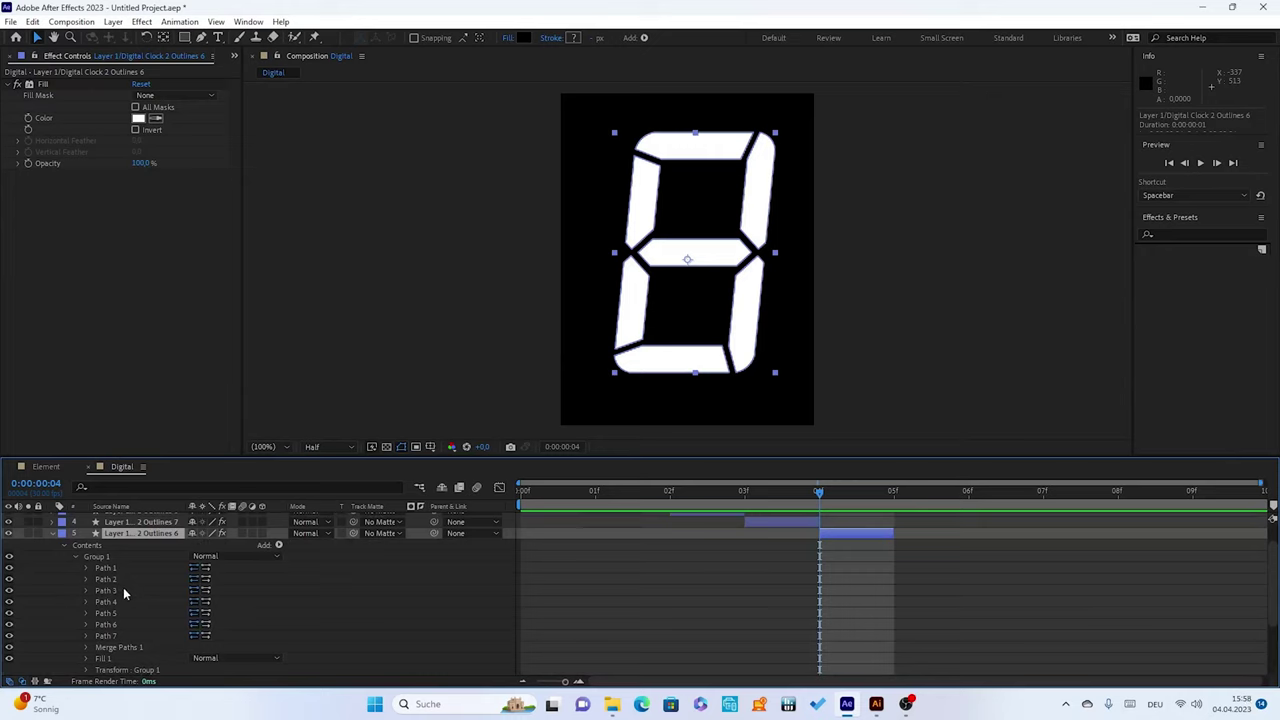
click(9, 602)
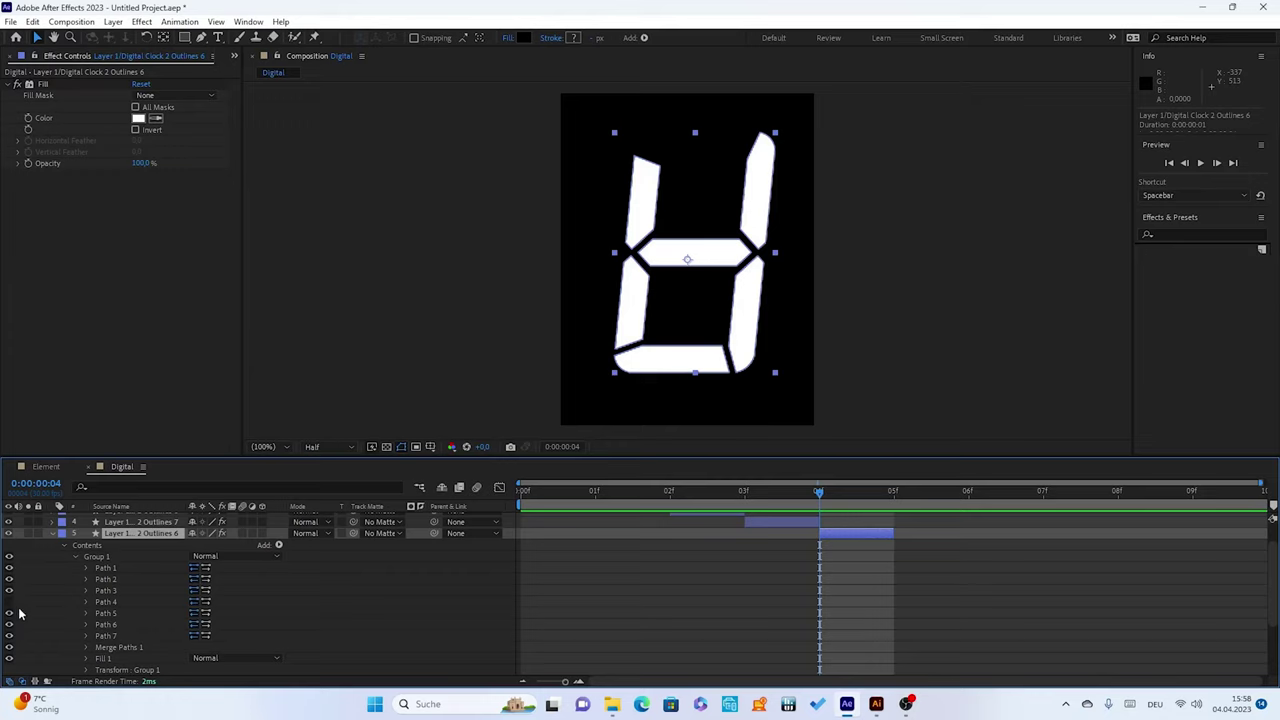
click(9, 626)
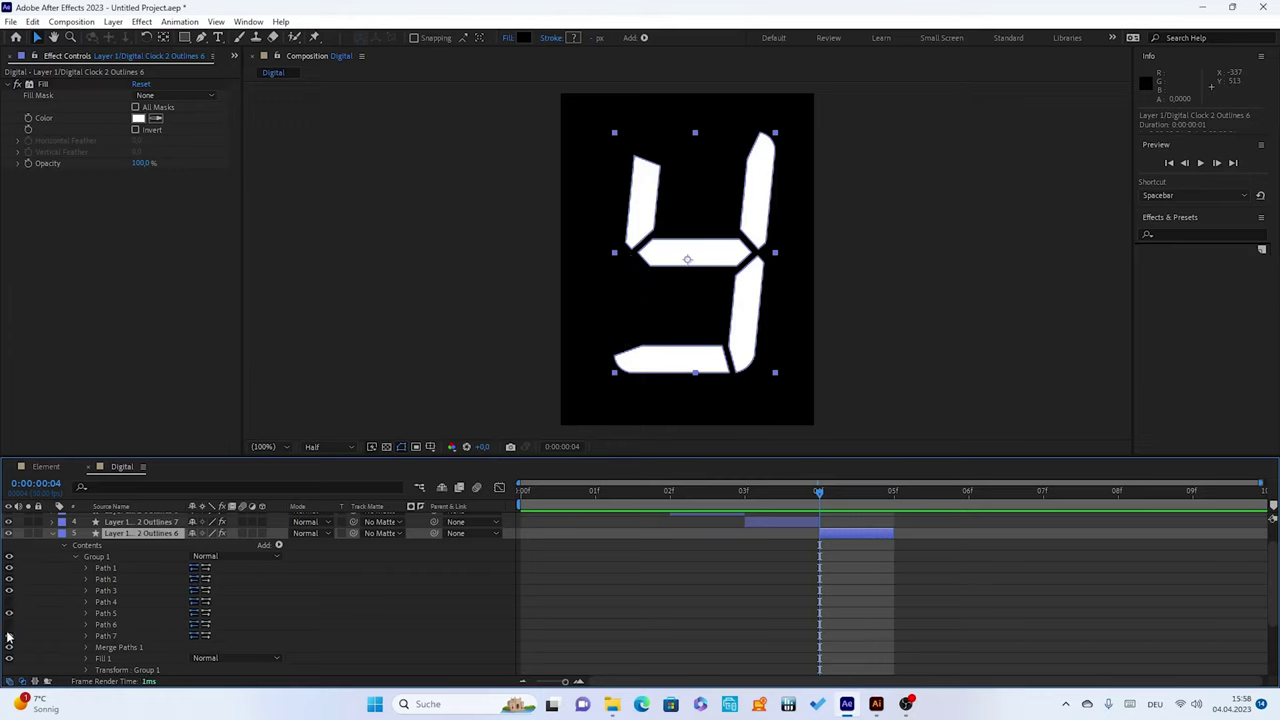
click(10, 636)
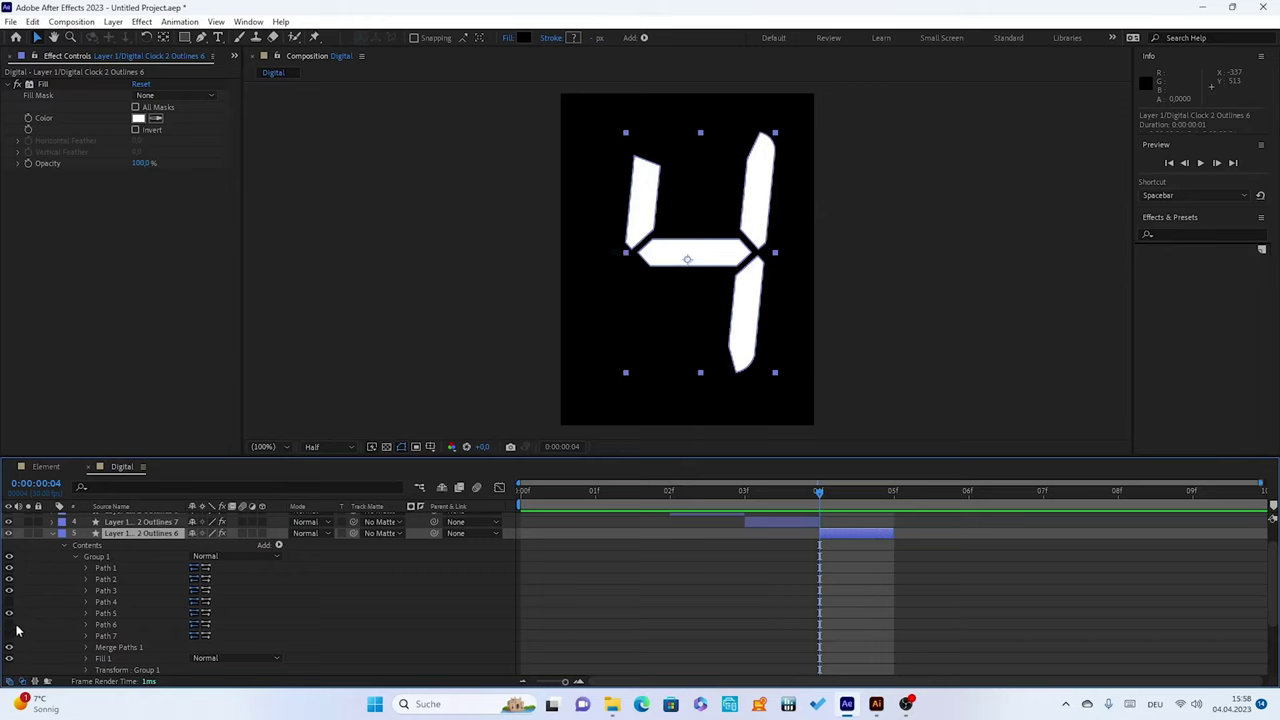
click(53, 536)
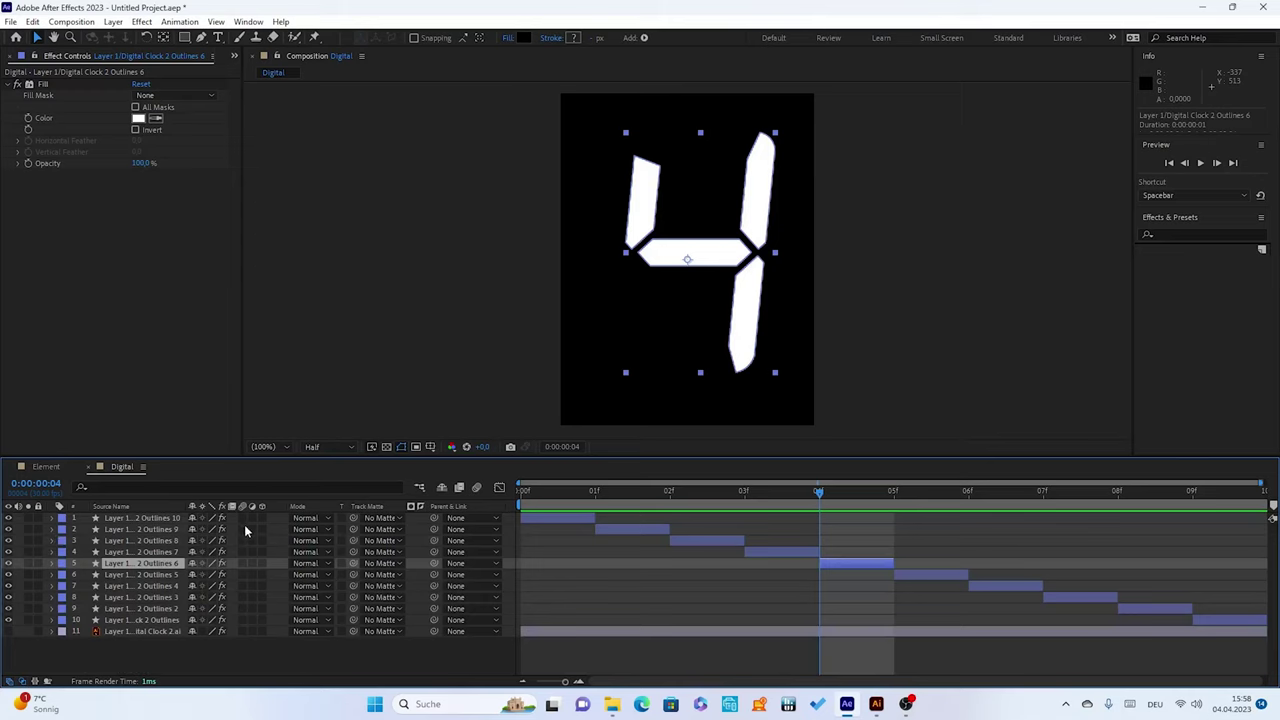
At frame 5, hide the Outlines 5 layer's upper-right (Path 1) and lower-left (Path 6) segments
key(Page_Down)
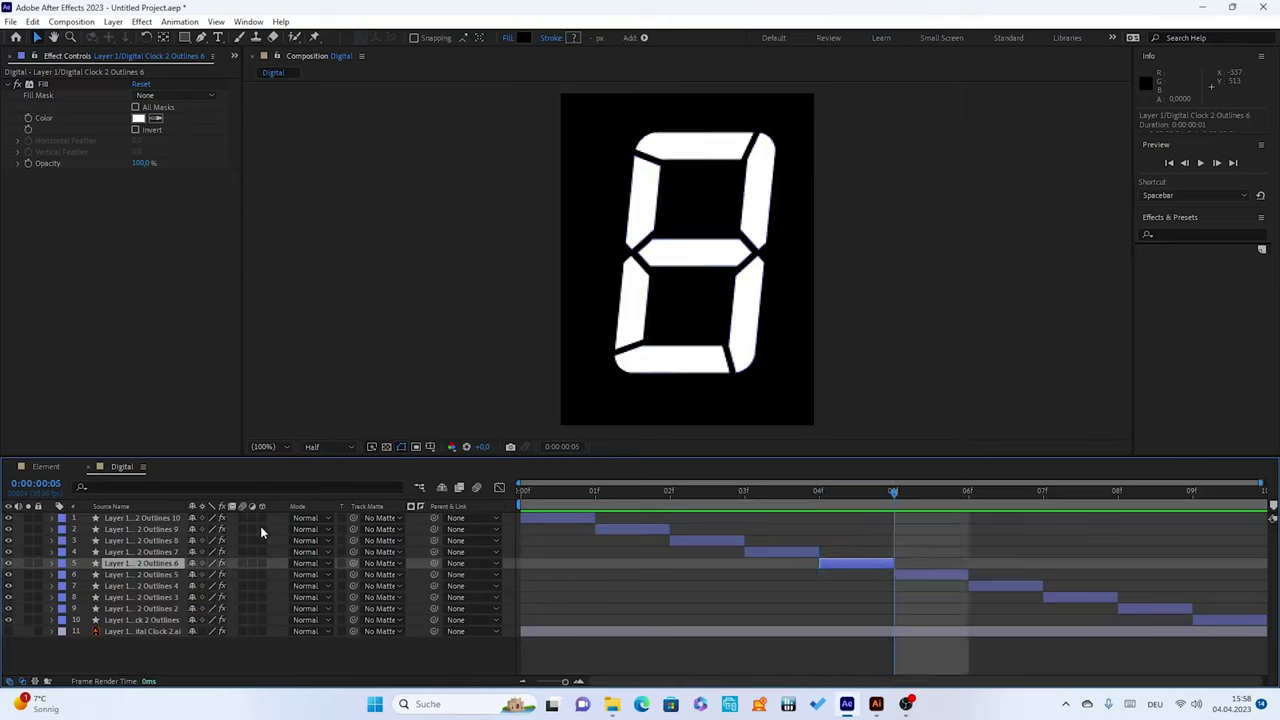
click(944, 572)
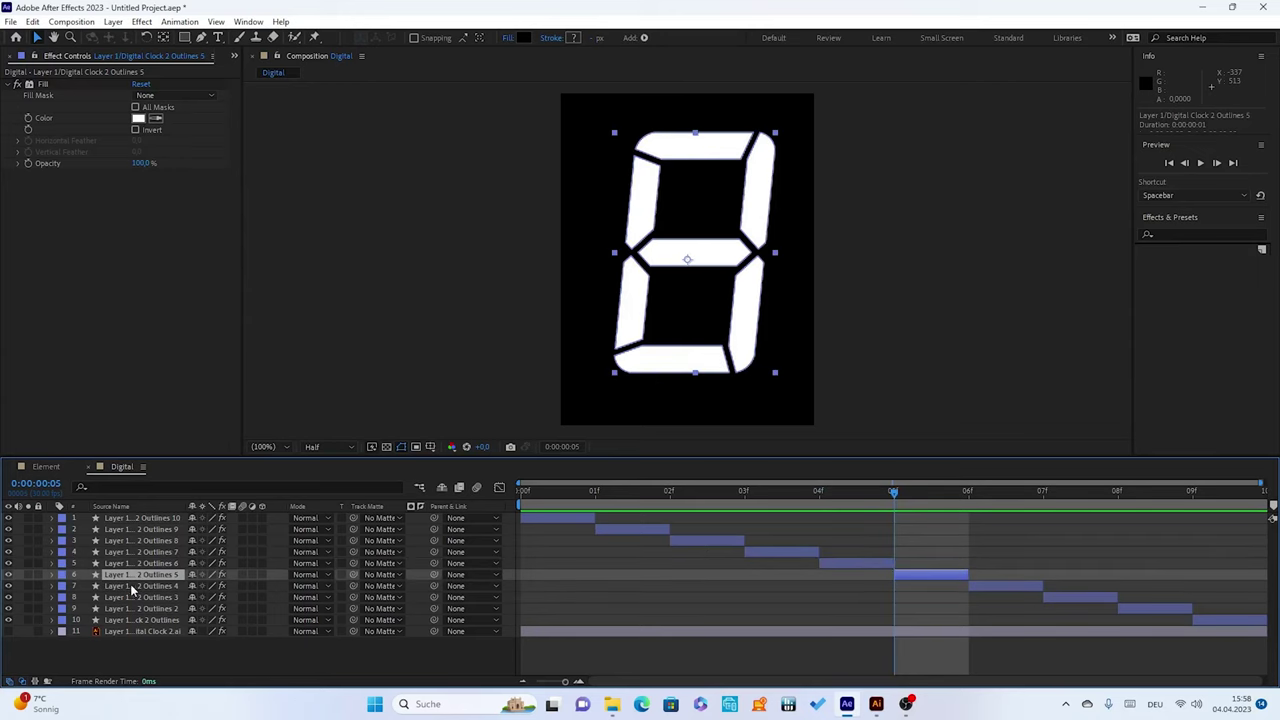
click(53, 575)
click(63, 590)
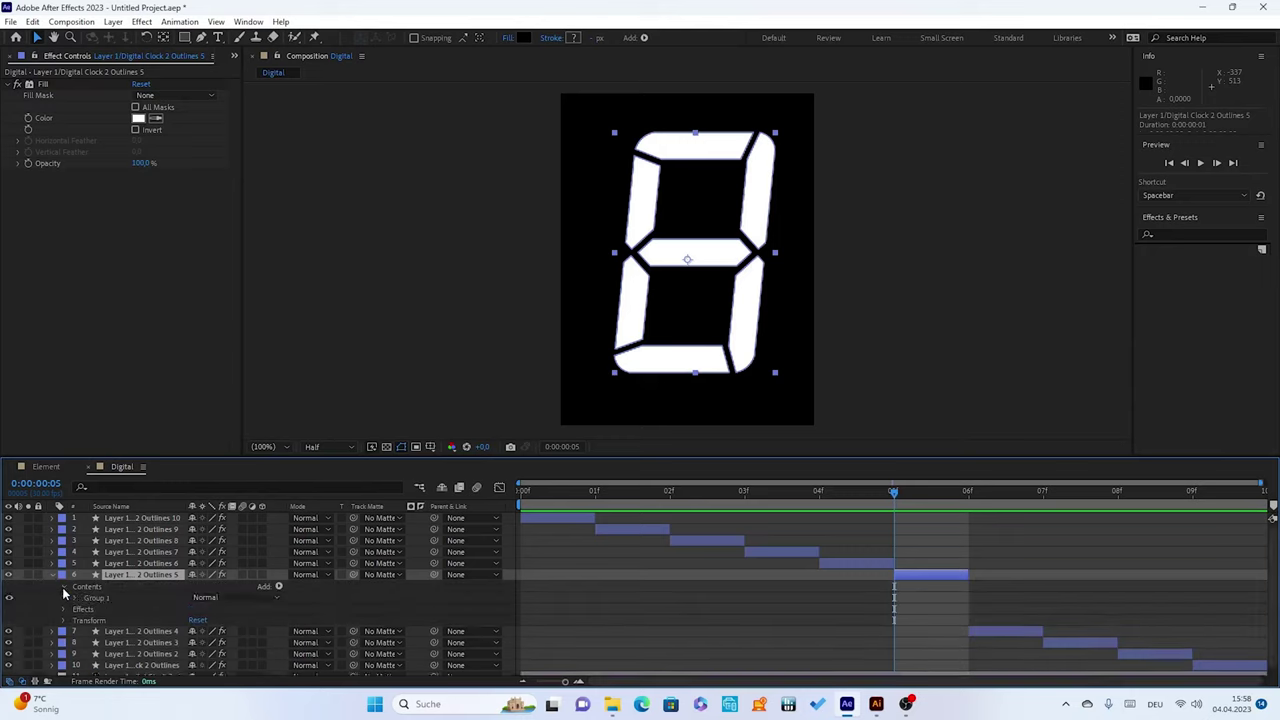
click(74, 598)
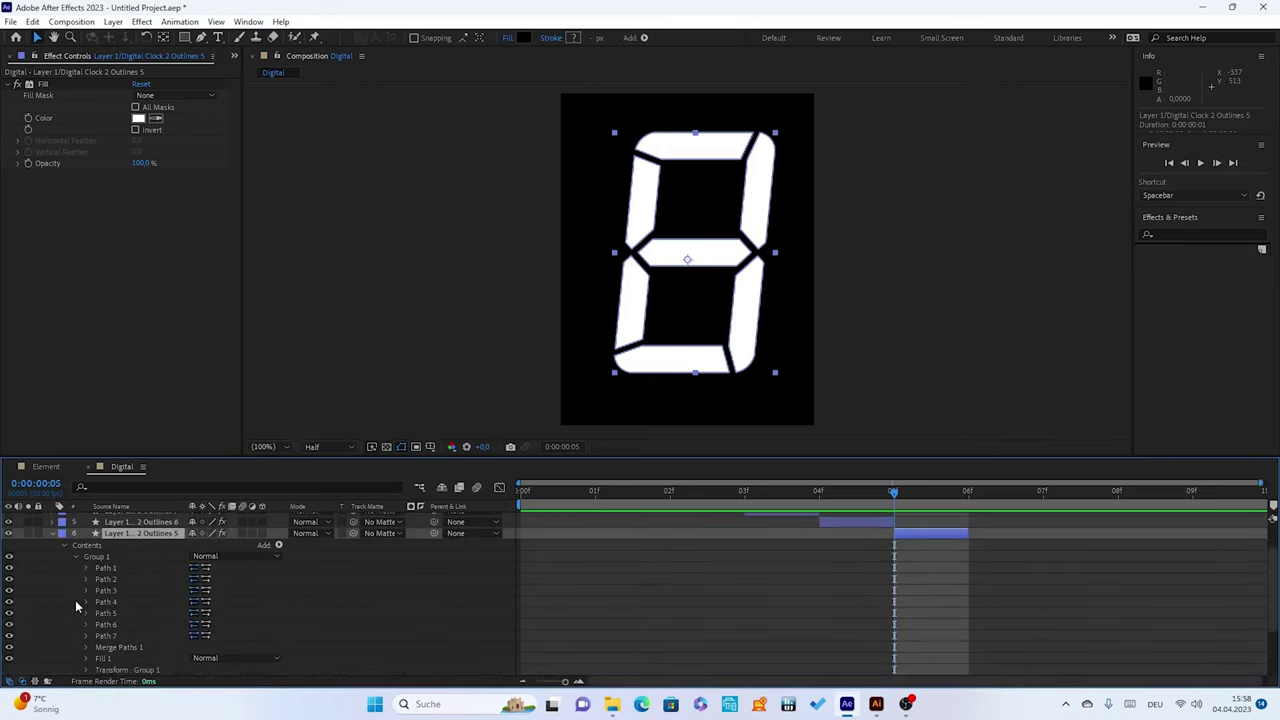
click(8, 562)
click(8, 562)
click(8, 568)
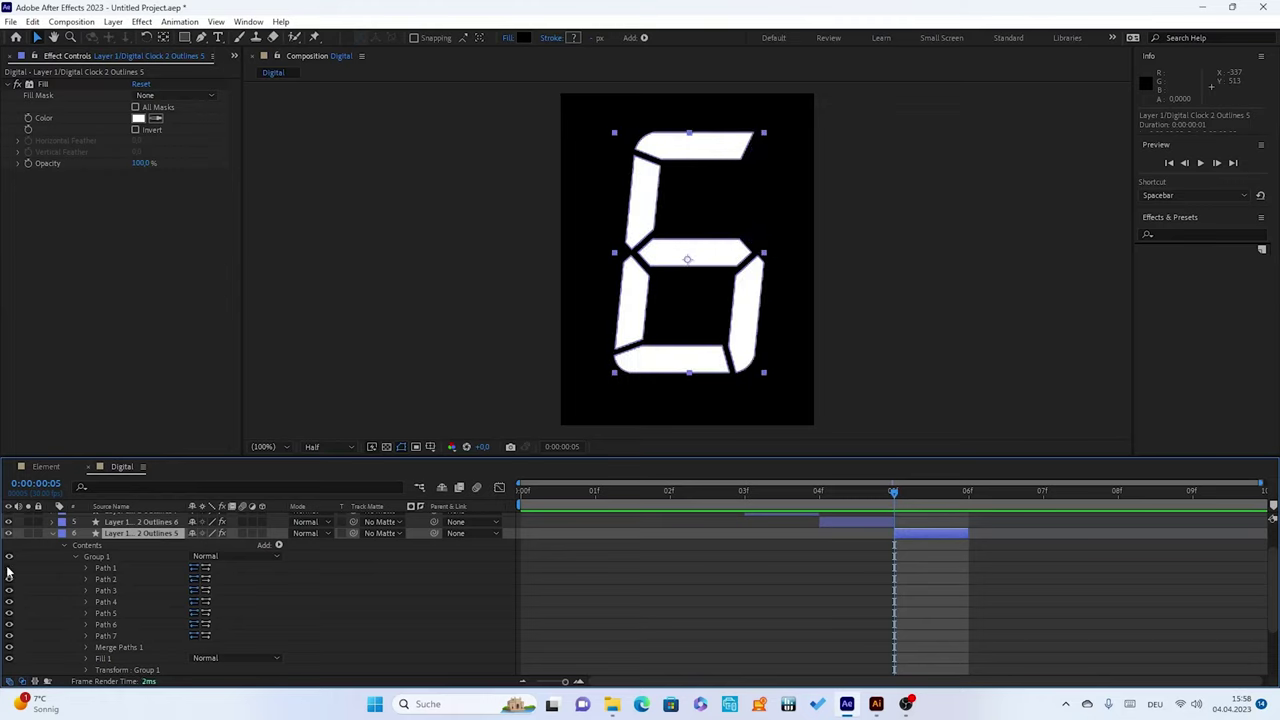
click(8, 624)
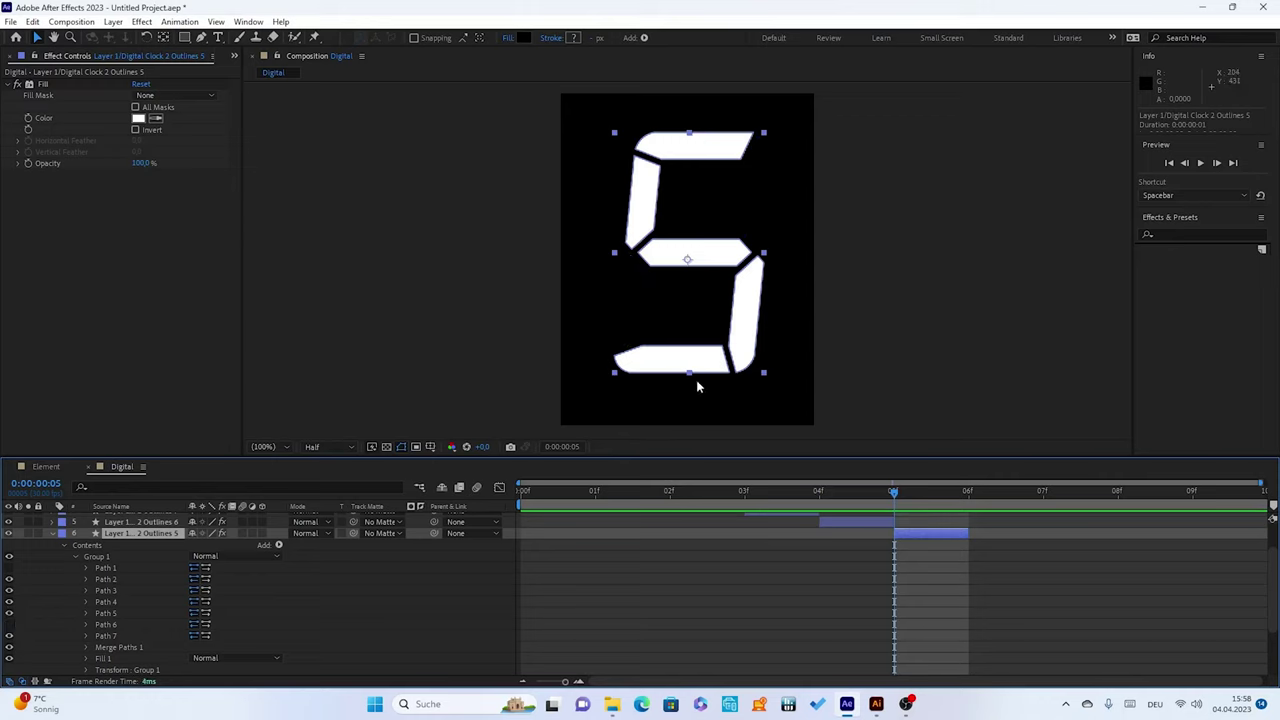
click(77, 559)
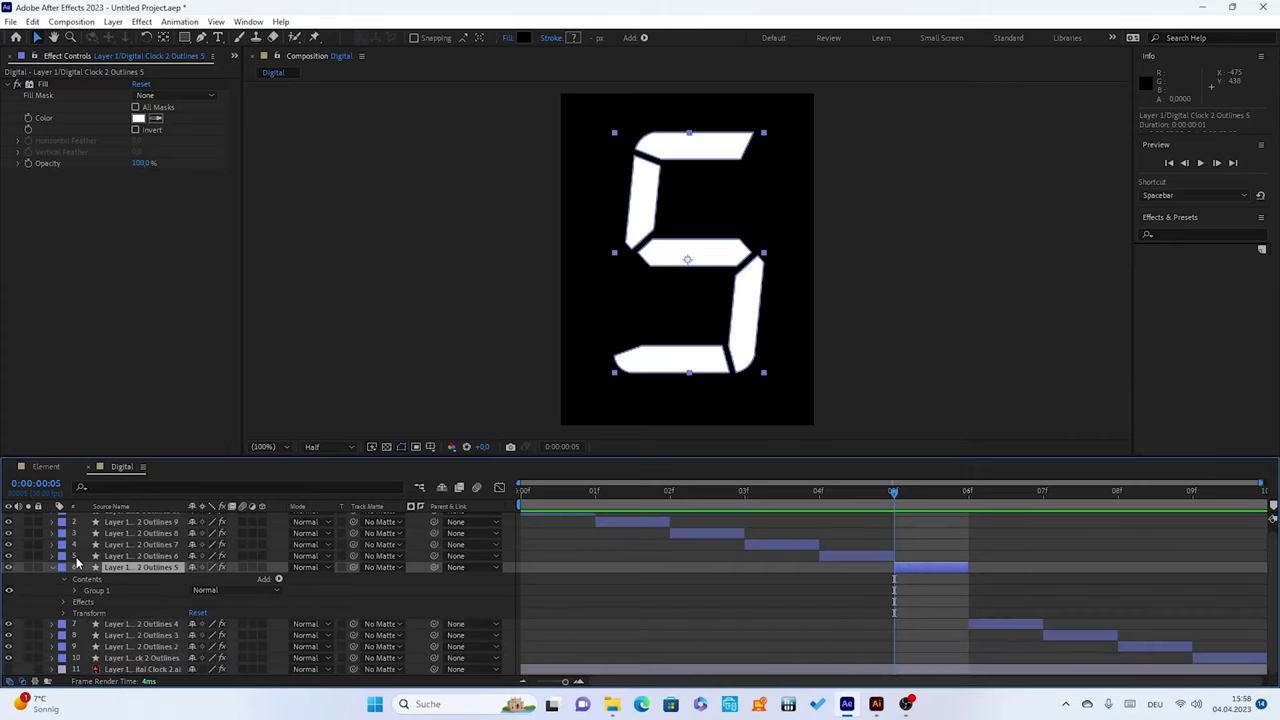
click(52, 570)
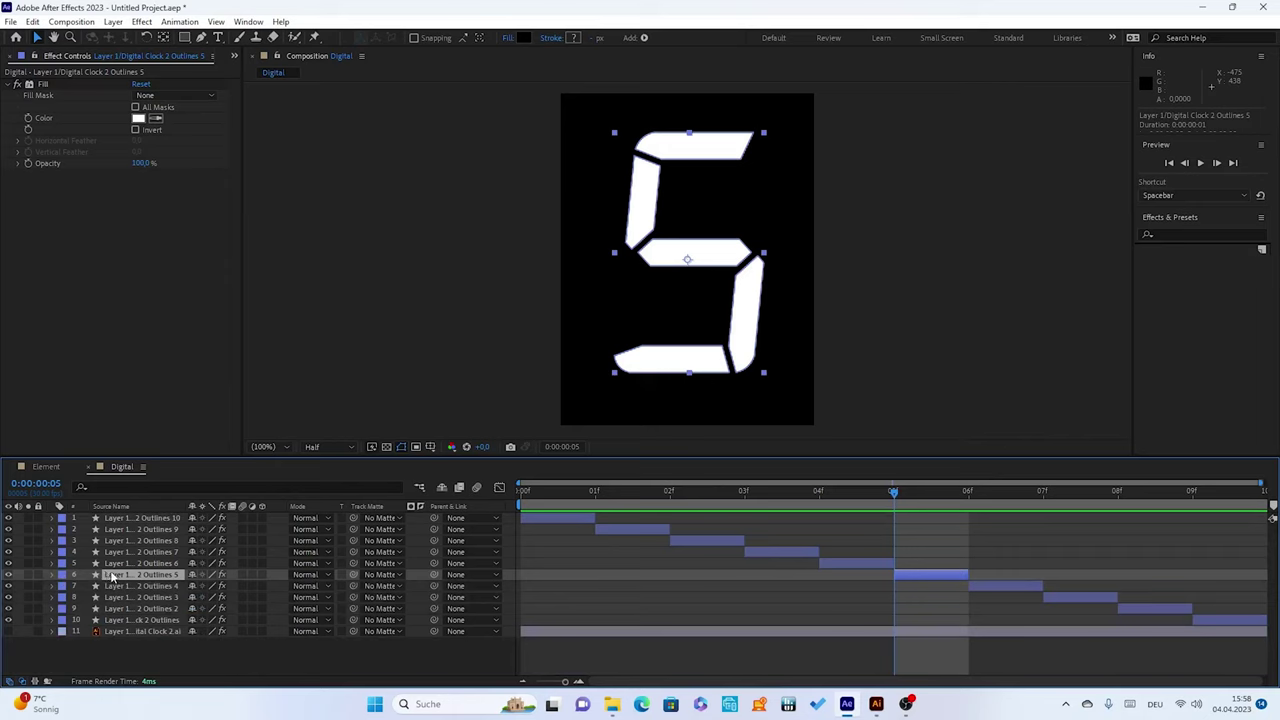
At frame 6, hide the Outlines 4 layer's upper-right segment (Path 1) to display a 6
key(Page_Down)
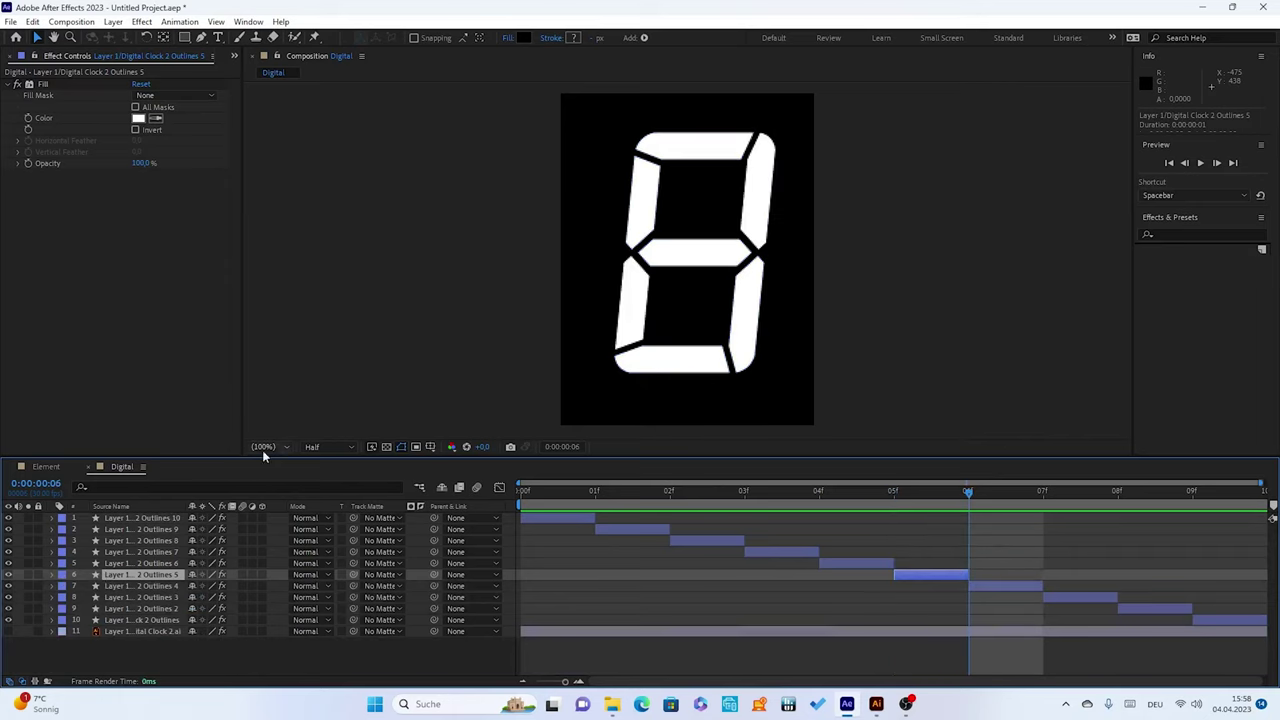
click(988, 586)
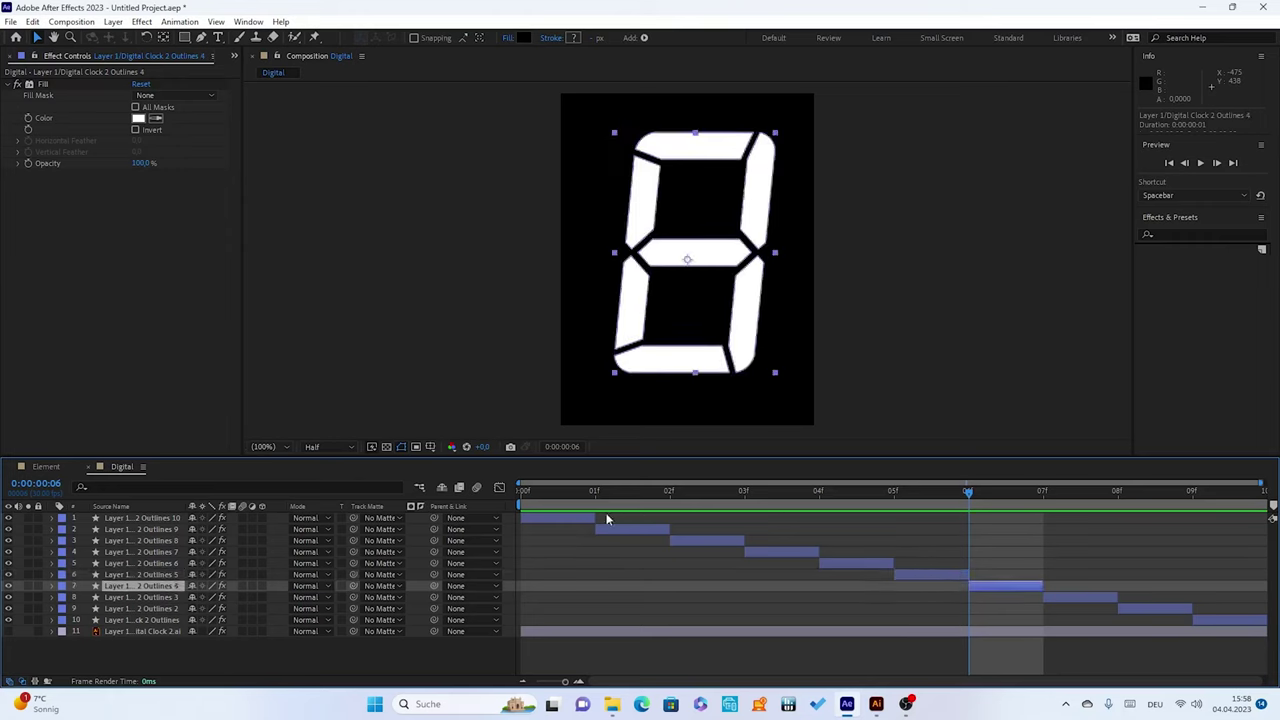
click(51, 587)
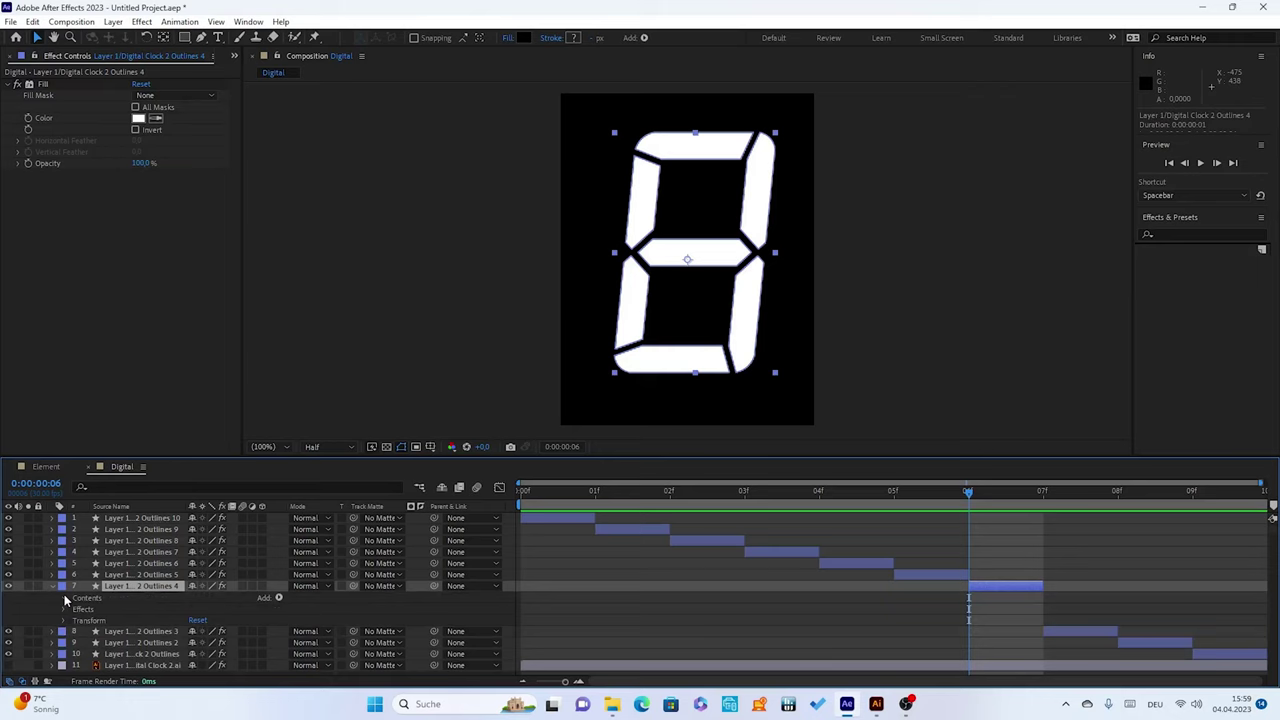
click(64, 598)
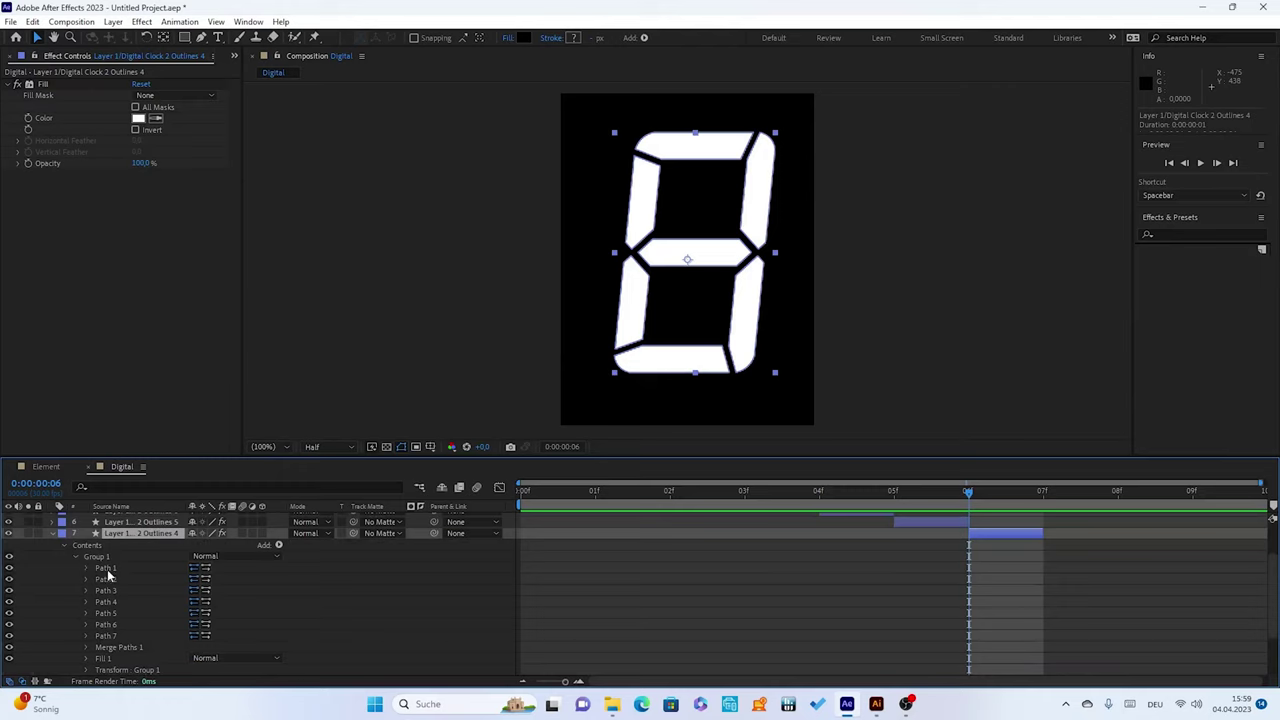
click(10, 569)
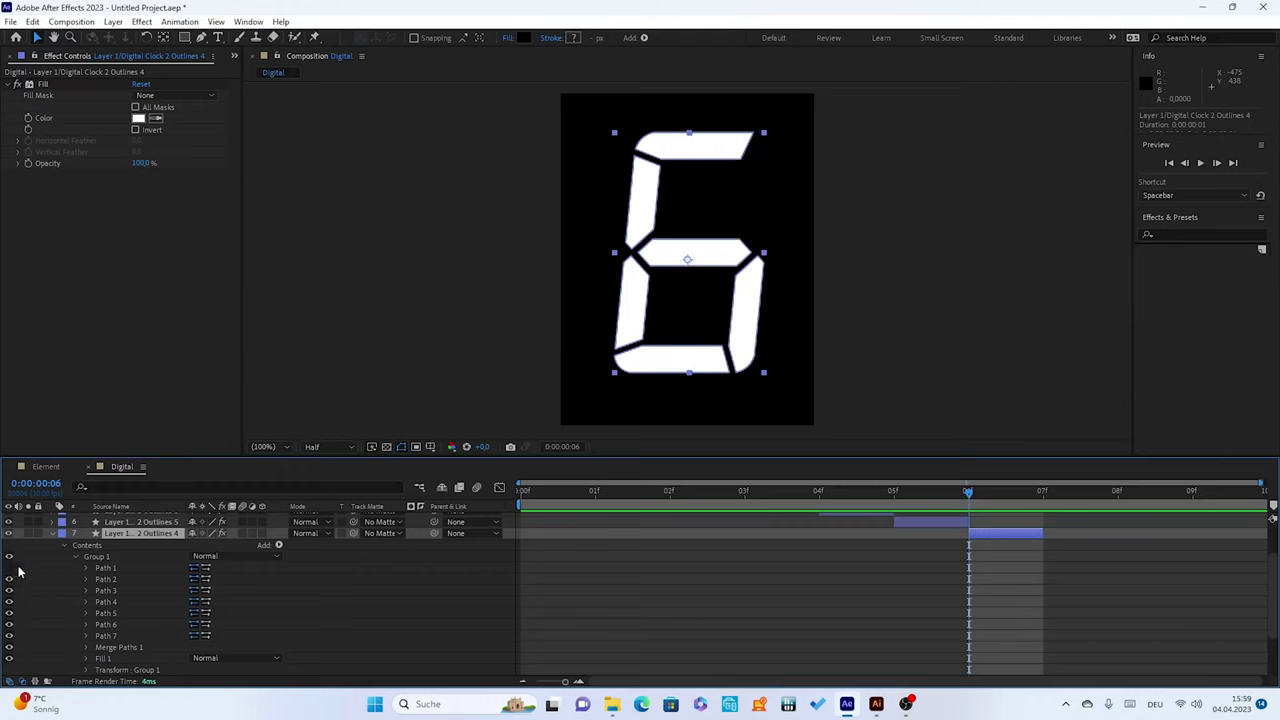
click(74, 556)
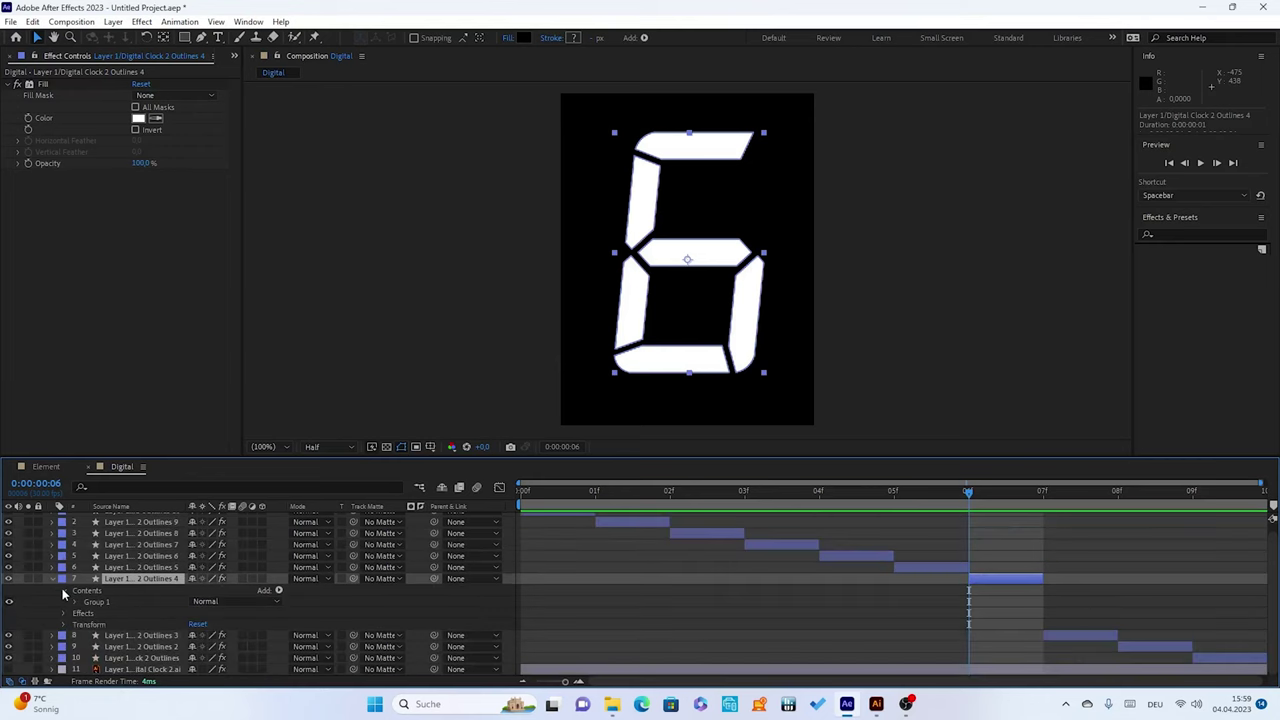
click(62, 591)
click(50, 587)
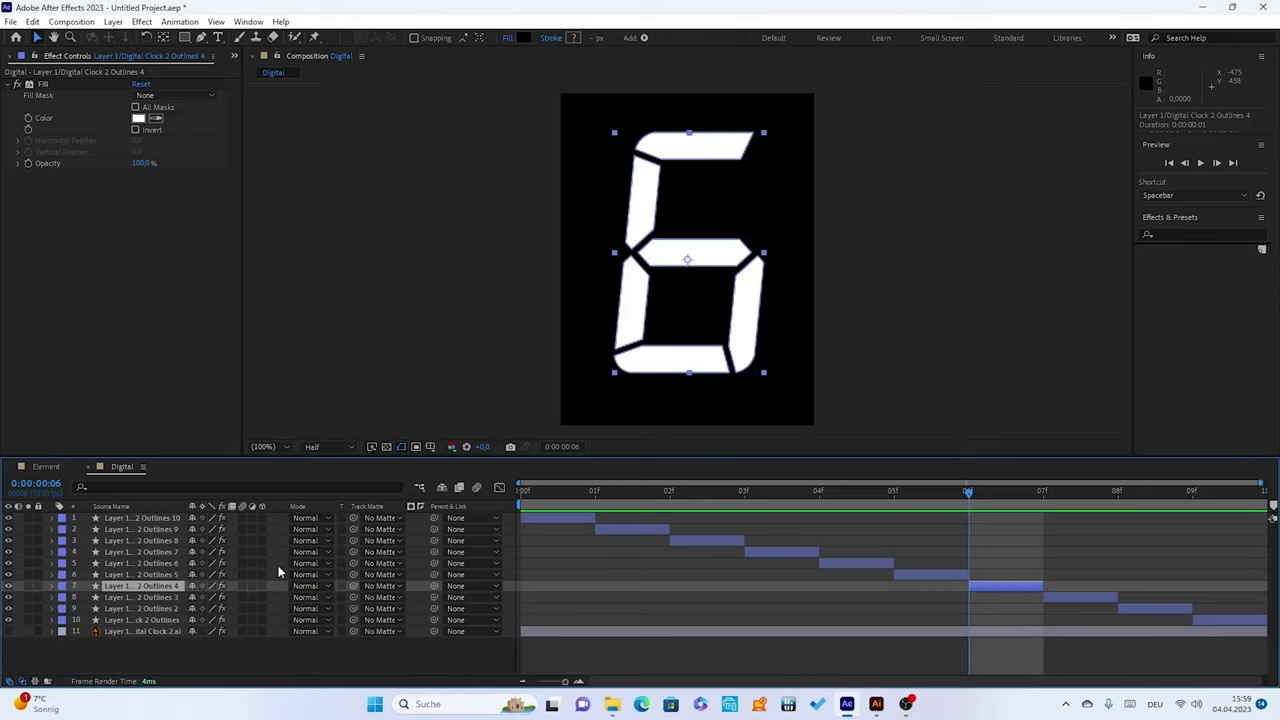
At frame 7, hide layer 8's middle, upper-left, lower-left and bottom segments to show 7, then advance to frame 8
key(Page_Down)
click(1072, 595)
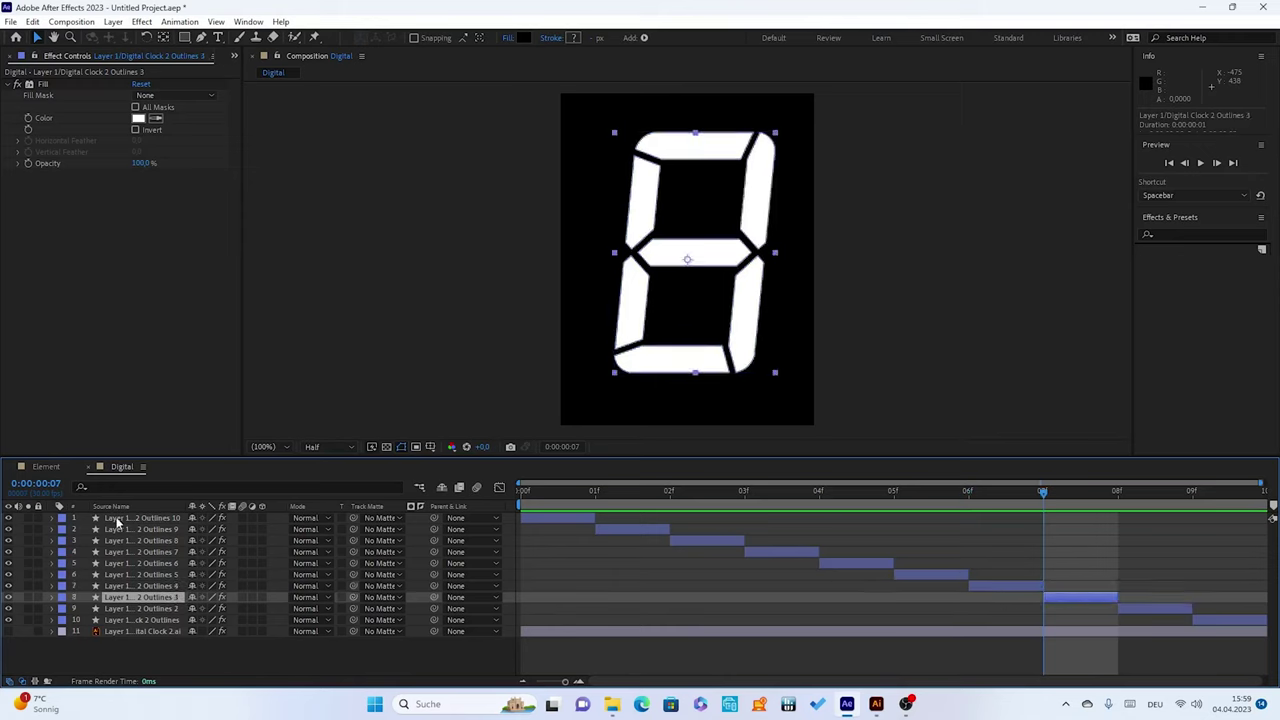
click(52, 598)
click(64, 609)
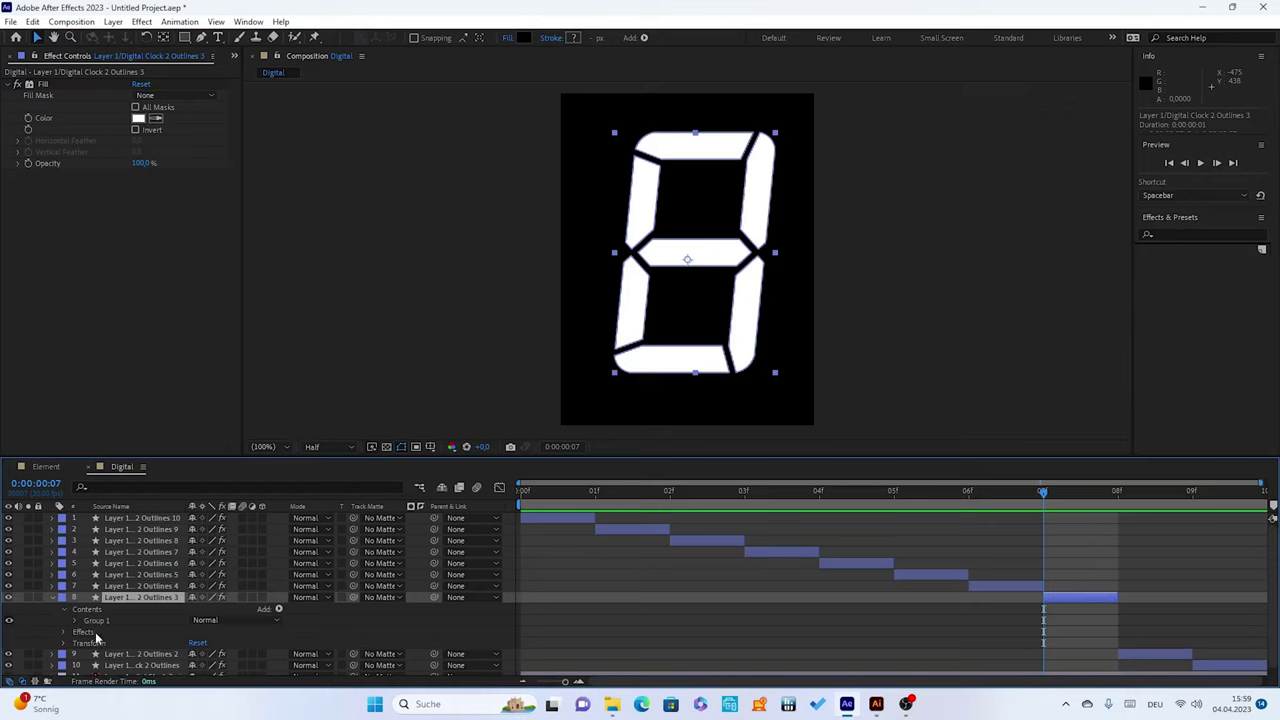
click(75, 621)
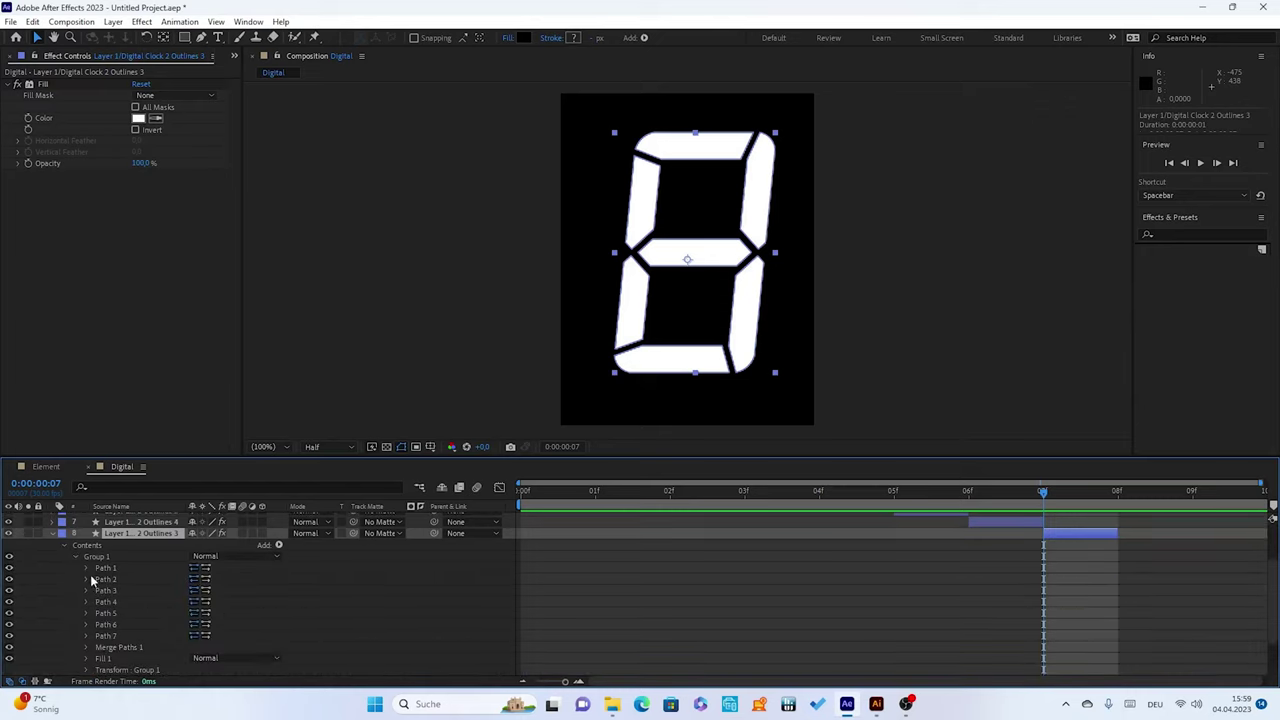
click(9, 591)
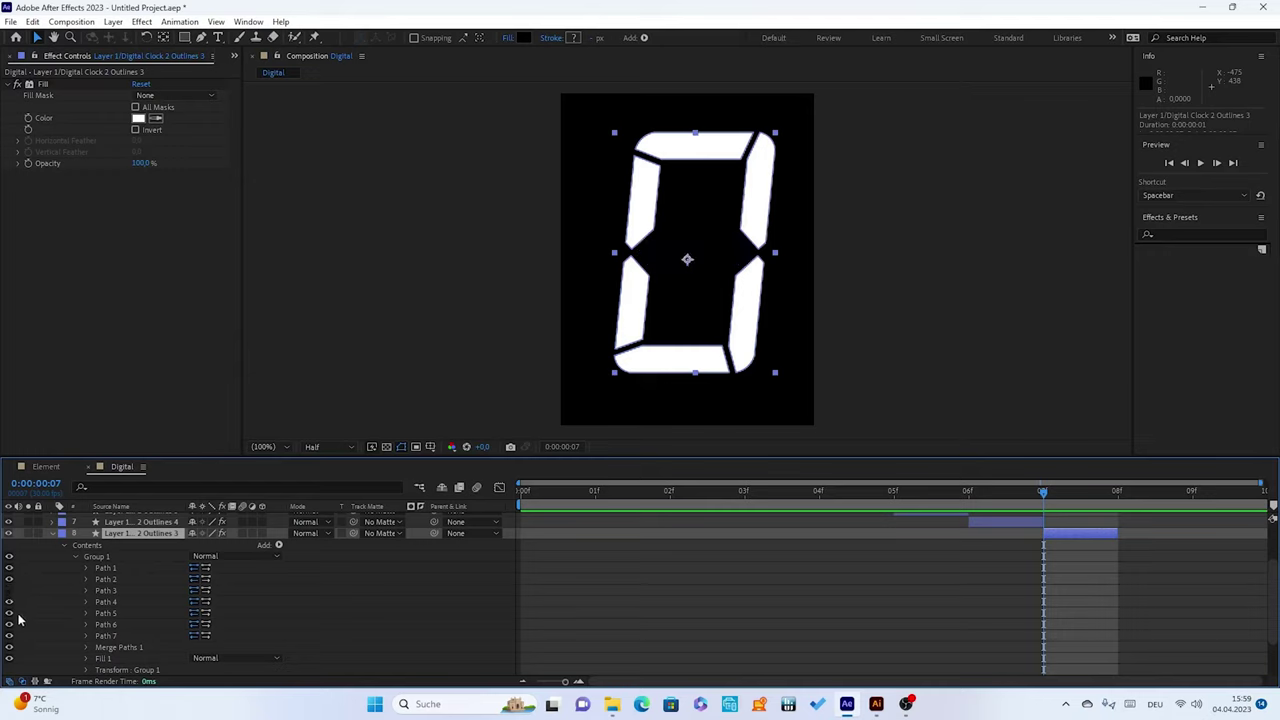
click(7, 614)
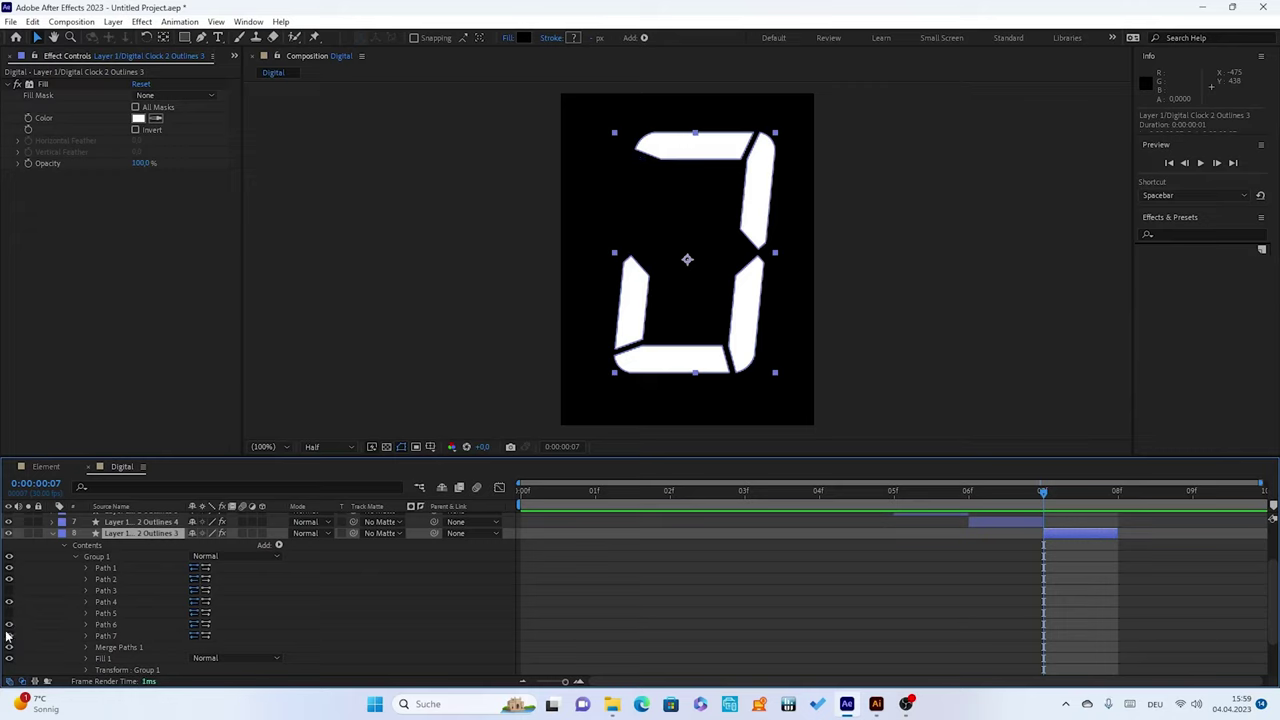
click(8, 626)
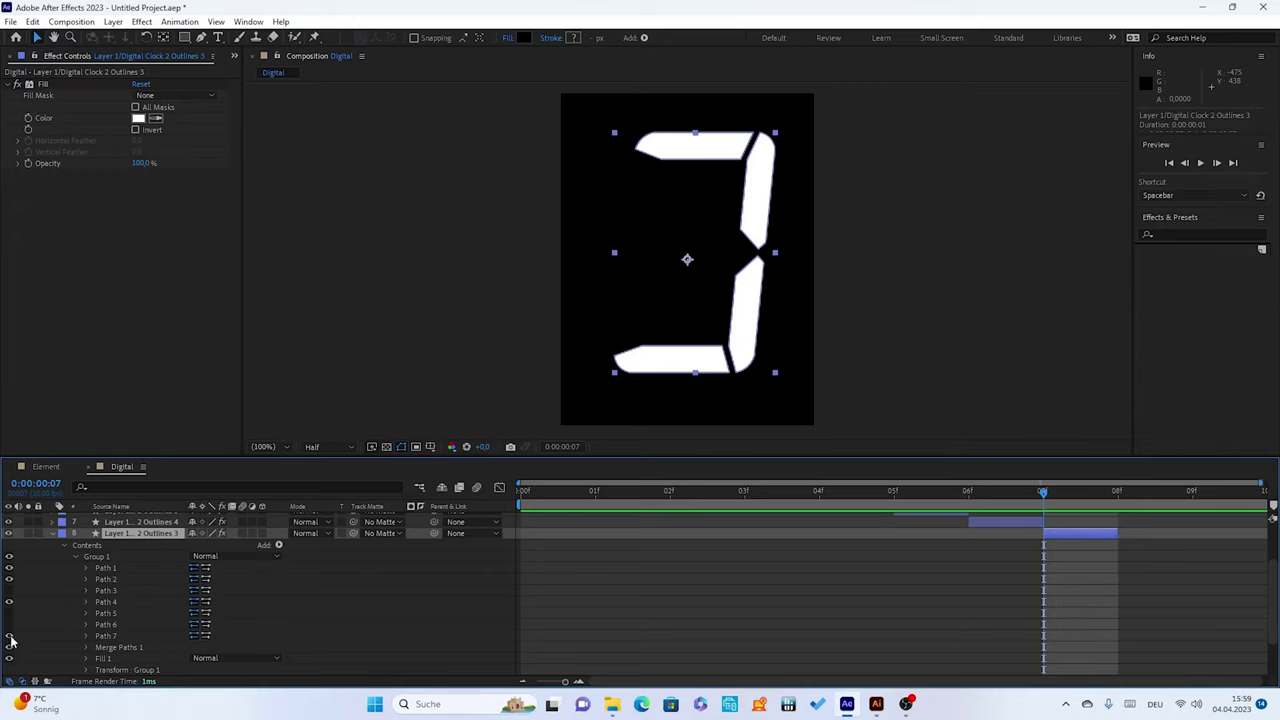
click(9, 637)
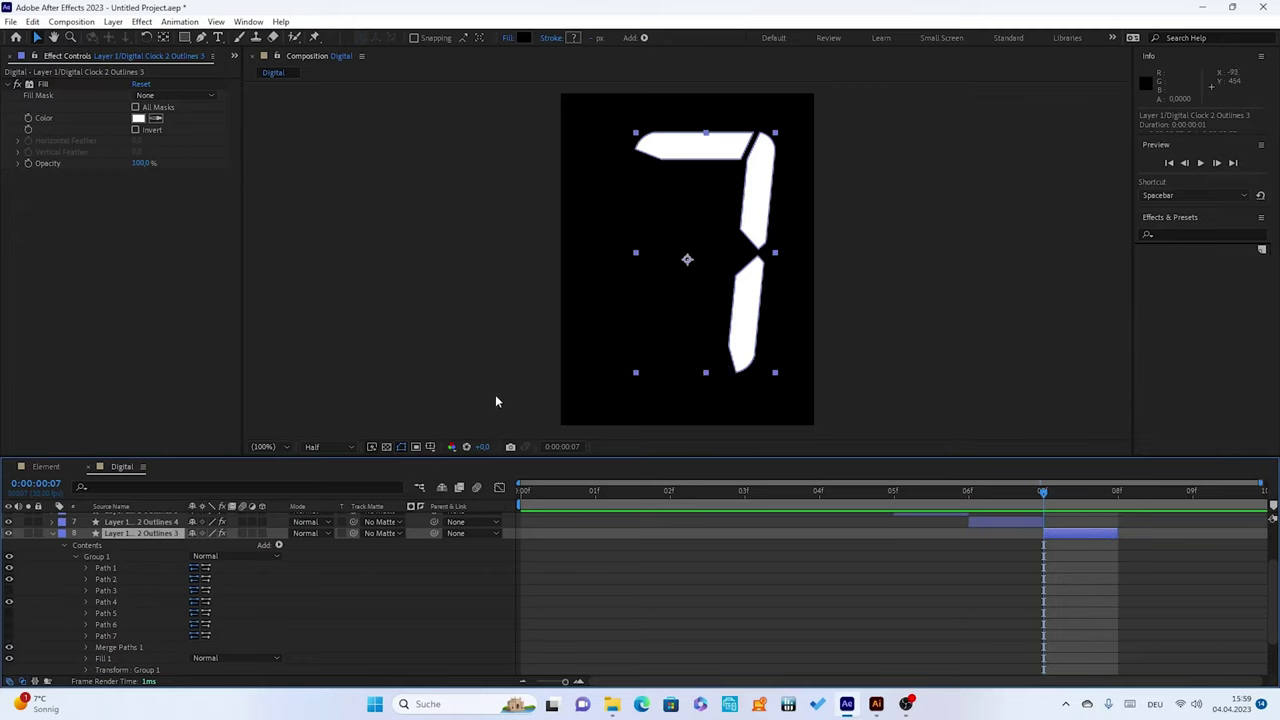
click(75, 558)
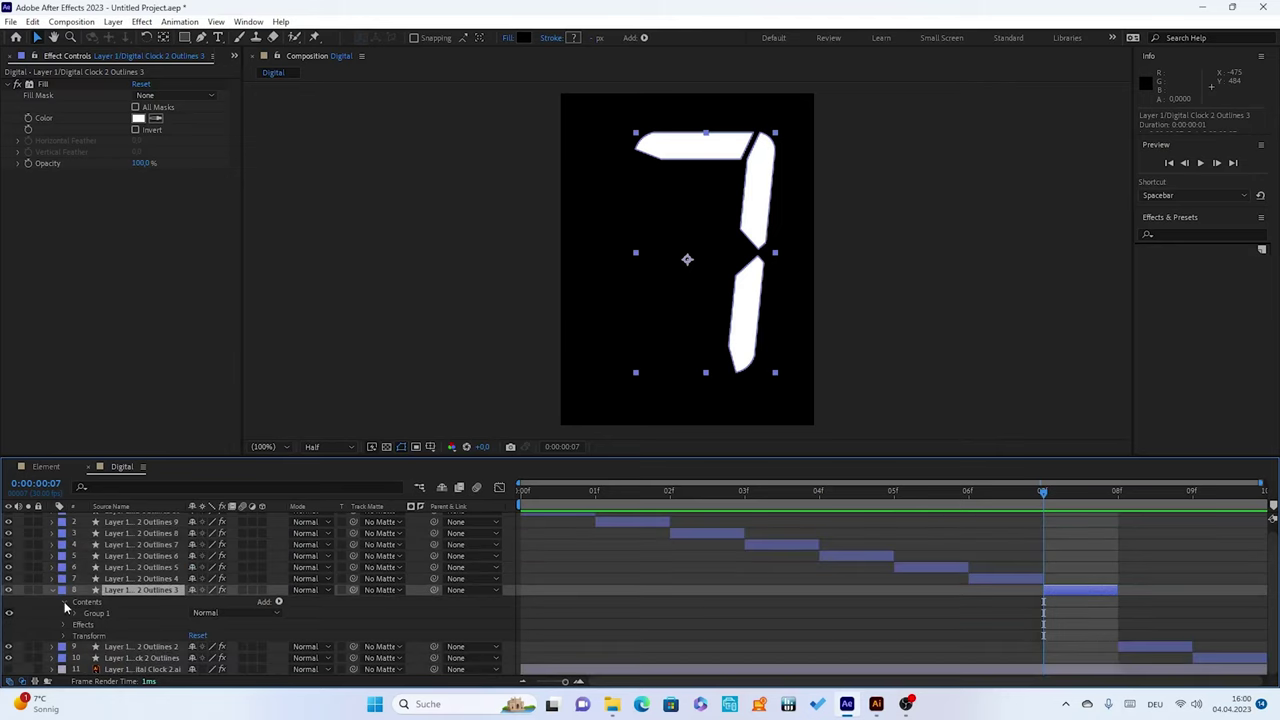
click(64, 603)
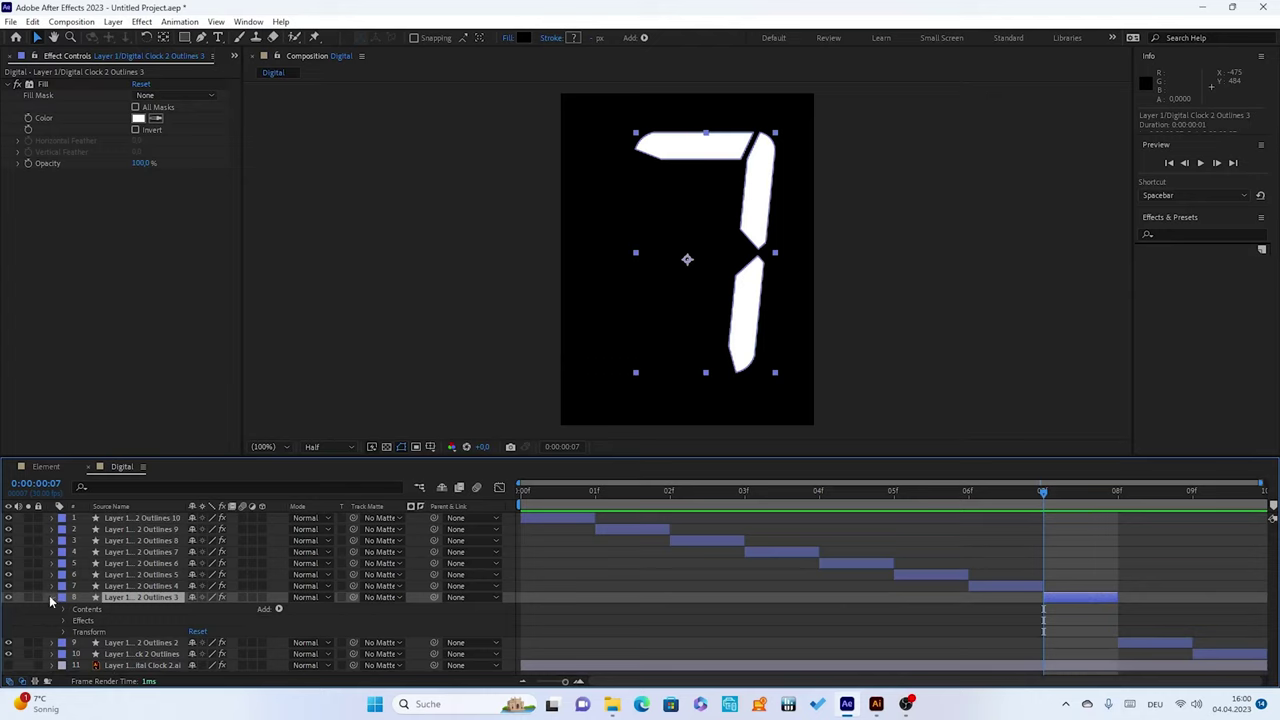
click(52, 598)
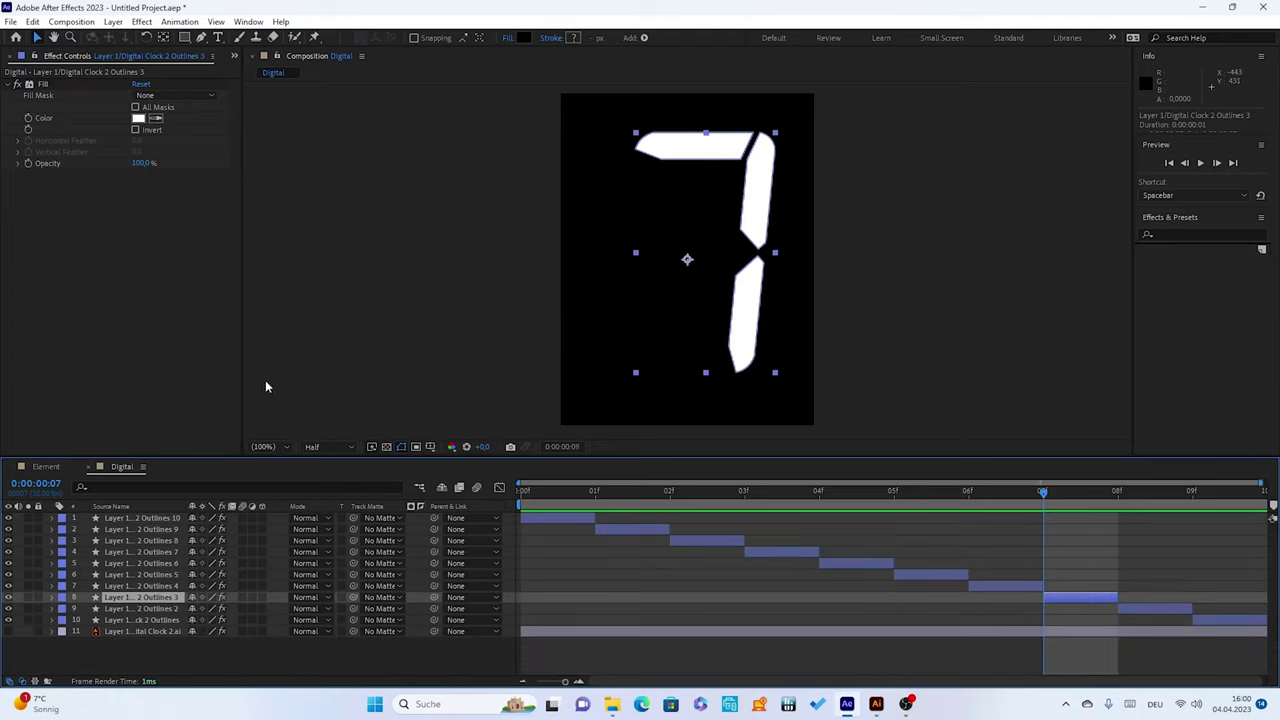
key(Page_Down)
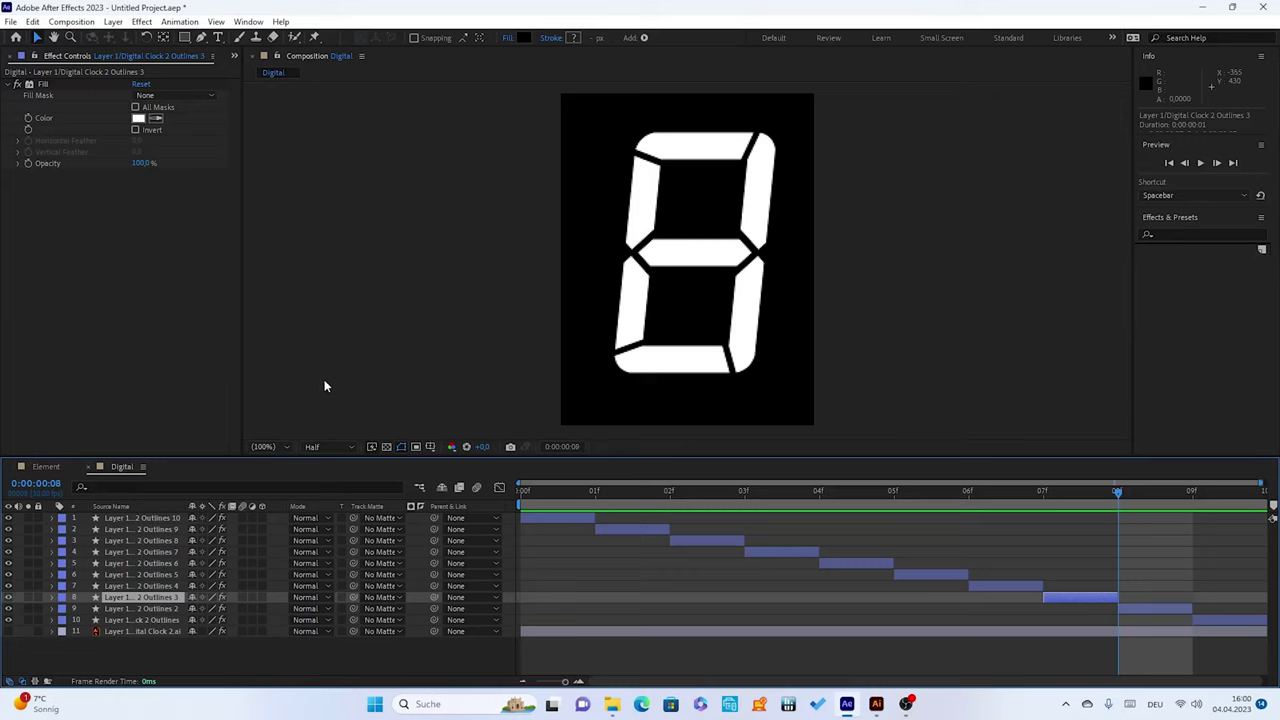
At frame 9, hide layer 10's lower-left segment (Path 6), turning its 8 into a 9
key(Page_Down)
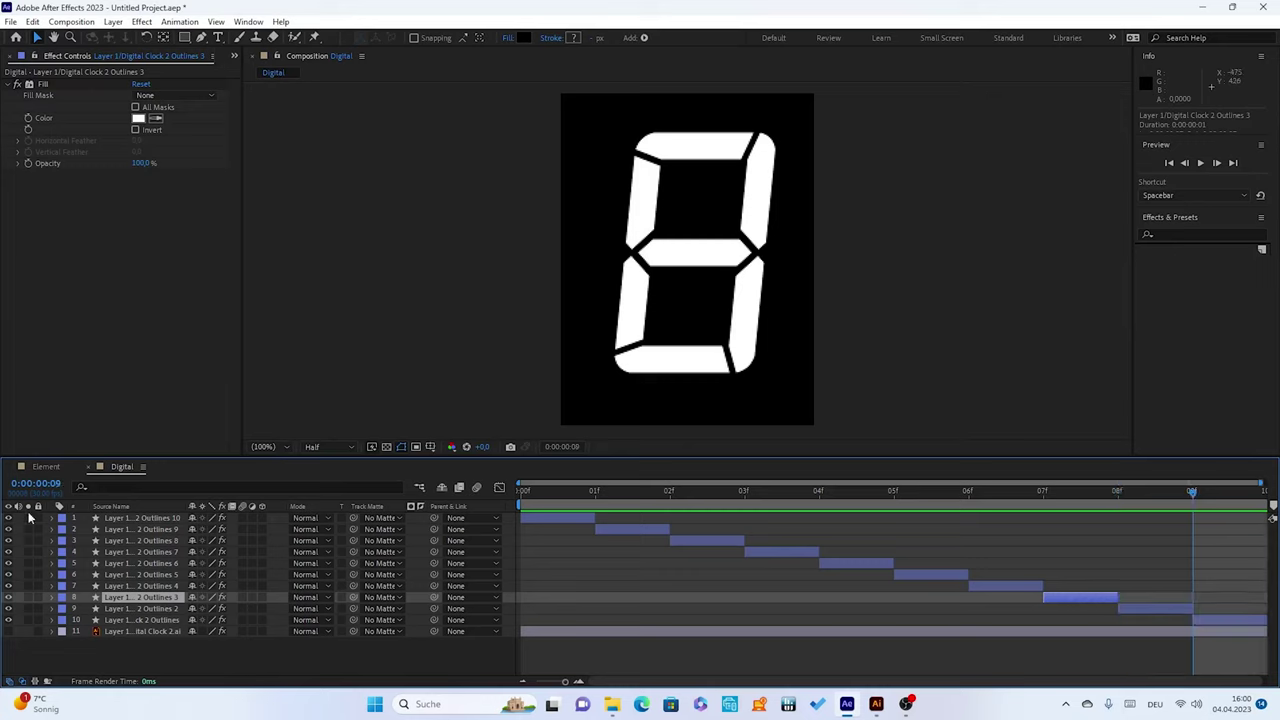
click(1226, 619)
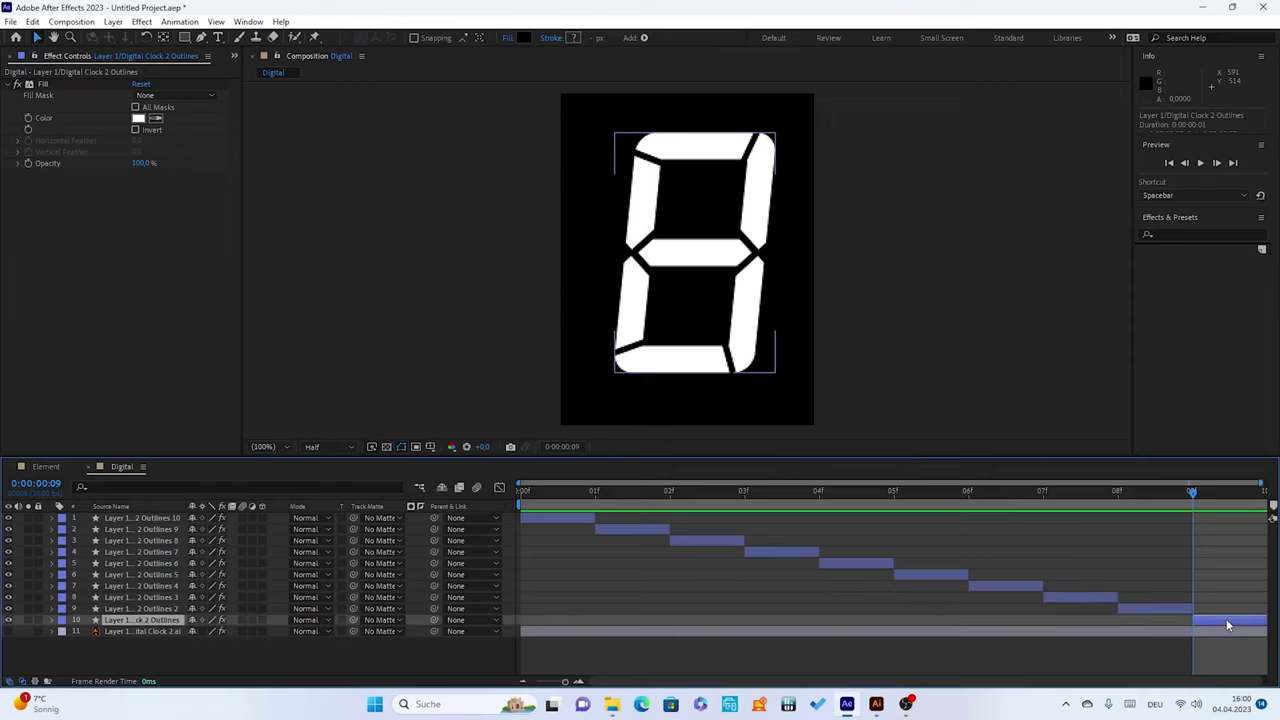
click(53, 621)
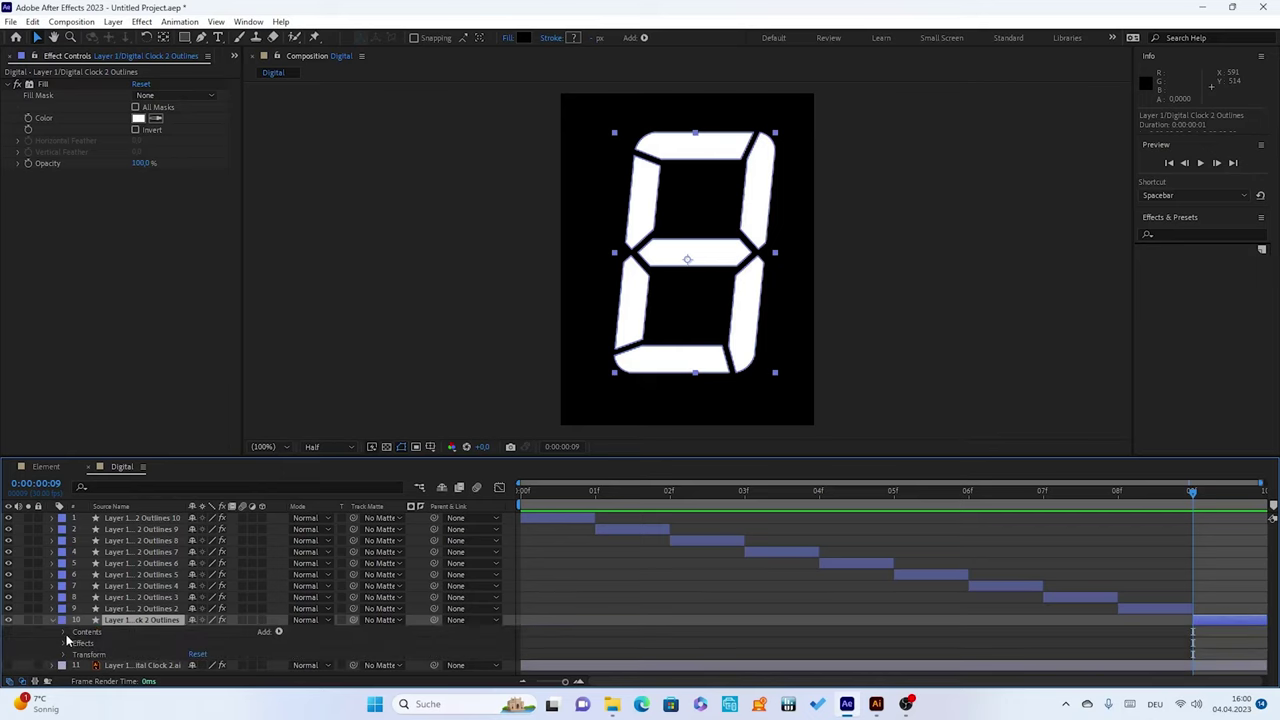
click(63, 634)
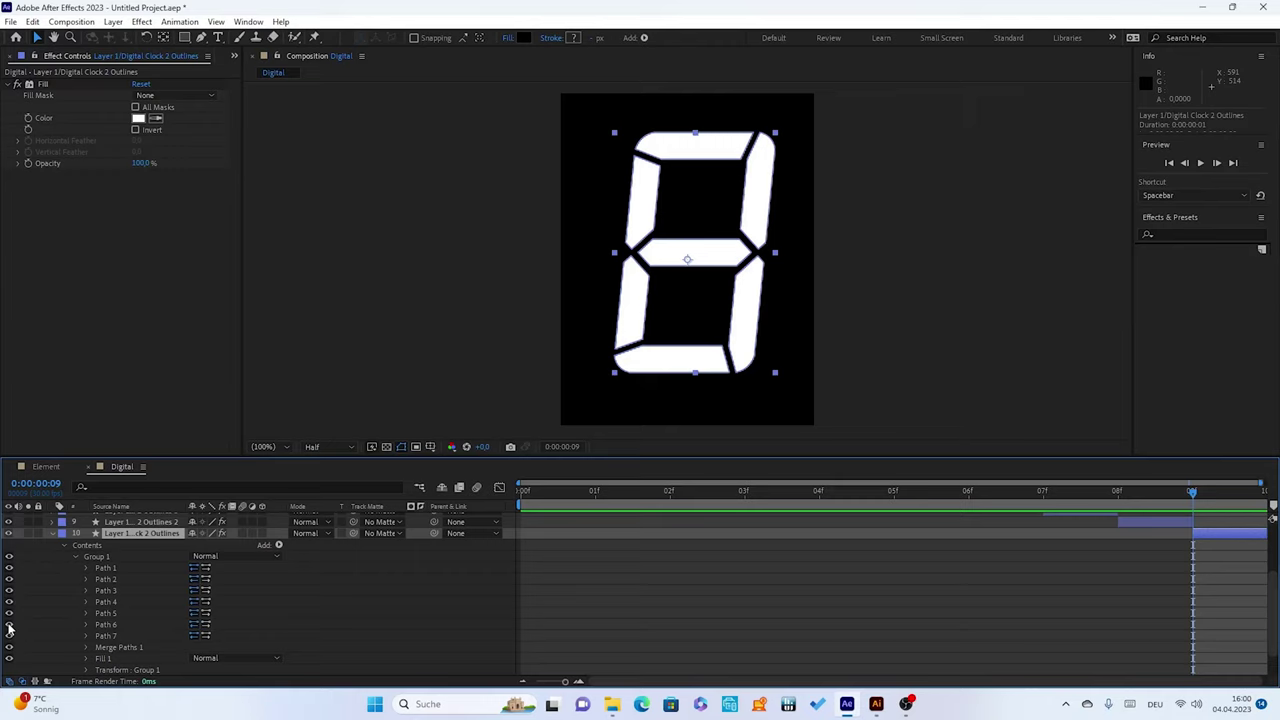
click(9, 625)
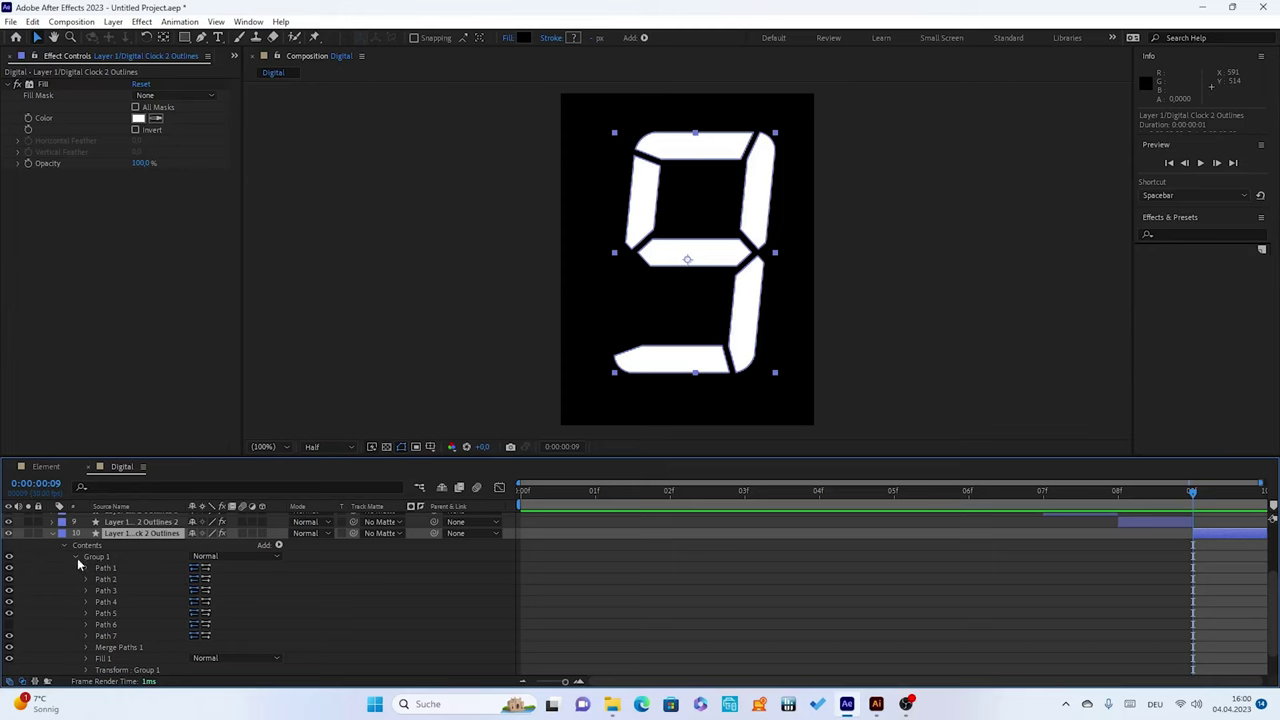
click(77, 558)
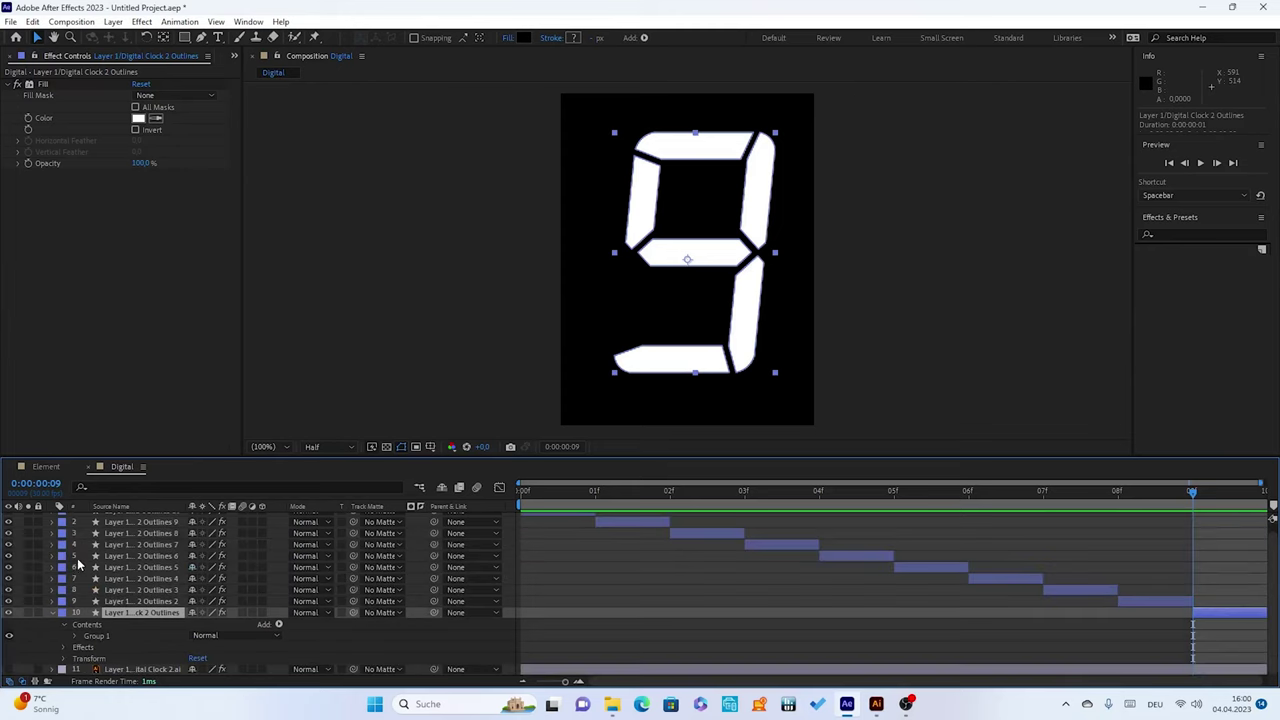
click(63, 626)
click(52, 622)
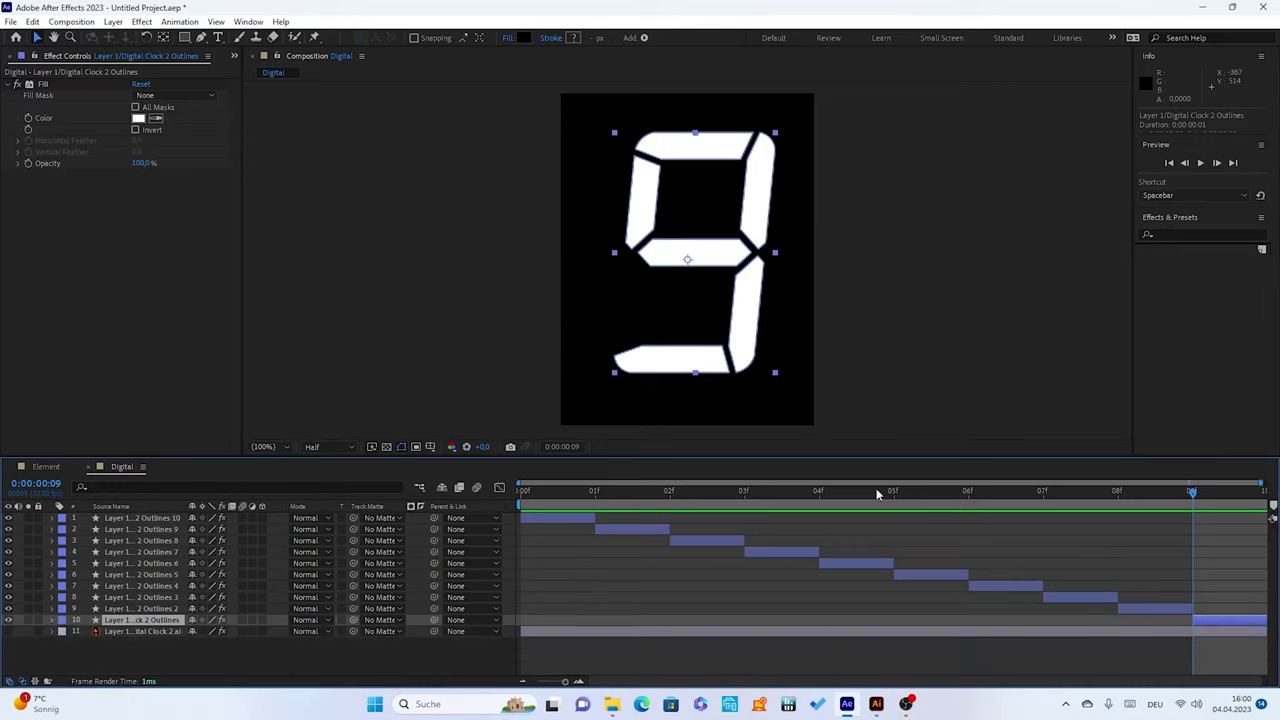
drag(1195, 490, 533, 481)
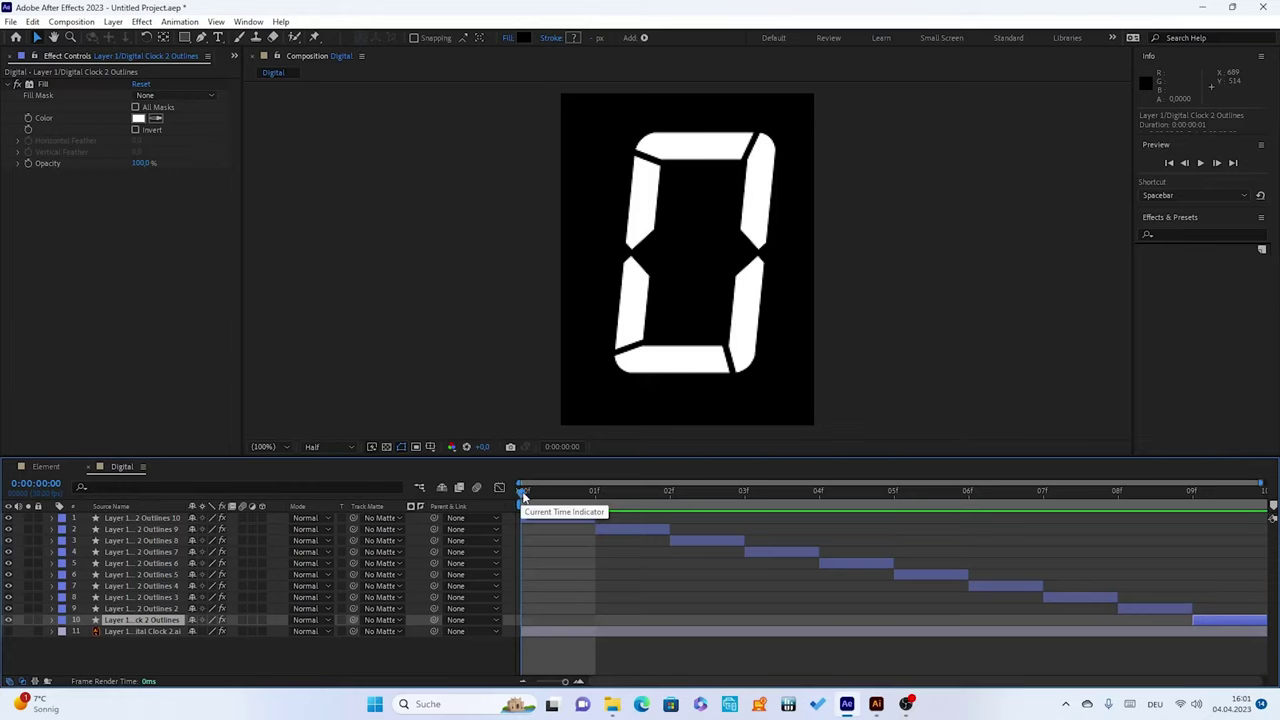
mouse_move(523, 494)
mouse_down()
mouse_move(1187, 543)
mouse_move(1036, 528)
mouse_up()
drag(1051, 530, 1255, 561)
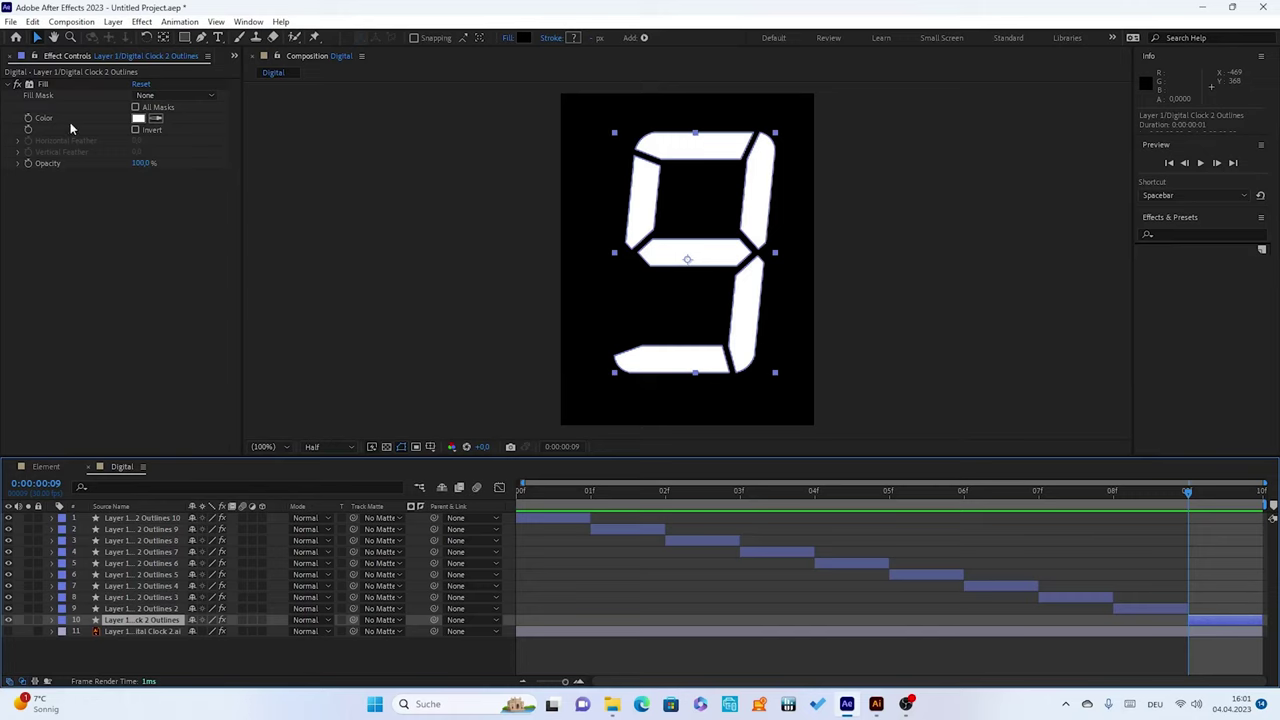
Switch to the Project panel from the stacked-panels chevron and create a new composition
click(234, 57)
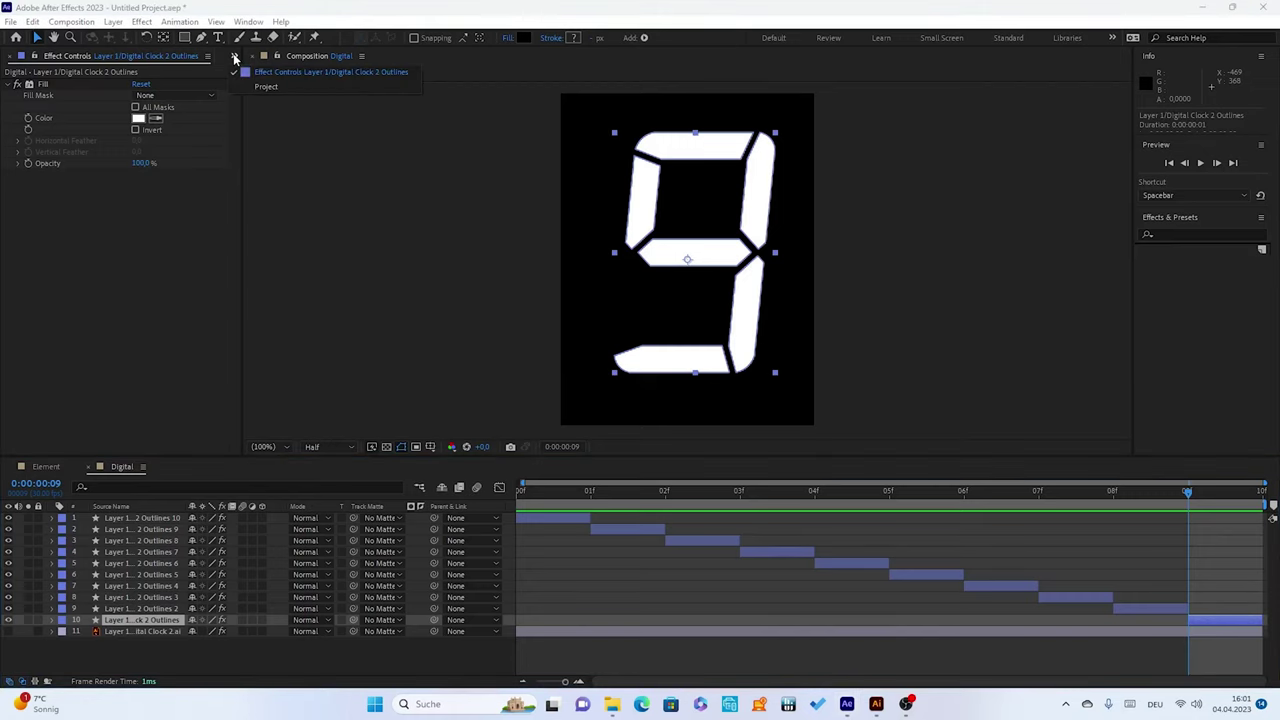
click(235, 58)
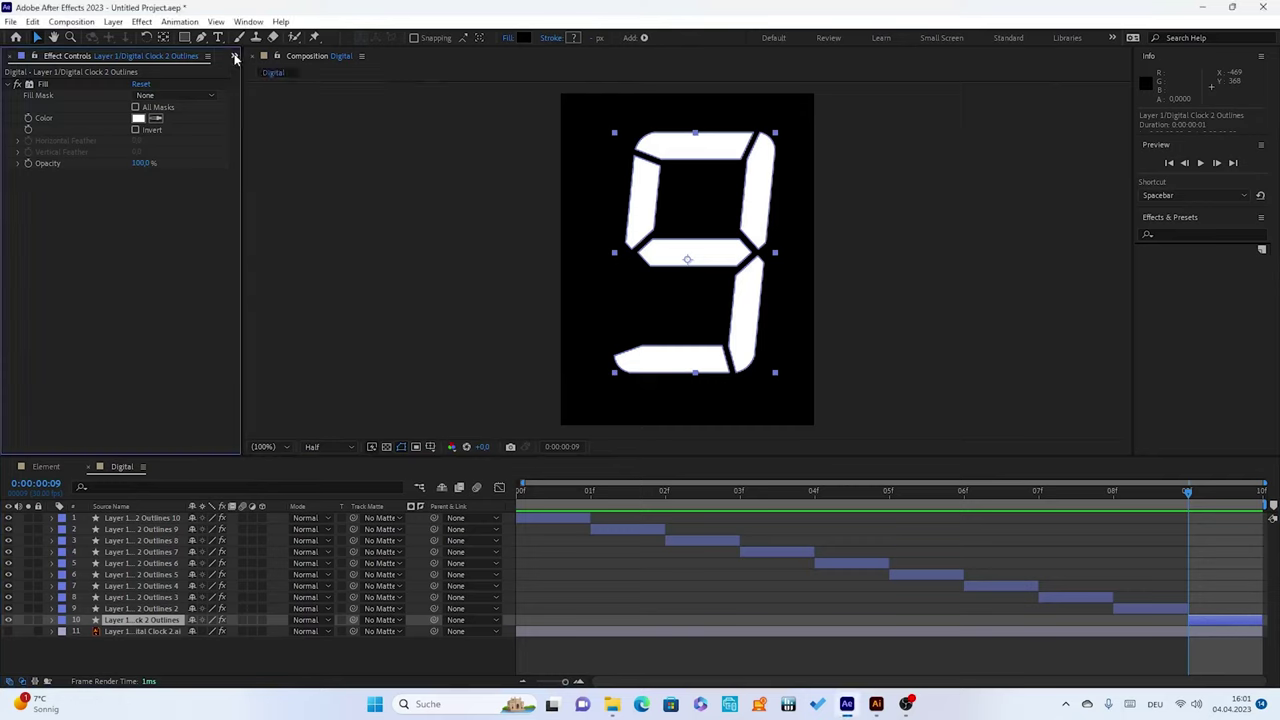
click(235, 58)
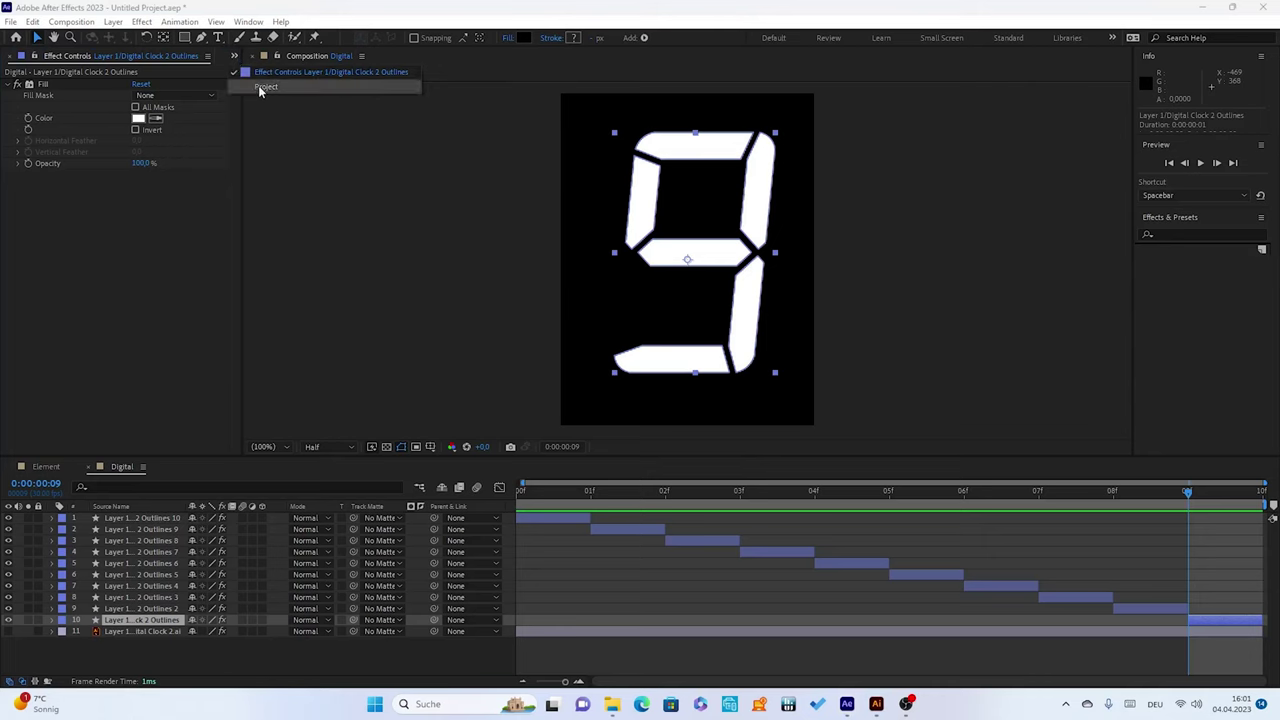
click(262, 87)
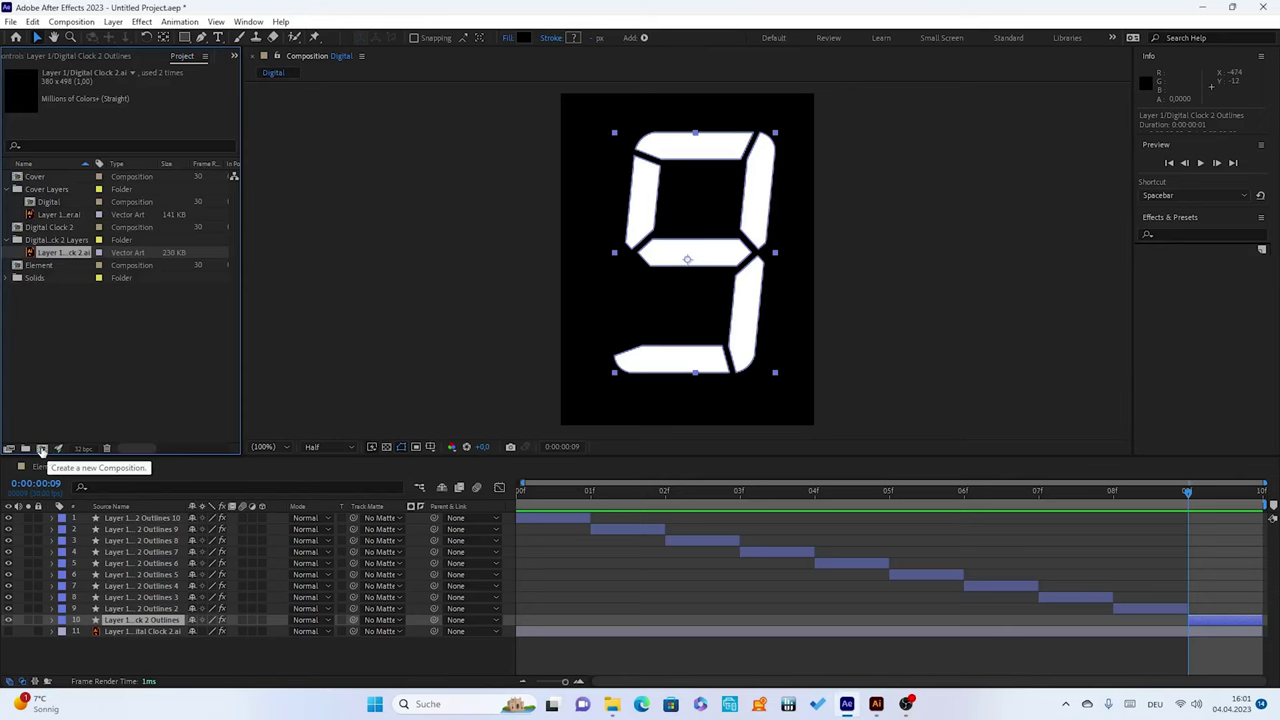
click(42, 450)
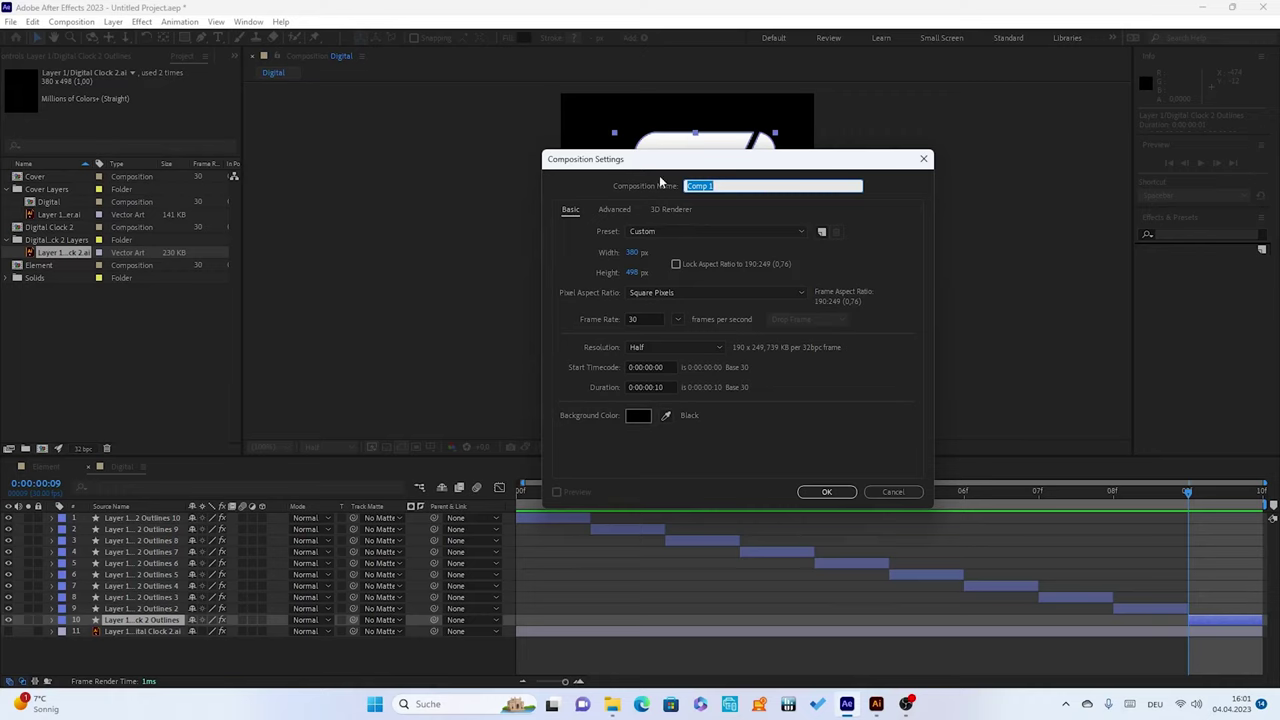
Name the new composition Digital Clock and set its size to 1920×1080
text(Di)
text(gital )
text(C)
text(lock)
click(632, 255)
click(632, 255)
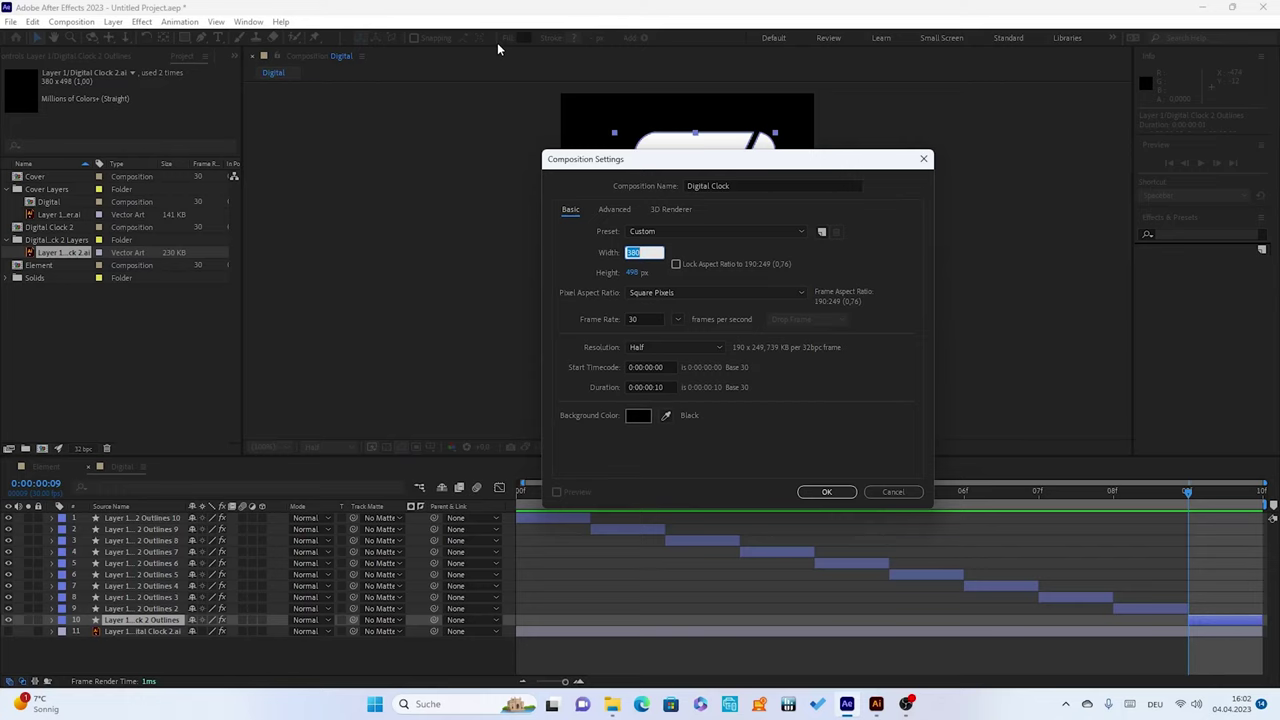
text(3)
key(BackSpace)
text(1920)
click(632, 277)
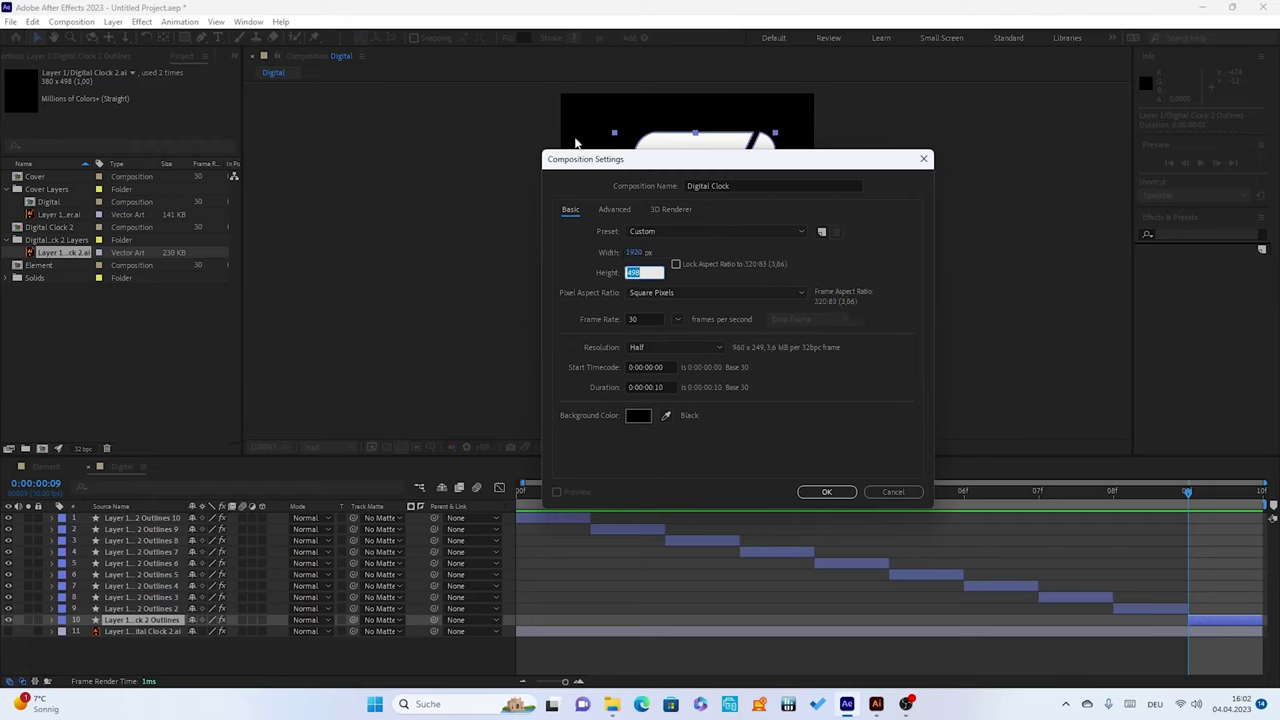
text(1080)
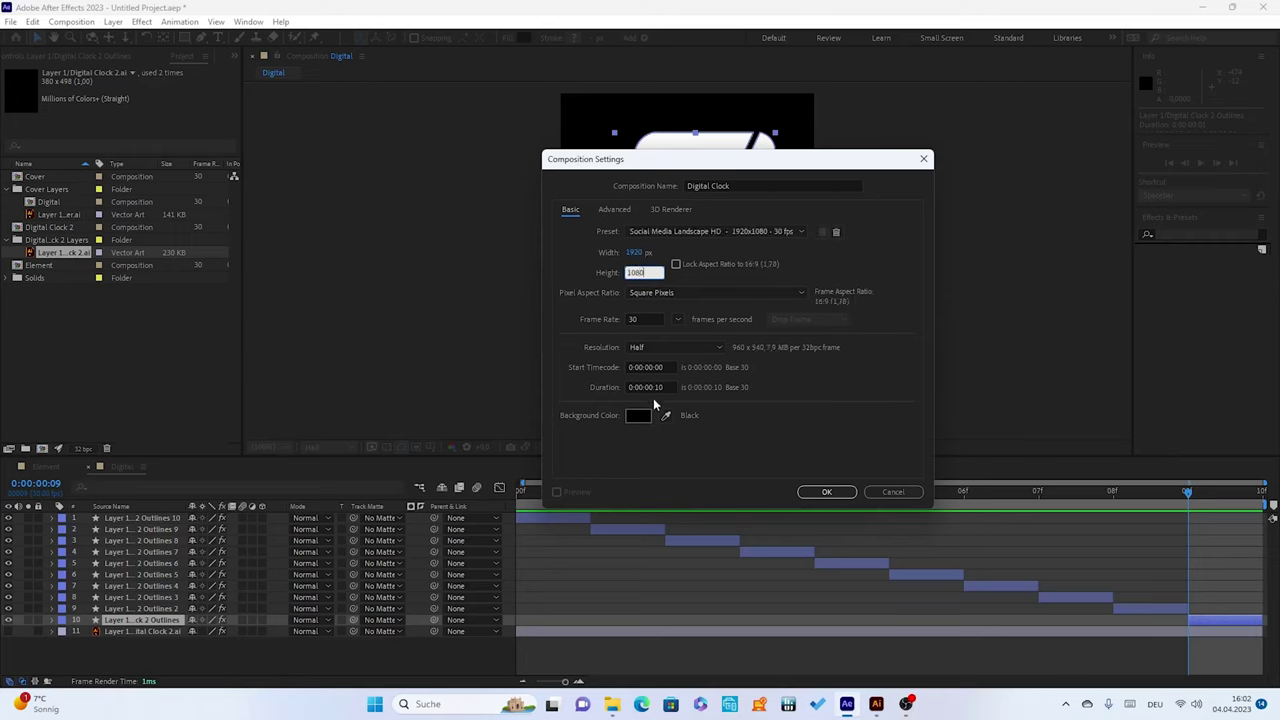
Set the composition duration to 0:01:00:00 and create it
click(664, 385)
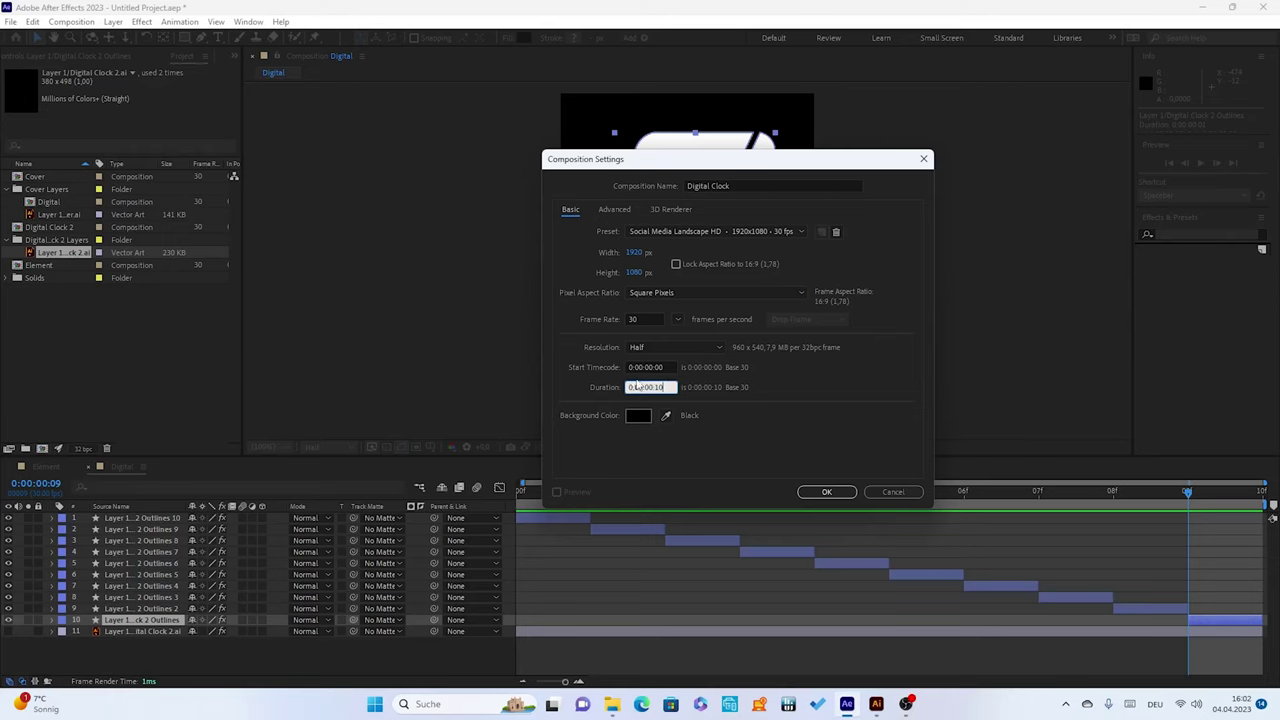
key(BackSpace)
text(00)
text(1)
click(828, 492)
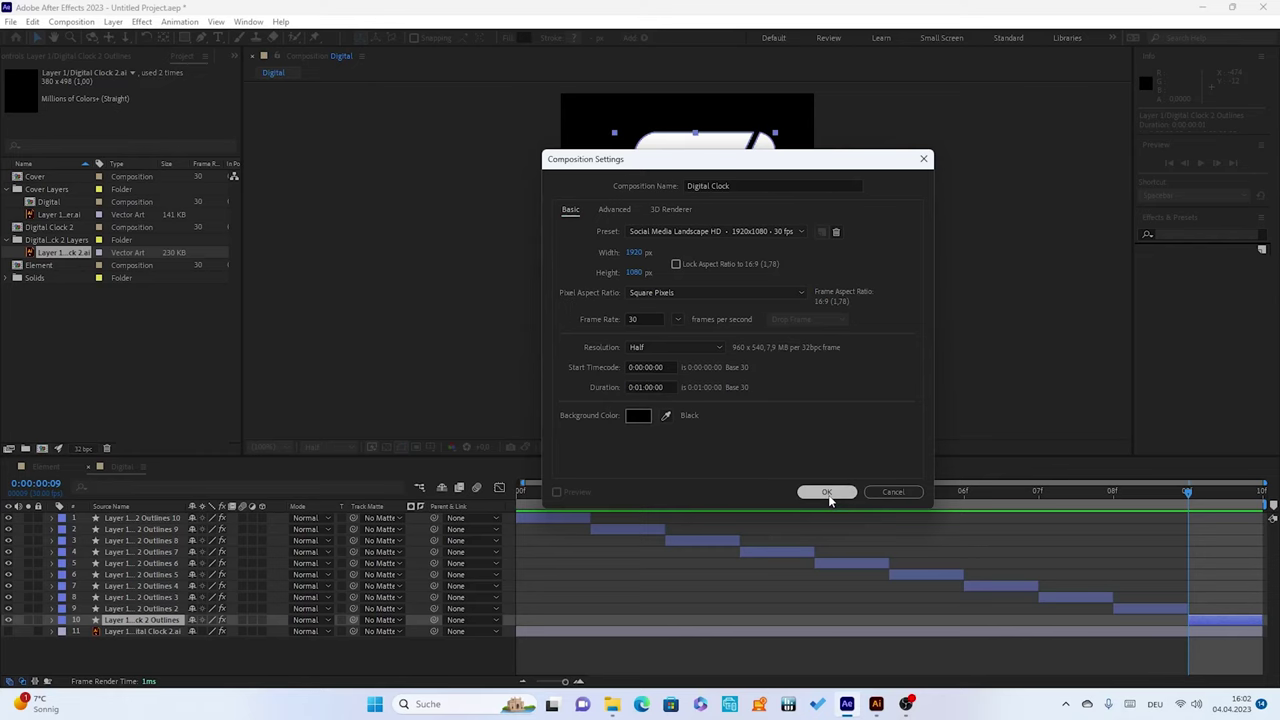
click(827, 493)
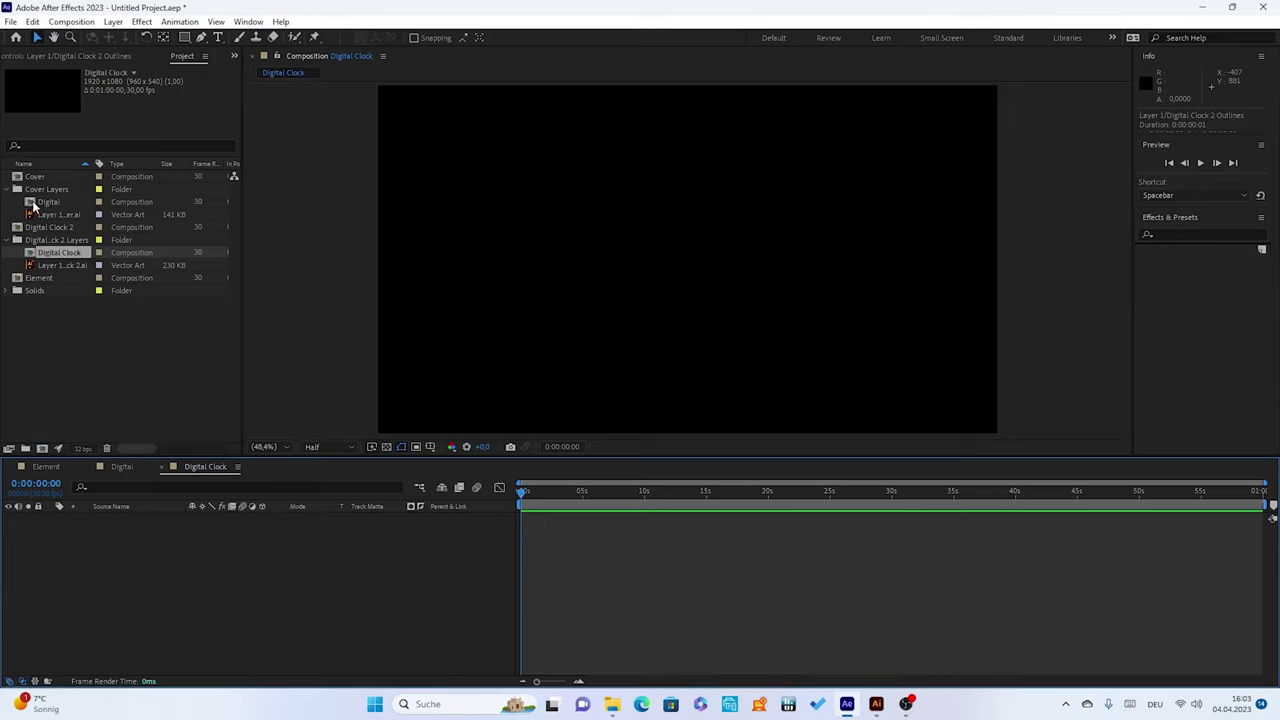
Place the Digital precomp into Digital Clock and move it right to position 1564, 540
click(35, 204)
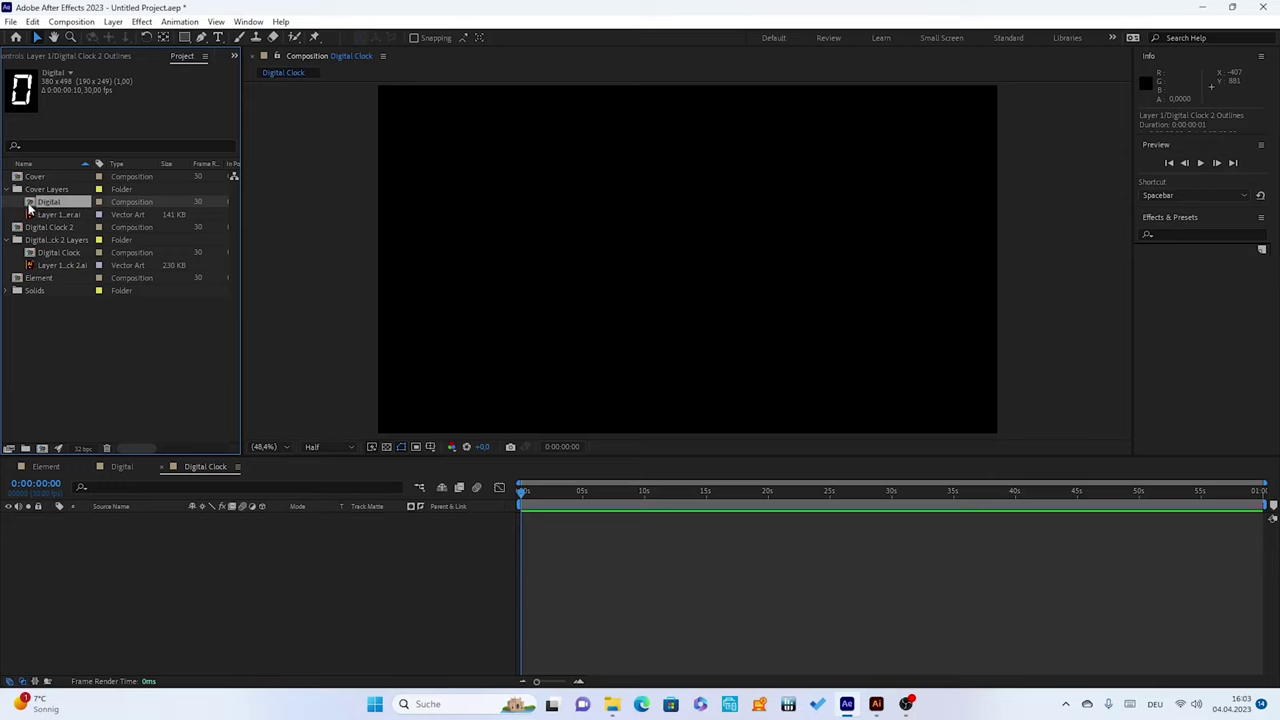
drag(27, 207, 133, 575)
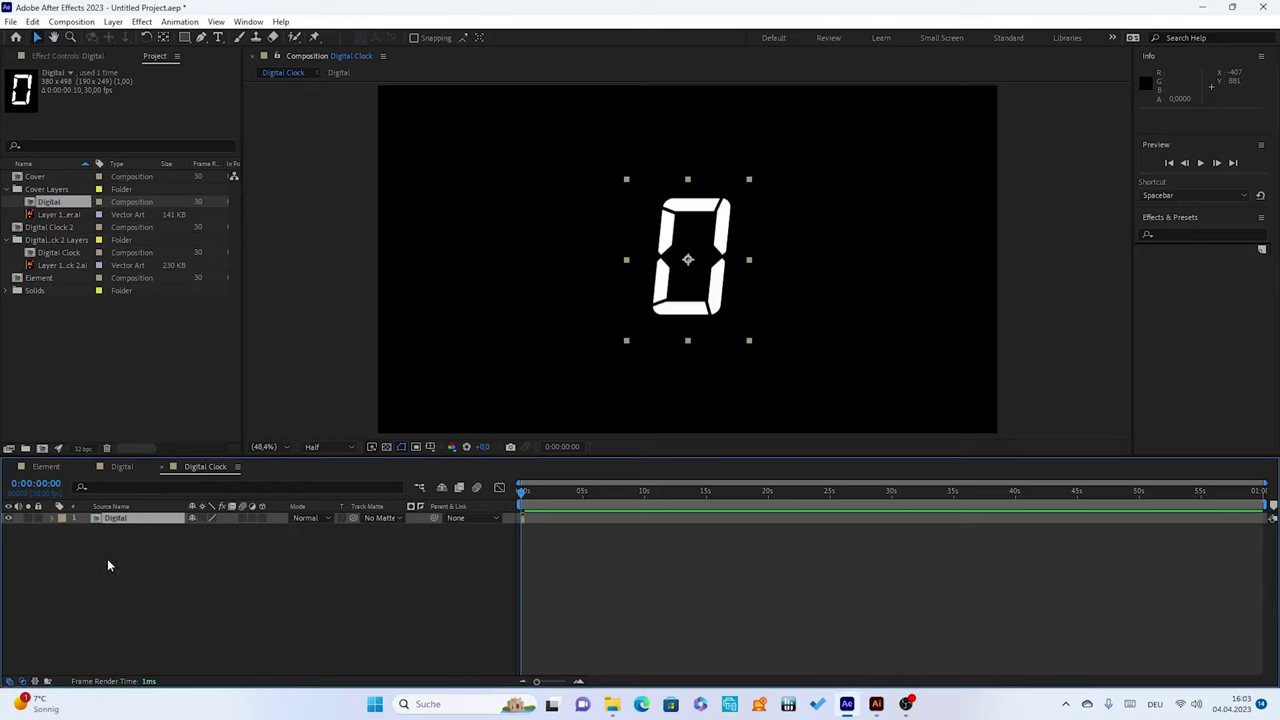
click(94, 517)
key(p)
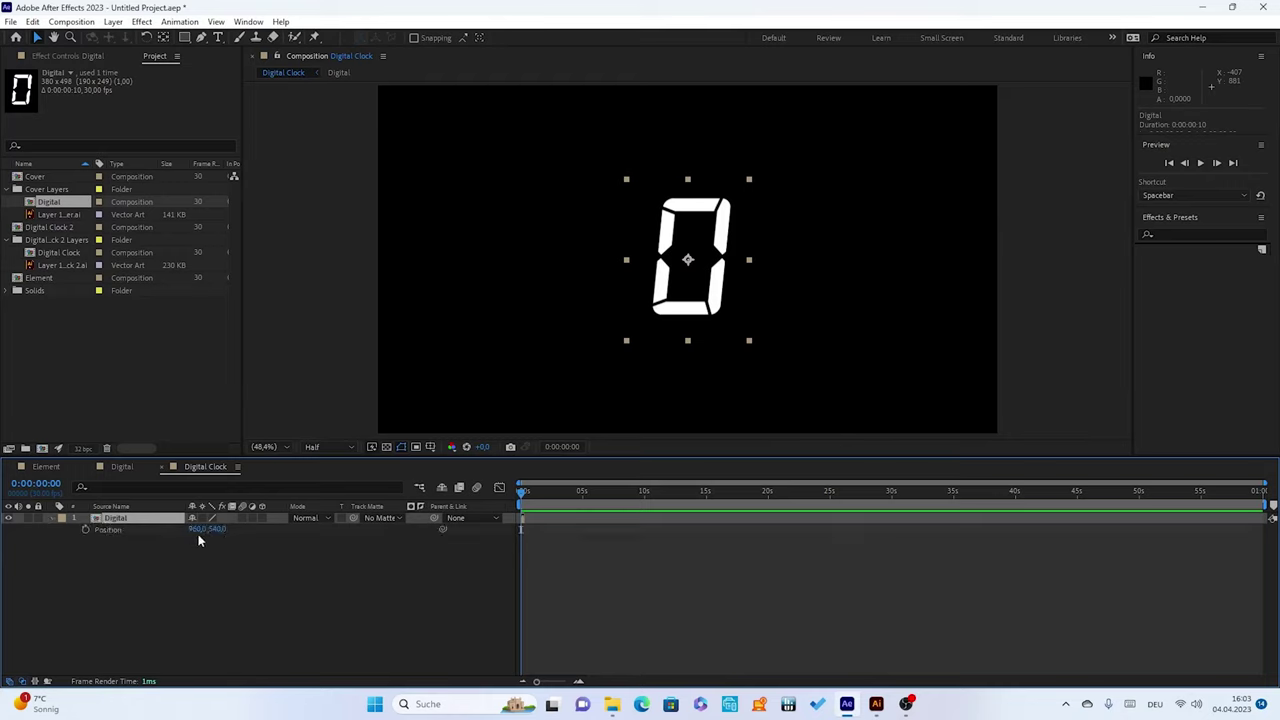
drag(196, 533, 560, 497)
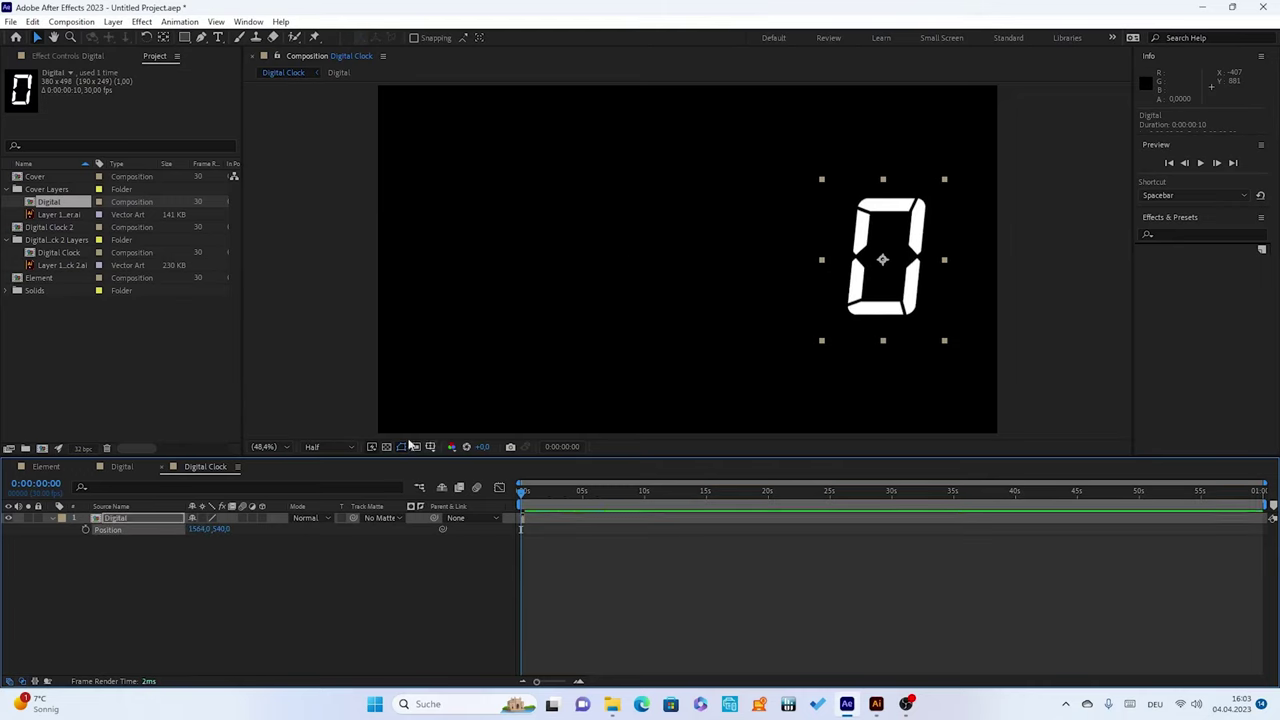
click(52, 519)
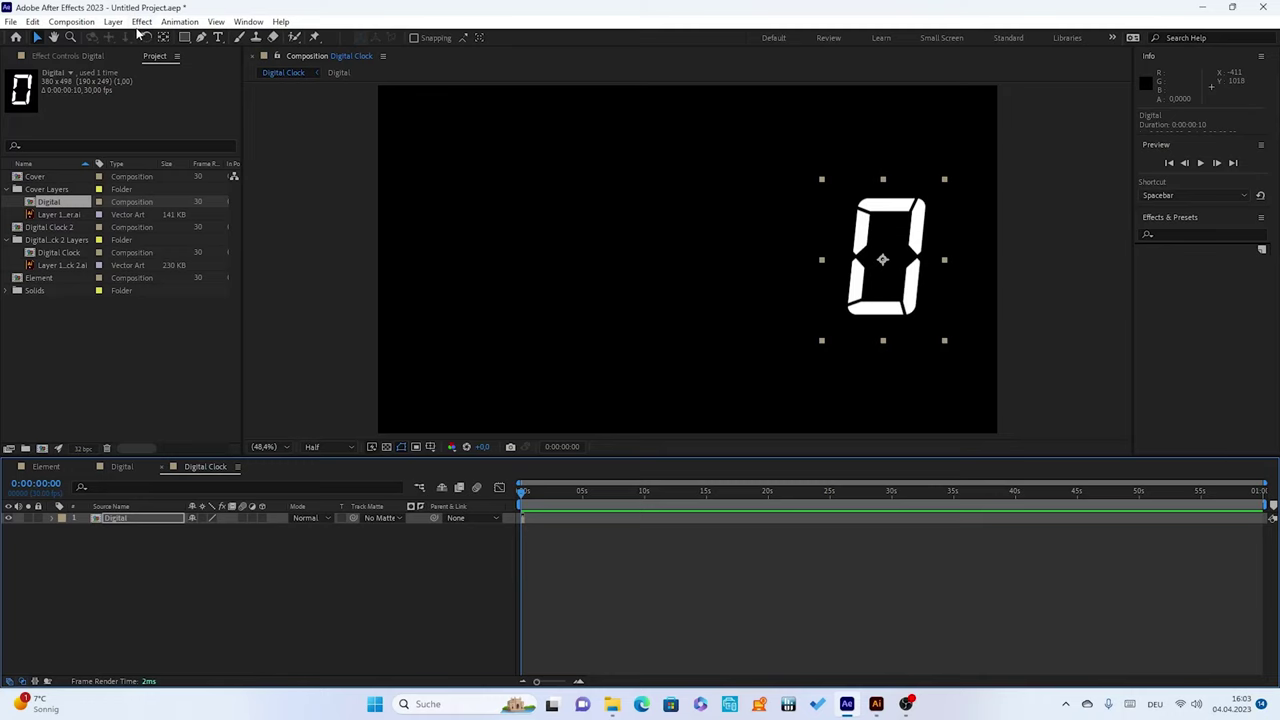
Enable time remapping on the Digital layer from Layer > Time > Enable Time Remapping
click(114, 22)
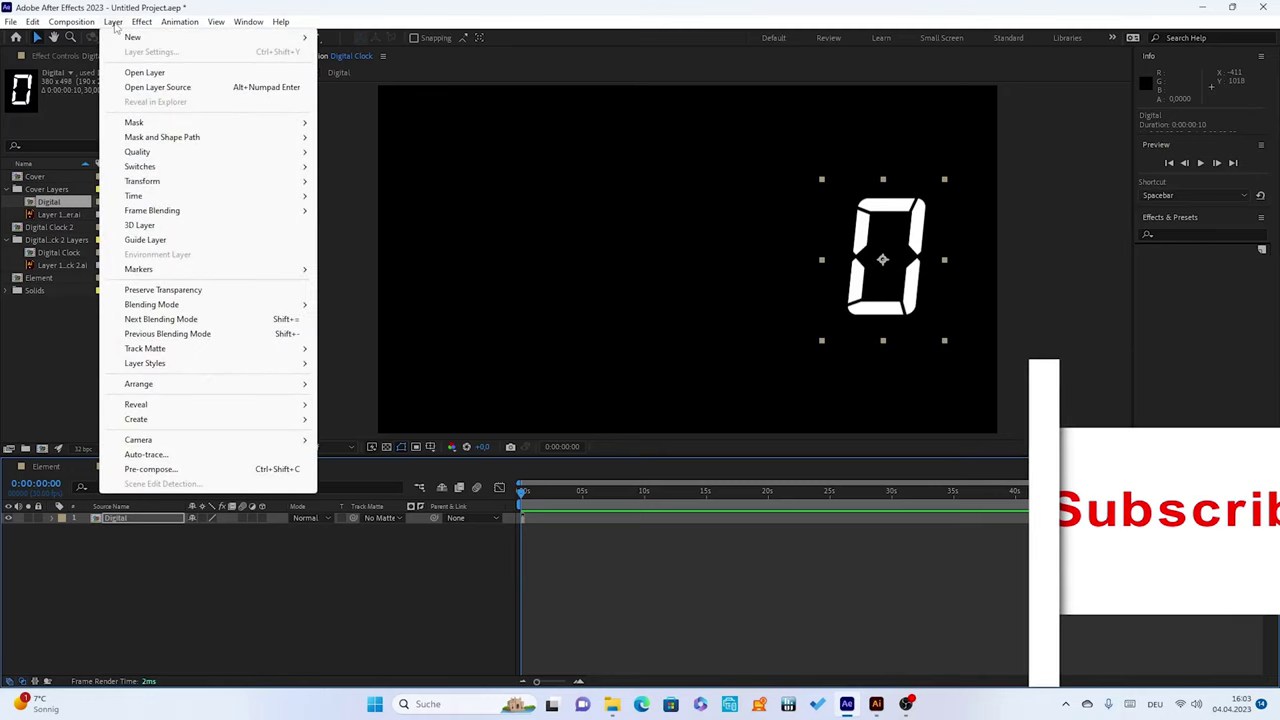
mouse_move(134, 201)
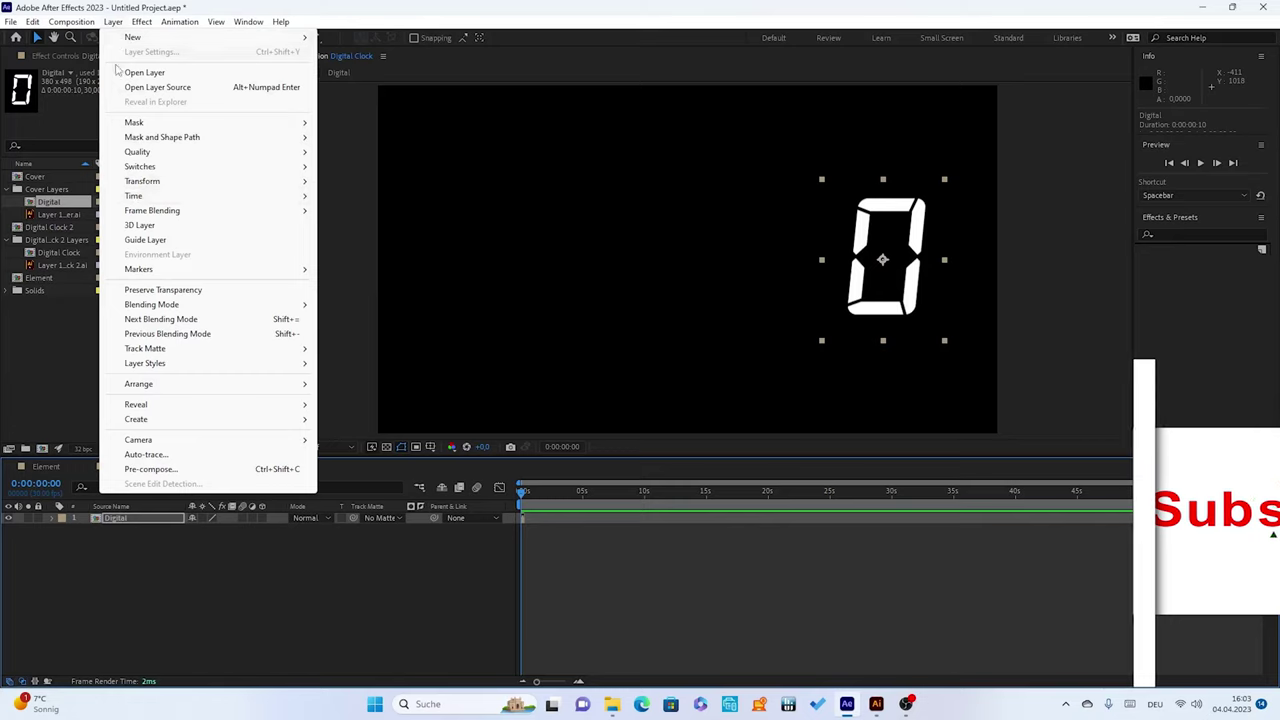
mouse_move(255, 198)
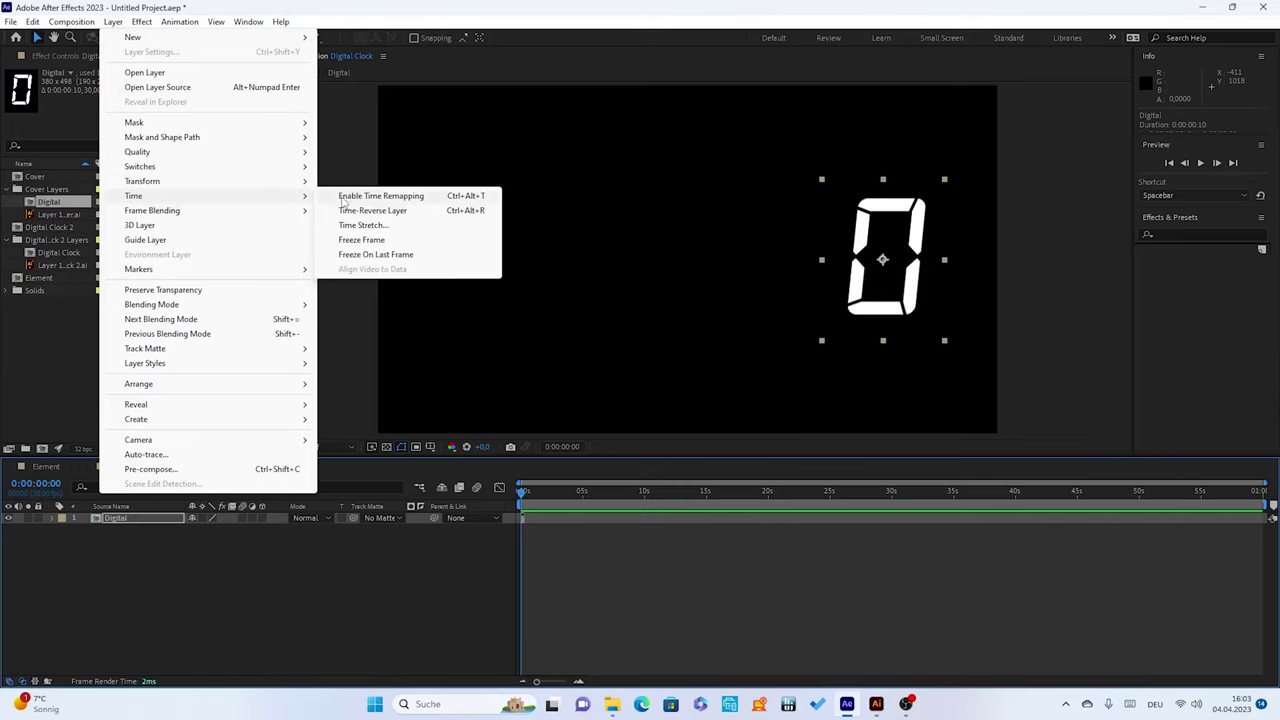
click(341, 201)
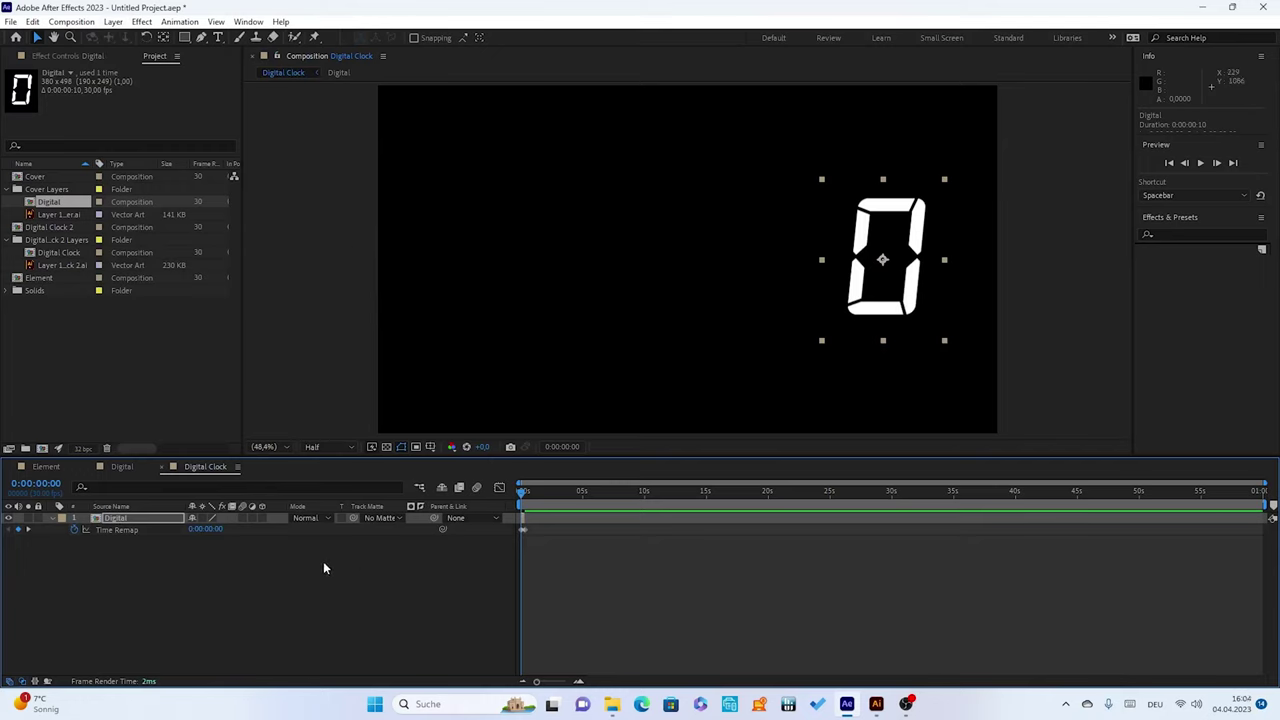
Zoom the timeline into the first seconds and bring up the context menu's New layer options
click(537, 682)
drag(537, 682, 562, 683)
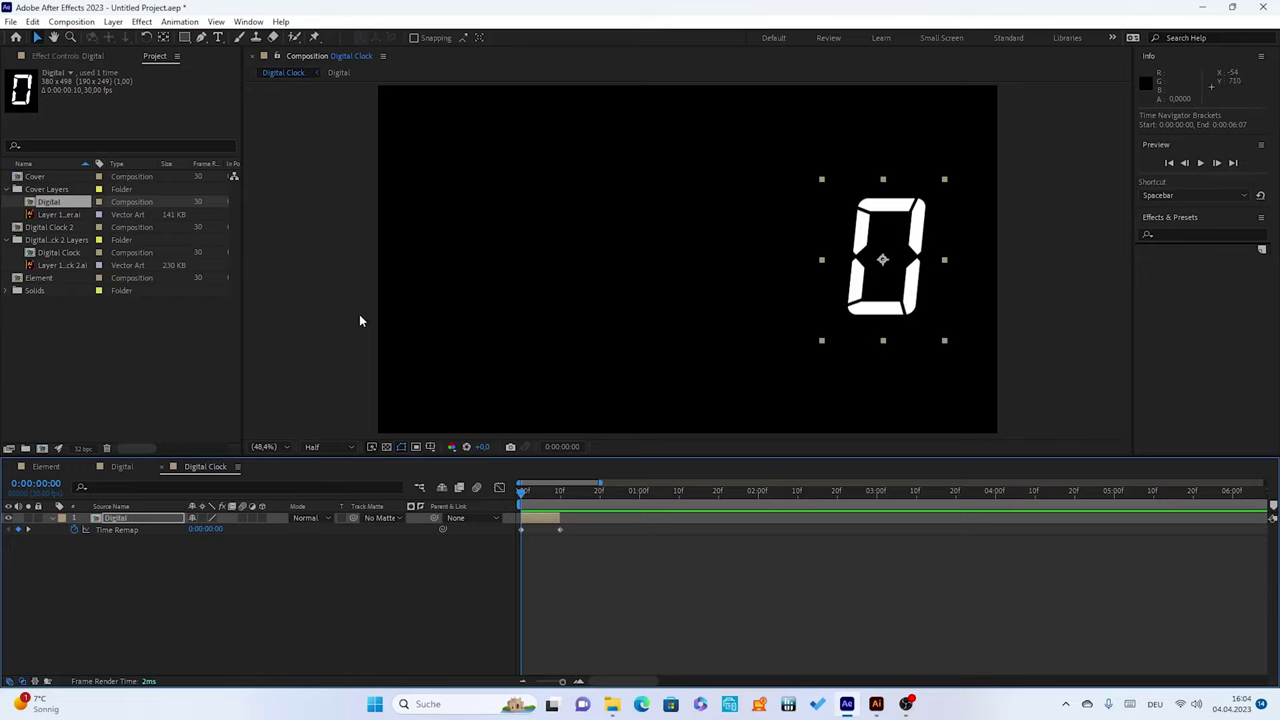
right_click(116, 546)
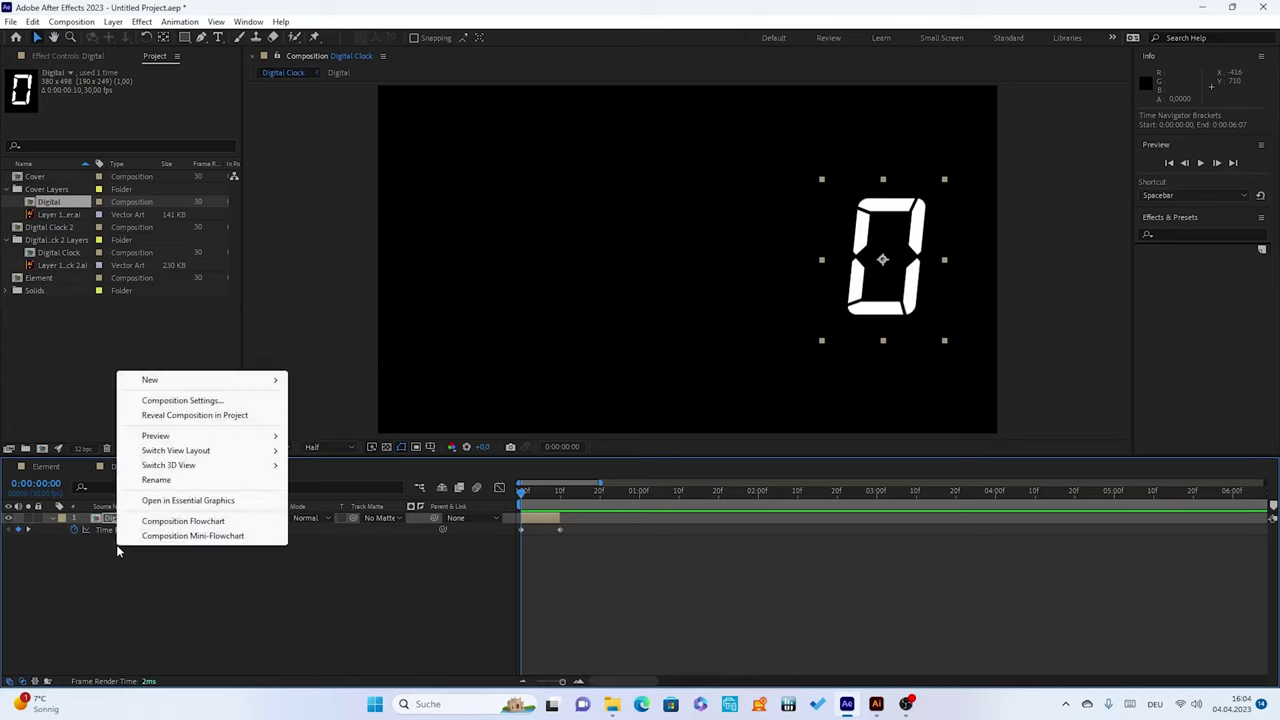
mouse_move(148, 383)
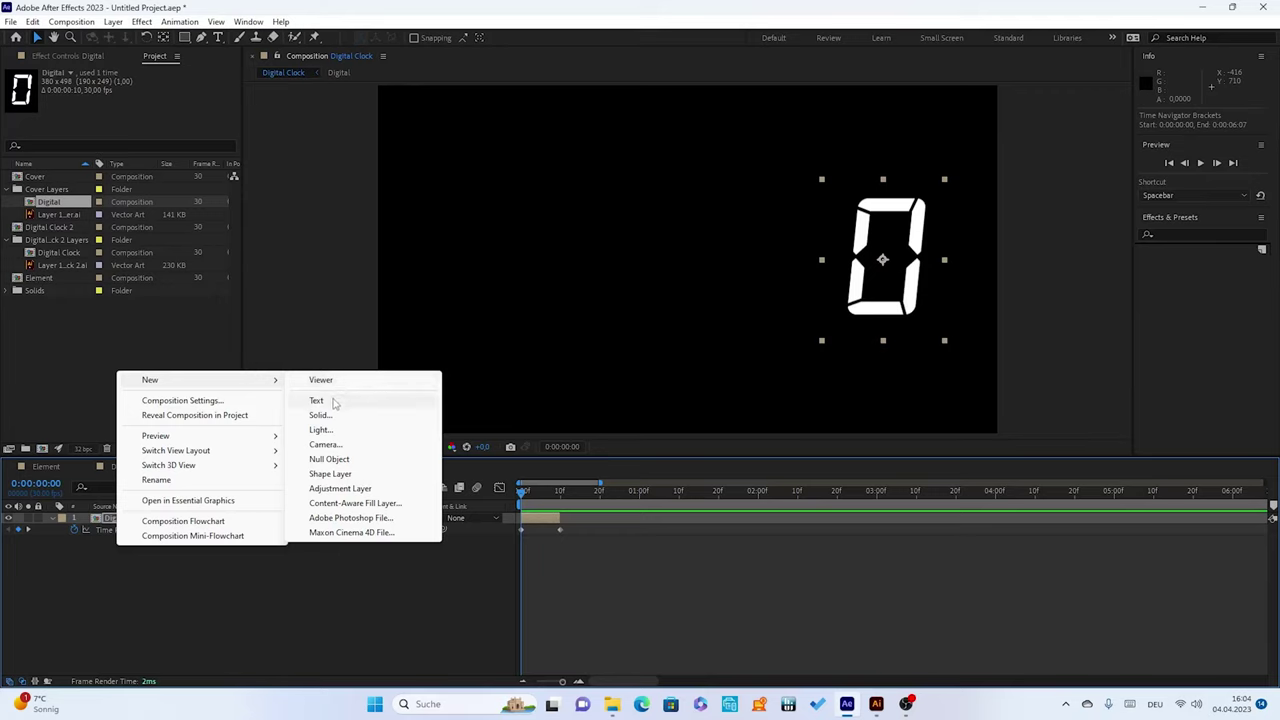
Add a Null Object layer and rename it Time Control
click(318, 460)
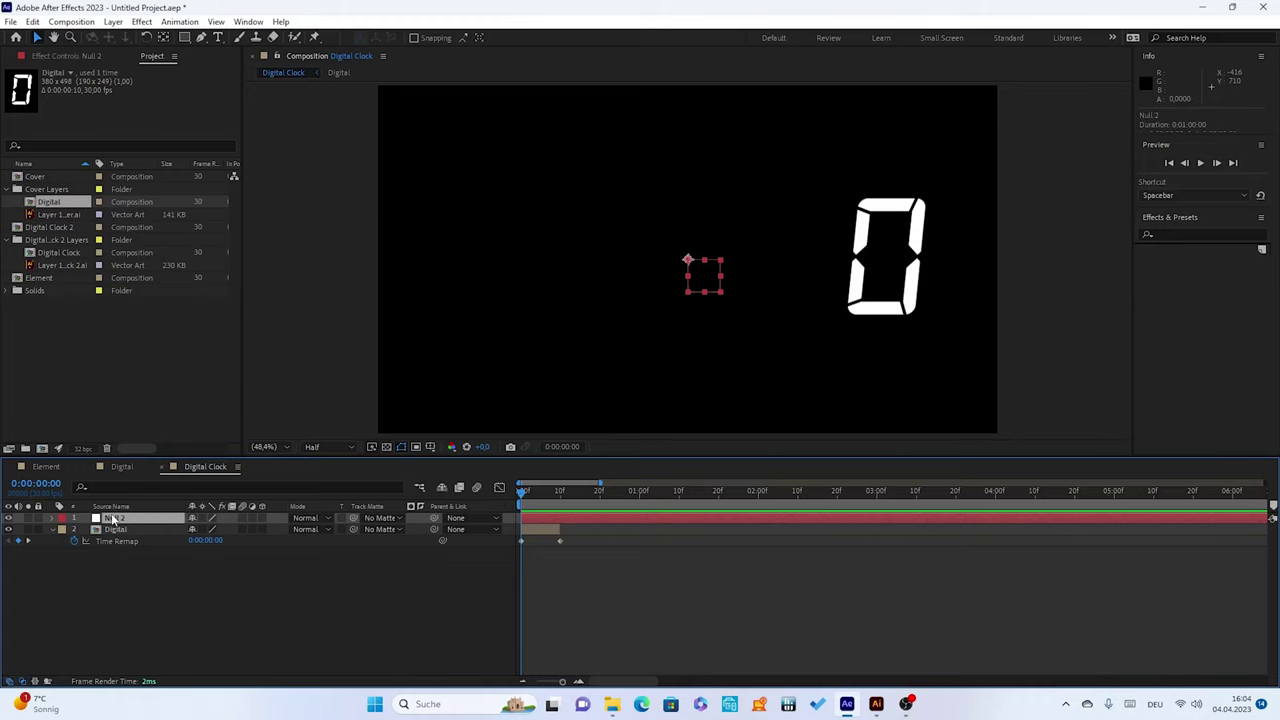
key(Return)
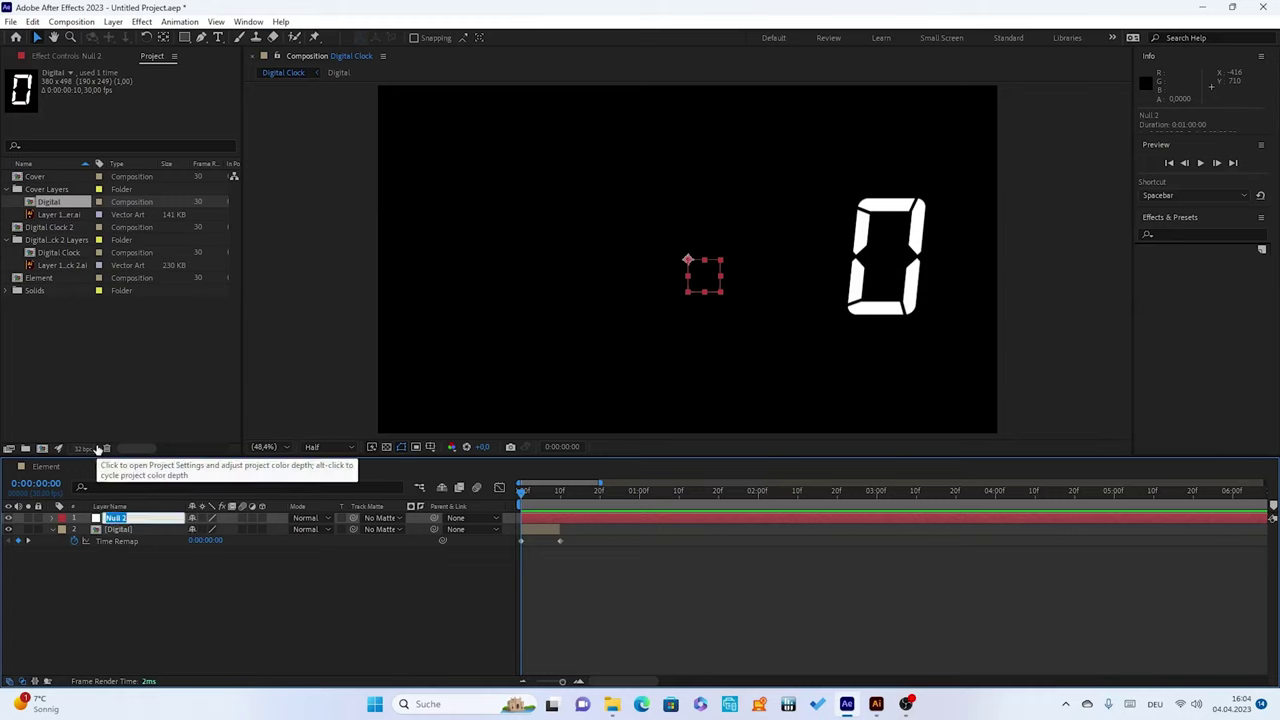
text(T)
text(ime C)
text(on)
text(trol)
key(Return)
click(126, 569)
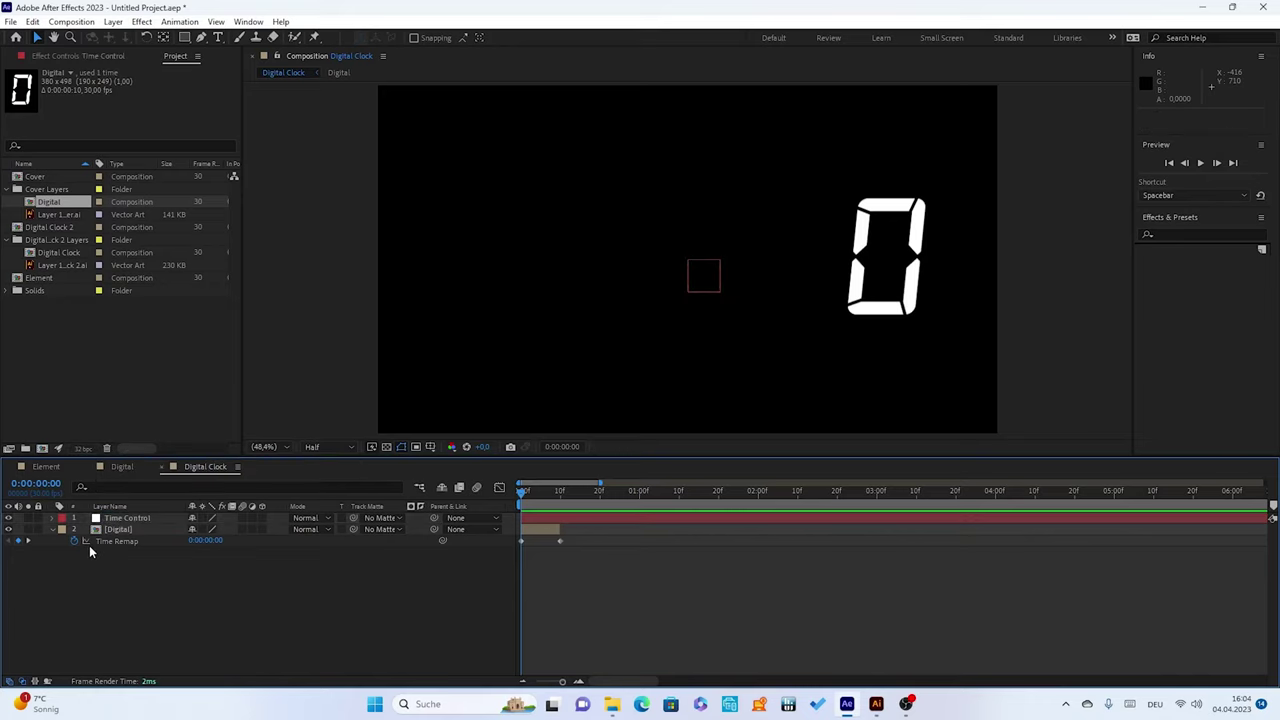
click(89, 545)
click(77, 549)
Add an expression to the Digital layer's Time Remap, then show Time Control's Effect Controls
click(77, 547)
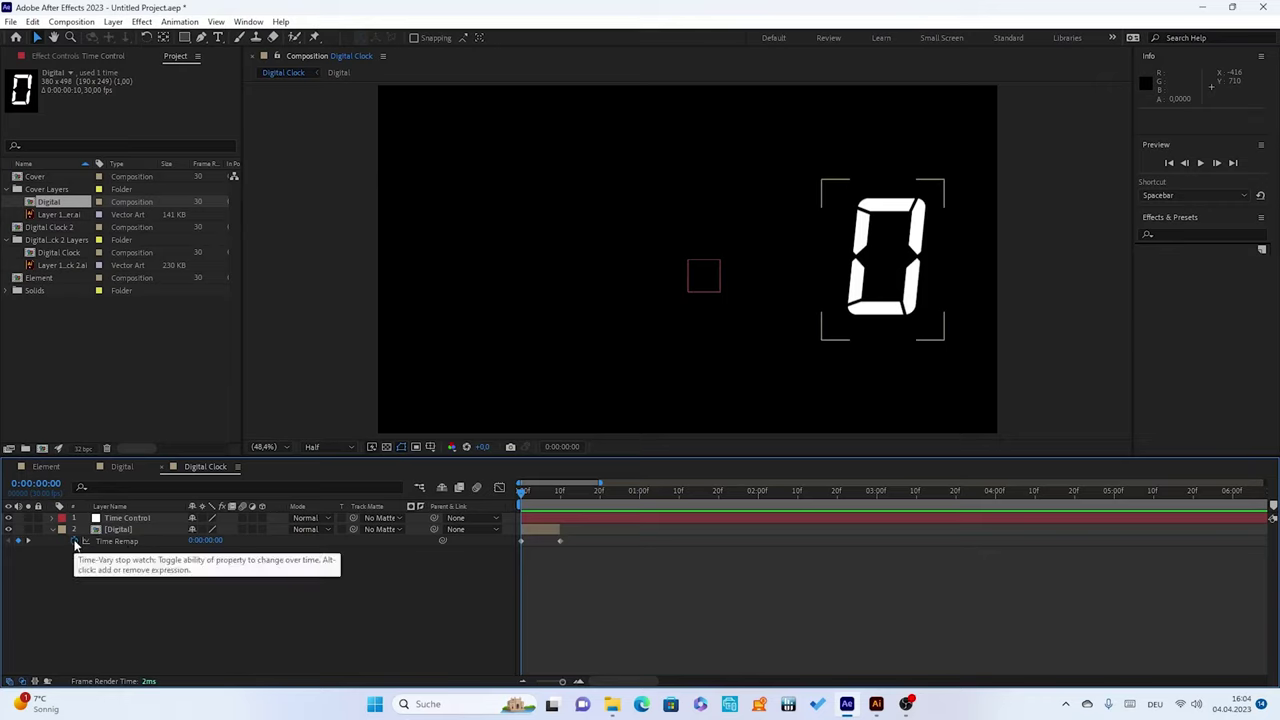
alt+click(75, 543)
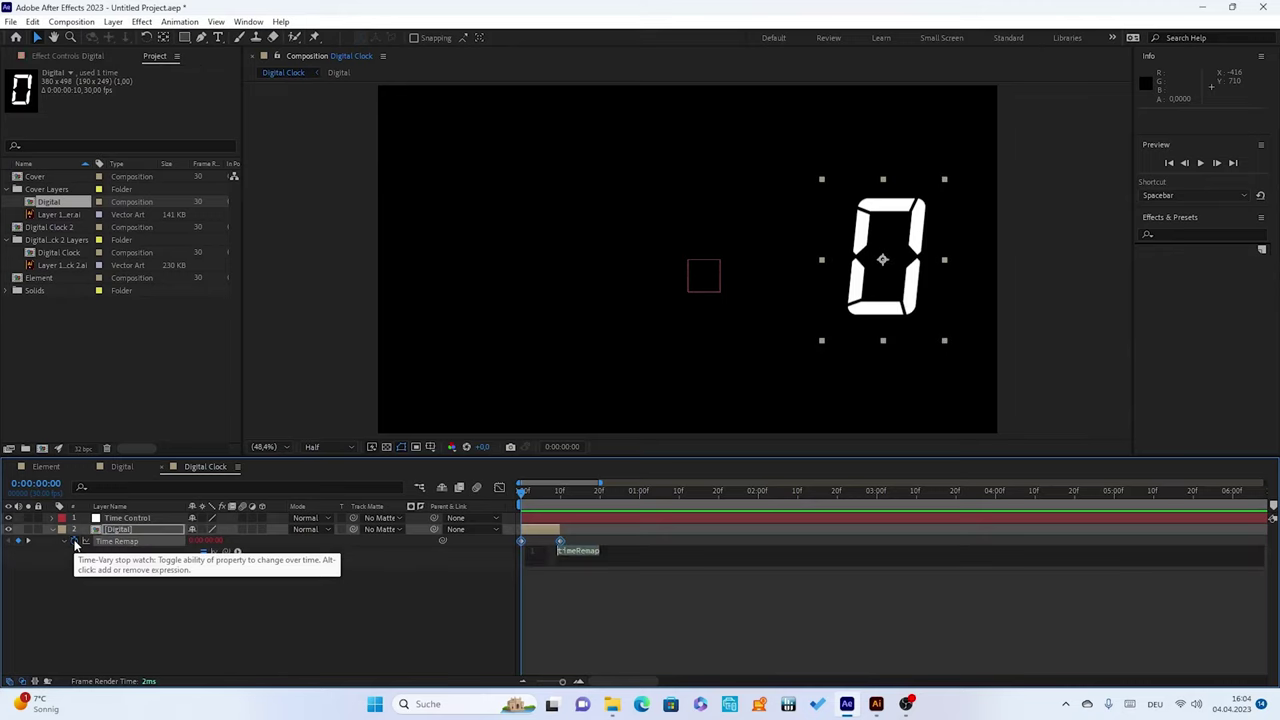
click(347, 566)
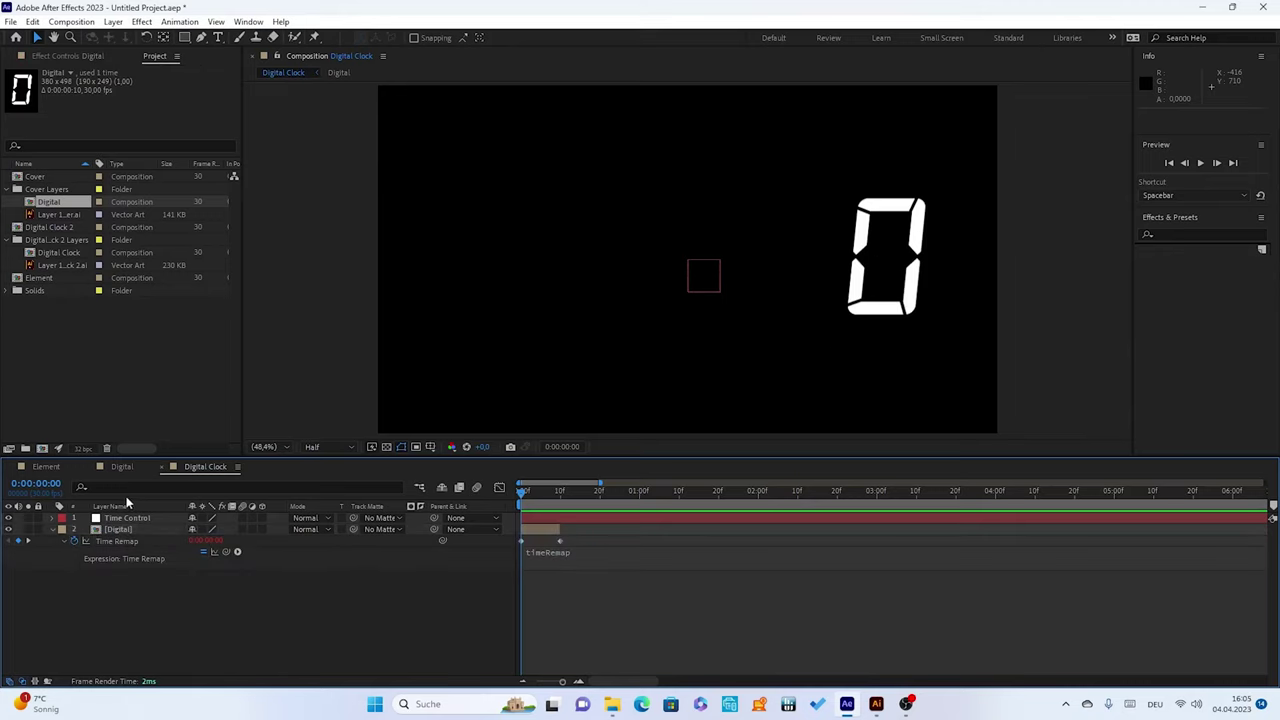
click(122, 518)
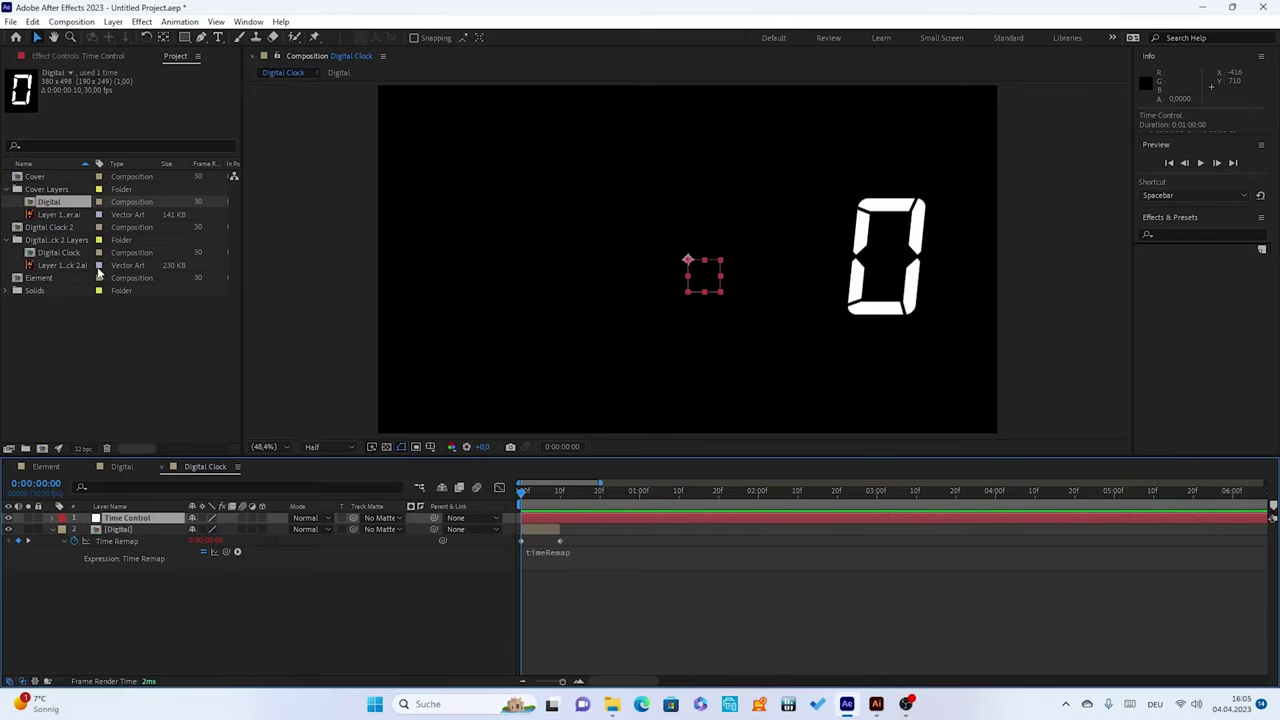
click(88, 57)
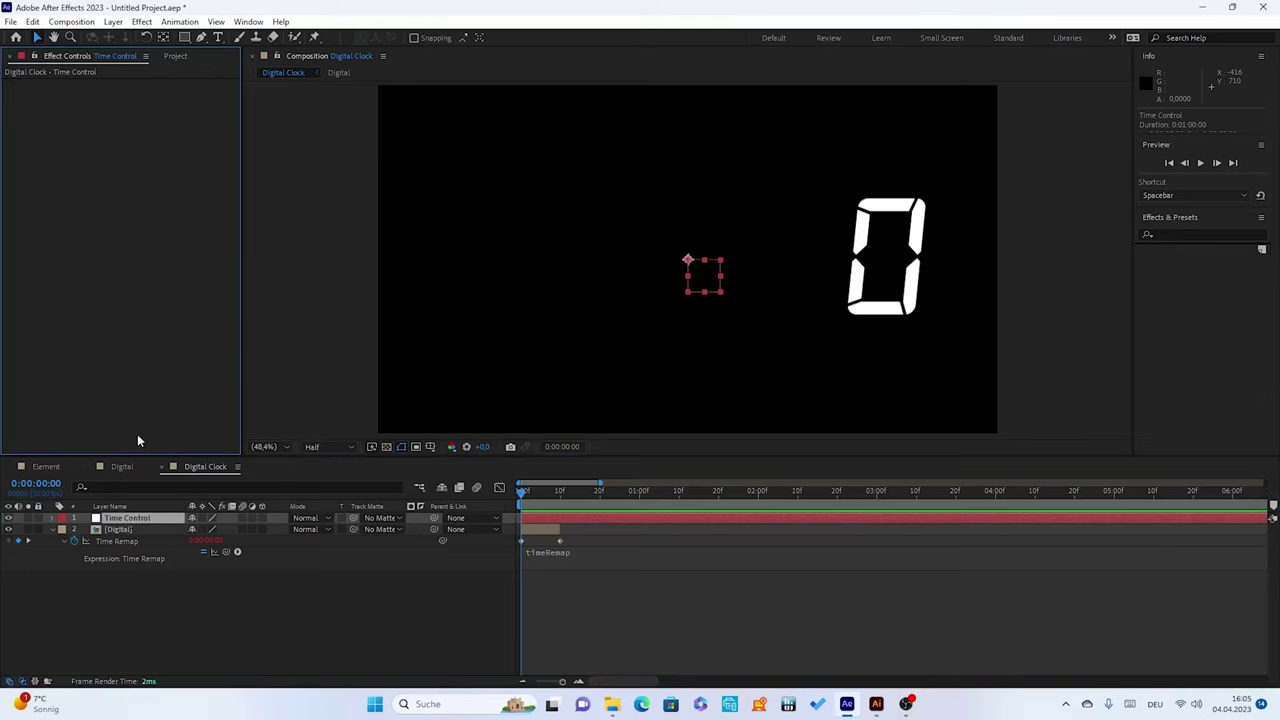
Apply Effect > Expression Controls > Slider Control to the Time Control null
click(142, 22)
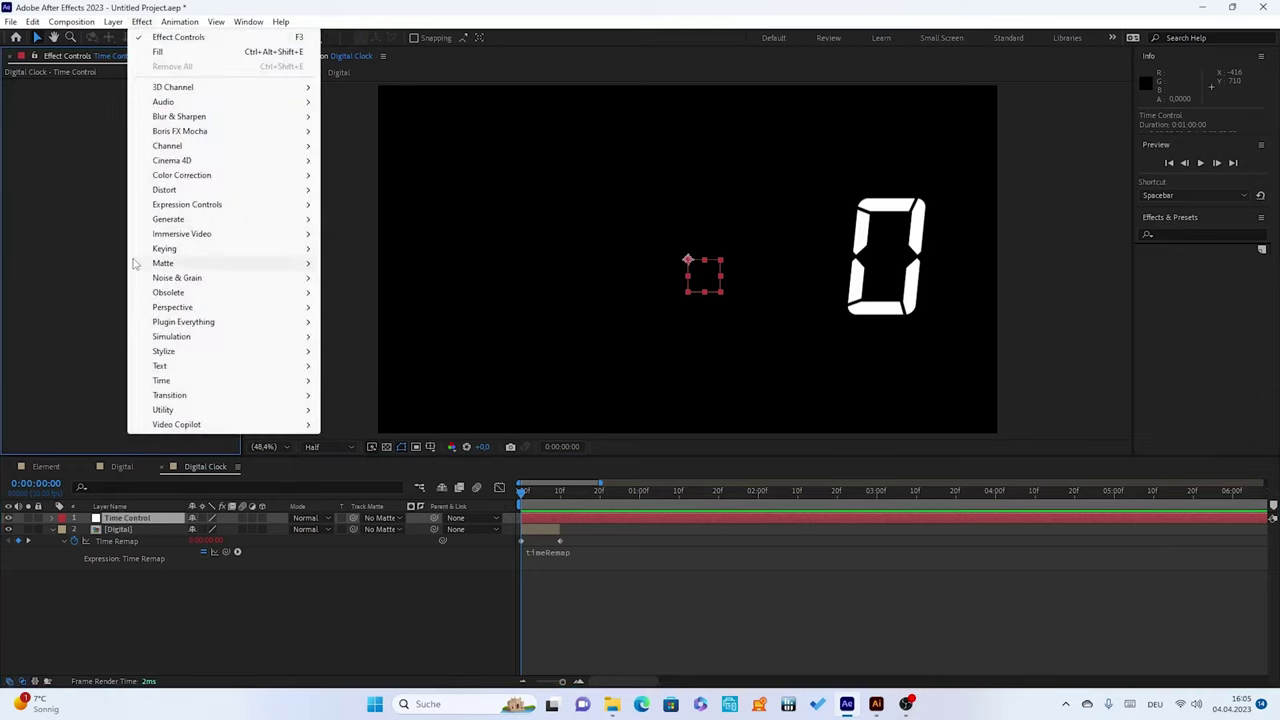
mouse_move(162, 189)
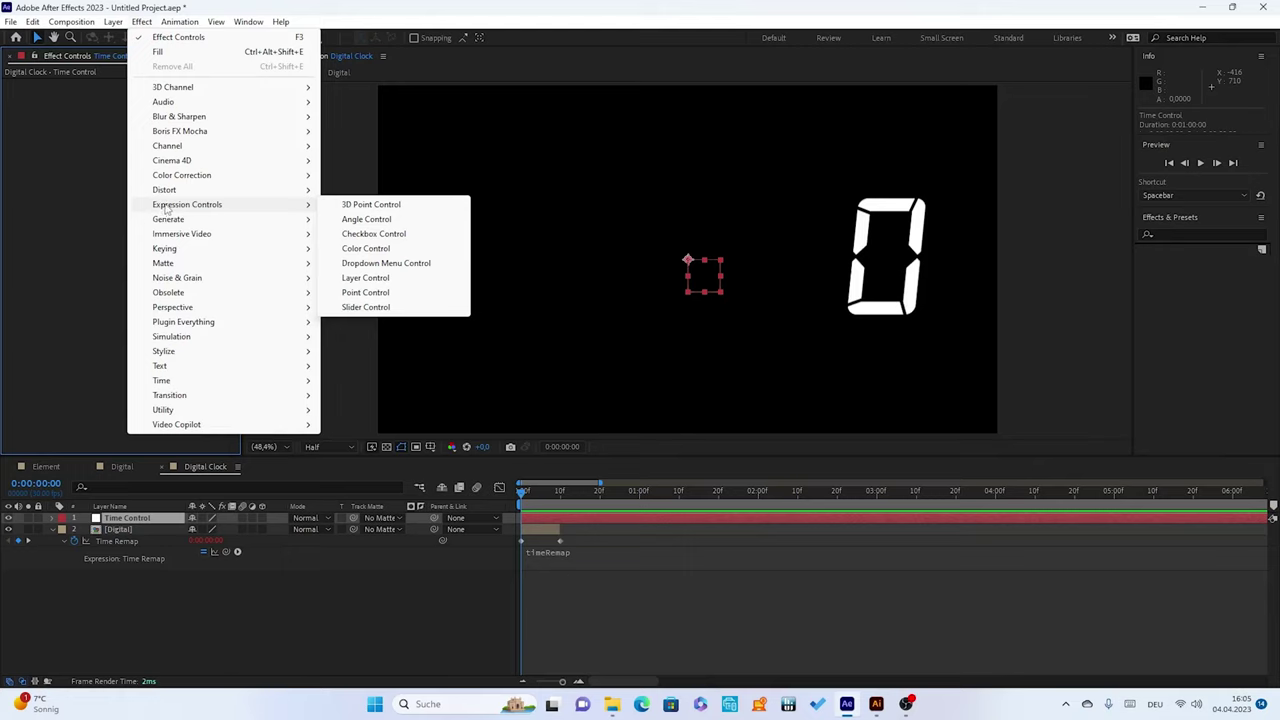
click(366, 307)
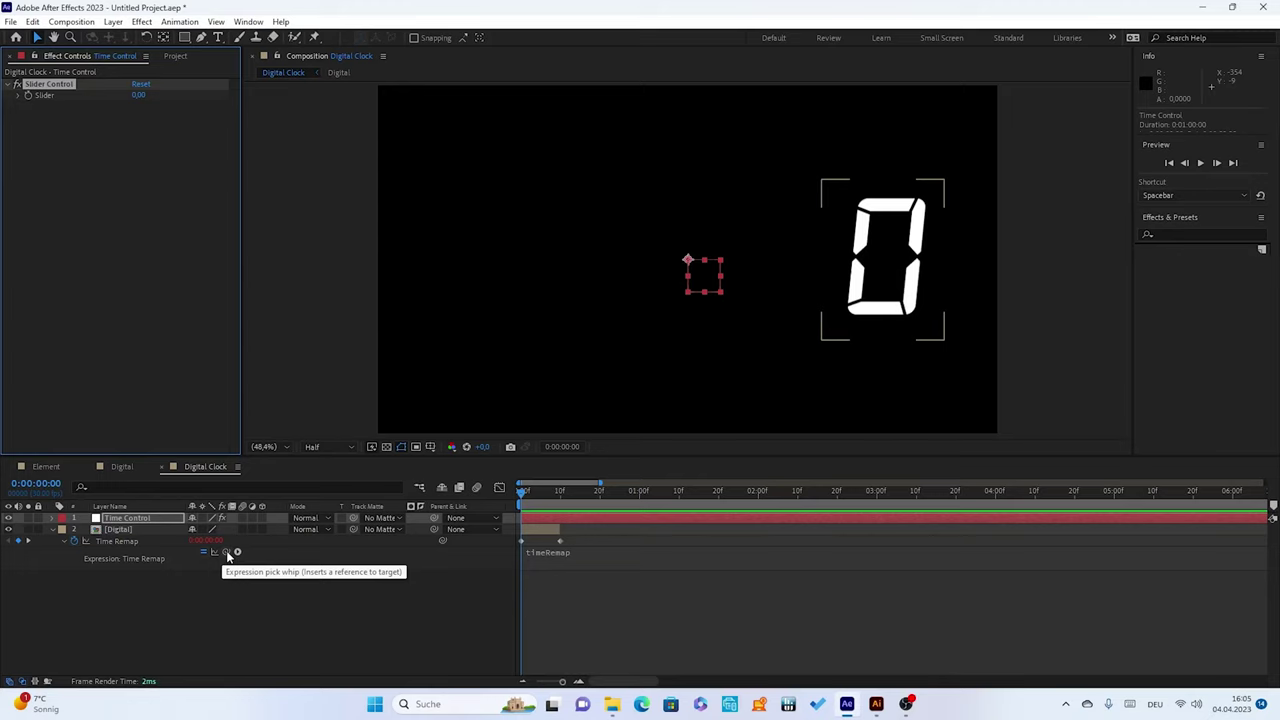
Pick-whip Time Remap to the Slider and complete the expression with %10*thisComp.frameDuration
drag(228, 556, 30, 96)
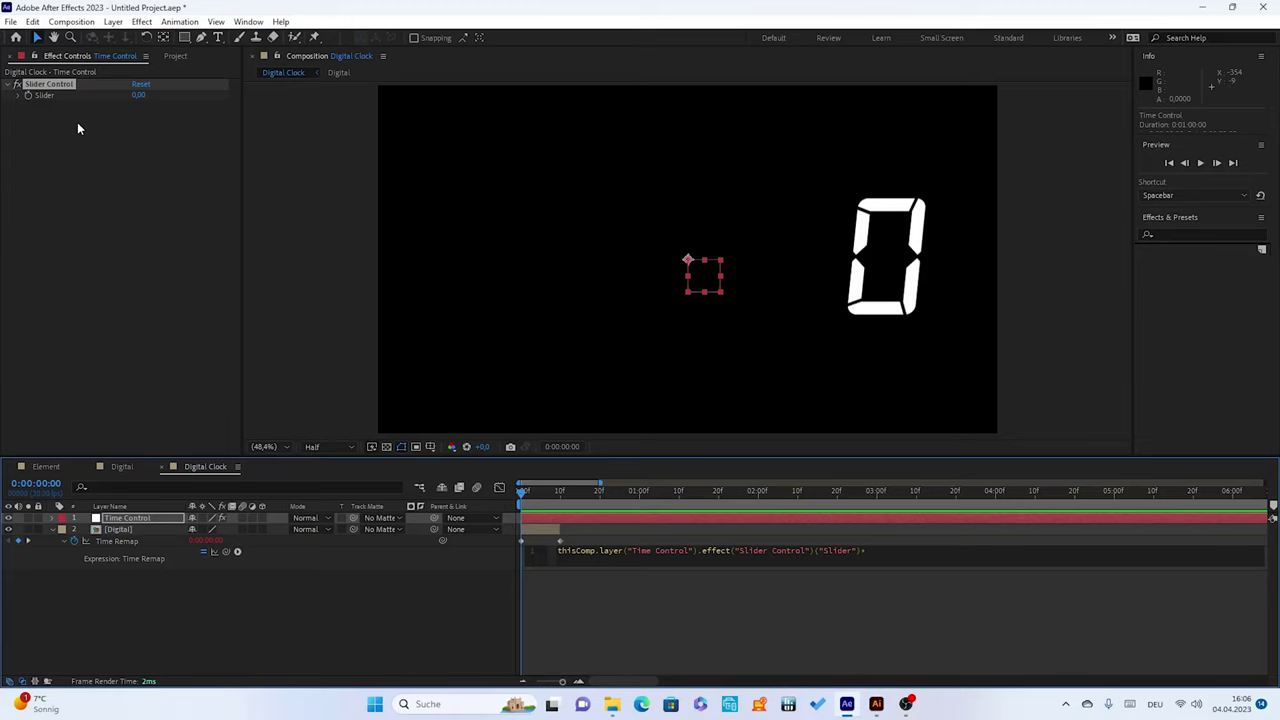
text(t)
text(i)
key(BackSpace)
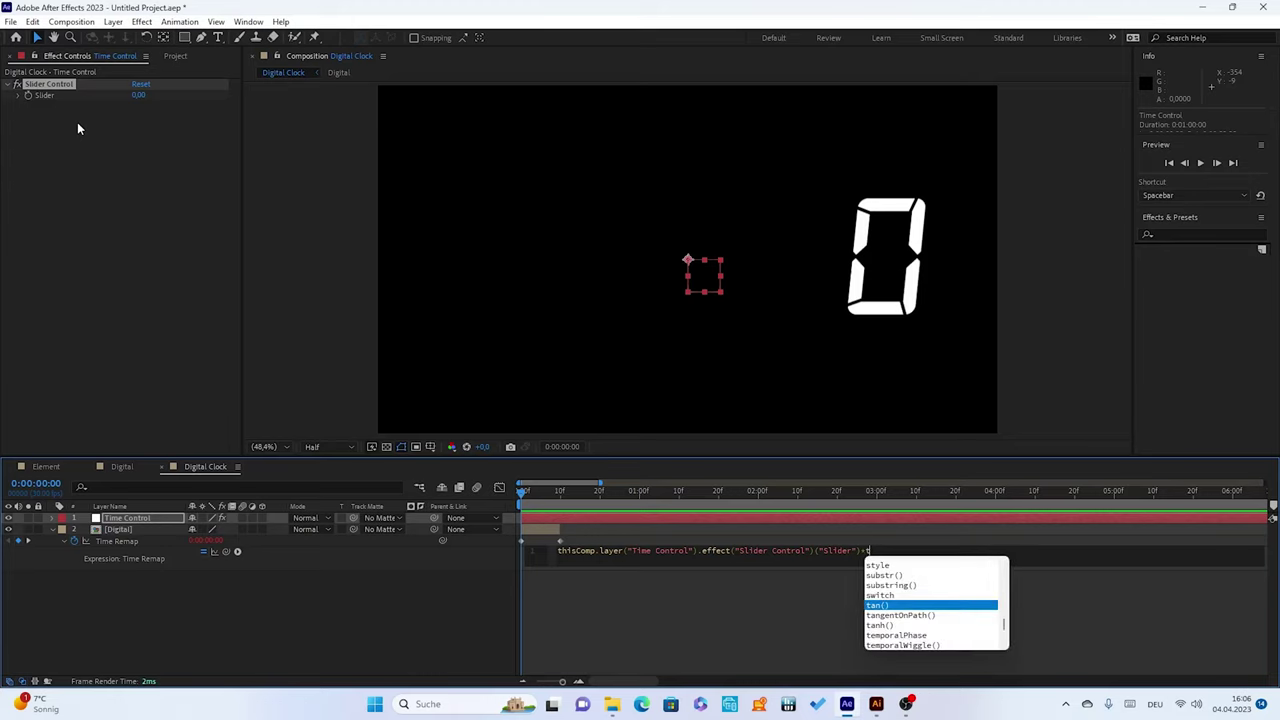
text(hi)
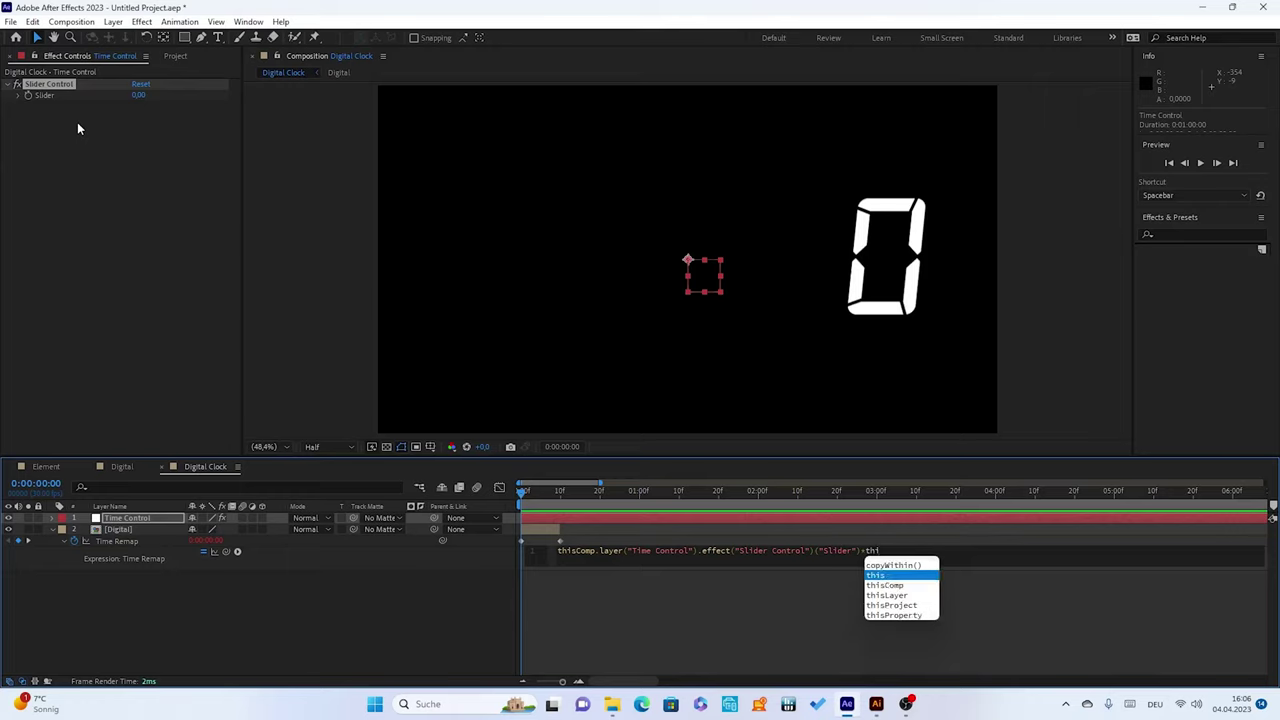
text(s)
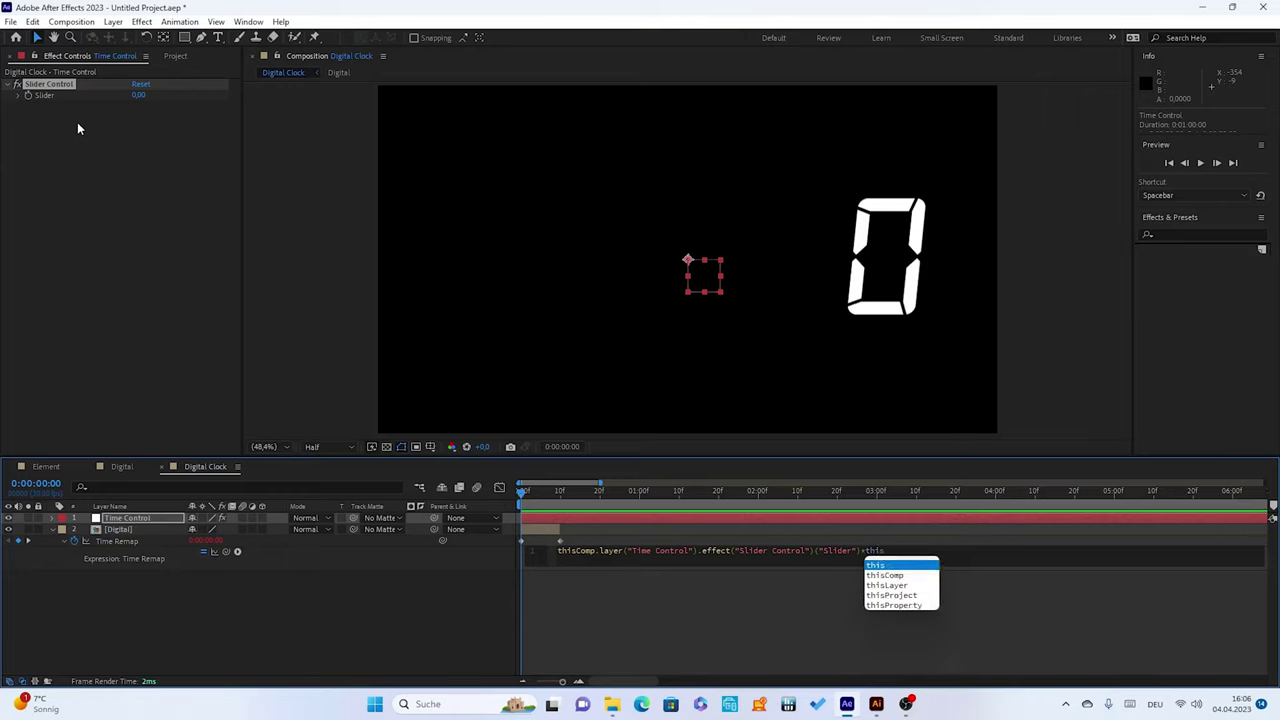
click(886, 576)
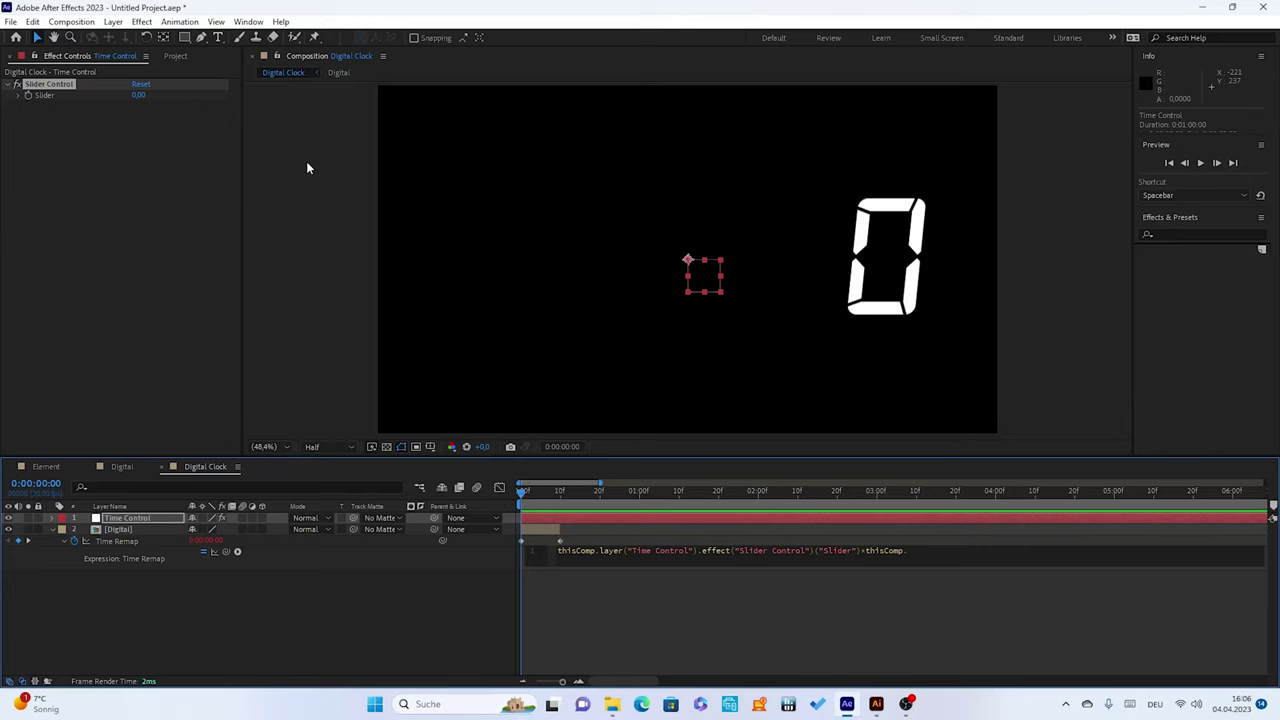
text(fr)
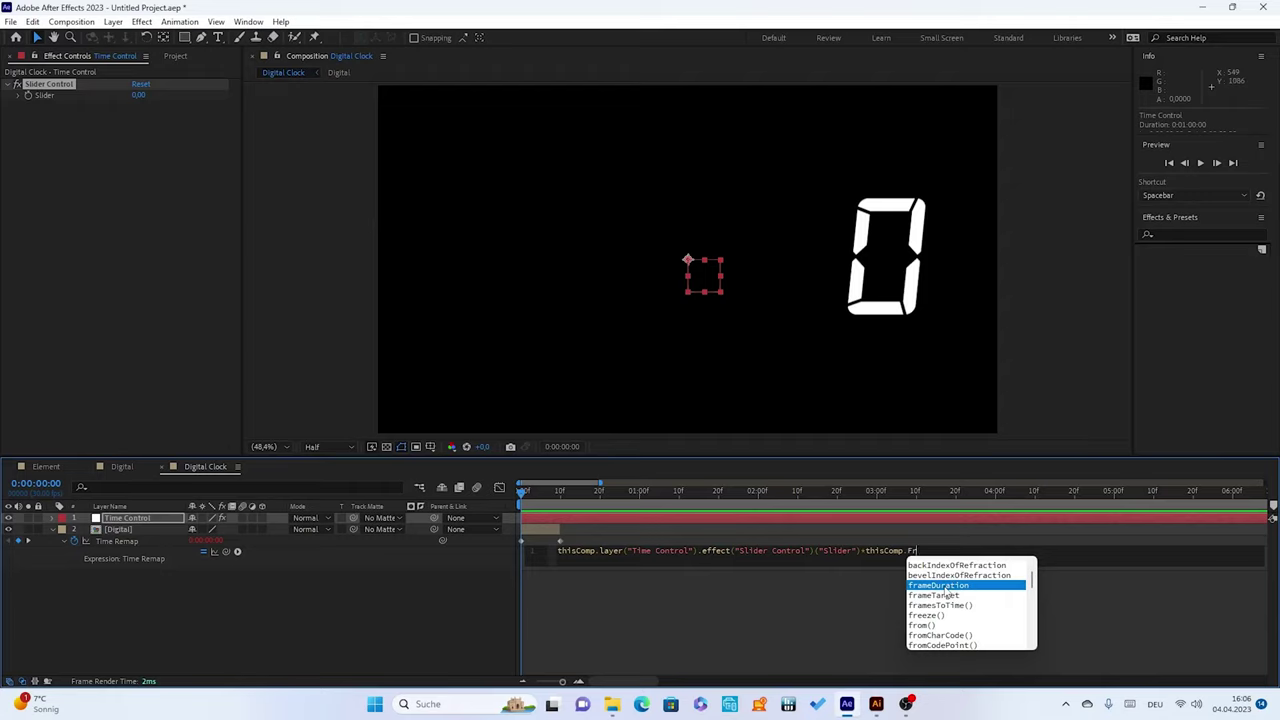
click(942, 585)
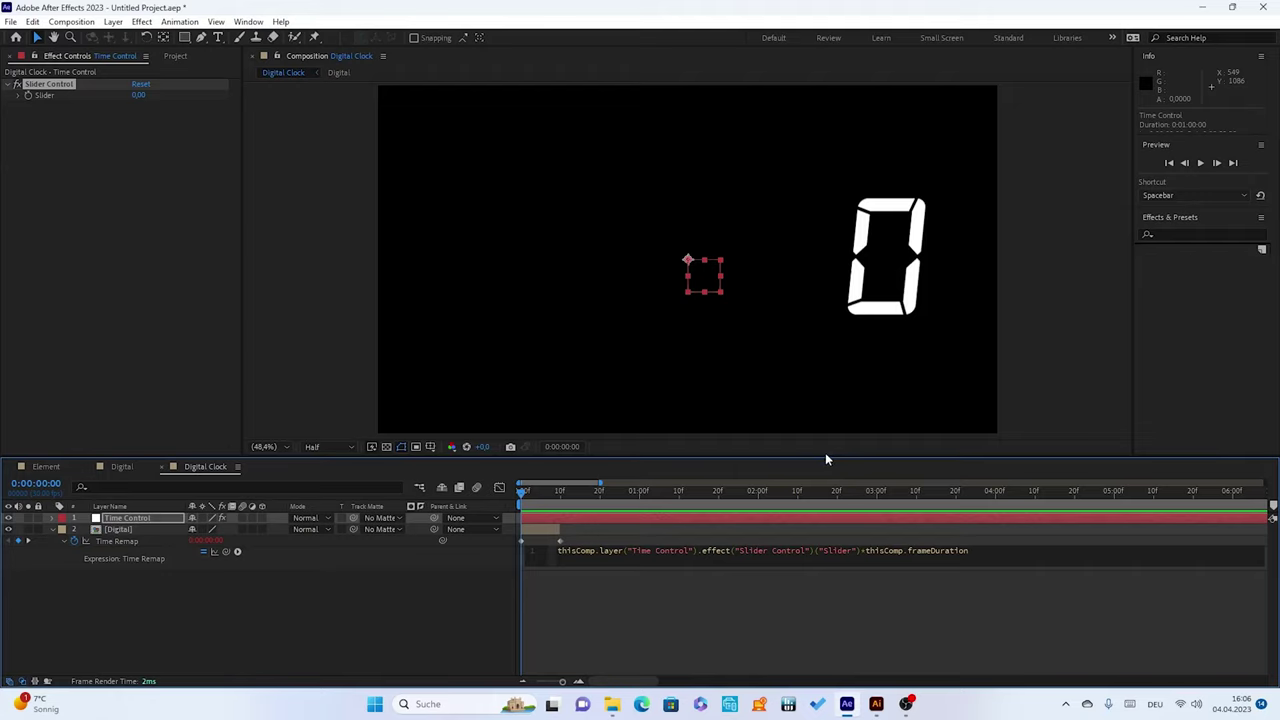
click(861, 551)
text()%)
text(10)
click(468, 529)
click(475, 551)
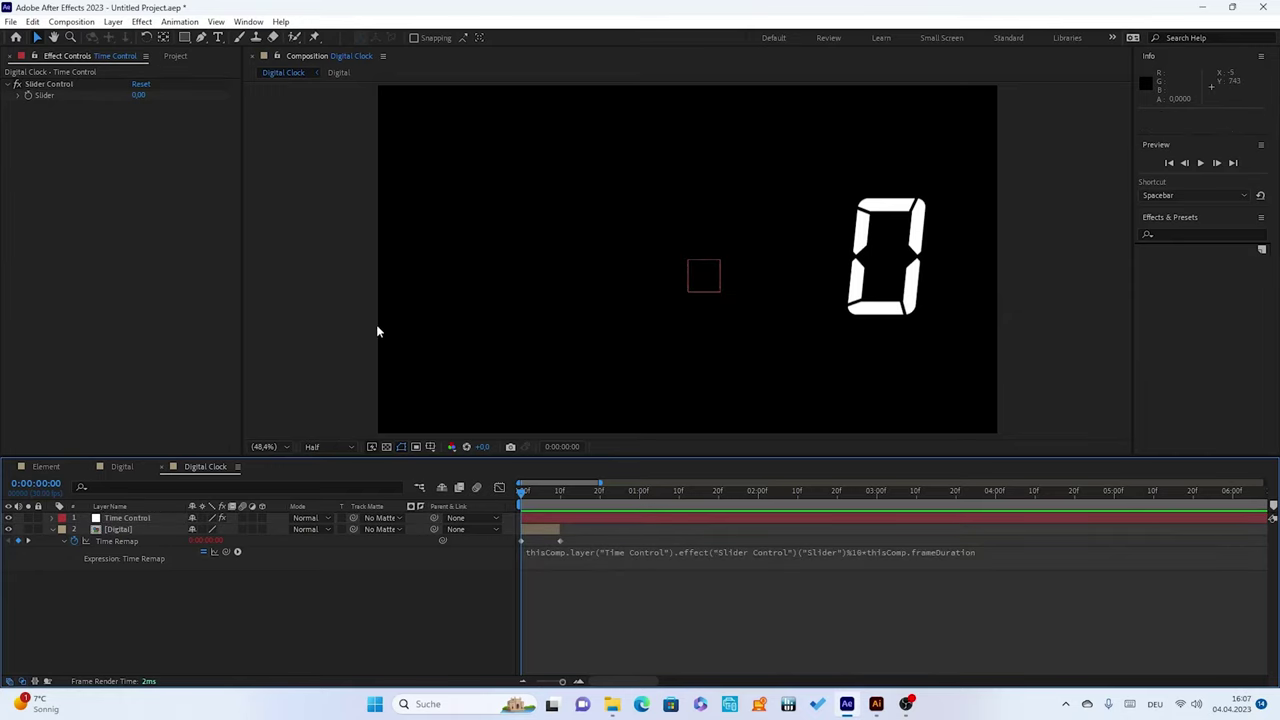
Stretch the Digital layer's out-point to the 60-second end of the composition
click(716, 552)
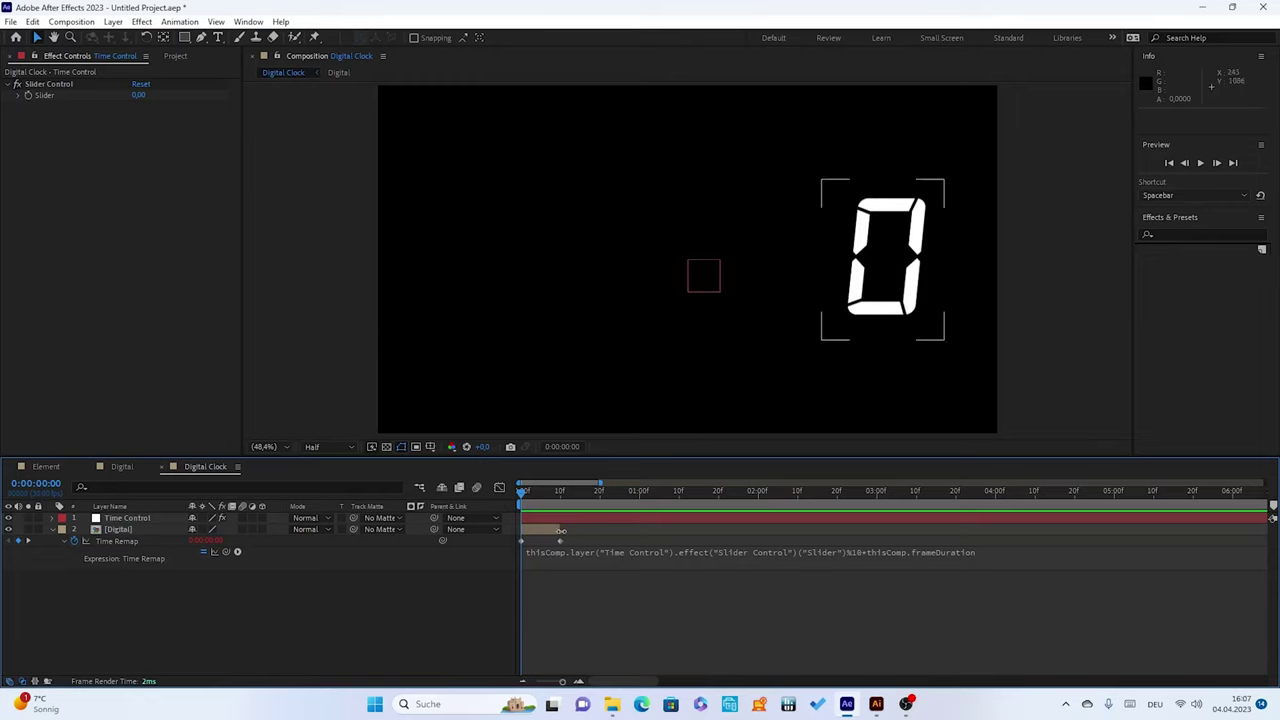
drag(561, 531, 1010, 550)
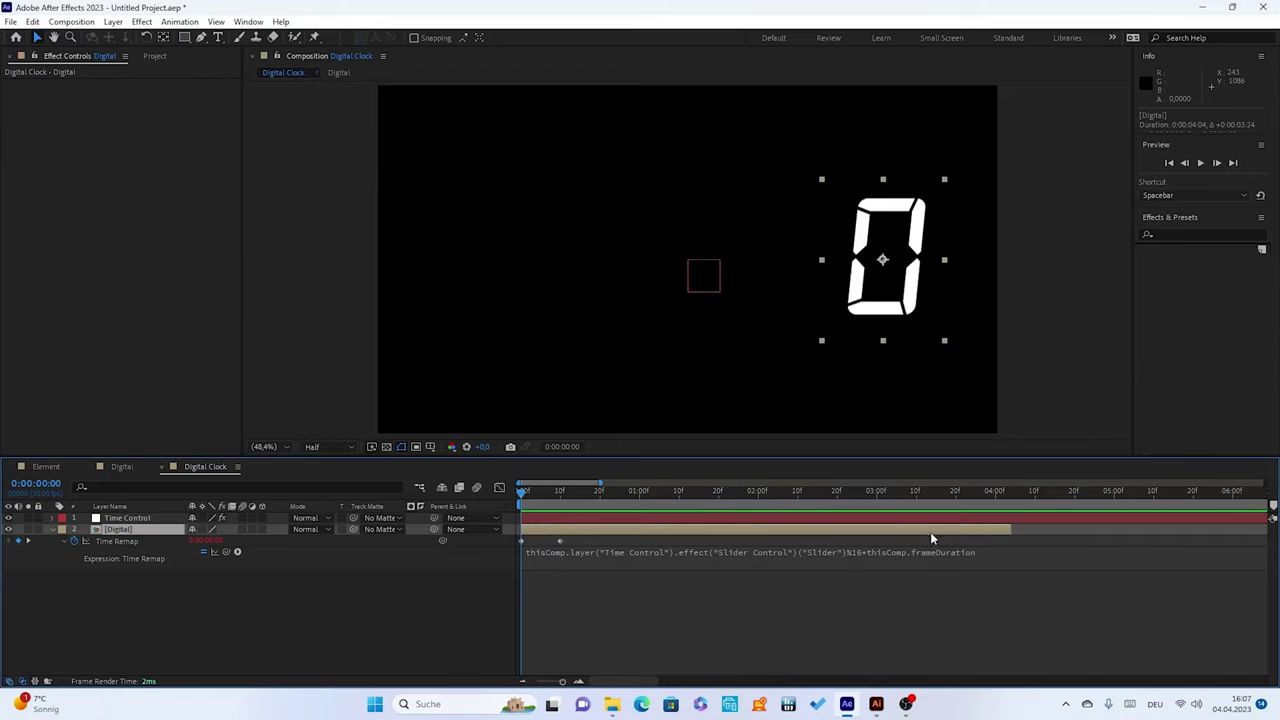
drag(1010, 532, 1251, 561)
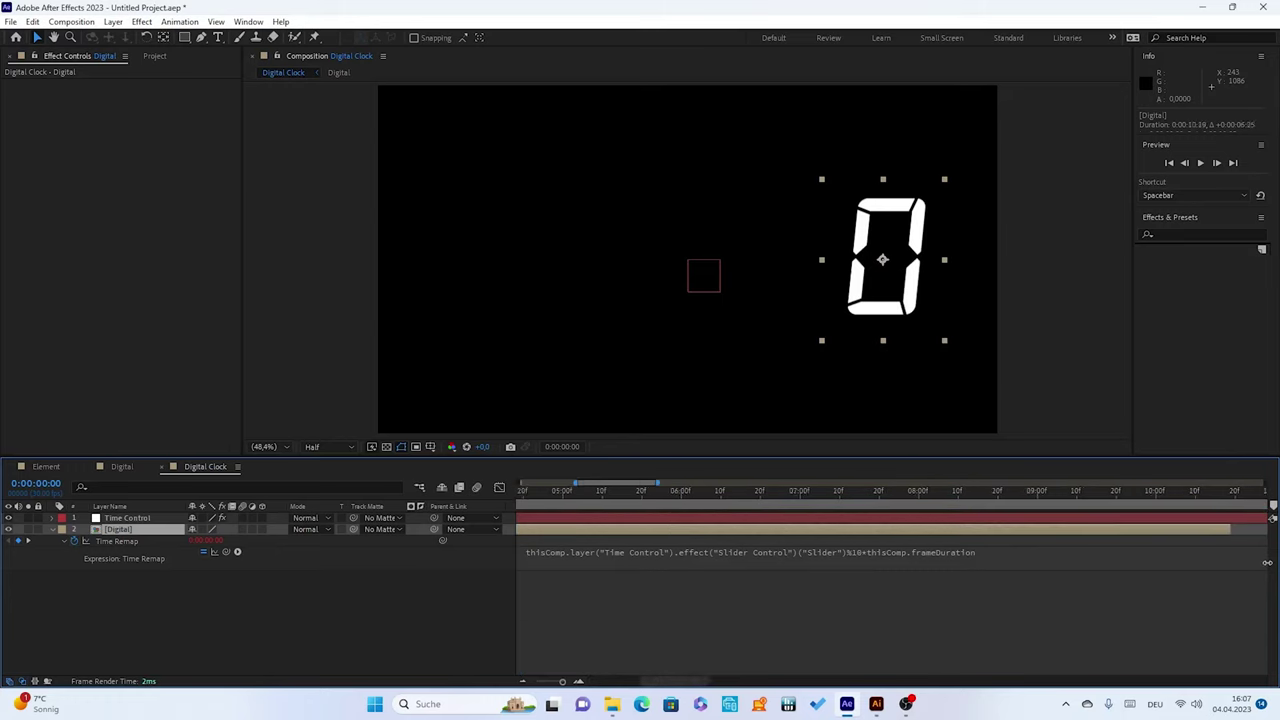
drag(1251, 561, 1232, 530)
drag(783, 683, 536, 685)
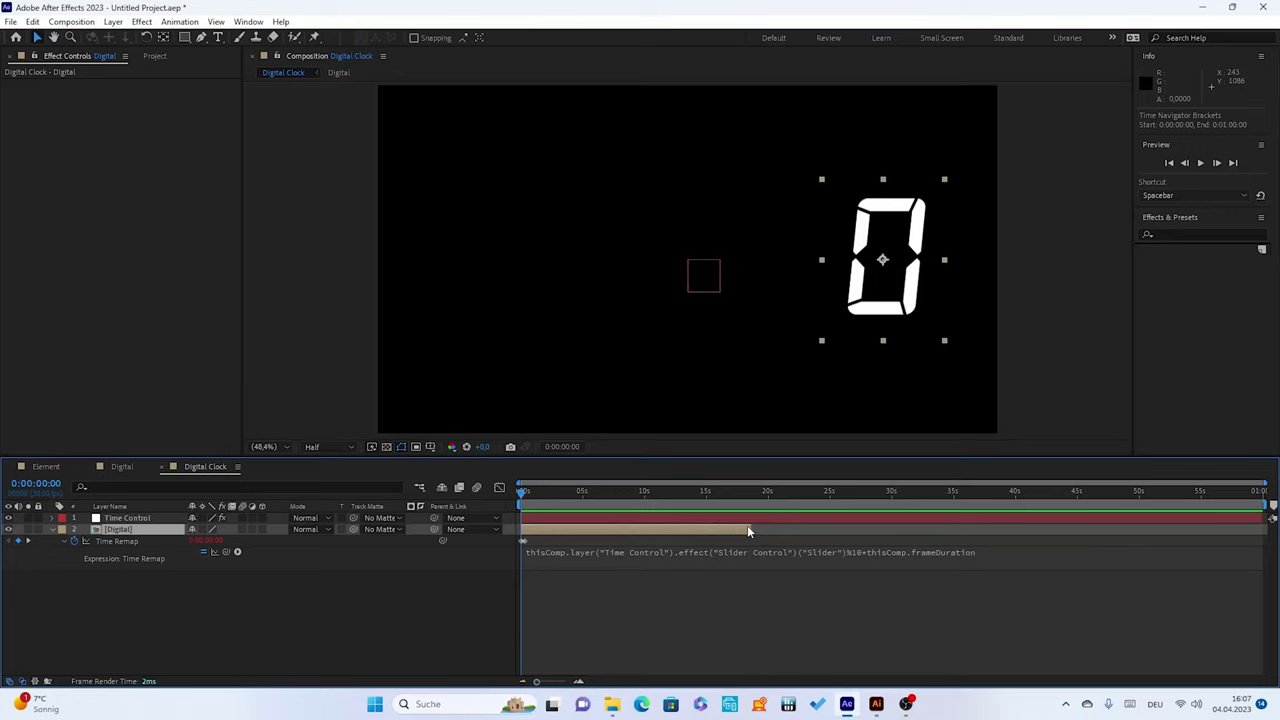
drag(747, 526, 1262, 541)
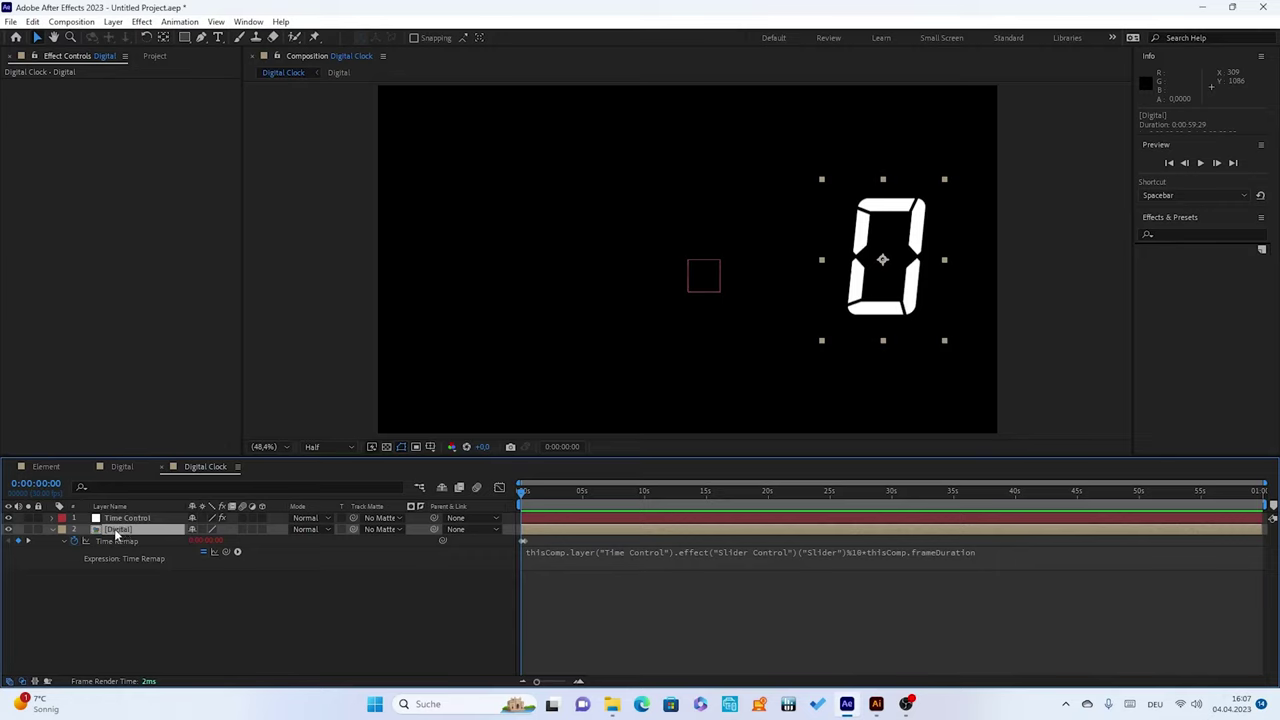
Rename the Digital layer to Minute and duplicate it as Minute 2
key(Return)
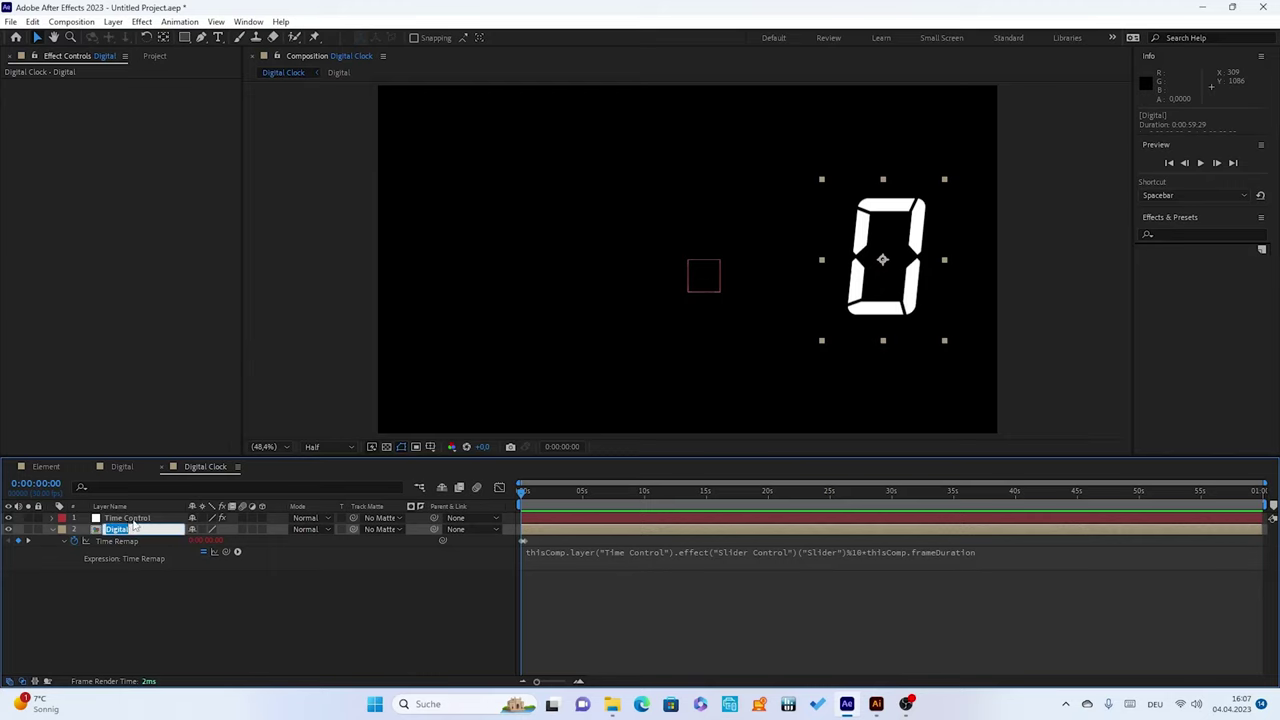
text(M)
text(in)
text(ute)
key(Return)
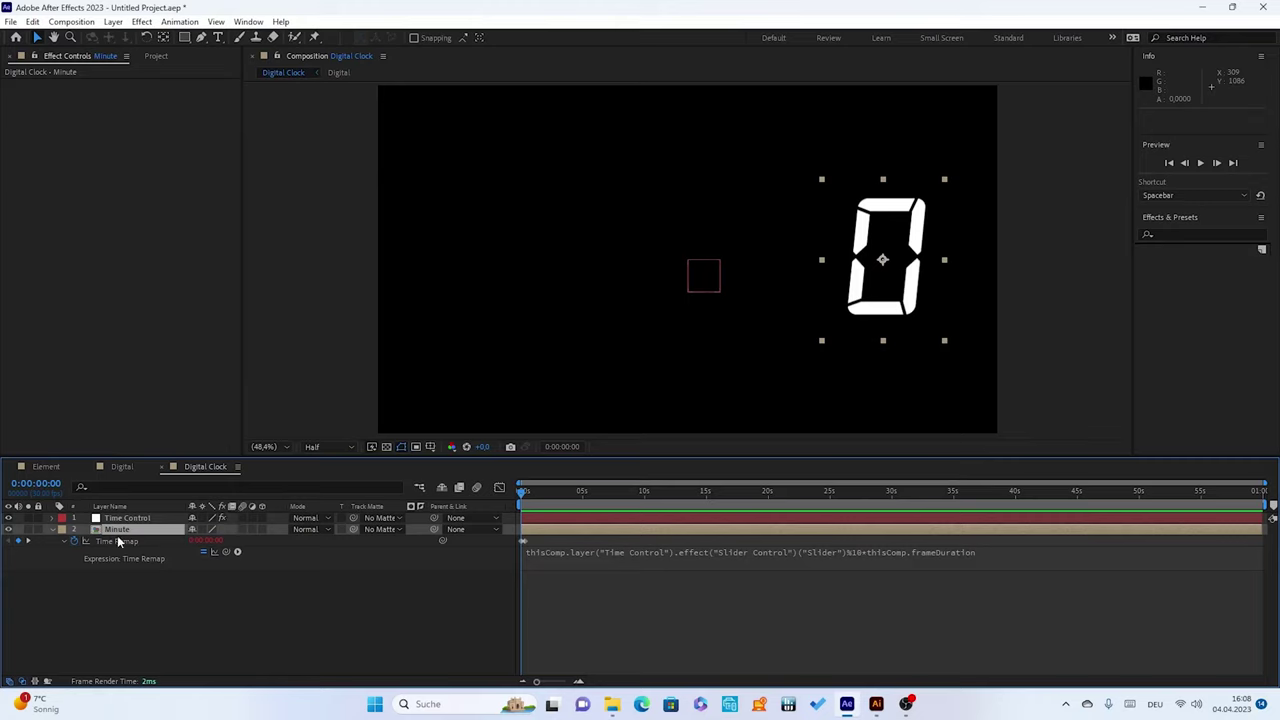
click(115, 533)
key(ctrl+d)
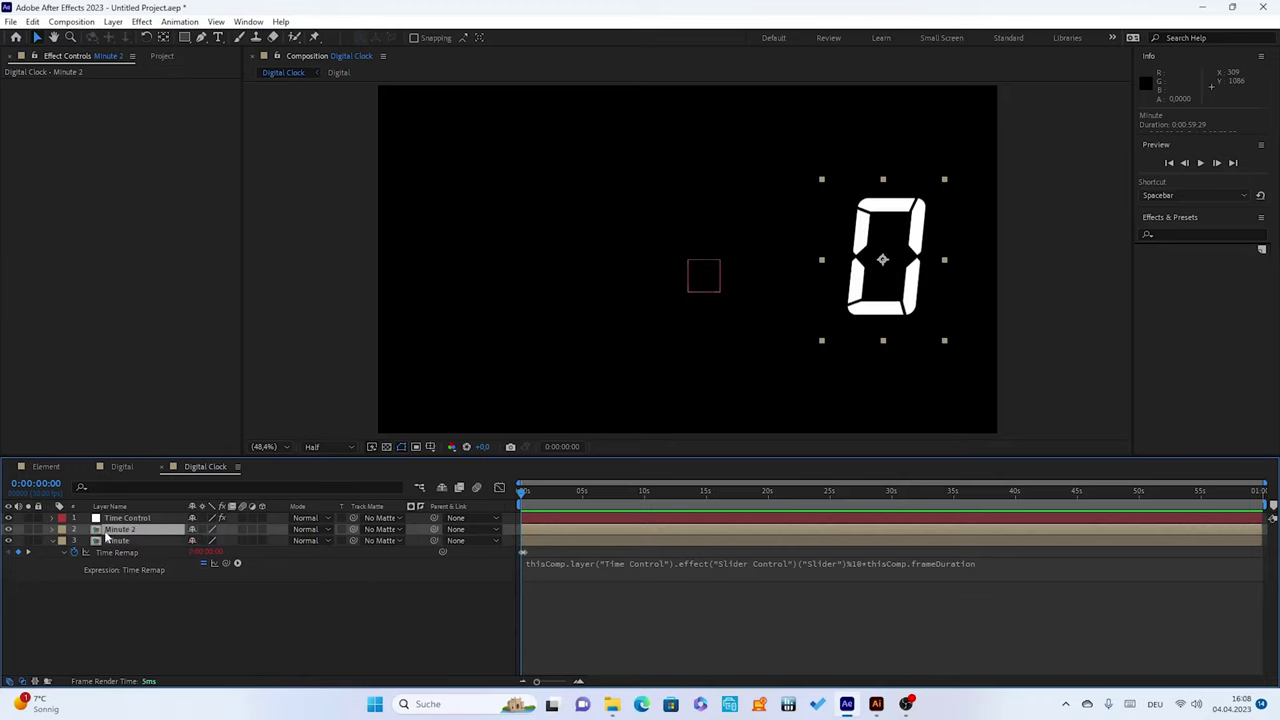
Change Minute 2's Time Remap expression from %10 to /10%6 so it shows the tens digit
click(52, 541)
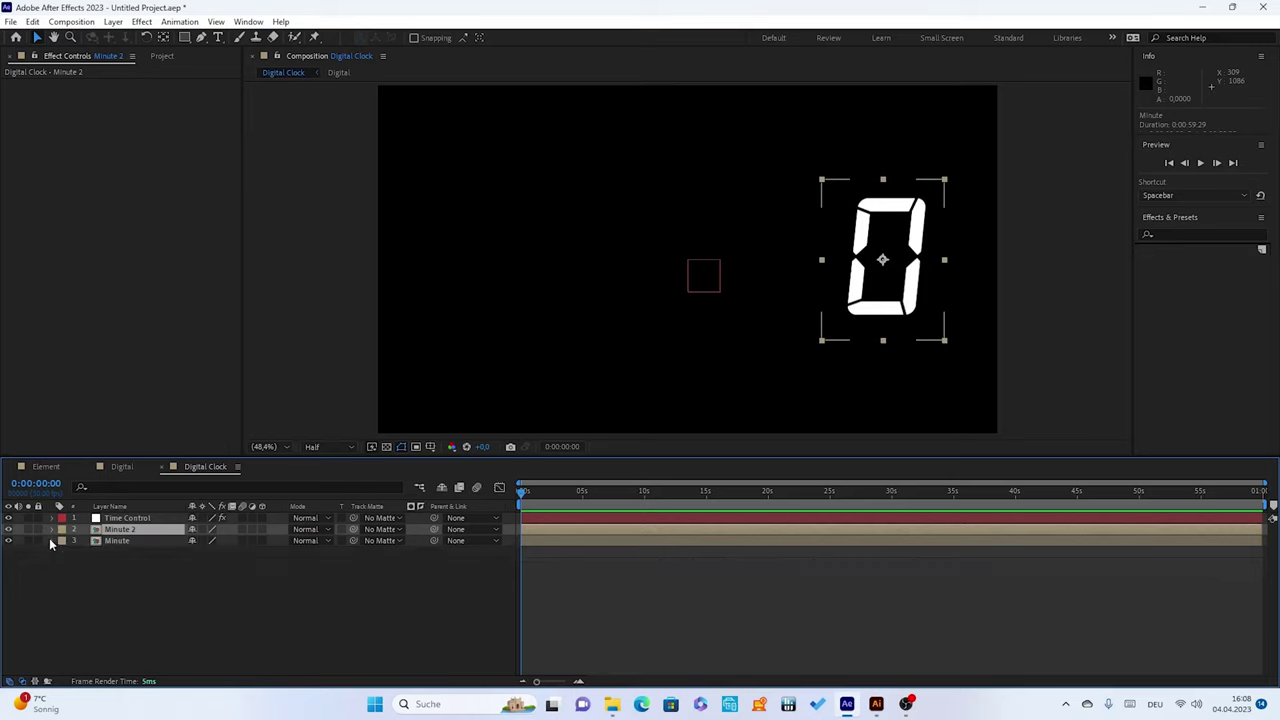
click(52, 529)
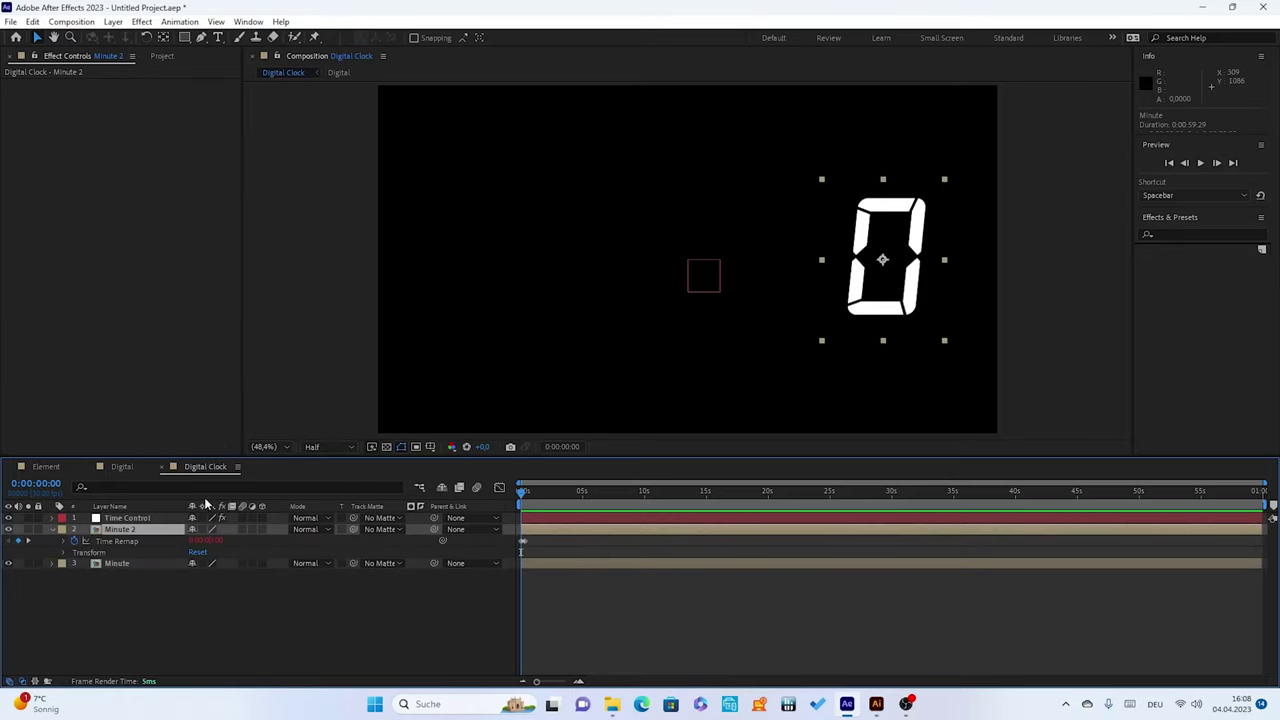
click(63, 542)
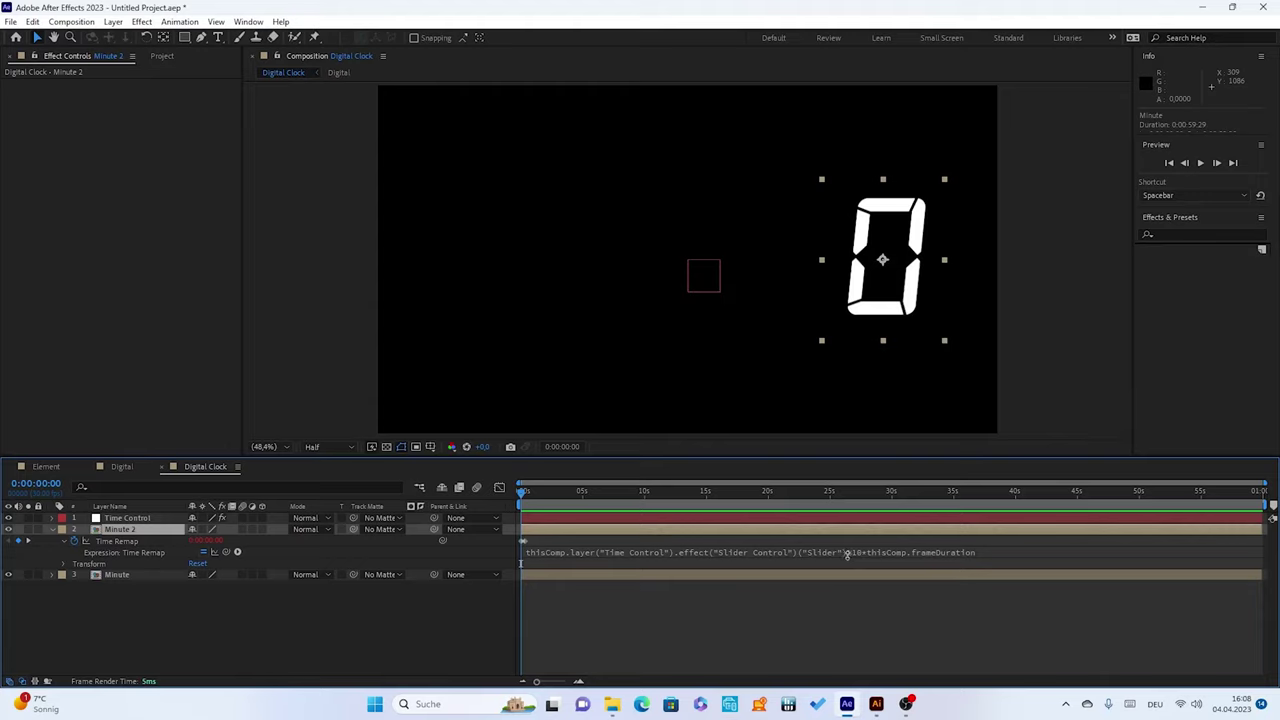
click(859, 552)
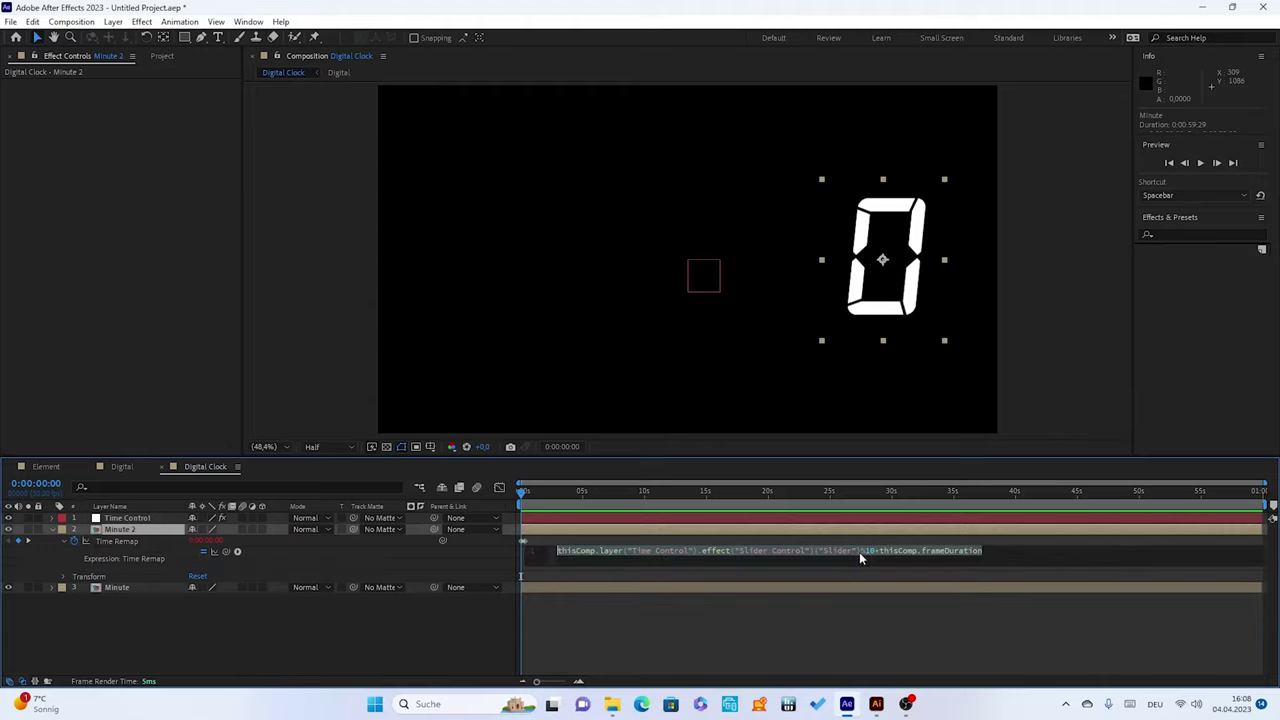
click(872, 551)
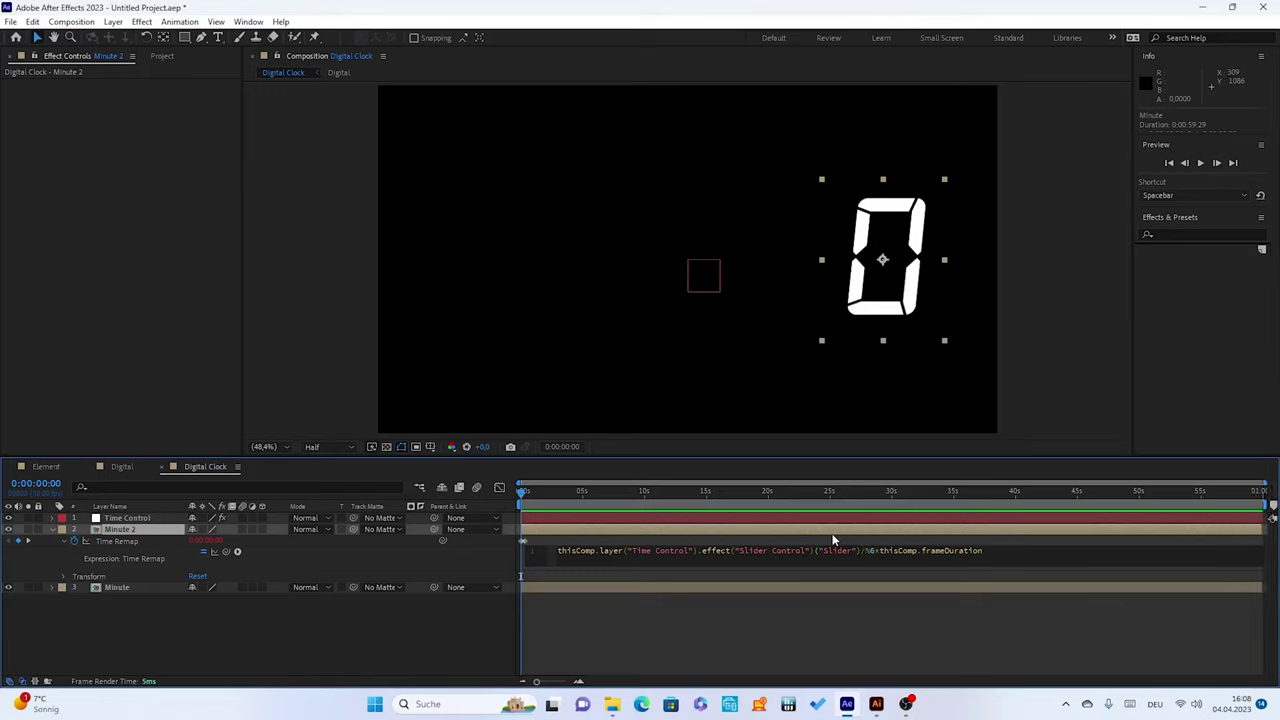
text(10)
click(455, 560)
click(100, 530)
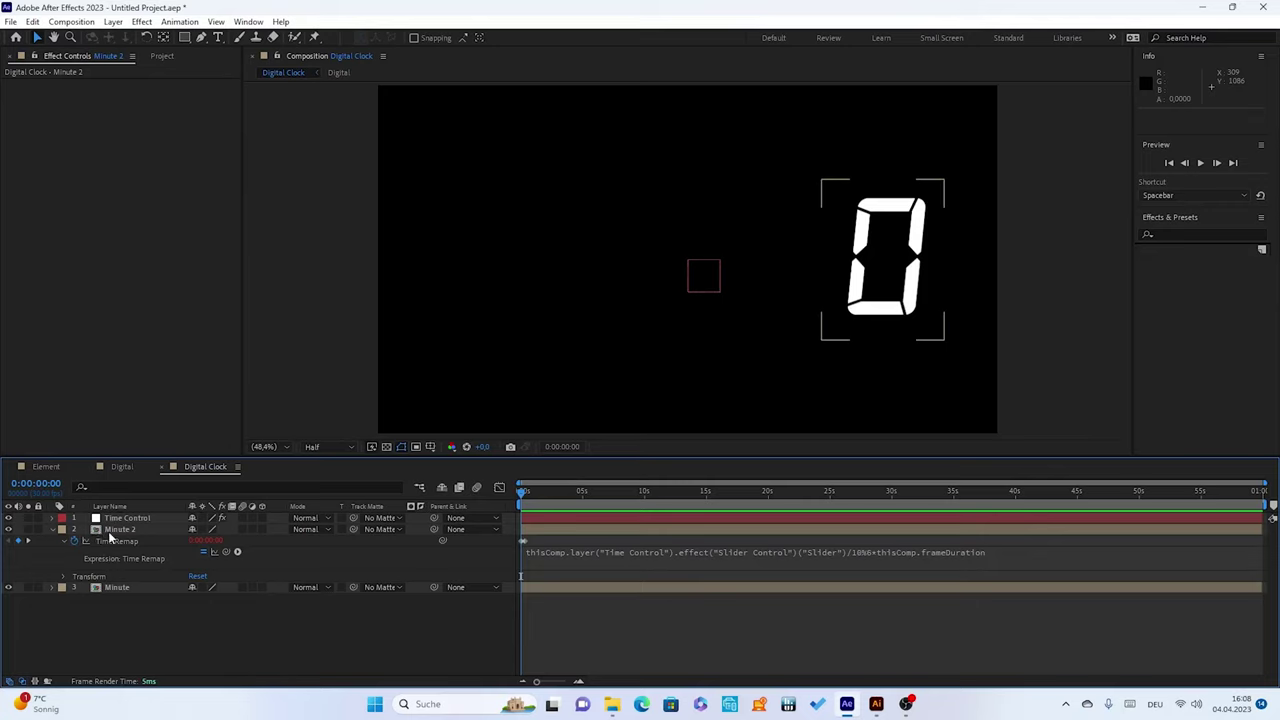
click(101, 531)
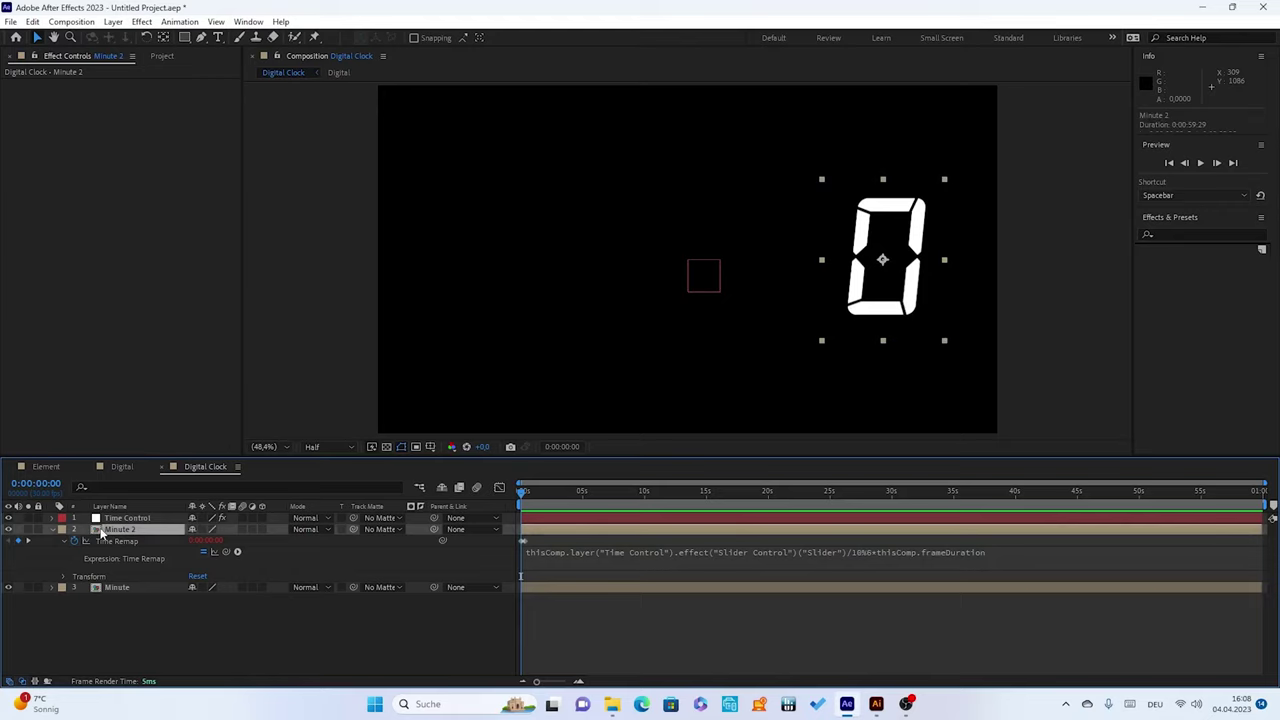
Slide Minute 2's Position X left to about 1301 so the two zeros sit side by side
key(p)
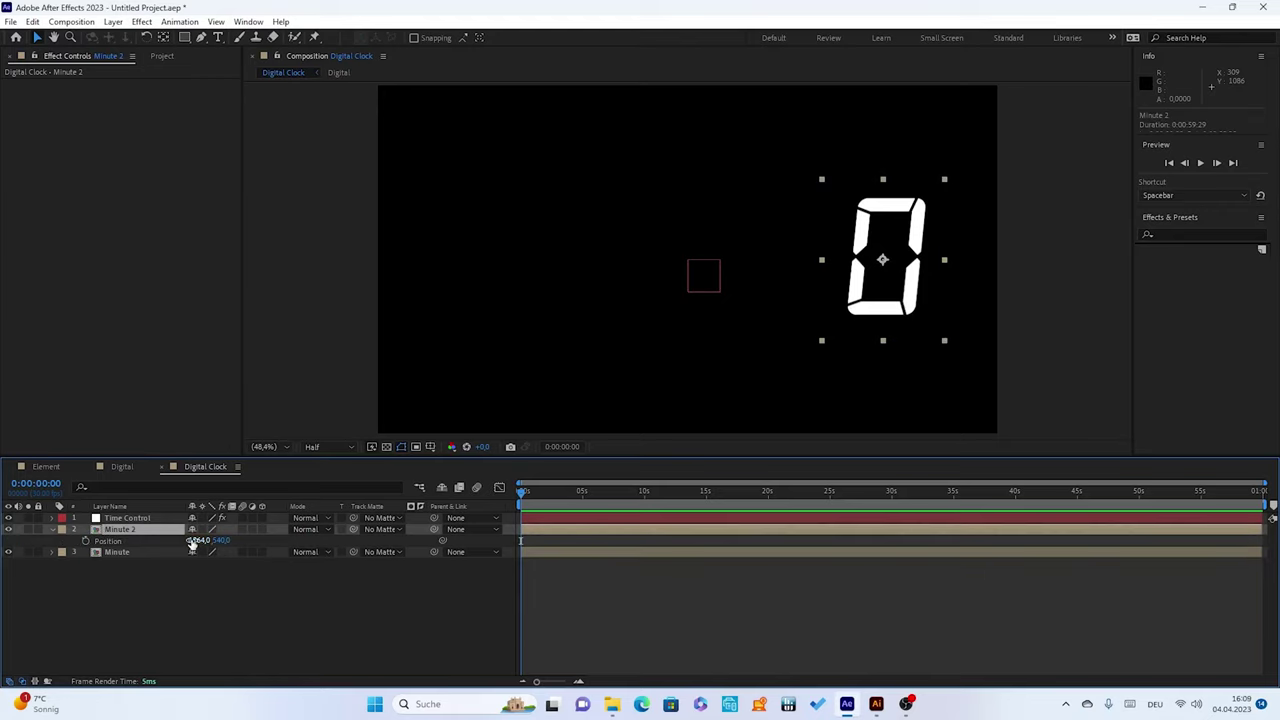
drag(195, 540, 27, 538)
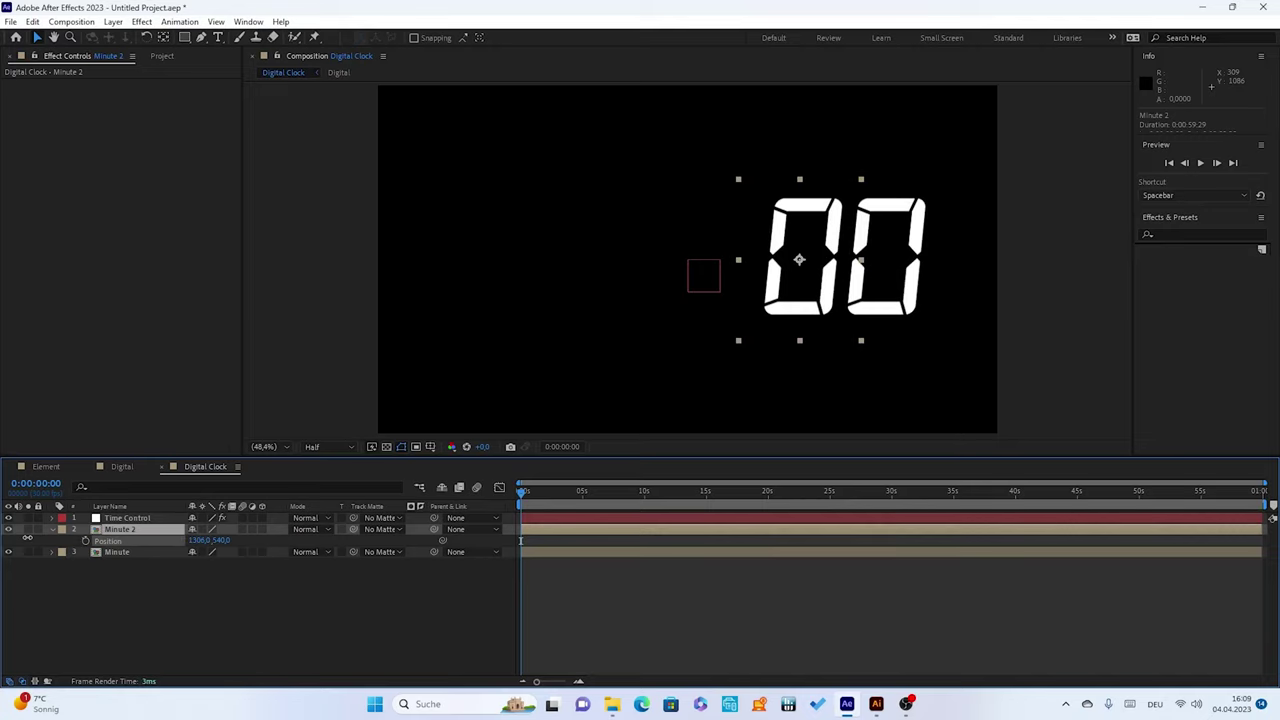
Enter 10 in the Time Control Slider so the Minute digits read 10
click(113, 519)
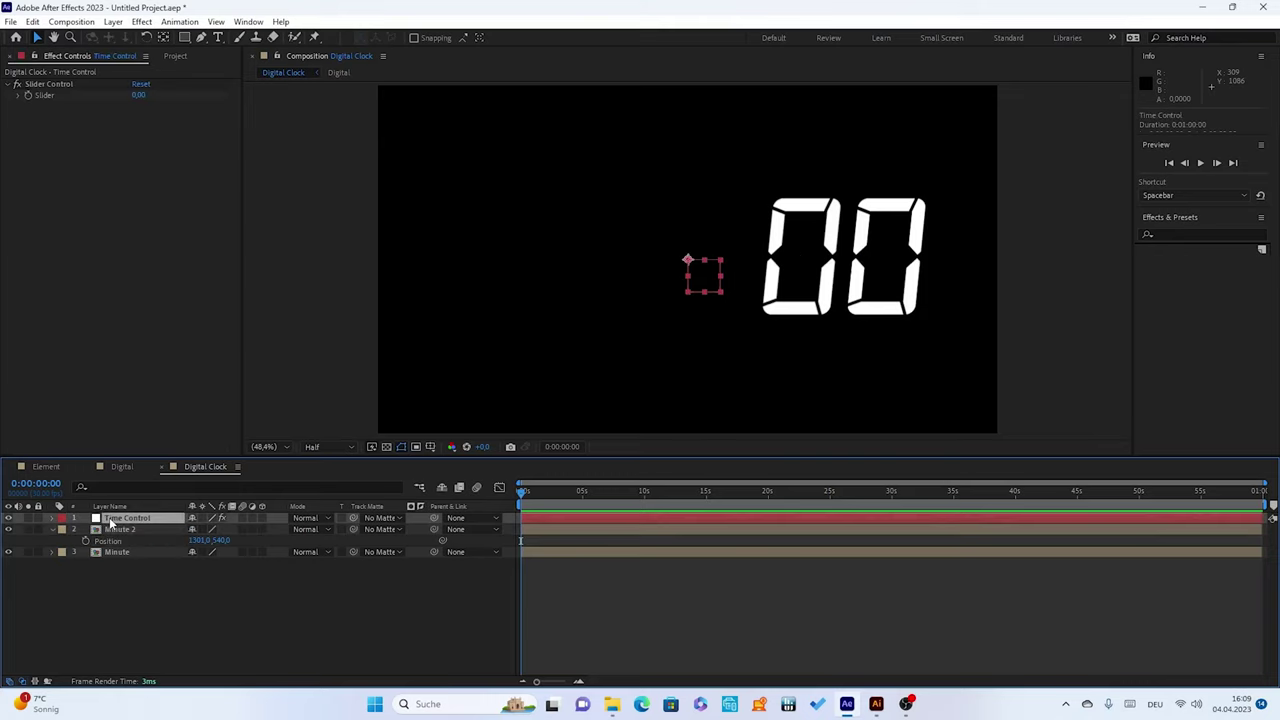
click(139, 96)
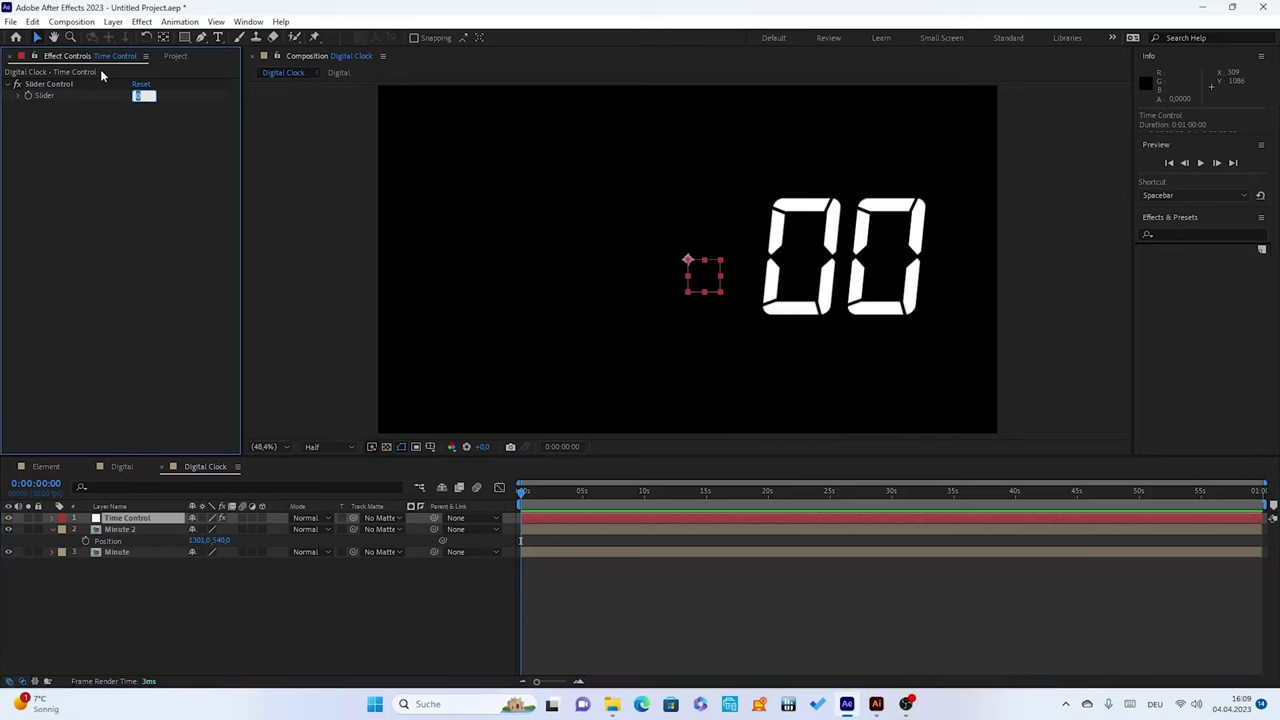
text(0)
key(Return)
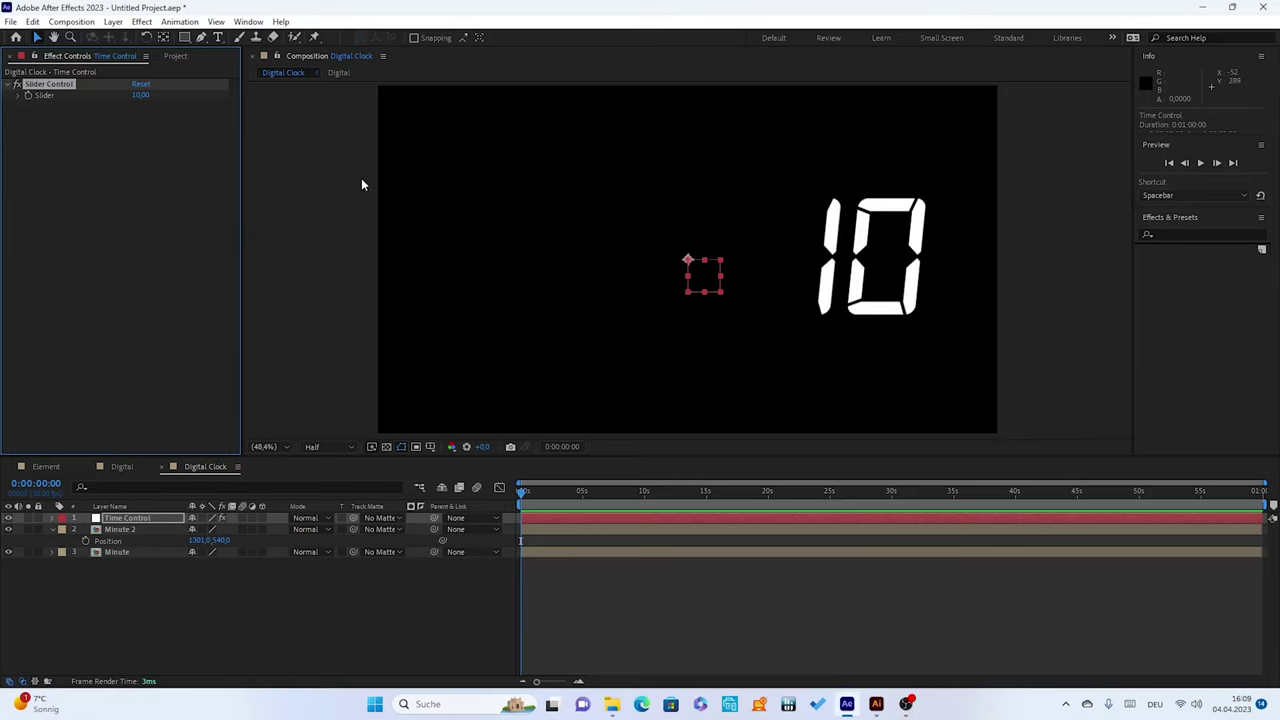
click(115, 530)
click(98, 528)
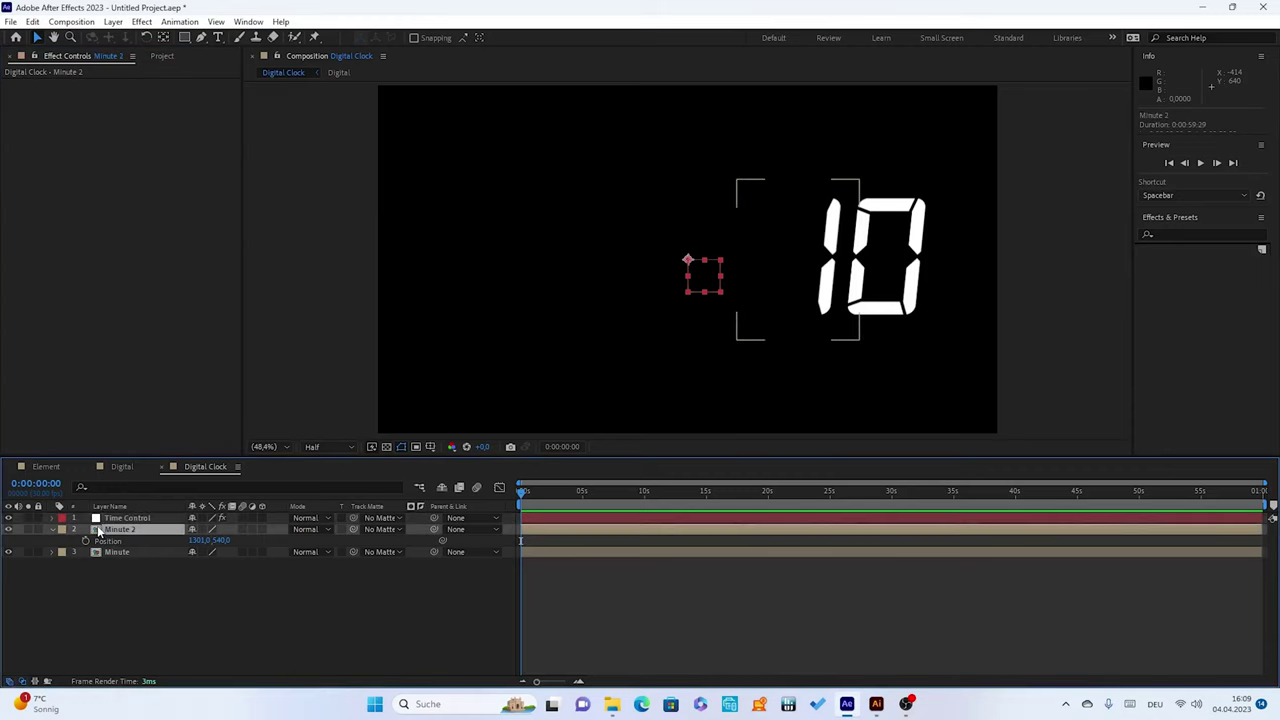
right_click(104, 578)
Create a new 1920×1080 solid layer named Dots
mouse_move(165, 412)
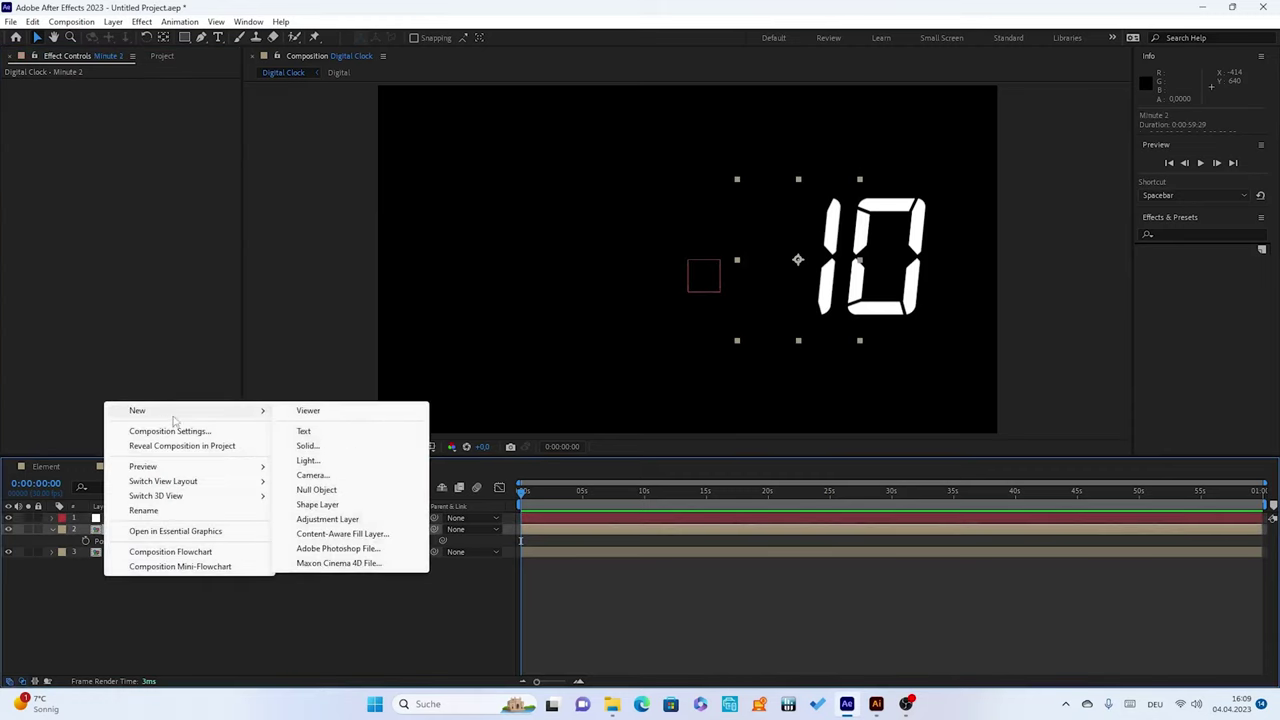
click(316, 446)
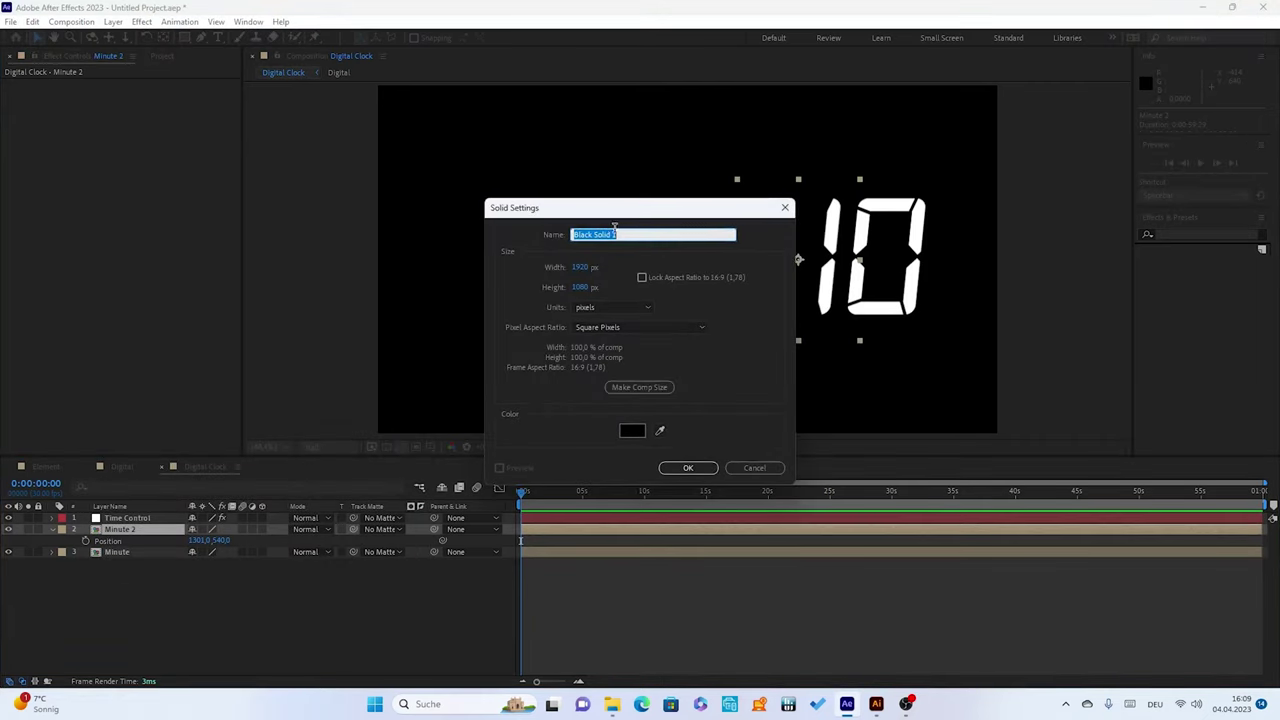
text(D)
text(i)
text(s)
click(686, 469)
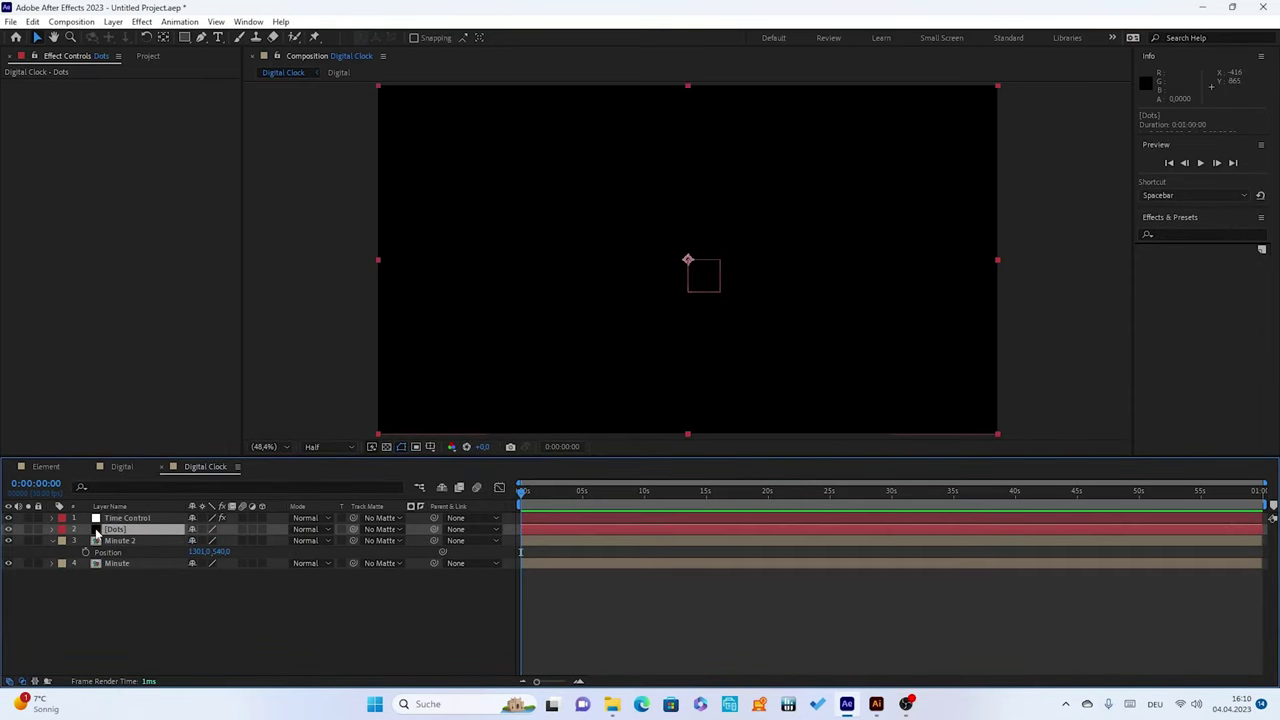
Change the Dots solid's colour to white in Solid Settings
click(113, 24)
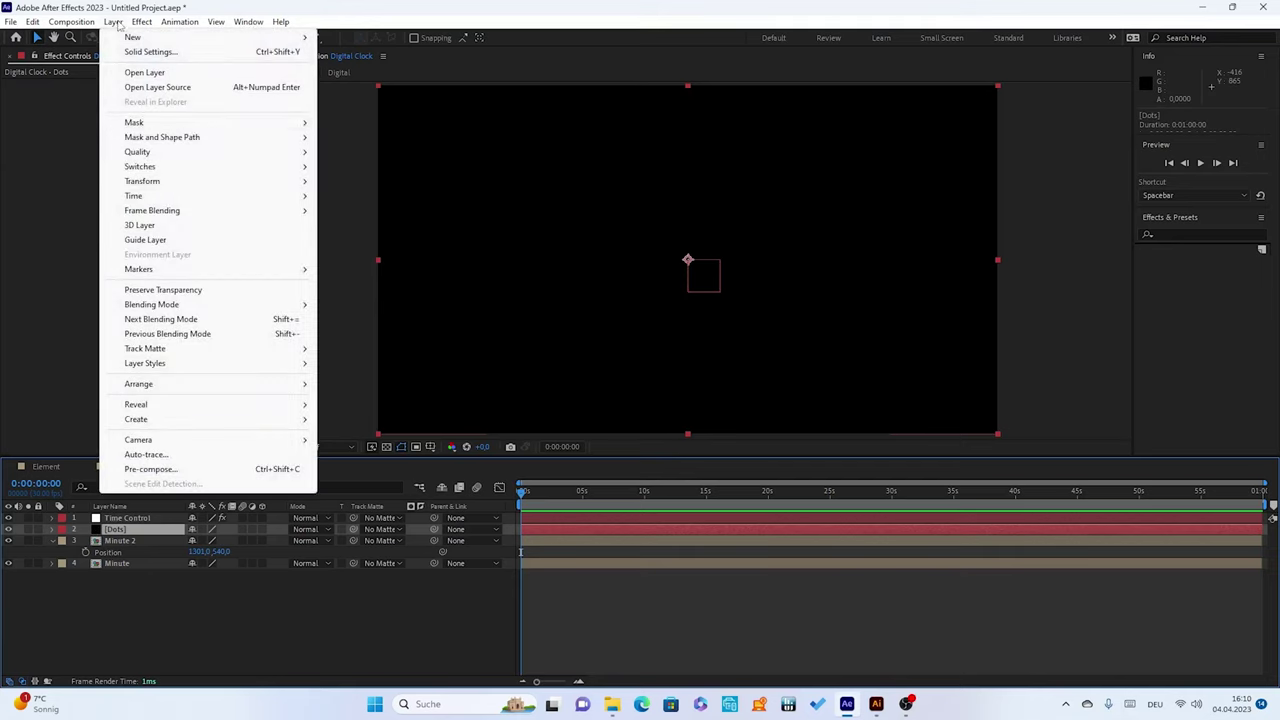
click(143, 52)
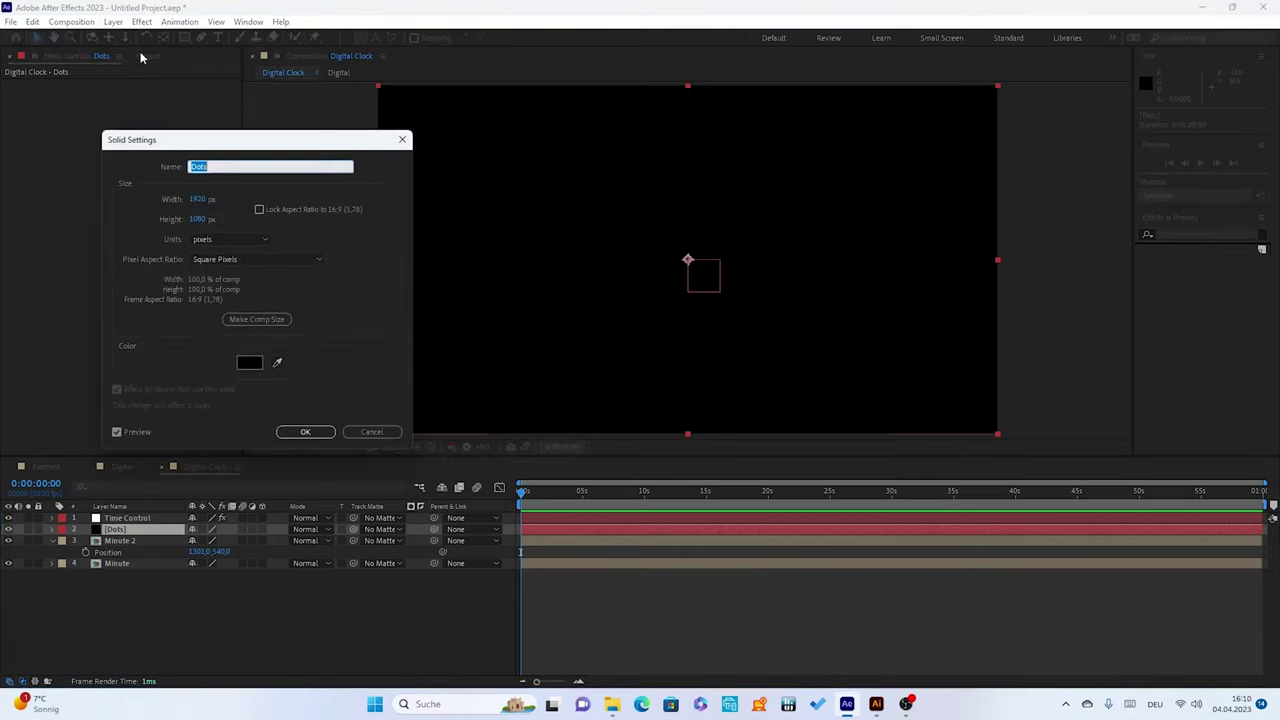
click(249, 362)
click(885, 206)
drag(885, 206, 850, 166)
click(1163, 195)
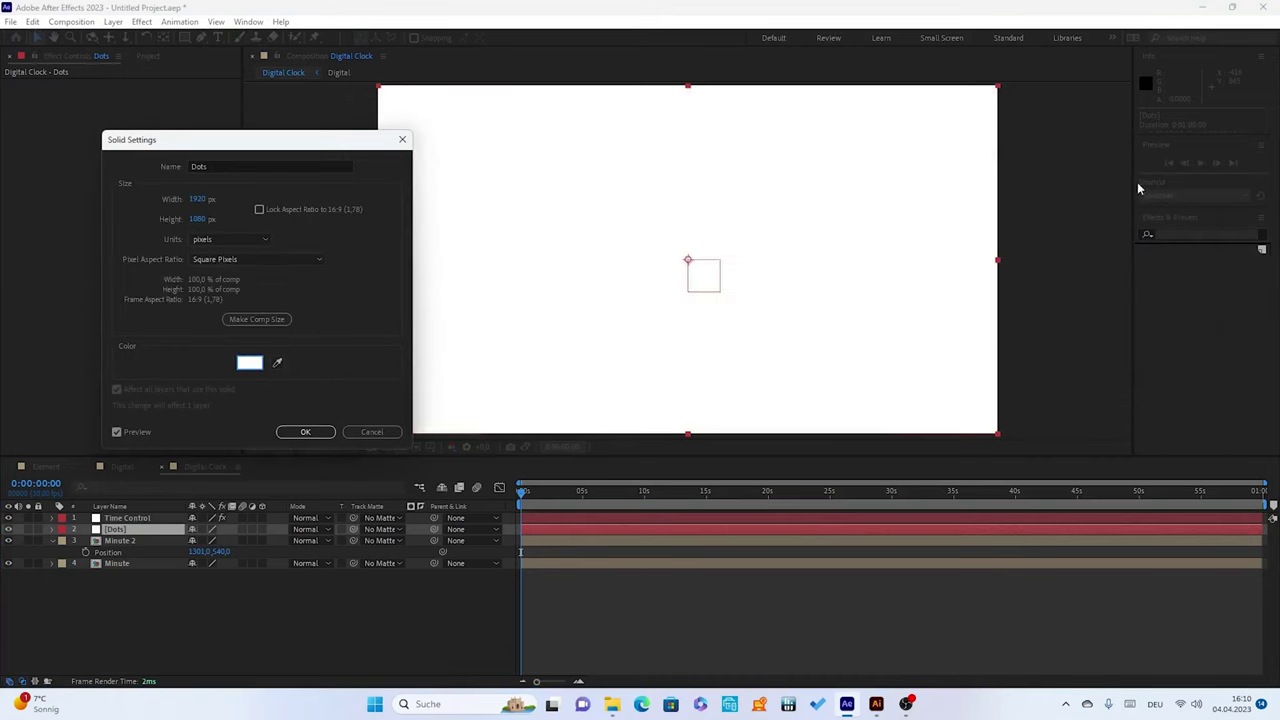
click(312, 431)
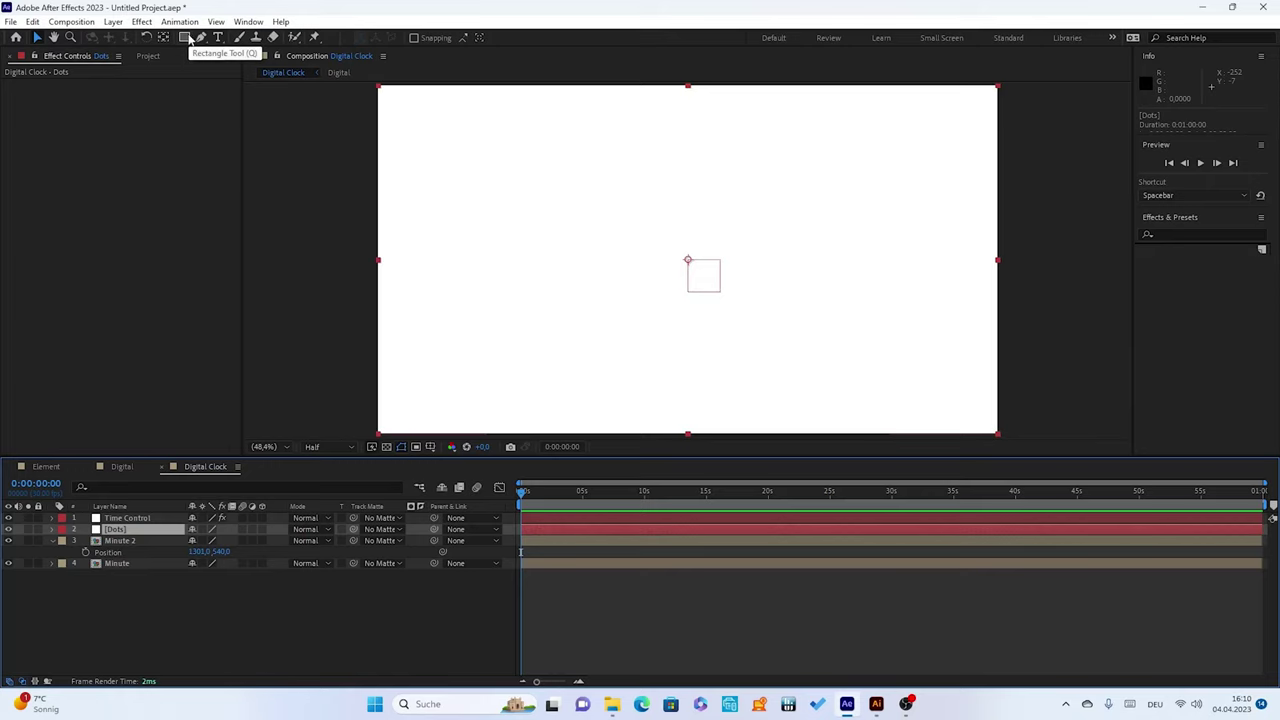
Draw a small rectangle mask on the Dots layer for the first colon dot
click(187, 39)
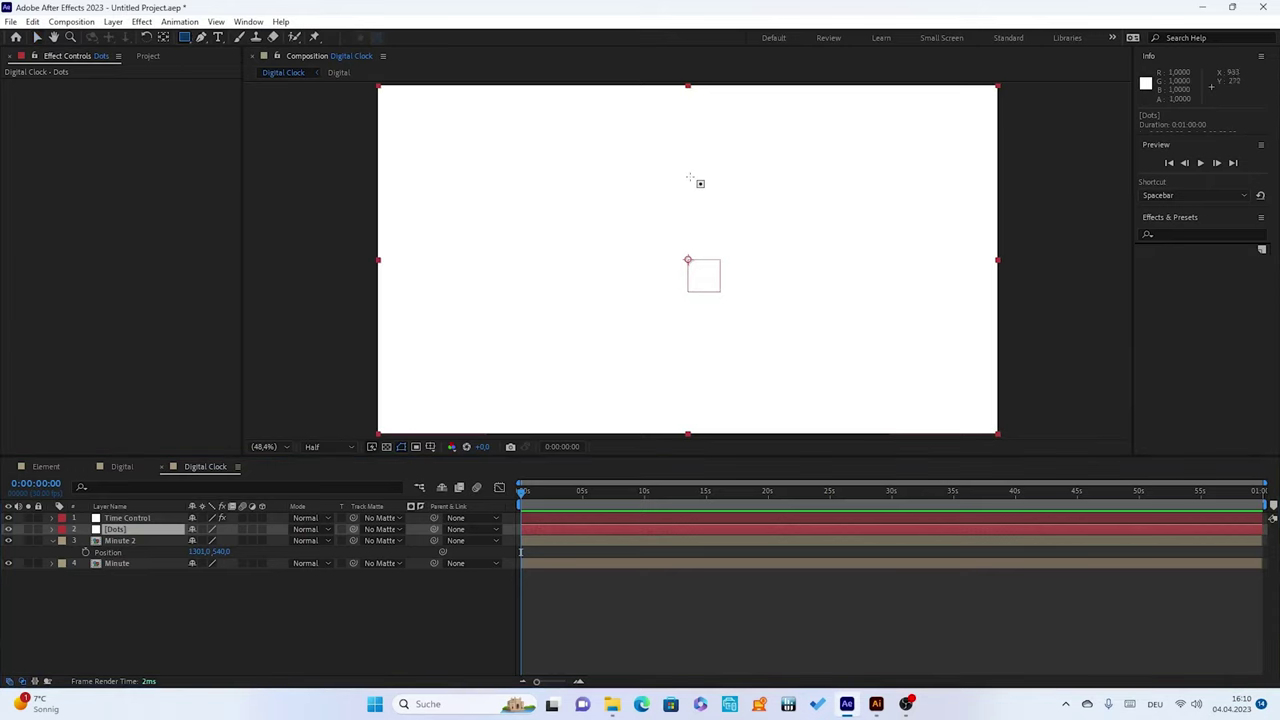
drag(680, 171, 677, 171)
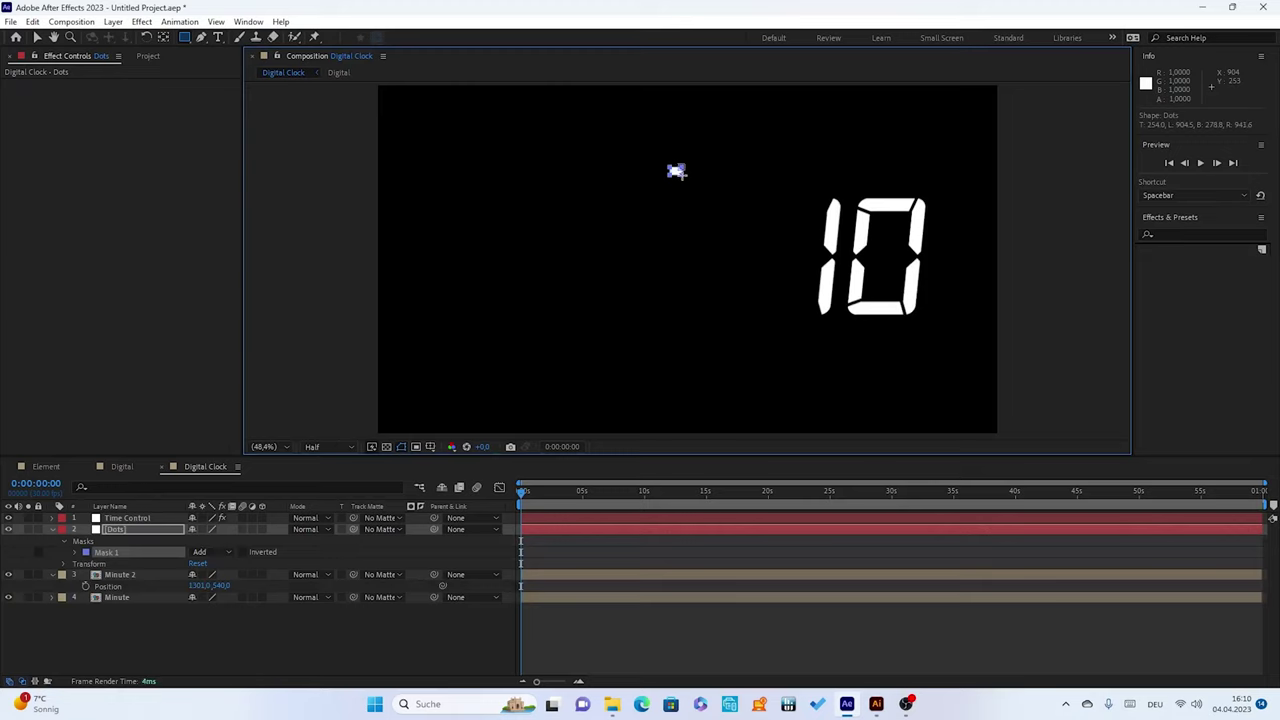
drag(677, 171, 674, 171)
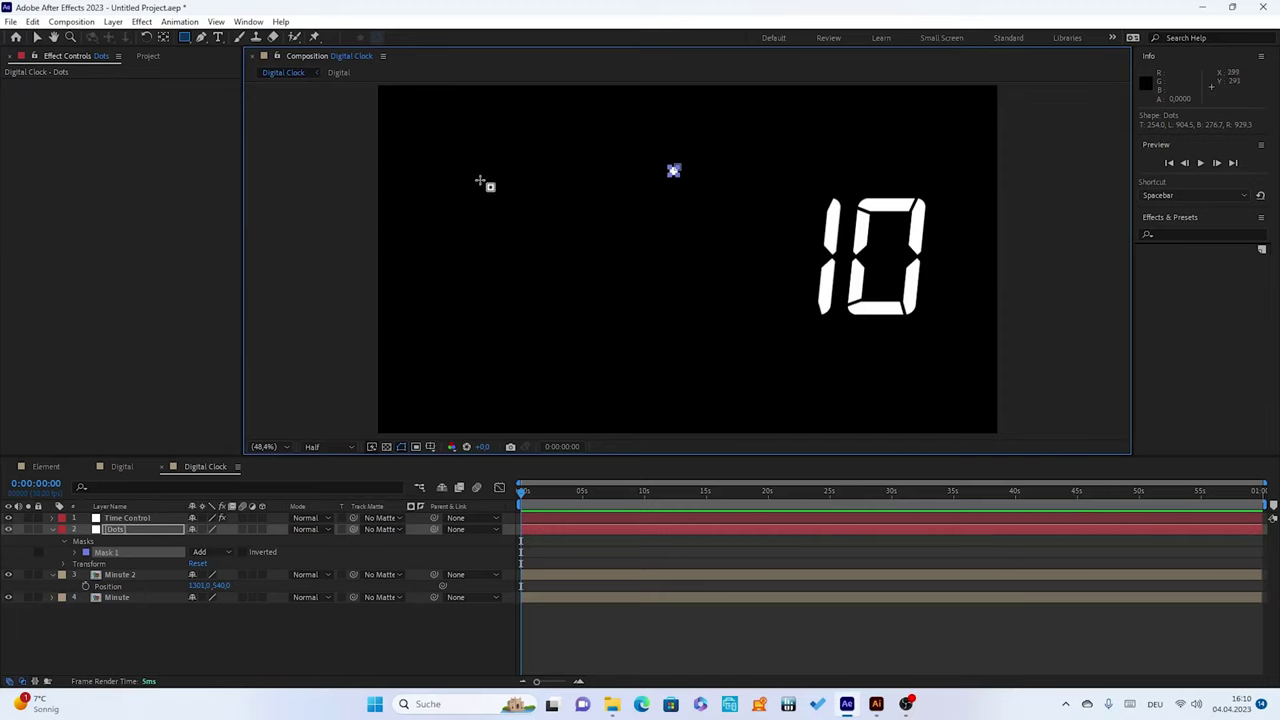
Duplicate the dot mask and move the copy down to form the second dot
click(77, 539)
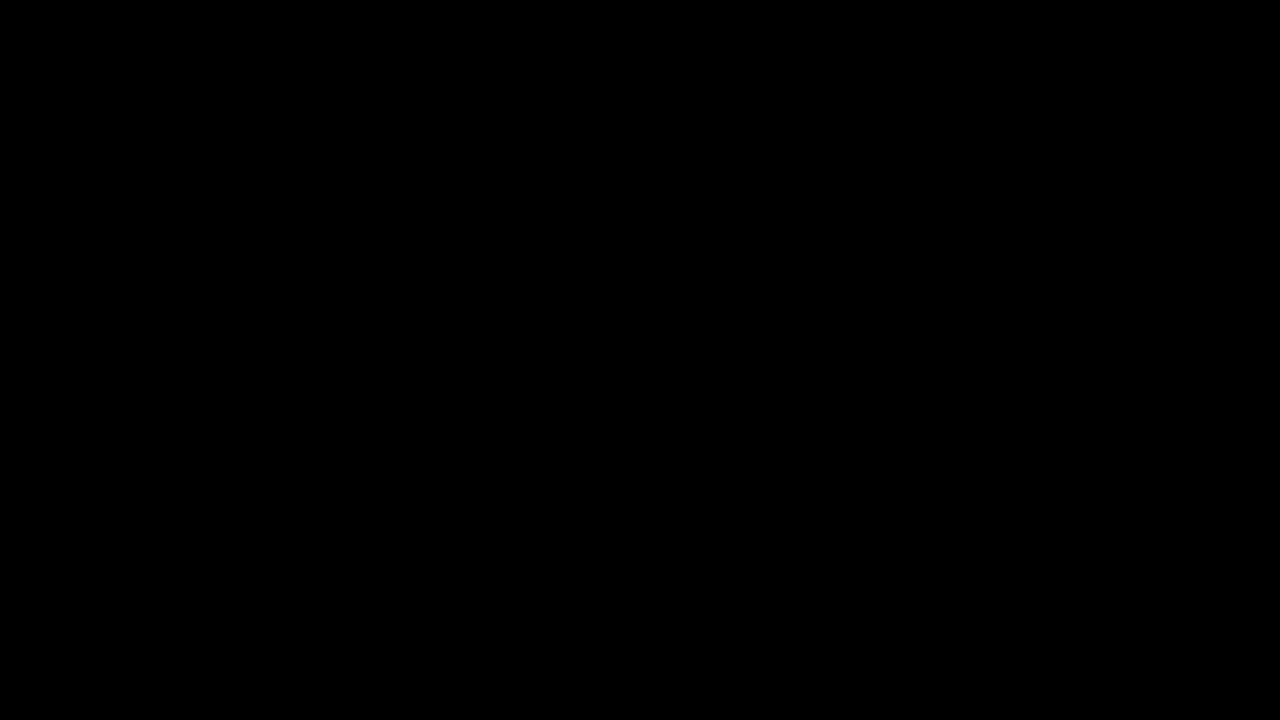
click(124, 551)
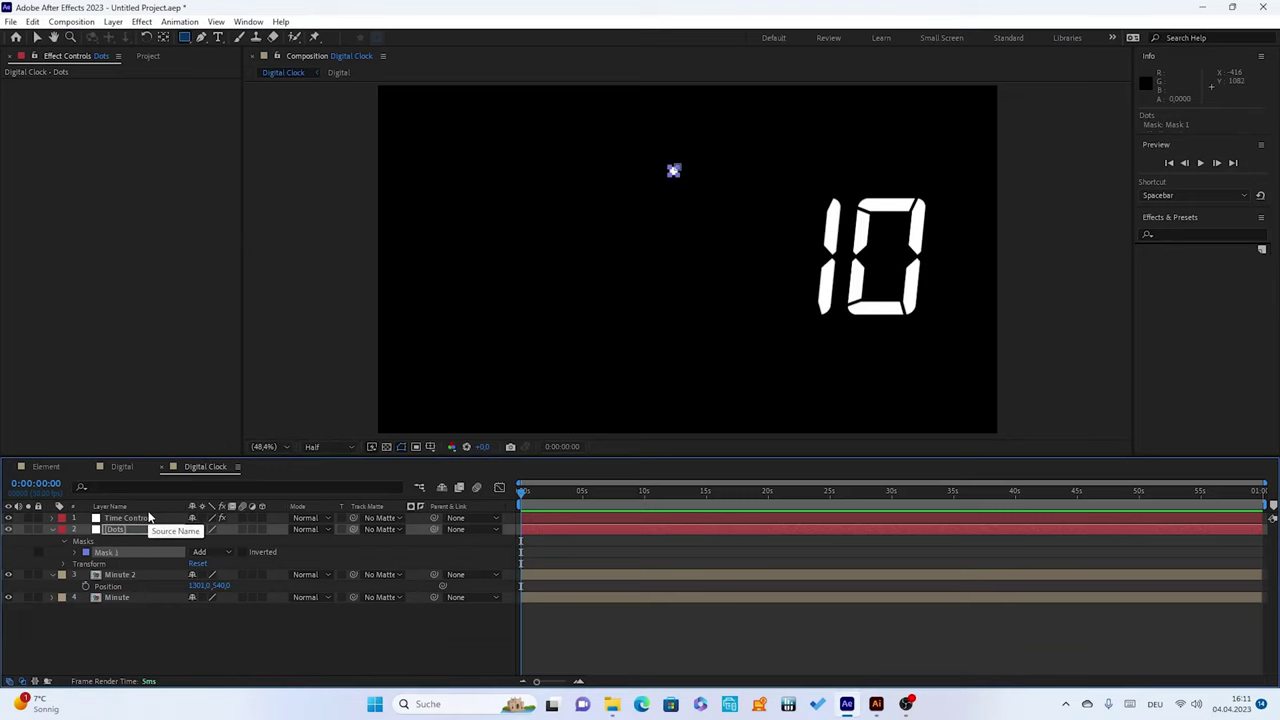
key(ctrl+d)
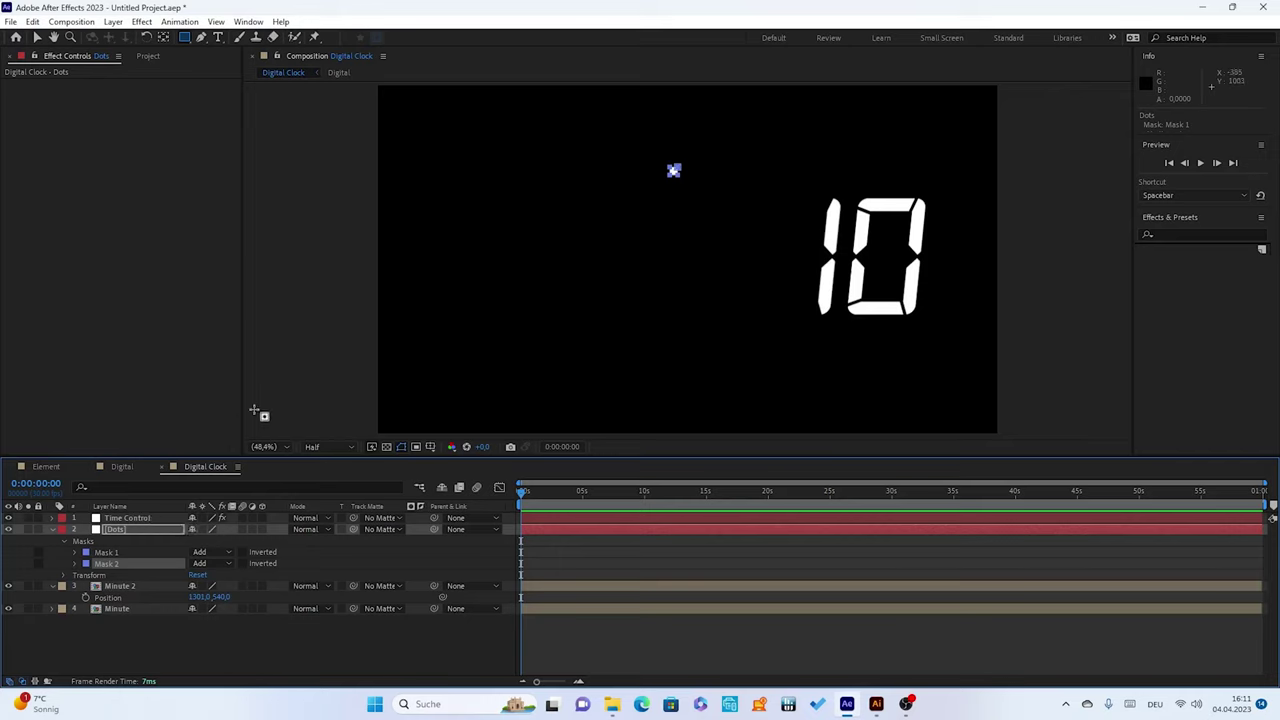
key(Down)
key(Down)
key(Down)
key(Down)
key(Down)
Nudge both dot masks together into place just left of the 10
click(108, 554)
key(ctrl+a)
key(shift+Right)
key(shift+Right)
key(shift+Right)
key(shift+Right)
key(shift+Right)
key(shift+Right)
key(shift+Right)
key(shift+Right)
key(shift+Right)
key(shift+Right)
key(shift+Right)
key(shift+Right)
key(shift+Right)
key(shift+Right)
key(shift+Right)
key(shift+Right)
key(shift+Right)
key(shift+Right)
key(shift+Down)
key(shift+Down)
key(shift+Down)
key(shift+Down)
key(shift+Down)
key(shift+Down)
key(shift+Down)
key(shift+Down)
key(shift+Down)
key(shift+Down)
key(shift+Down)
key(shift+Down)
key(shift+Down)
key(shift+Down)
key(shift+Down)
key(shift+Left)
key(shift+Left)
key(shift+Left)
key(shift+Left)
key(shift+Left)
key(shift+Left)
key(shift+Left)
key(shift+Left)
key(shift+Left)
key(shift+Left)
key(Left)
key(Left)
key(Left)
key(Left)
key(Left)
key(Left)
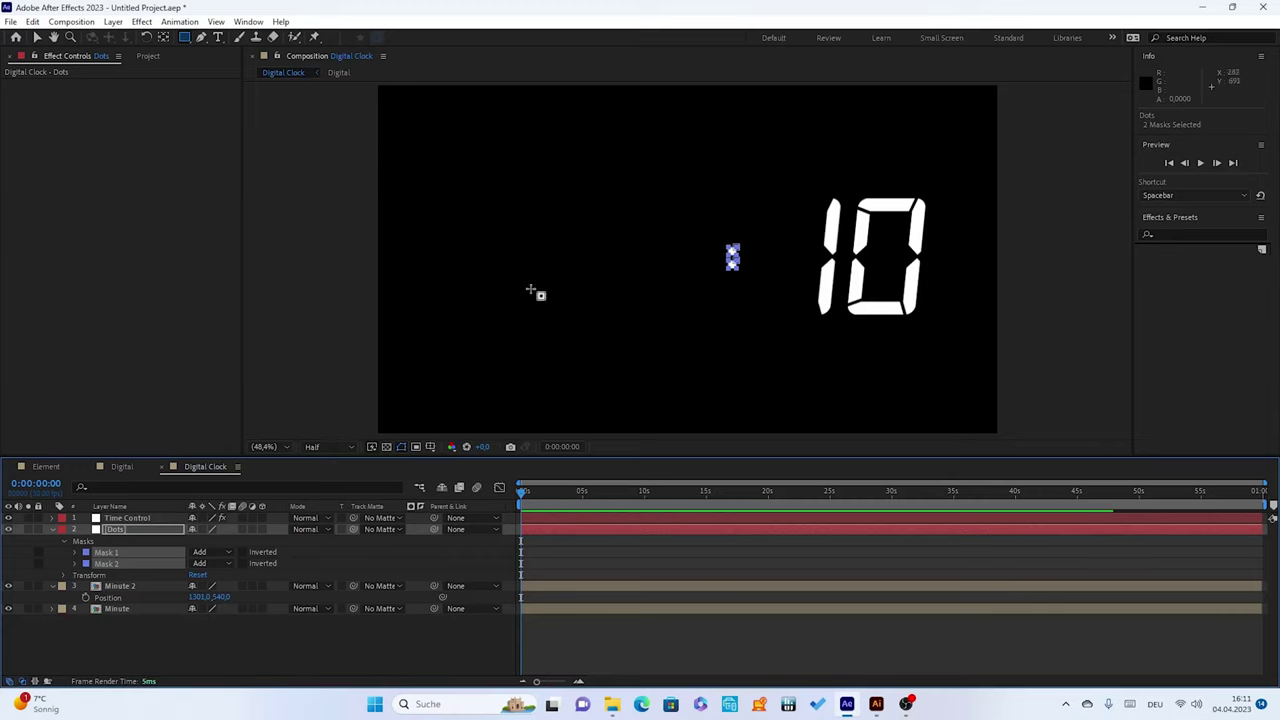
click(52, 530)
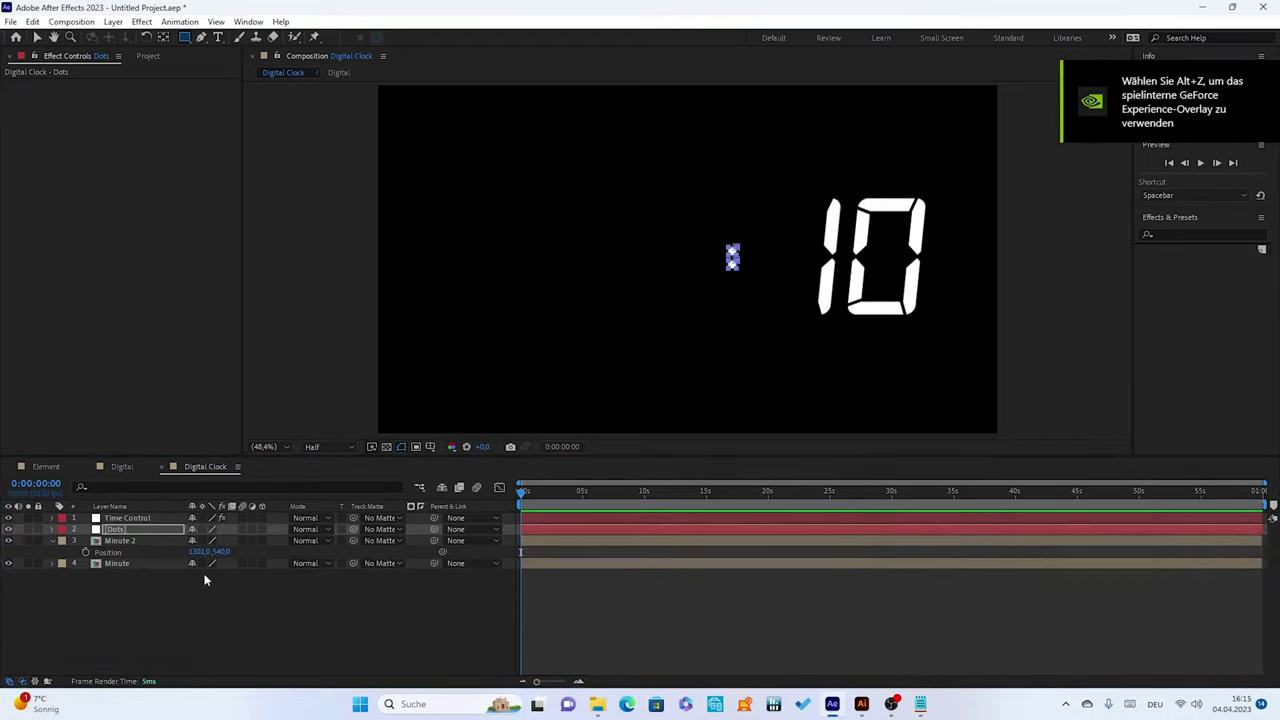
click(109, 532)
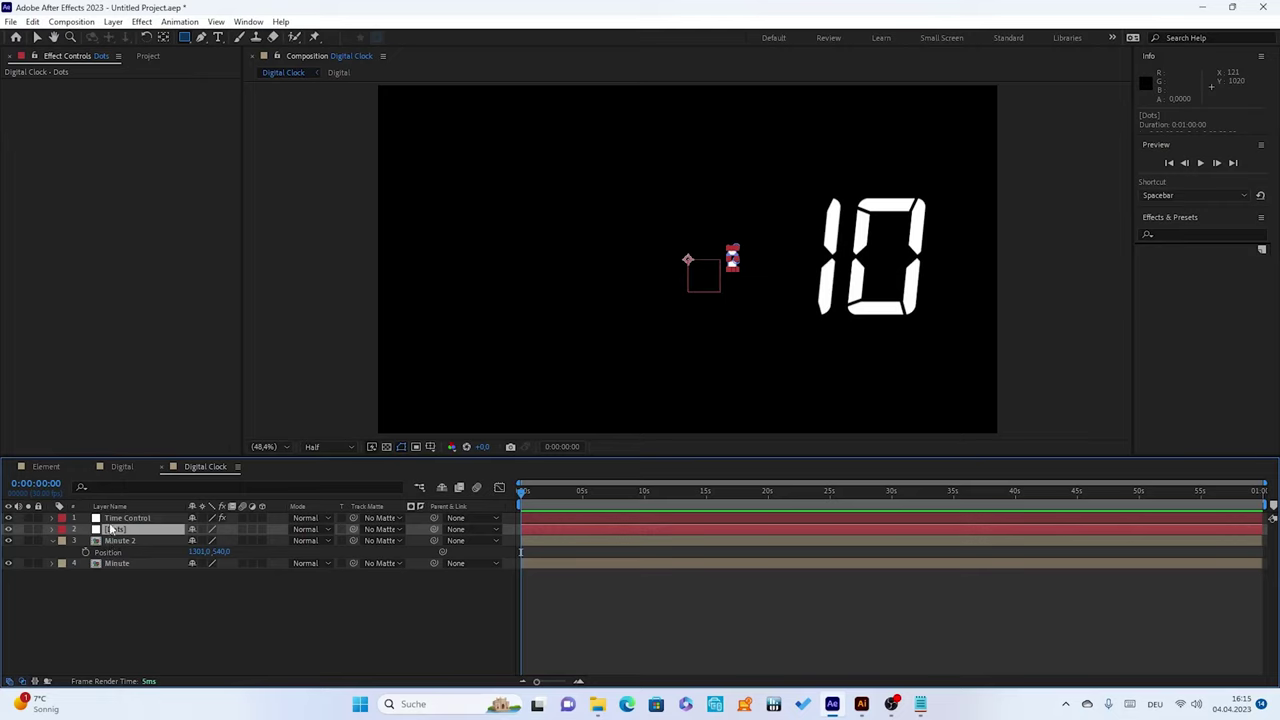
Add an expression to the Dots layer's Opacity beginning with blinkRate=5;
key(t)
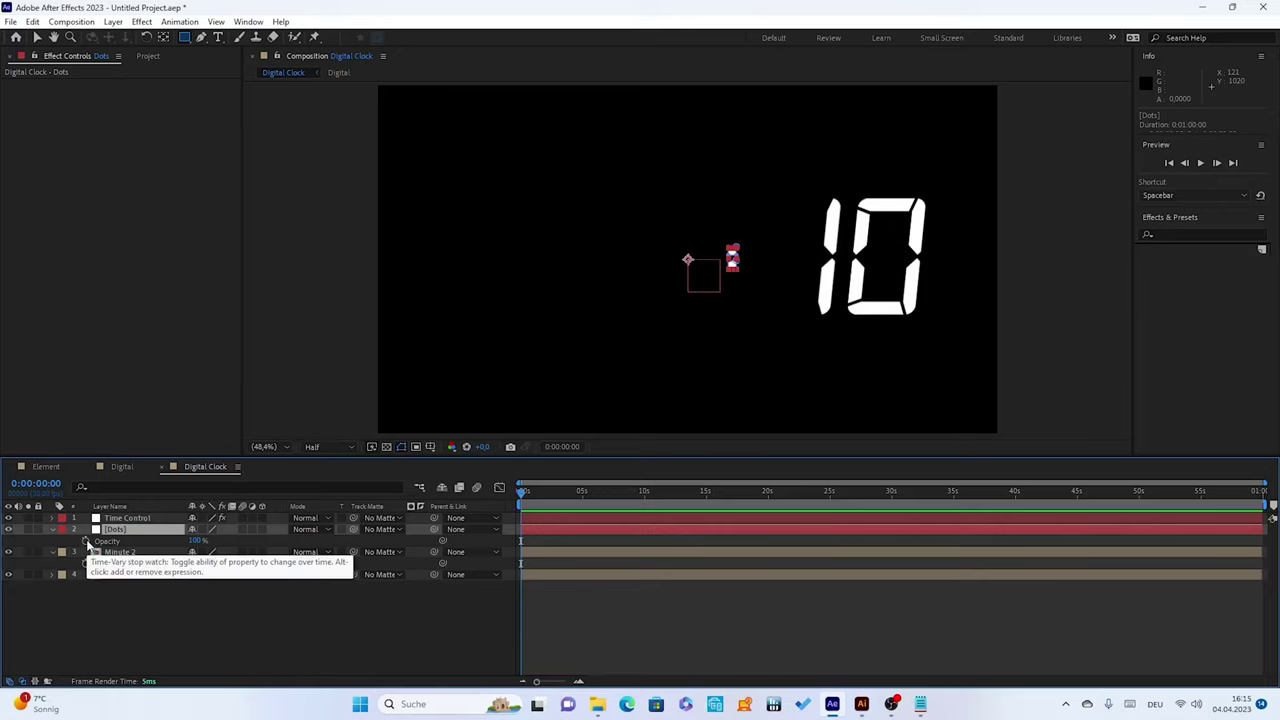
click(85, 541)
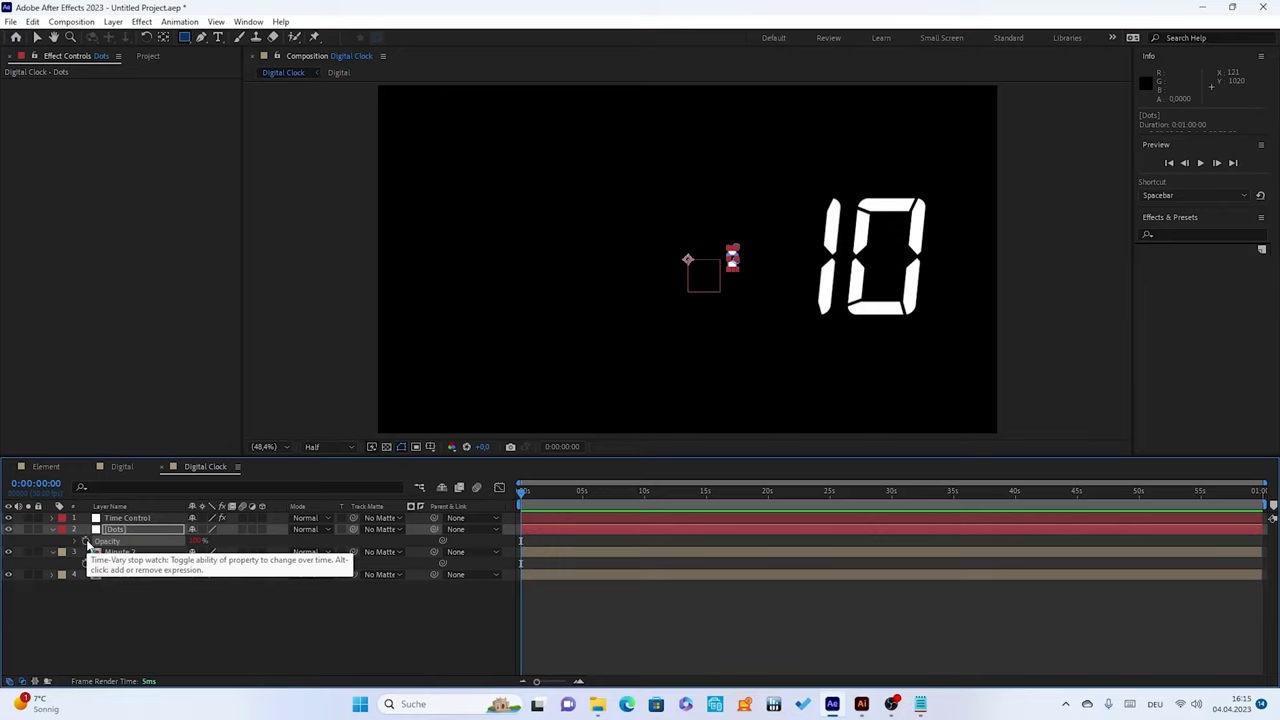
alt+click(85, 541)
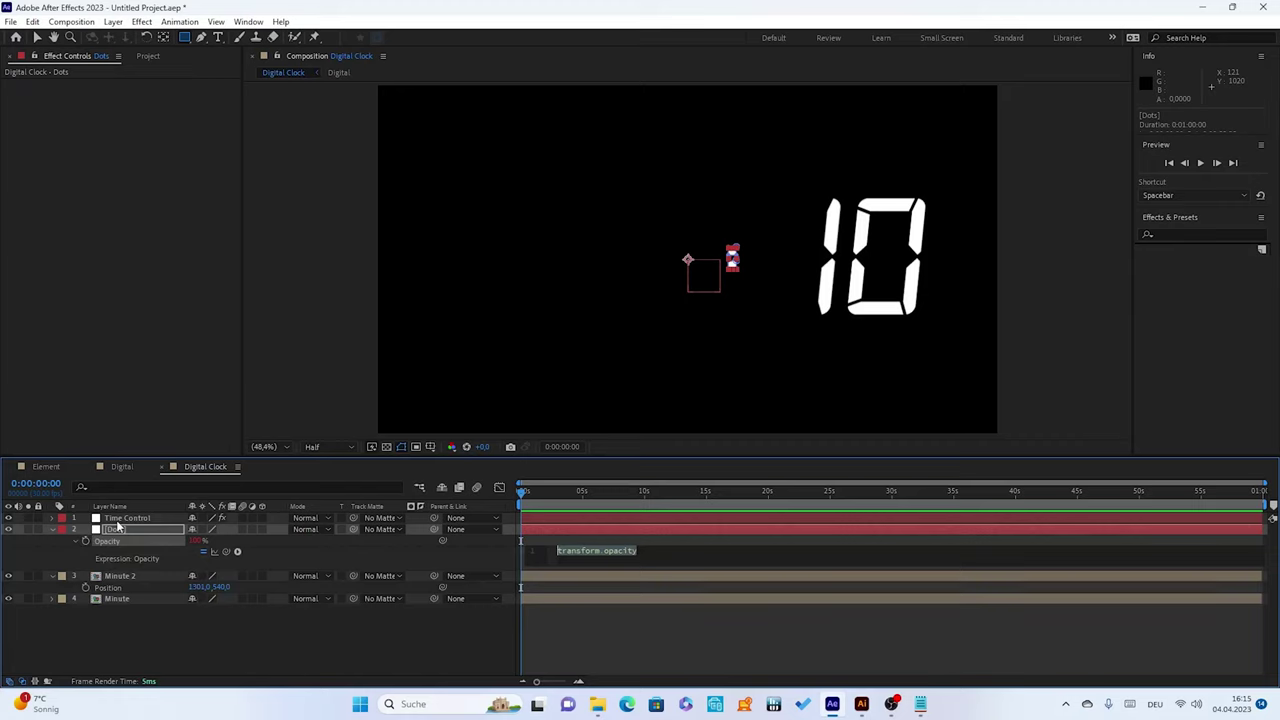
text(l)
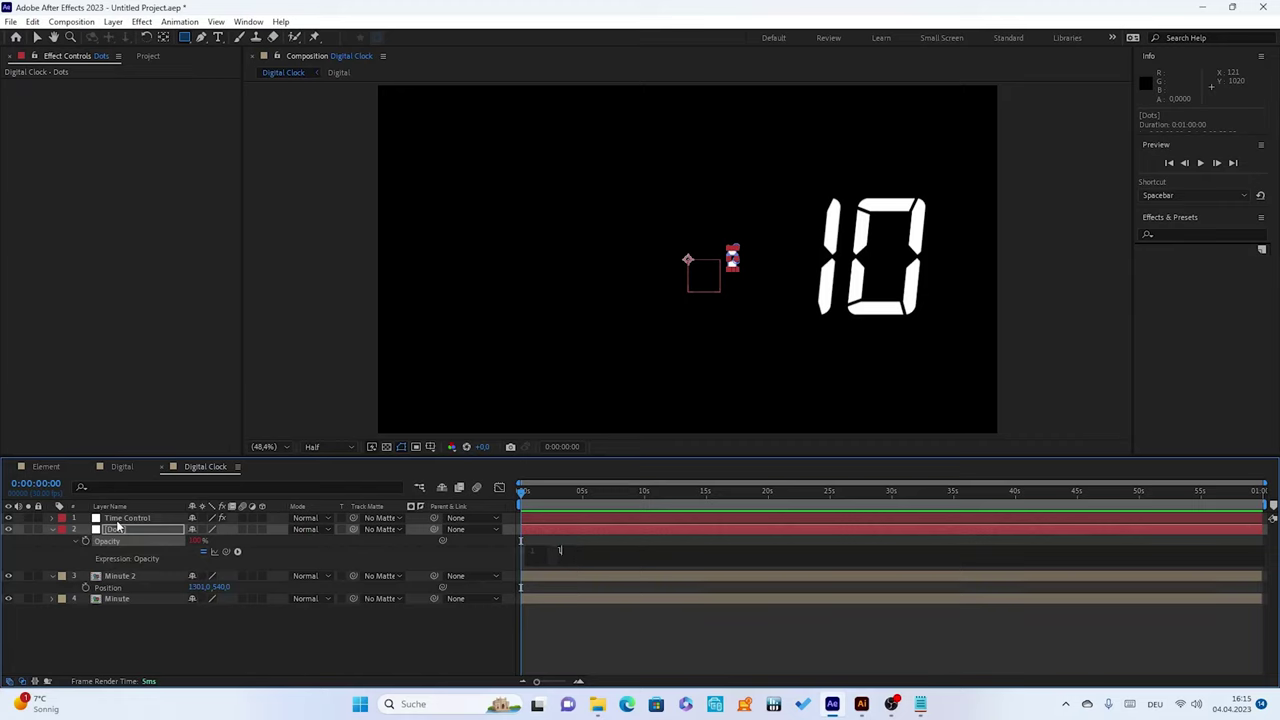
key(BackSpace)
text(b)
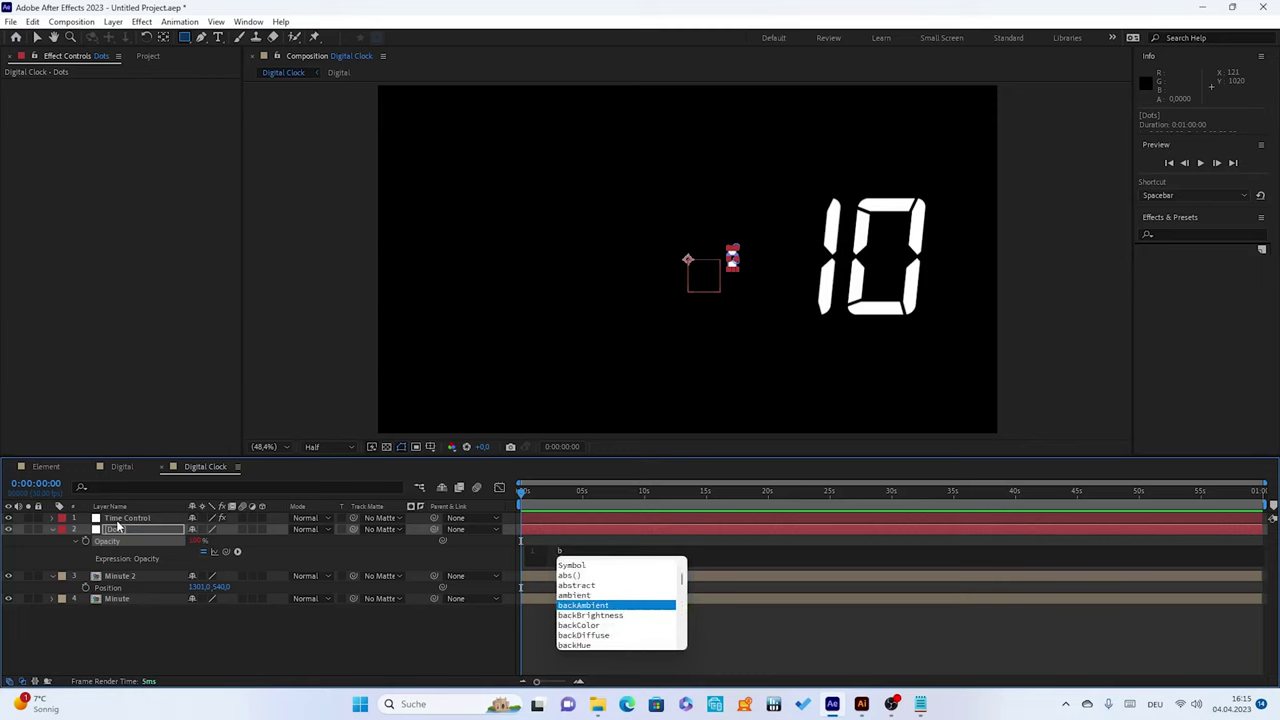
text(l)
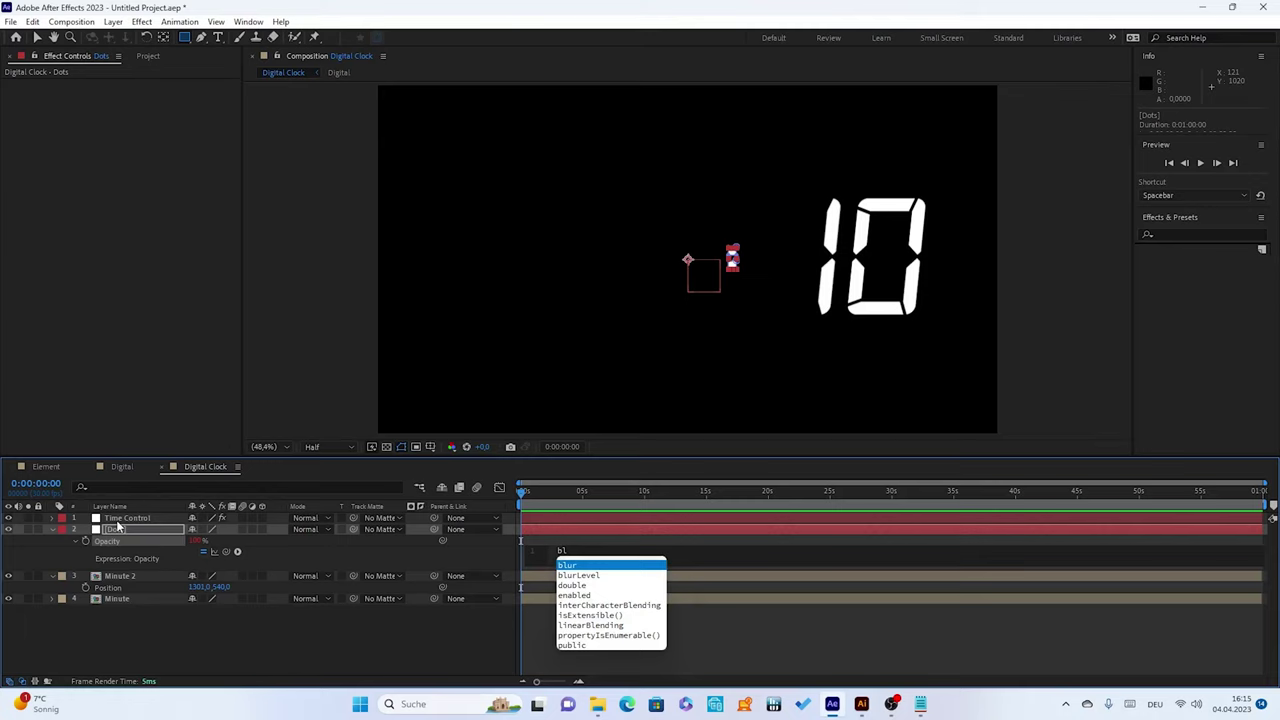
text(i)
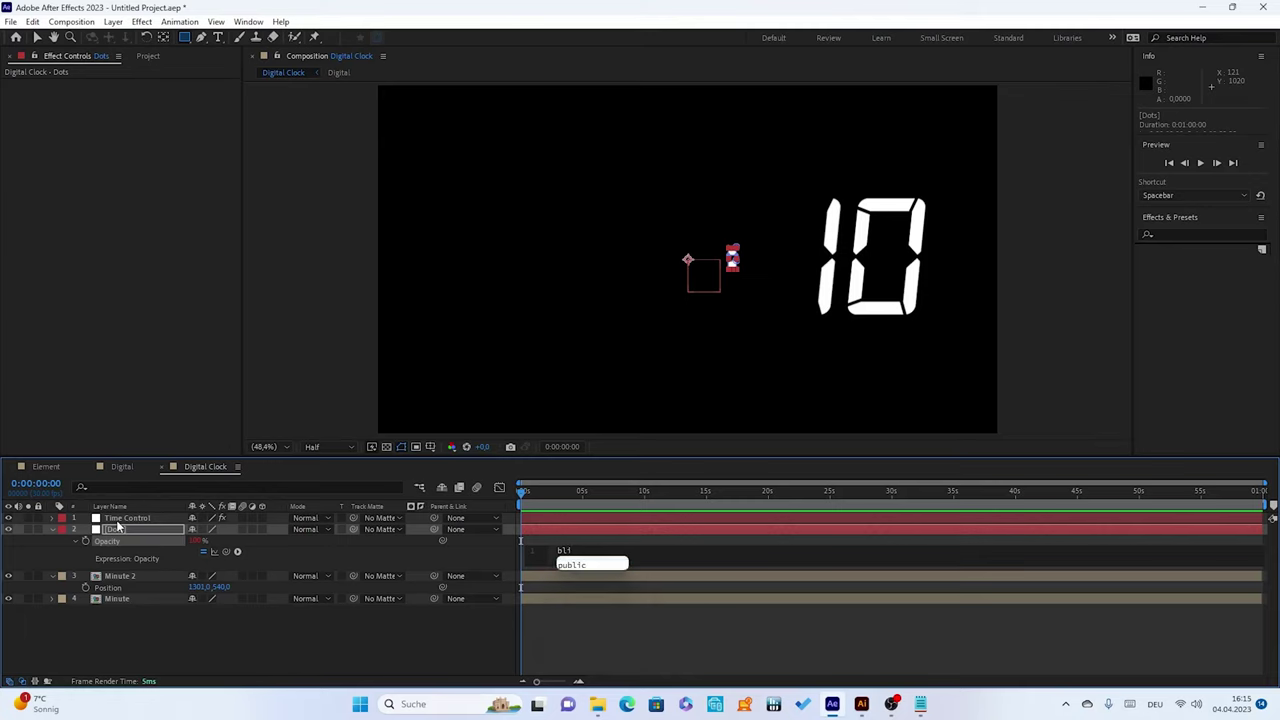
key(BackSpace)
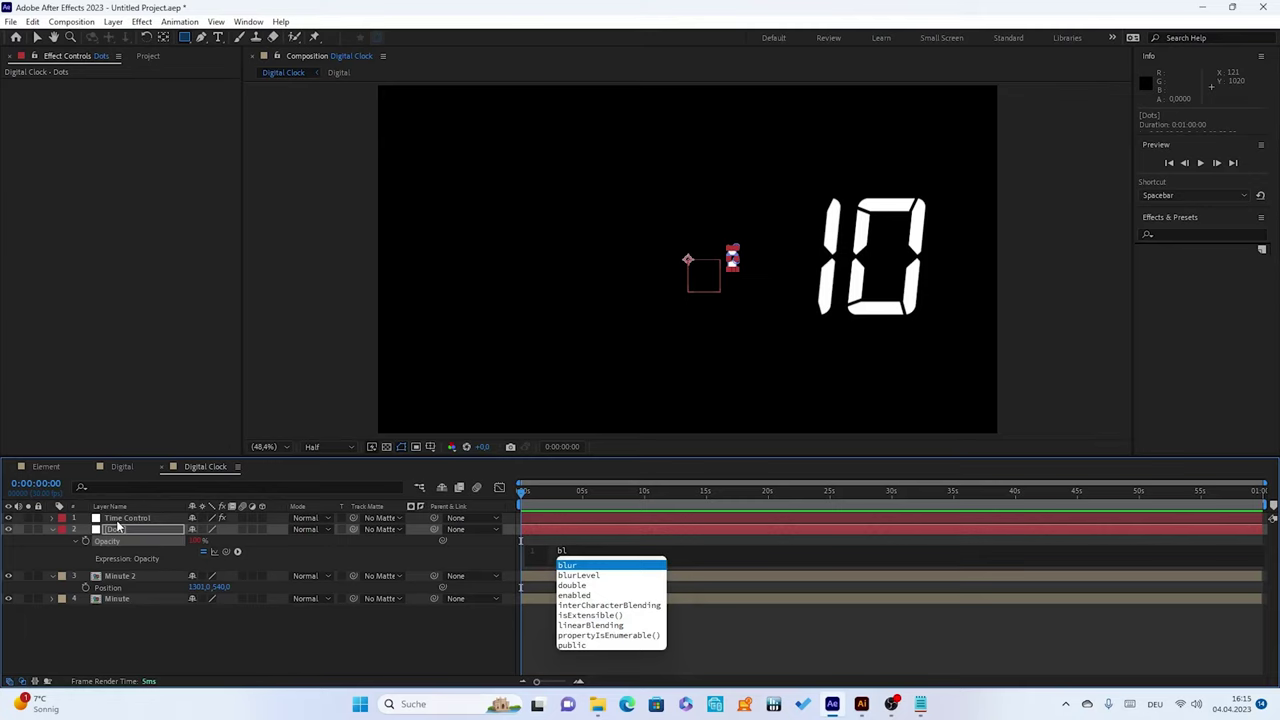
text(inkR)
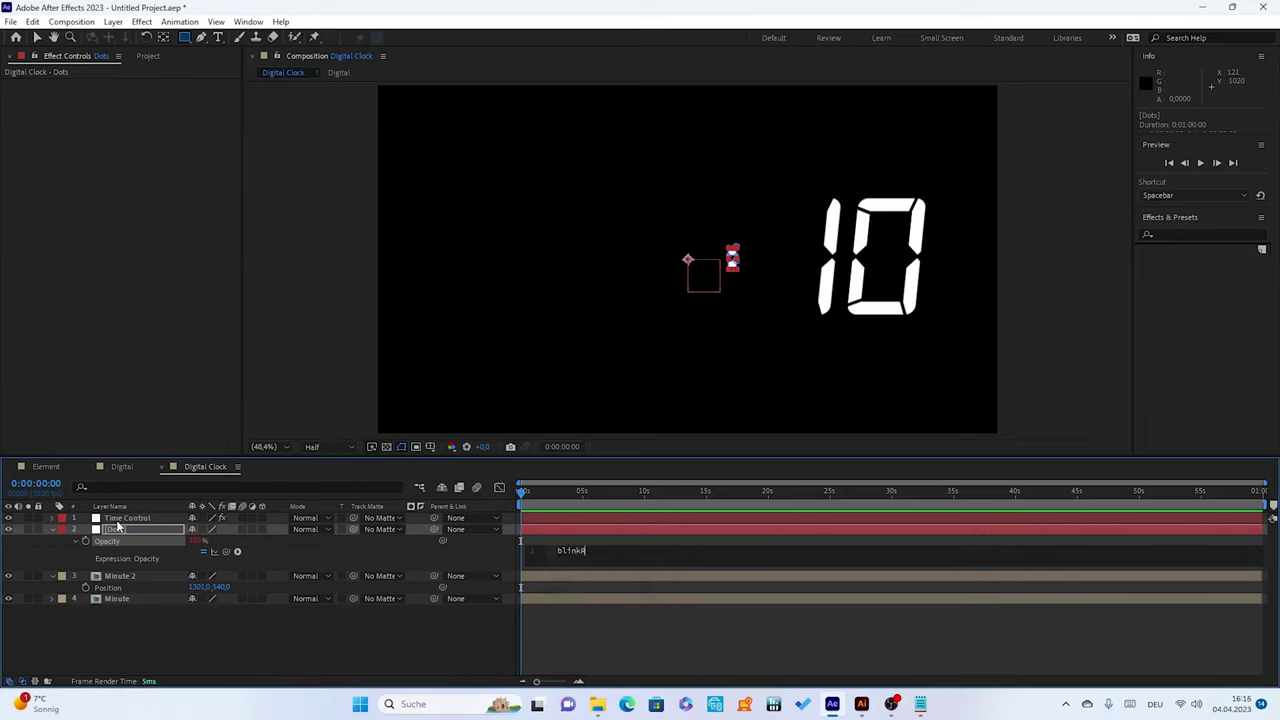
text(at)
text(e=5)
text(;)
key(Return)
Add the line n=Math.sin(time*blinkRate); to the Opacity expression
text(n)
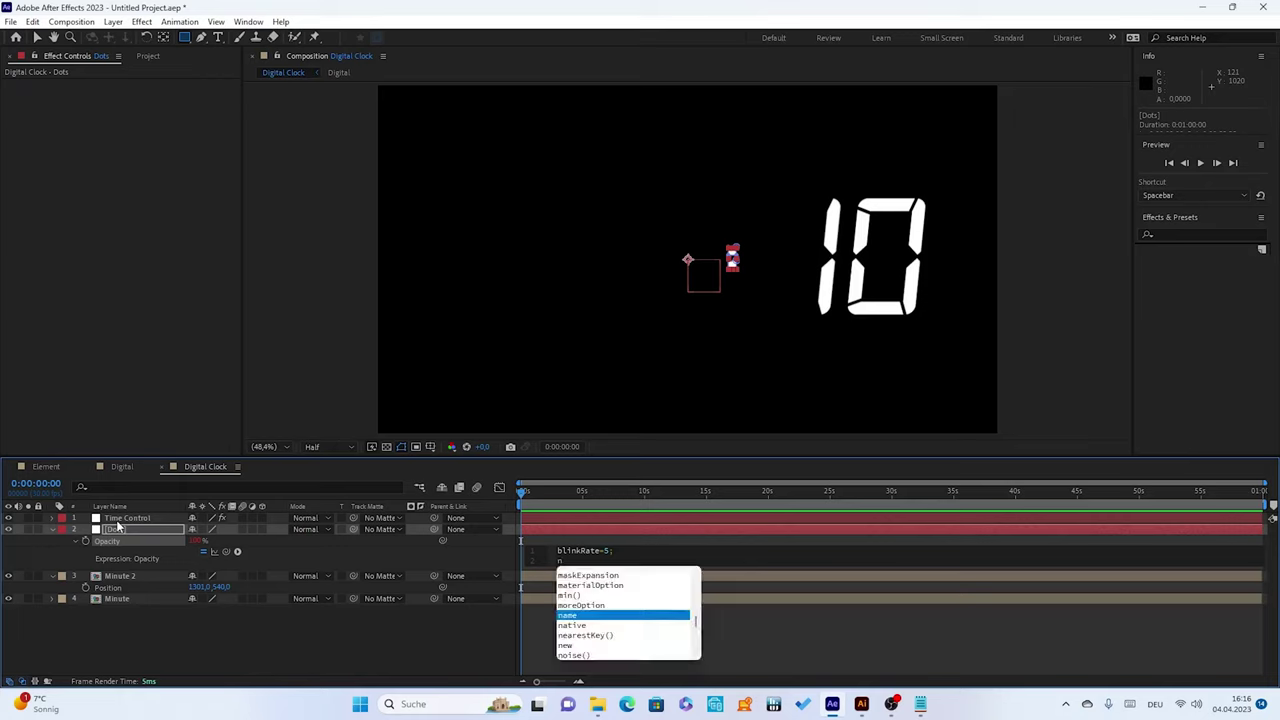
text(=)
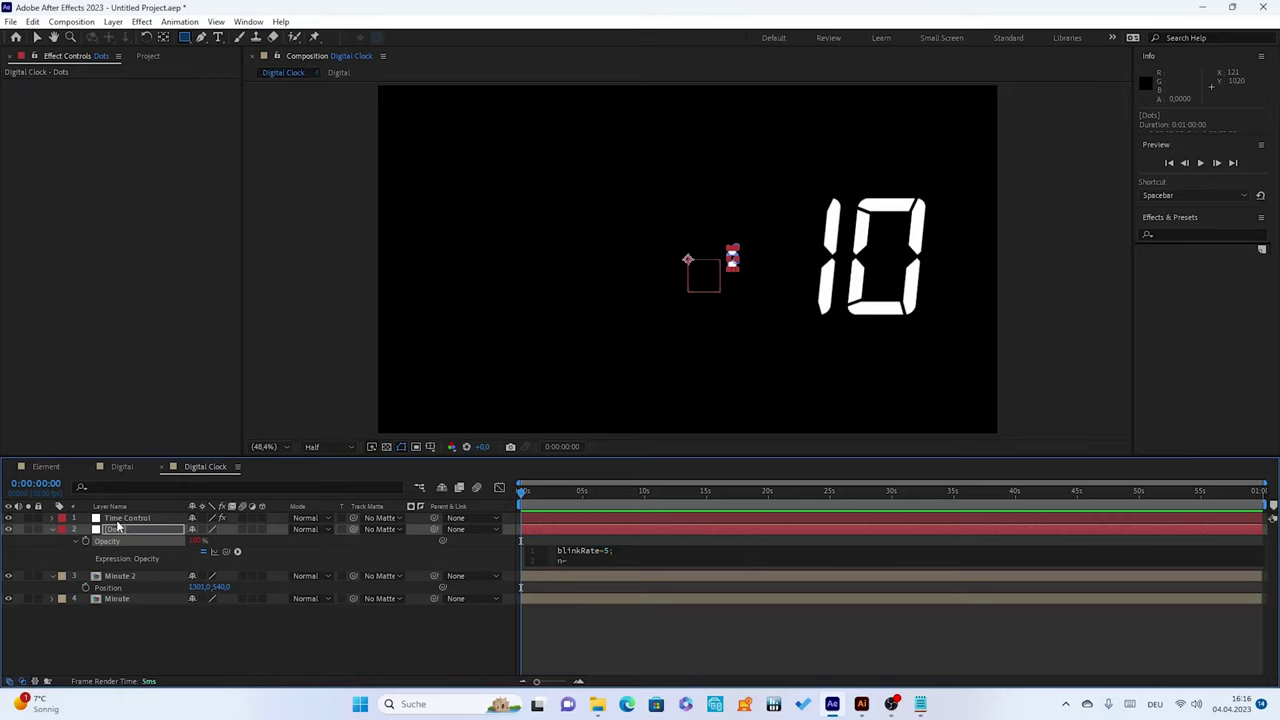
text(M)
text(a)
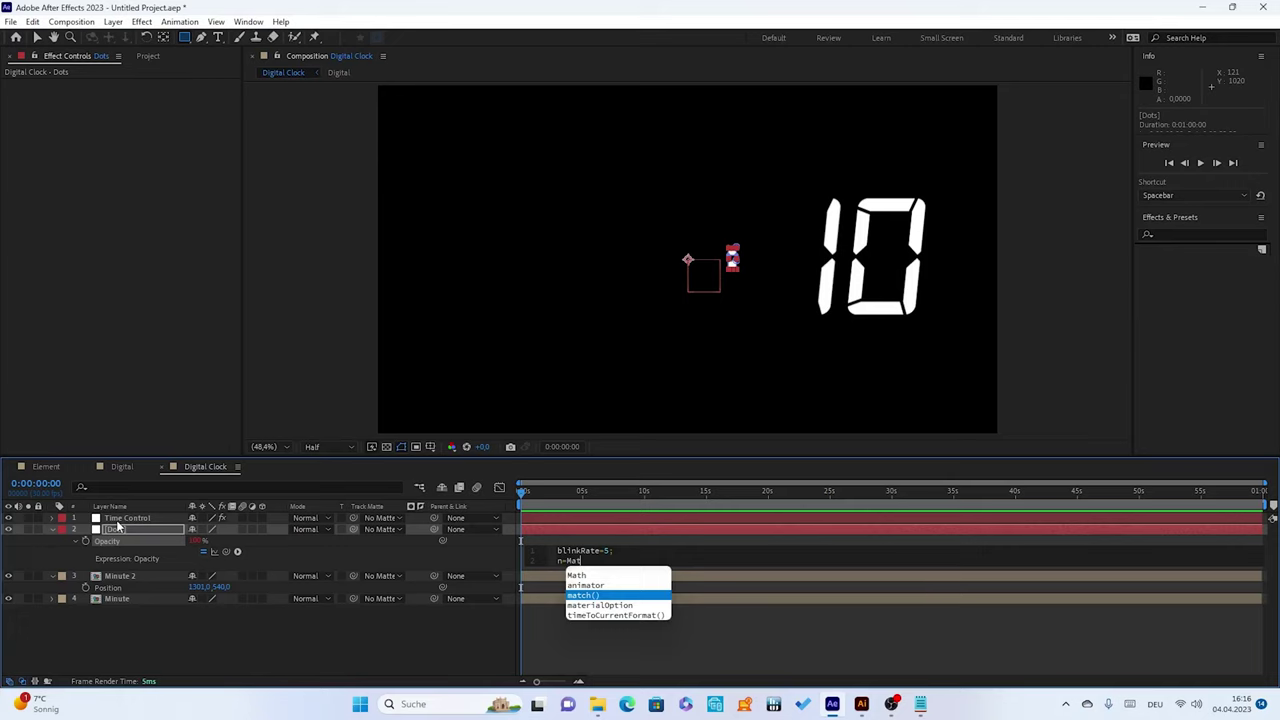
text(th.si)
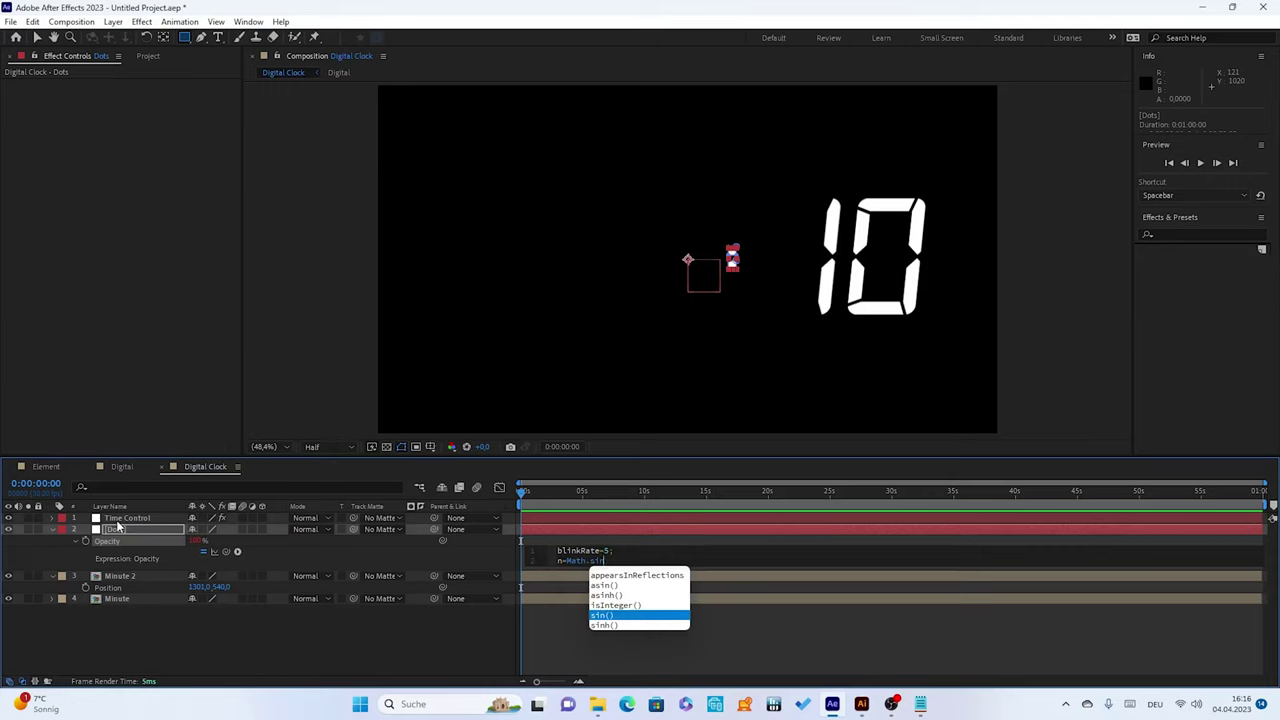
key(Return)
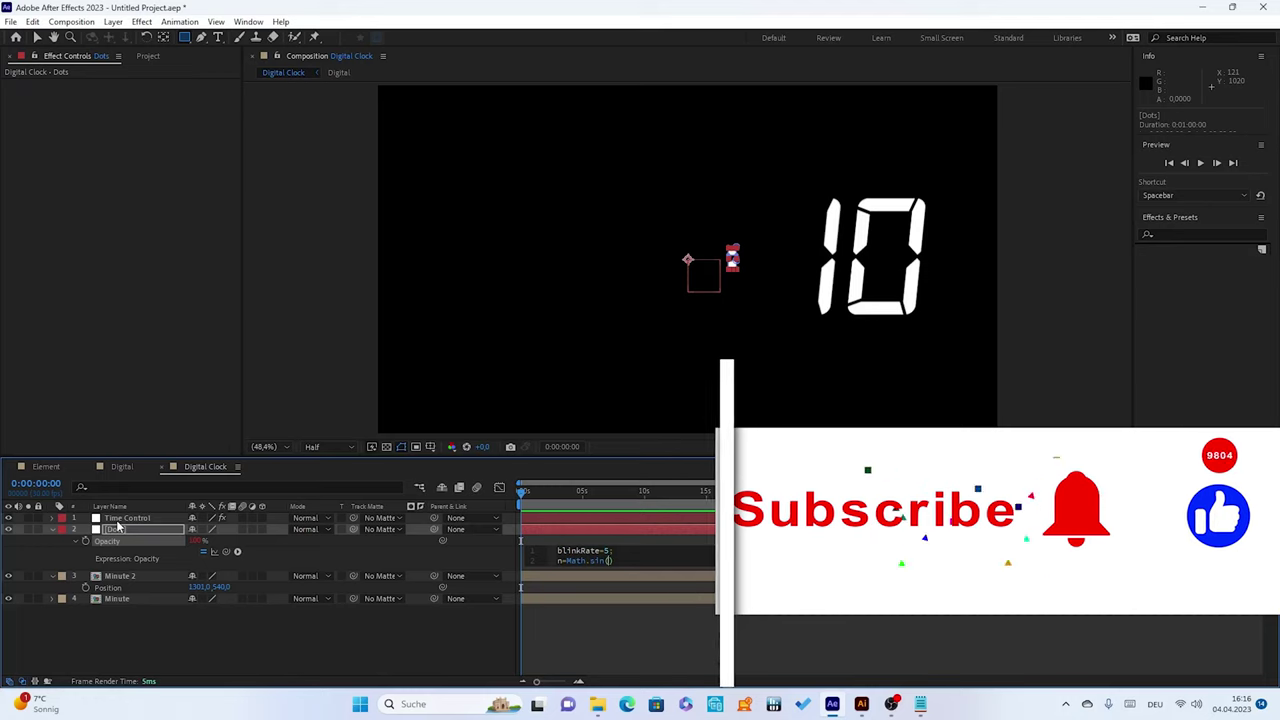
text(time)
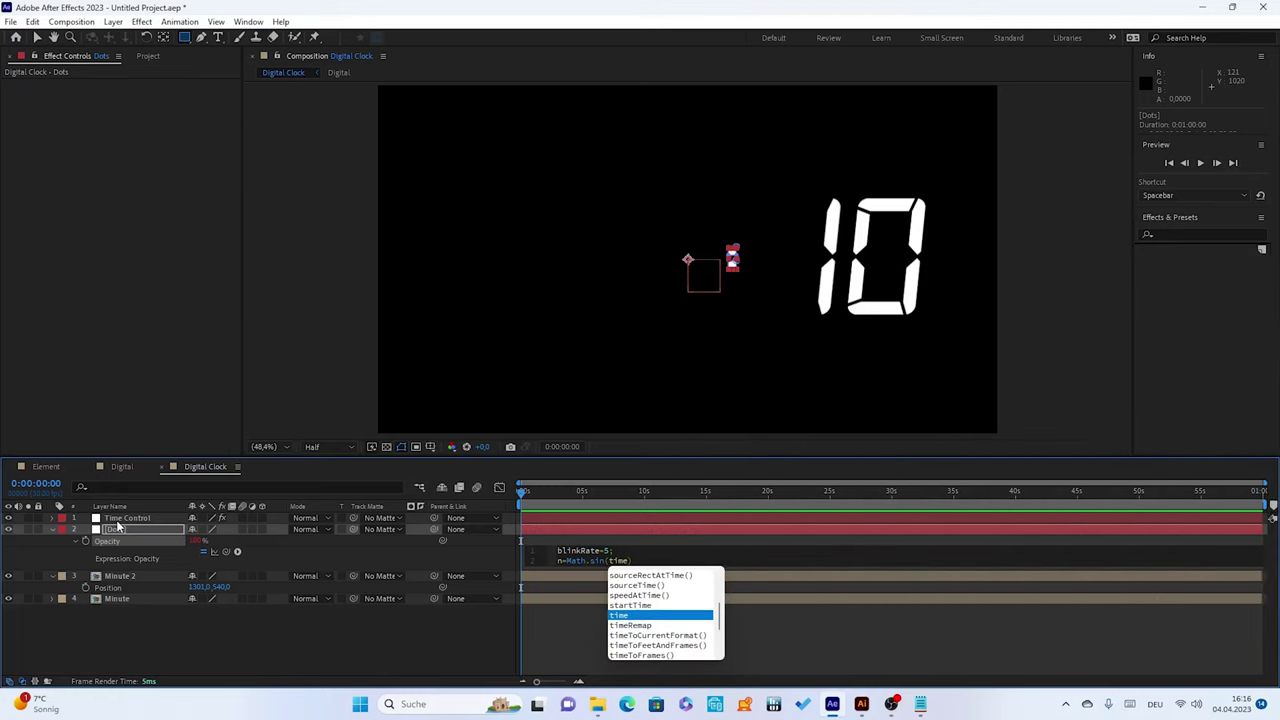
text(*)
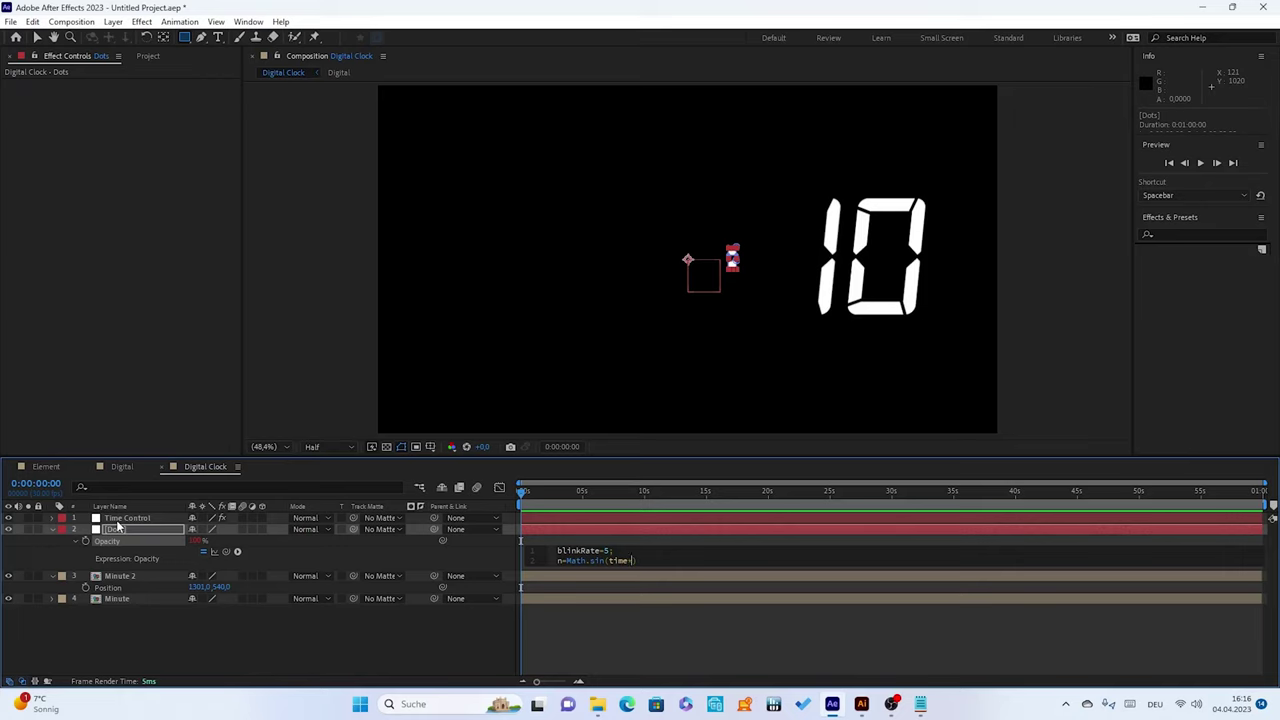
text(b)
text(l)
key(BackSpace)
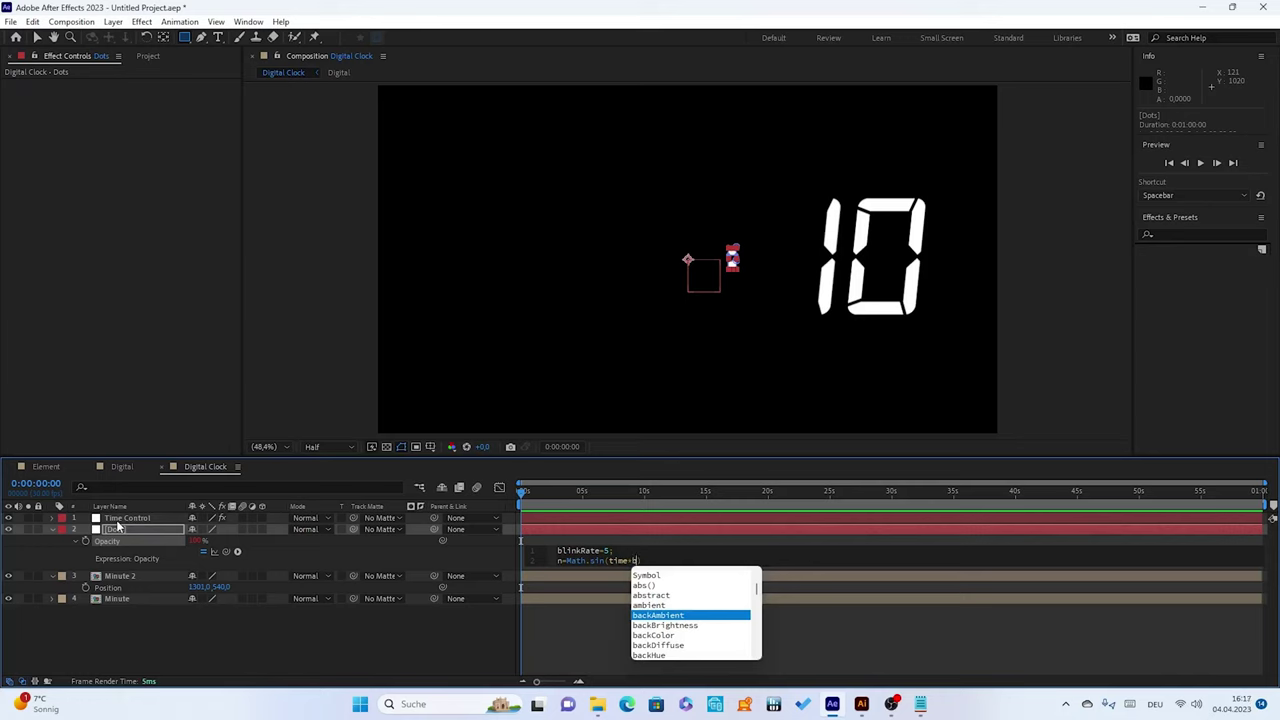
text(linkR)
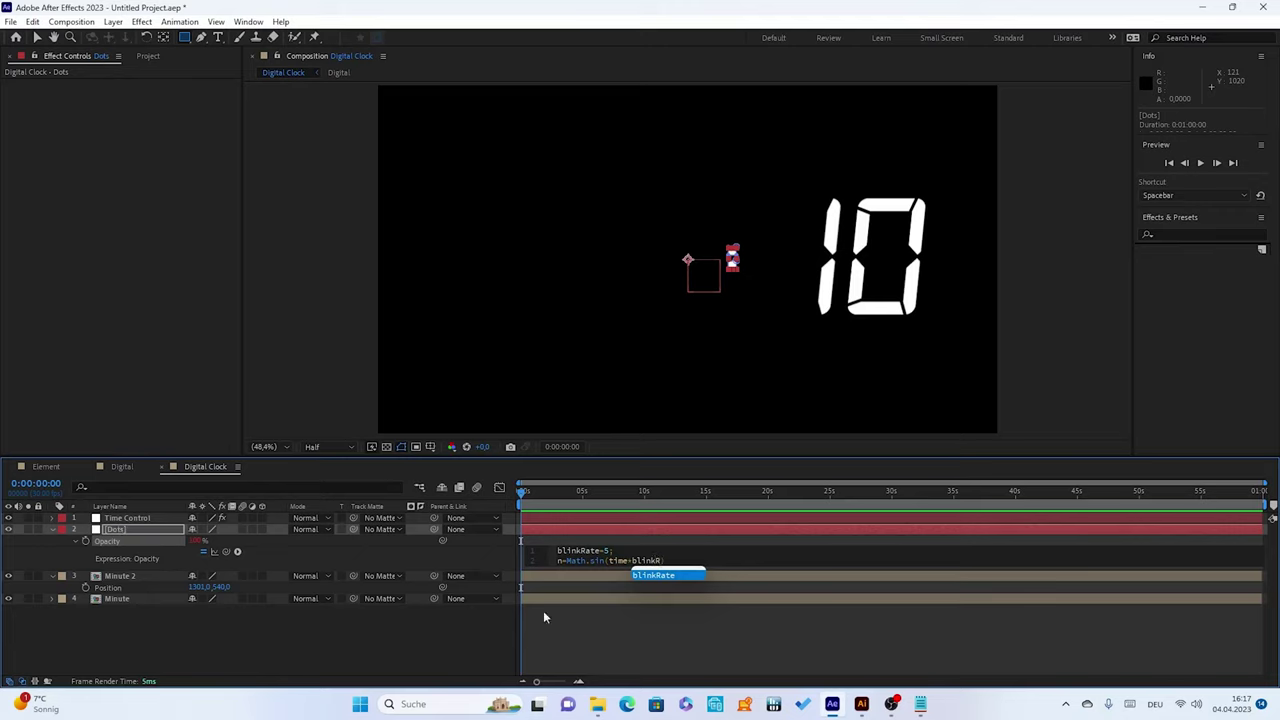
click(653, 576)
Add the line if(n<0) 0; to the Opacity expression
key(Return)
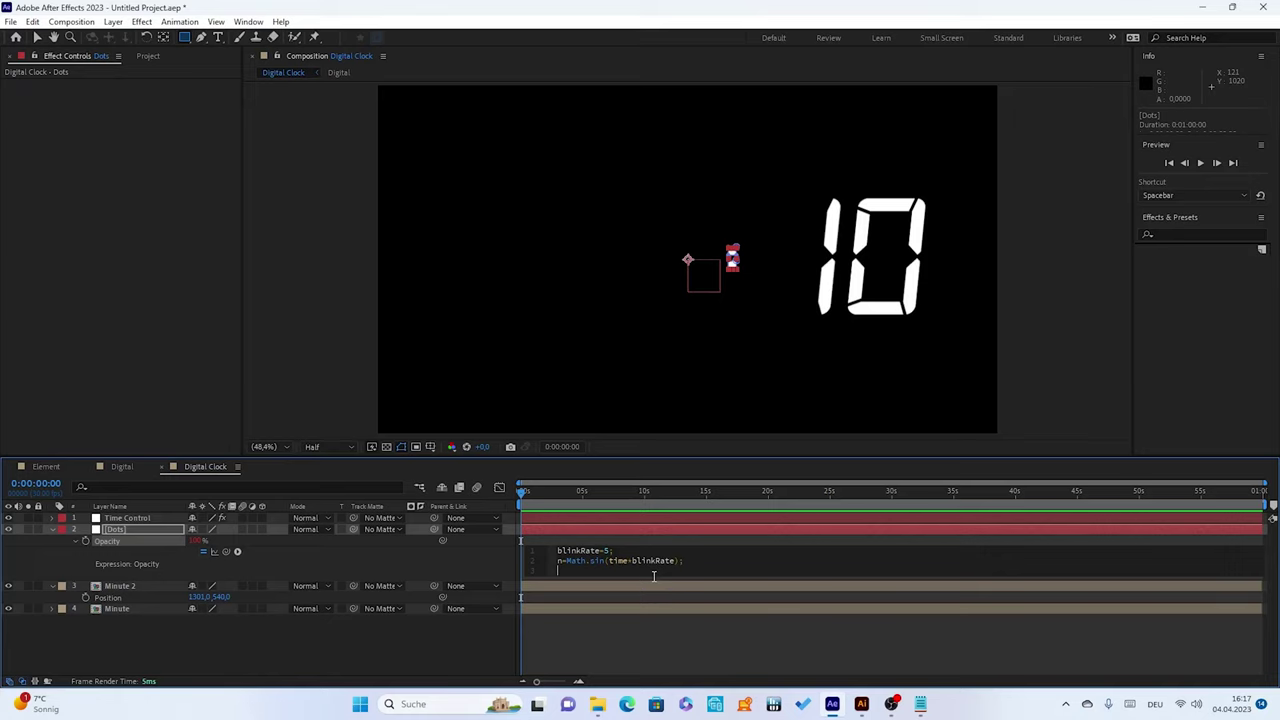
text(if)
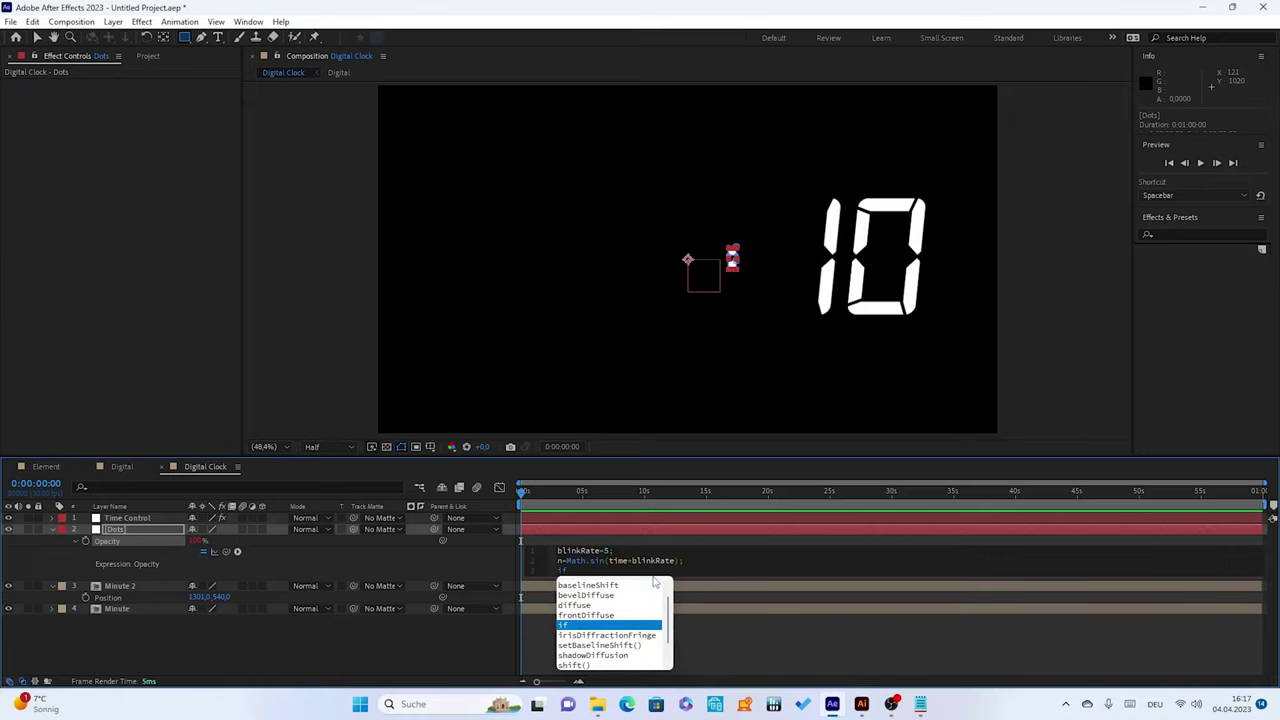
text(()
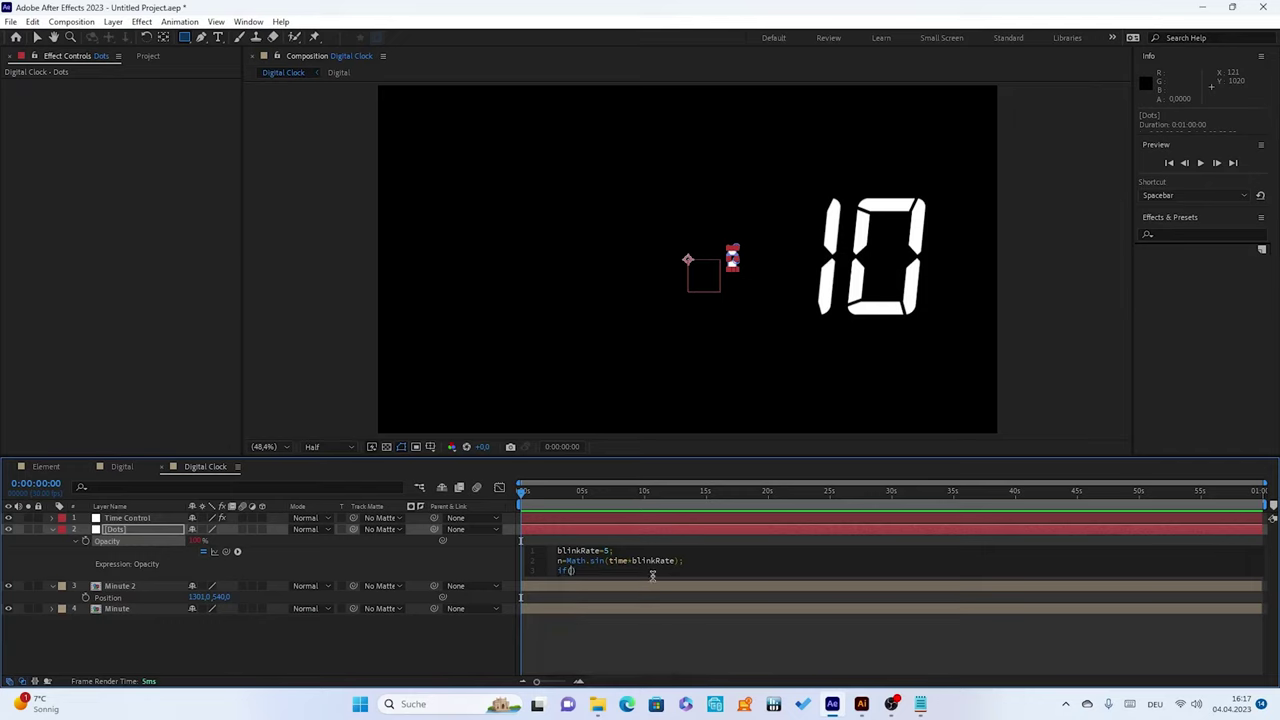
text(n)
text(<)
key(BackSpace)
key(BackSpace)
text(0)
text())
text( 0)
Finish the expression with else 100;, commit it, and preview the blinking colon
key(Return)
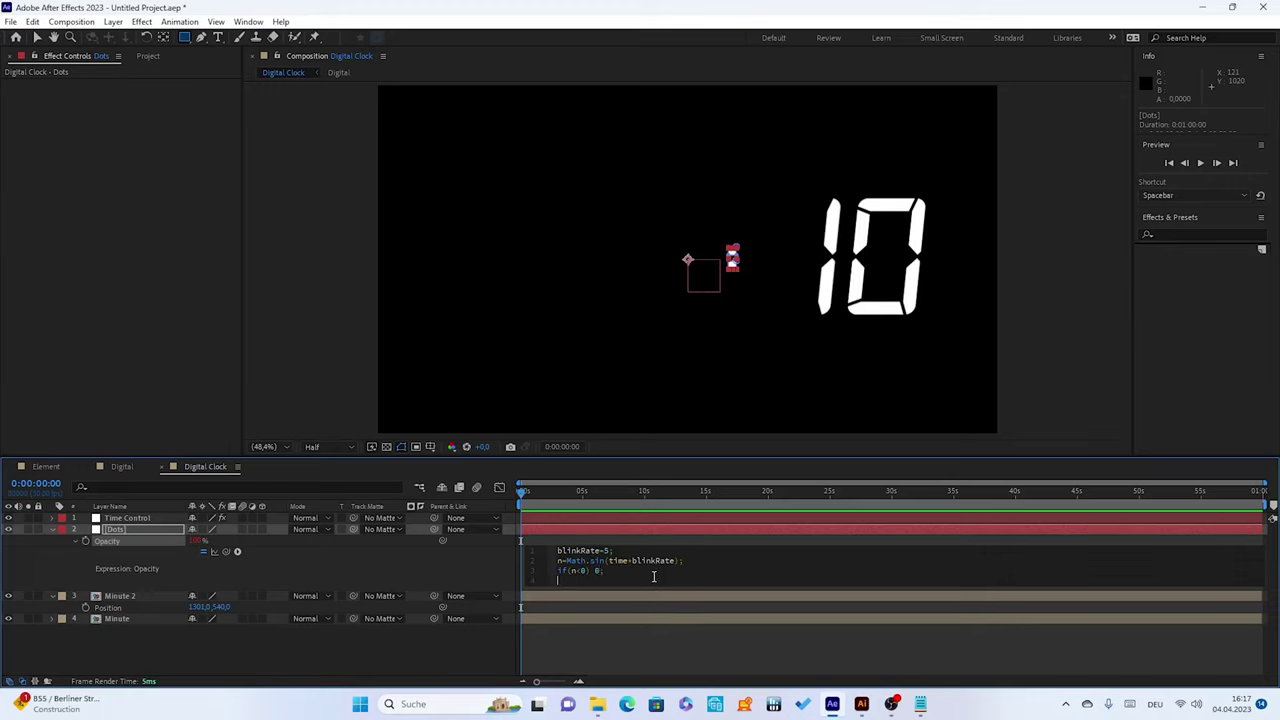
text(e)
text(le)
key(BackSpace)
text(se 1)
text(00)
text(;)
click(450, 568)
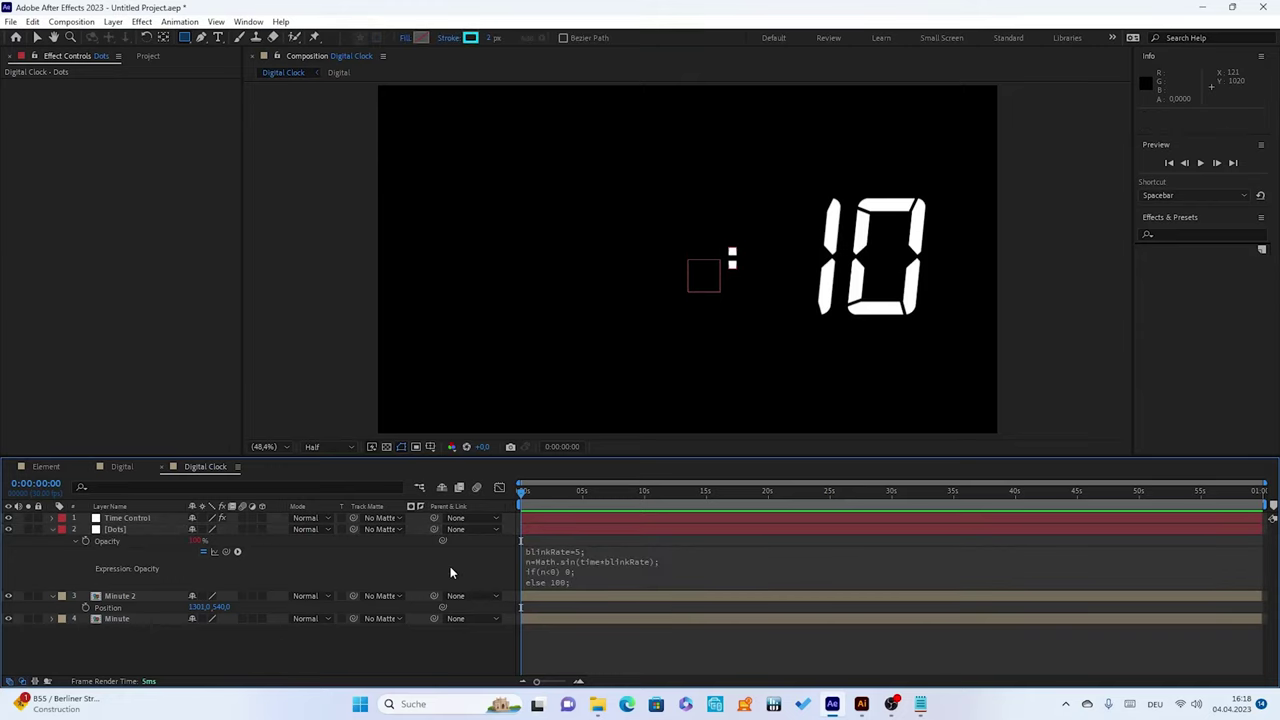
key(space)
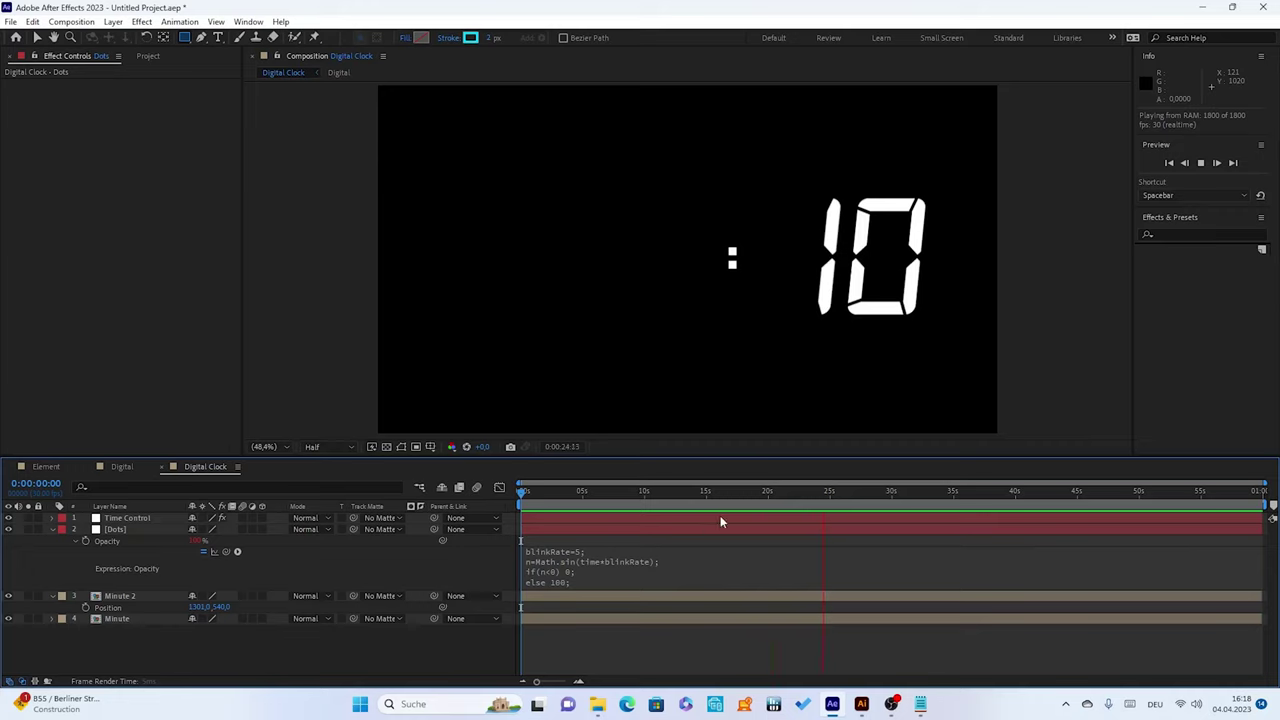
Stop the preview and duplicate the Minute 2 layer, naming the copy 'Hour'
key(space)
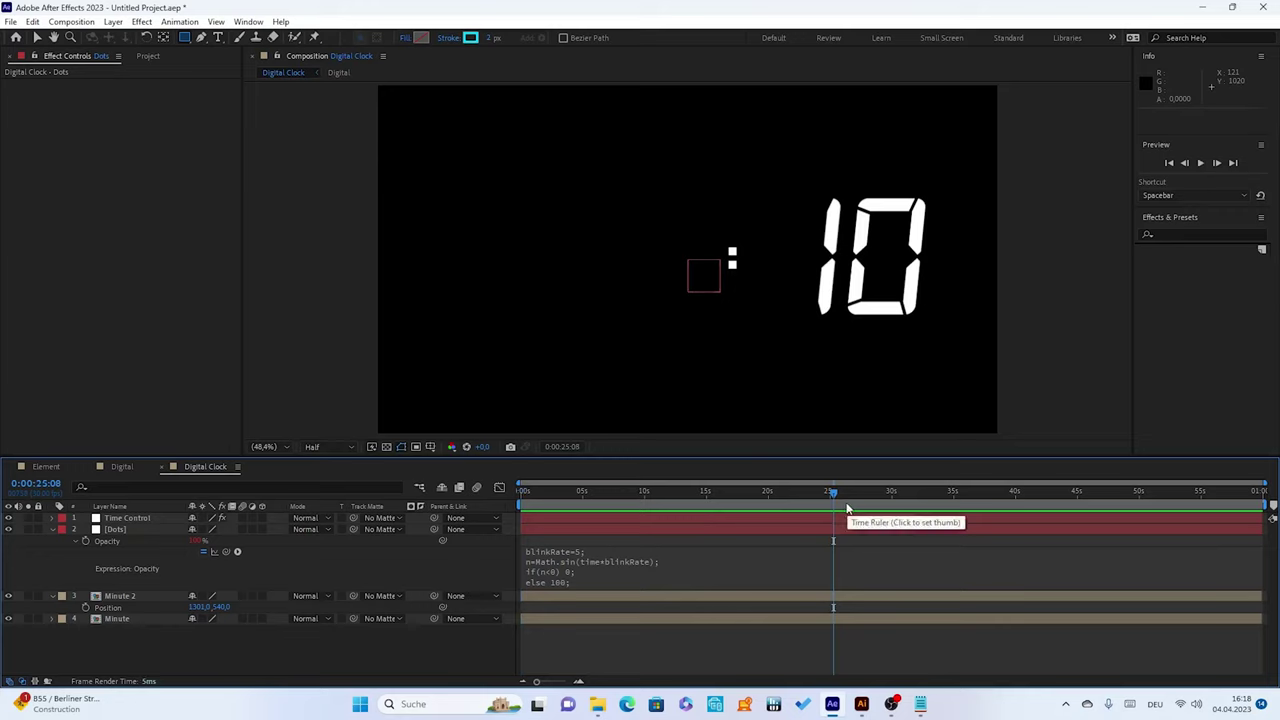
click(52, 530)
click(108, 541)
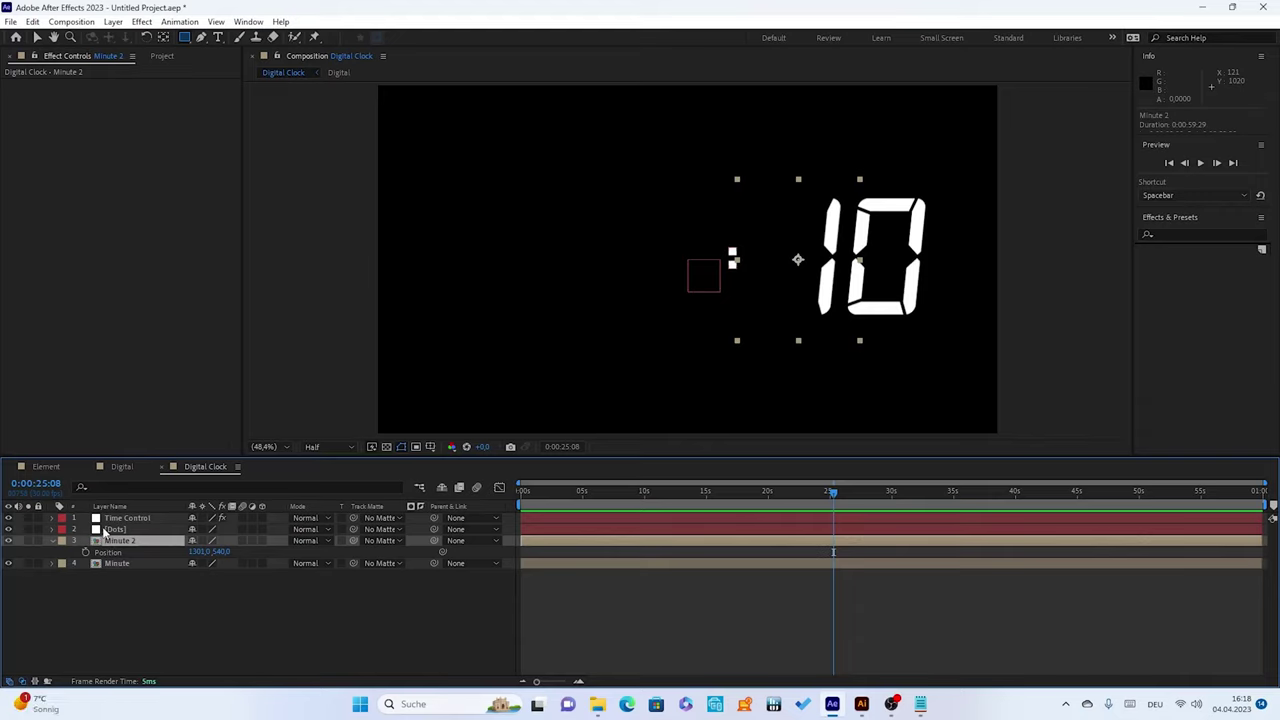
key(ctrl+d)
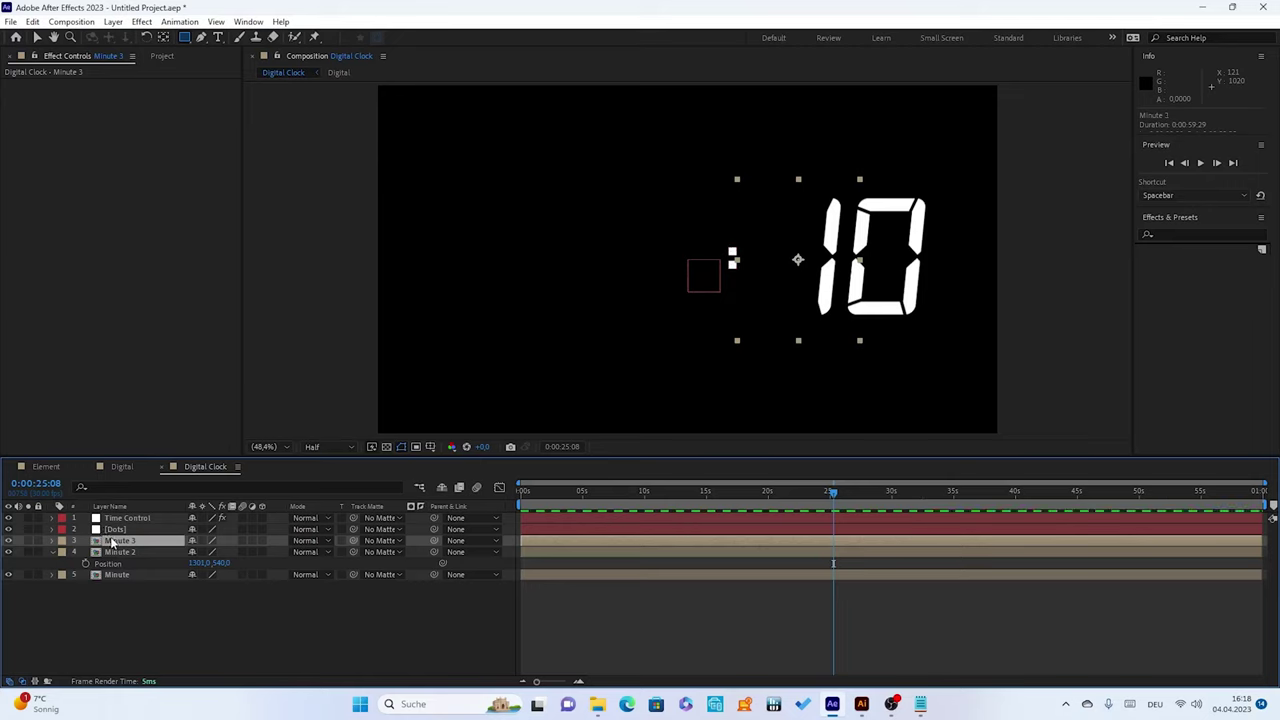
key(Return)
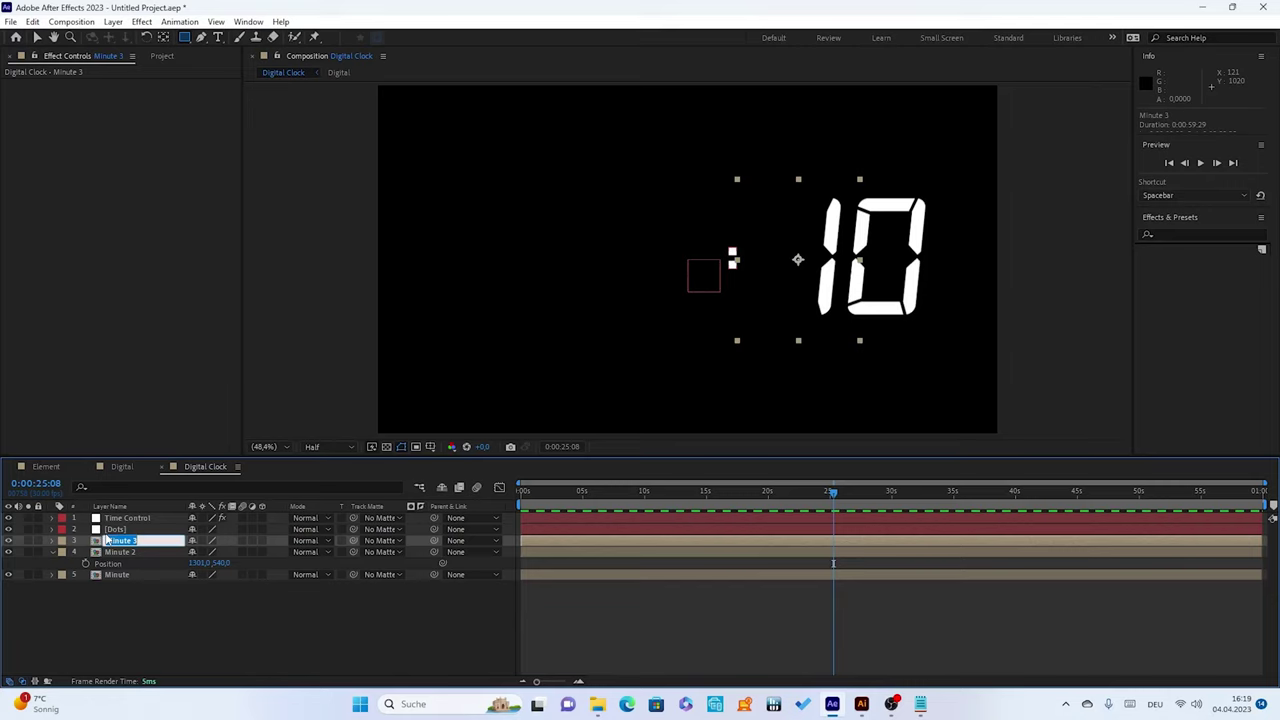
text(Ho)
text(ur)
key(Return)
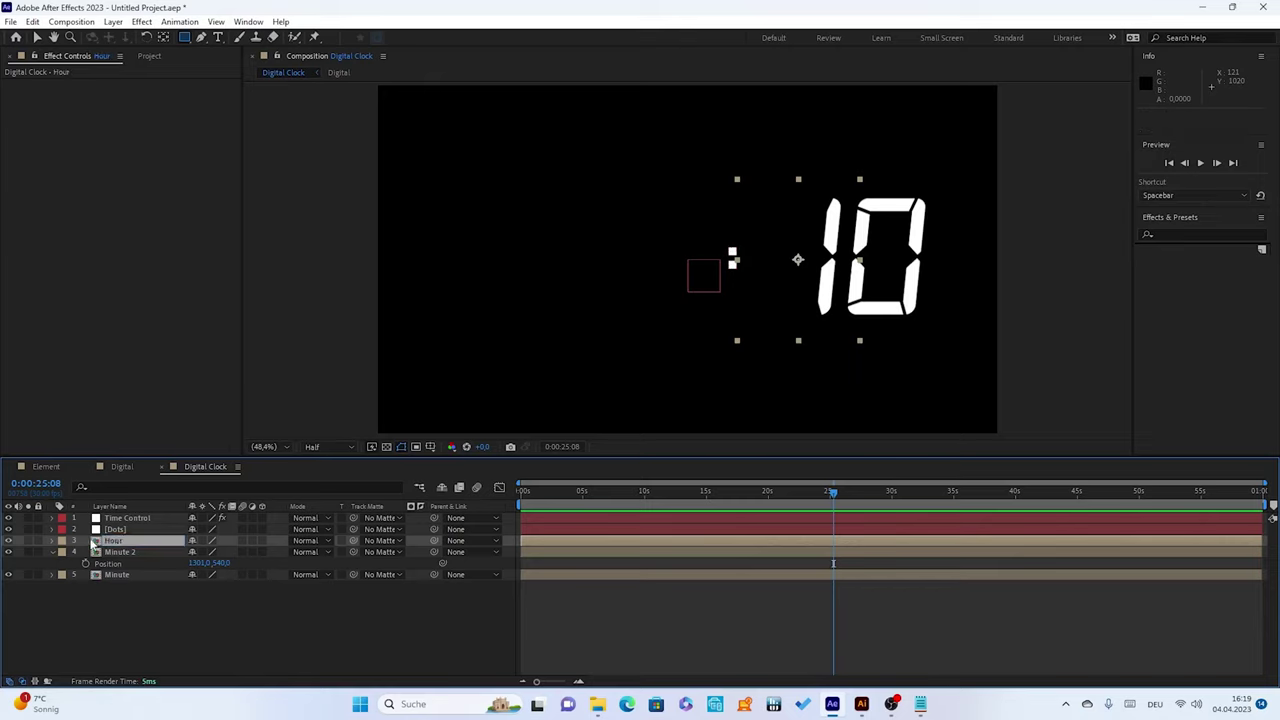
Expand the Hour layer's Time Remap and start editing its expression
click(52, 552)
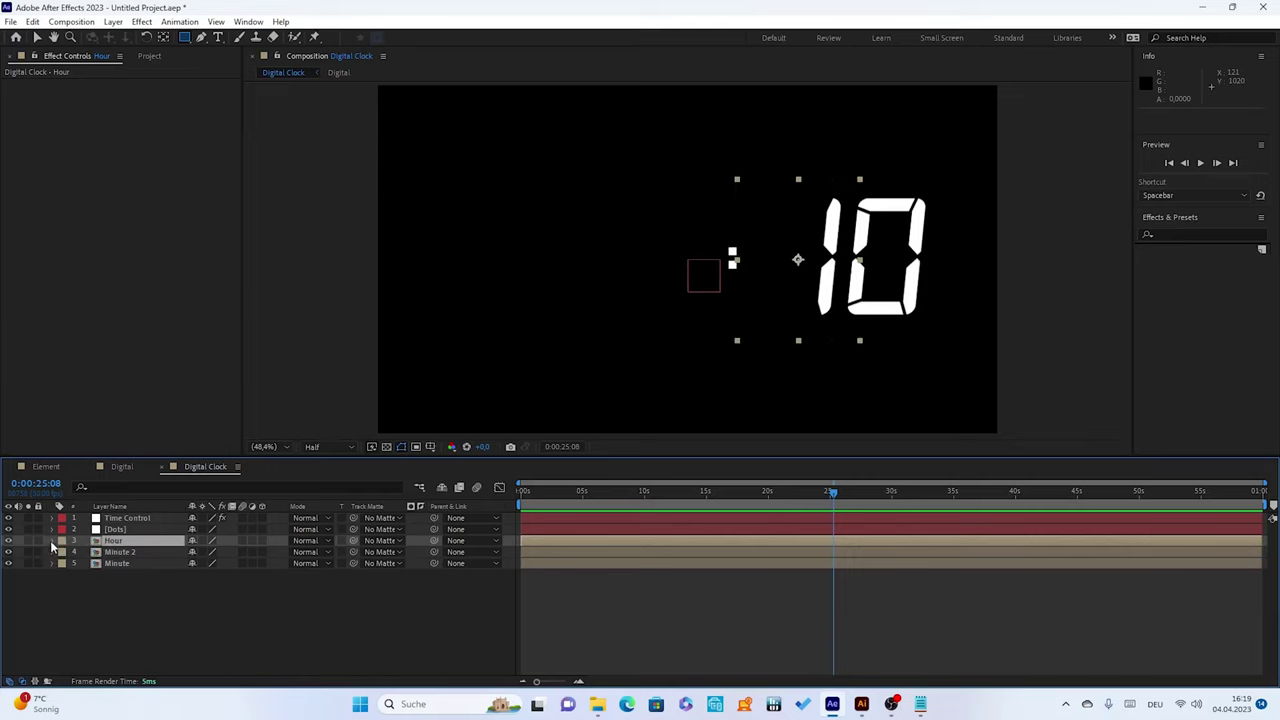
click(52, 540)
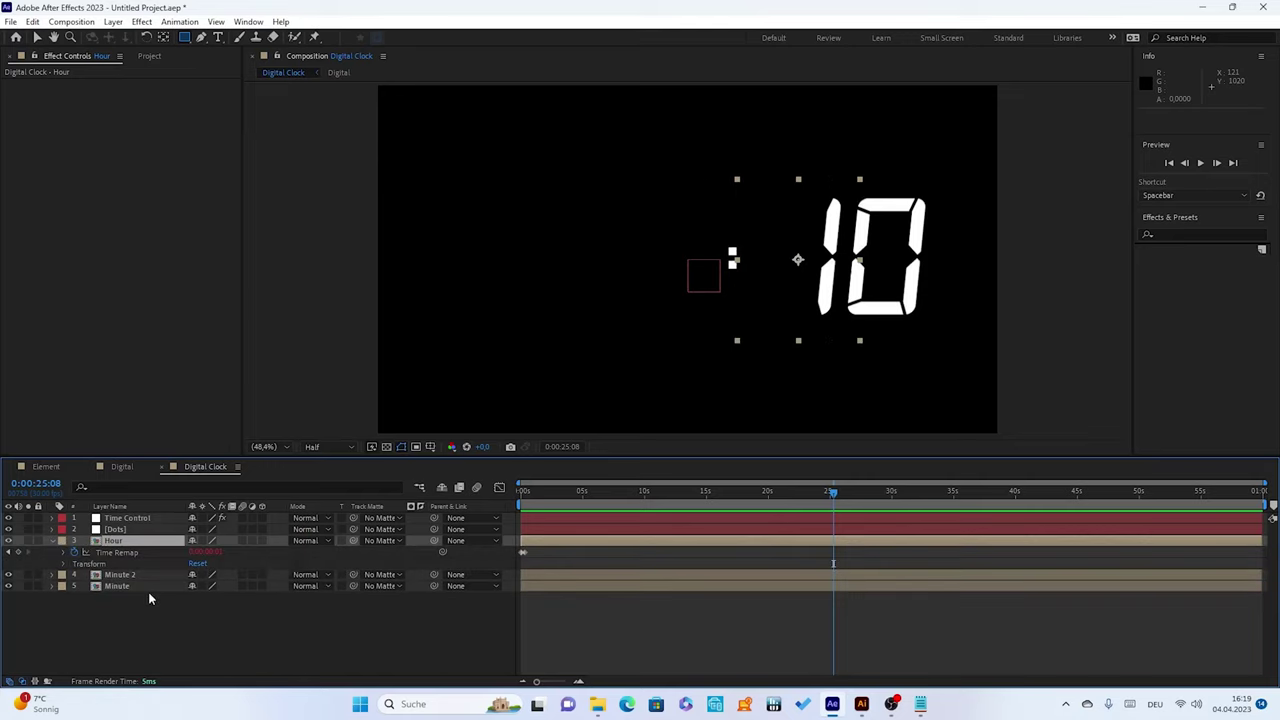
click(68, 553)
text(thisComp.layer("Time Control").effect("Slider Control")("Slider")/10%thisComp.frameDuration)
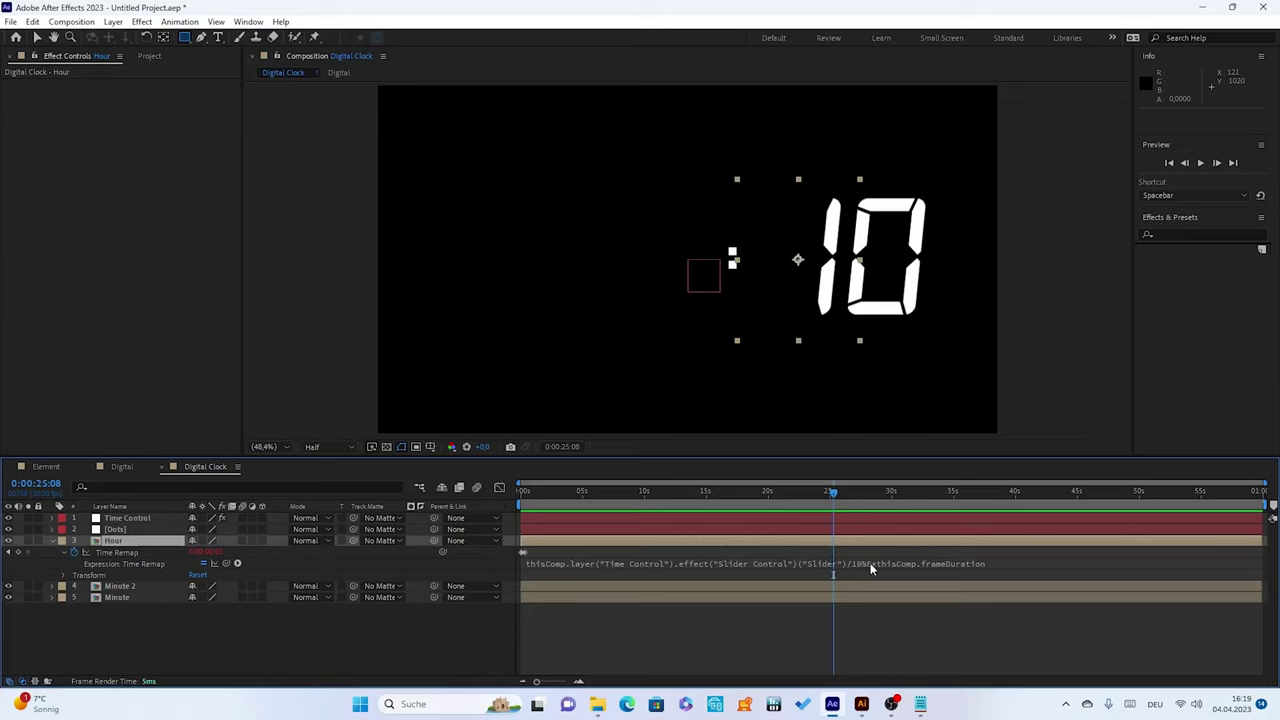
click(871, 563)
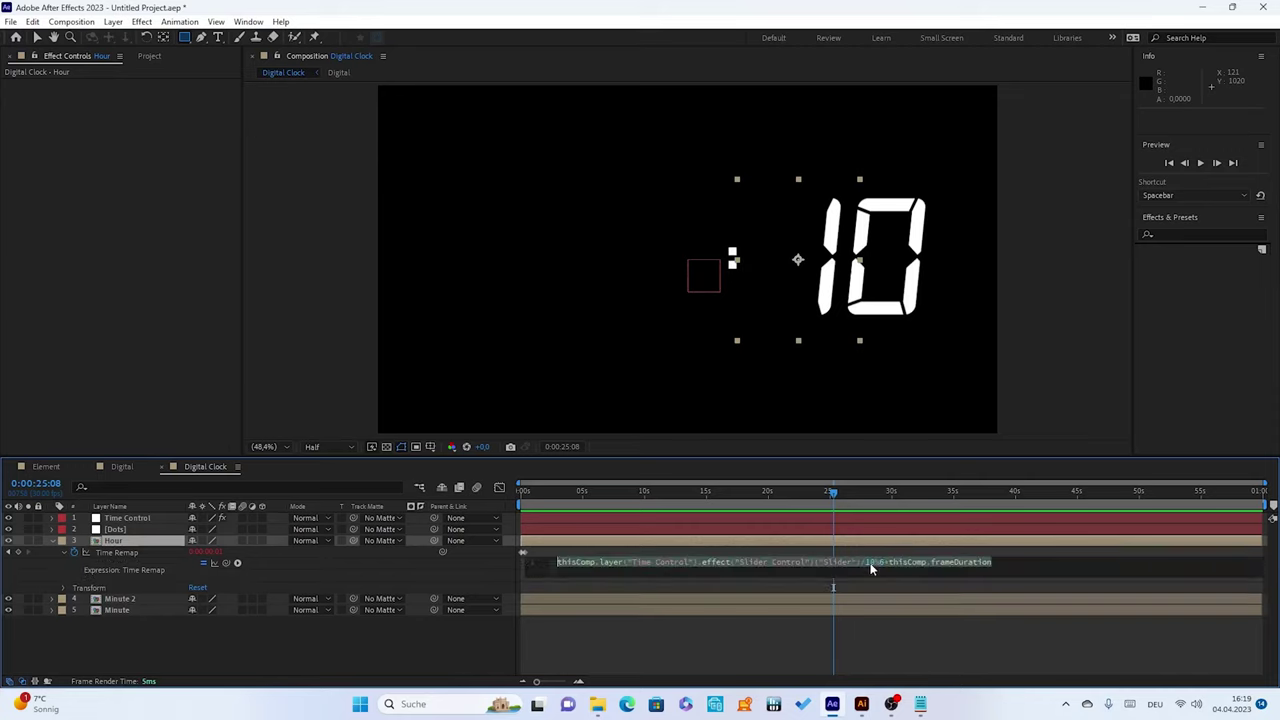
click(883, 563)
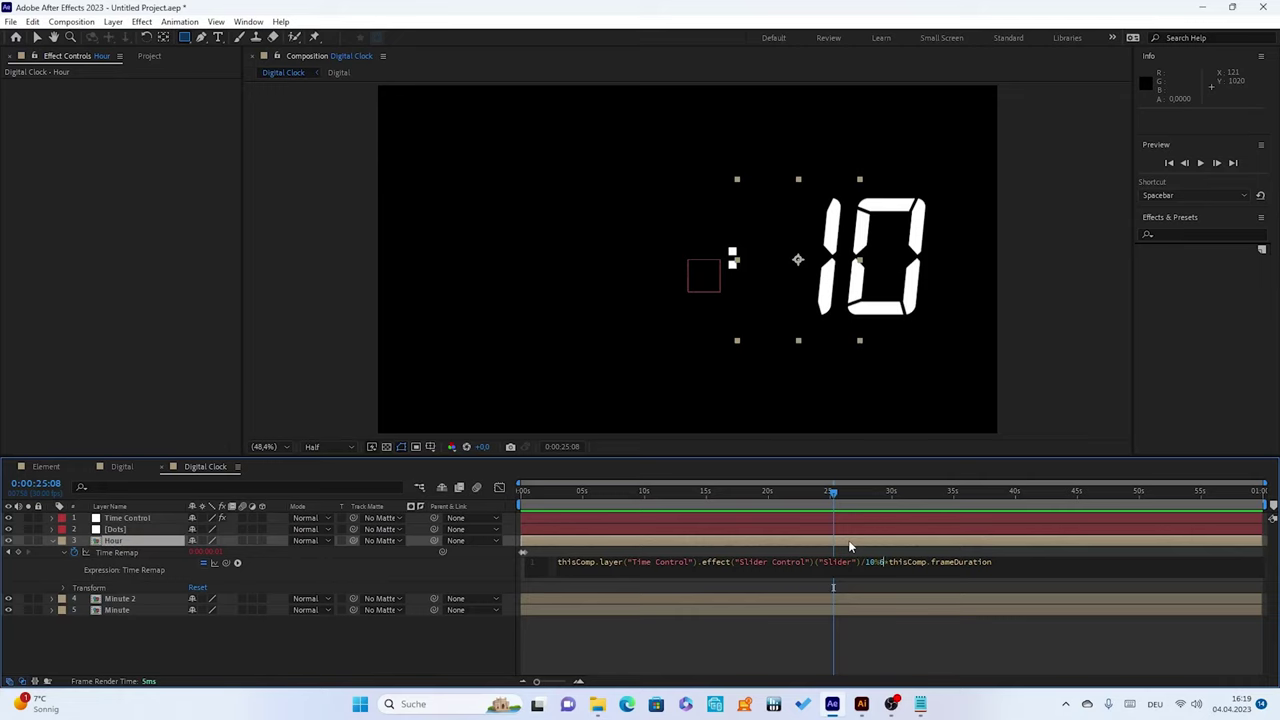
Change the Hour expression to divide the slider by 60 (%10), apply it, and show Position
key(BackSpace)
text(10)
key(Left)
key(Left)
key(Left)
key(BackSpace)
key(BackSpace)
key(BackSpace)
text(60)
text(%)
click(473, 574)
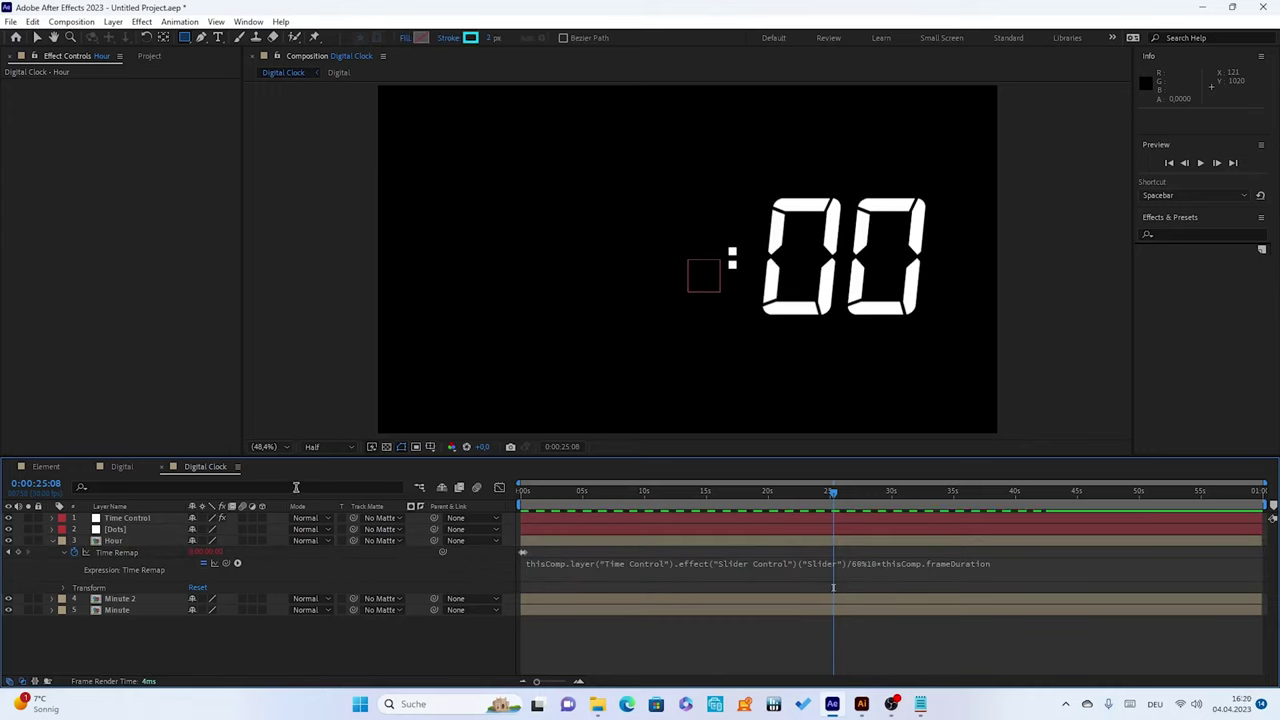
click(105, 541)
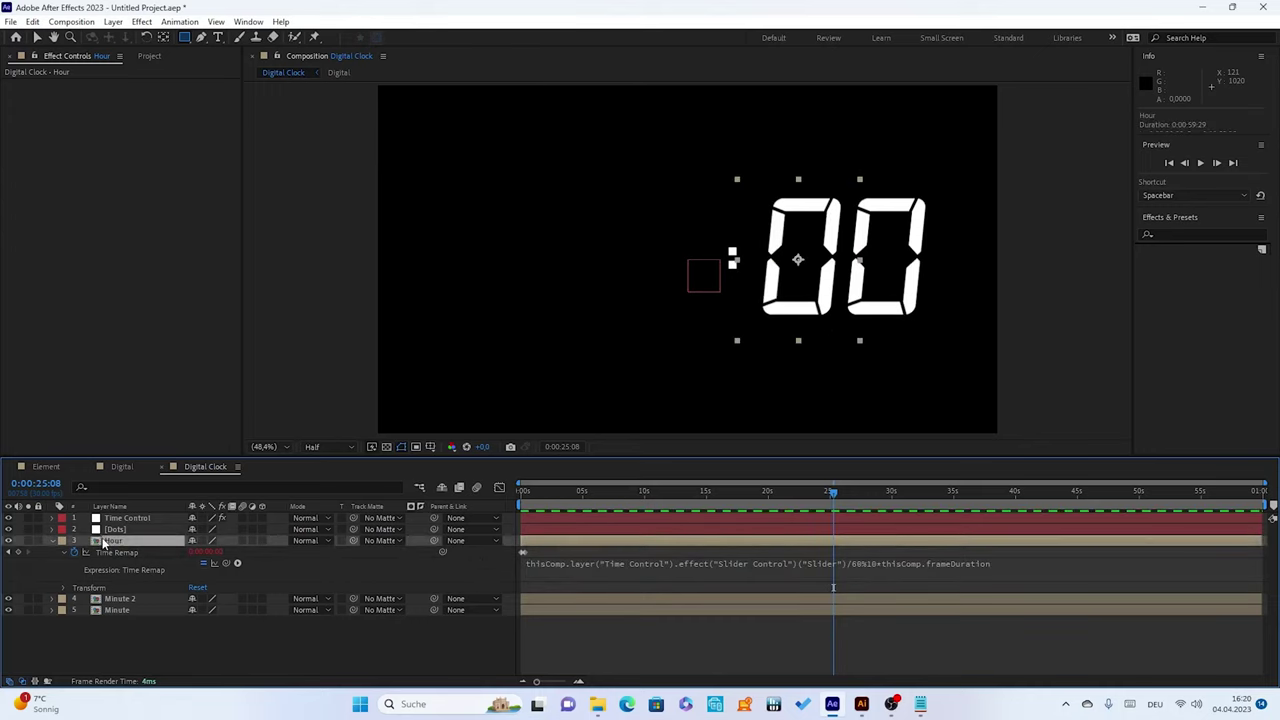
key(p)
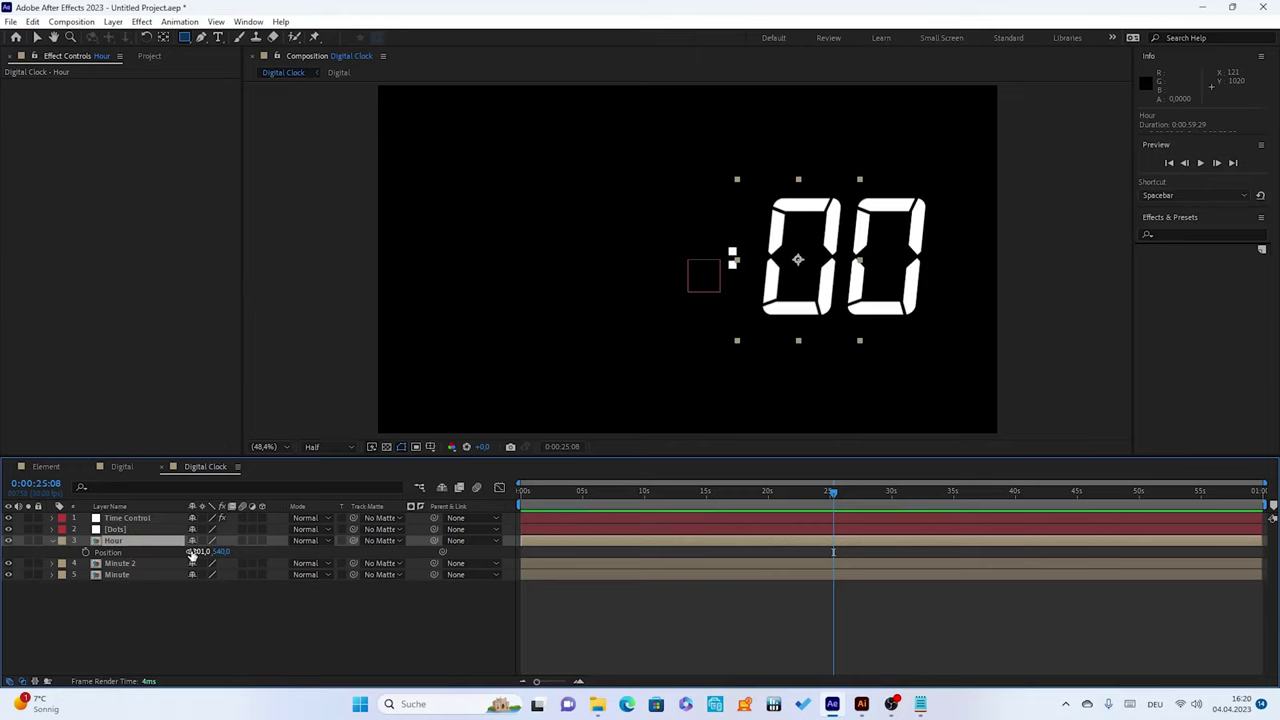
Slide the Hour digit's Position X left past the colon to about 931
drag(192, 553, 95, 553)
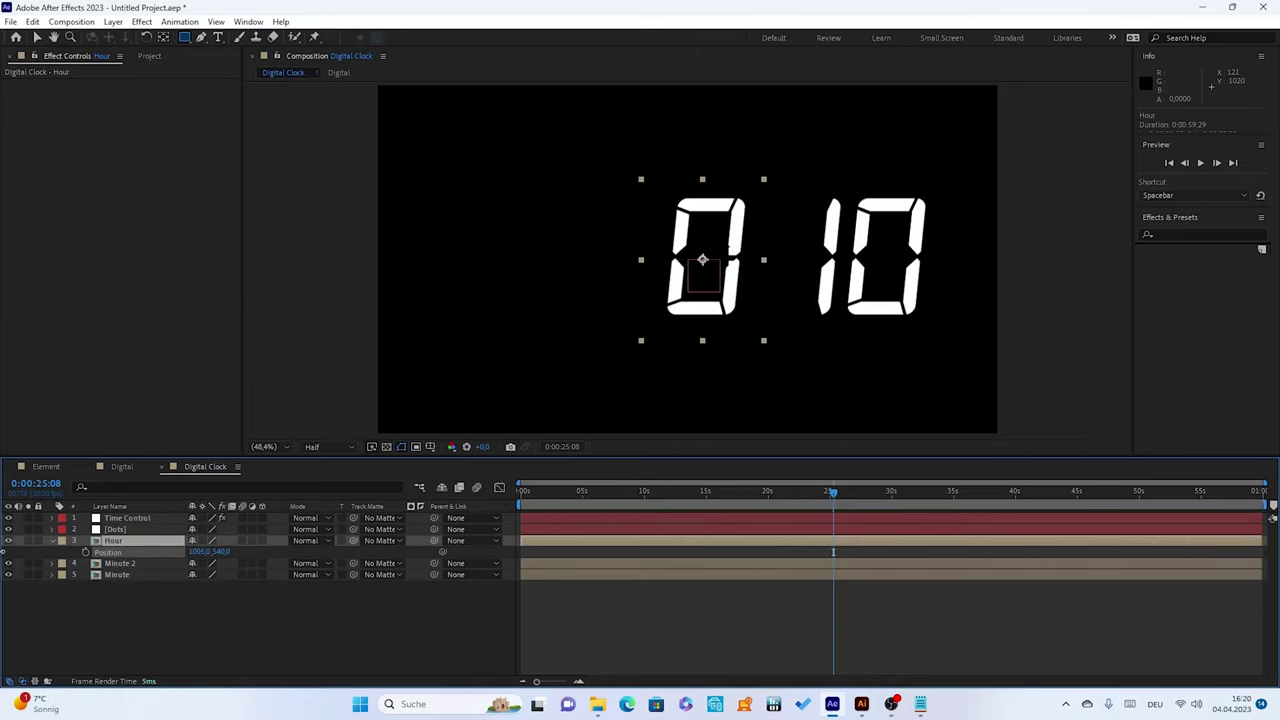
mouse_move(200, 552)
mouse_down()
mouse_move(130, 549)
mouse_move(151, 549)
mouse_up()
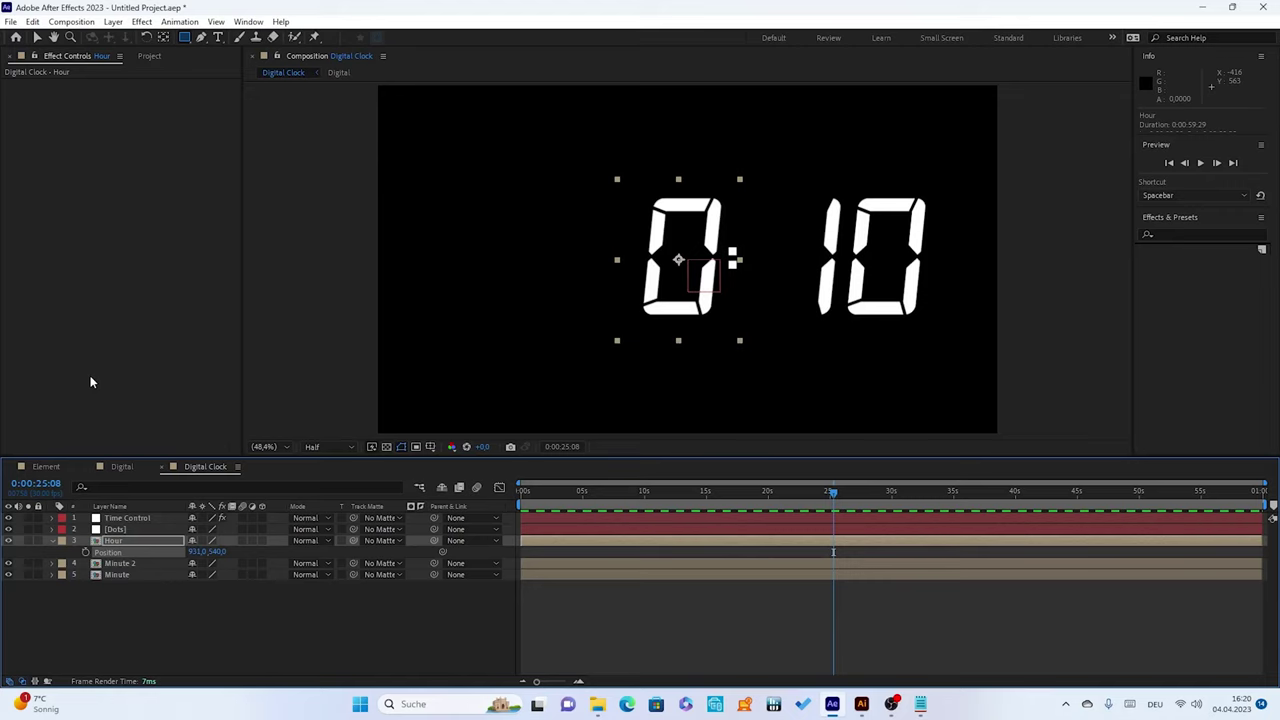
click(119, 518)
Set the Time Control slider to 60 so the clock reads 1:00, then duplicate the Hour layer
drag(141, 95, 137, 97)
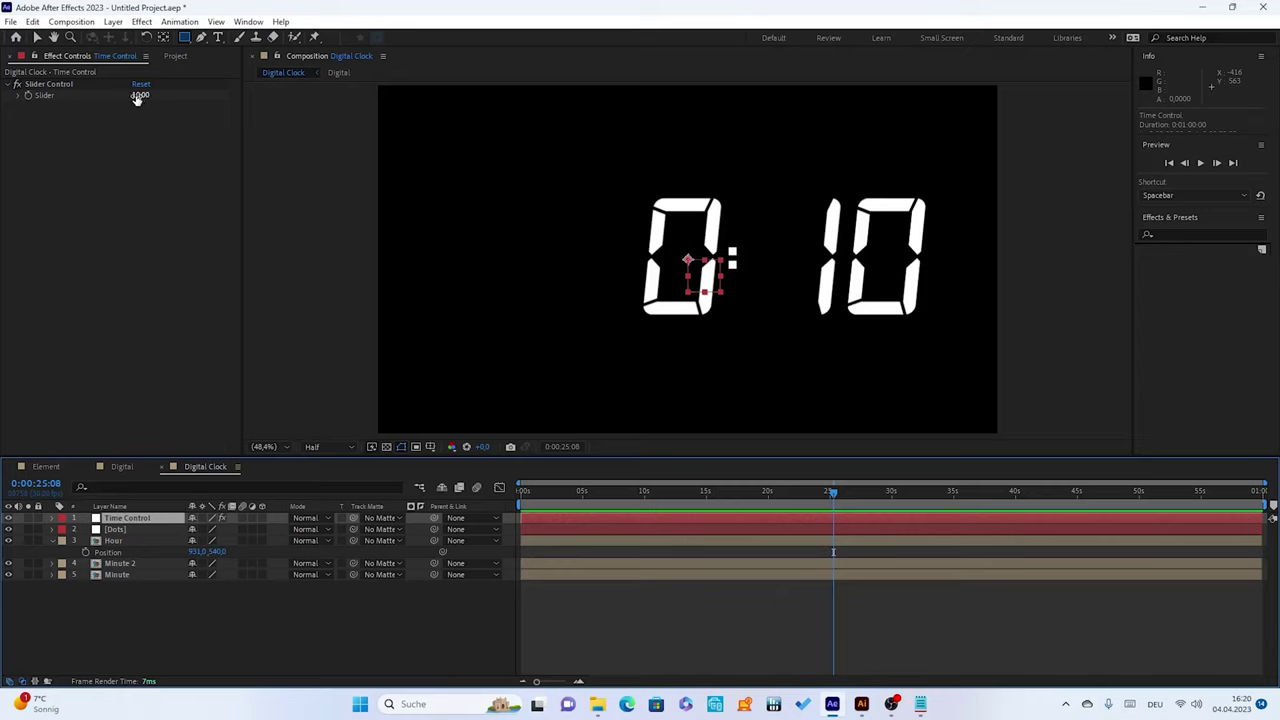
click(140, 95)
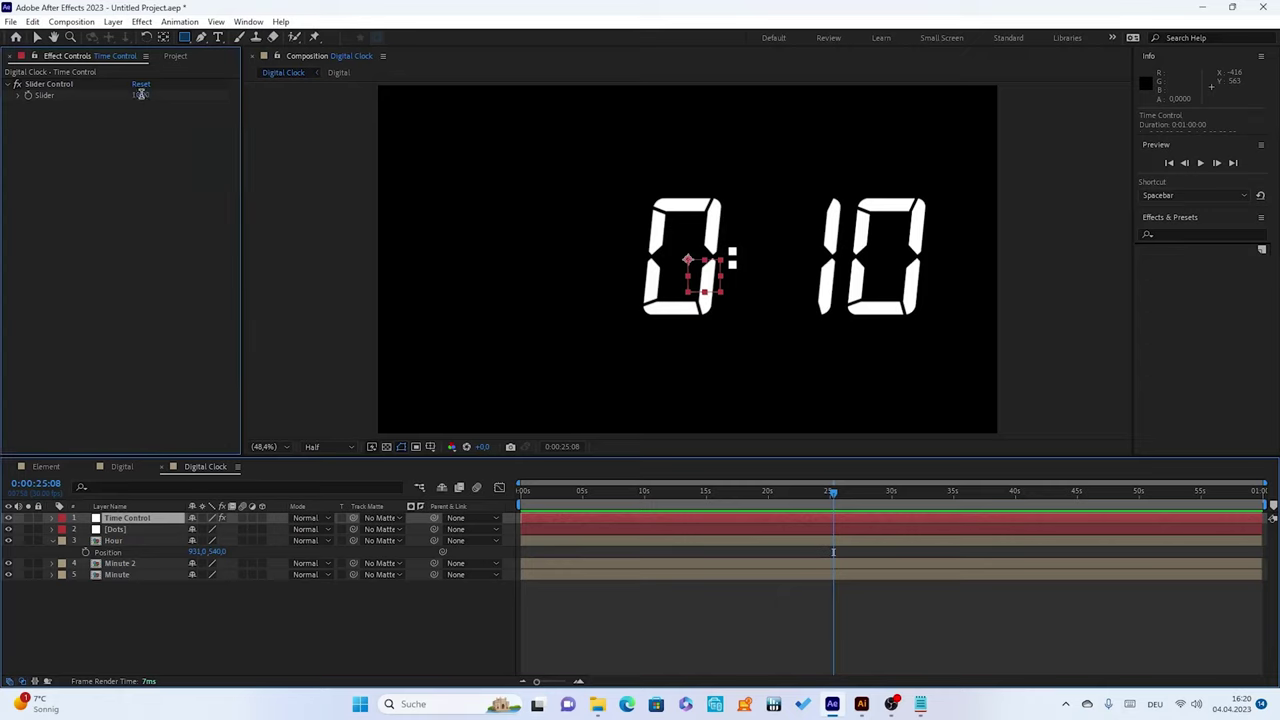
text(60)
key(Return)
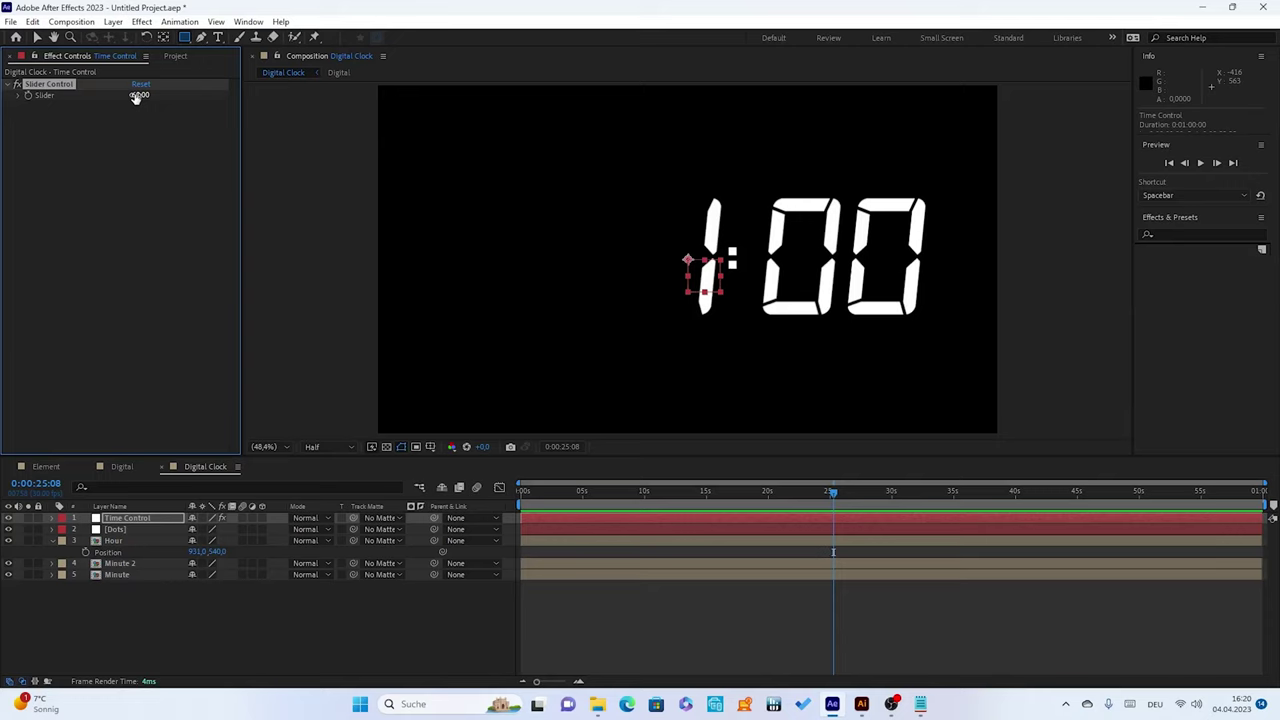
click(112, 541)
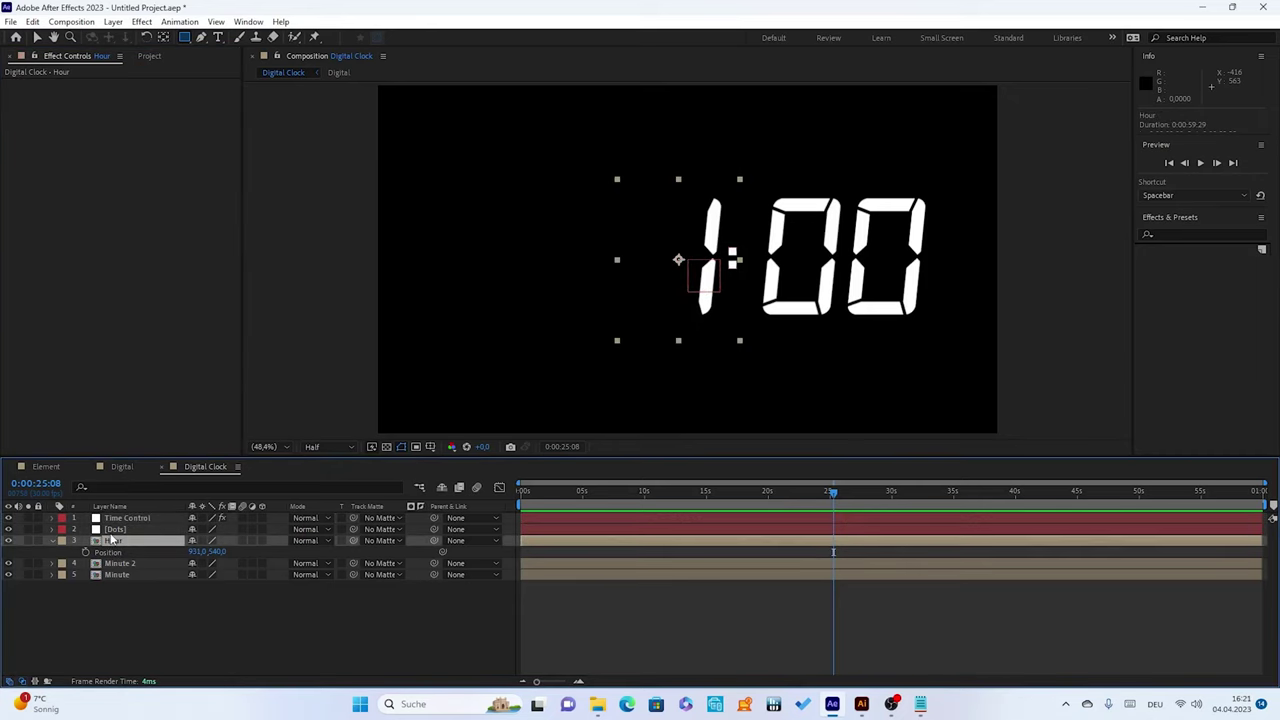
key(ctrl+d)
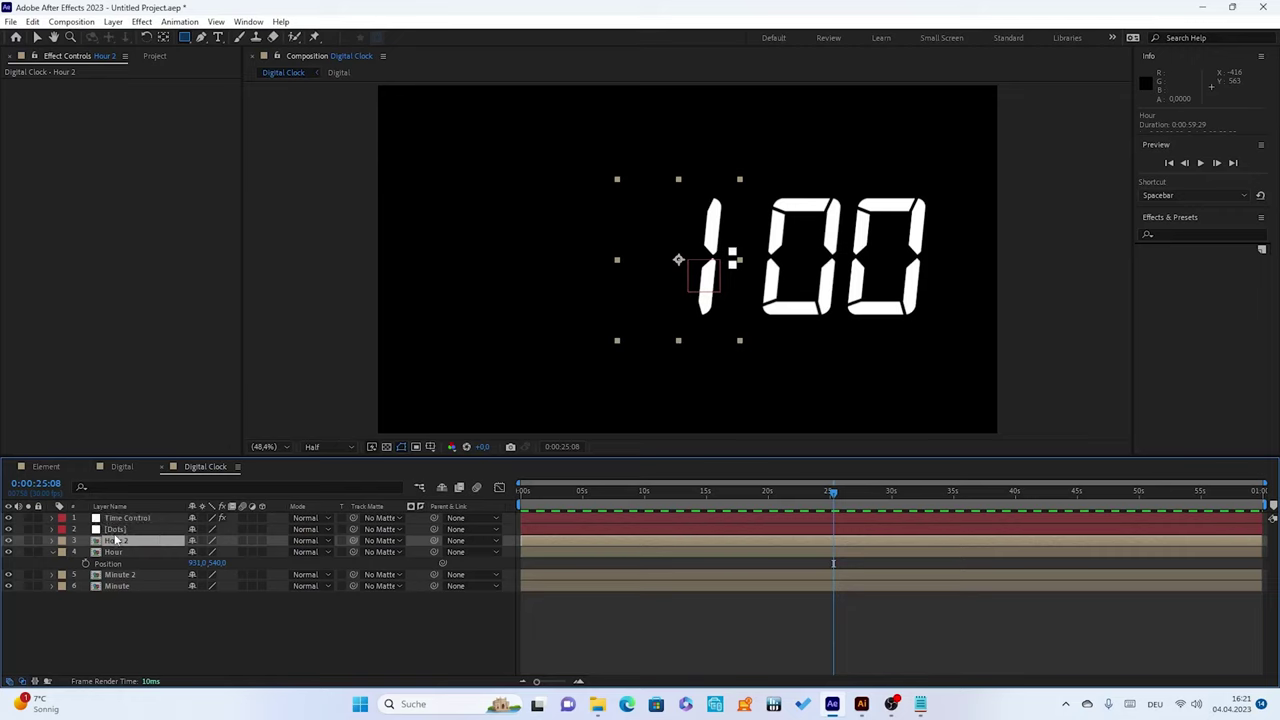
Set the Time Control slider to 120
click(112, 529)
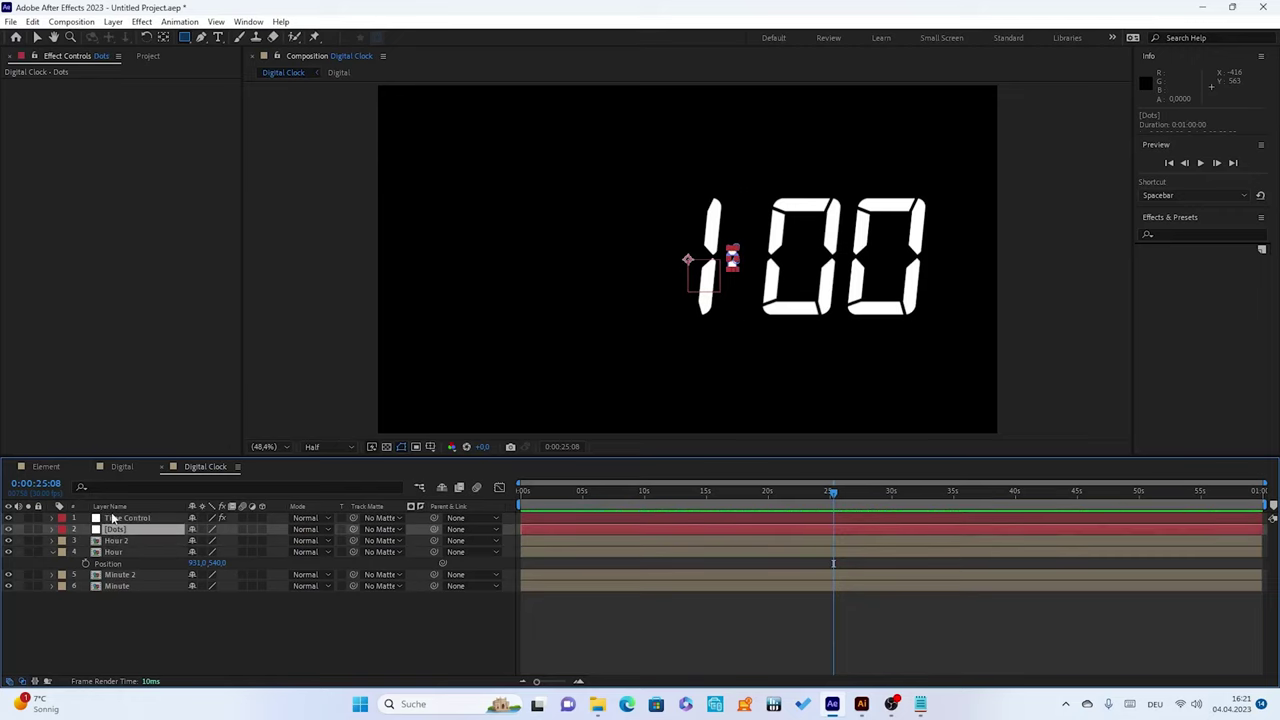
click(115, 518)
click(140, 95)
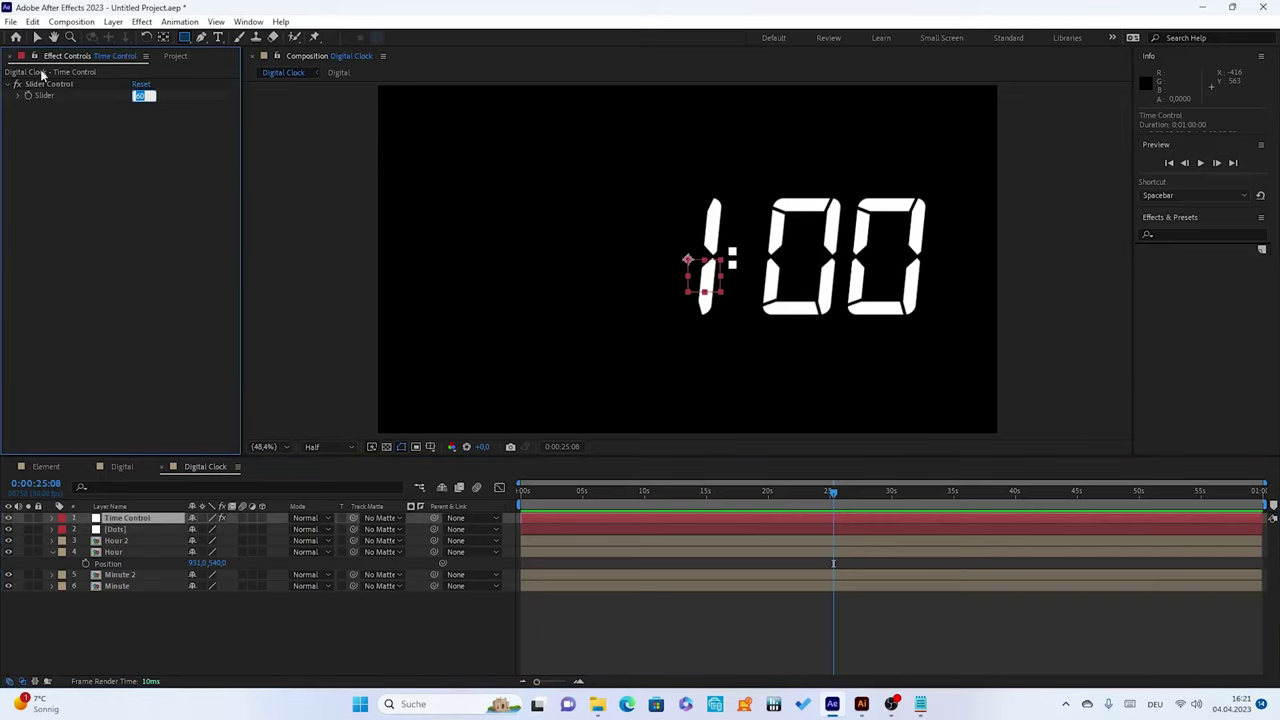
text(120)
key(Return)
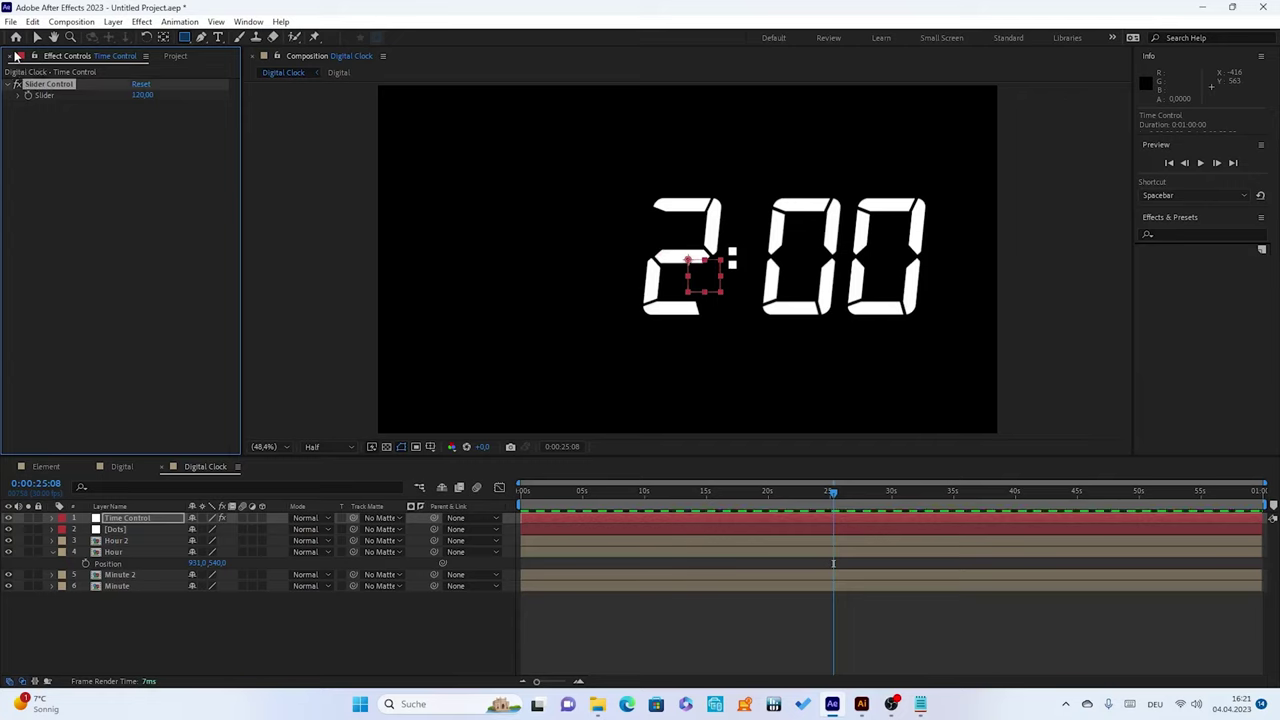
Move the Hour 2 digit left of the Hour digit to X 660
click(100, 541)
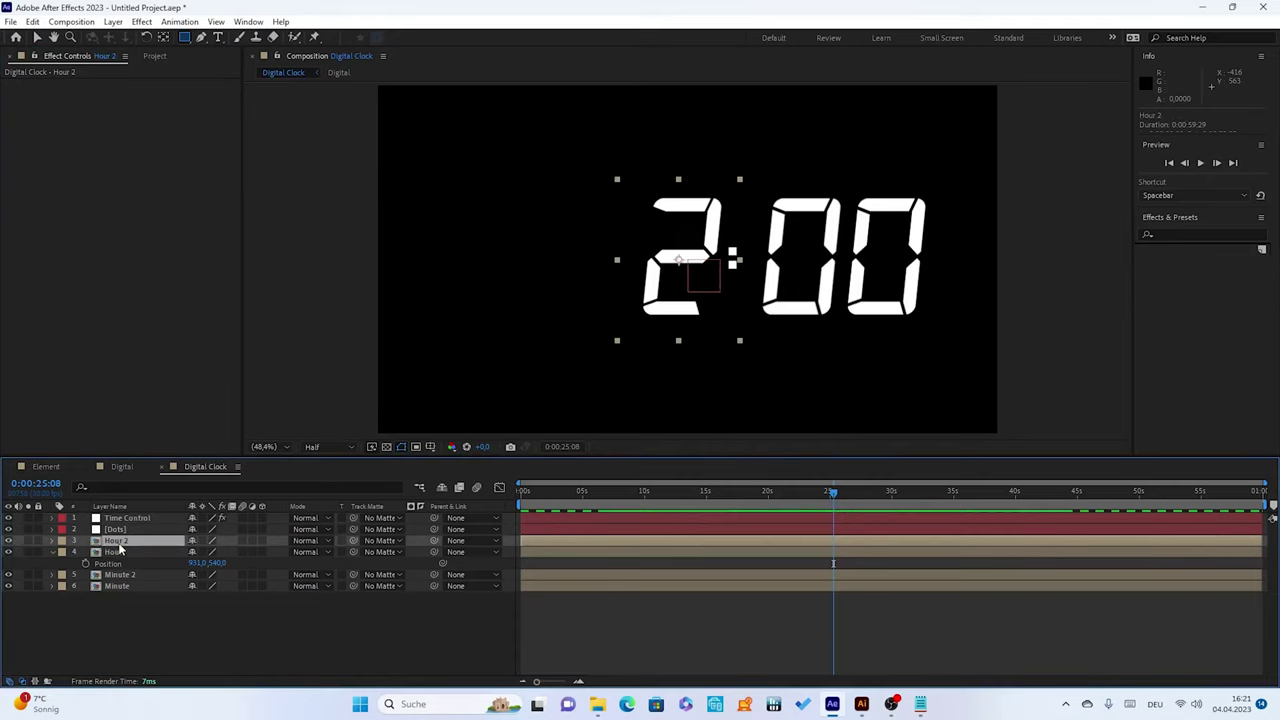
key(p)
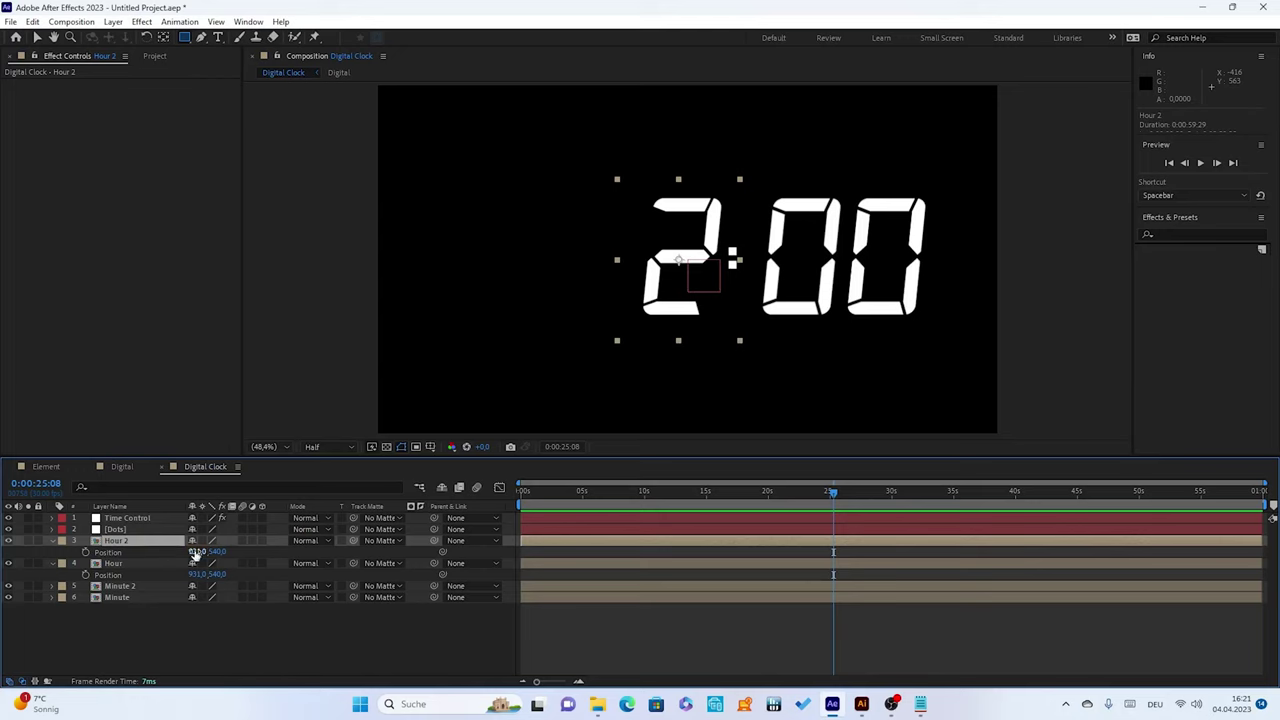
drag(195, 554, 15, 552)
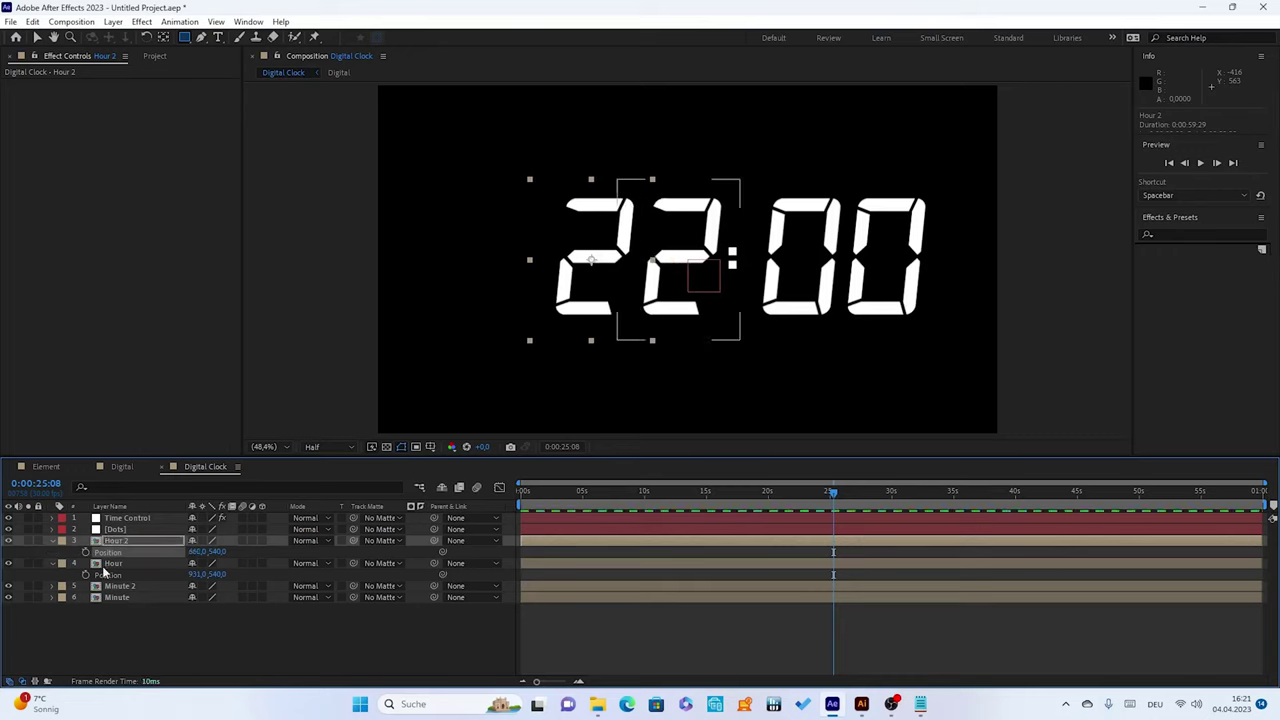
Paste the slider-based expression onto Hour 2's Time Remap
click(51, 563)
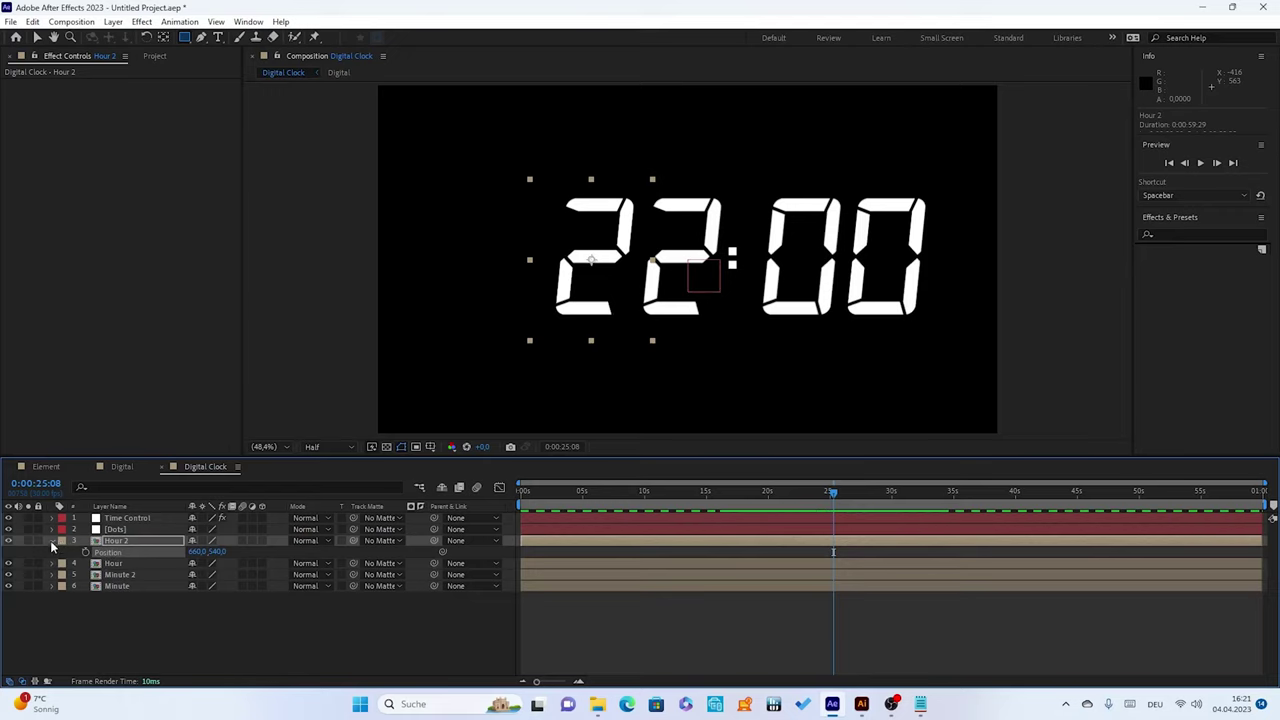
click(51, 541)
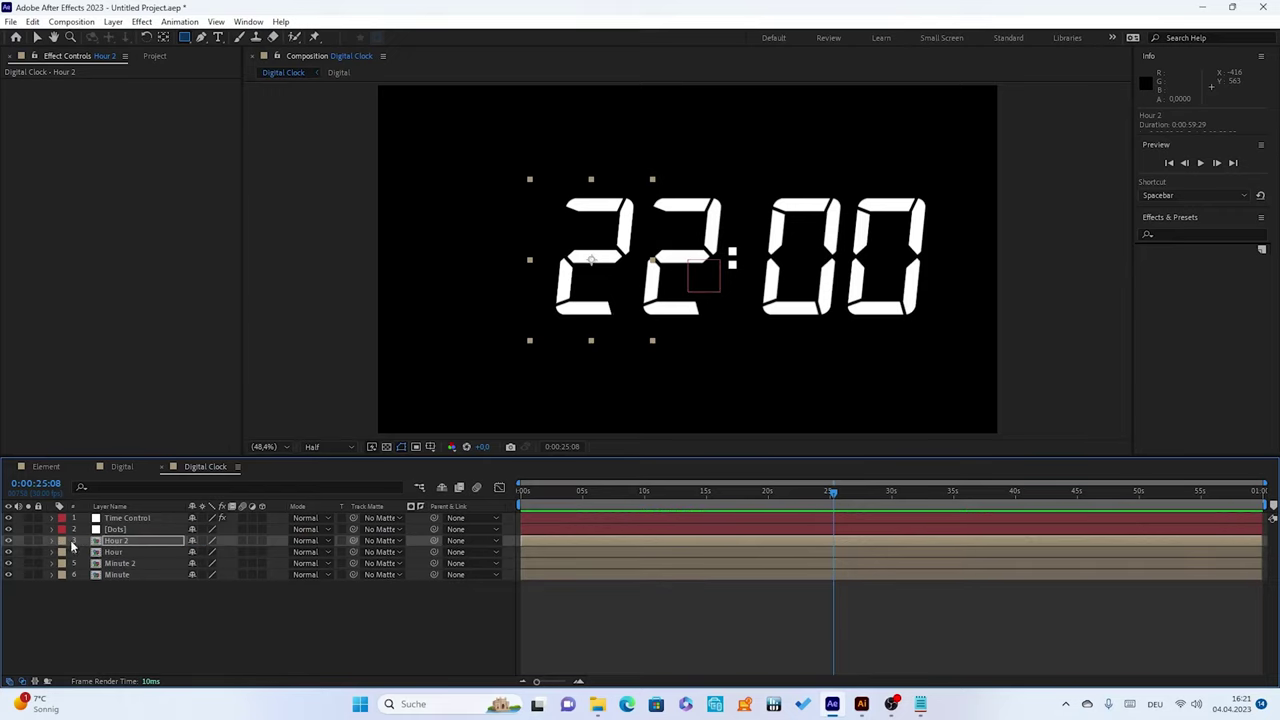
click(52, 541)
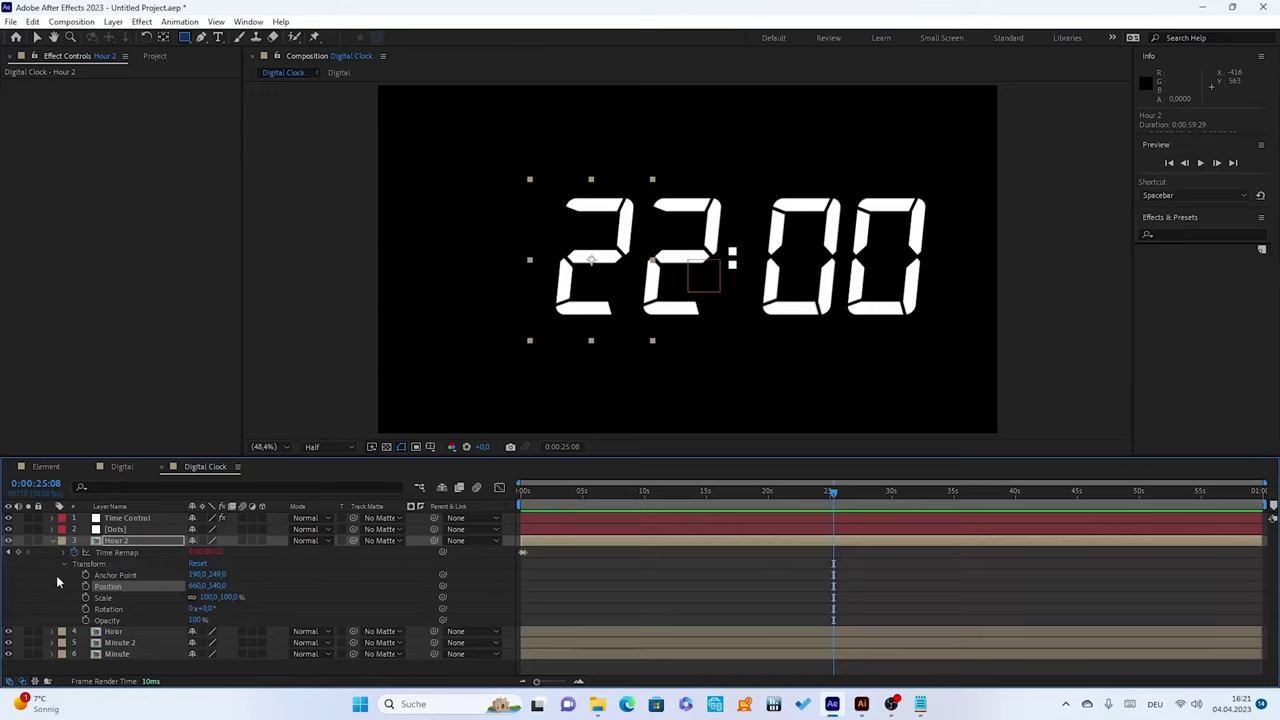
click(64, 564)
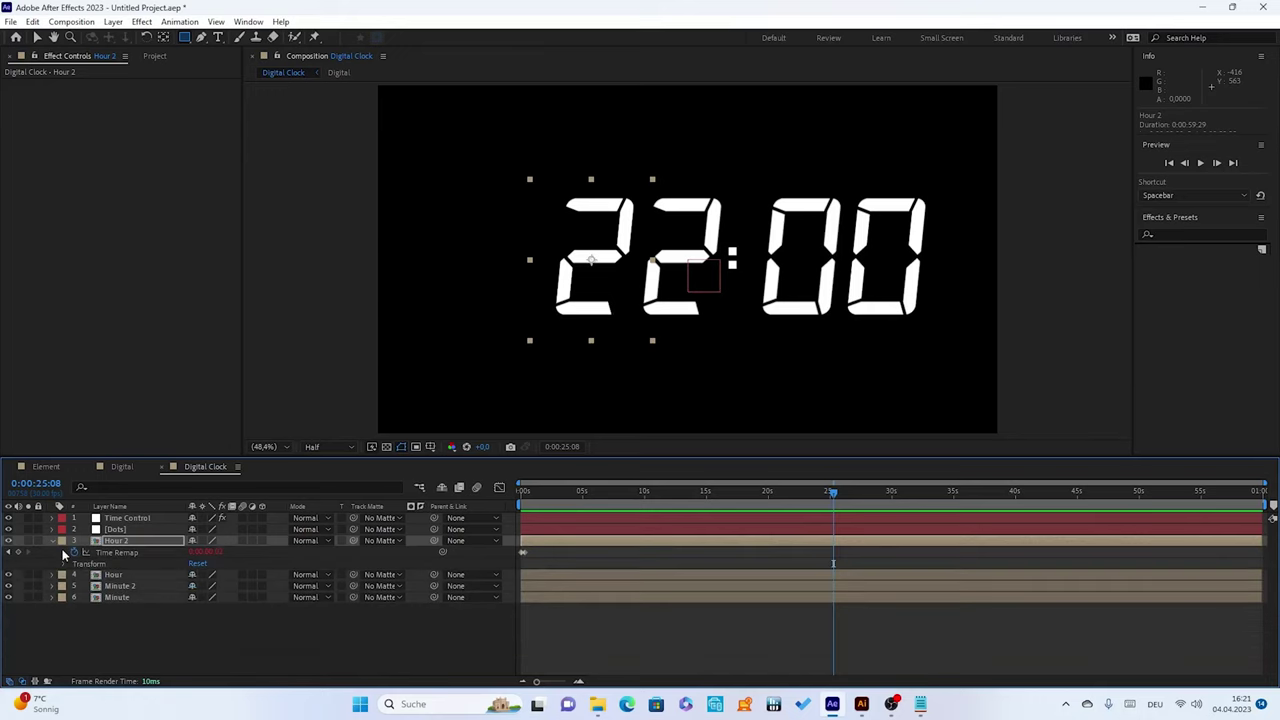
text(thisComp.layer("Time Control").effect("Slider Control")("Slider")/60%10*thisComp.frameDuration)
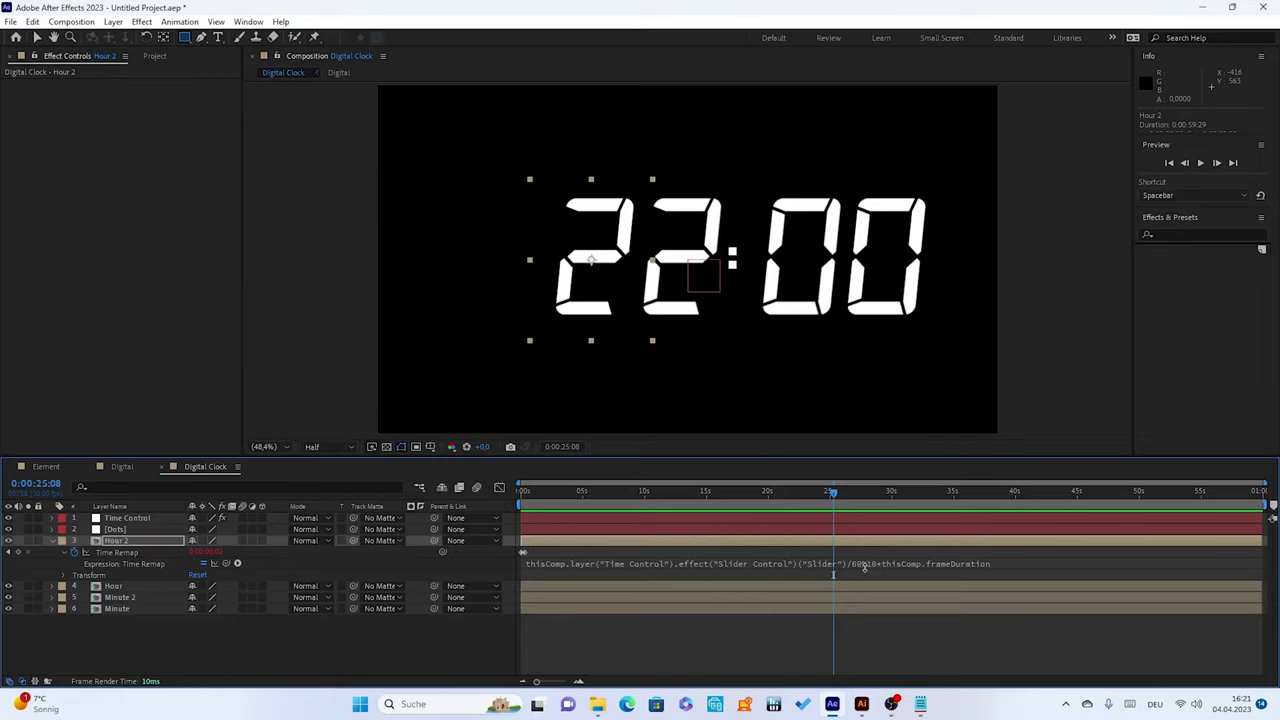
Change Hour 2's Time Remap divisor from 60 to 600 so the clock reads 02:00
click(858, 566)
click(858, 564)
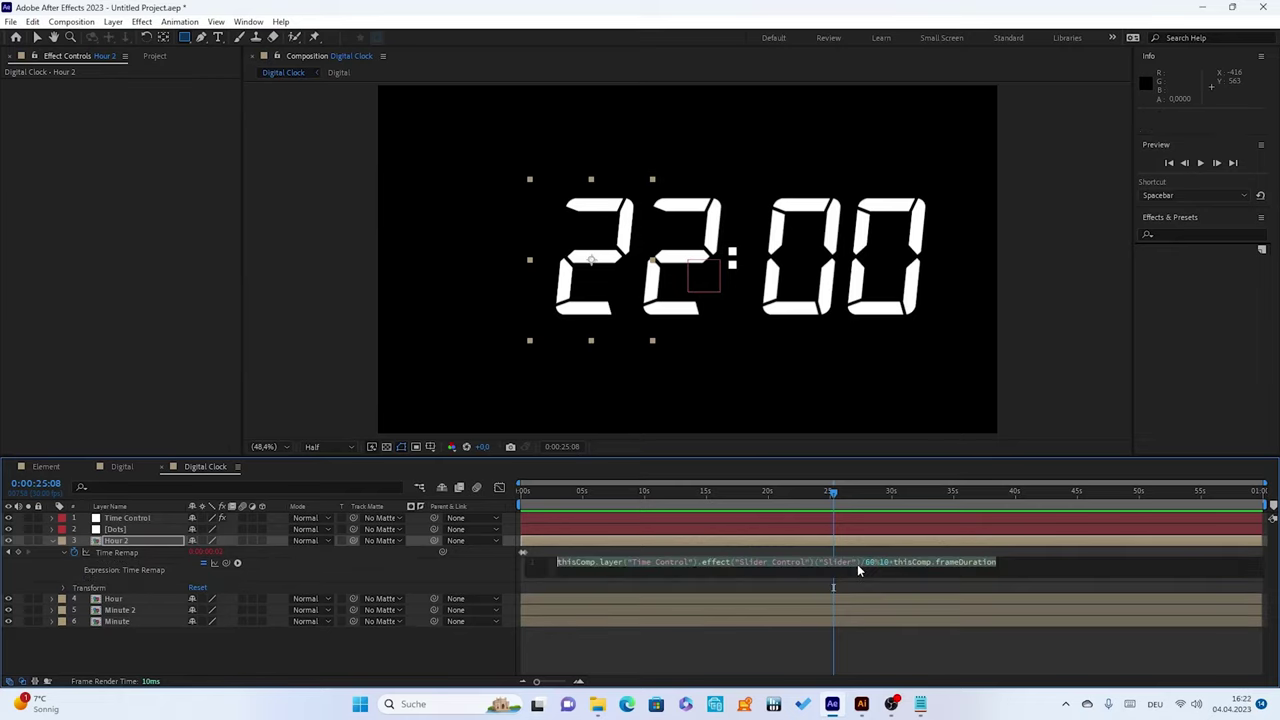
click(872, 564)
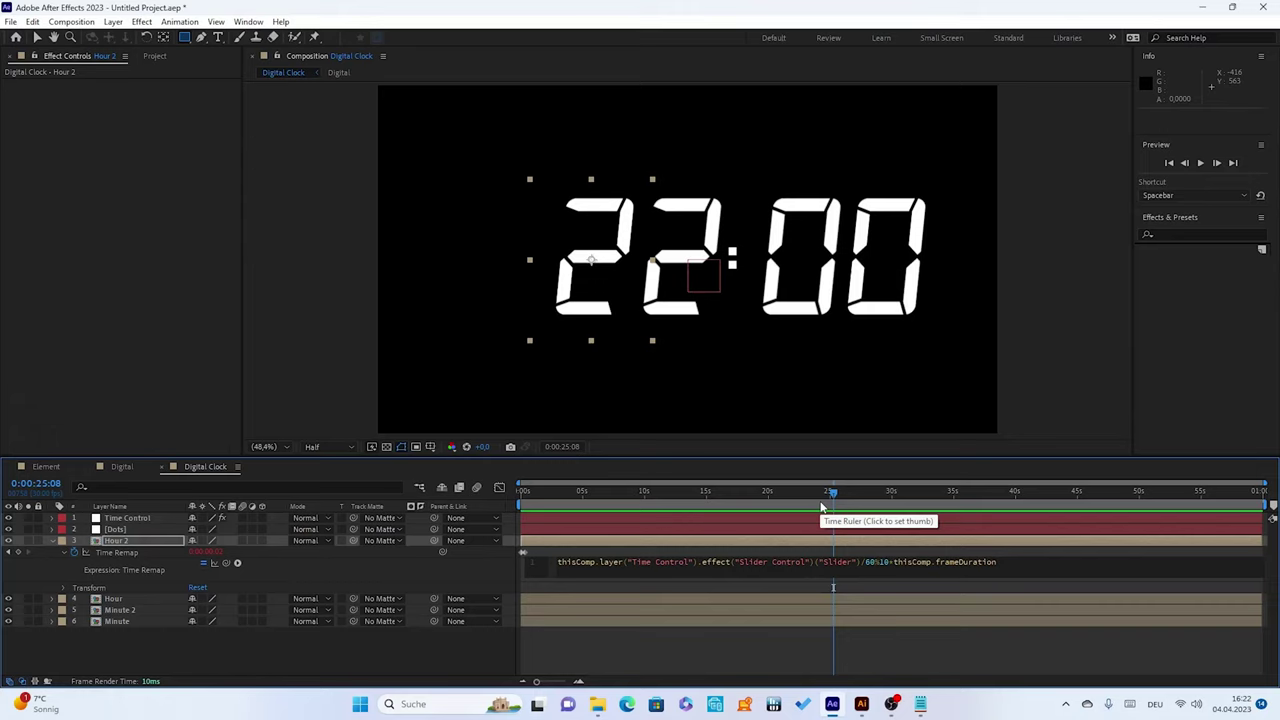
text(0)
click(459, 568)
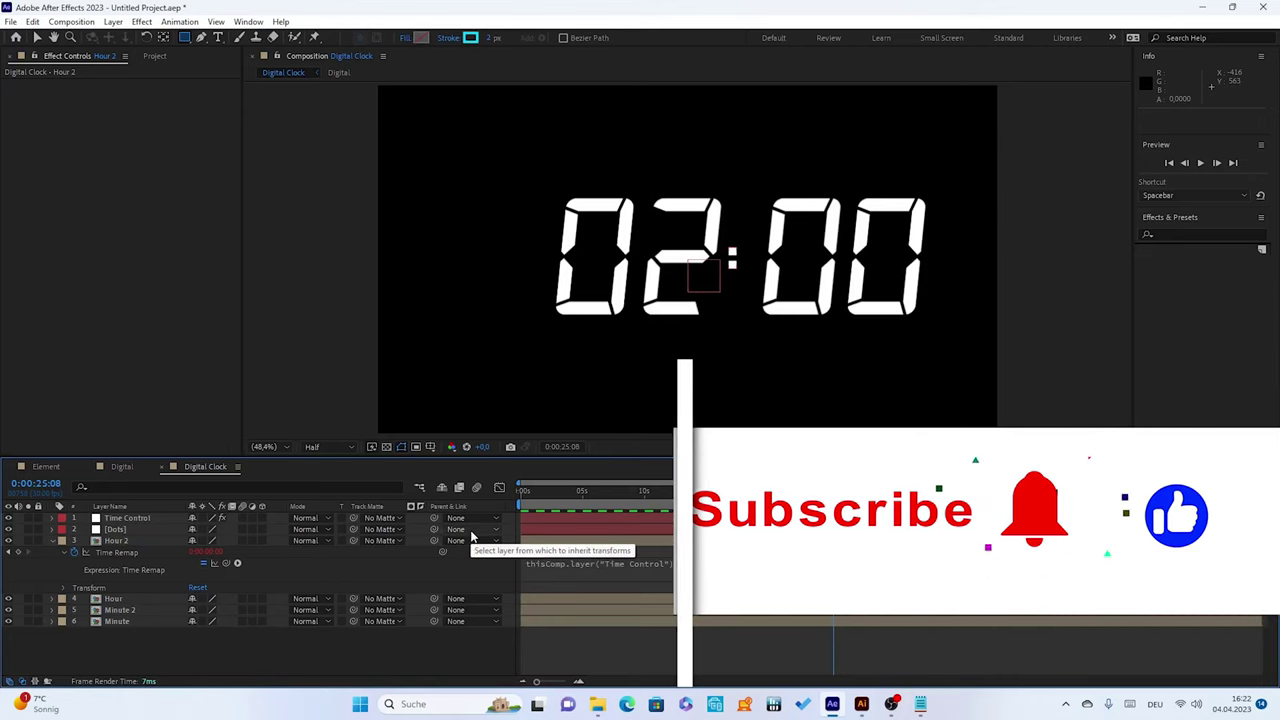
click(75, 586)
click(63, 554)
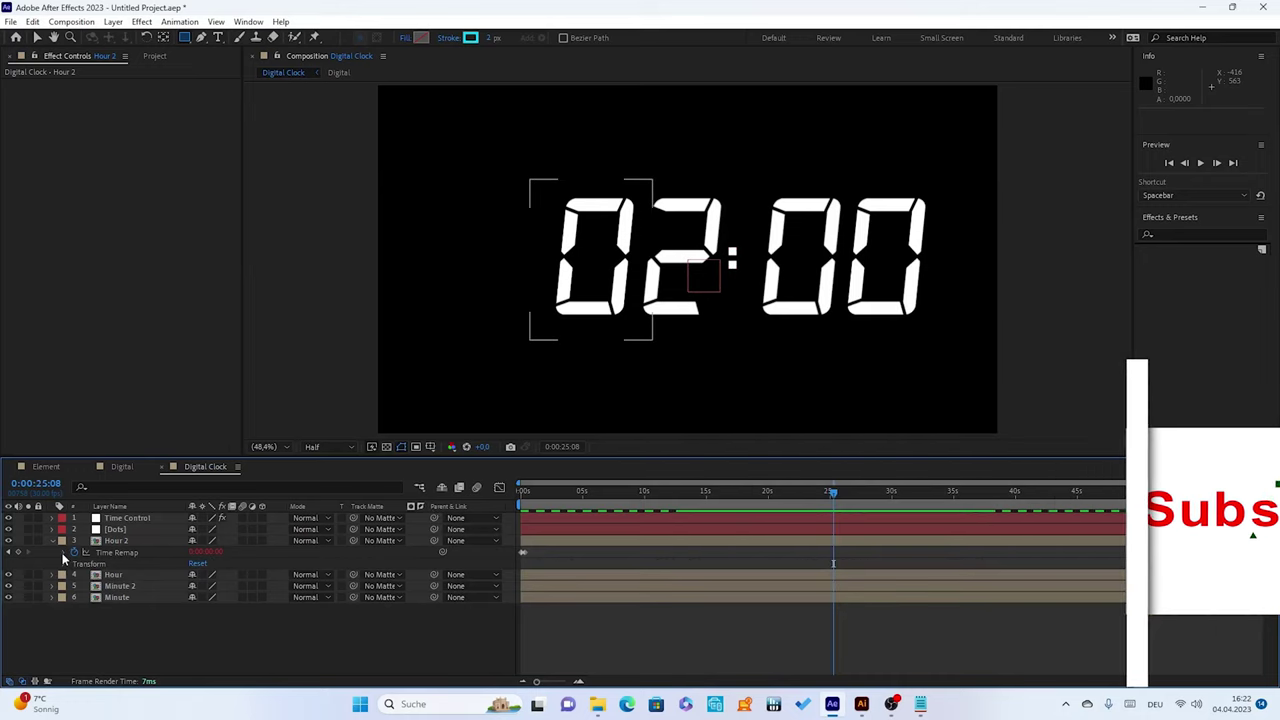
click(71, 513)
click(102, 519)
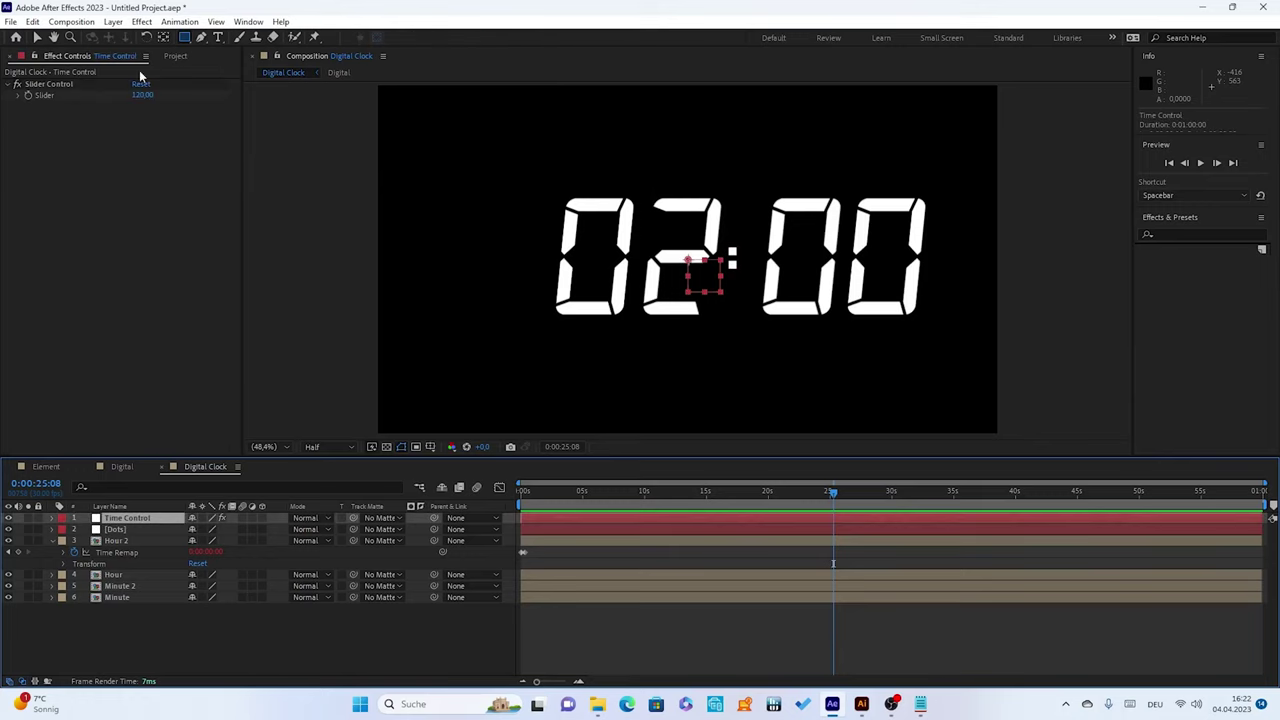
Scrub the Time Control slider to test the clock, then set it to 1440 (24:00)
drag(142, 95, 315, 97)
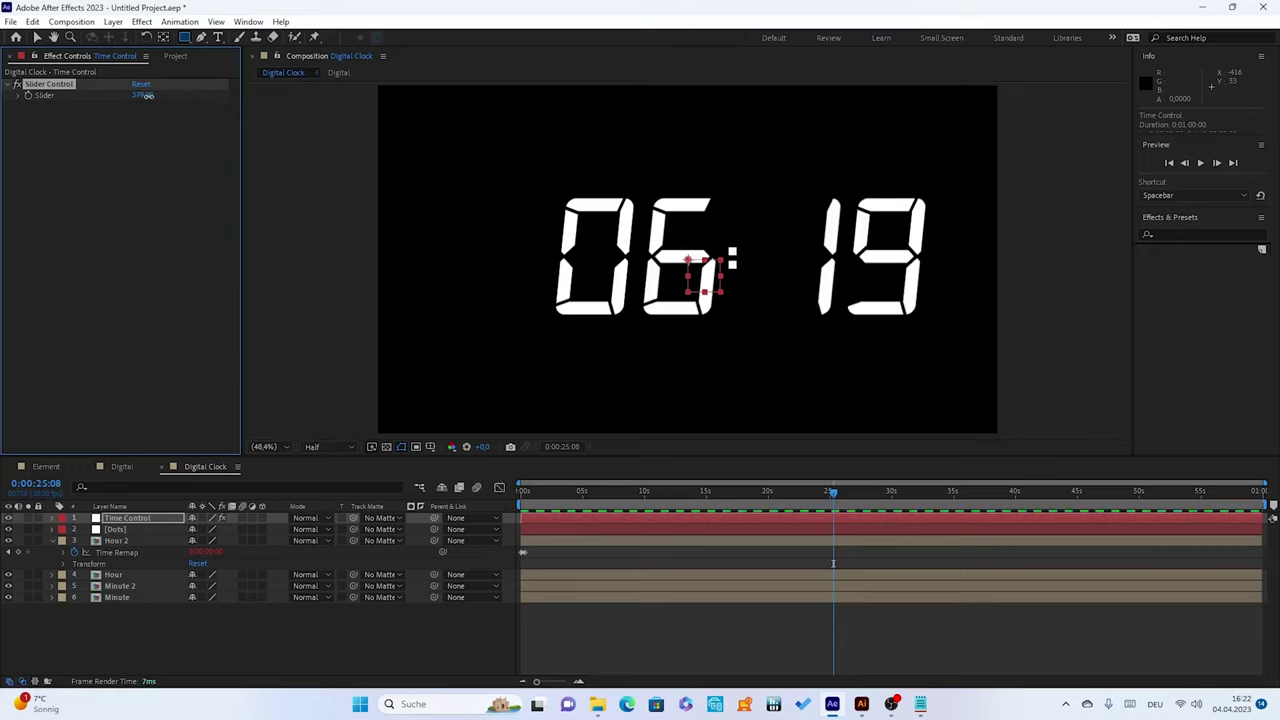
drag(140, 95, 233, 96)
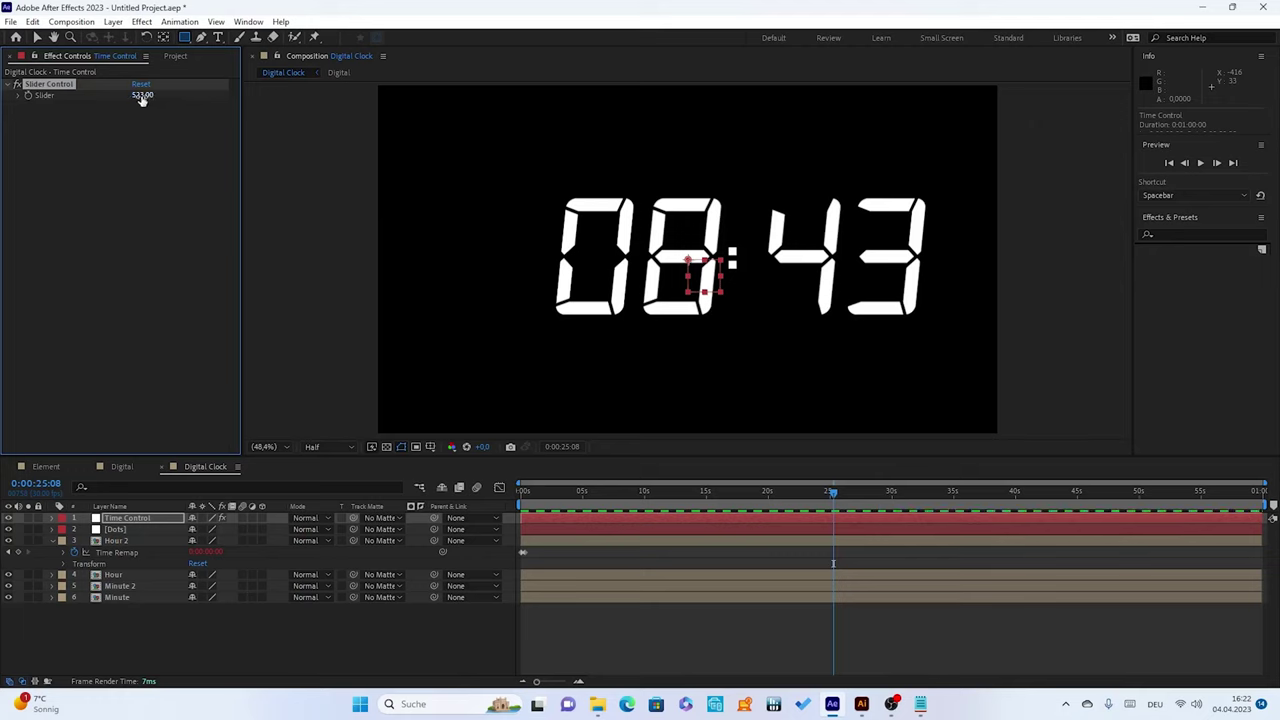
drag(141, 95, 188, 95)
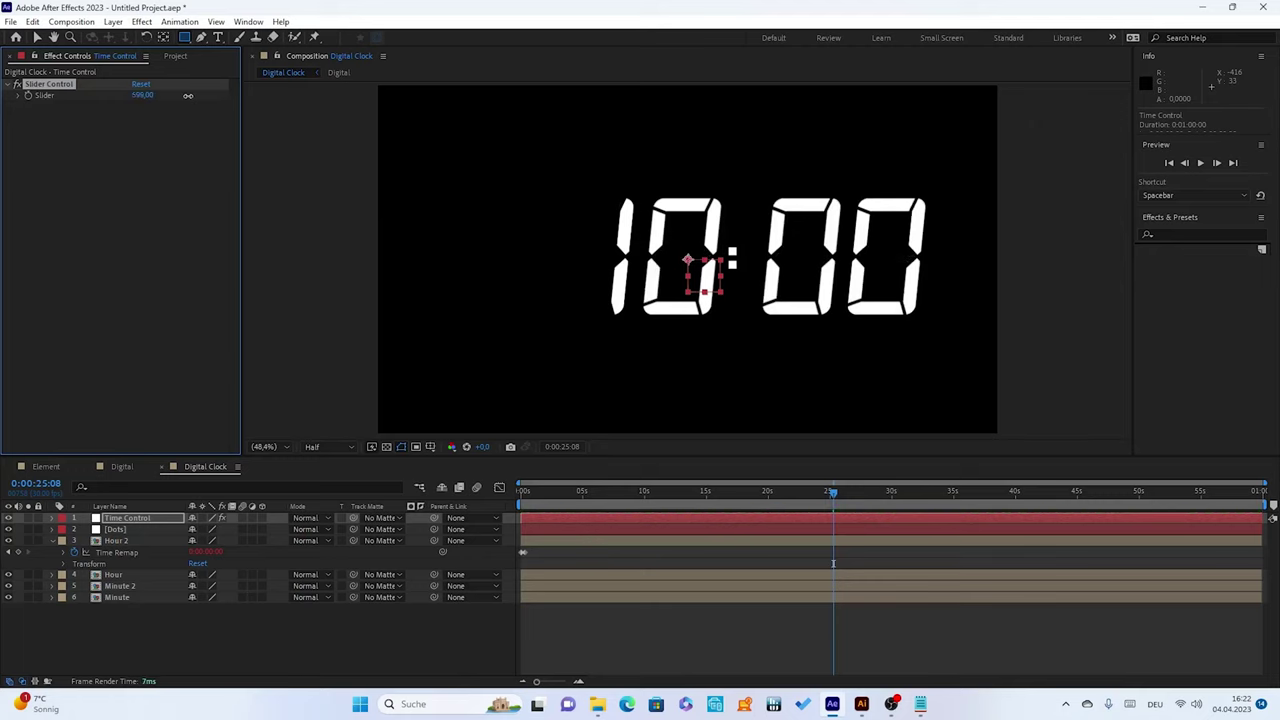
click(143, 95)
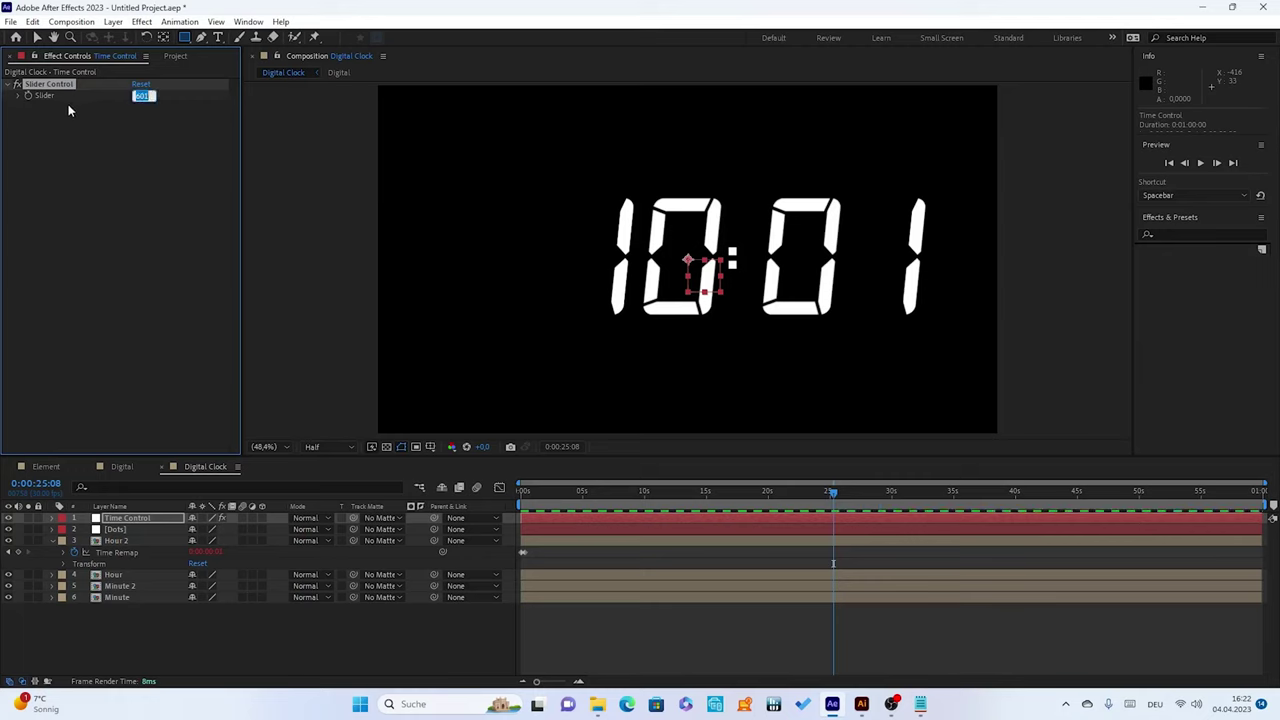
key(Down)
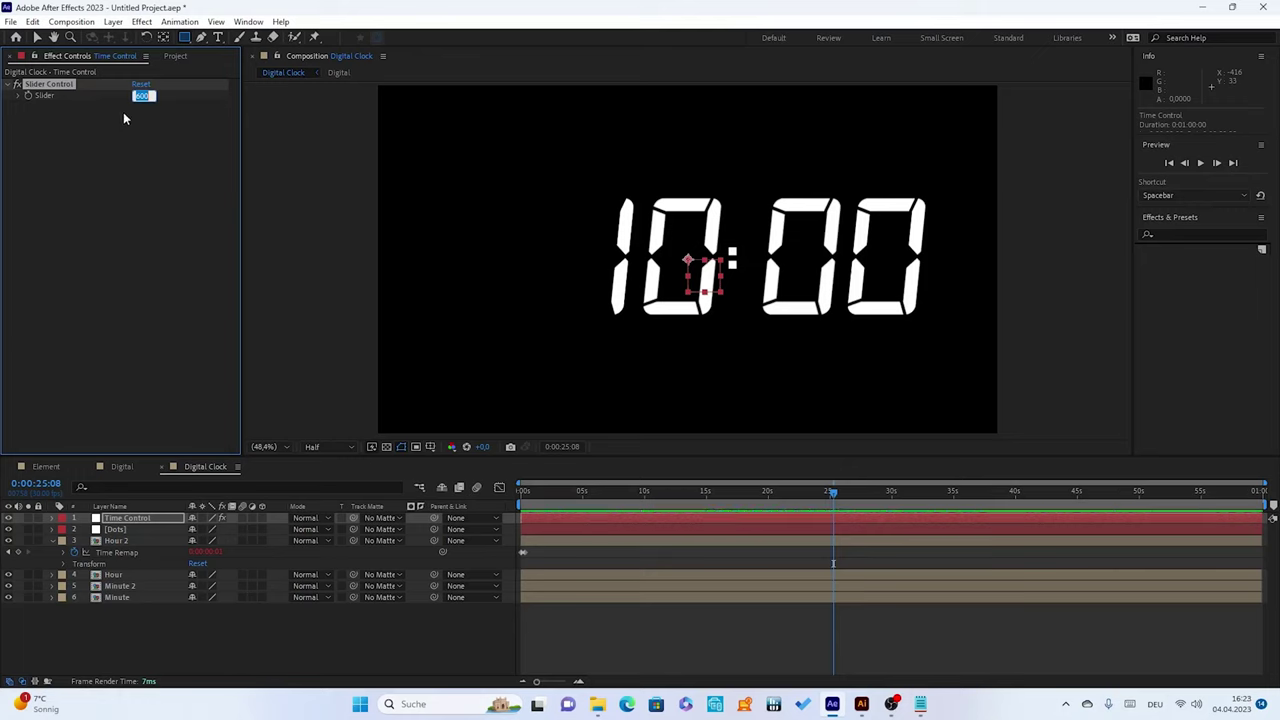
text(1440)
key(Return)
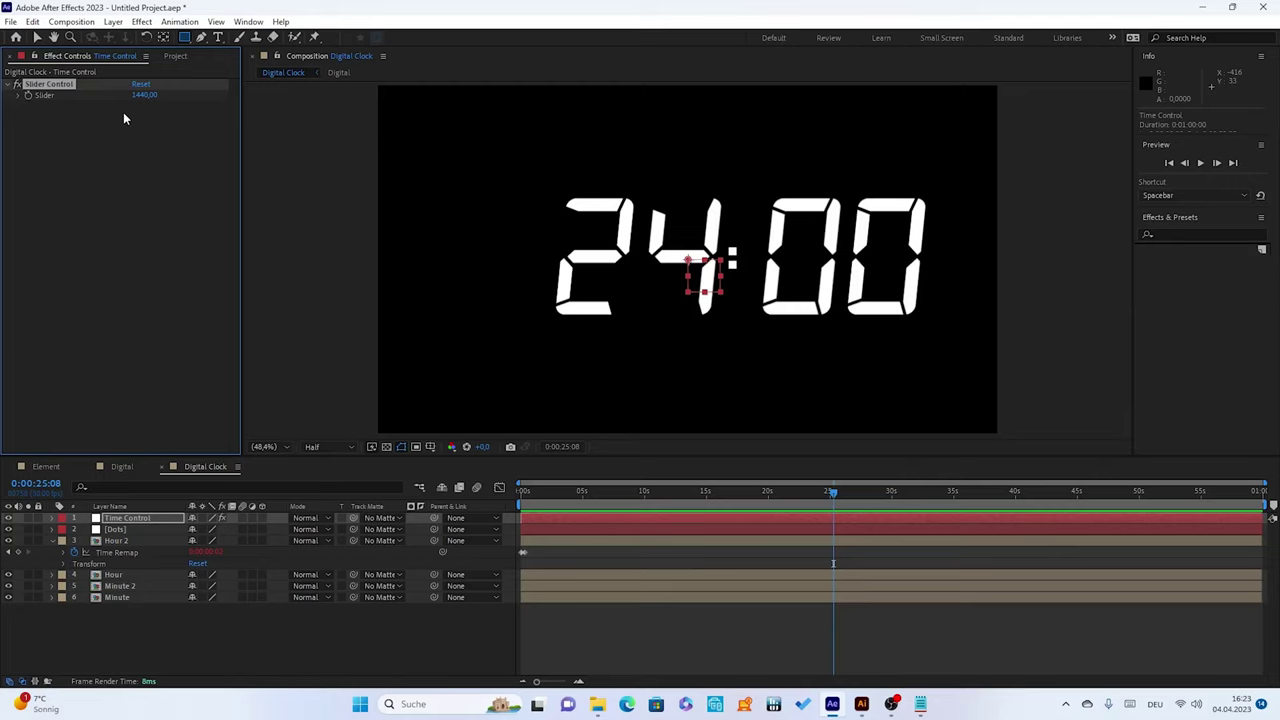
Insert %1440 after the Slider reference in Hour 2's expression, making the clock read 04:00
alt+click(74, 552)
text(thisComp.layer("Time Control").effect("Slider Control")("Slider")/600%10*thisComp.frameDuration)
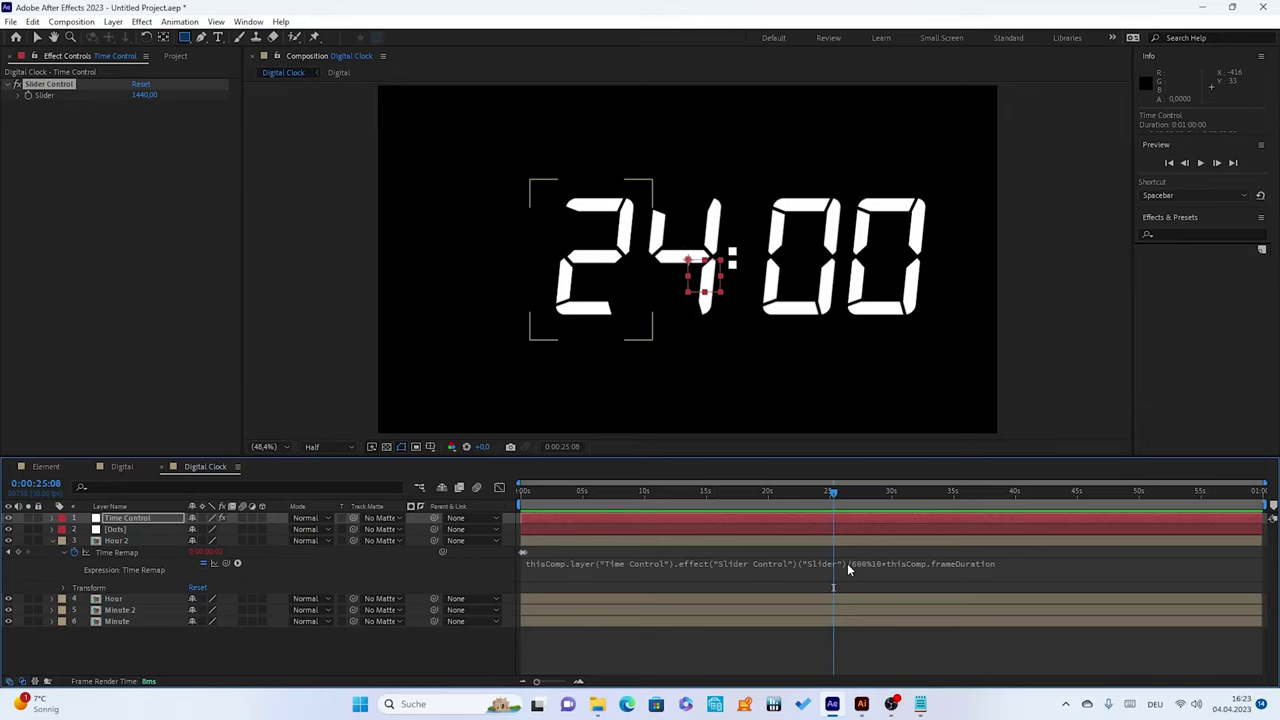
click(847, 563)
click(859, 563)
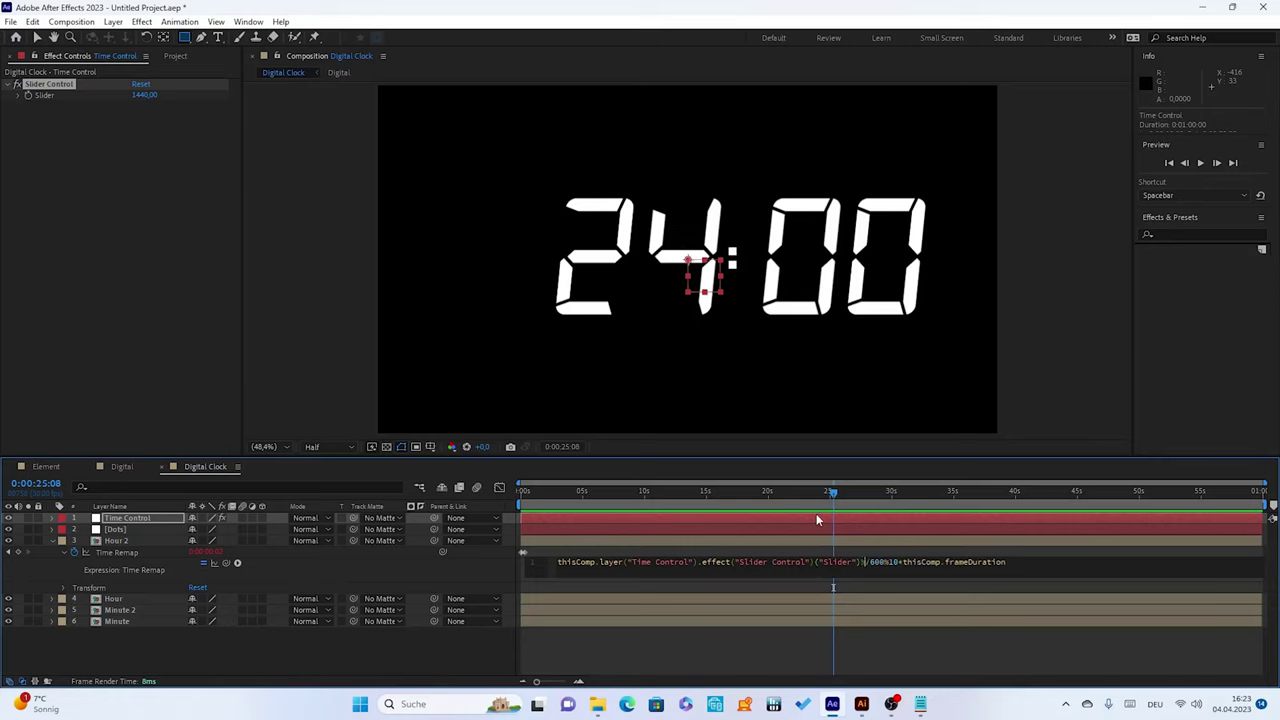
text(%1440)
key(shift+Left)
key(shift+Left)
key(shift+Left)
key(shift+Left)
key(shift+Left)
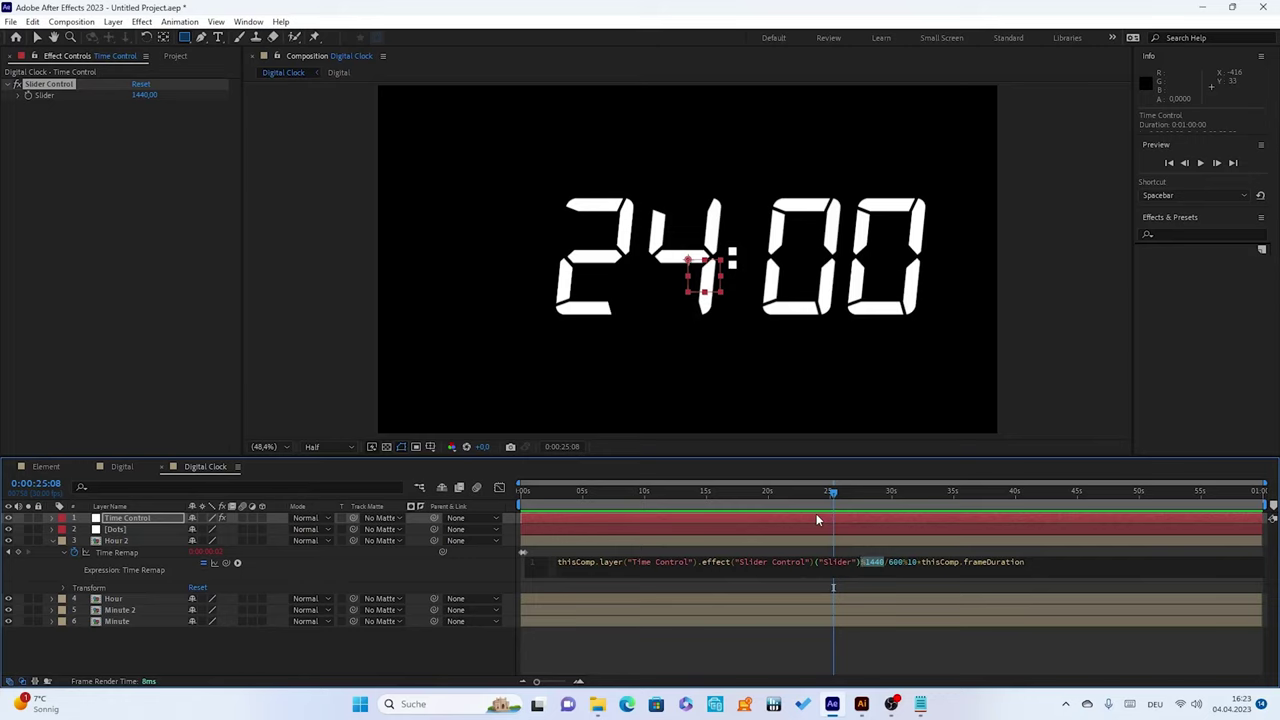
click(491, 558)
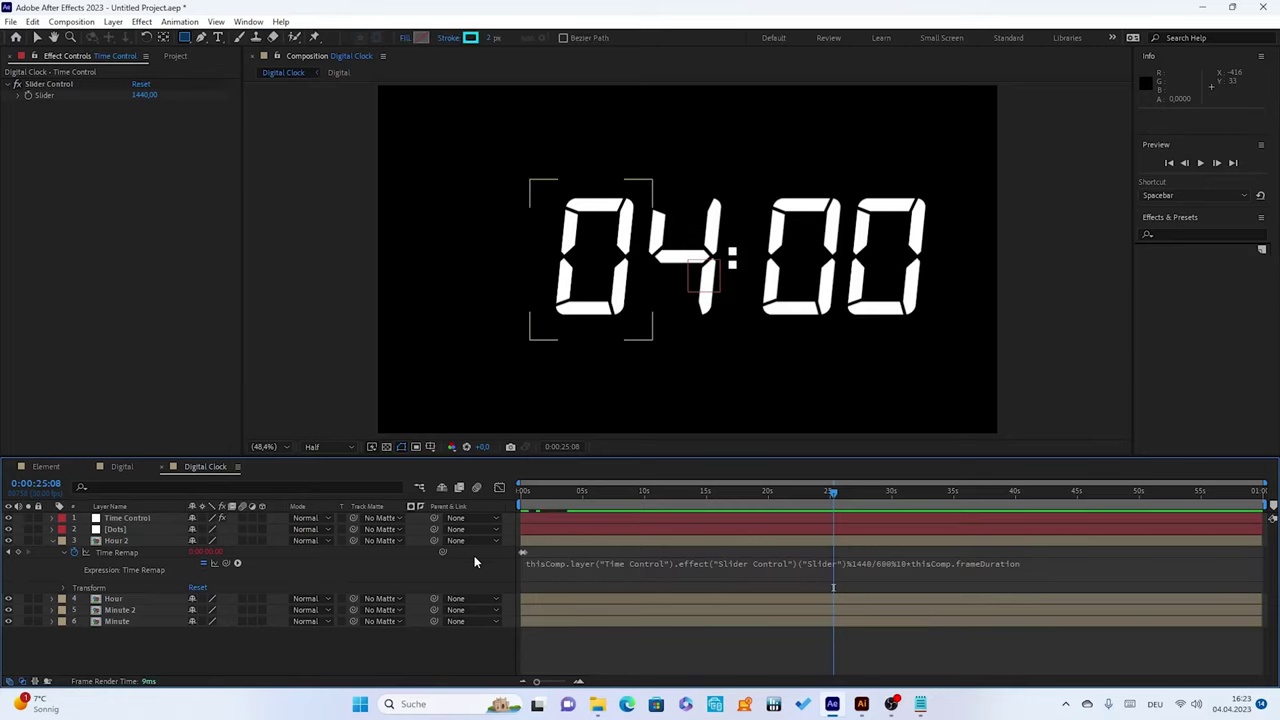
key(F2)
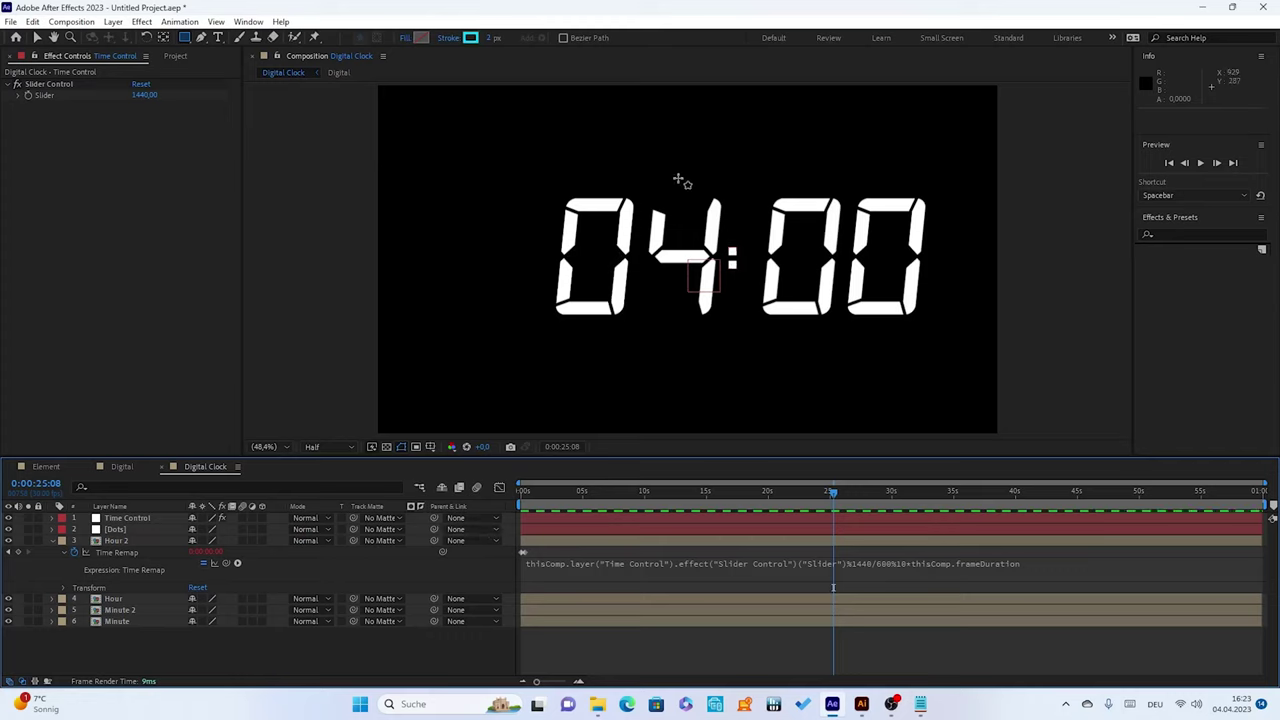
click(600, 262)
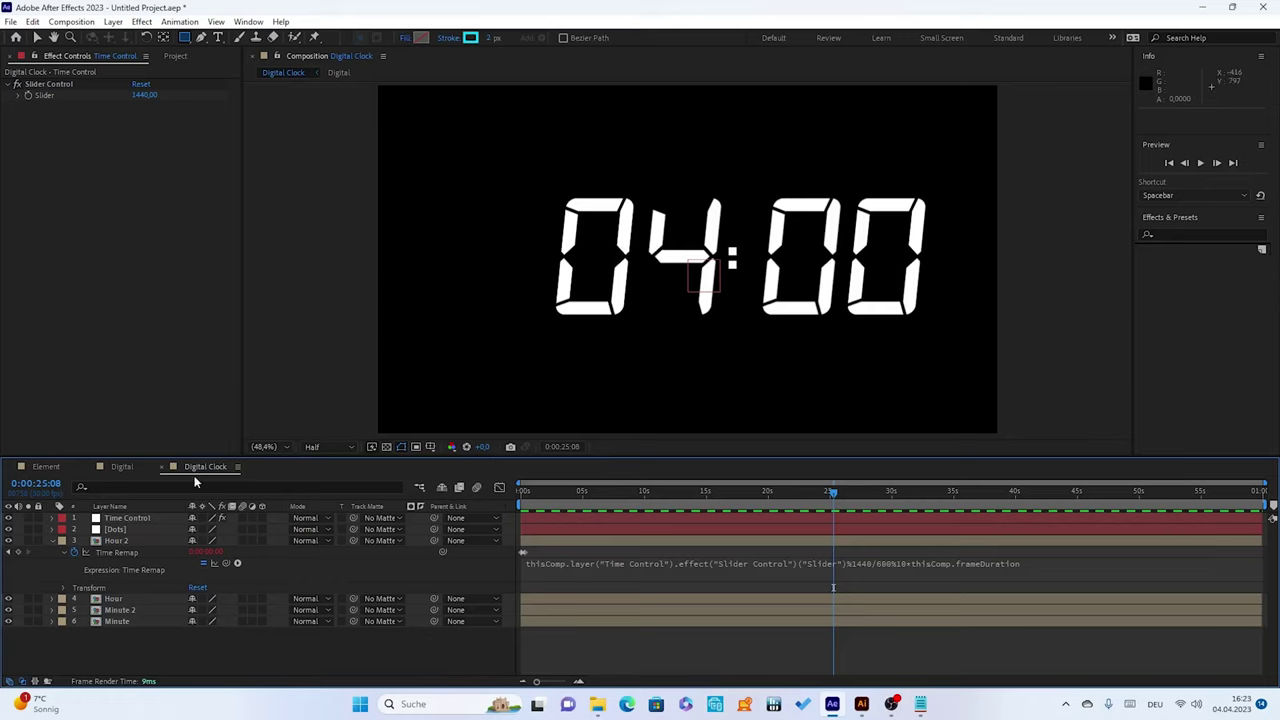
click(53, 541)
click(58, 552)
Add %1440 after the Slider reference in the Hour expression, bringing the clock to 00:00
click(53, 553)
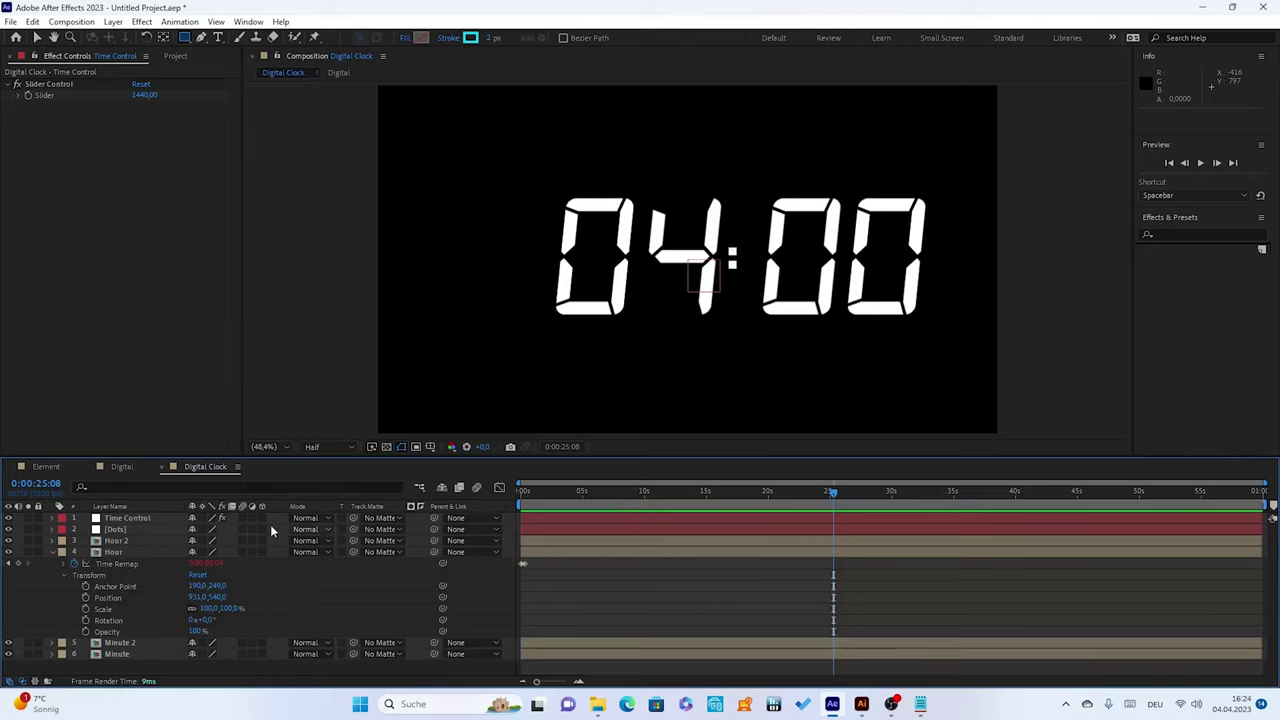
click(66, 575)
click(73, 563)
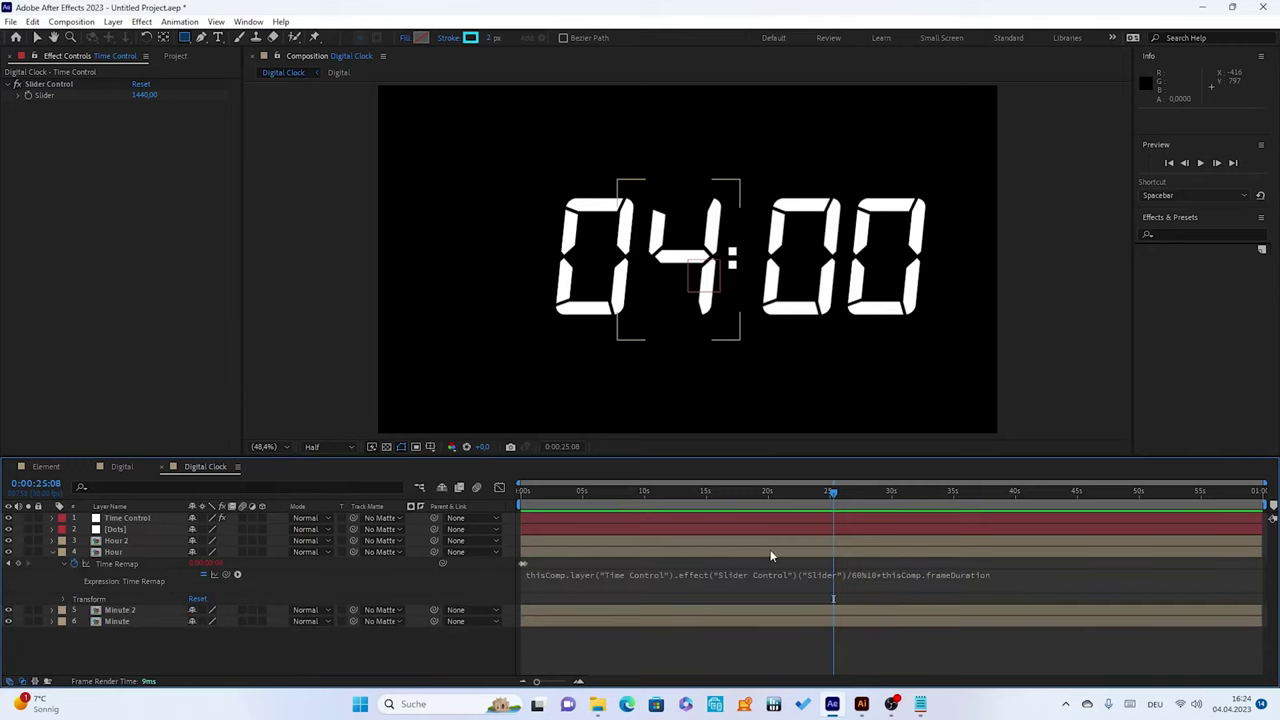
click(846, 576)
click(859, 574)
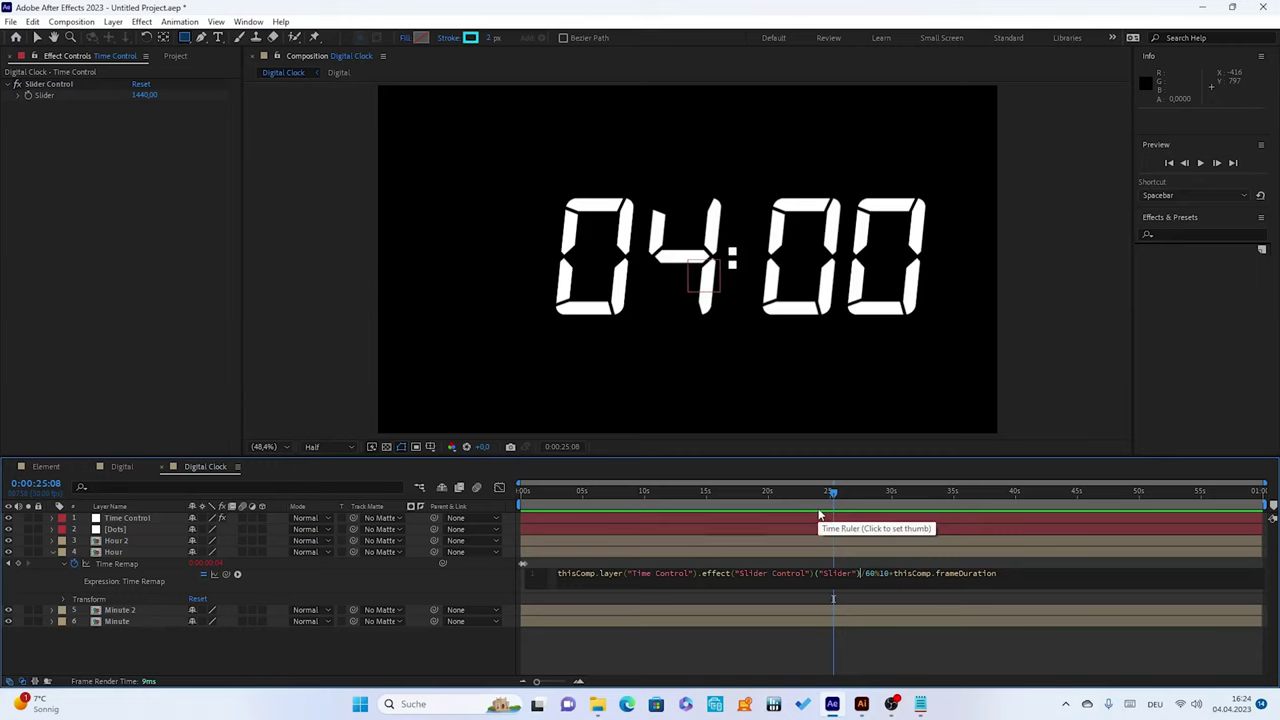
text(%1440)
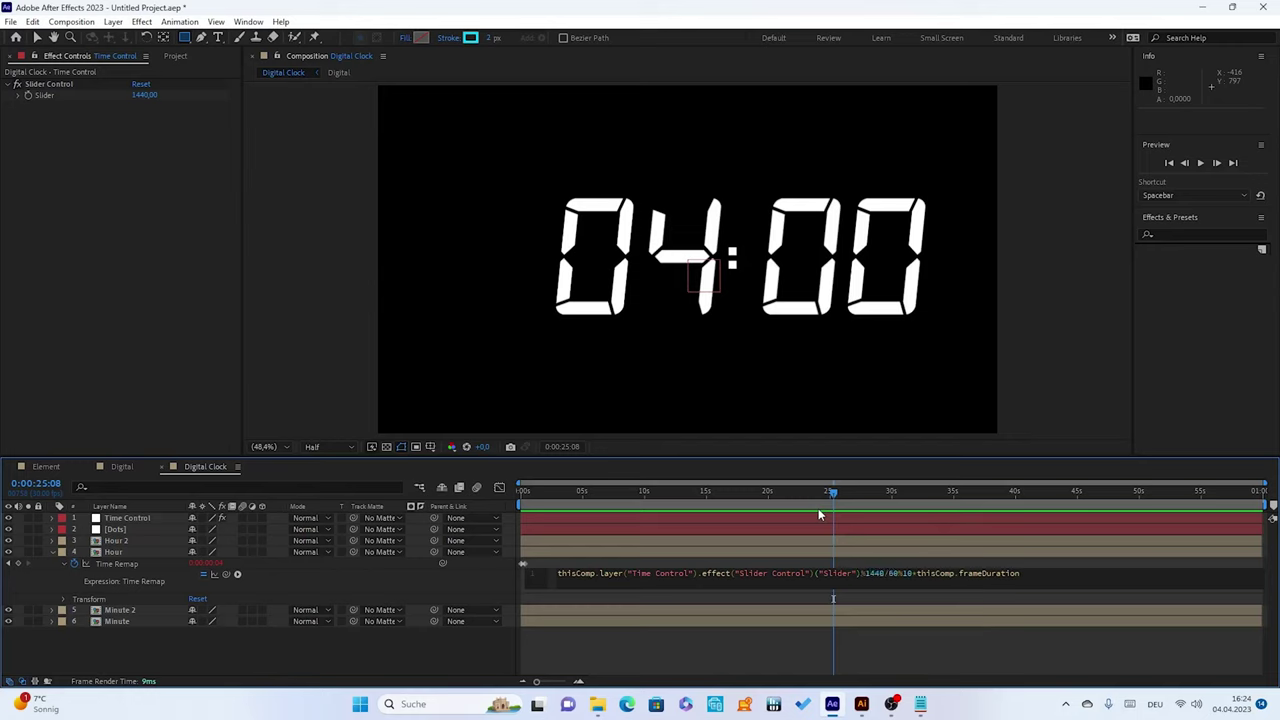
click(476, 577)
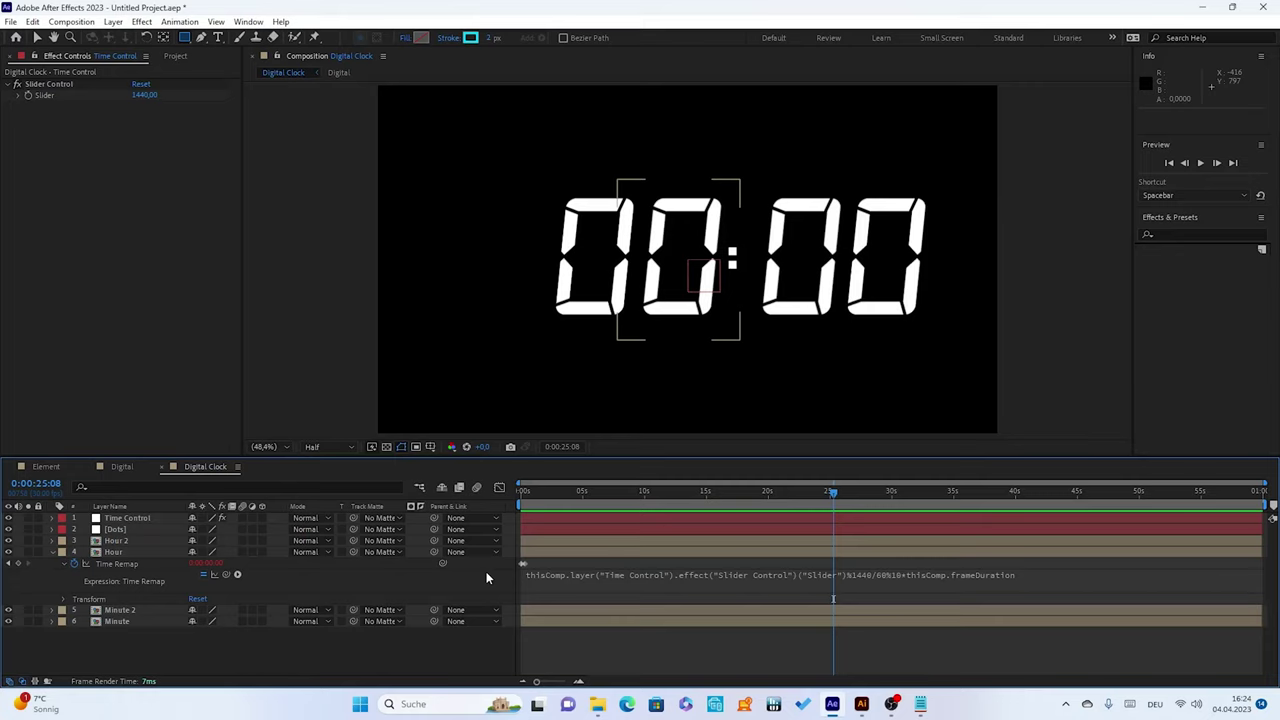
Insert %1440 after the Slider reference in Minute 2's expression, ahead of /10%6
click(52, 553)
click(55, 564)
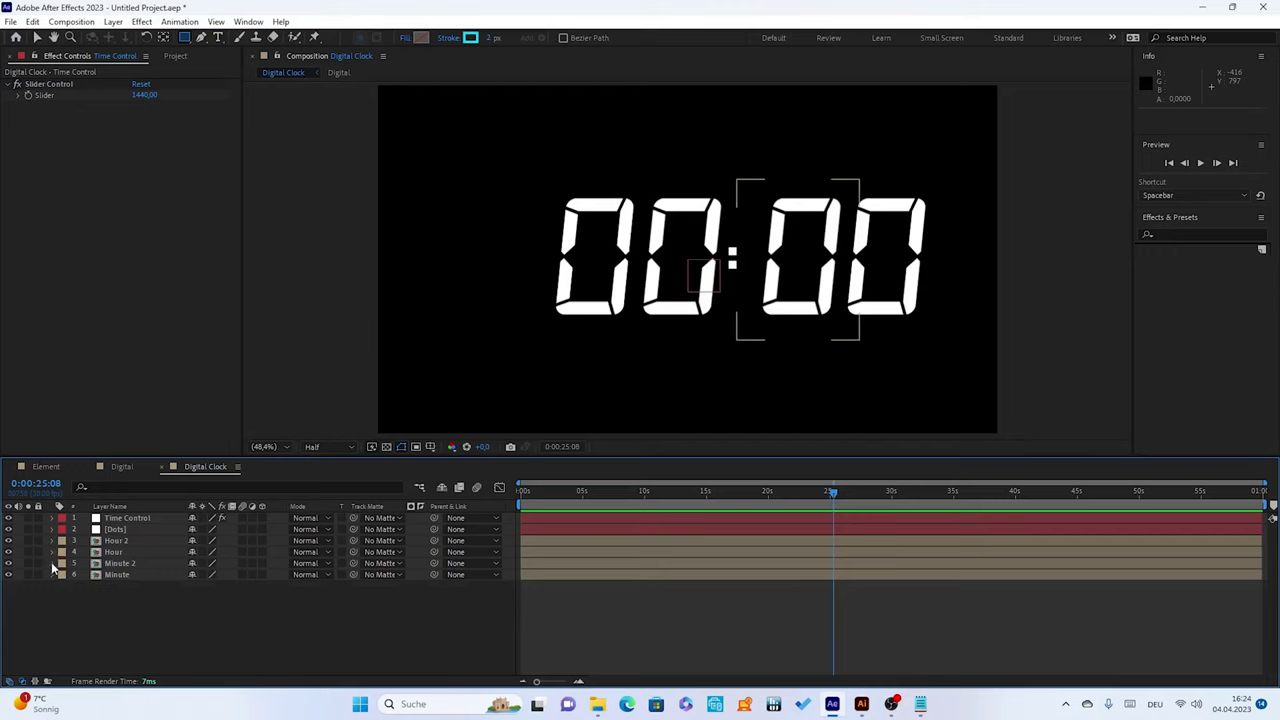
click(53, 564)
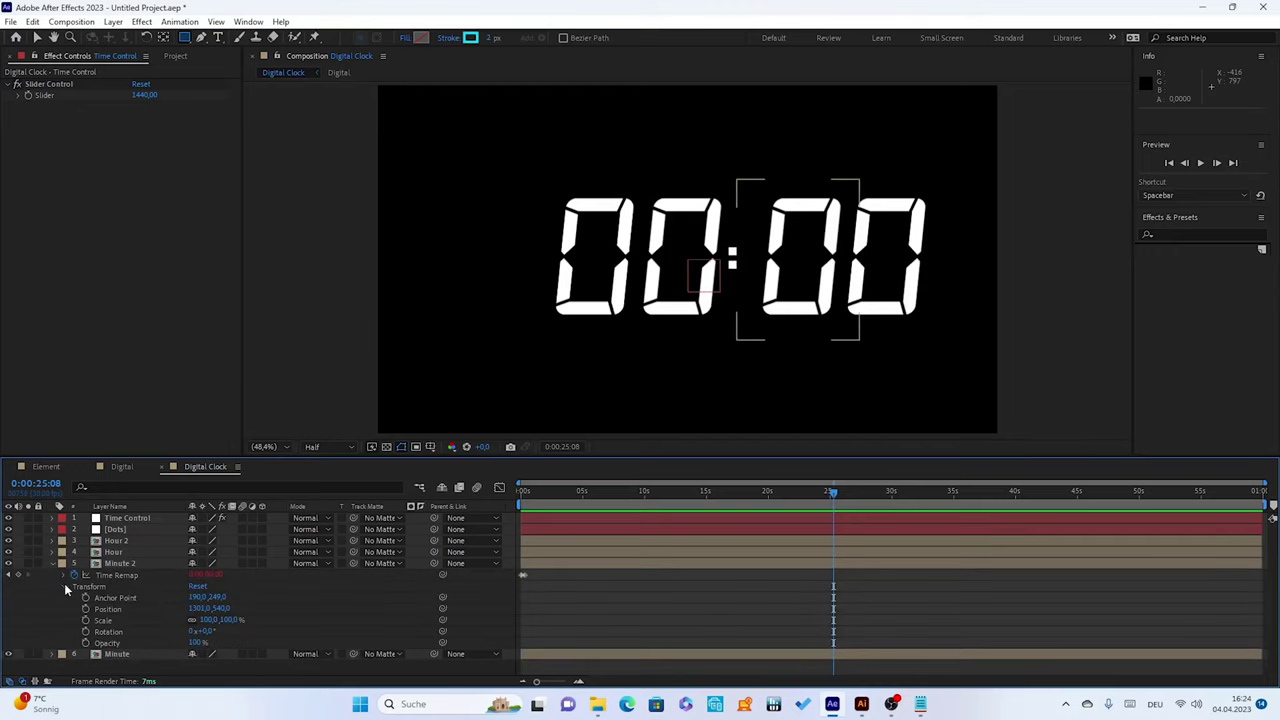
click(64, 586)
click(63, 575)
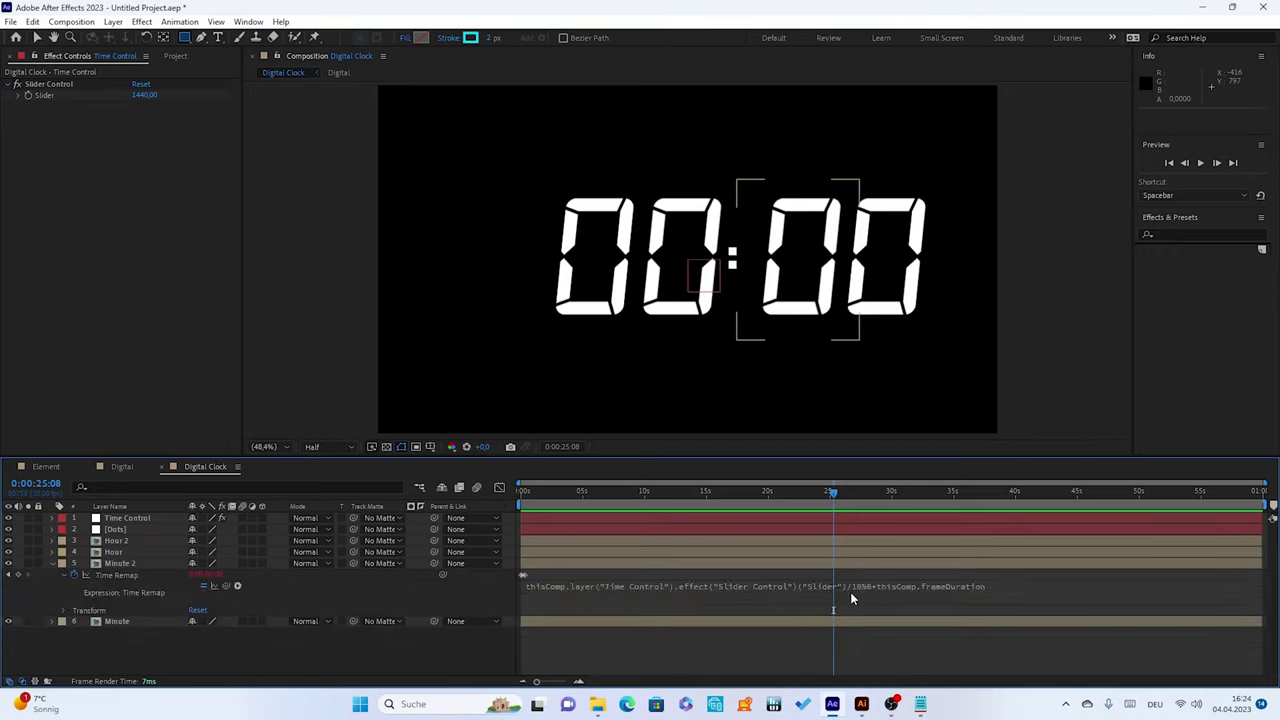
click(848, 588)
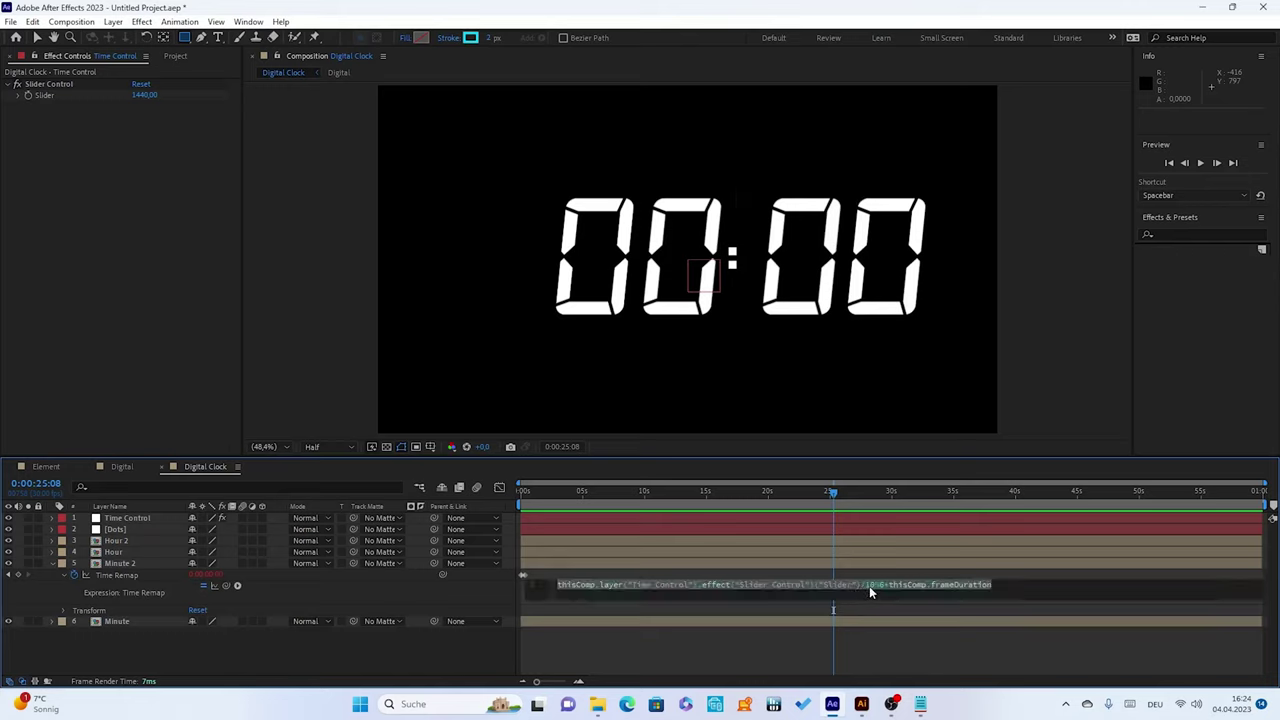
click(859, 585)
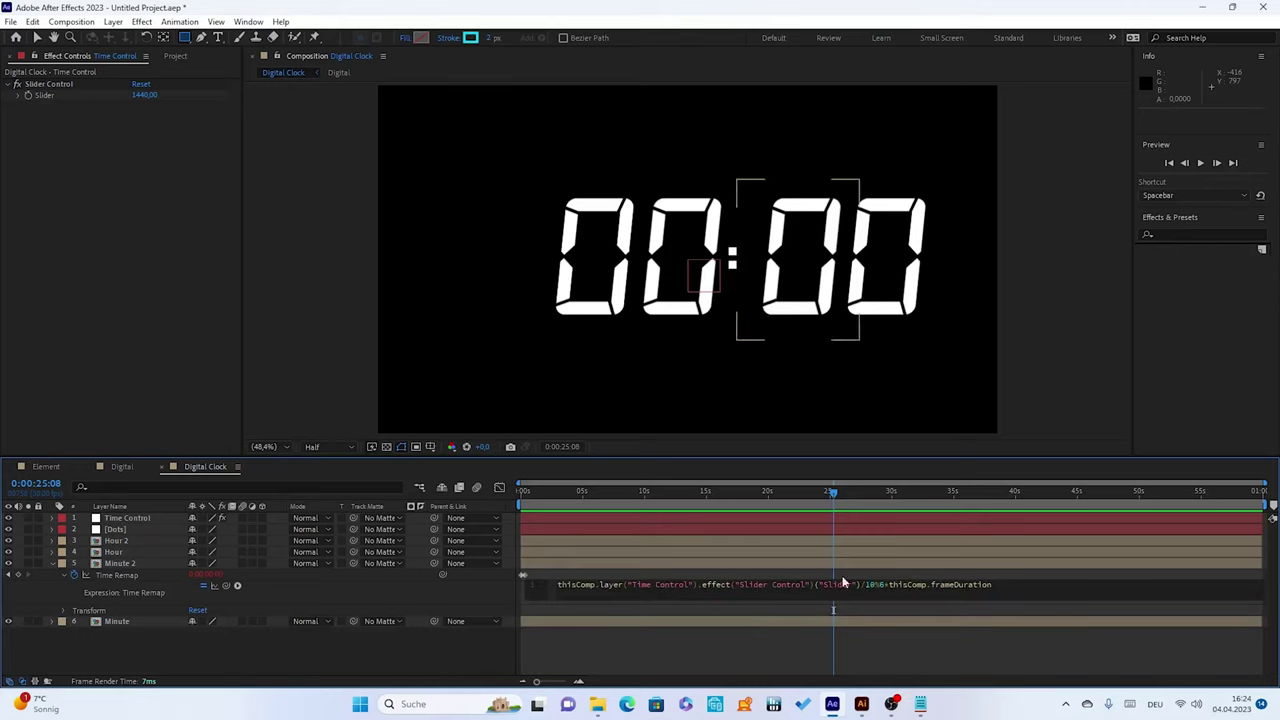
text(%1440)
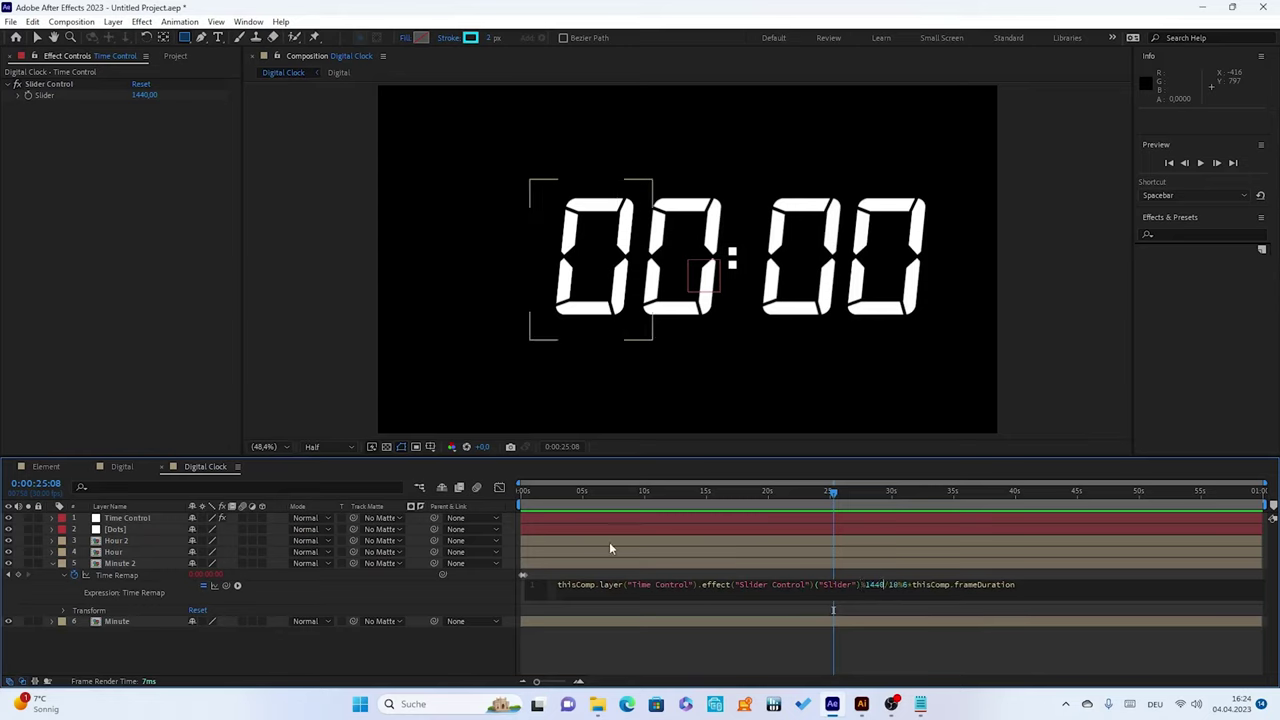
click(475, 596)
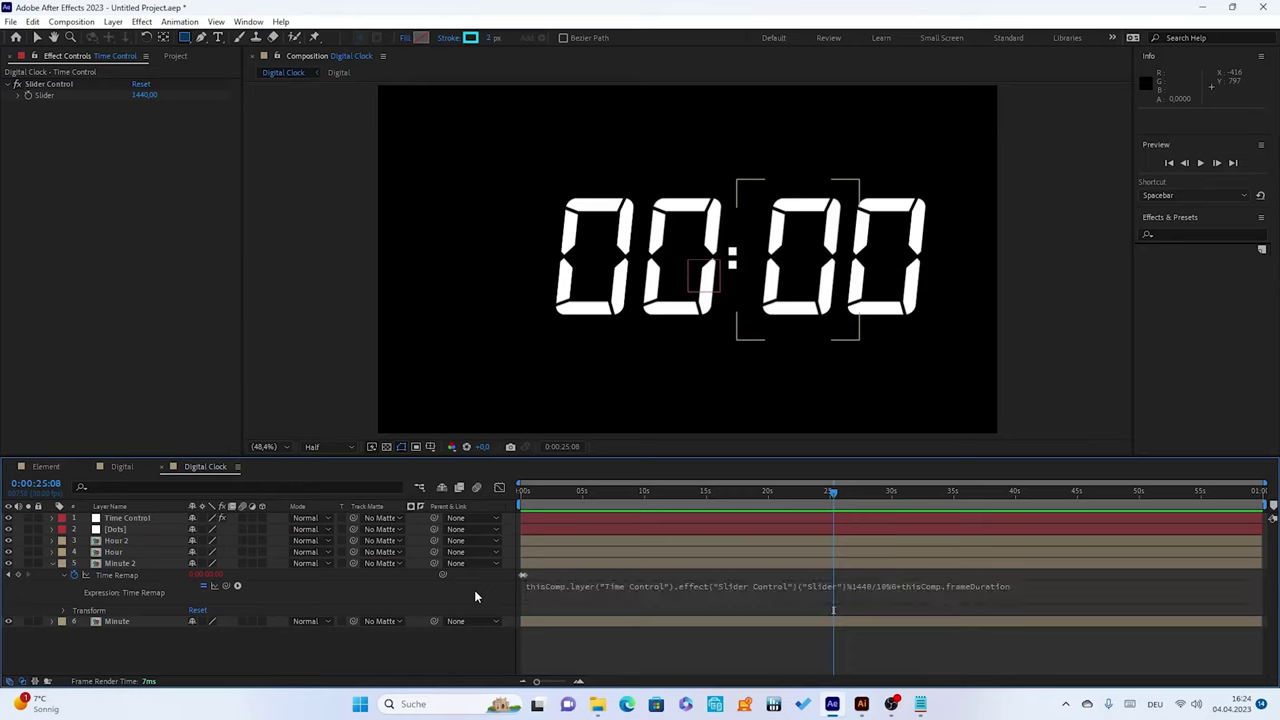
click(53, 564)
click(52, 575)
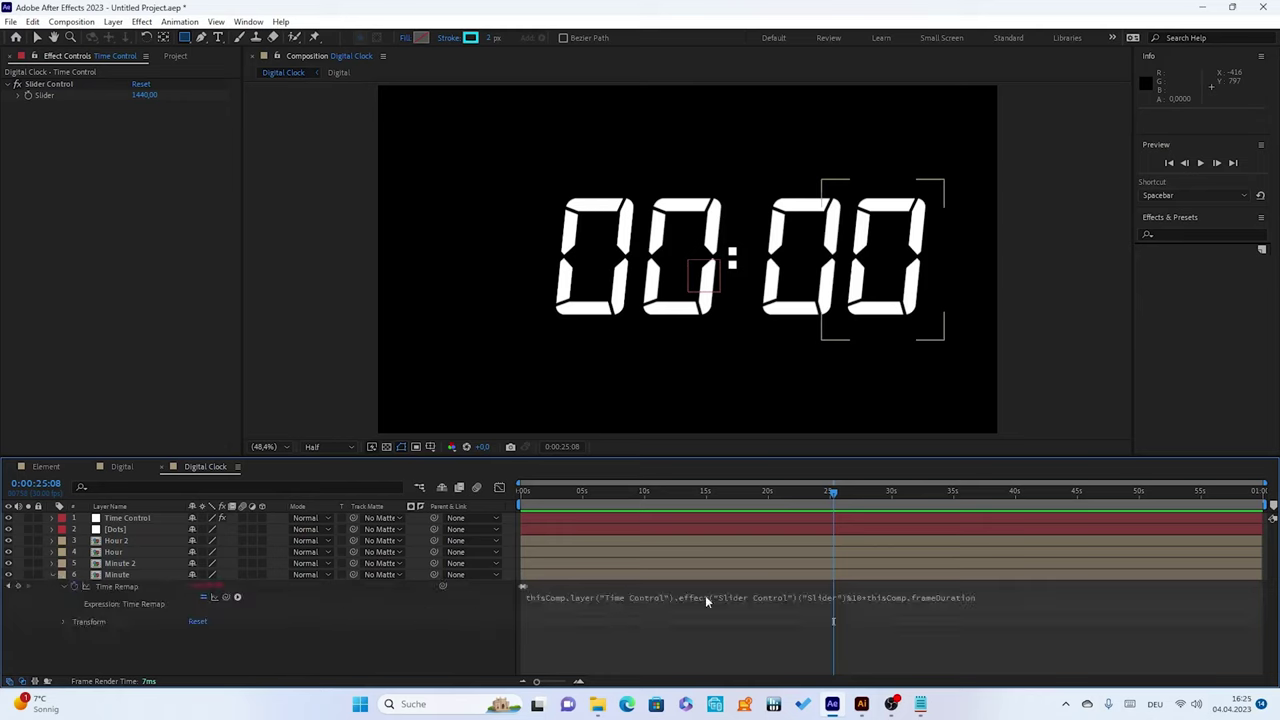
Insert 1440% before the %10 in the Minute layer's Time Remap expression, then collapse the layer
click(848, 600)
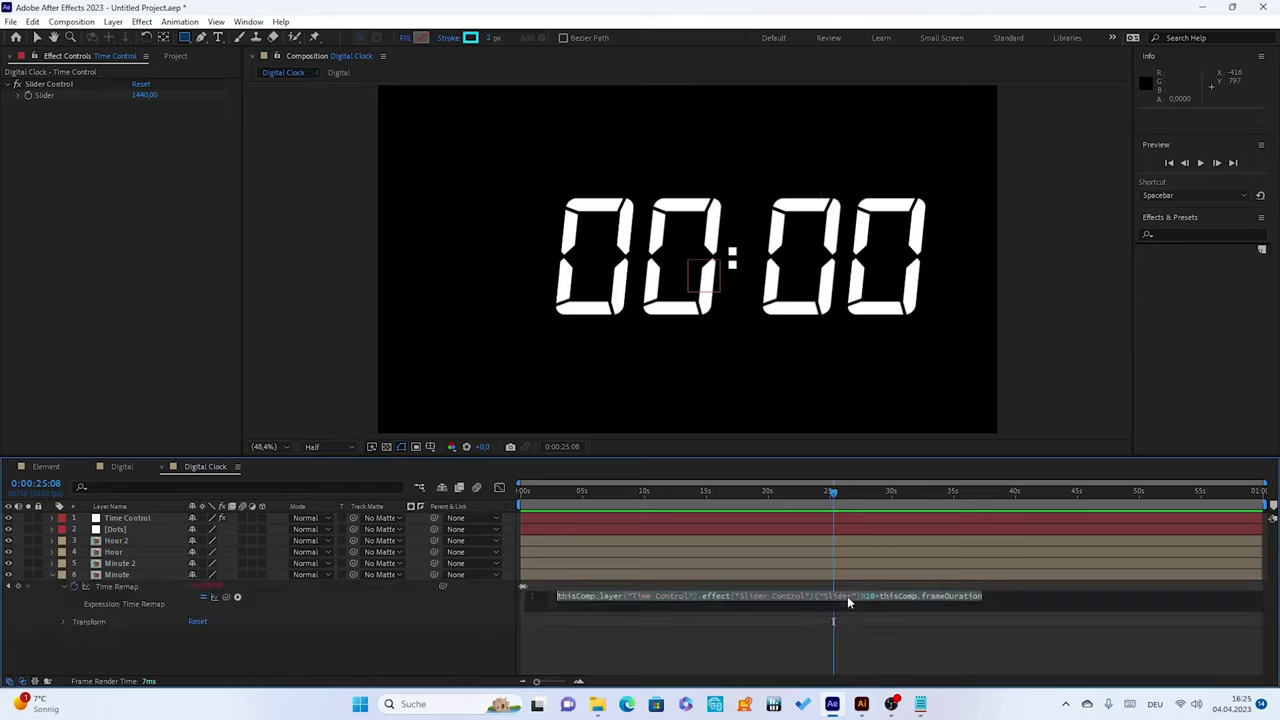
click(860, 598)
click(849, 582)
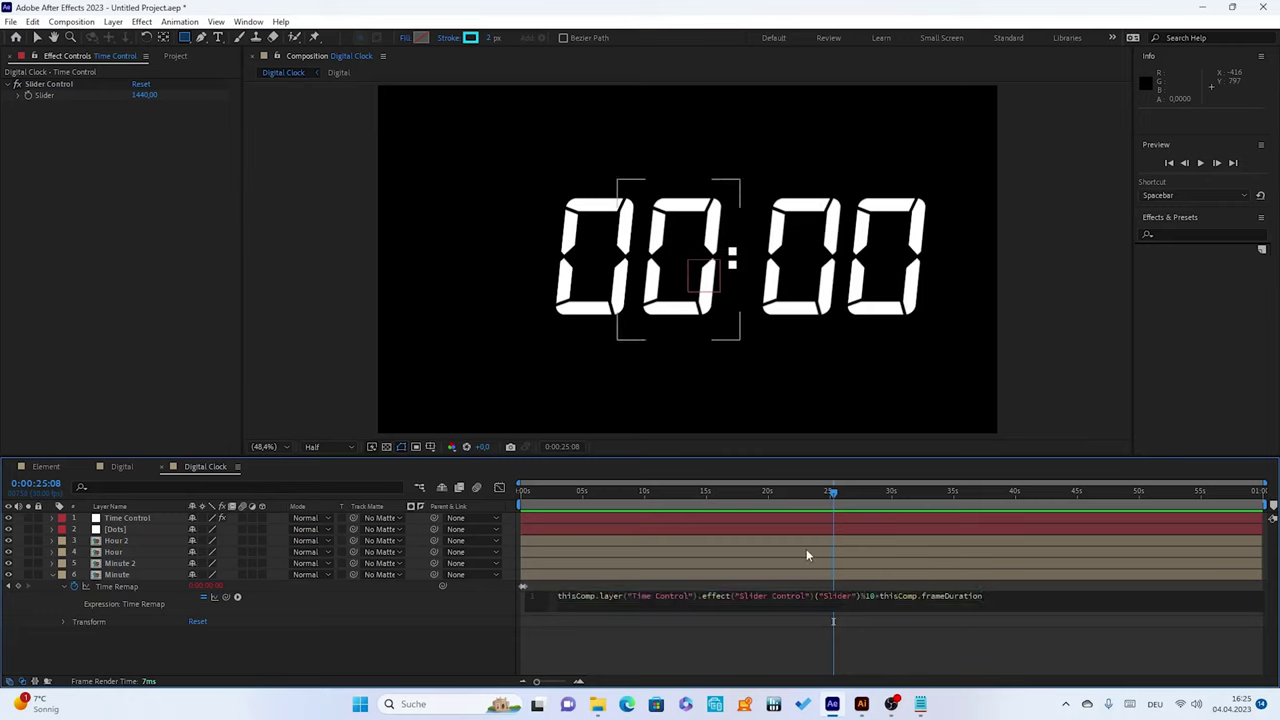
text(1440%)
click(493, 600)
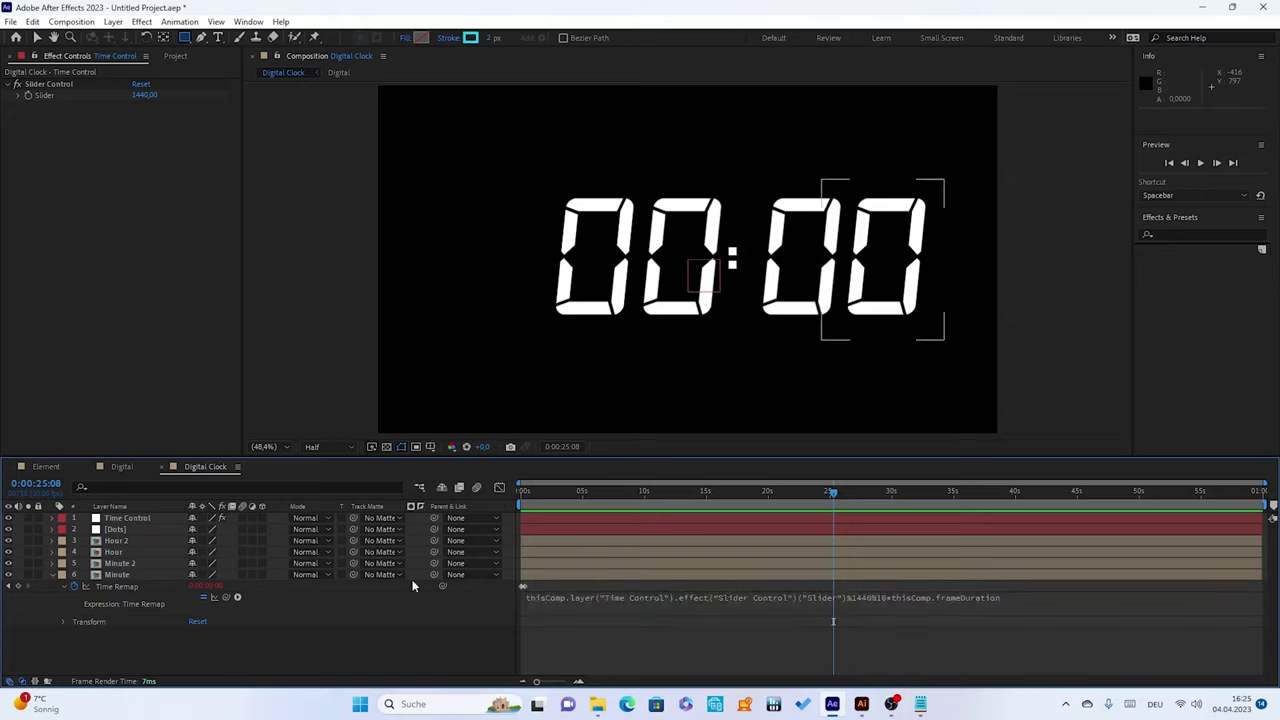
click(52, 575)
click(53, 590)
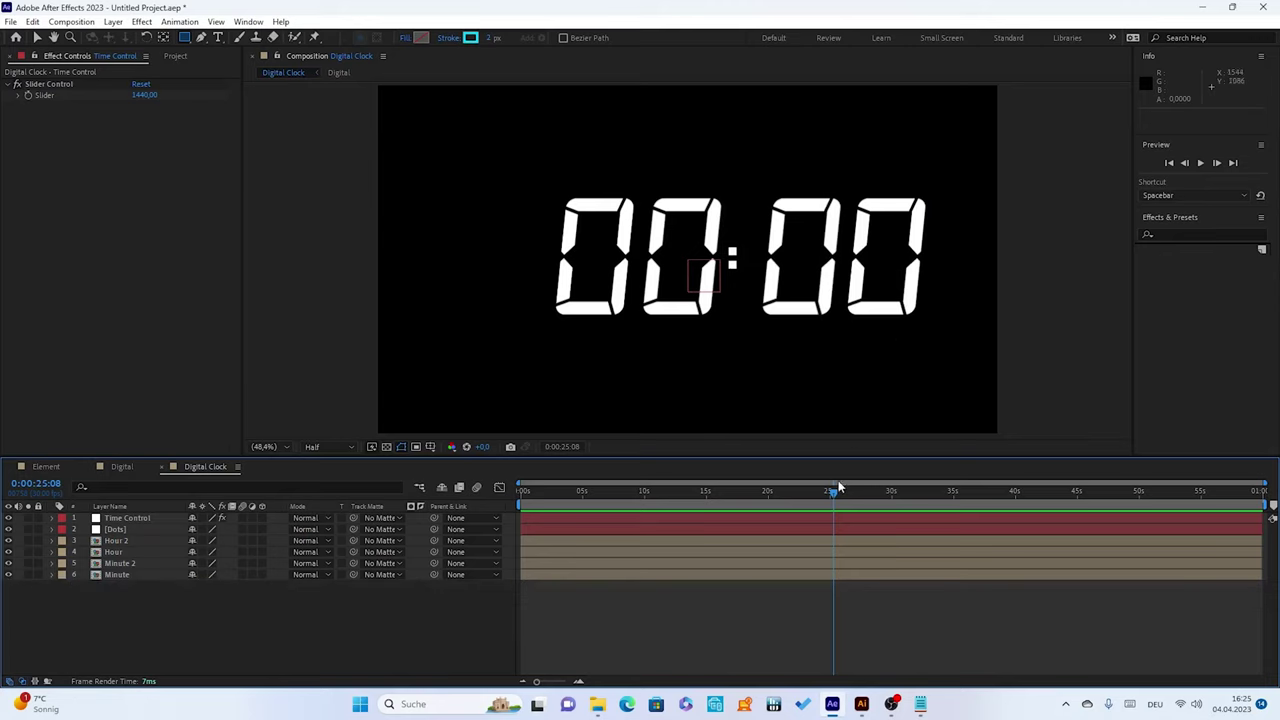
Check the clock at 14 s and near the end, select Slider Control, and return to 0:00:00:00
drag(833, 492, 521, 495)
drag(521, 497, 1272, 512)
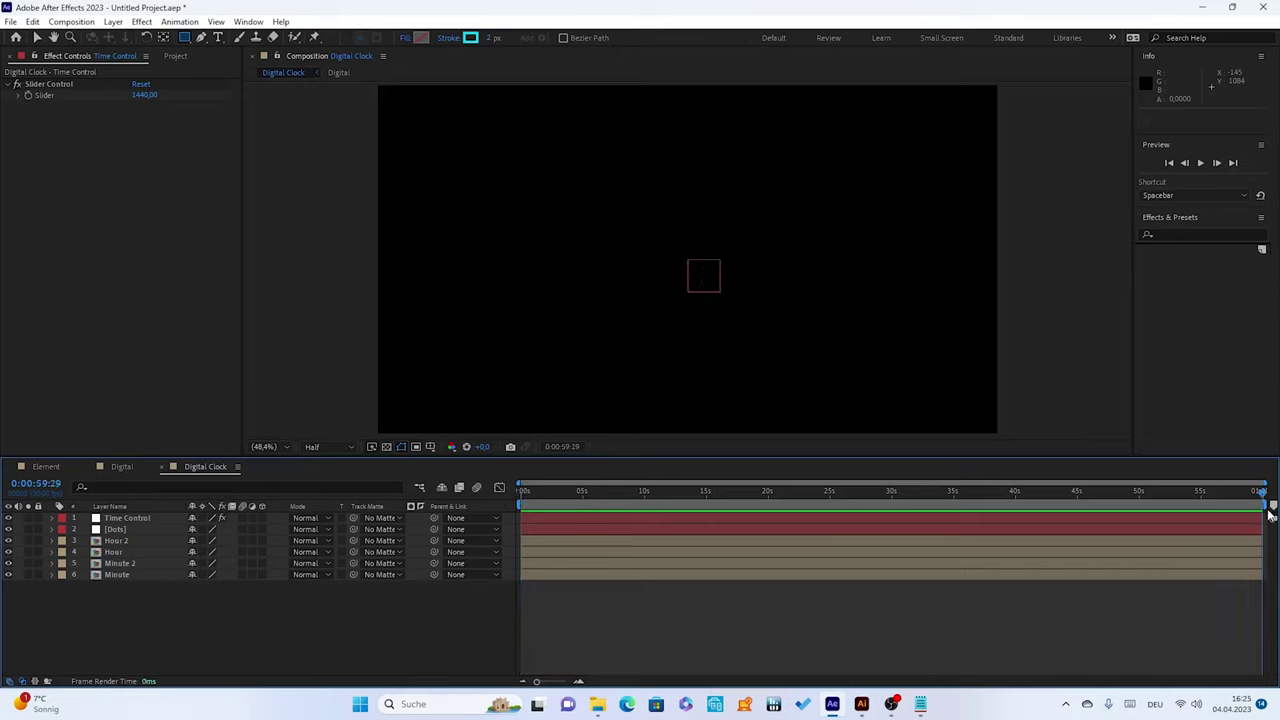
drag(1268, 514, 1262, 514)
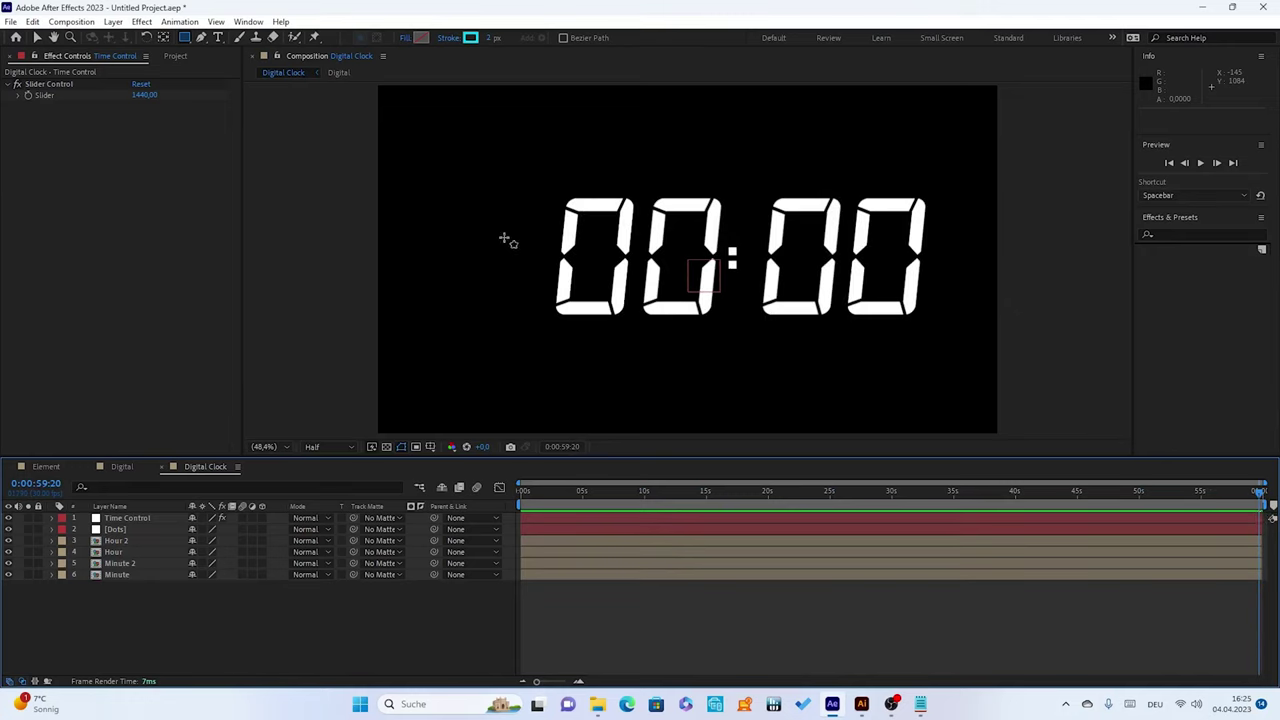
click(28, 95)
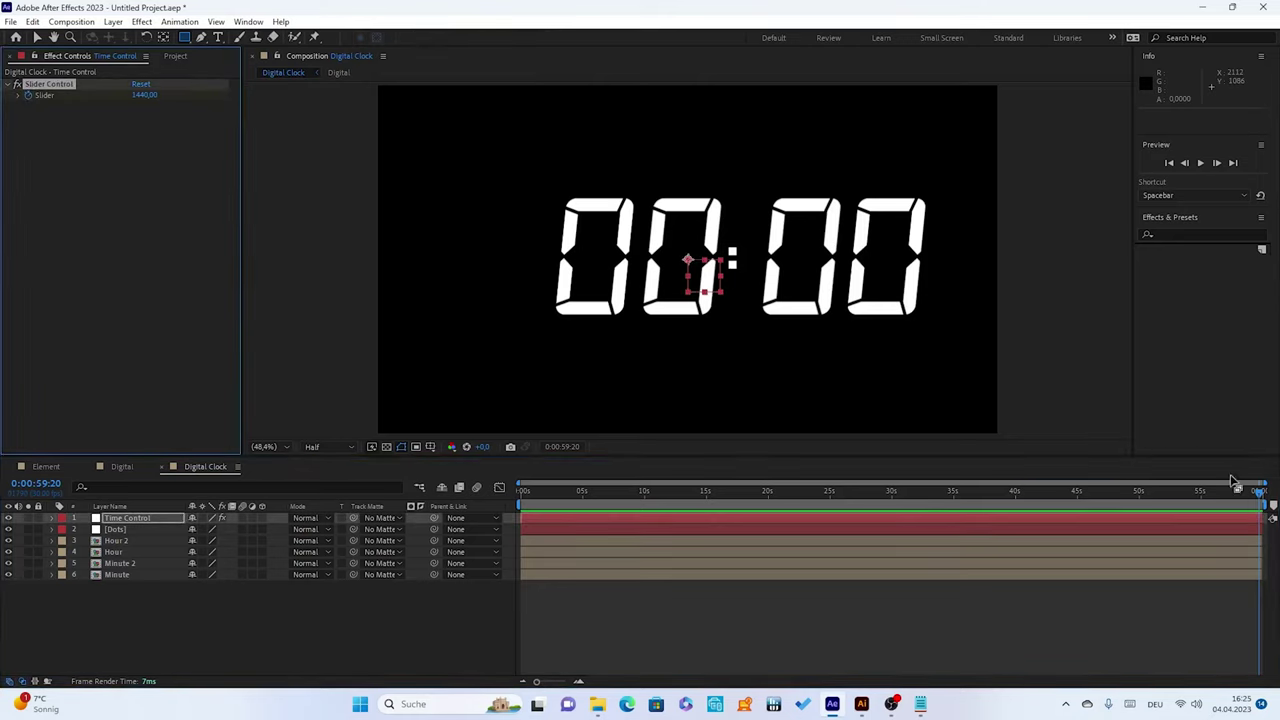
click(1257, 494)
drag(1257, 494, 478, 453)
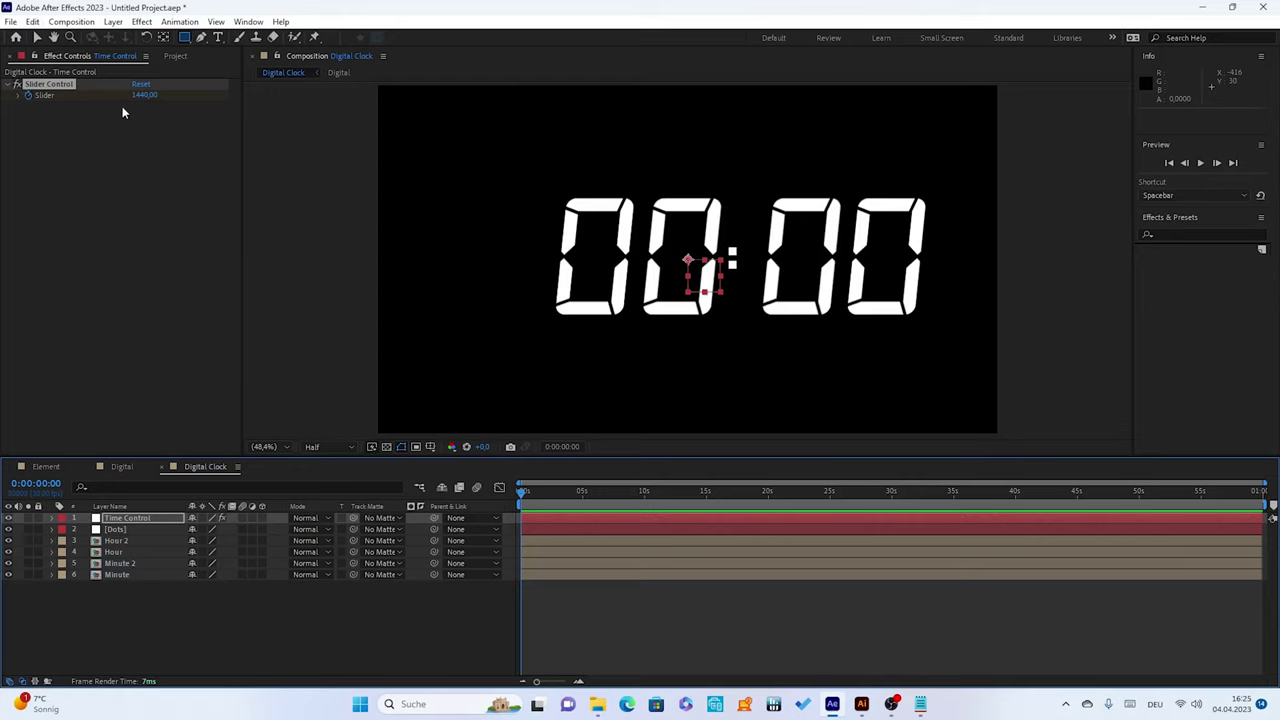
Add a Time Control Slider keyframe at time zero with a value of 0
click(556, 519)
key(u)
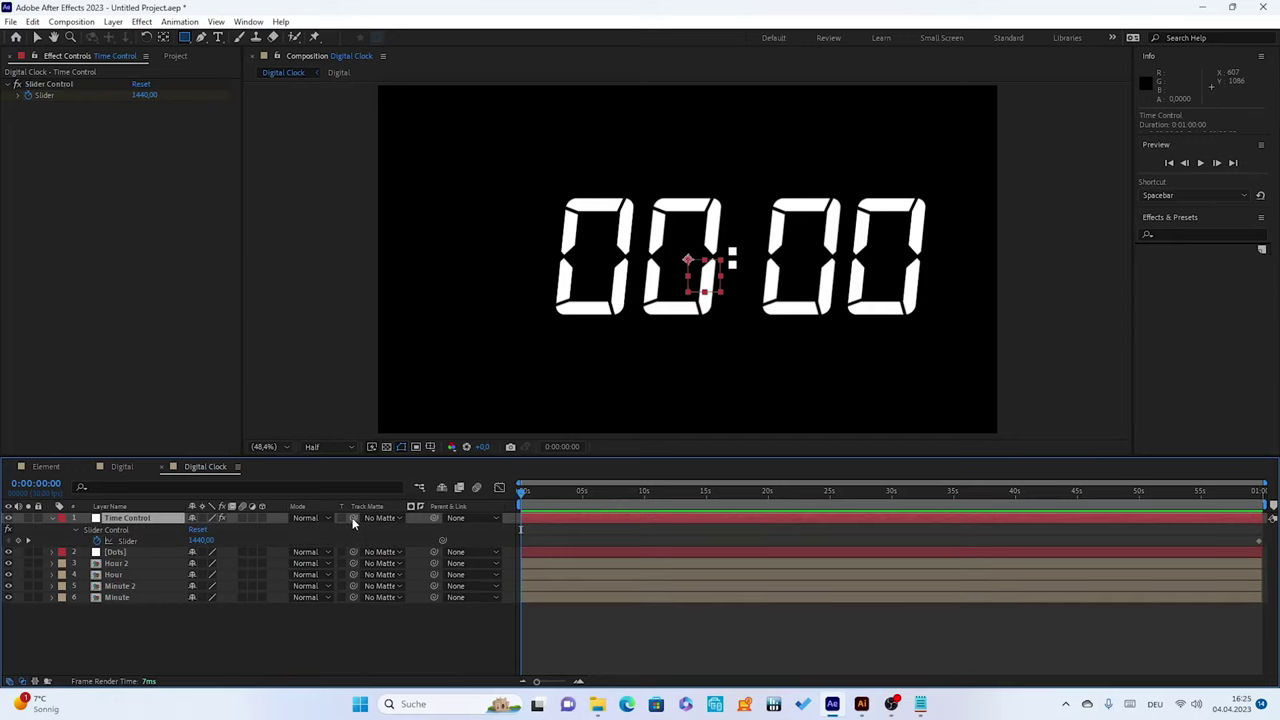
click(17, 541)
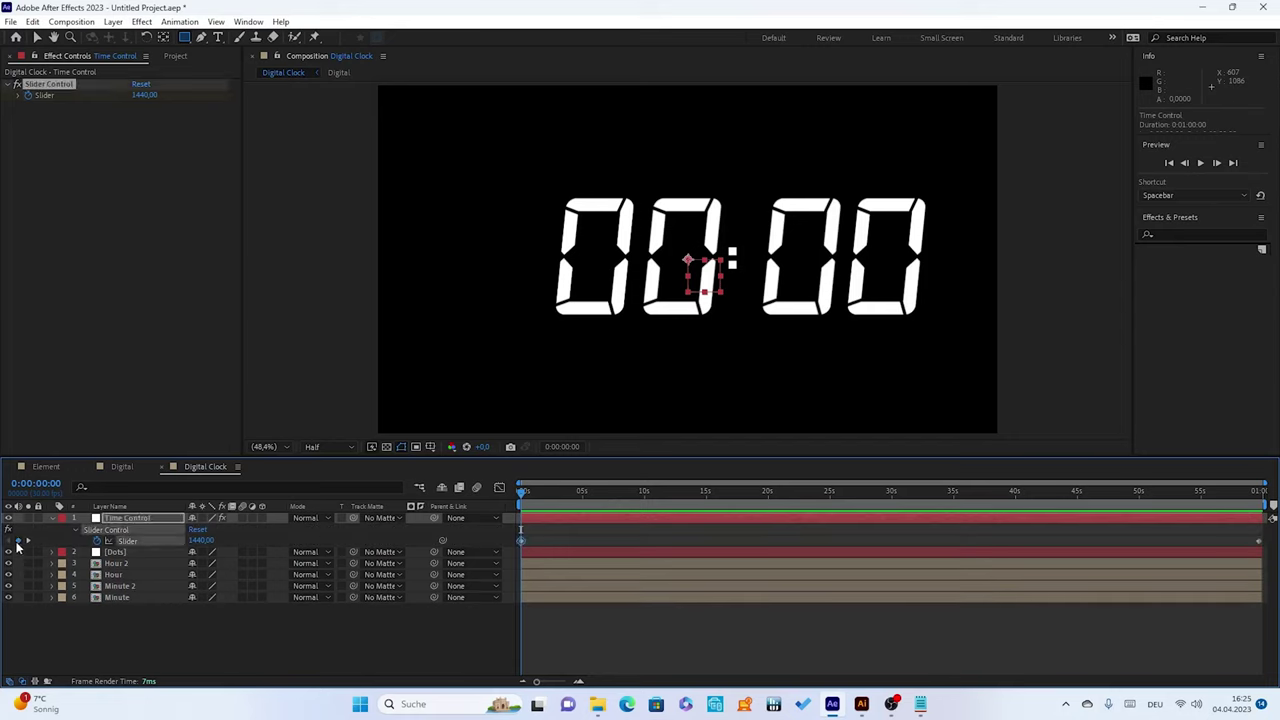
click(144, 95)
text(0)
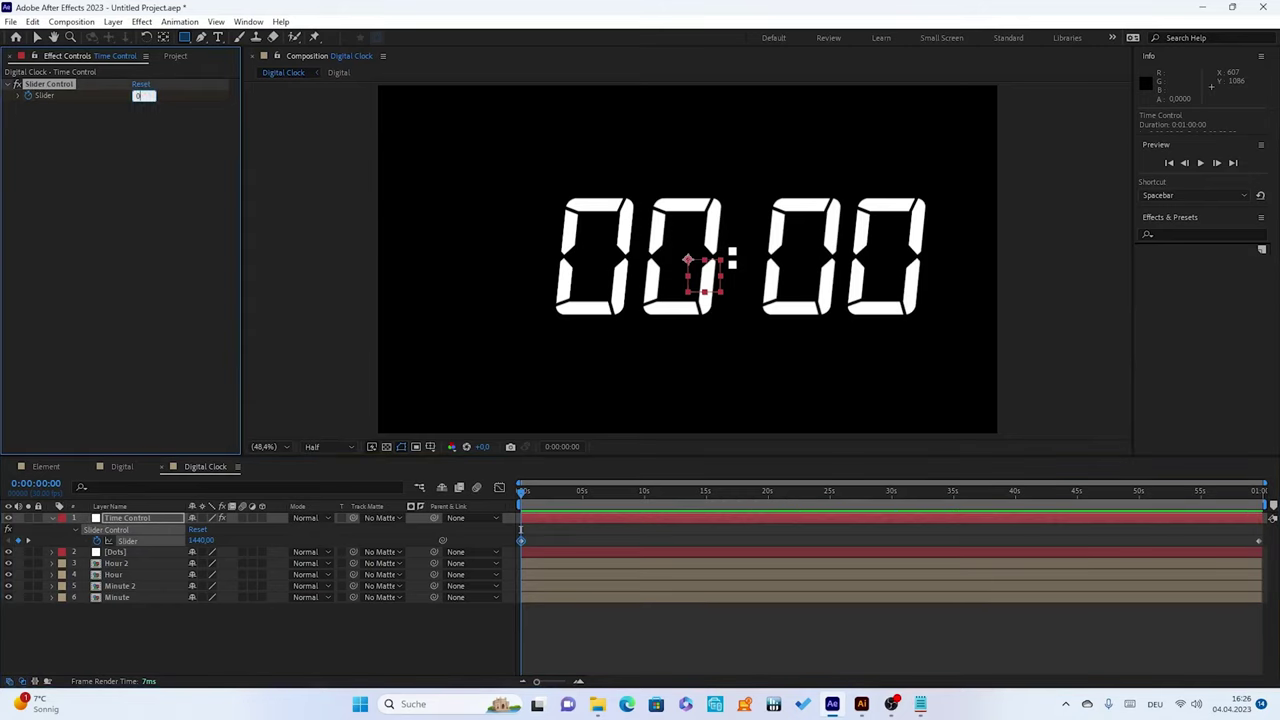
key(Return)
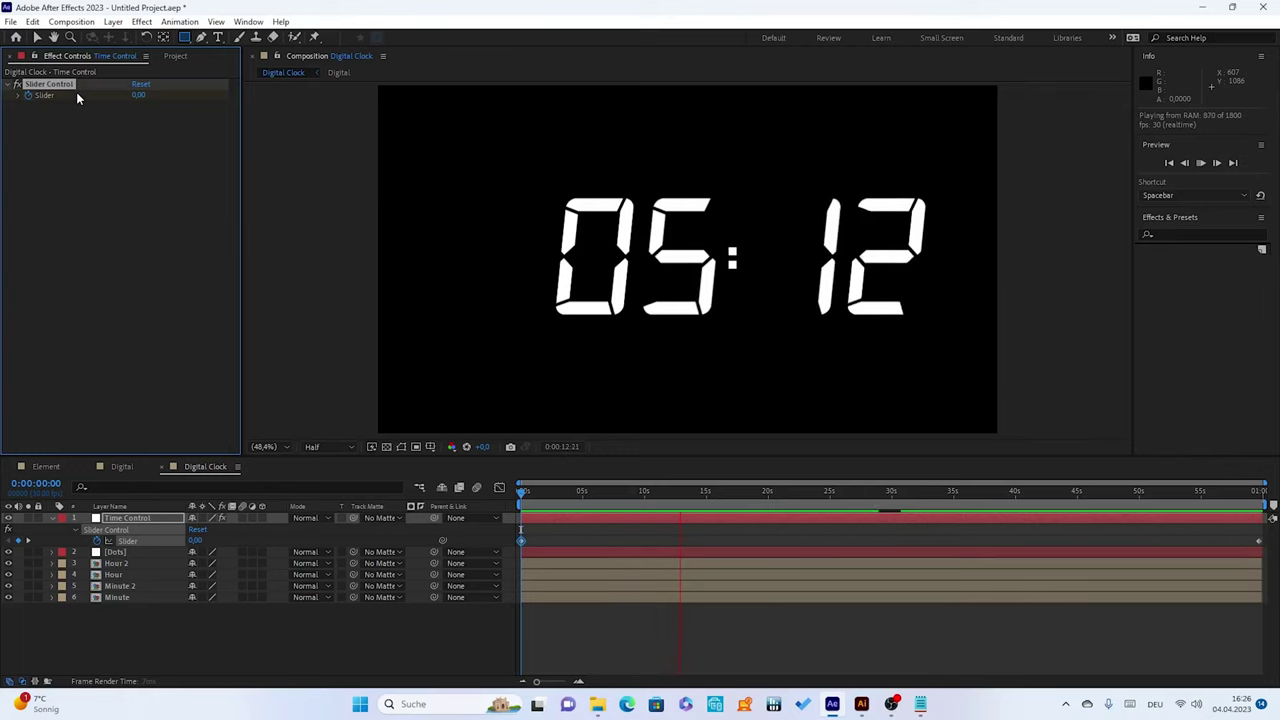
Preview the count-up and park at 15 seconds, where the clock reads 06:06
key(space)
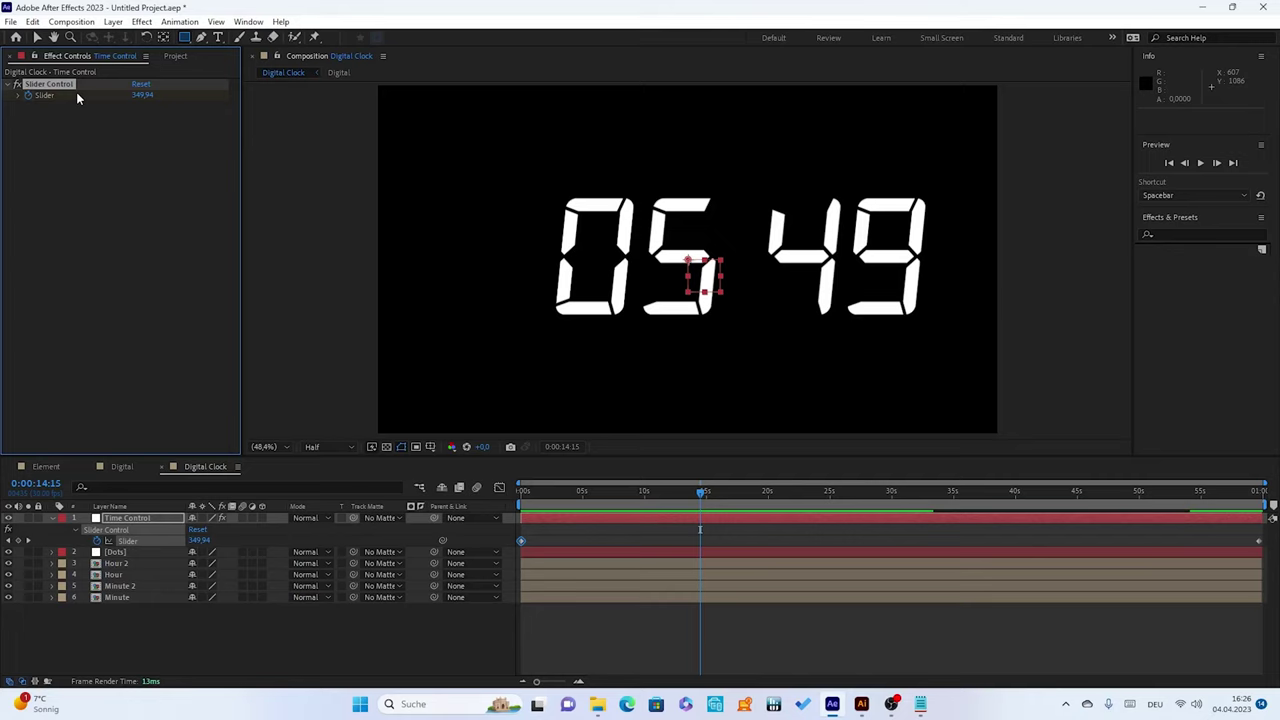
click(55, 518)
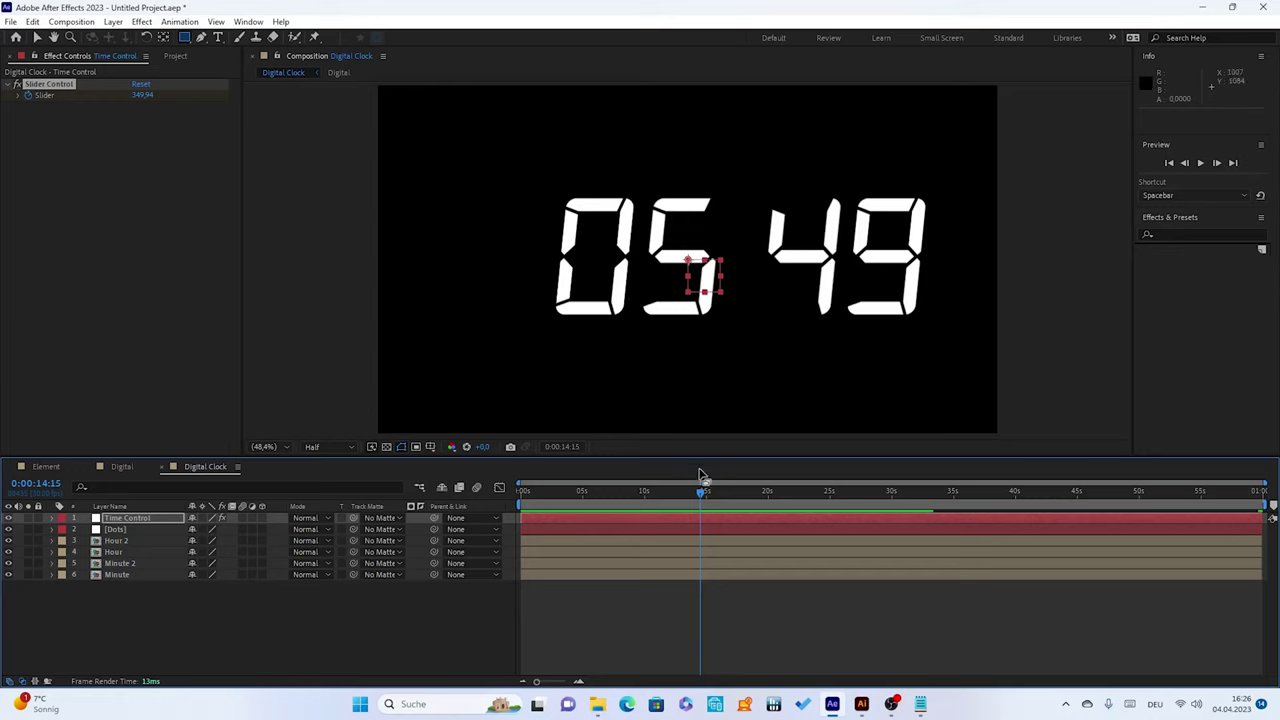
drag(699, 495, 708, 493)
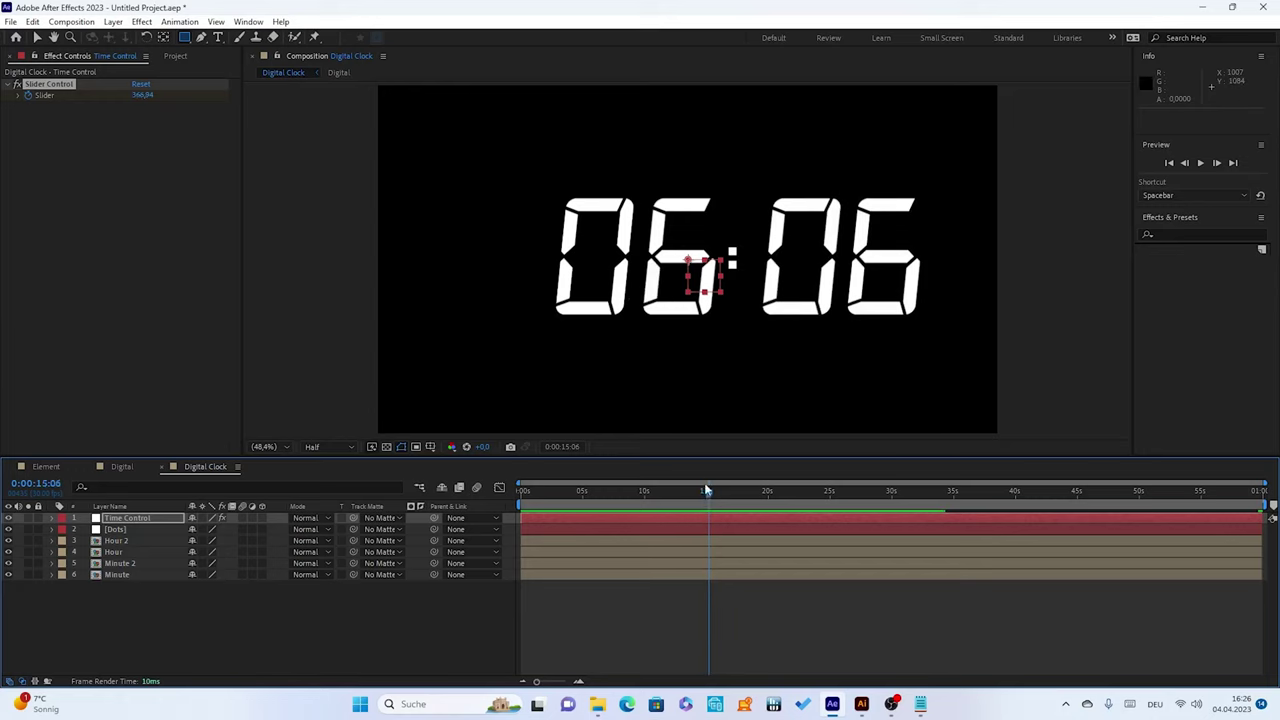
click(113, 536)
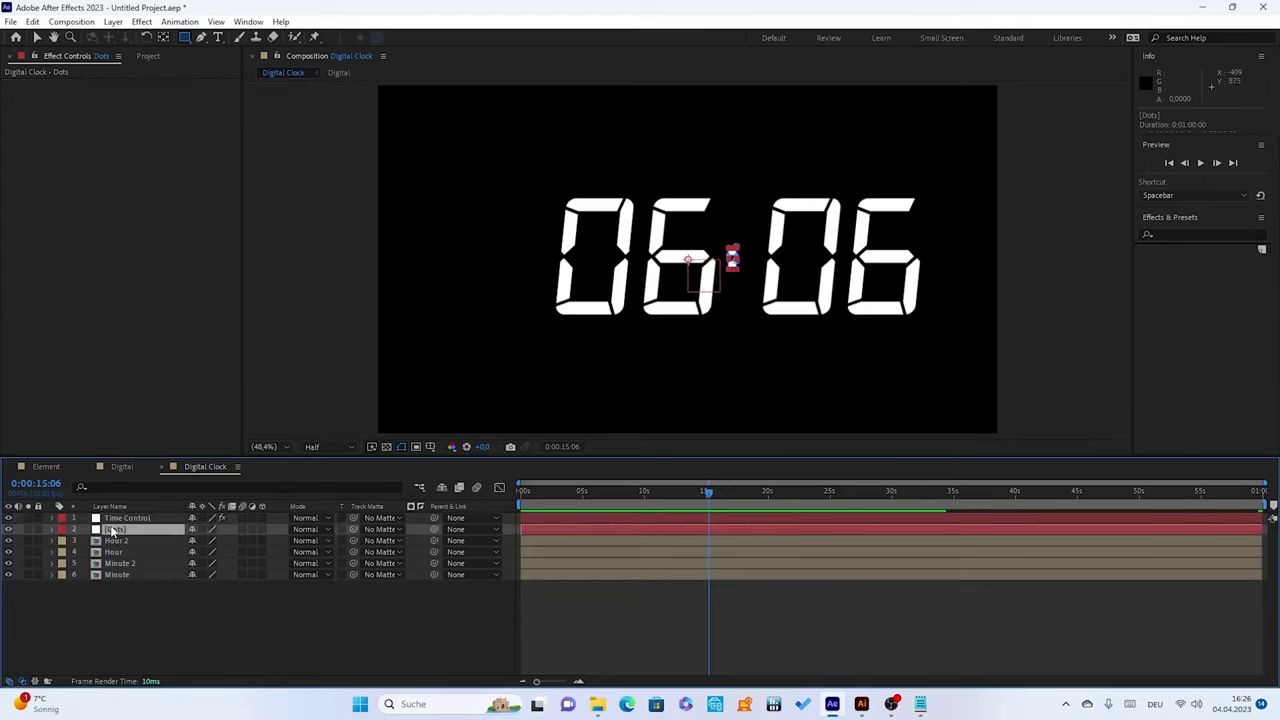
Expand the [Dots] layer's Masks, check Mask 1's colour, and select Mask 1 and Mask 2
click(51, 530)
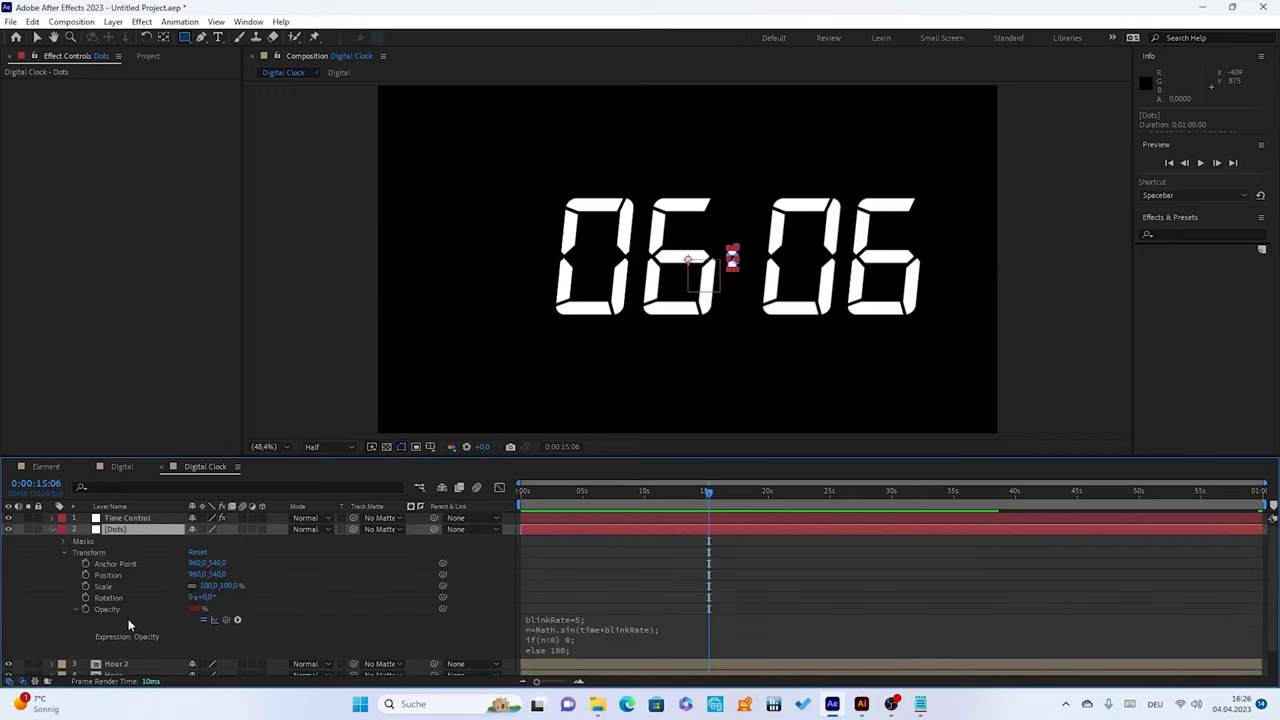
click(64, 552)
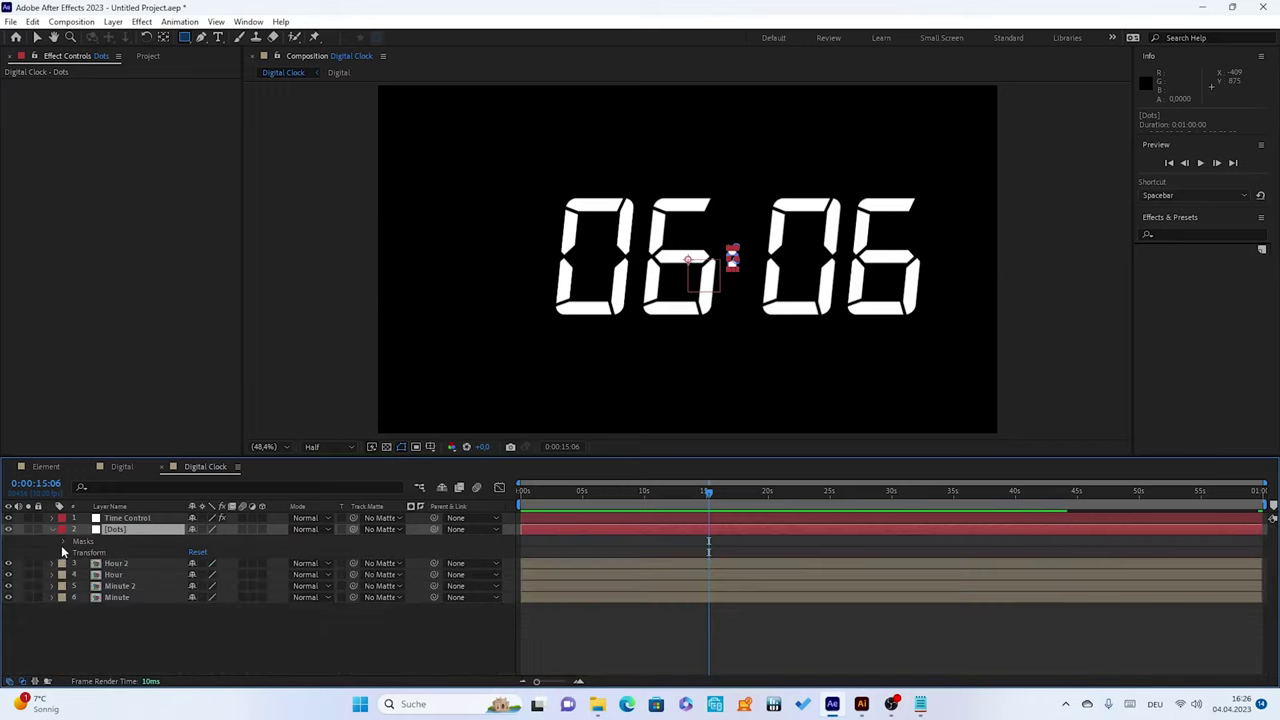
click(64, 541)
click(95, 554)
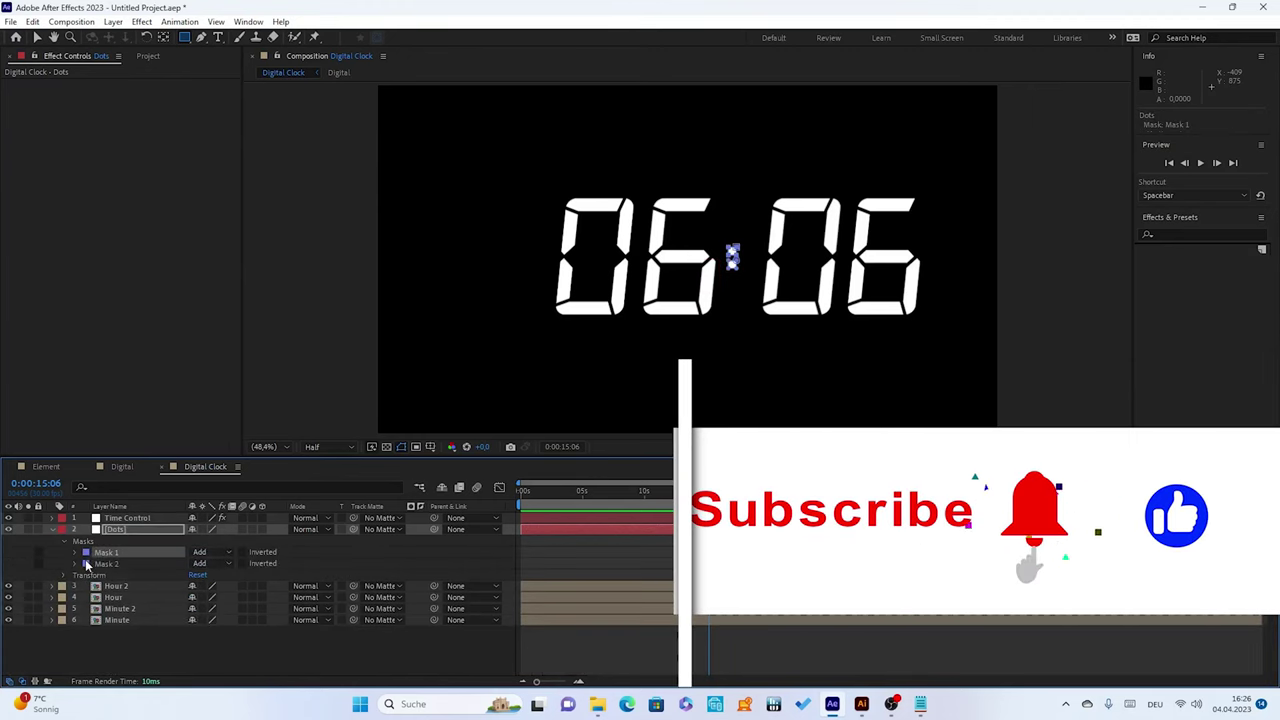
click(86, 552)
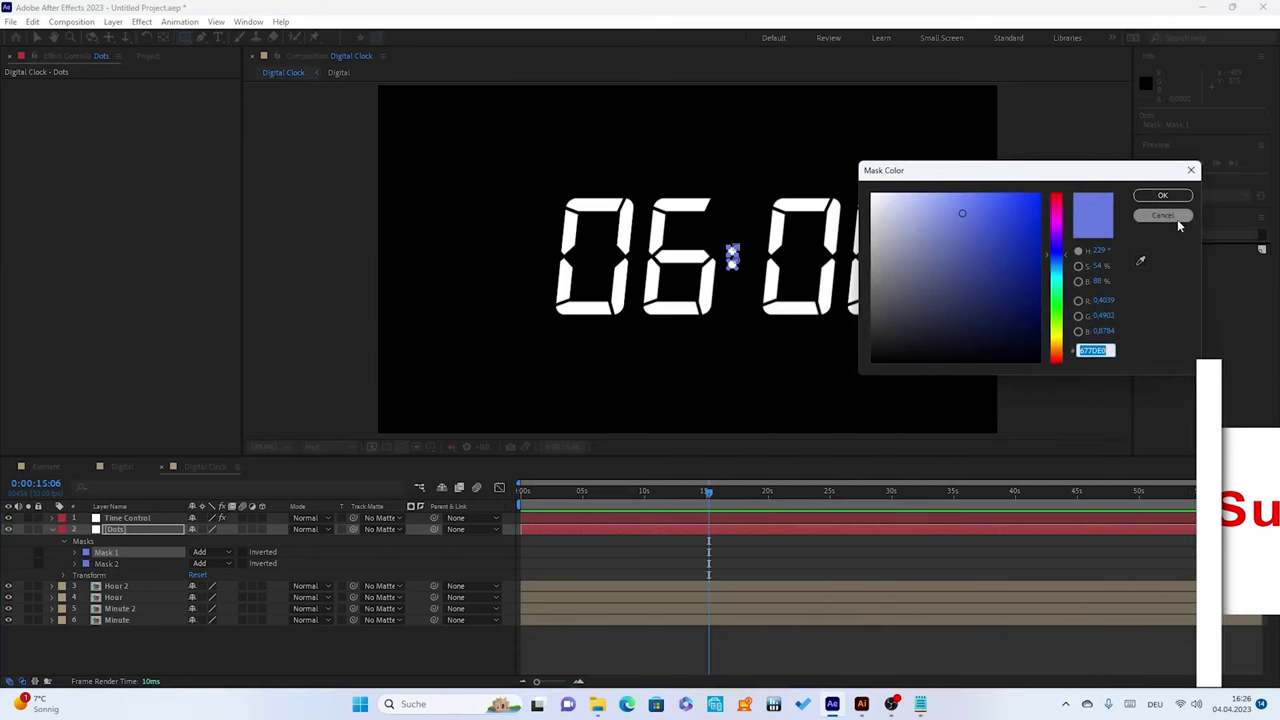
click(1162, 195)
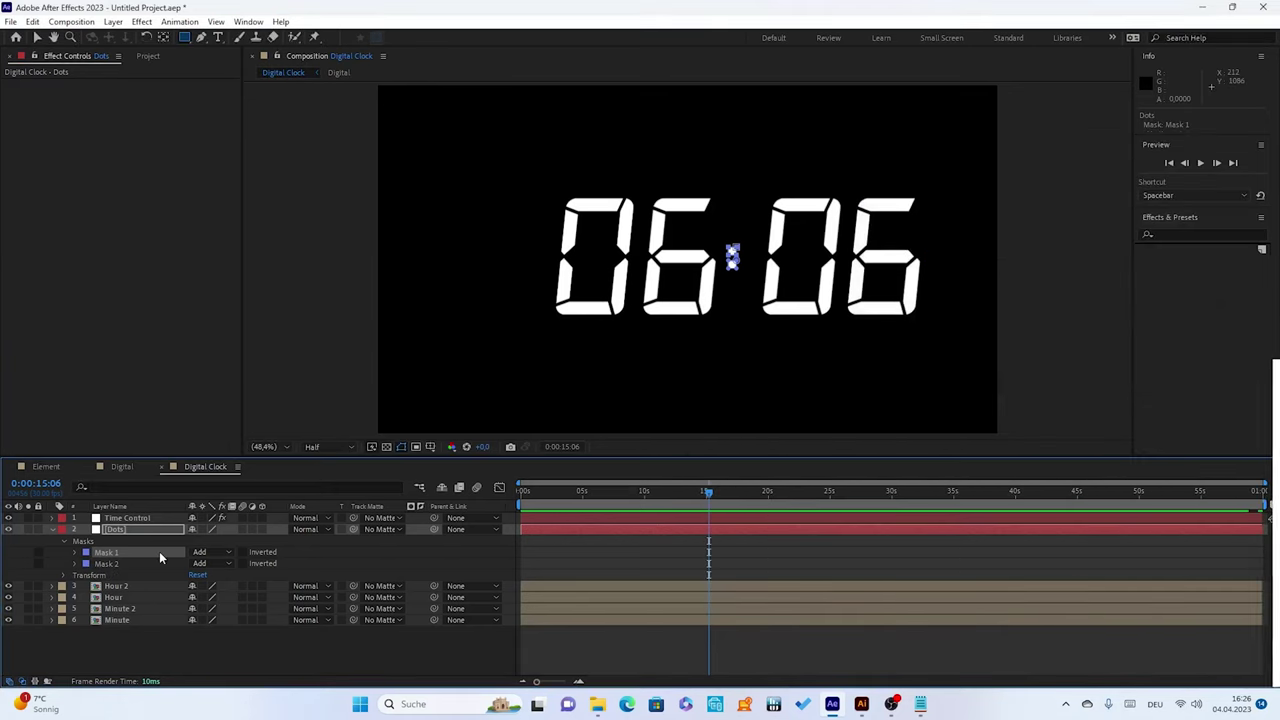
shift+click(137, 564)
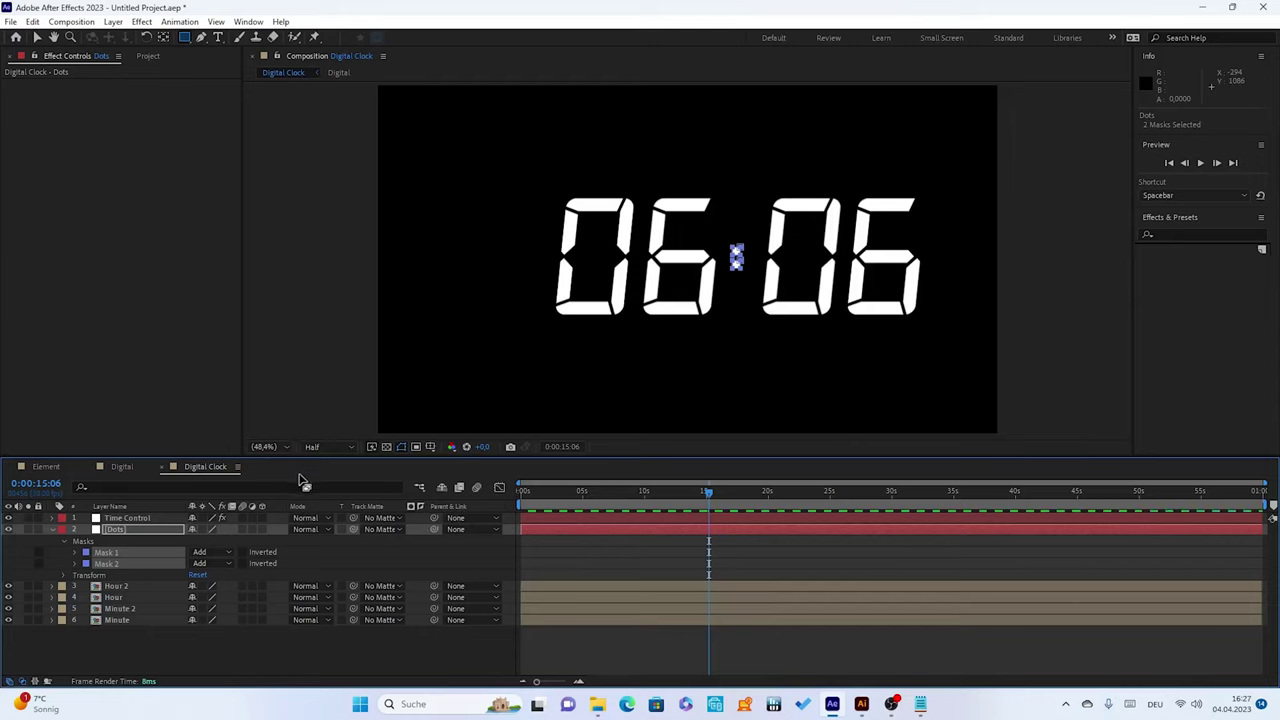
Add a new text layer reading 'Snooze' to the composition and select it
click(52, 529)
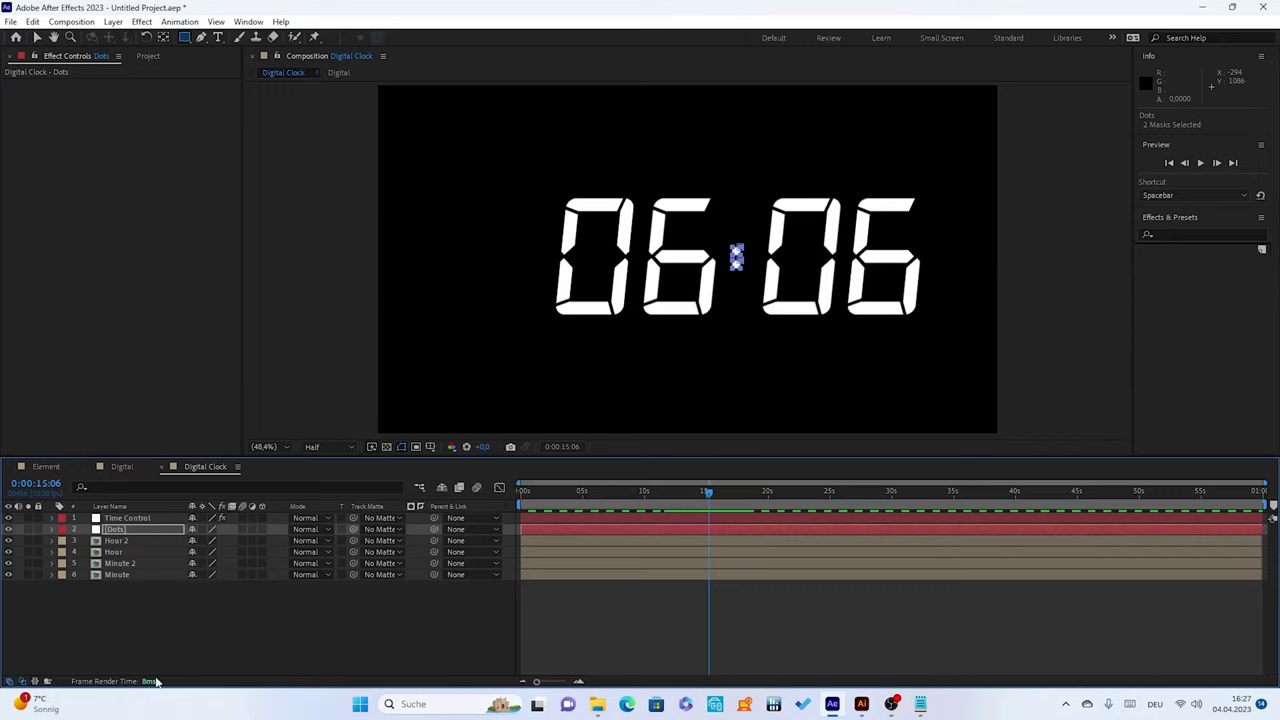
right_click(147, 611)
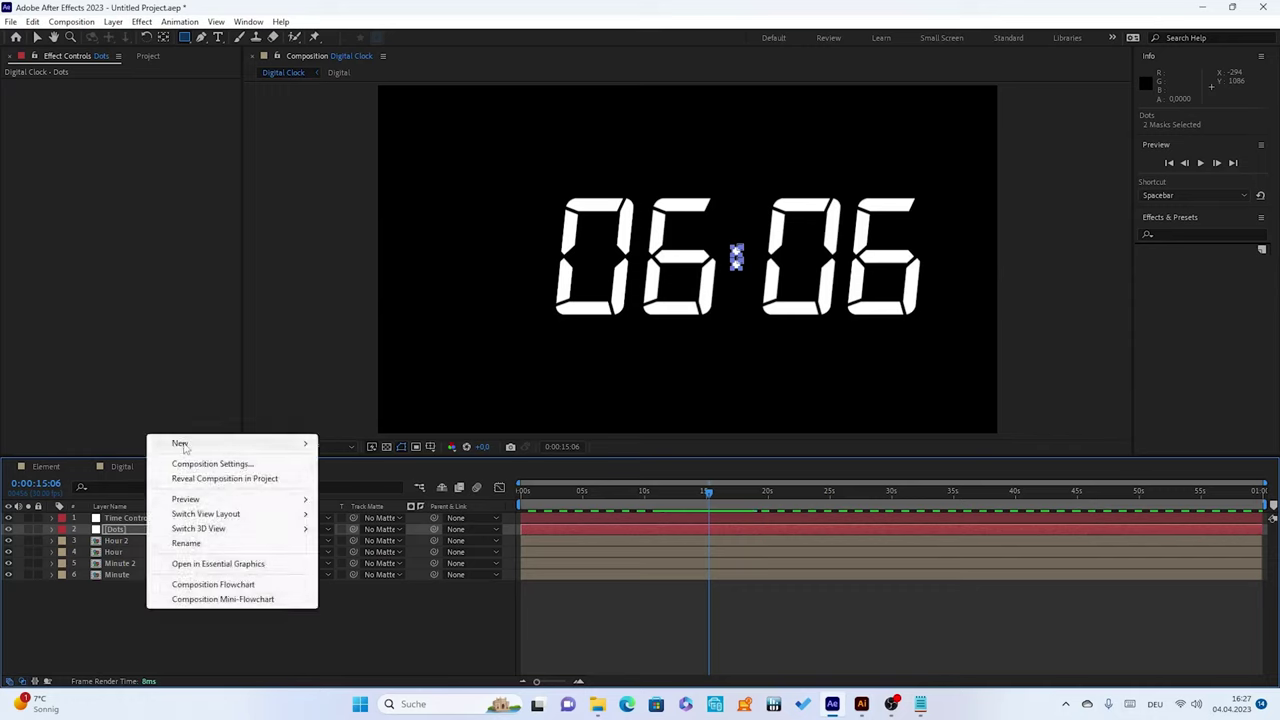
mouse_move(186, 444)
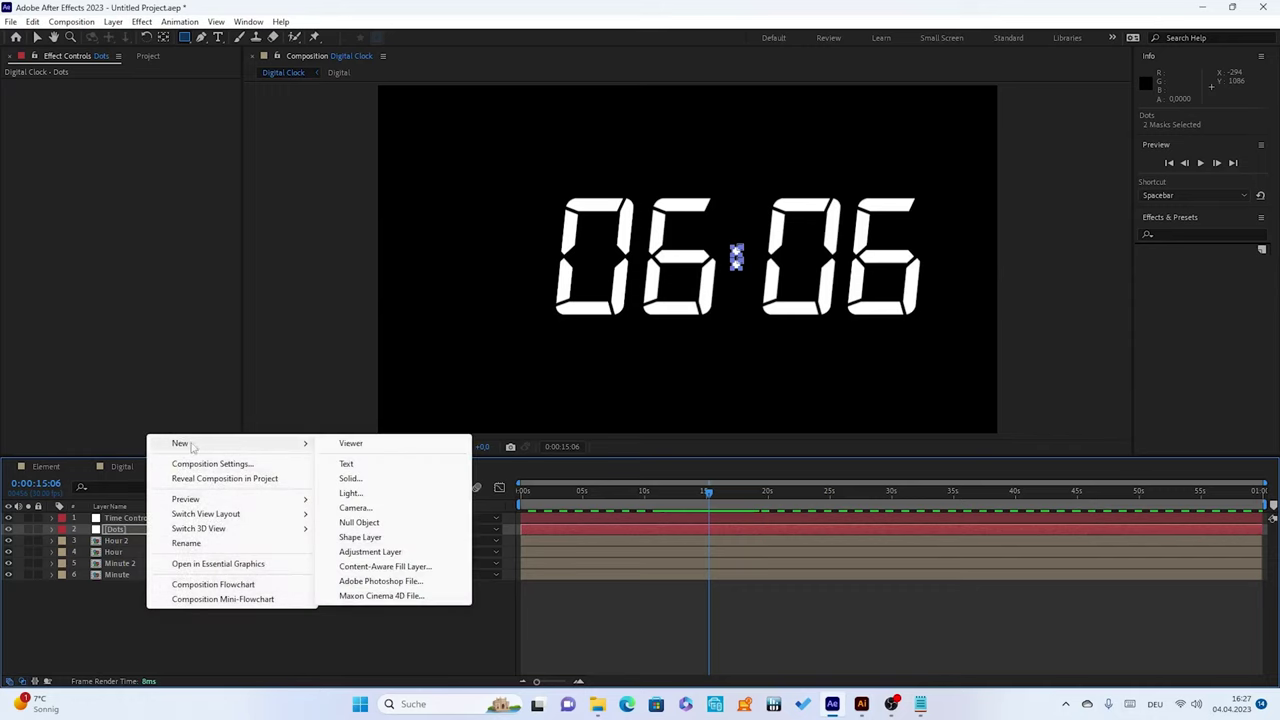
click(350, 465)
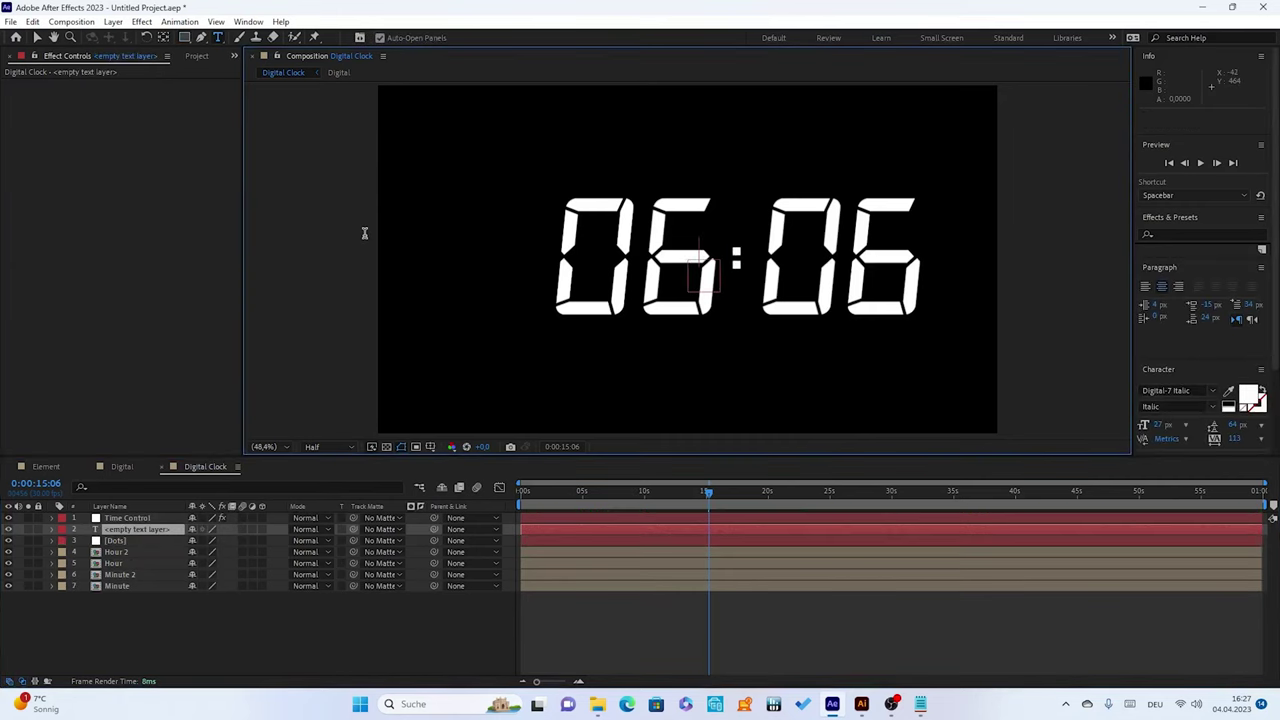
text(5n)
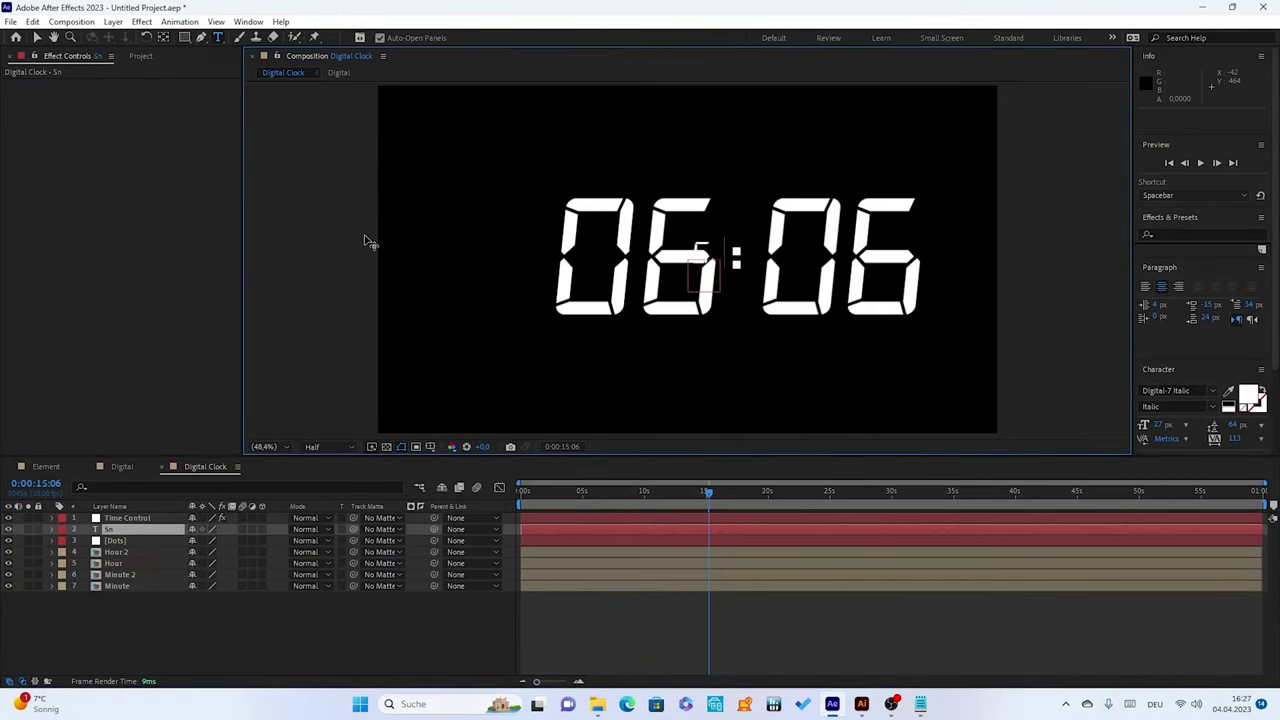
text(oo)
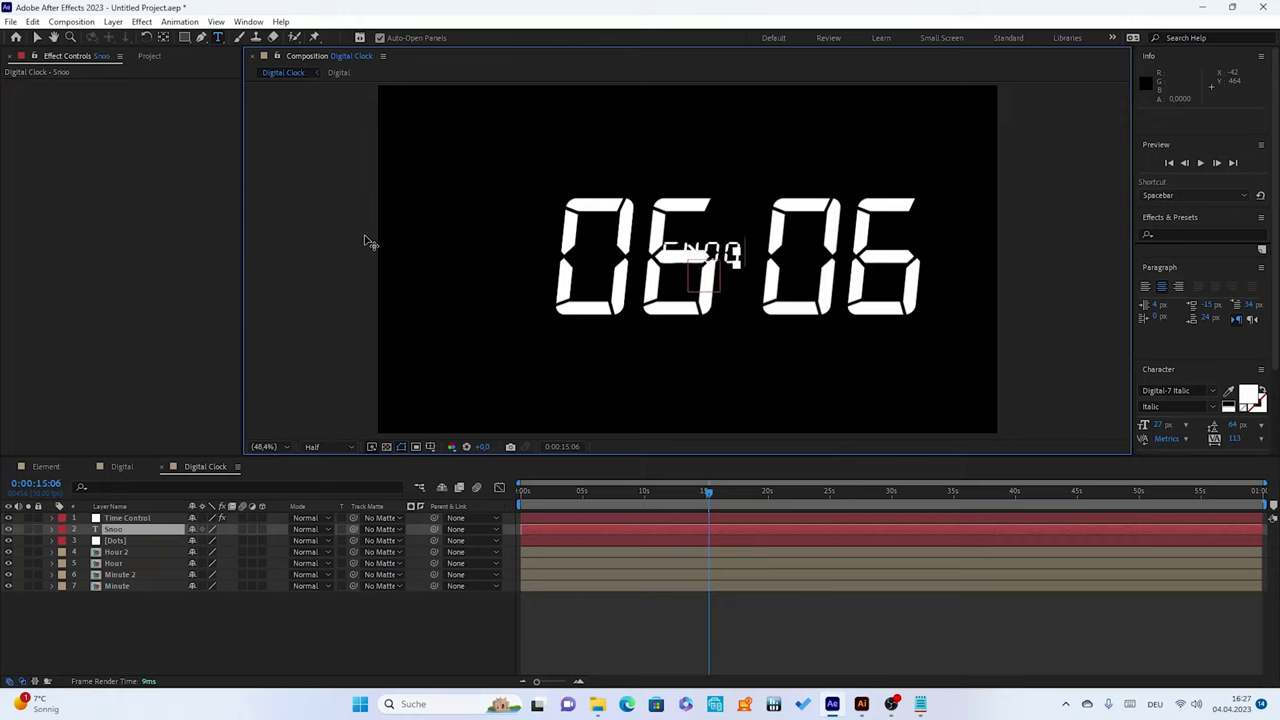
text(z)
text(e)
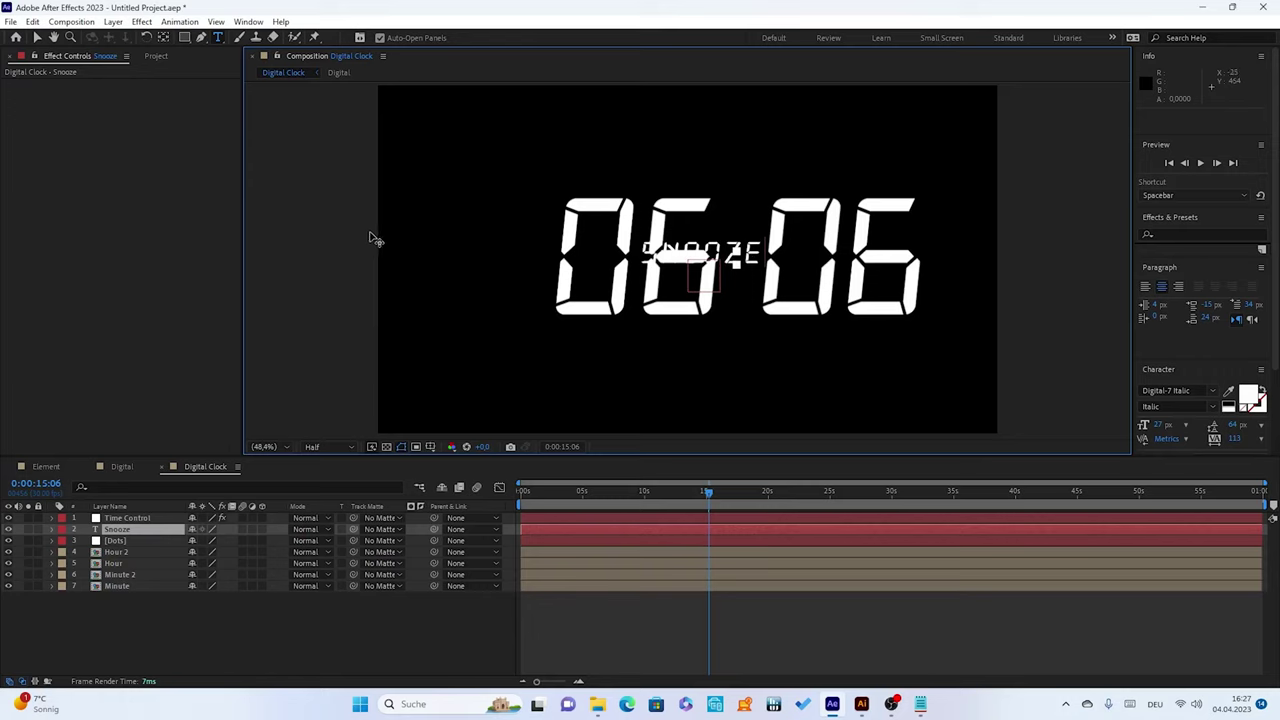
click(130, 529)
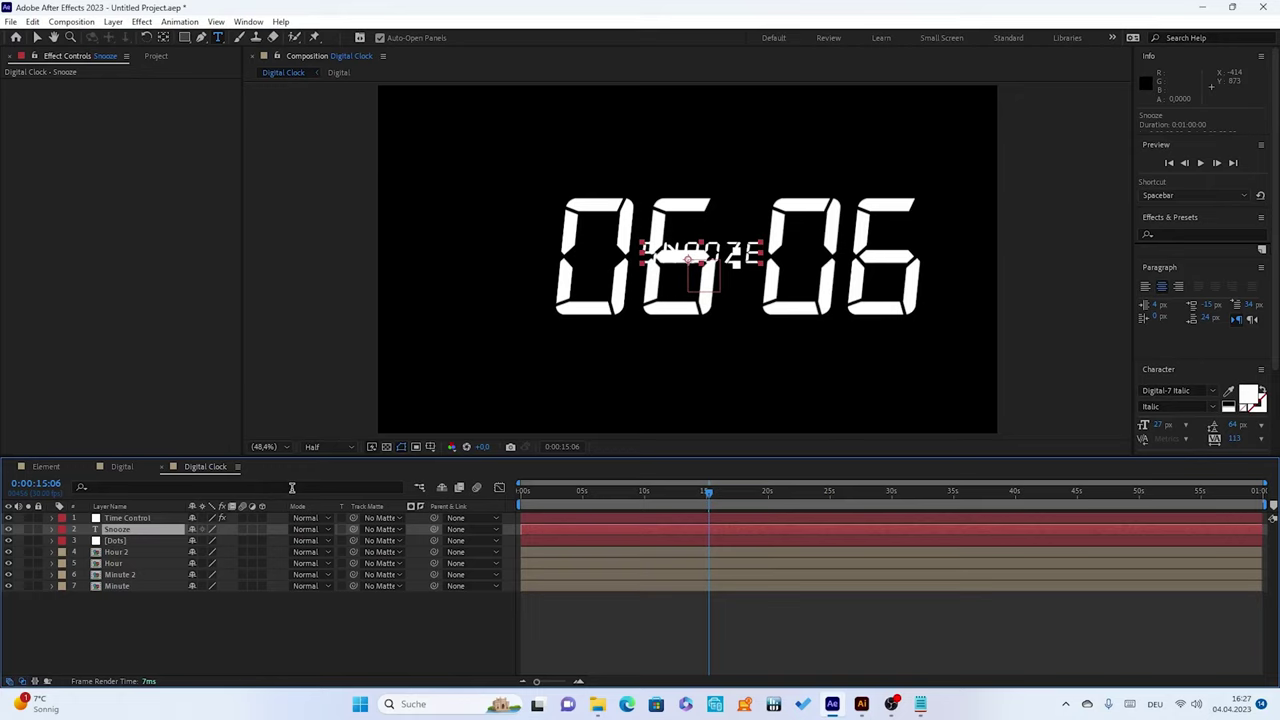
Move the SNOOZE text to Position 1413, 813 under the minute digits, then show its Opacity
key(p)
drag(214, 540, 367, 584)
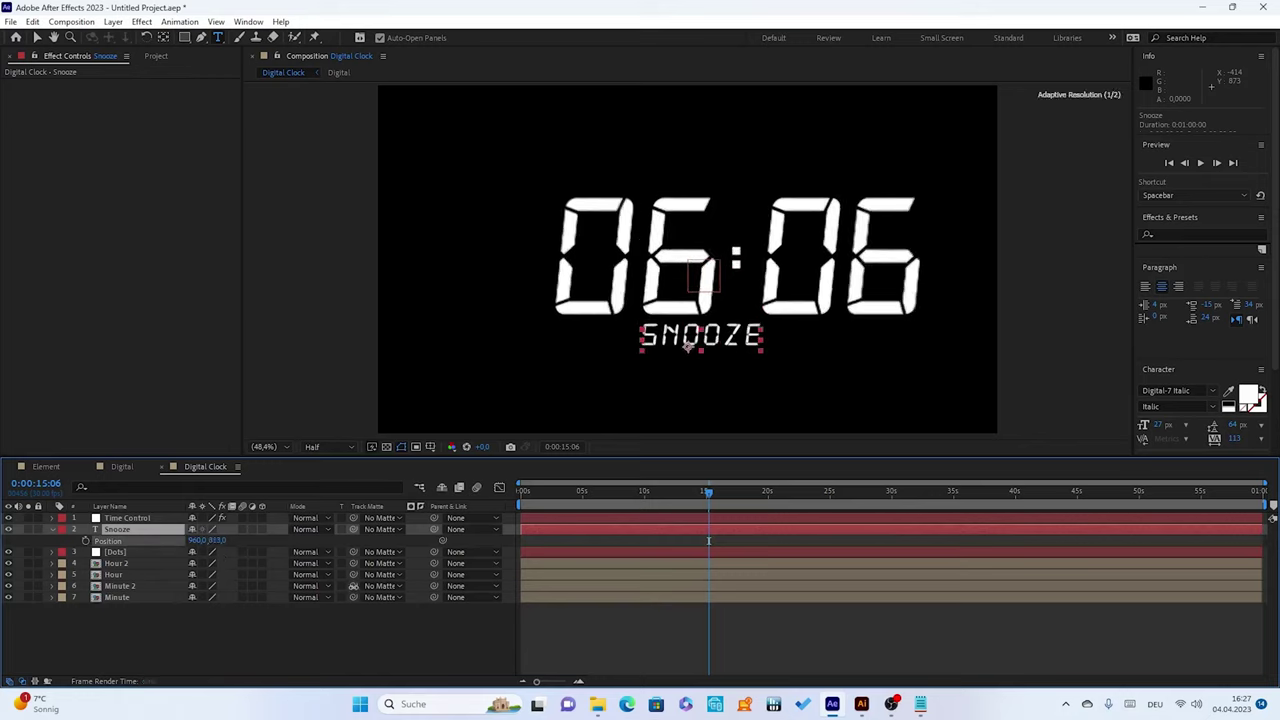
drag(196, 540, 504, 555)
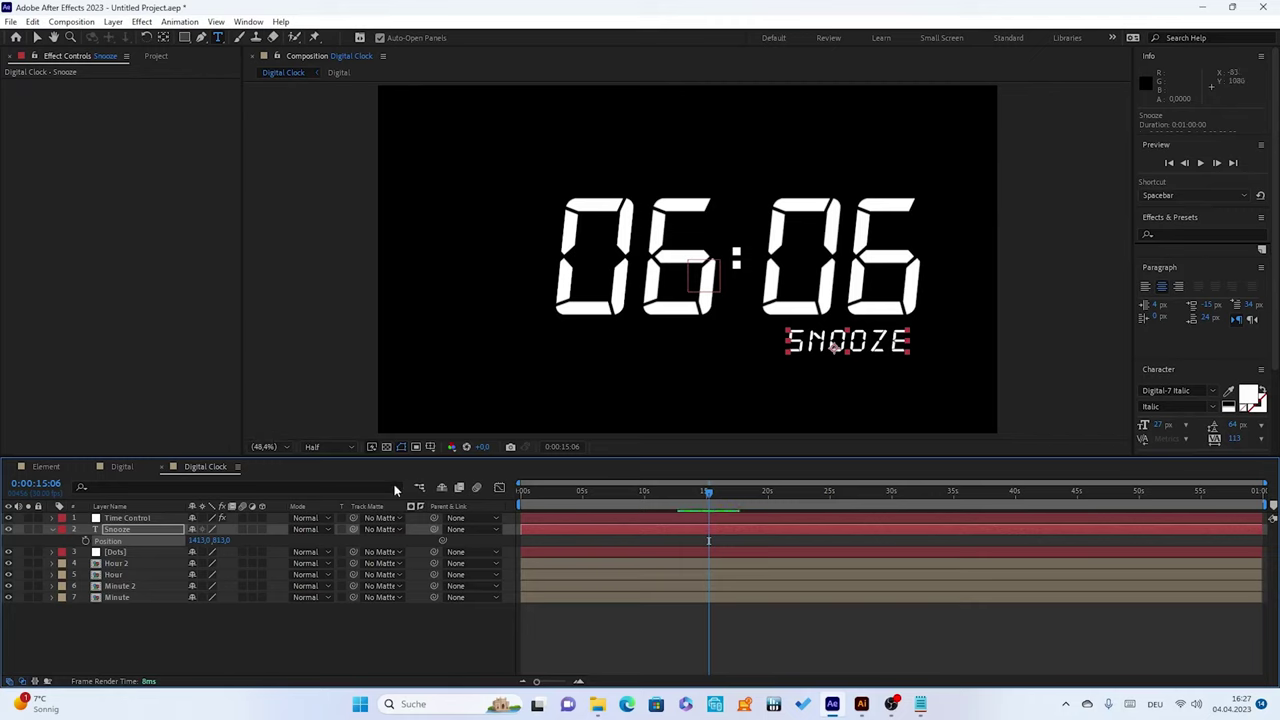
click(114, 534)
key(t)
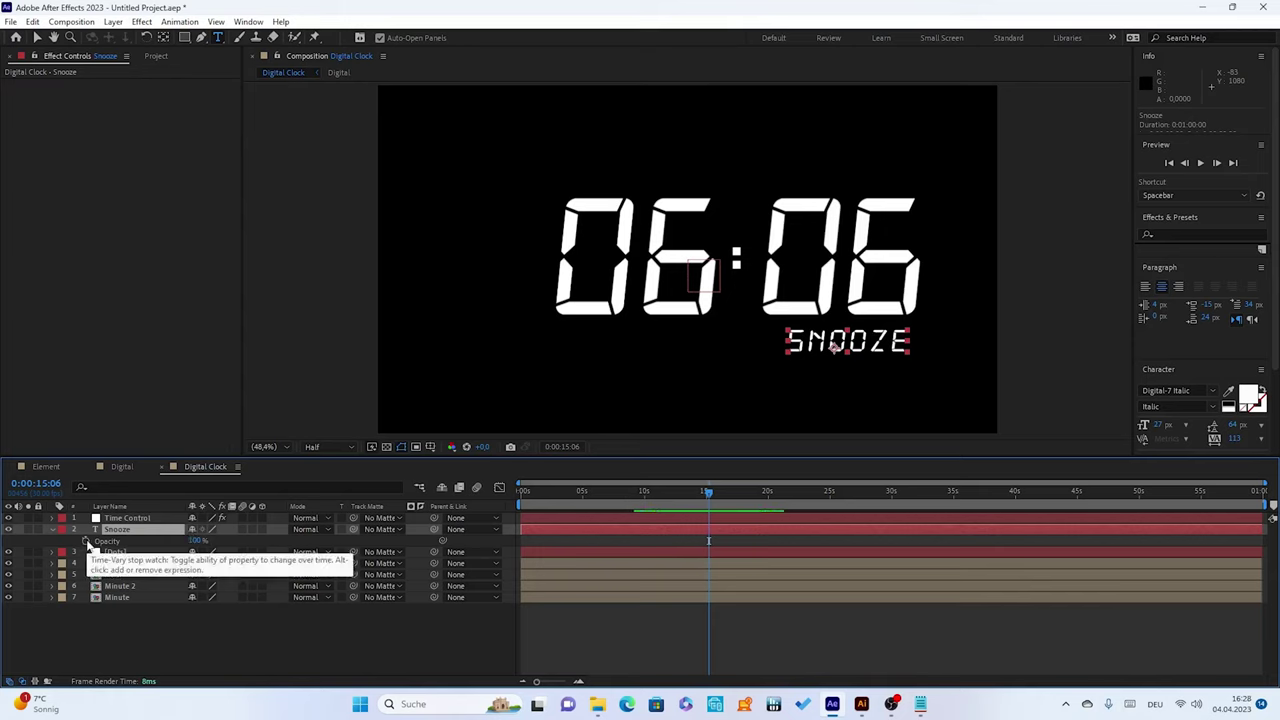
Go to 0:00:08:04, where the clock reads 03:16
alt+click(85, 541)
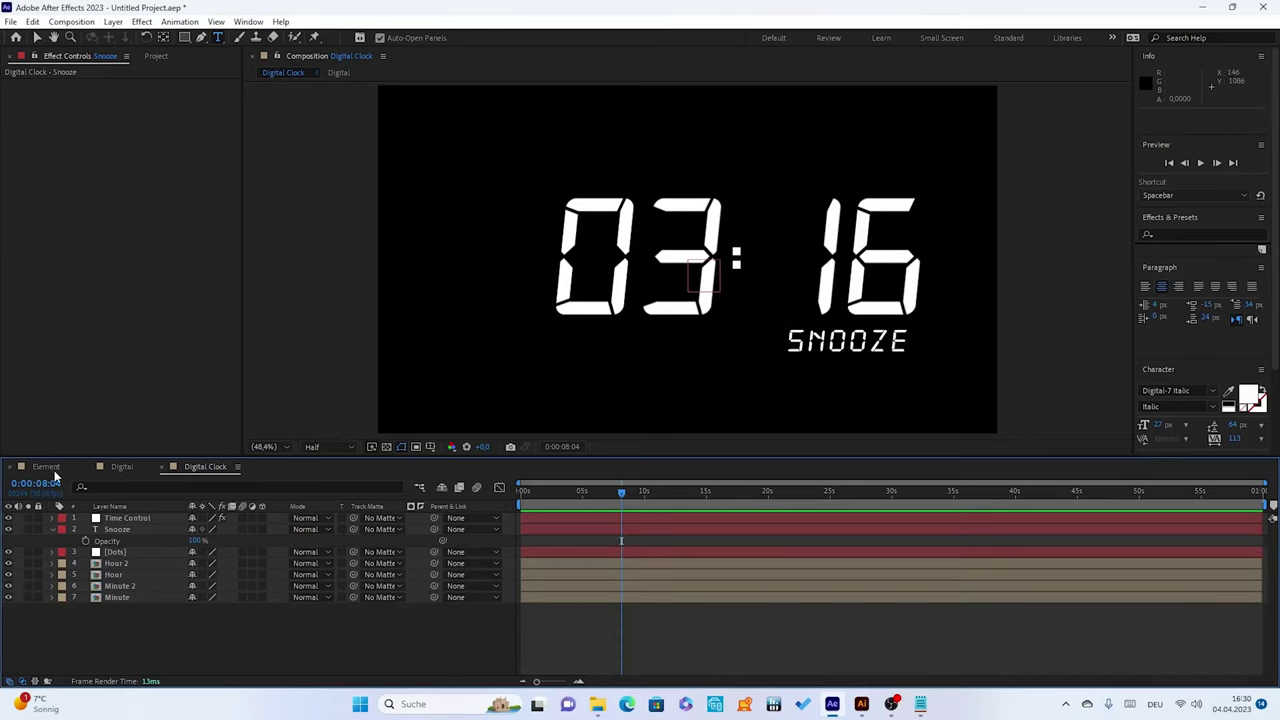
Start the Opacity expression with bliktRate=5; and n=Math.sin(time*bliktRate); on separate lines
alt+click(86, 541)
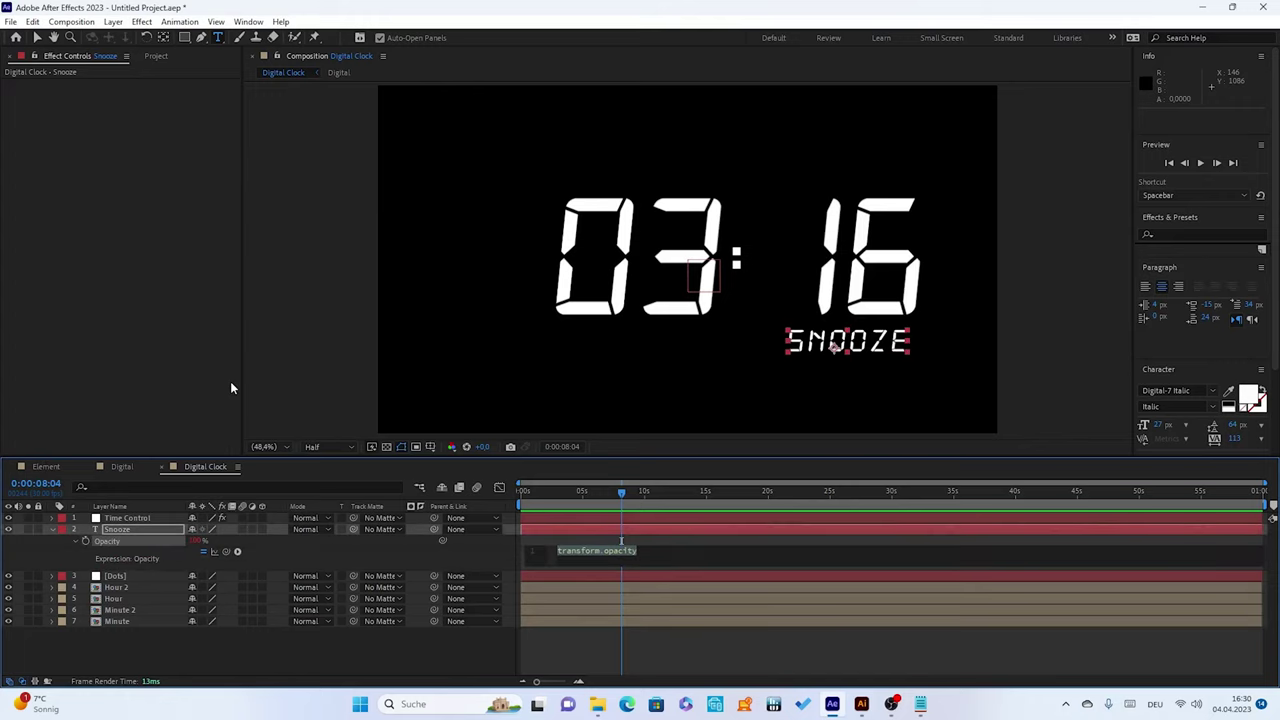
text(blinkRate=5;)
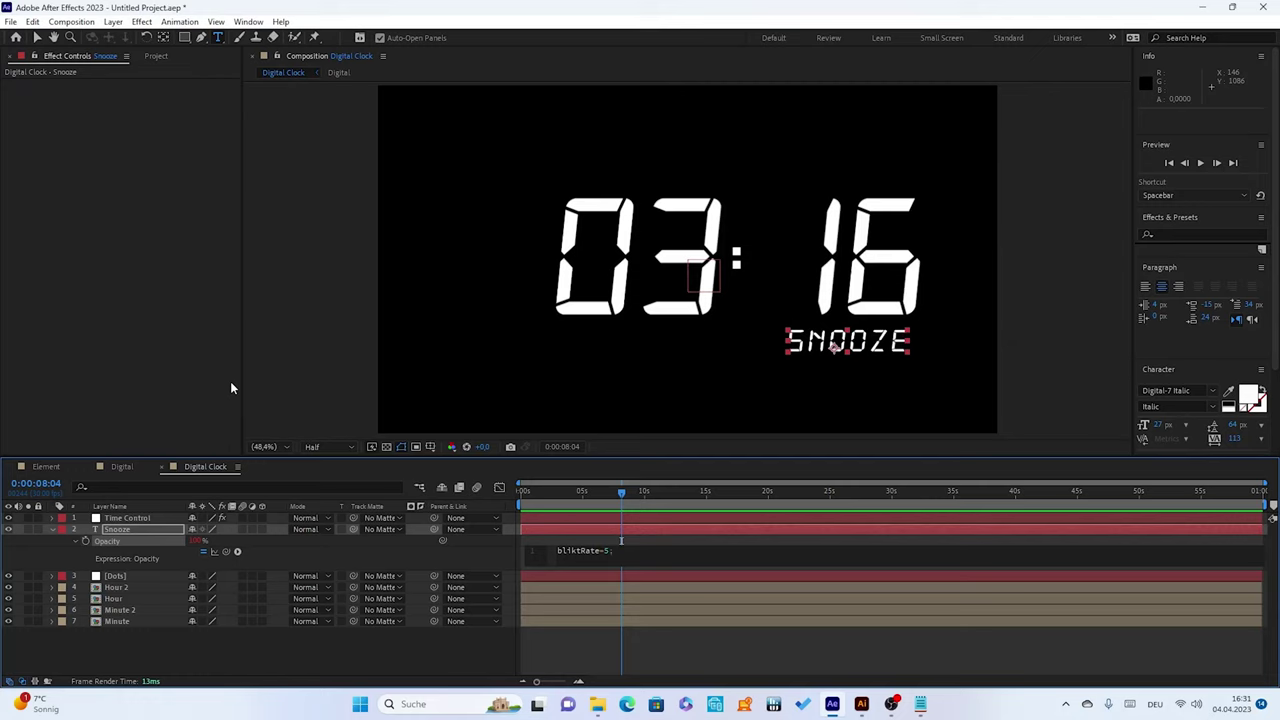
key(Return)
text(n)
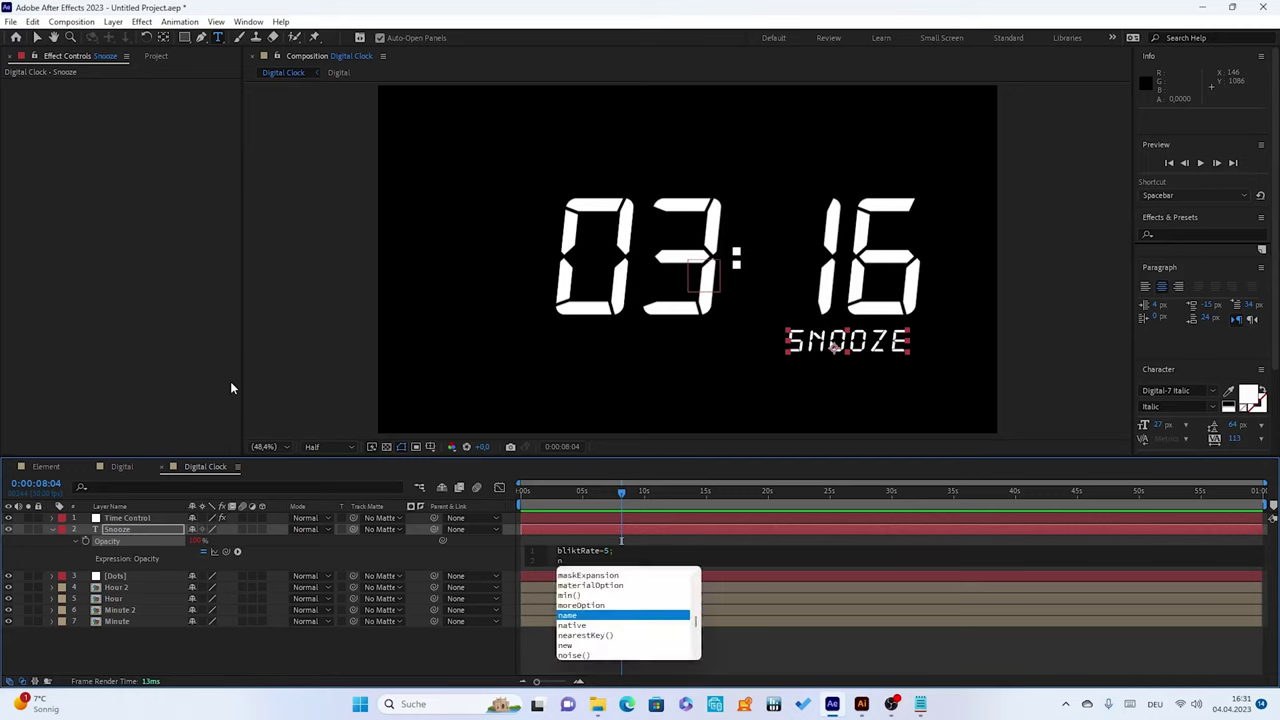
text(=)
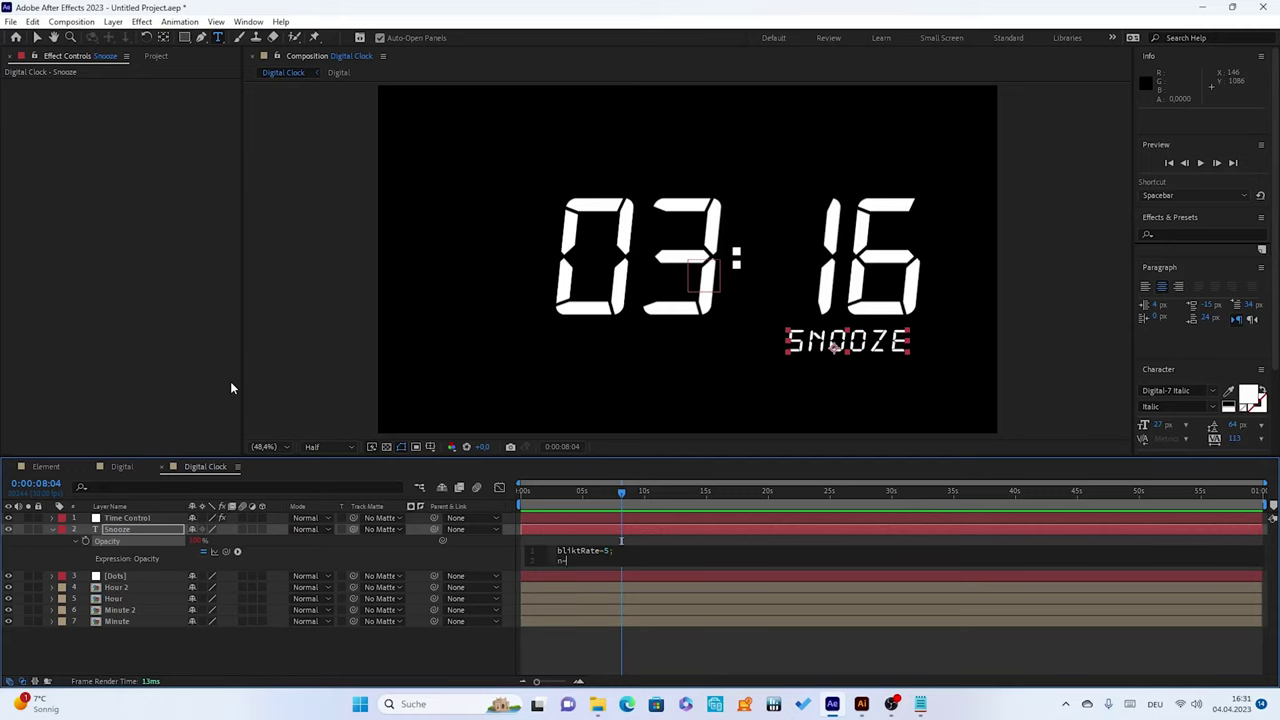
text(M)
text(ath)
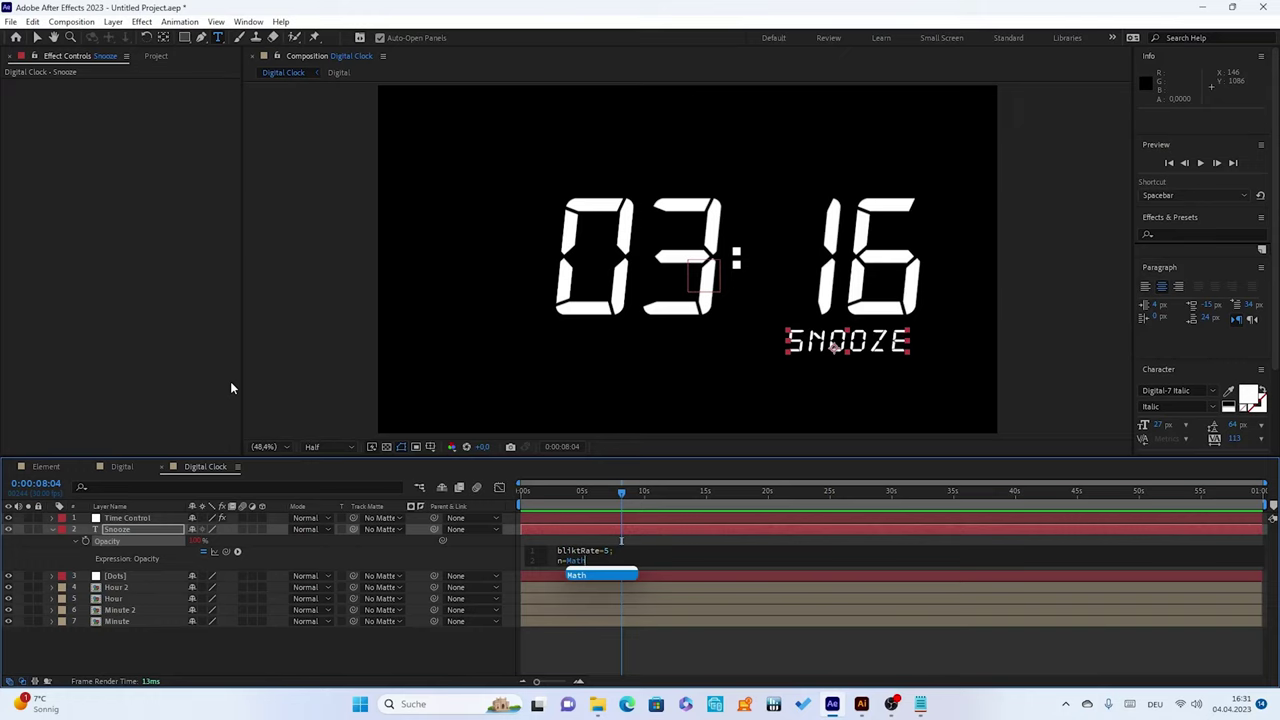
text(.)
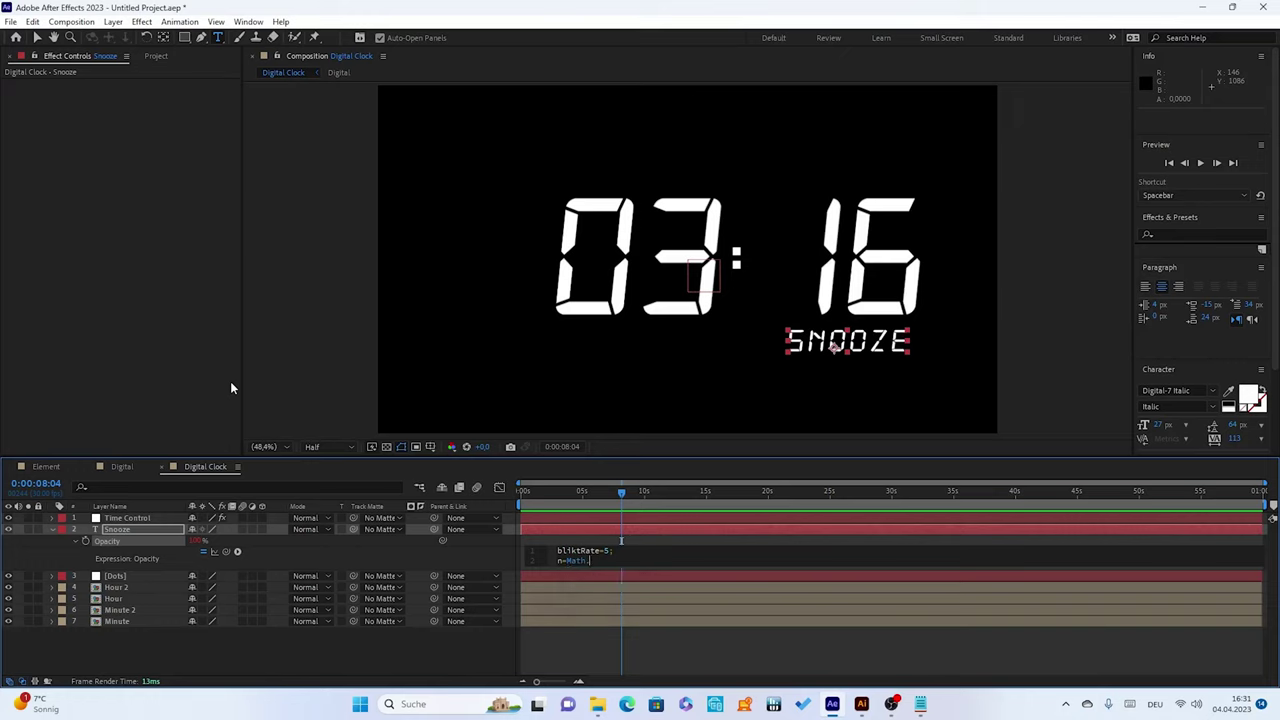
text(si)
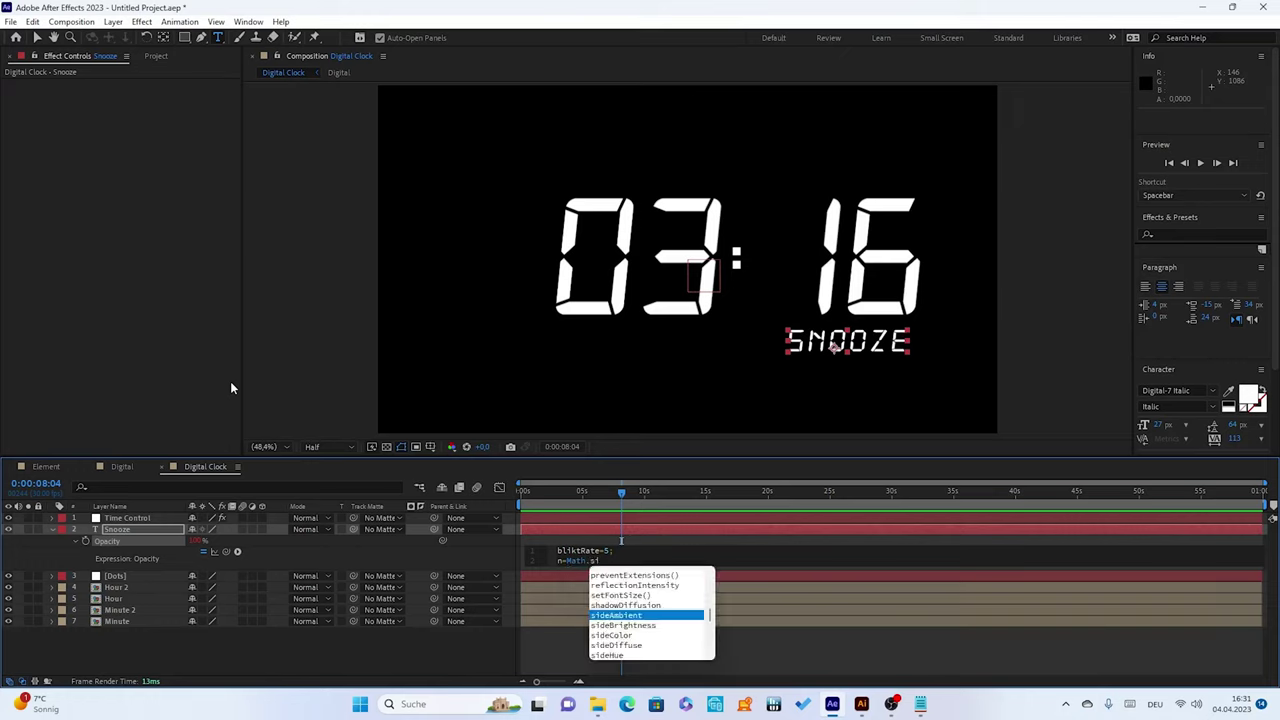
text(n)
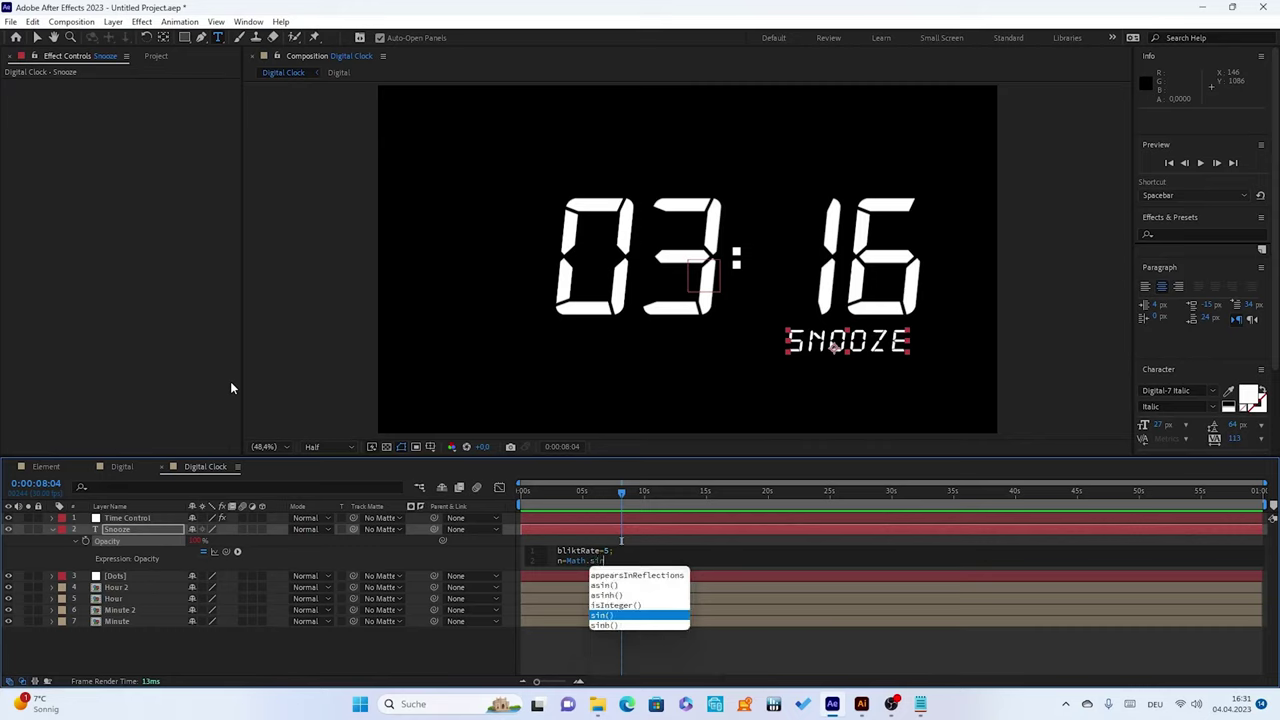
click(606, 616)
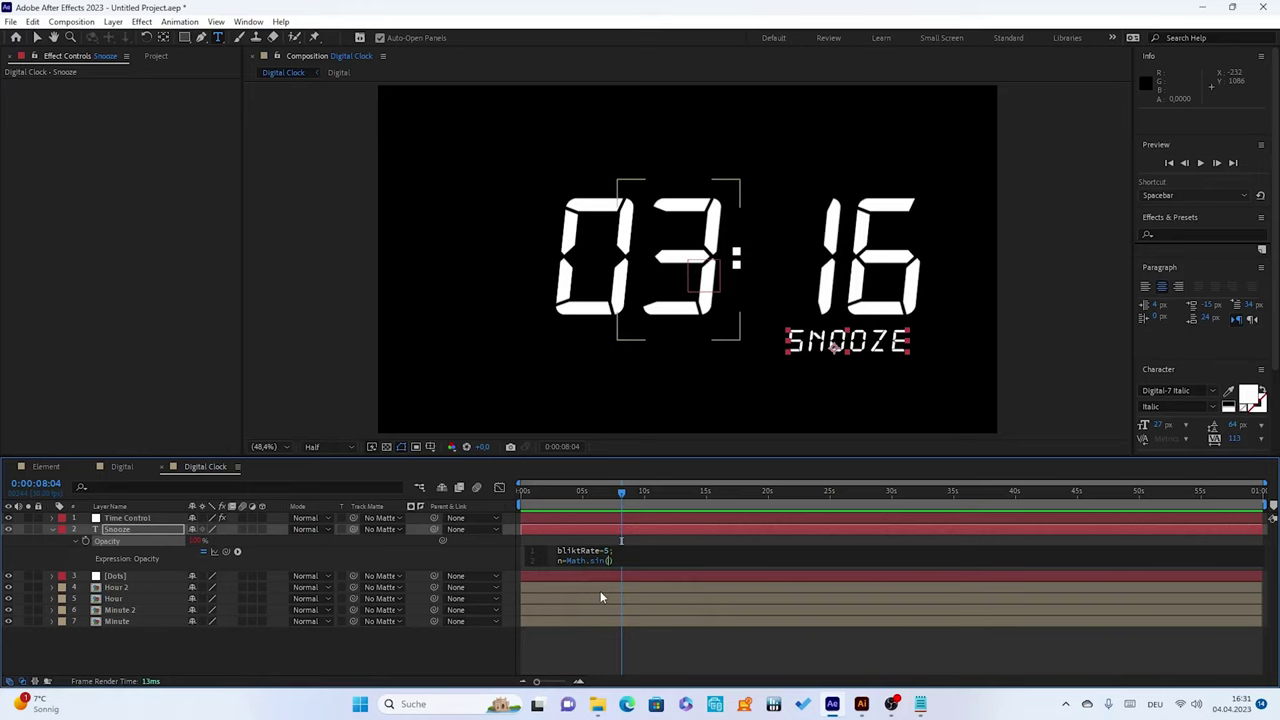
text(t)
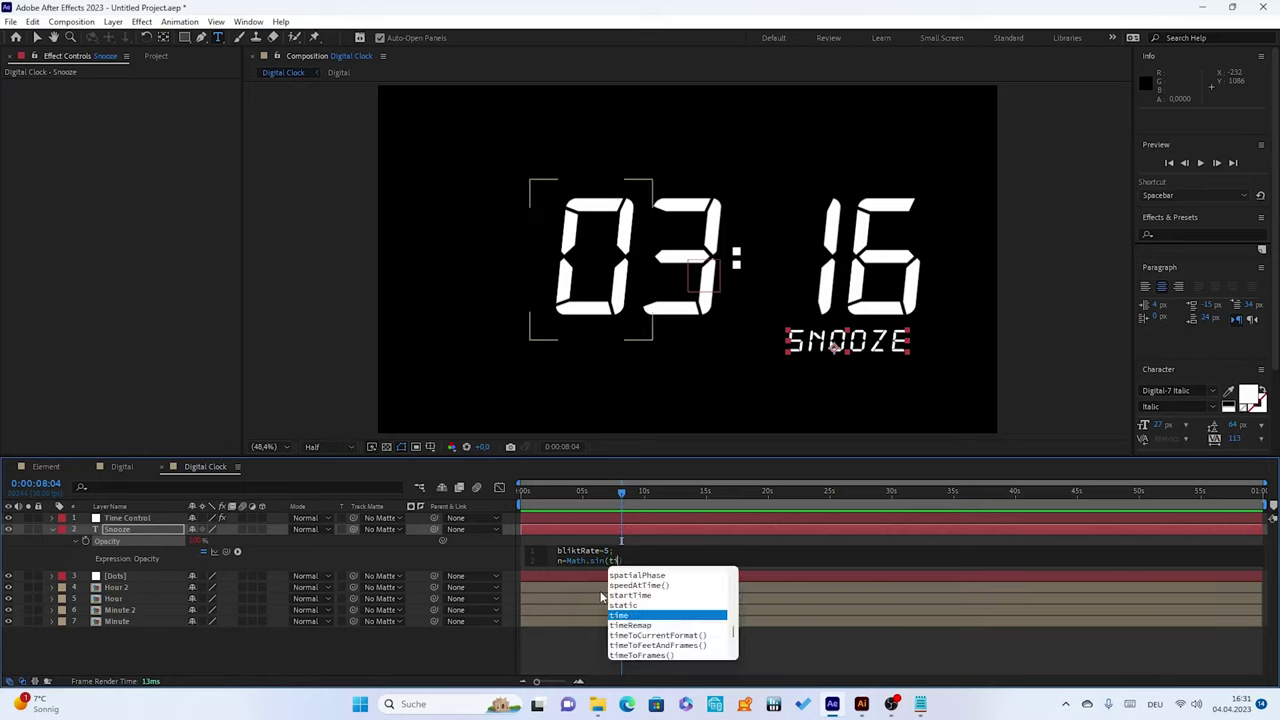
text(ime)
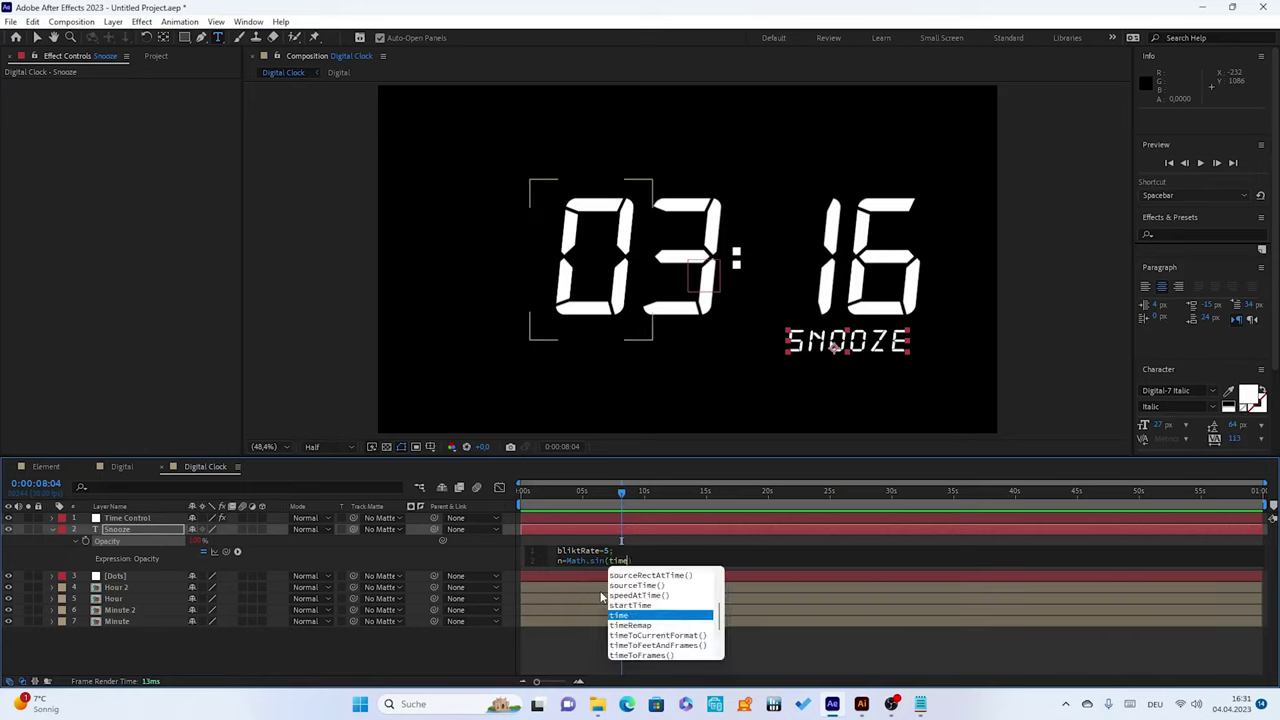
click(573, 544)
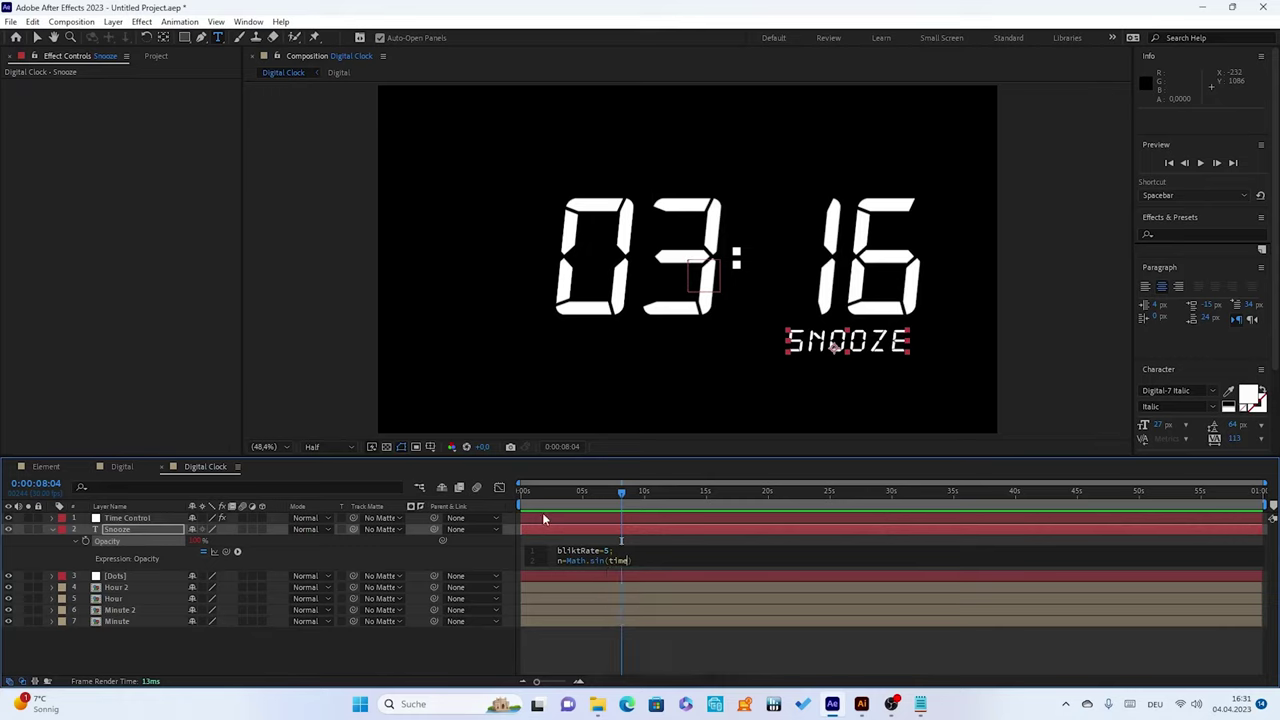
text(*)
text(bl)
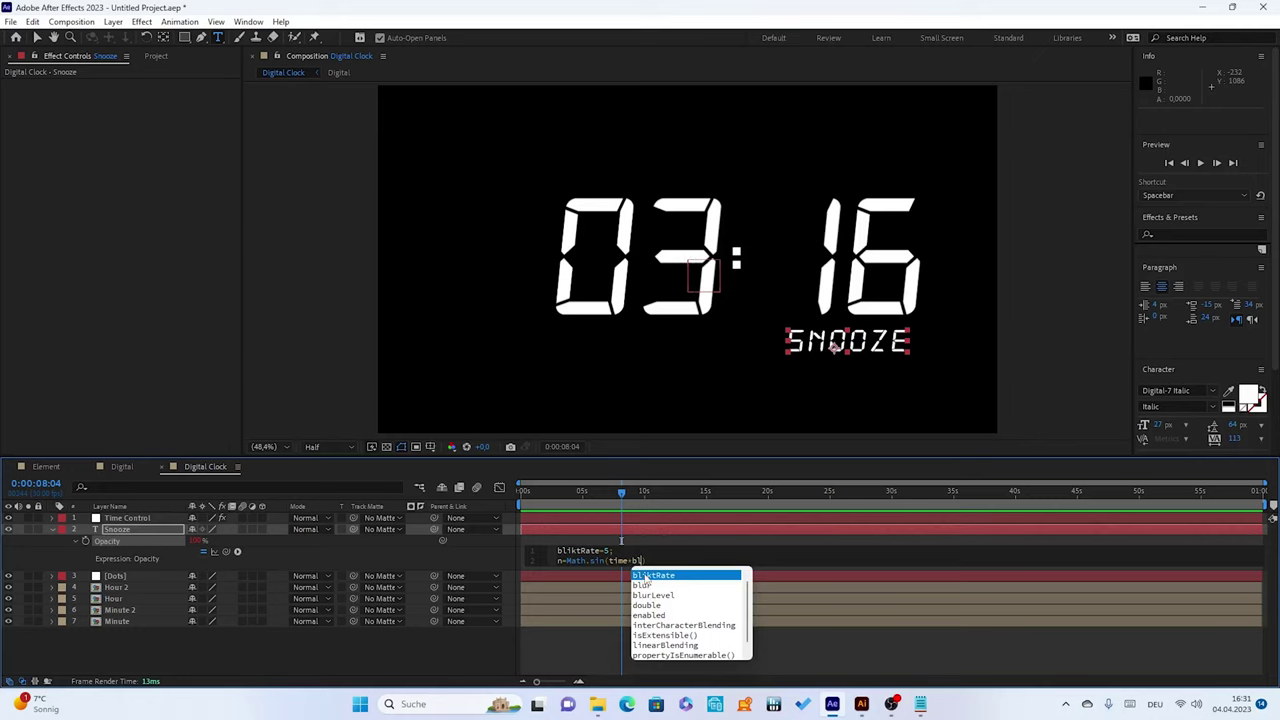
click(644, 576)
text();)
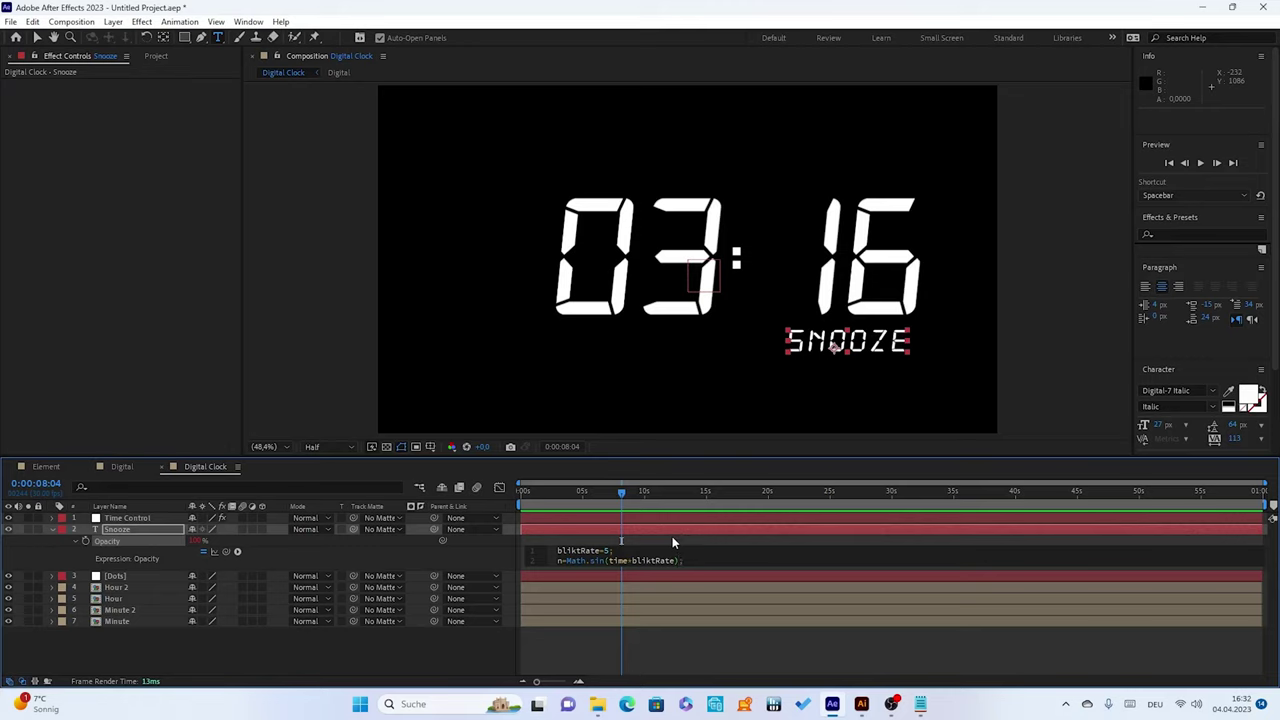
key(Return)
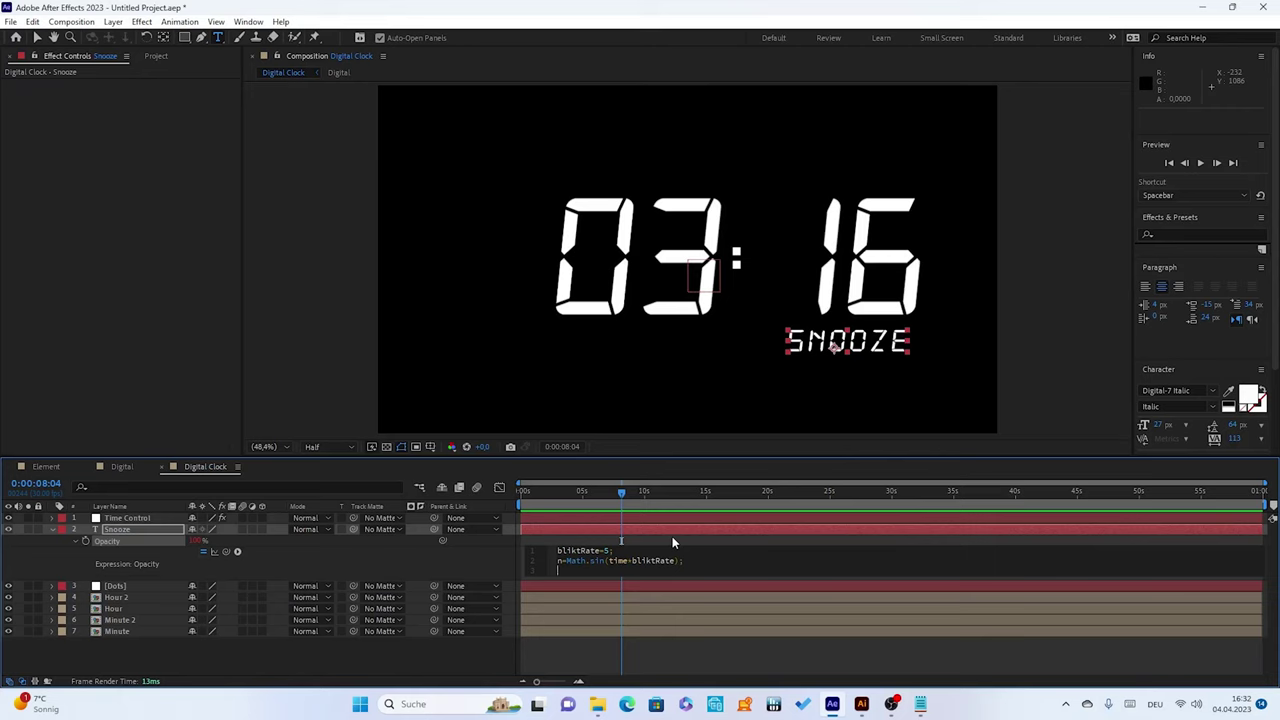
Add the lines if(n<0) 0; and else 100; to the Opacity expression
text(fi)
key(BackSpace)
key(BackSpace)
text(if)
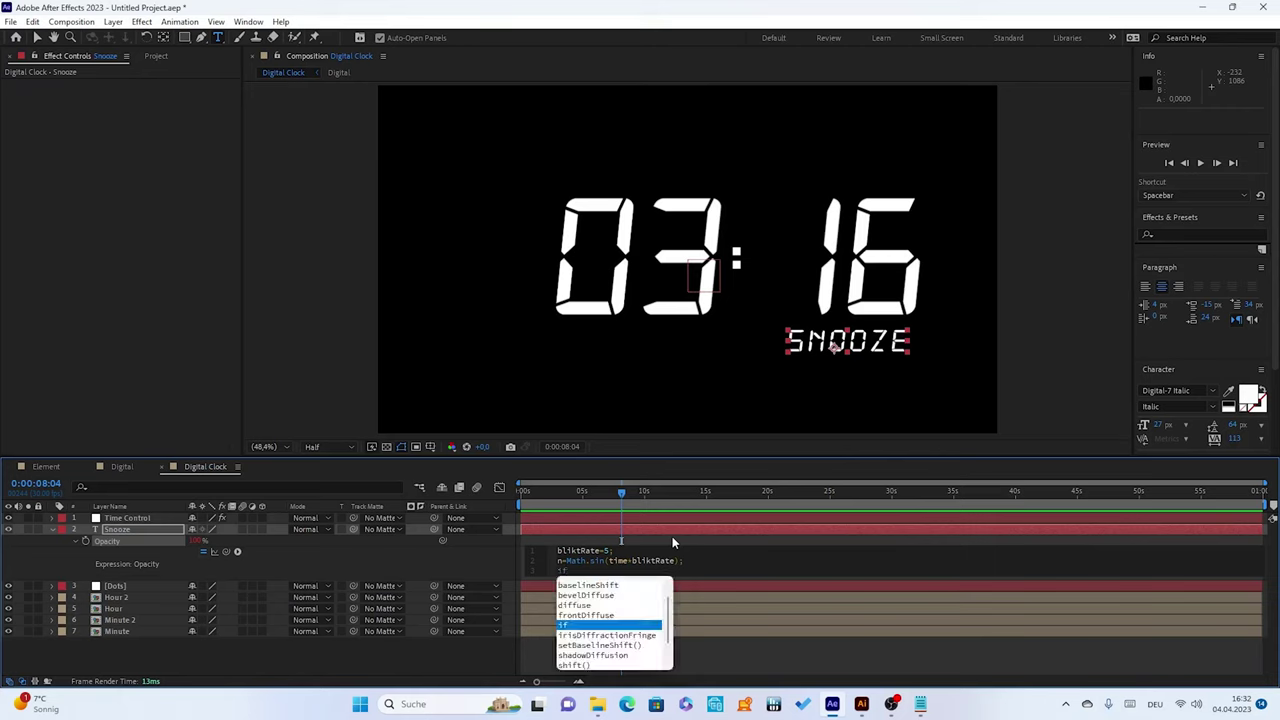
text(()
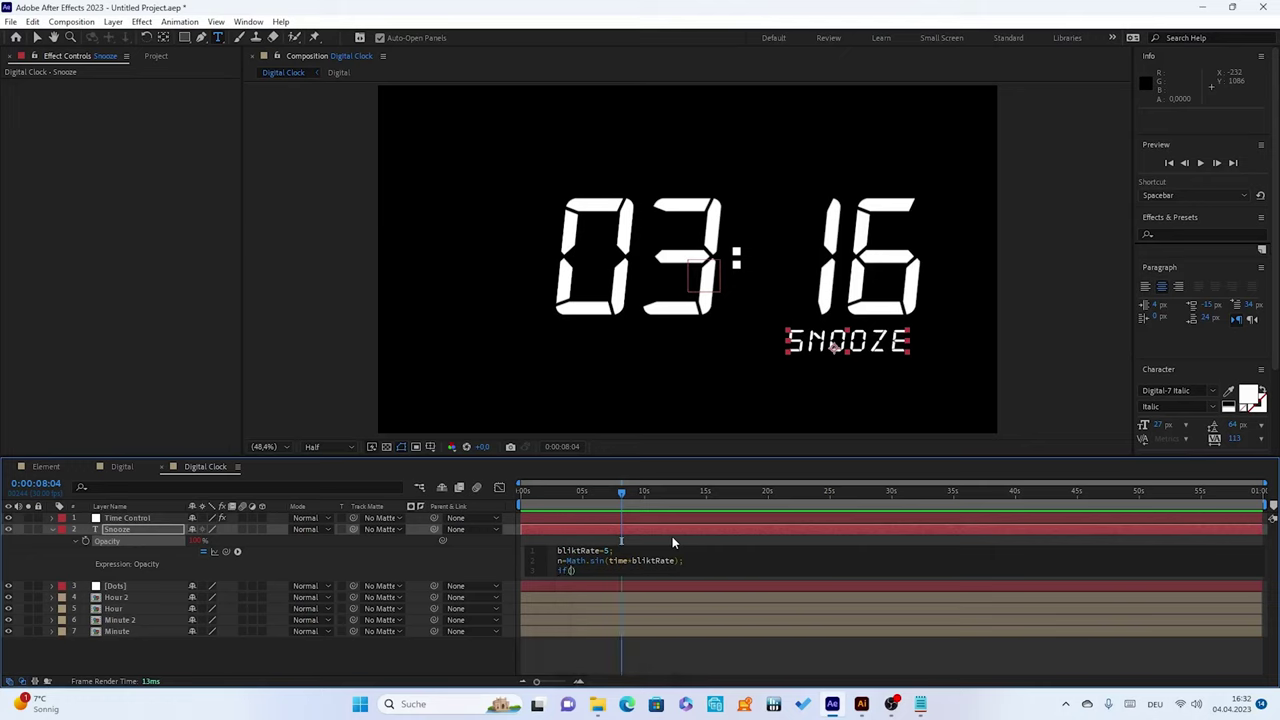
text(n)
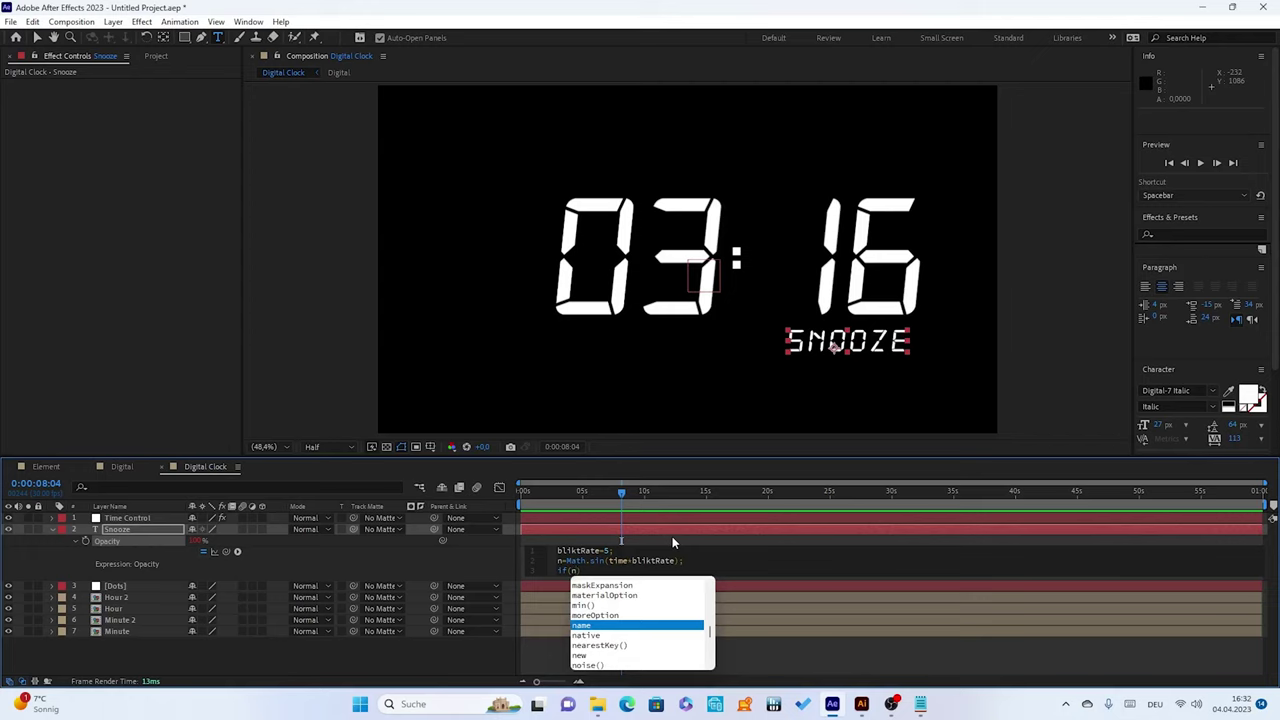
text(<)
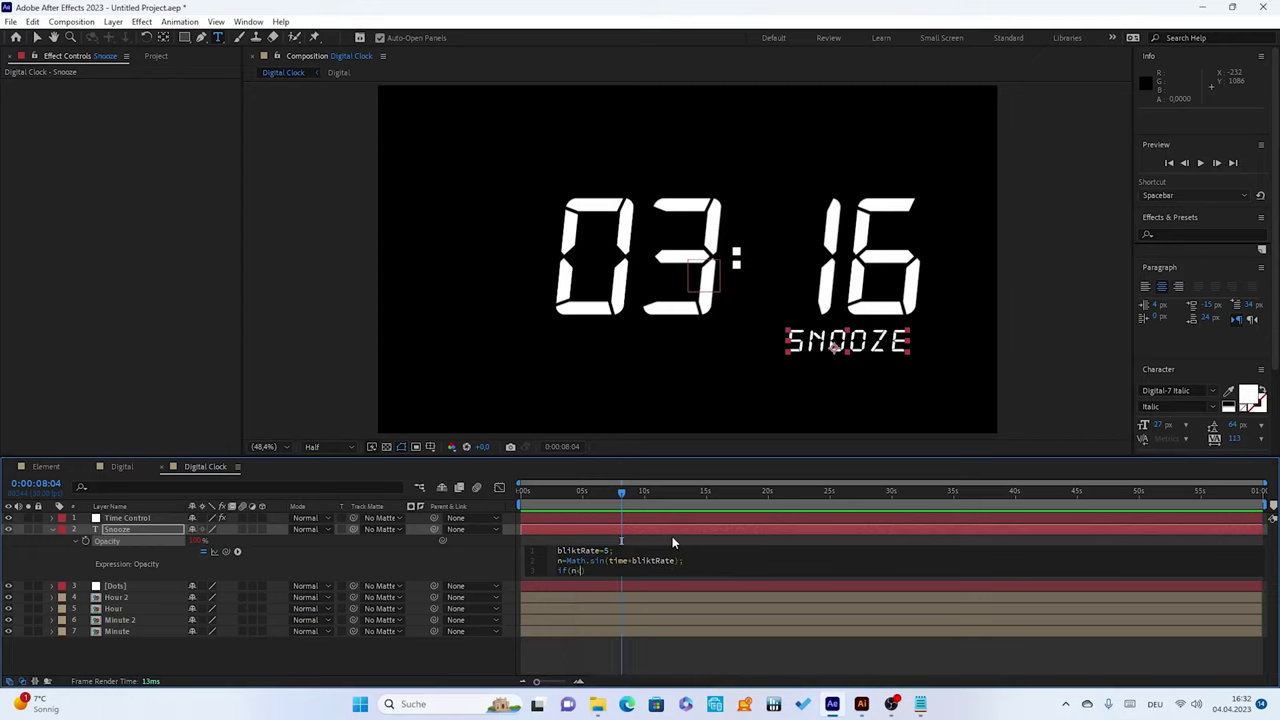
text(0)
text({)
key(Return)
text(els)
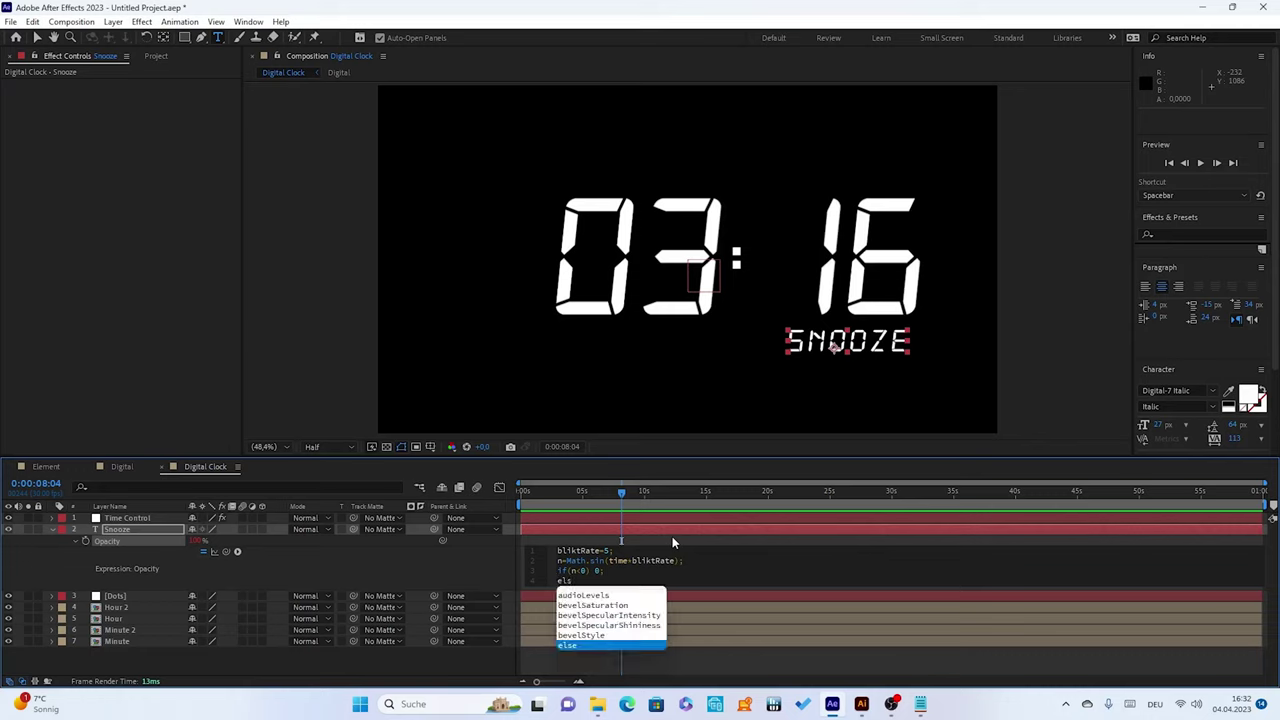
text(e)
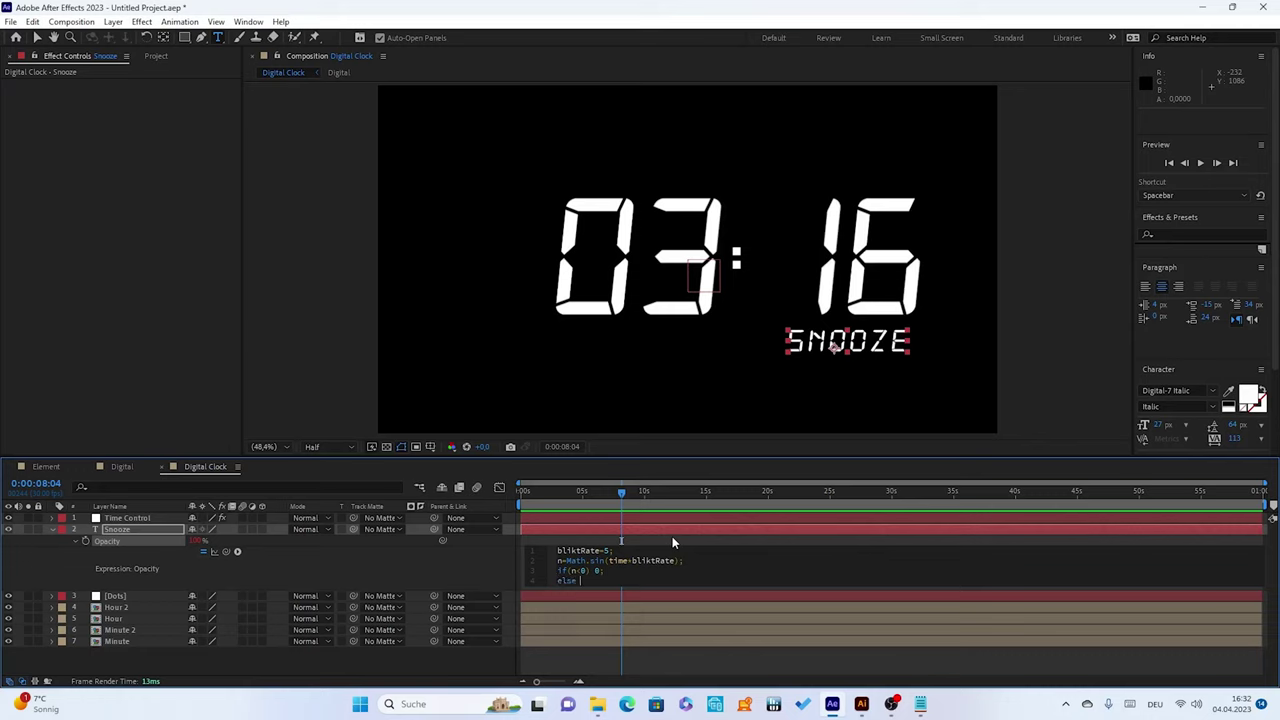
text( 100;)
Commit the expression and preview from 0 to confirm SNOOZE blinks, then collapse the layer
click(460, 577)
click(605, 491)
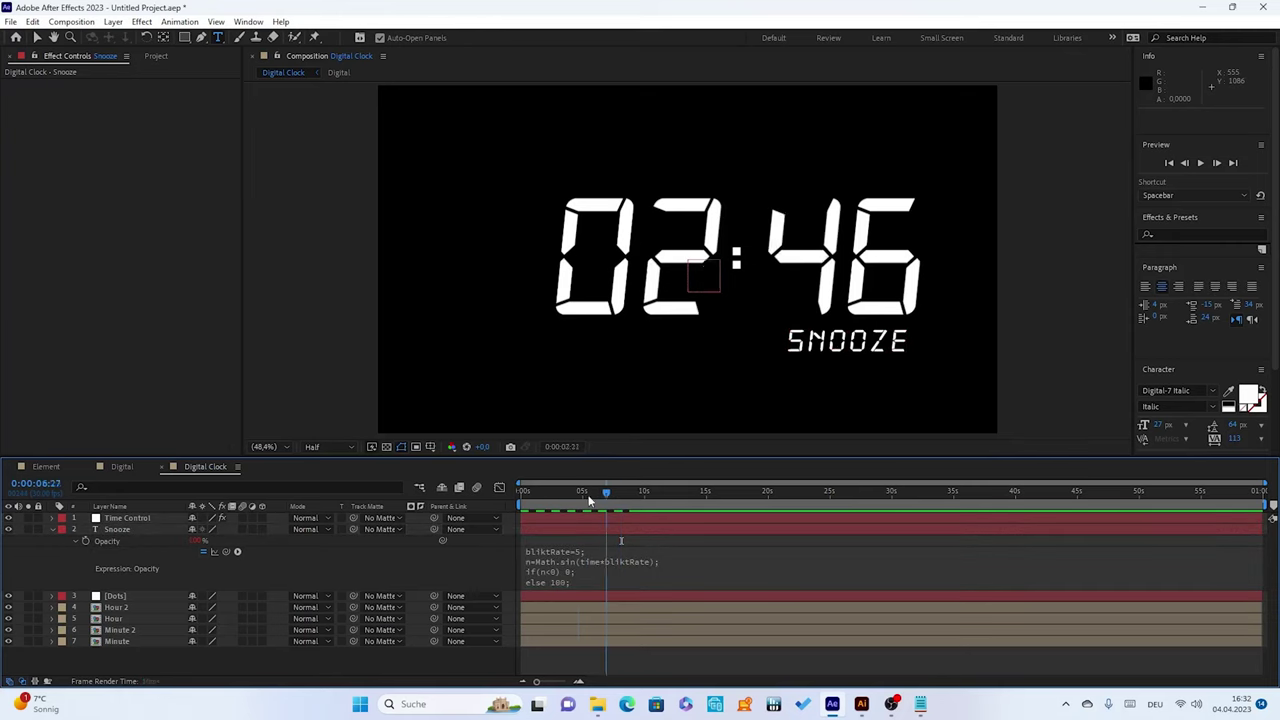
drag(589, 500, 479, 486)
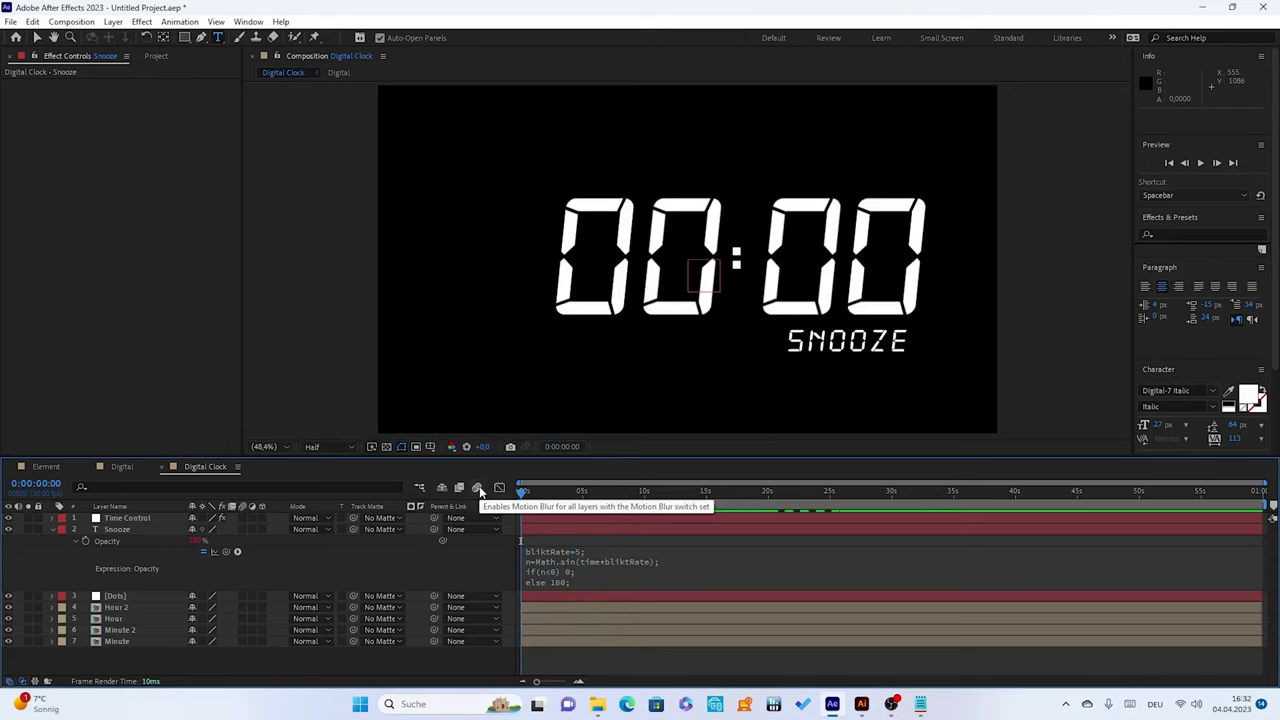
key(space)
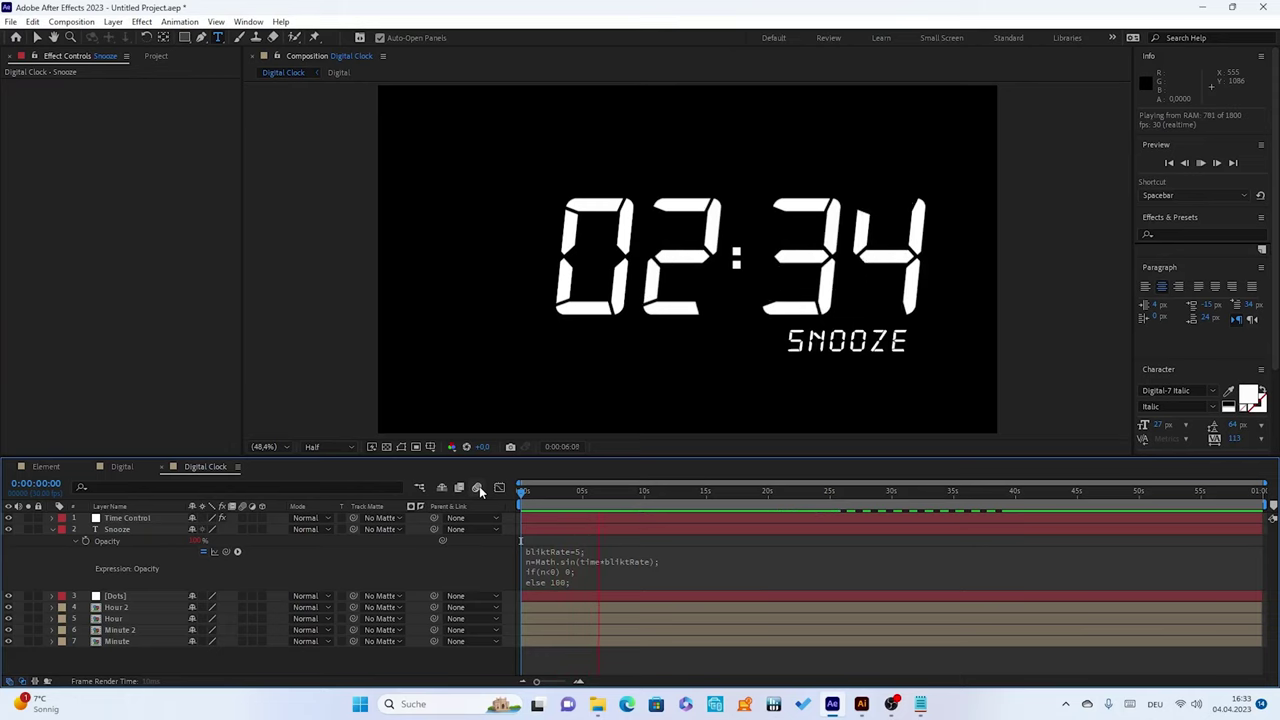
key(space)
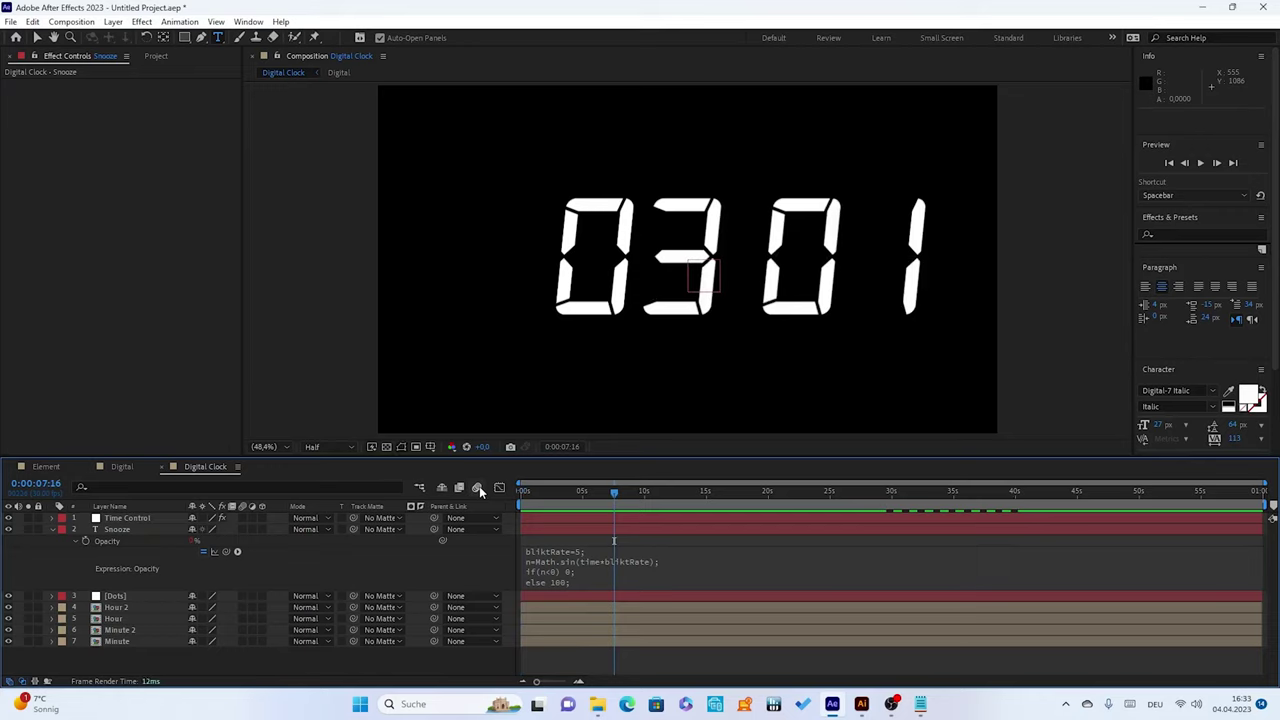
click(52, 530)
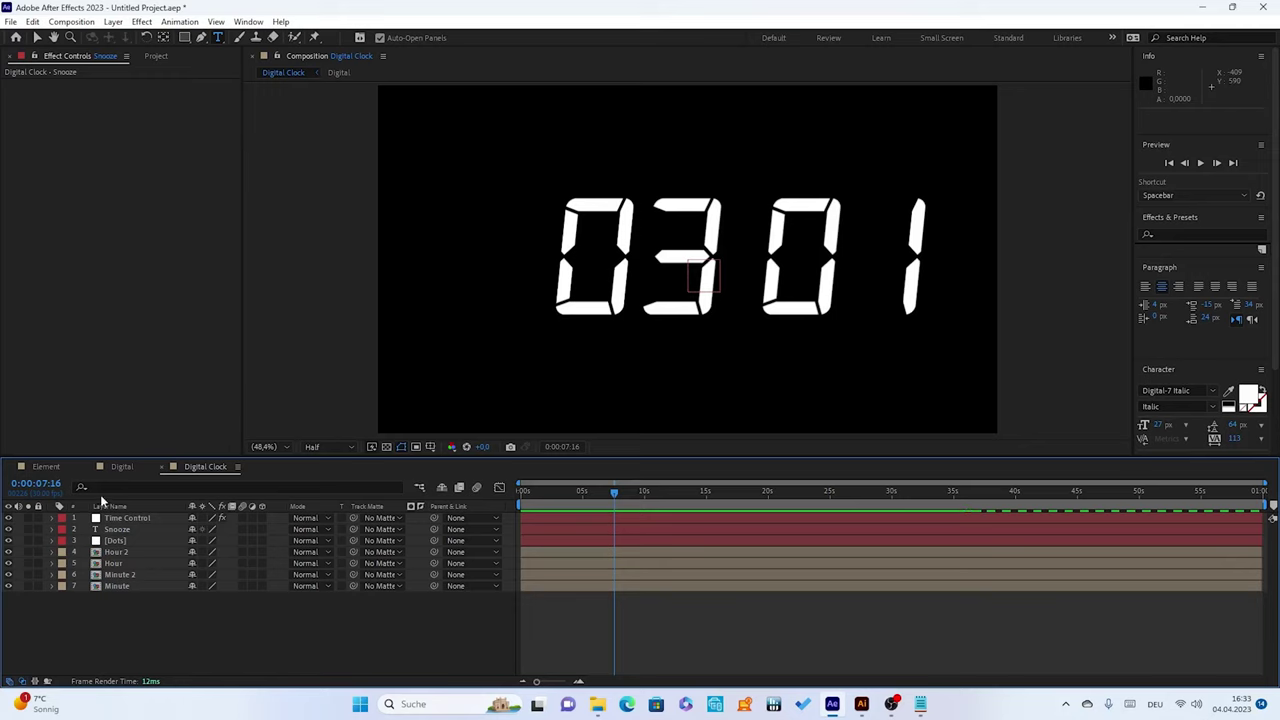
Add a new adjustment layer on top of the Time Control layer
click(108, 518)
right_click(118, 630)
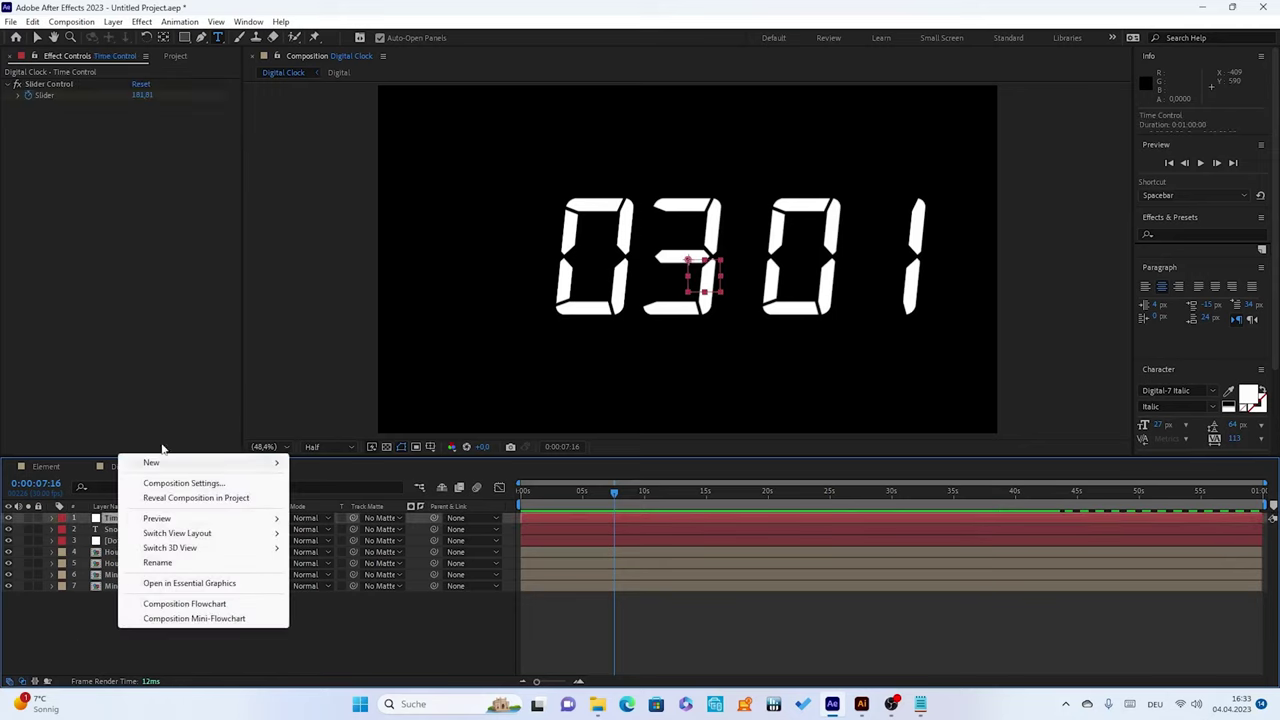
mouse_move(166, 470)
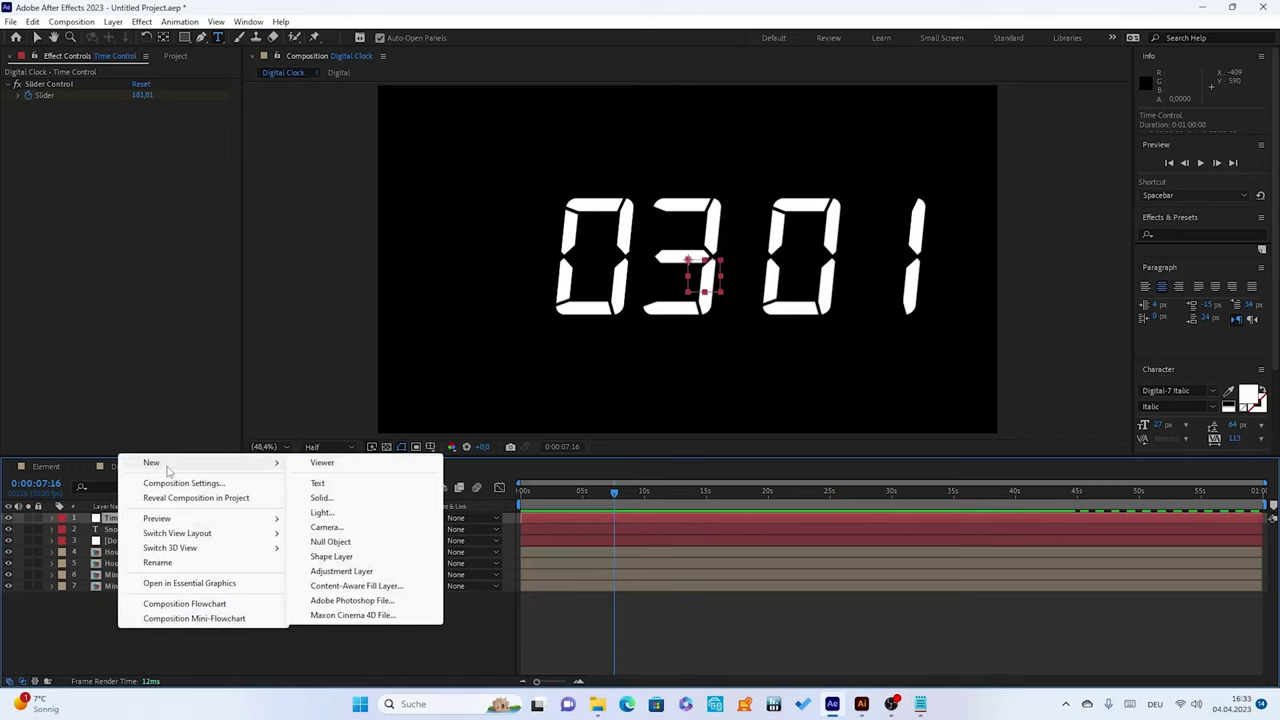
click(332, 572)
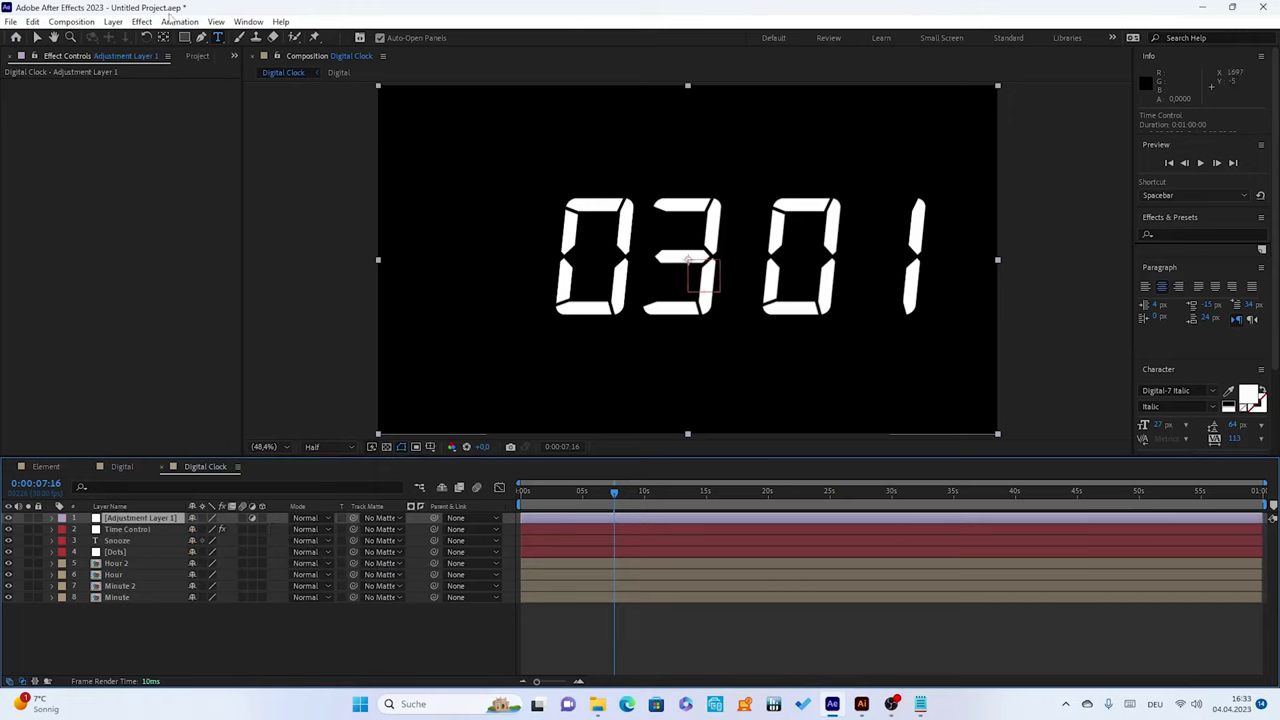
Apply a red Fill effect to the adjustment layer and preview the red clock from an earlier time
click(142, 24)
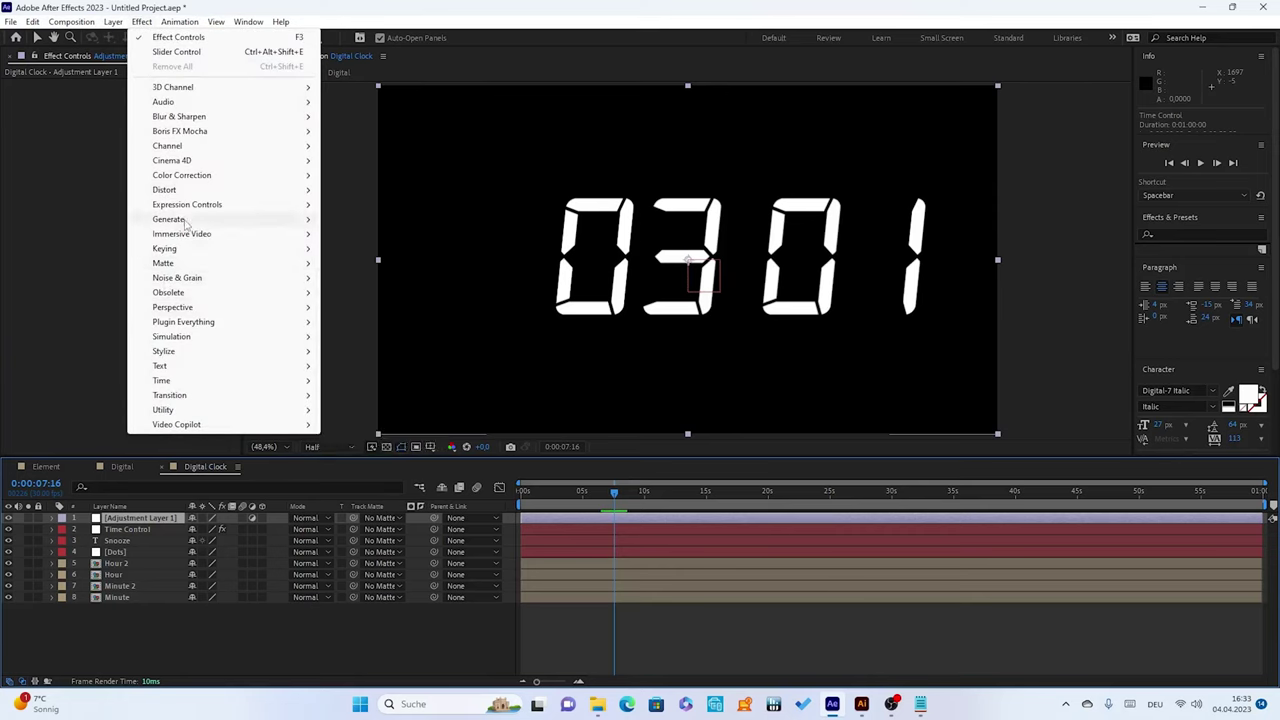
mouse_move(186, 224)
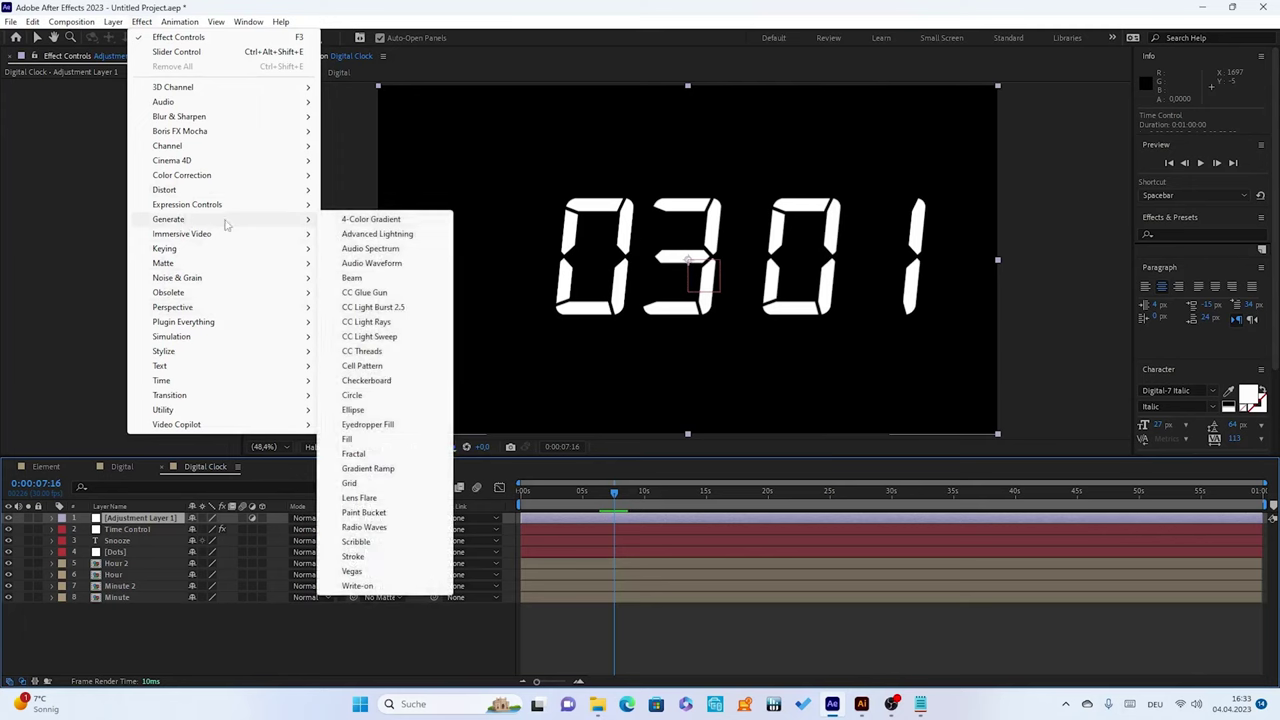
click(350, 440)
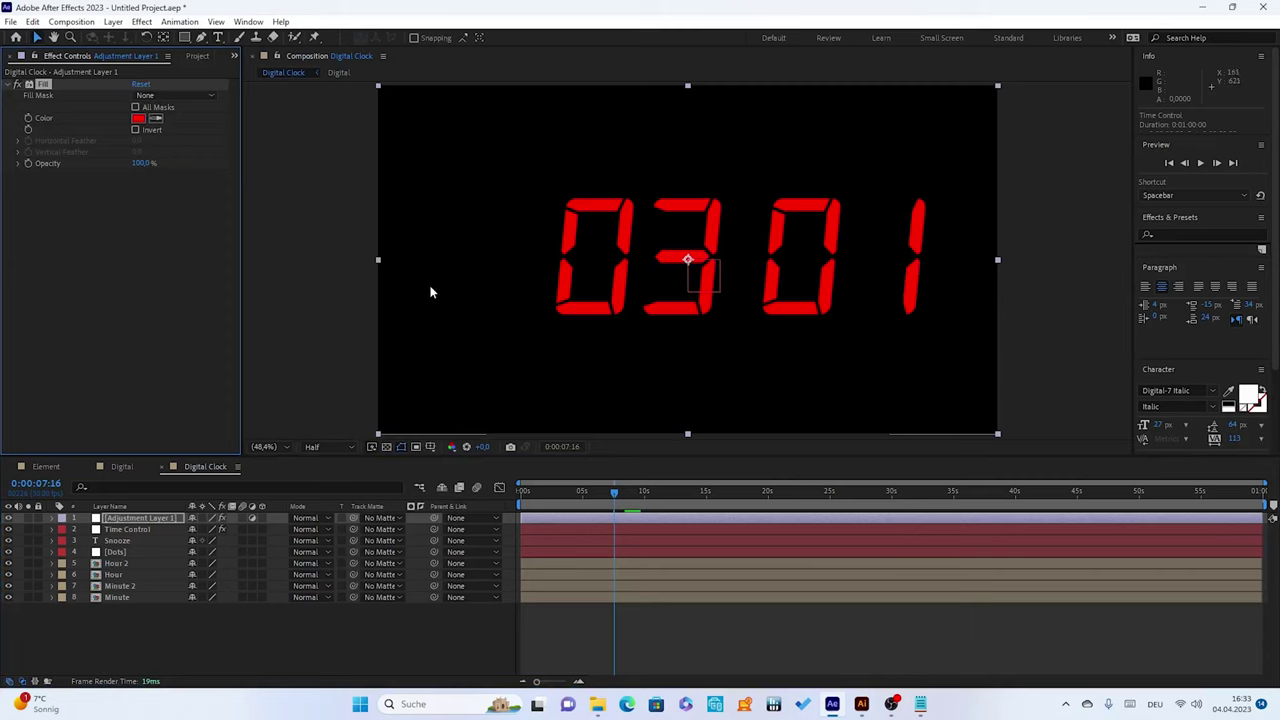
drag(615, 495, 518, 494)
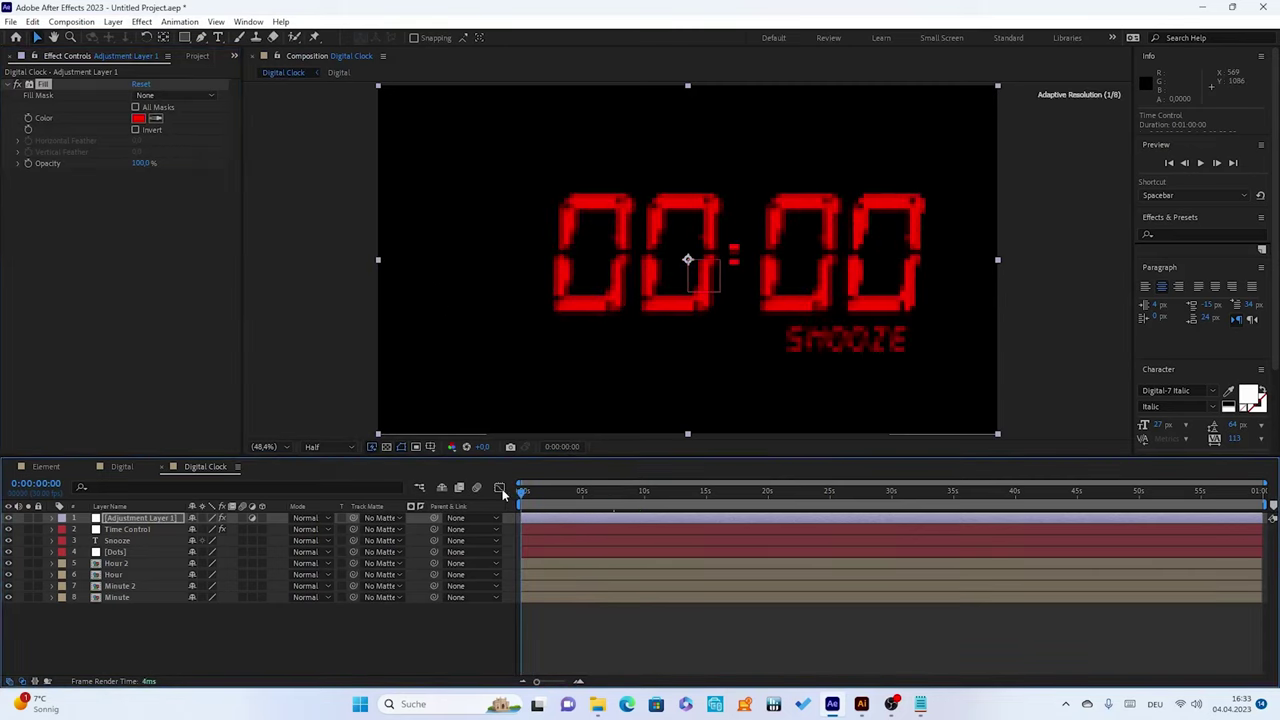
key(space)
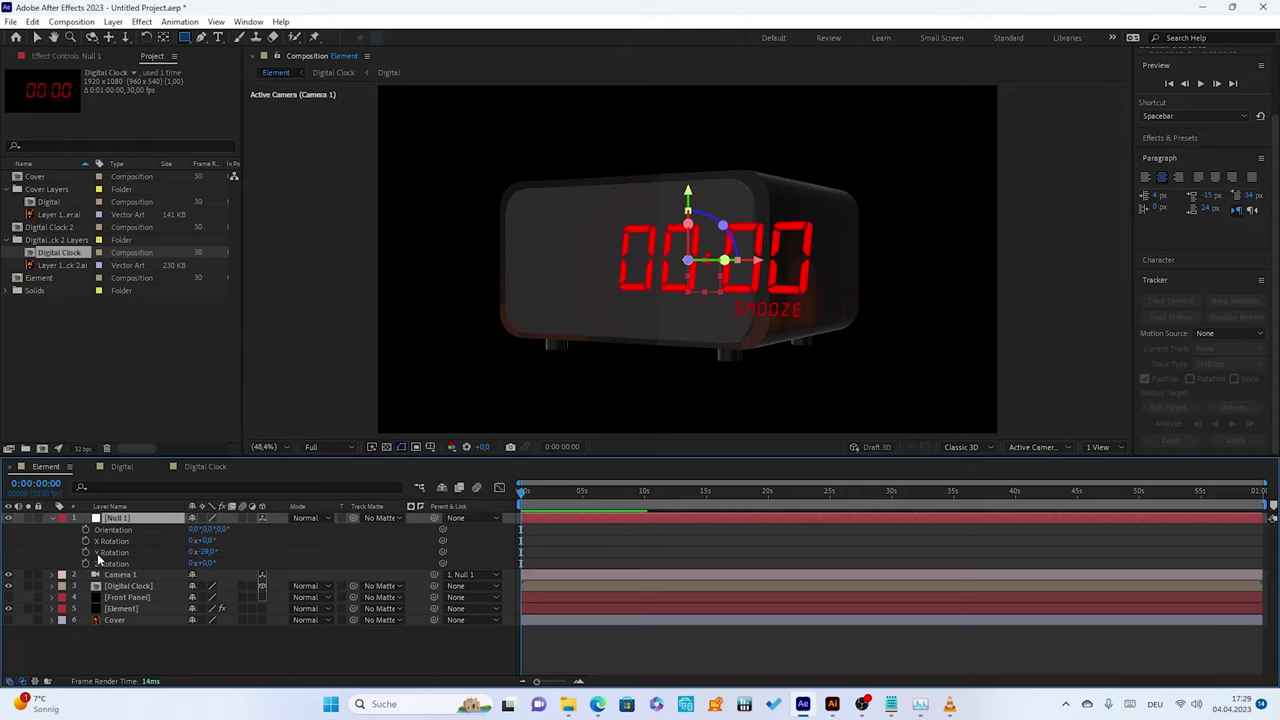
Set Null 1's Y Rotation to -30° after first trying 30°, angling the alarm clock
click(207, 552)
text(30)
key(Return)
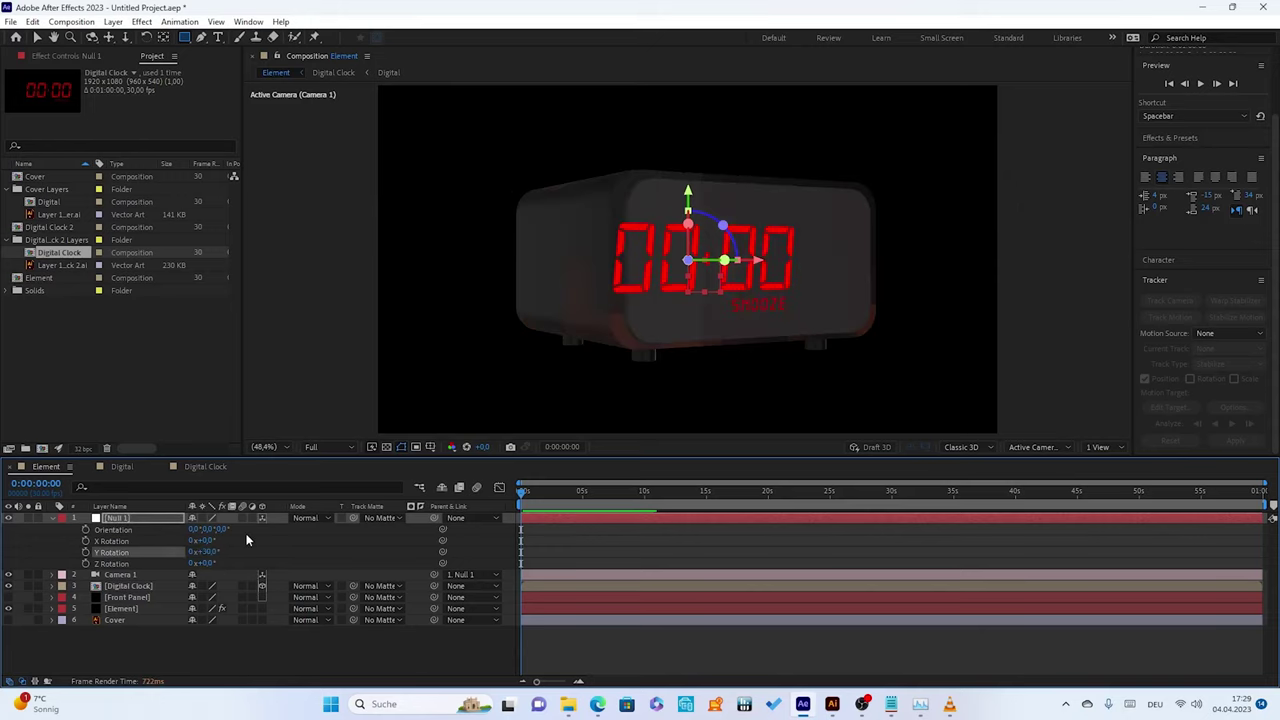
click(207, 552)
text(-30)
key(Return)
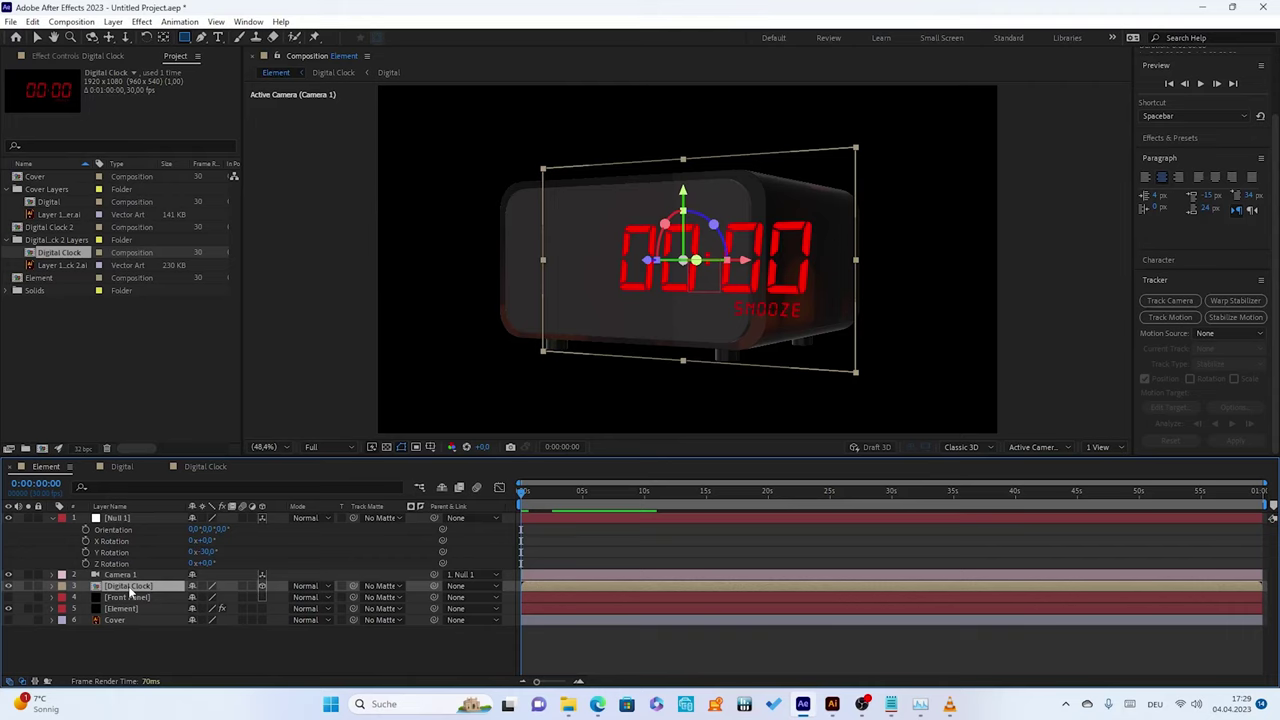
Scrub the Digital Clock layer's Position X from 942 down to about 692
key(p)
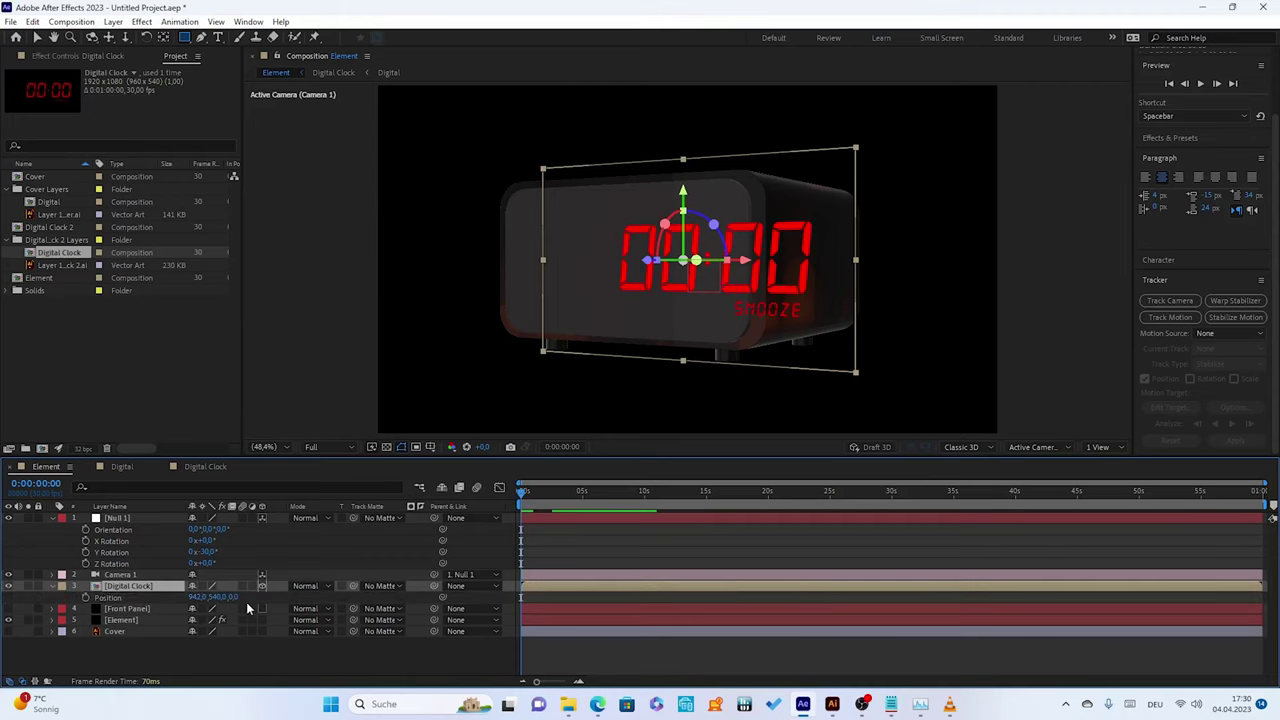
click(197, 597)
drag(197, 597, 166, 610)
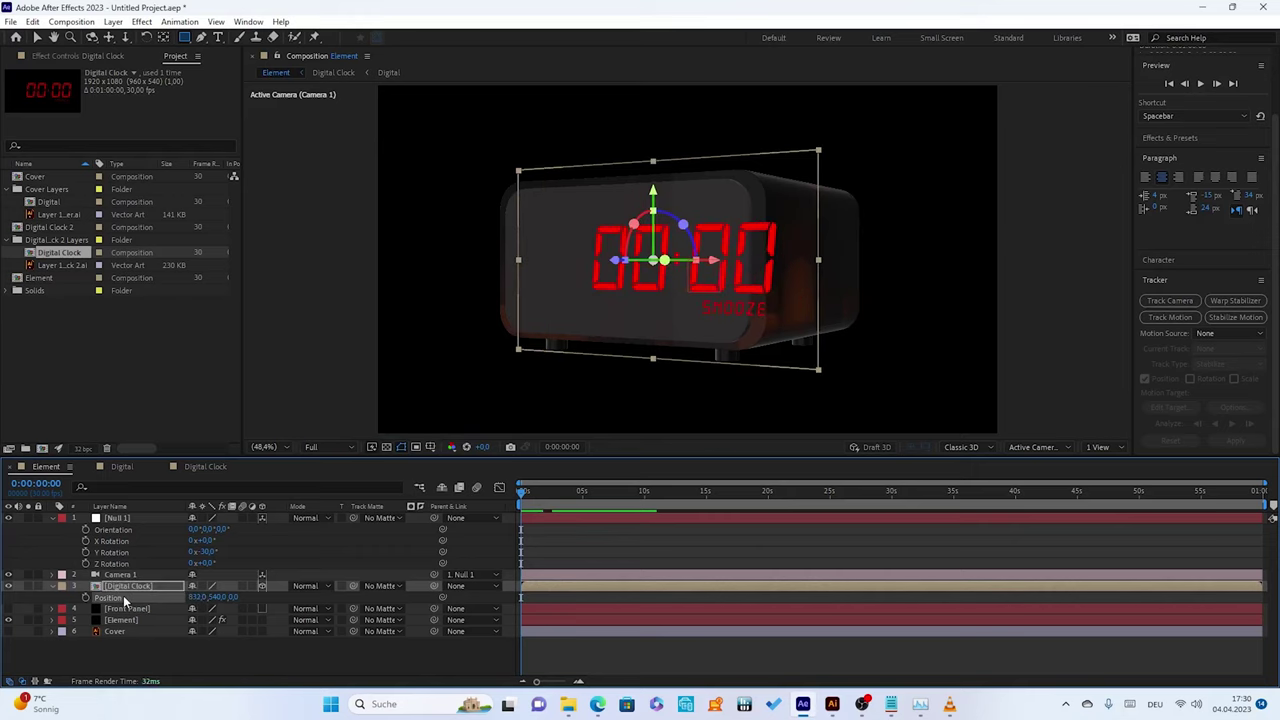
drag(197, 597, 131, 601)
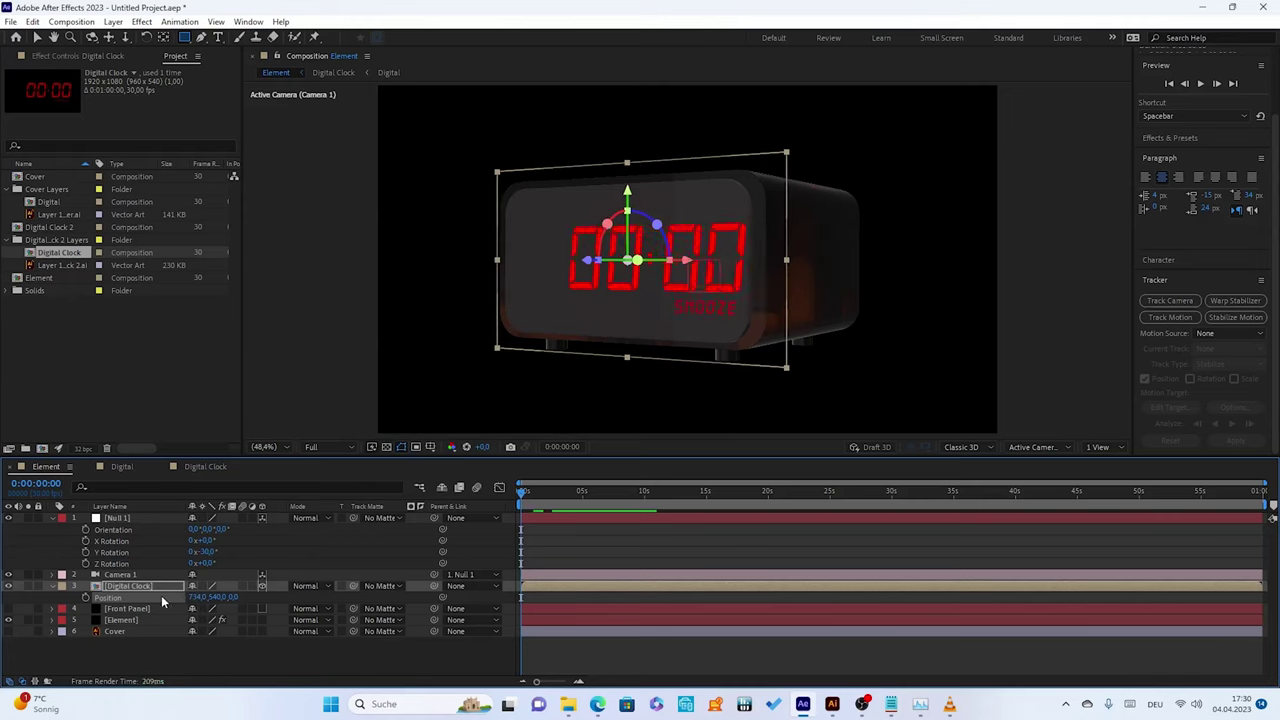
drag(197, 597, 165, 596)
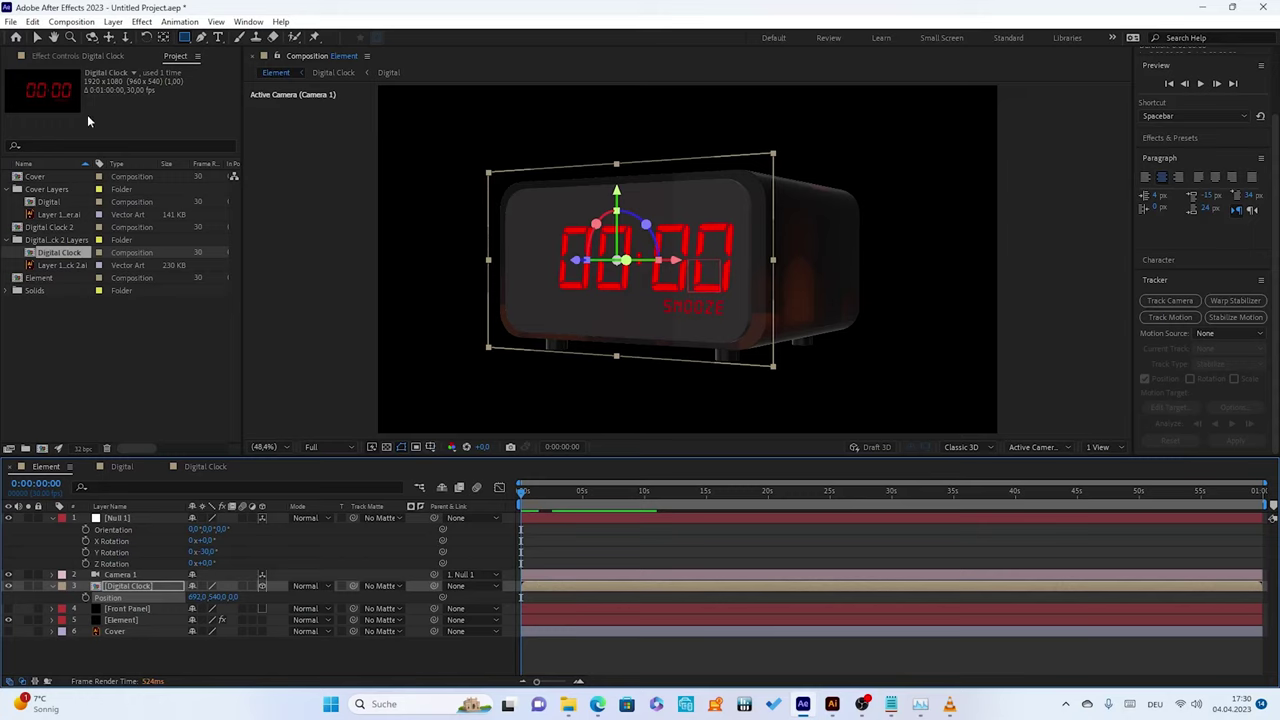
click(168, 376)
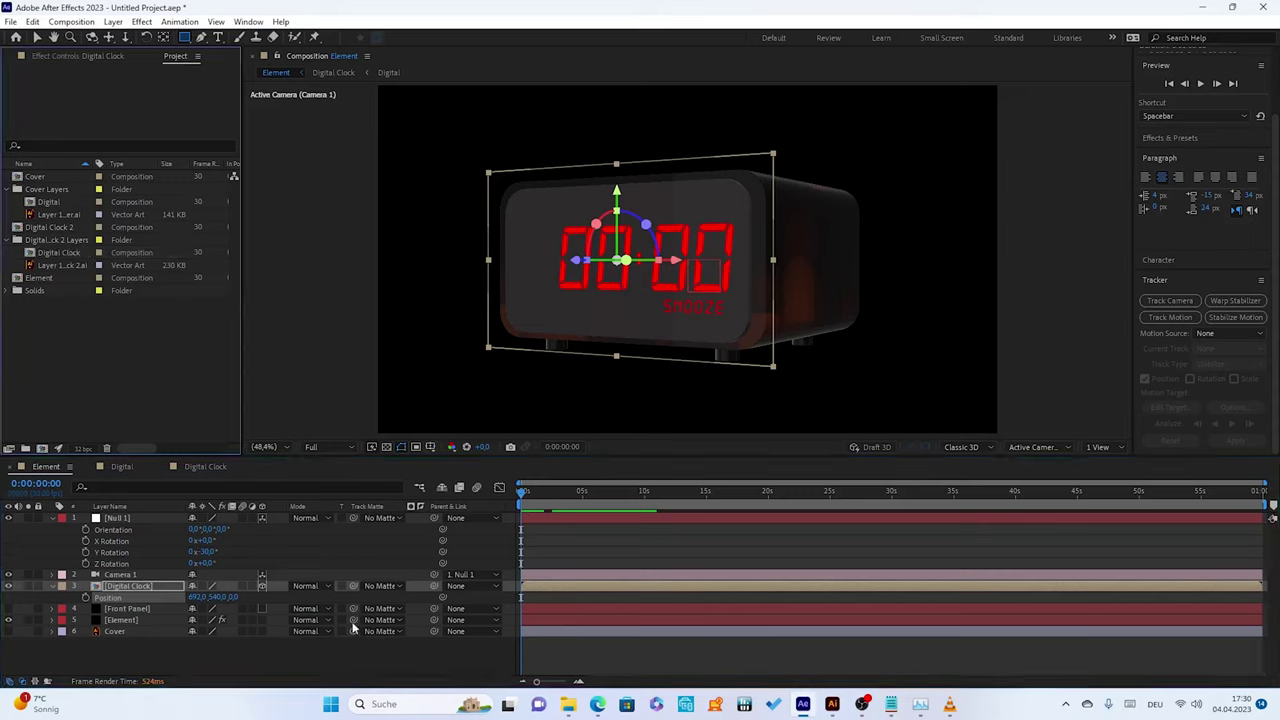
click(379, 545)
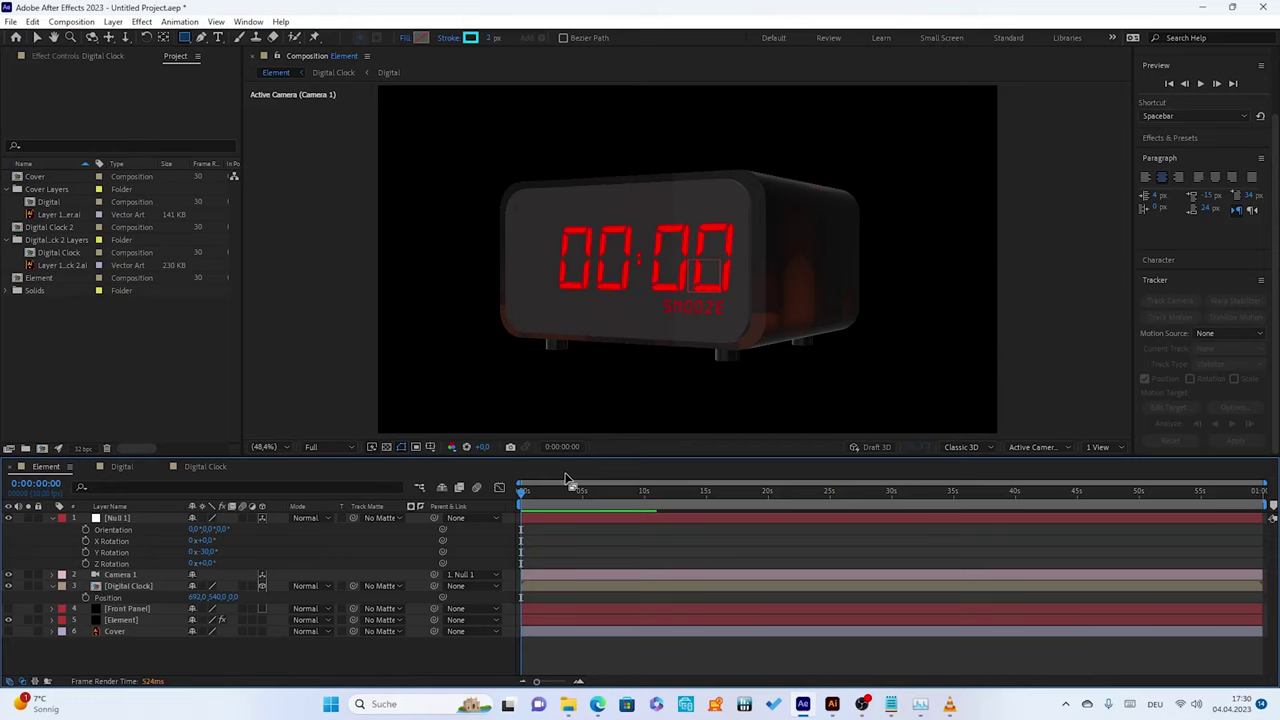
key(space)
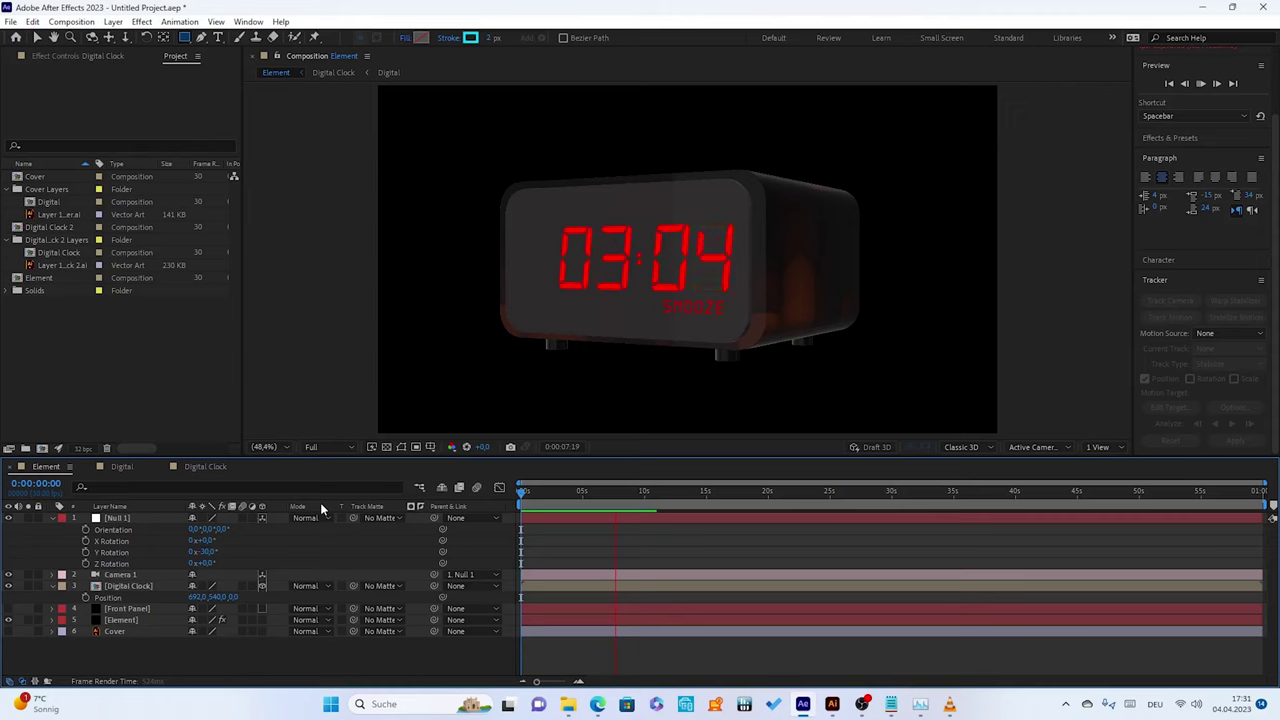